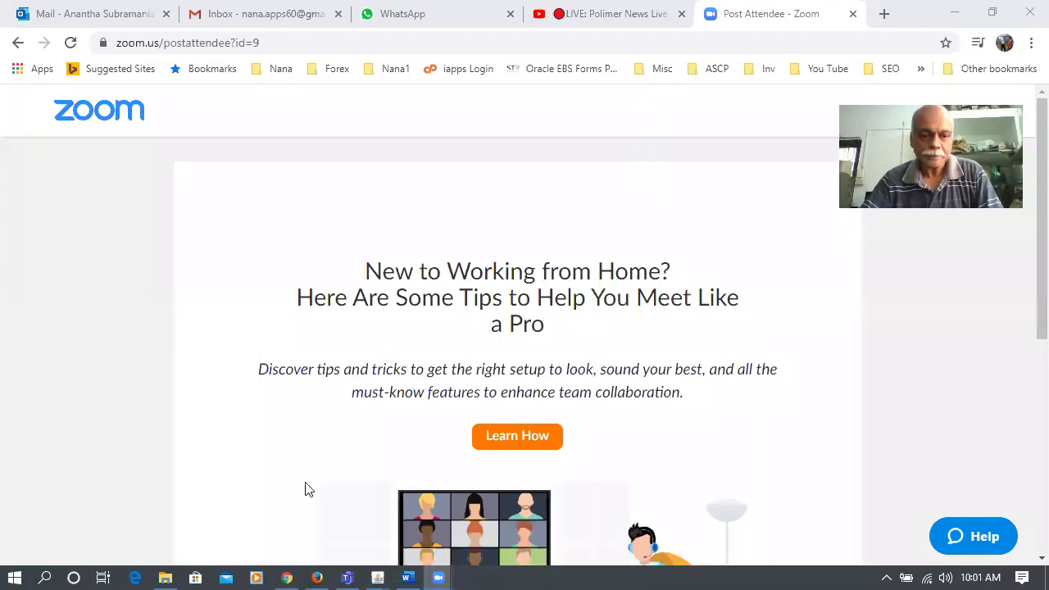
# - Browse from Local Disk (C:) into E Business Documentation\Inventory and look through the Inv_Day 5 folder
pyautogui.click(164, 578)
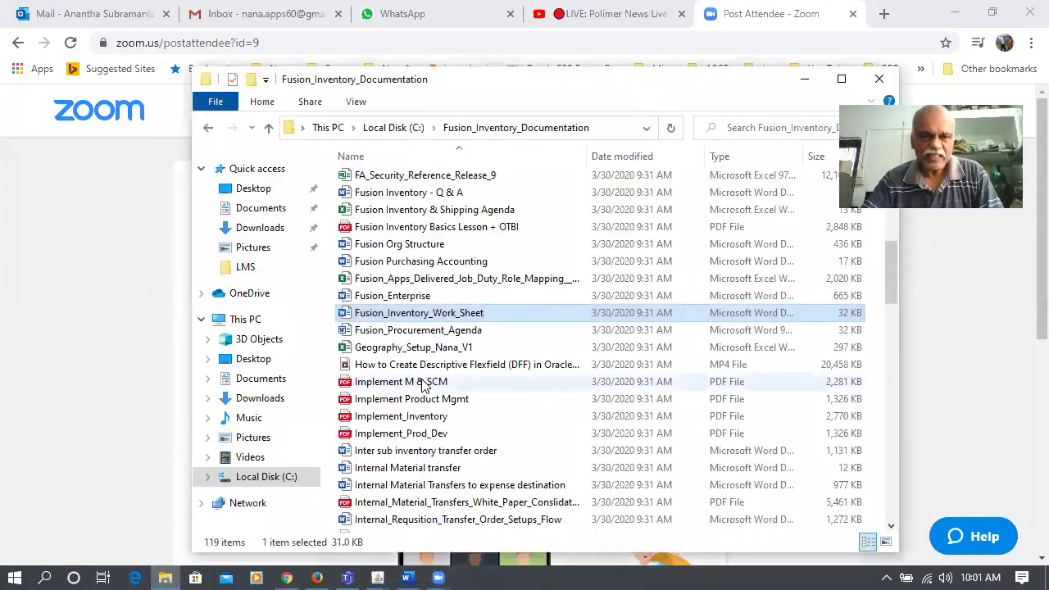
pyautogui.click(382, 129)
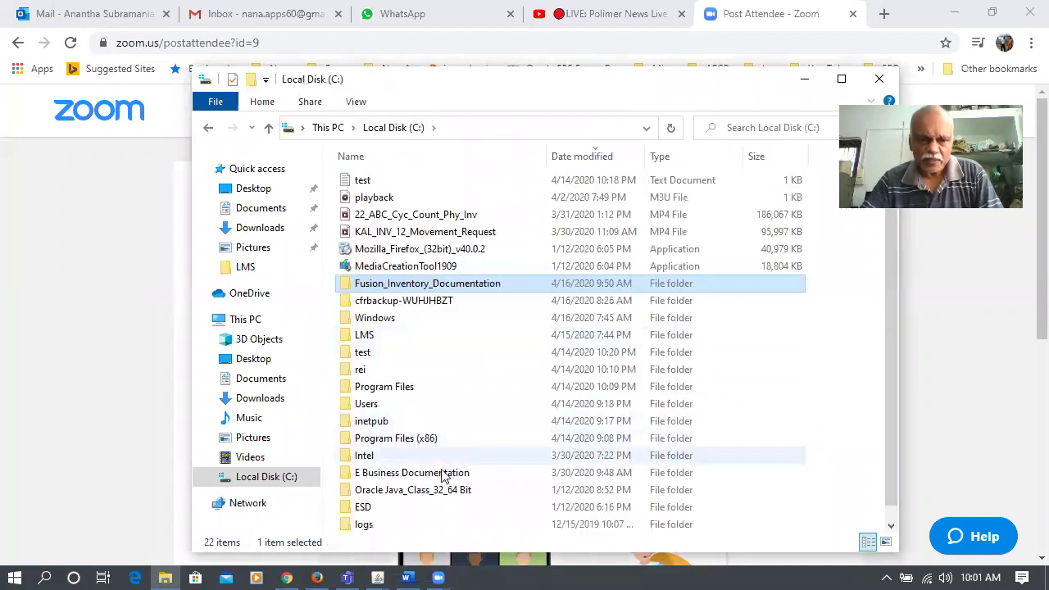
pyautogui.doubleClick(413, 473)
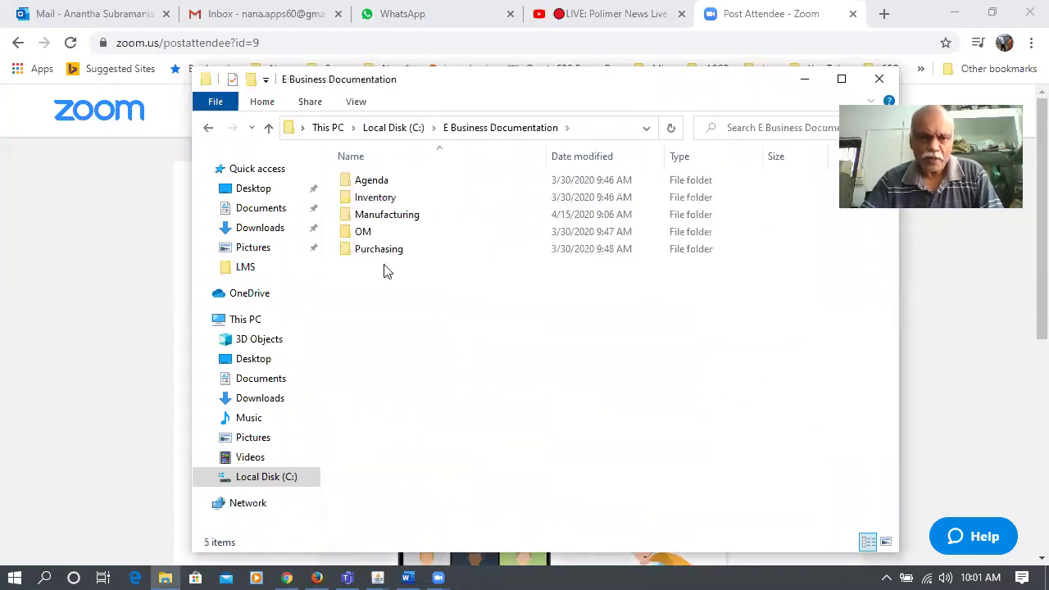
pyautogui.doubleClick(394, 197)
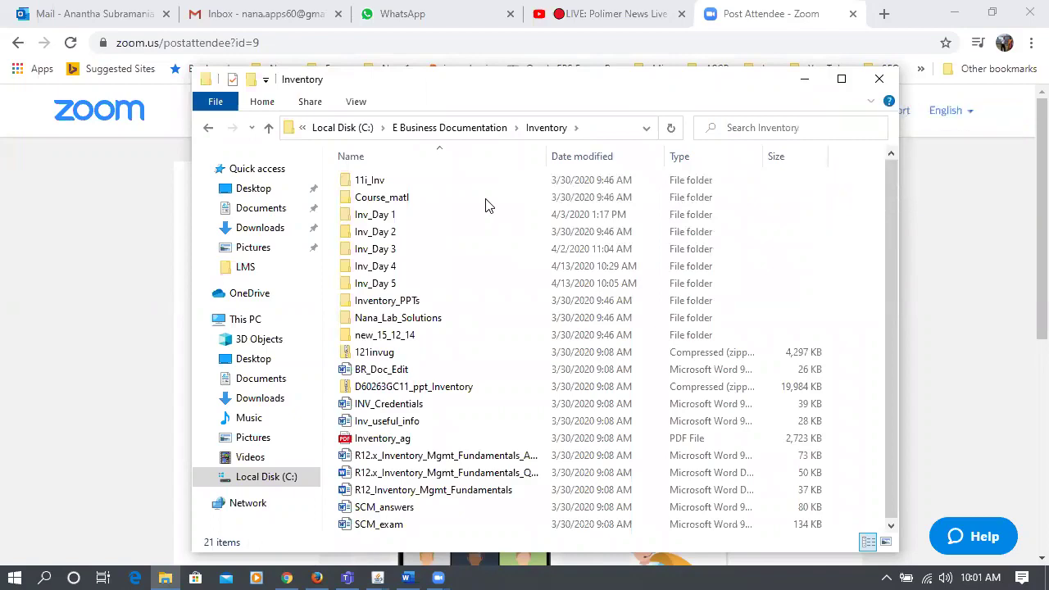
pyautogui.doubleClick(385, 283)
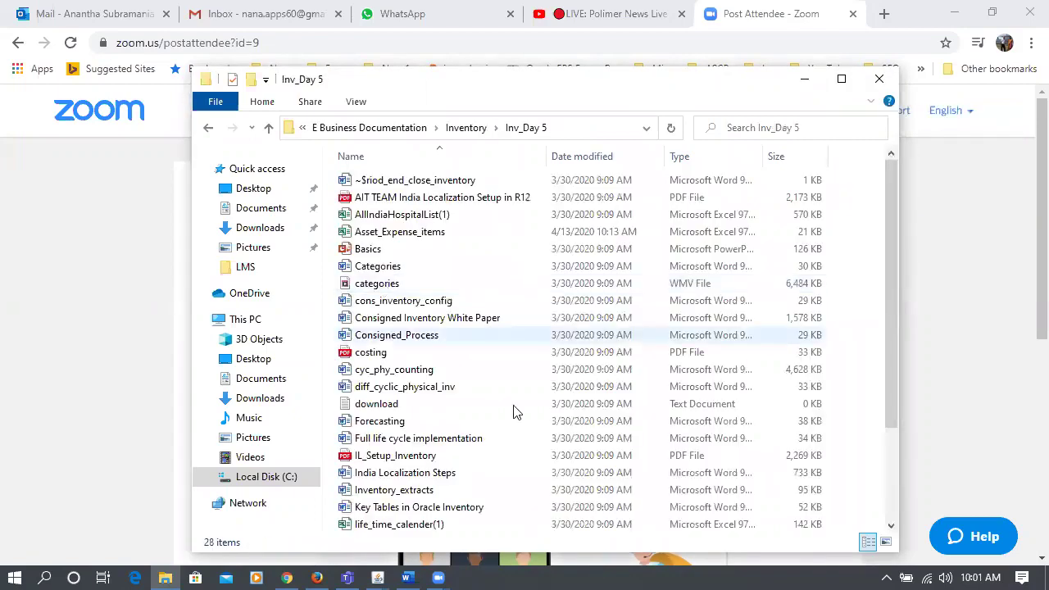
pyautogui.scroll(-3, 514, 411)
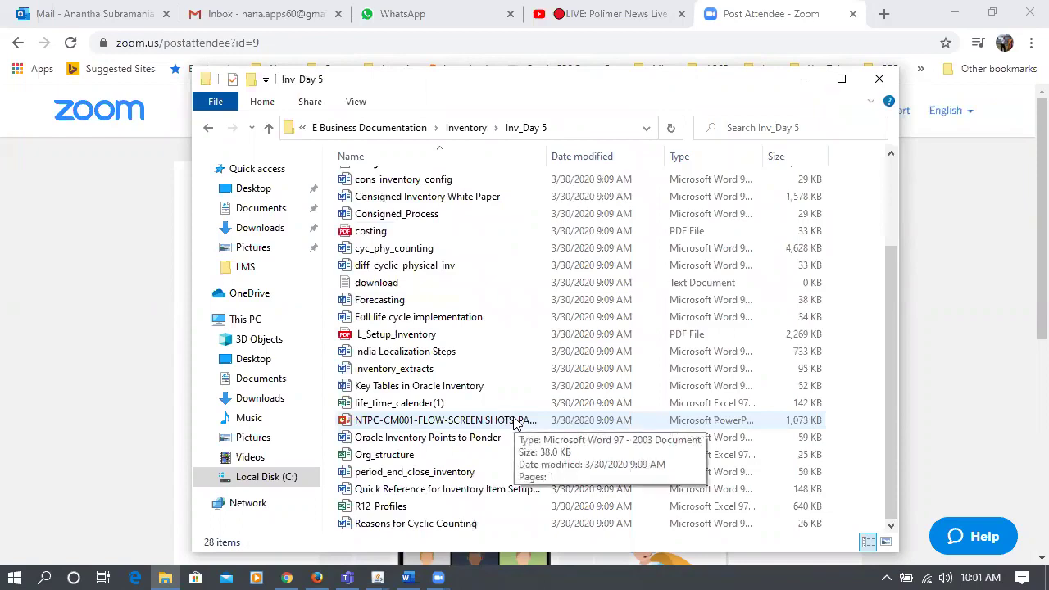
pyautogui.scroll(3, 514, 422)
pyautogui.scroll(-3, 515, 422)
# - Open the Units of Measure document from the Inv_Day 4 folder
pyautogui.click(460, 129)
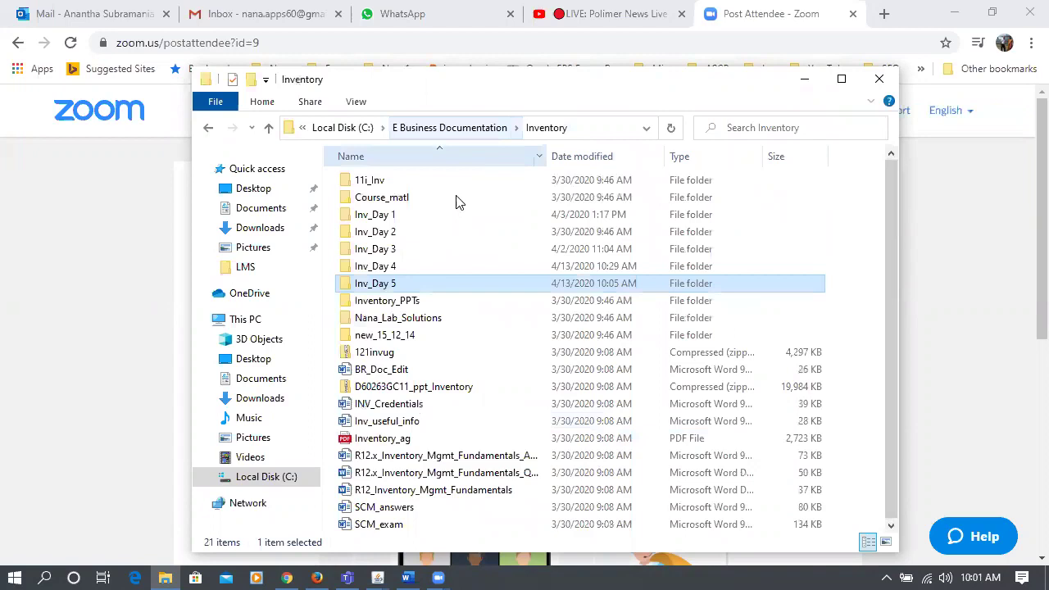
pyautogui.doubleClick(403, 267)
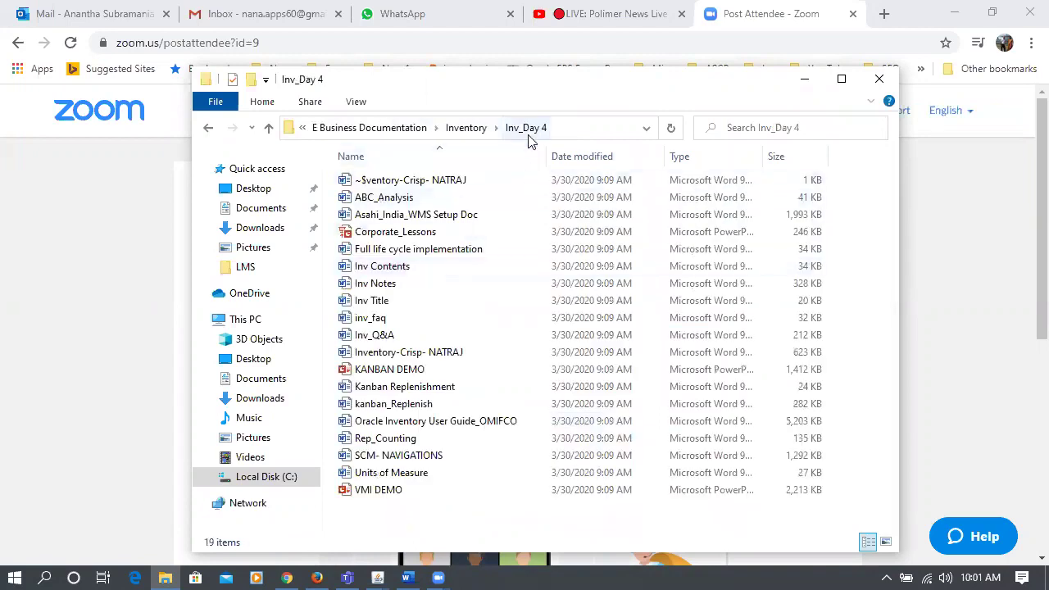
pyautogui.click(391, 477)
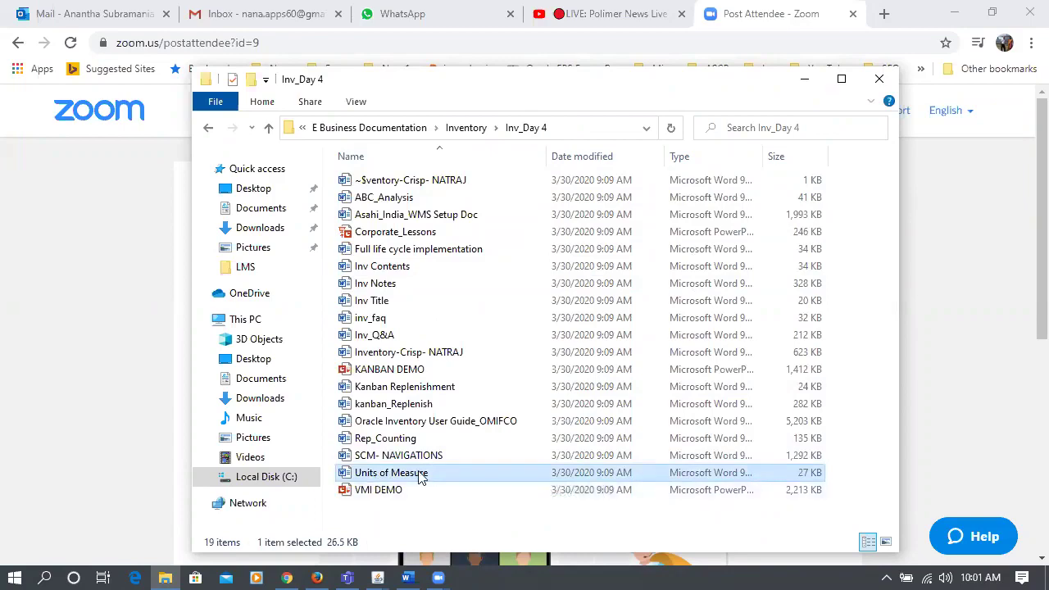
pyautogui.doubleClick(421, 474)
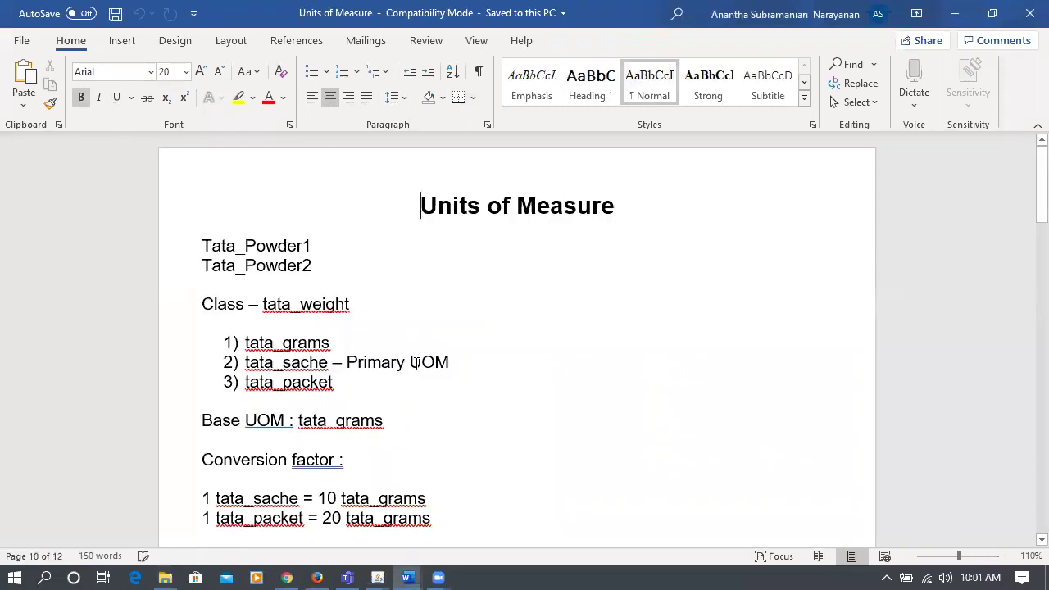
# - Review the page 2 example where 10 tins convert to 1500 saches, then return to the browser
pyautogui.press('pagedown')
pyautogui.press('pagedown')
pyautogui.press('pagedown')
pyautogui.press('pagedown')
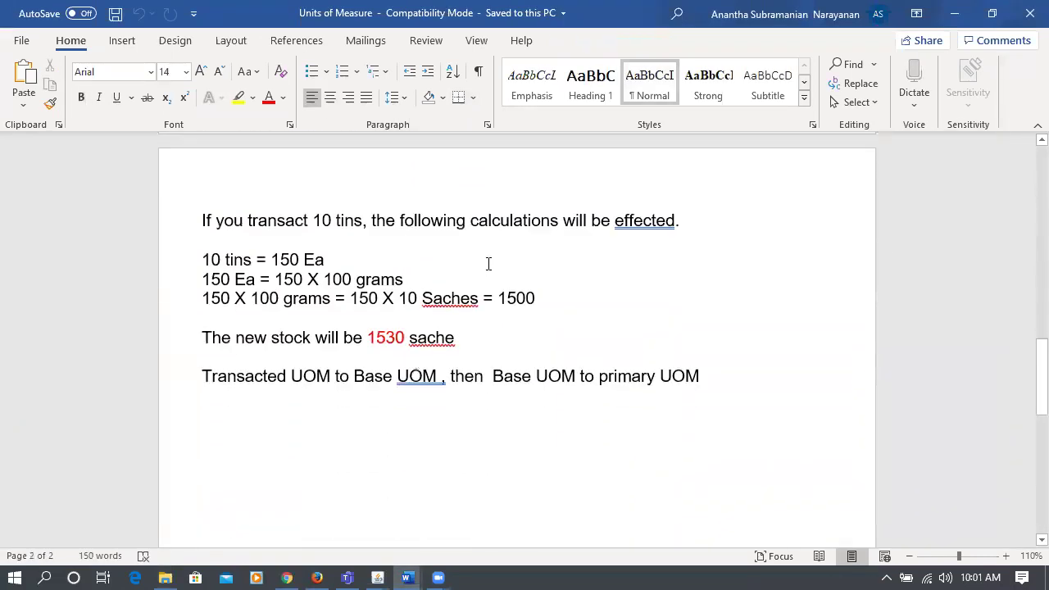
pyautogui.scroll(3, 488, 289)
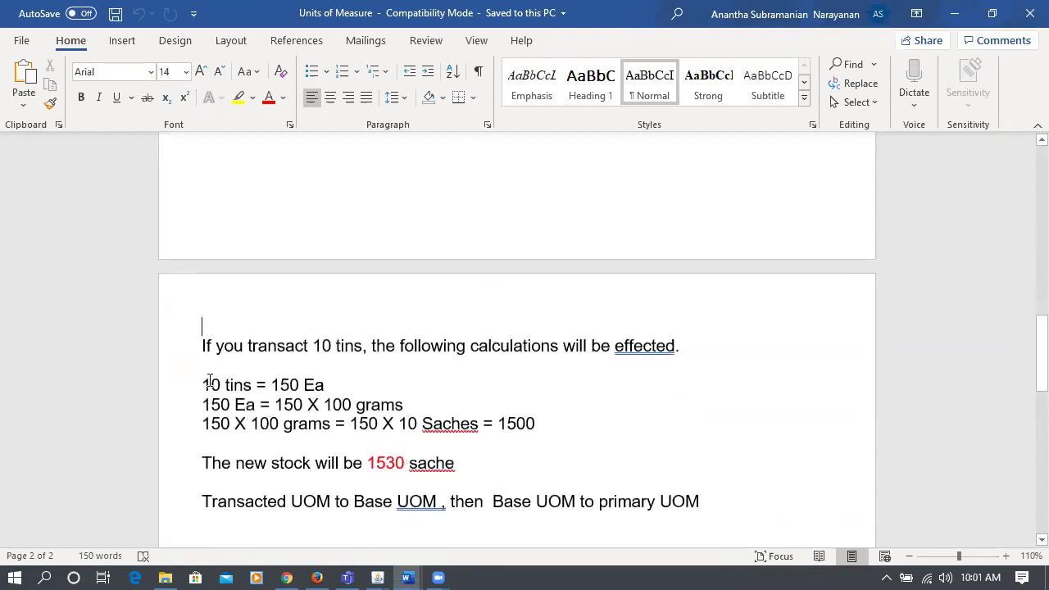
pyautogui.moveTo(209, 381); pyautogui.dragTo(237, 387)
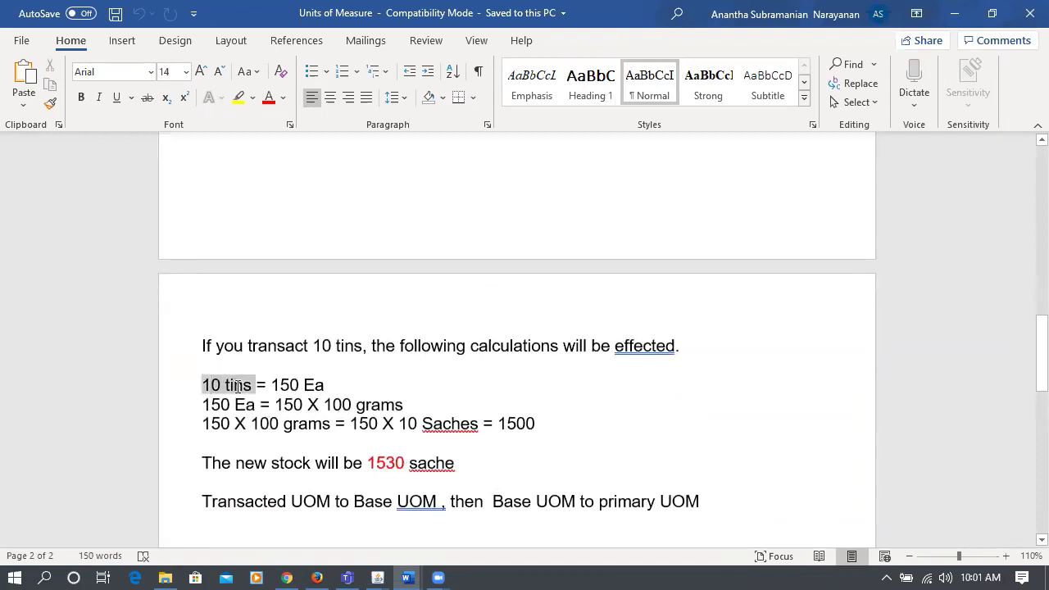
pyautogui.moveTo(506, 423); pyautogui.dragTo(527, 423)
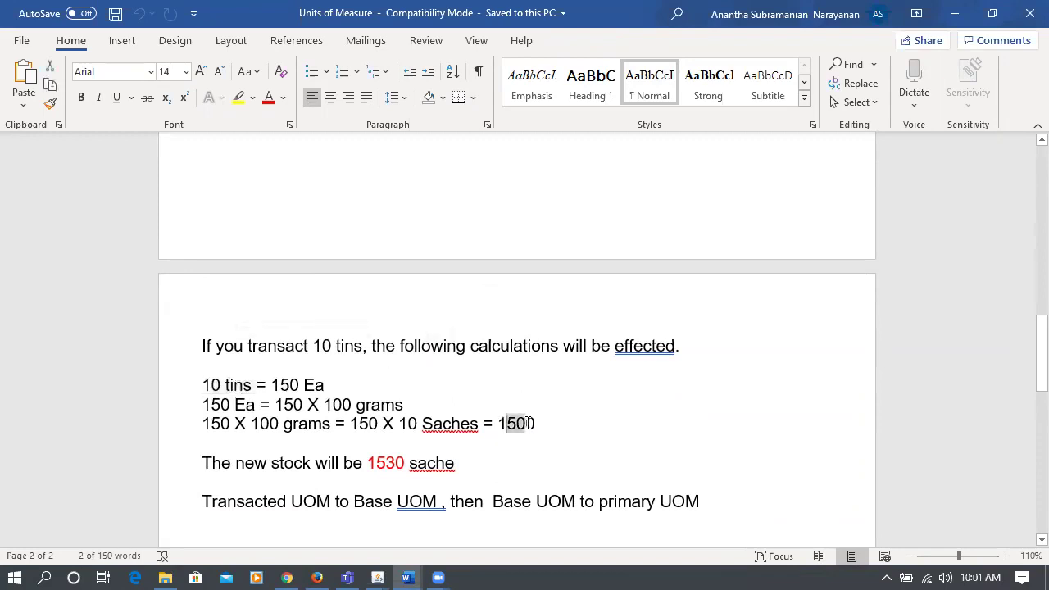
pyautogui.click(286, 577)
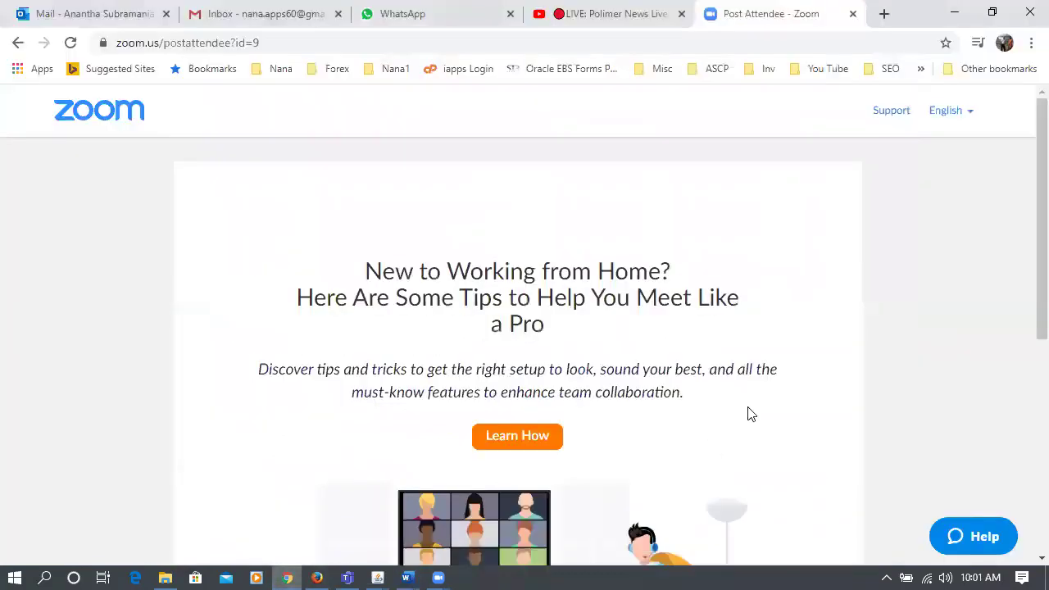
# - Open the Oracle cloud sign-in page from the Other bookmarks list
pyautogui.click(1017, 72)
pyautogui.click(798, 168)
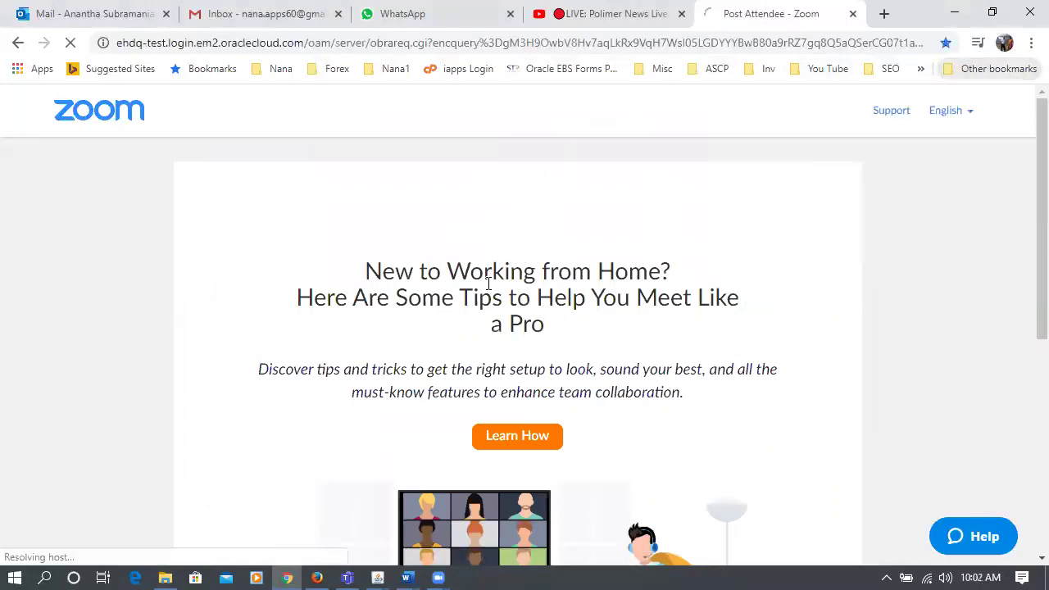
pyautogui.scroll(-2, 596, 364)
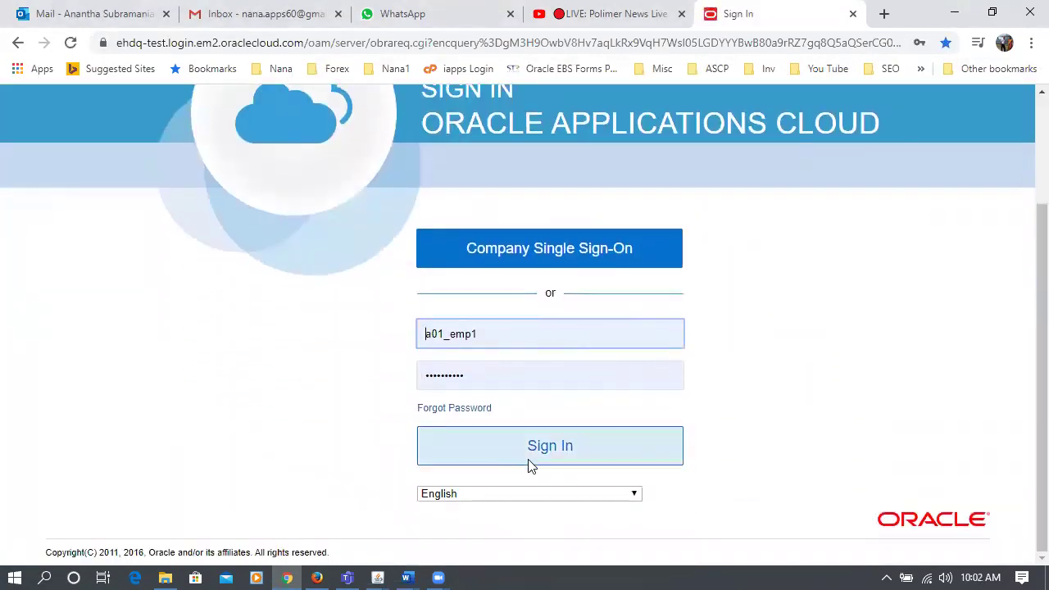
# - Replace the prefilled username with the saved practice login and sign in
pyautogui.moveTo(492, 341); pyautogui.dragTo(339, 340)
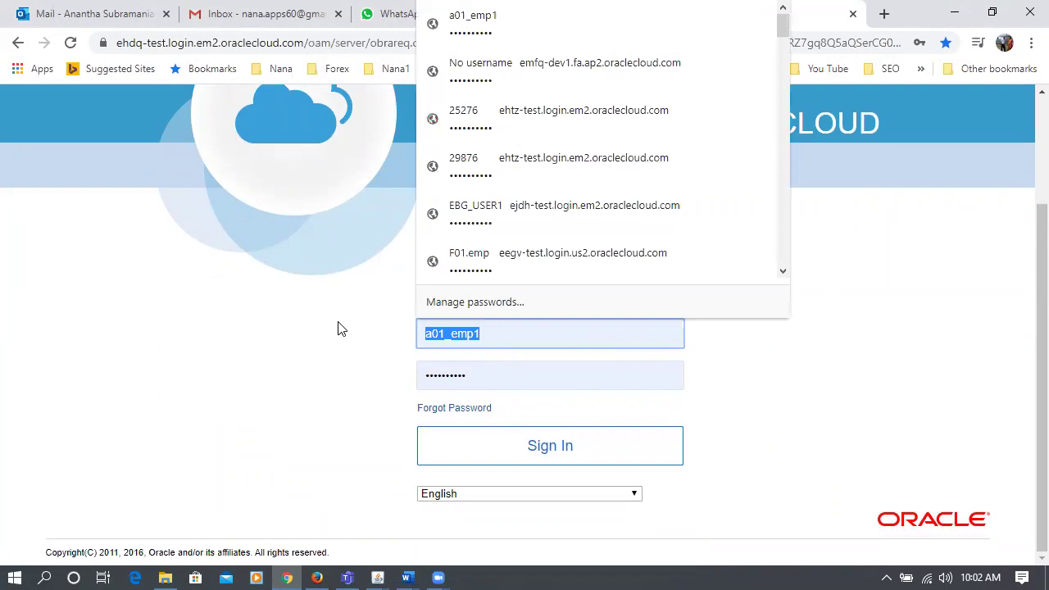
pyautogui.write('k99_e')
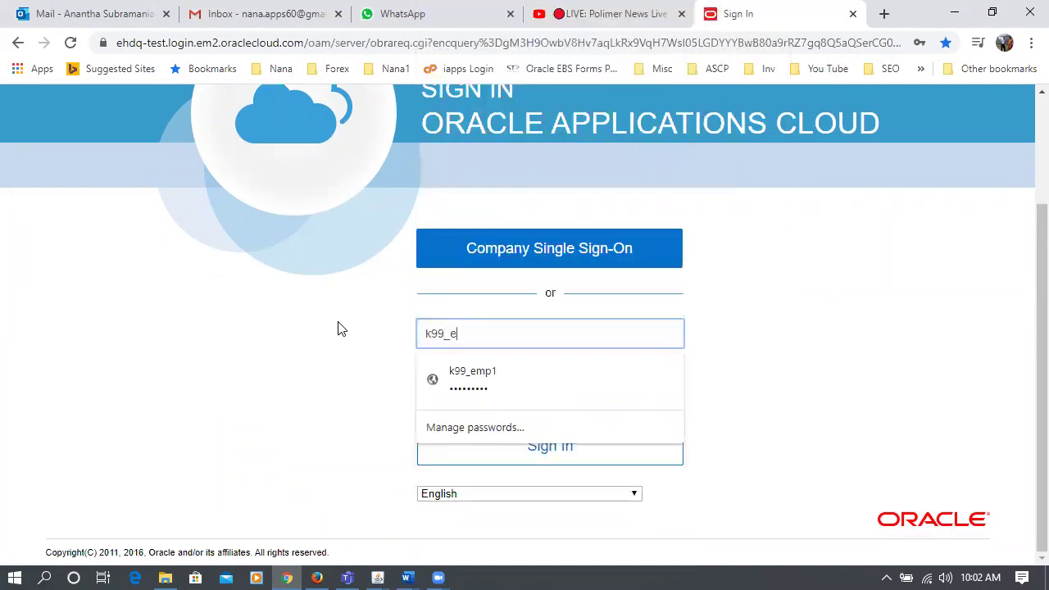
pyautogui.press('Down')
pyautogui.press('Return')
pyautogui.press('Tab')
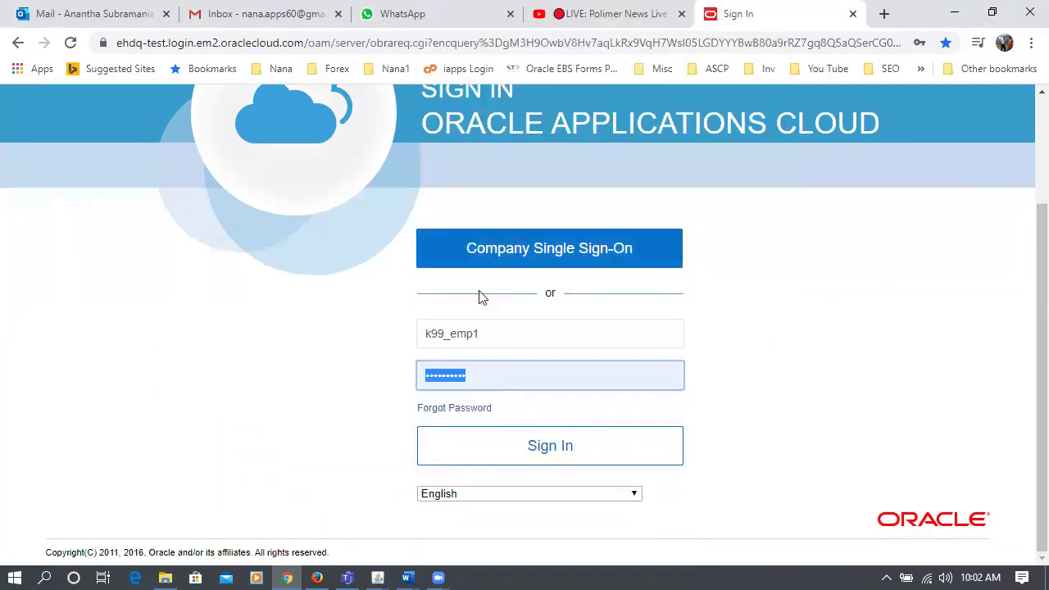
pyautogui.click(318, 348)
pyautogui.click(640, 457)
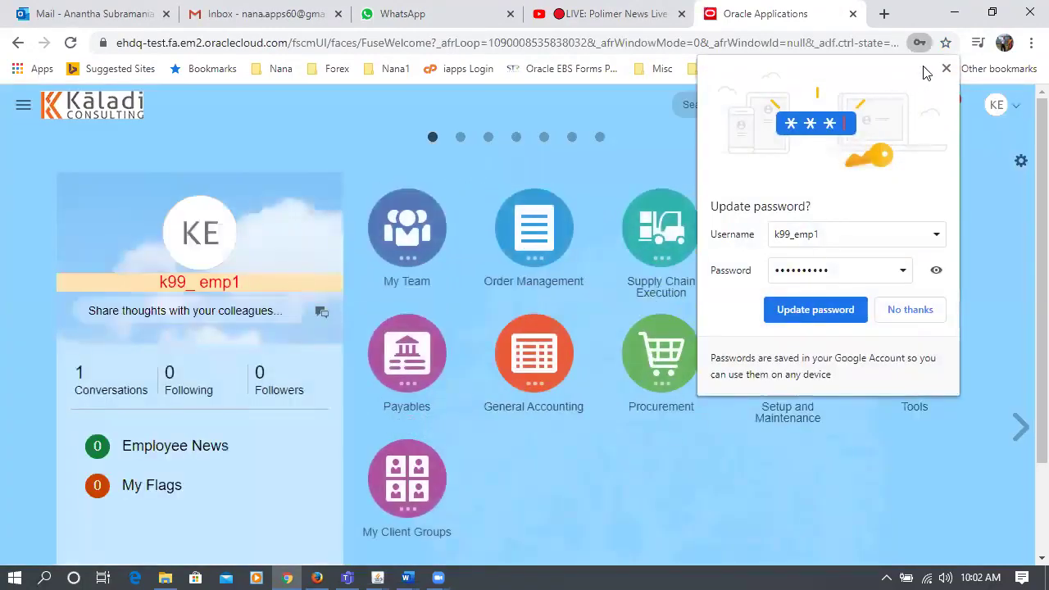
# - Dismiss the save-password prompt and open Supply Chain Execution > Inventory Management
pyautogui.click(946, 69)
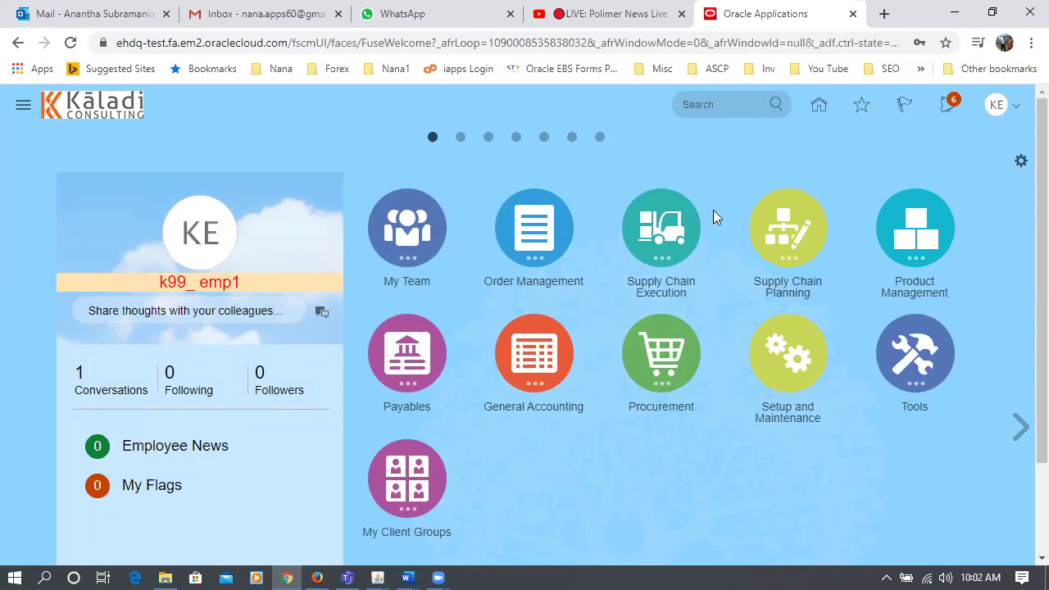
pyautogui.click(668, 230)
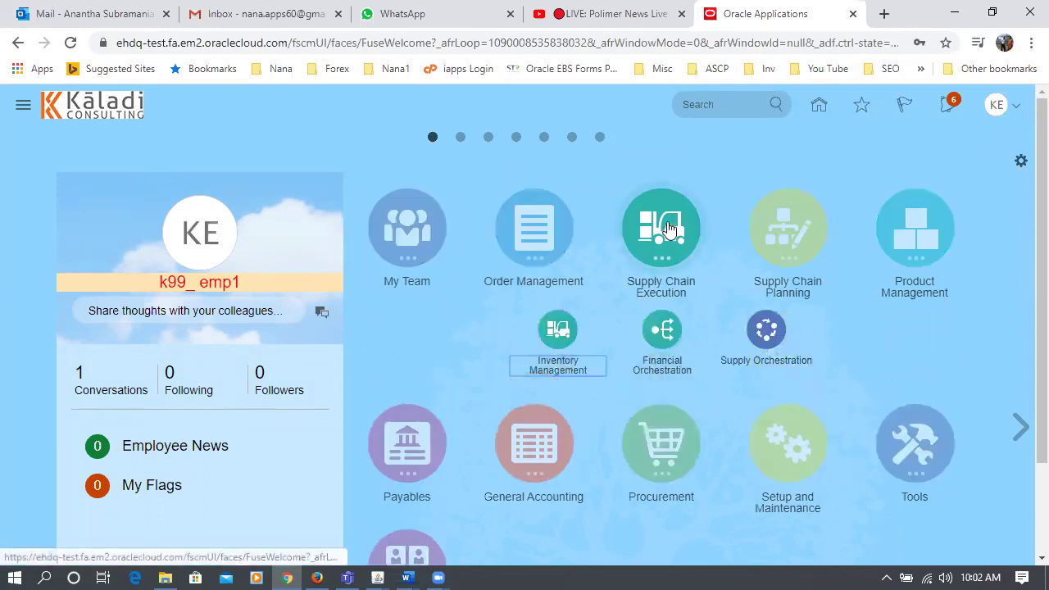
pyautogui.click(564, 345)
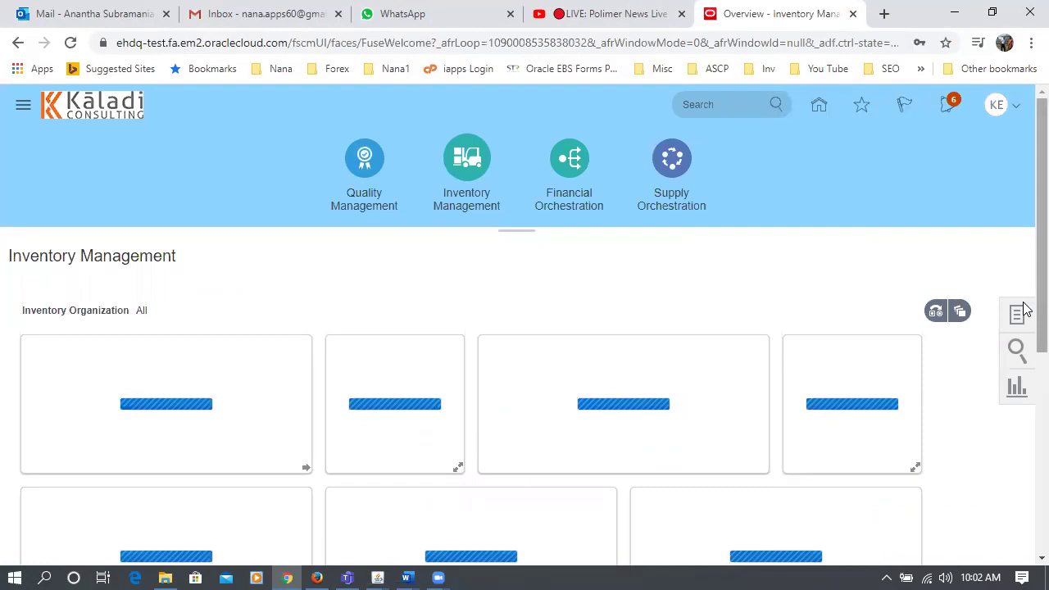
# - Open Manage Item Quantities from Tasks and enter k99_unit as the item
pyautogui.click(1016, 313)
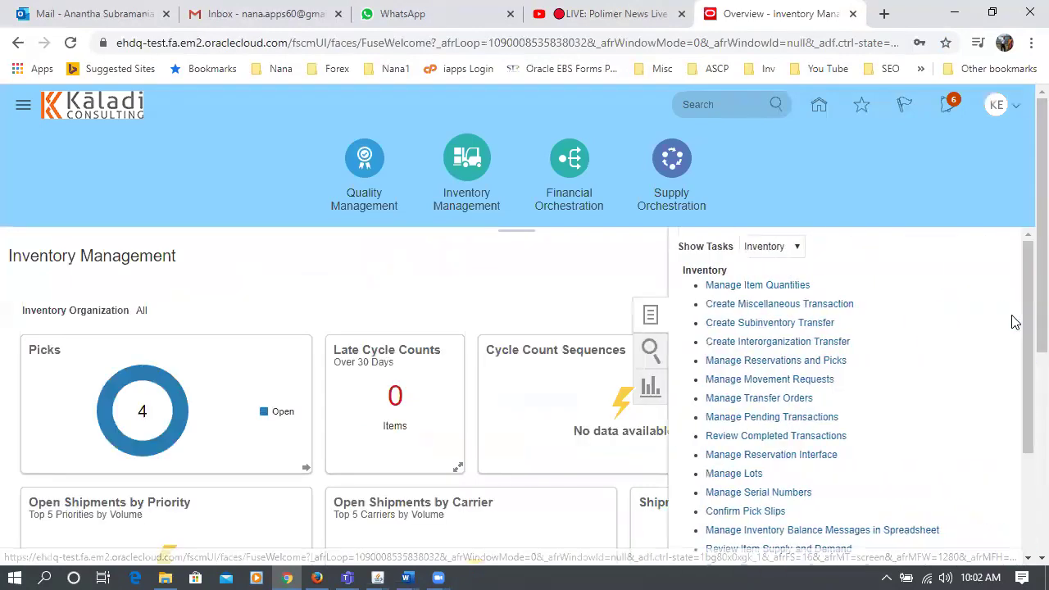
pyautogui.click(727, 288)
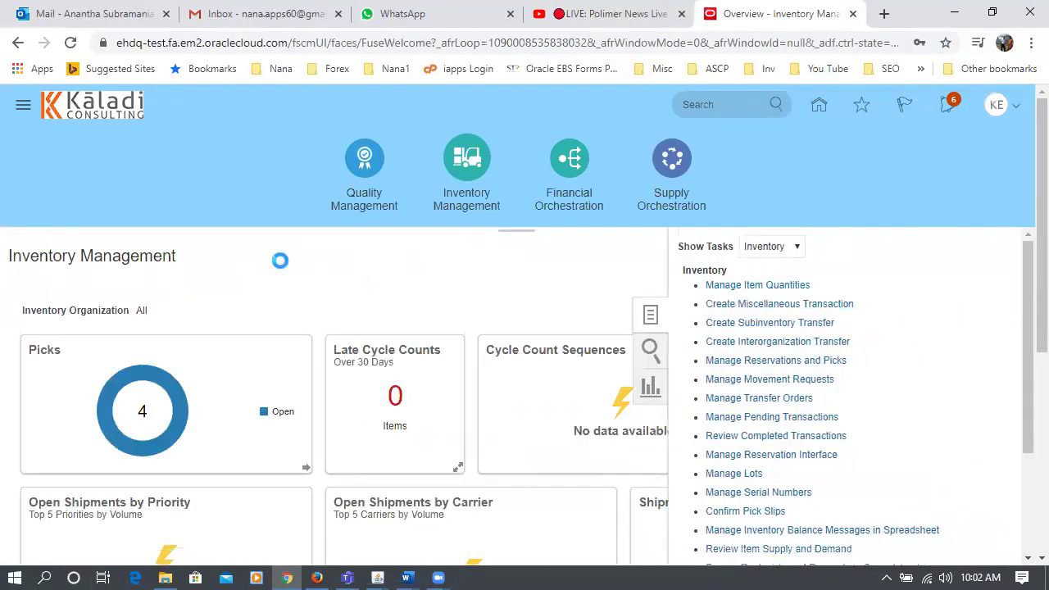
pyautogui.click(210, 272)
pyautogui.write('k99')
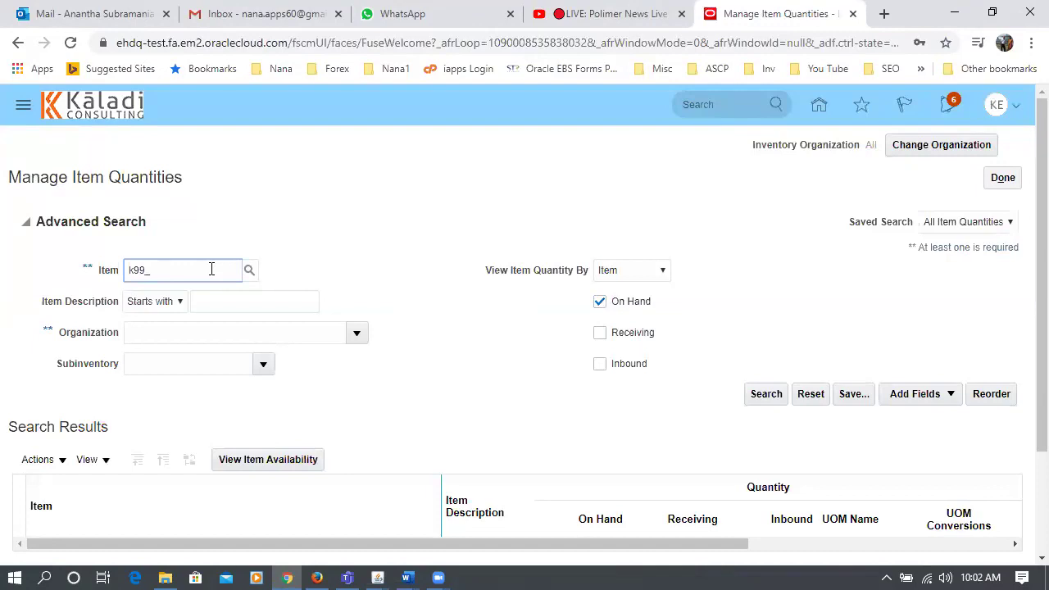
pyautogui.write('_unit')
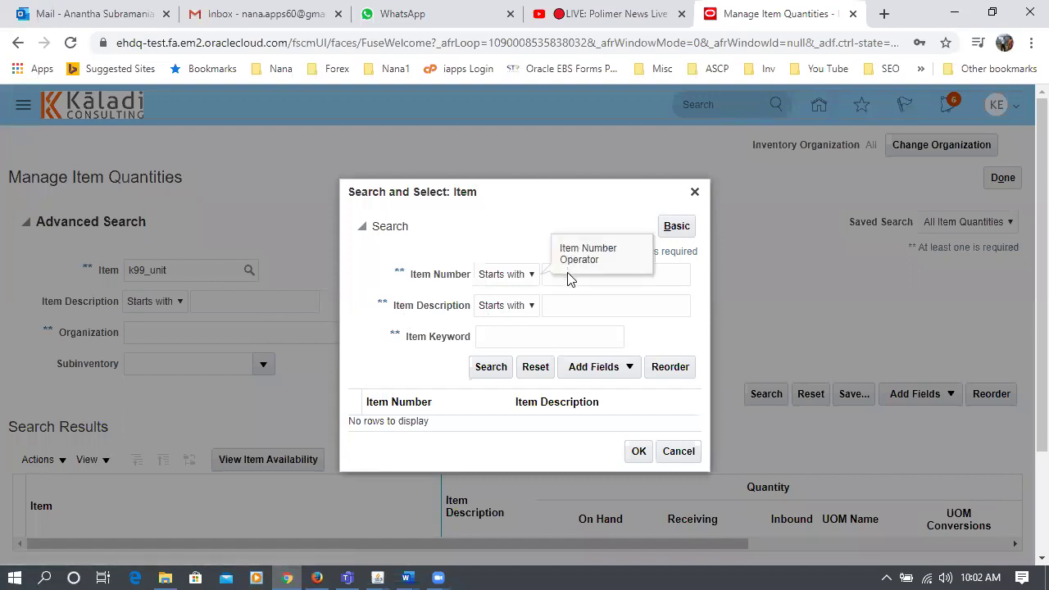
# - Search the Item lookup for items starting with k9 and browse the results
pyautogui.click(676, 269)
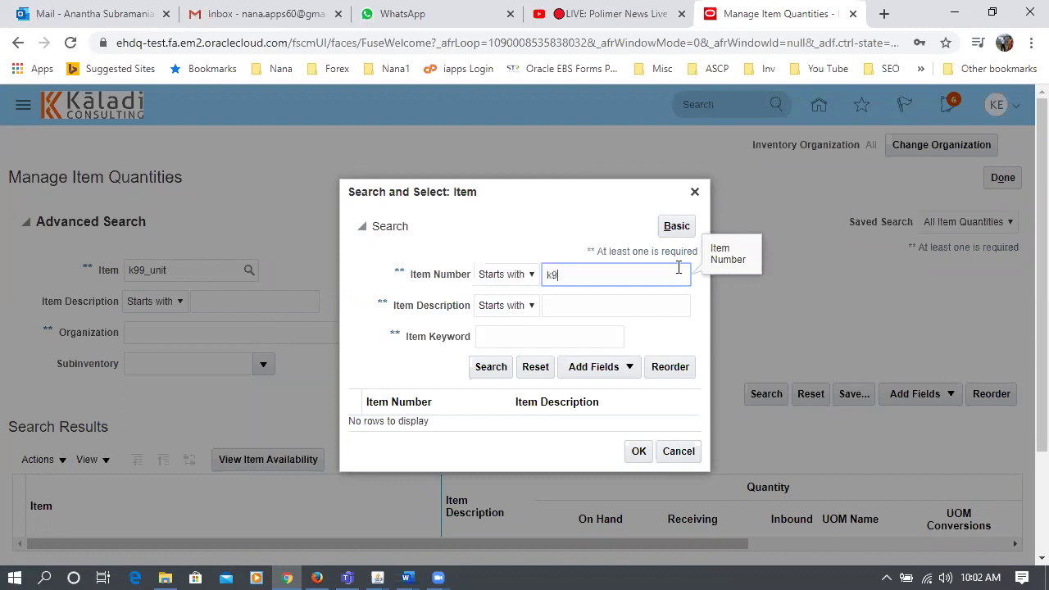
pyautogui.click(485, 373)
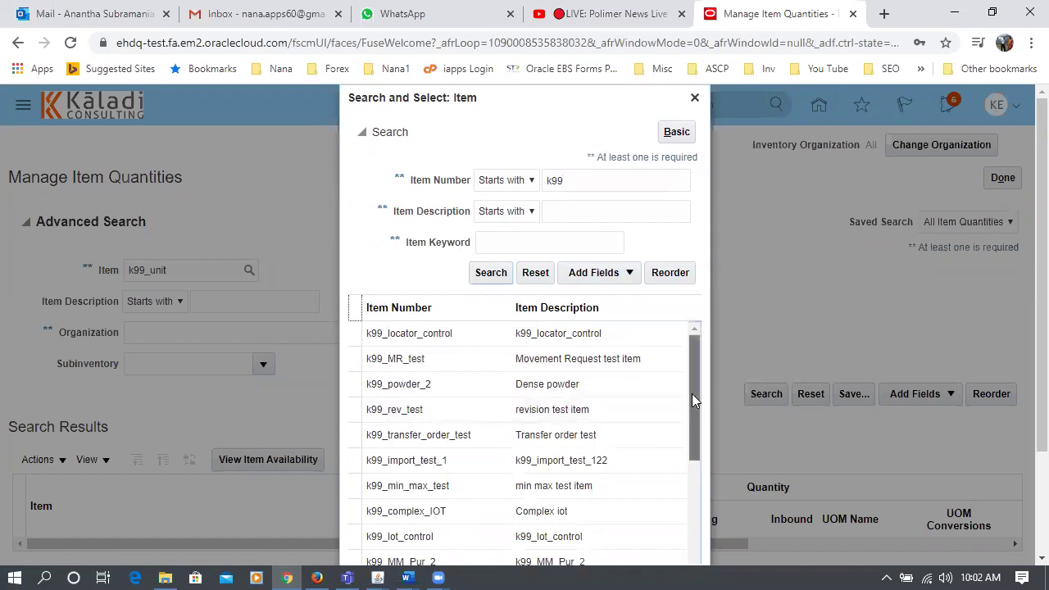
pyautogui.moveTo(692, 393); pyautogui.dragTo(710, 538)
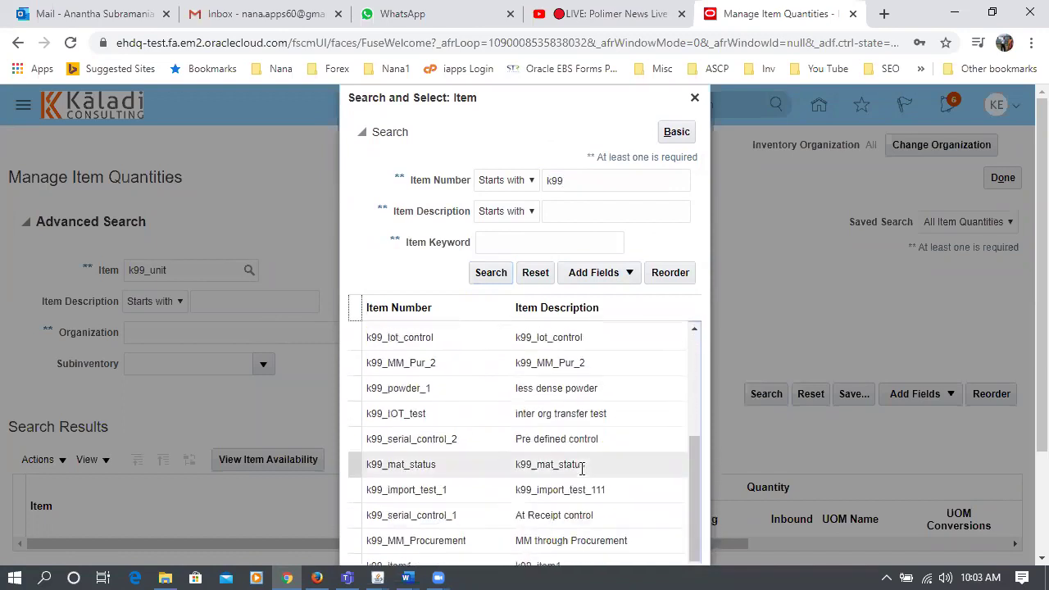
pyautogui.scroll(-2, 724, 420)
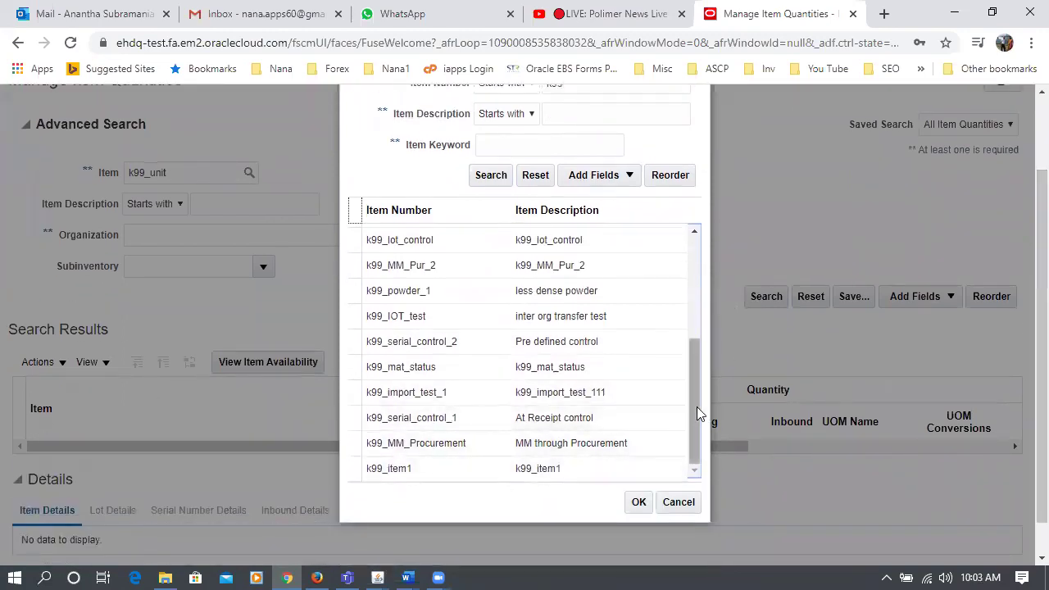
pyautogui.moveTo(690, 412); pyautogui.dragTo(699, 442)
pyautogui.moveTo(701, 395); pyautogui.dragTo(694, 289)
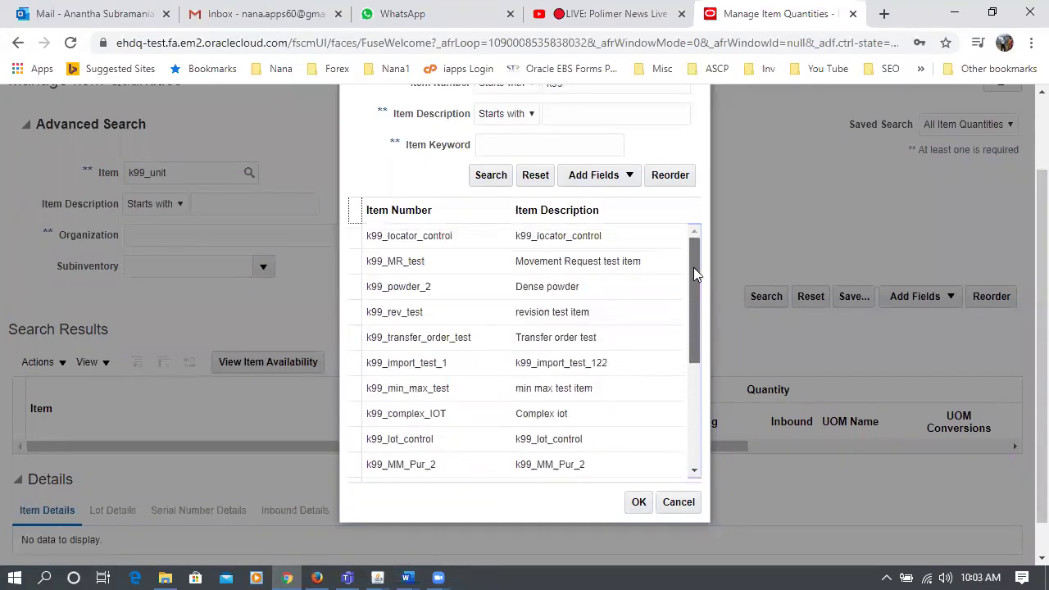
pyautogui.moveTo(692, 239); pyautogui.dragTo(688, 413)
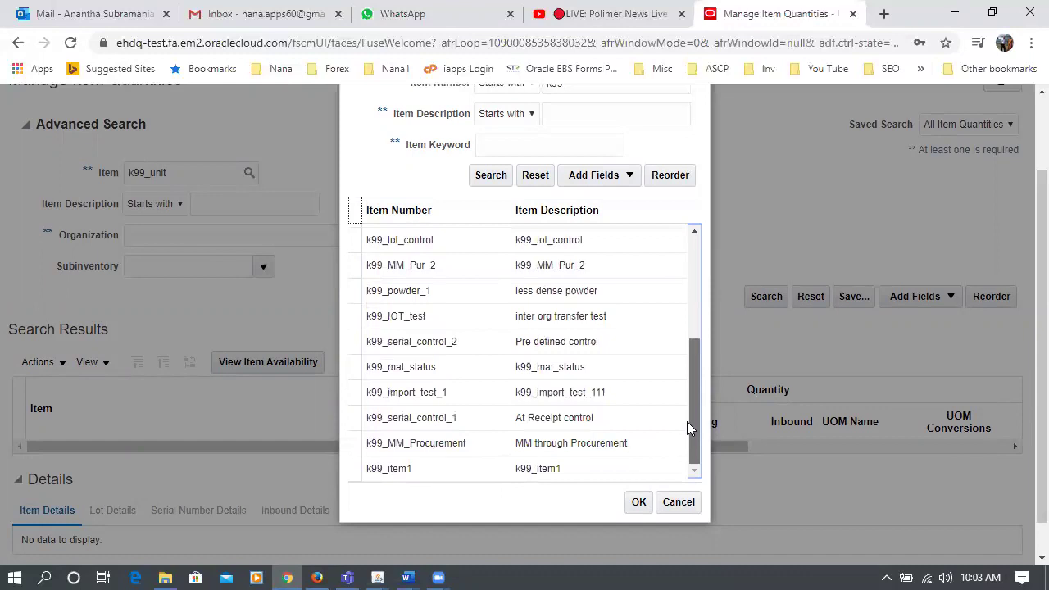
# - Cancel the item search, start Change Organization, and select the invalid k99_unit value
pyautogui.click(675, 503)
pyautogui.scroll(3, 1025, 295)
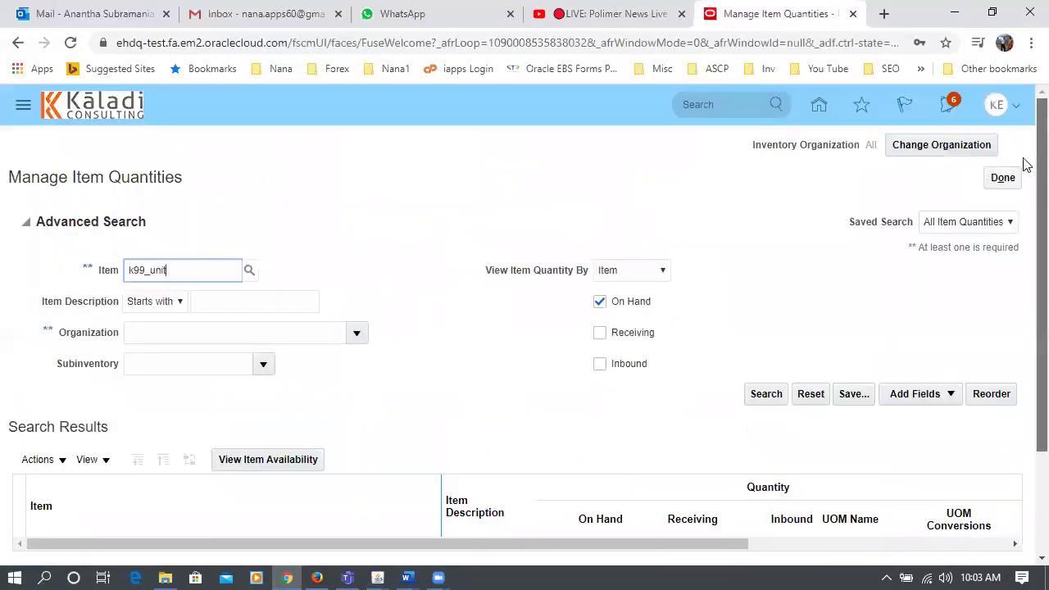
pyautogui.click(926, 147)
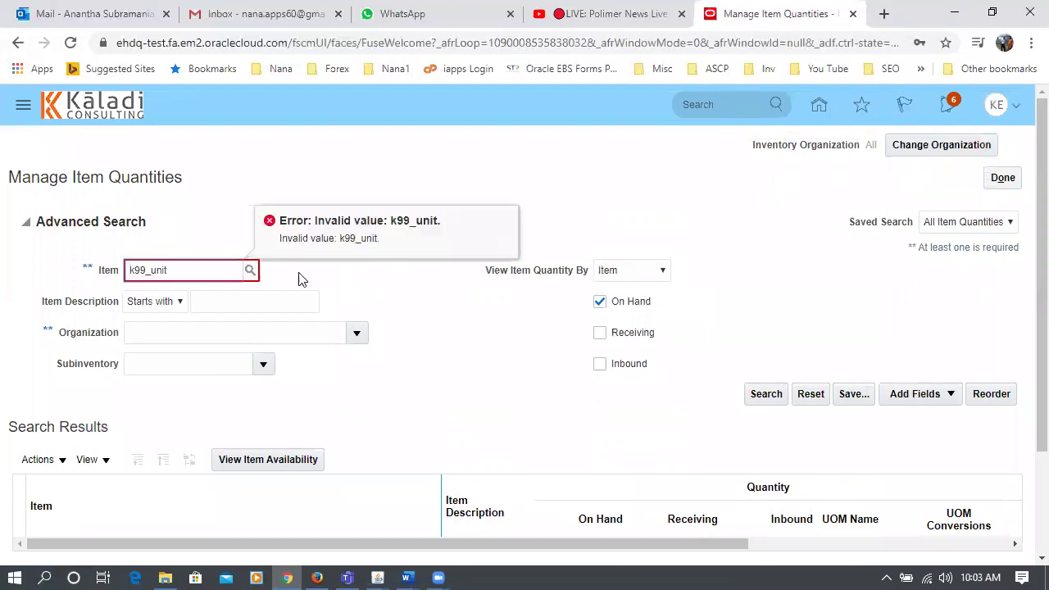
pyautogui.moveTo(180, 263); pyautogui.dragTo(8, 320)
# - Clear the Item field and change the inventory organization to K991
pyautogui.press('BackSpace')
pyautogui.click(954, 148)
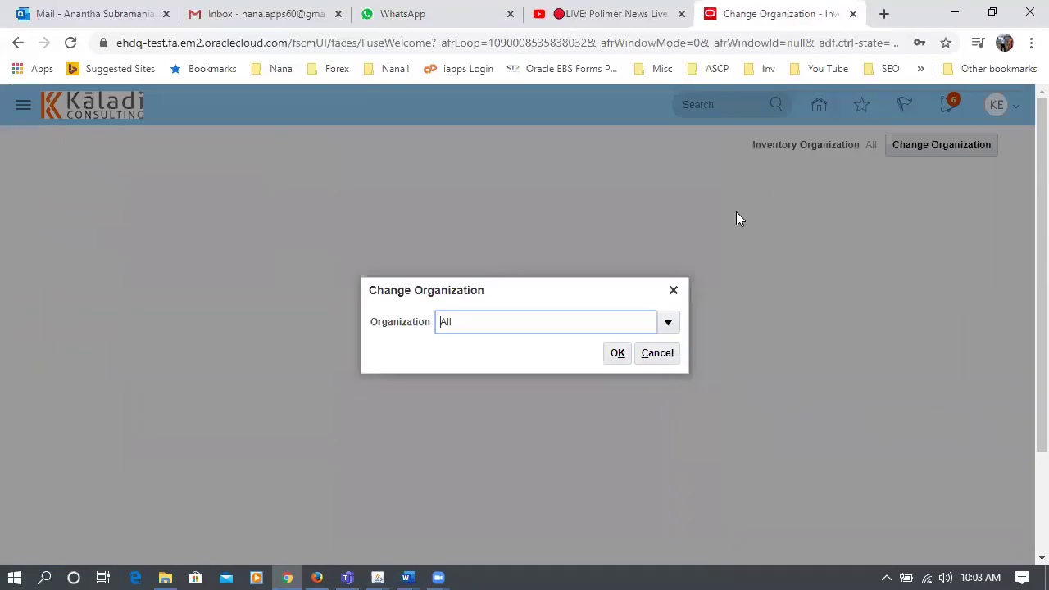
pyautogui.write('K991')
pyautogui.press('Tab')
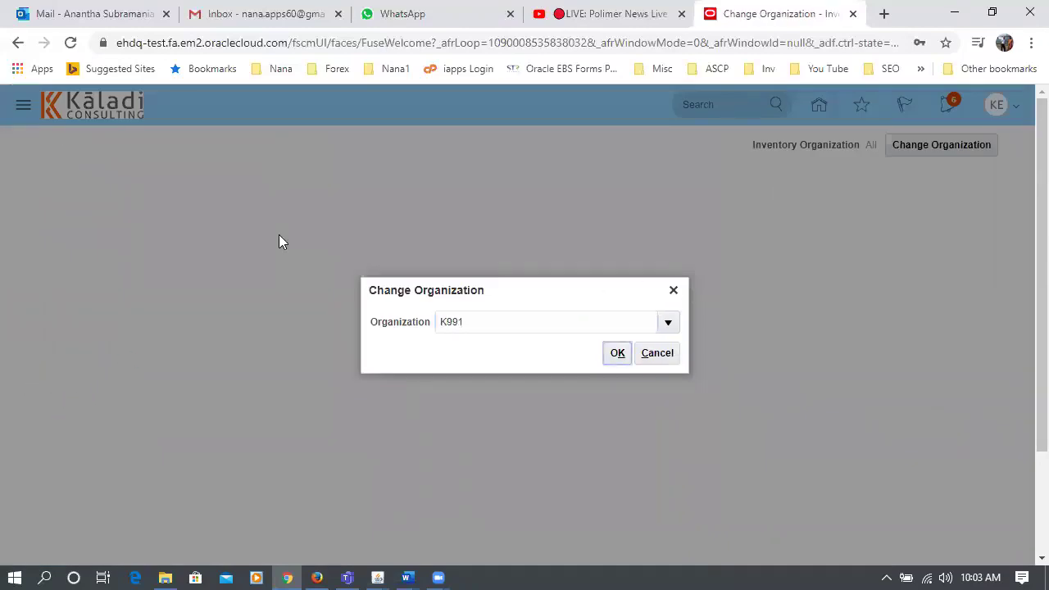
pyautogui.click(616, 356)
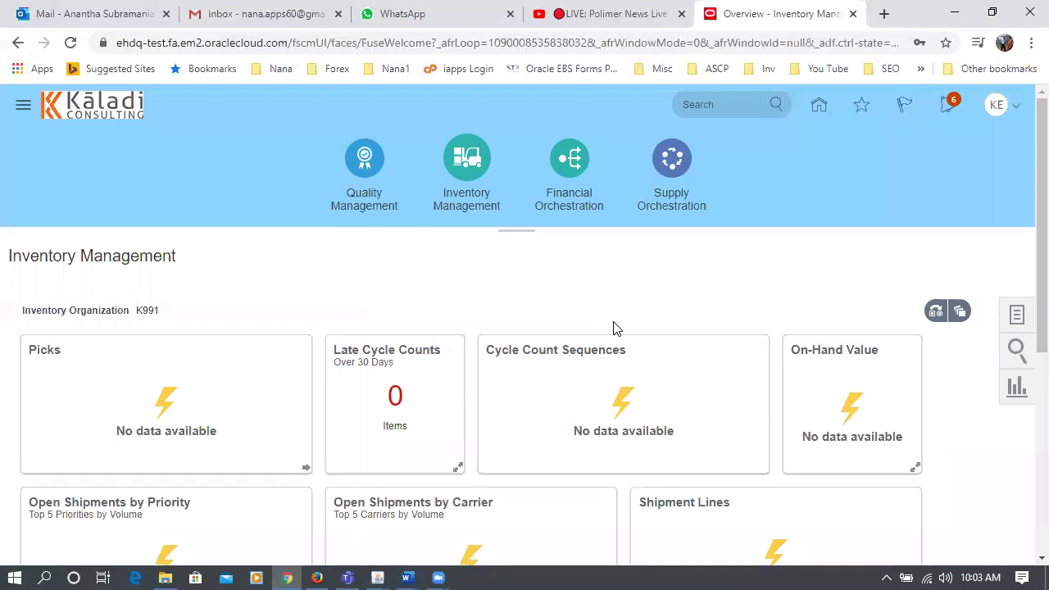
pyautogui.click(1017, 318)
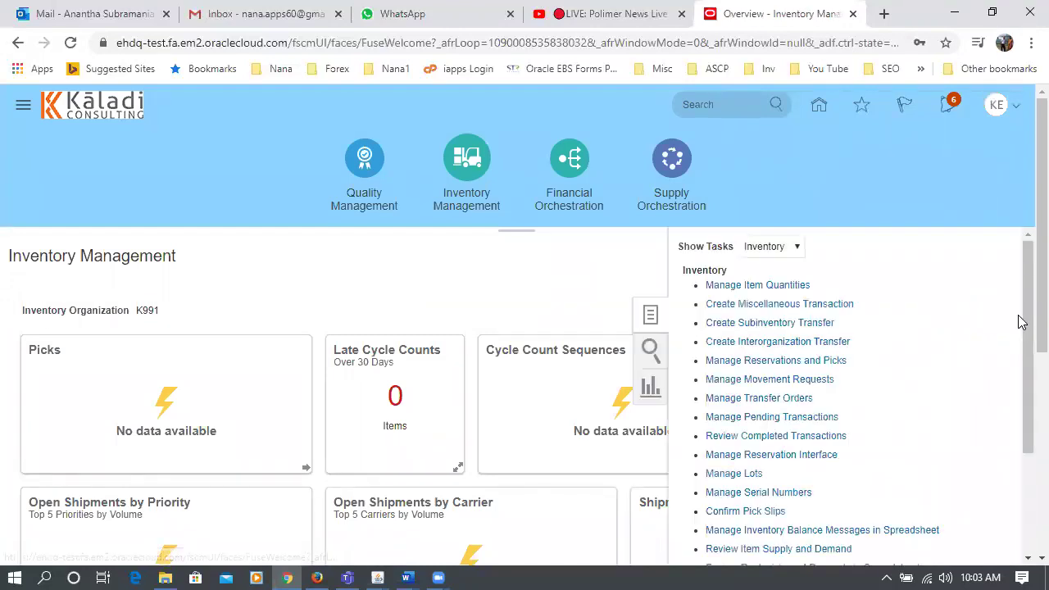
# - Search on-hand quantities for k99_powder_2 and expand it down to K991 / k991_sub1
pyautogui.click(741, 288)
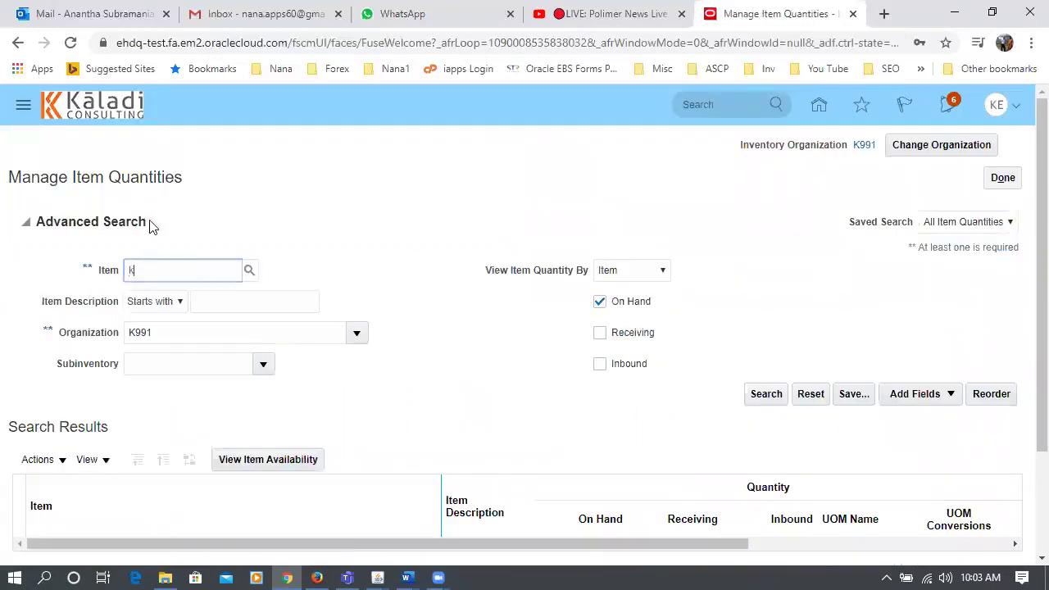
pyautogui.press('Tab')
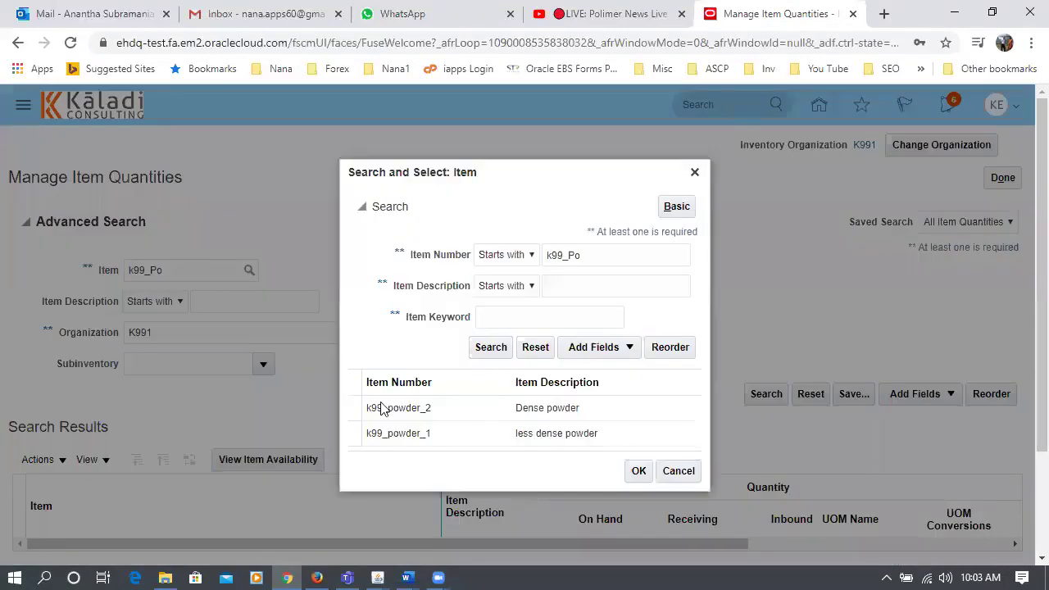
pyautogui.click(381, 408)
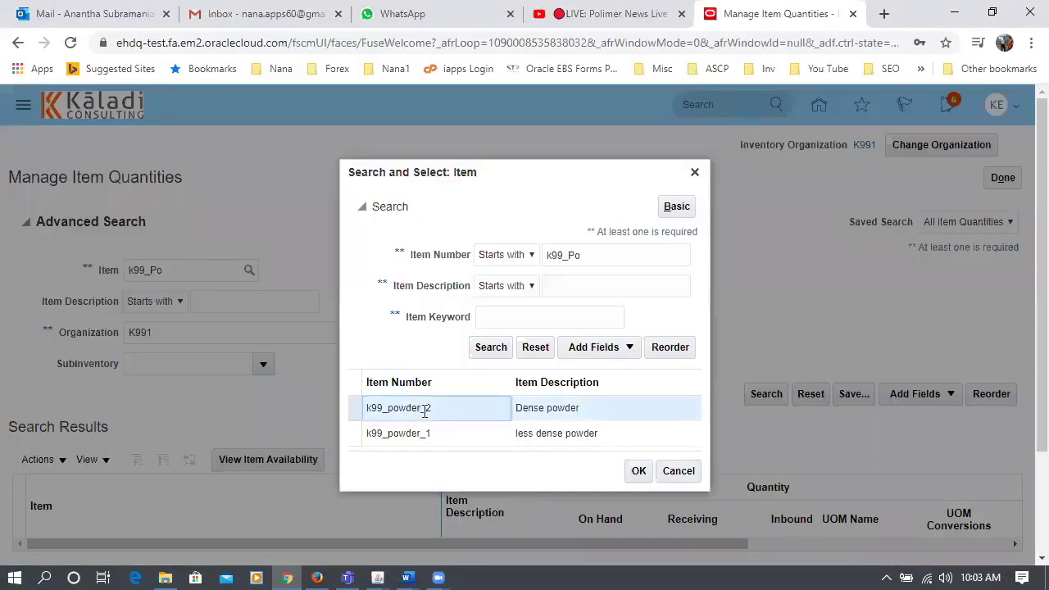
pyautogui.click(635, 478)
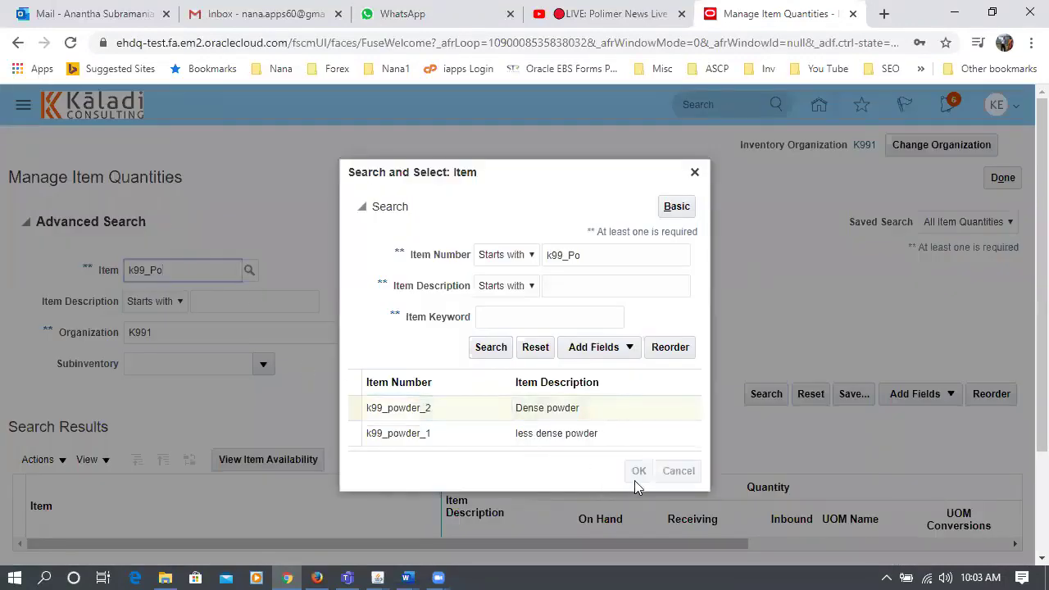
pyautogui.click(766, 395)
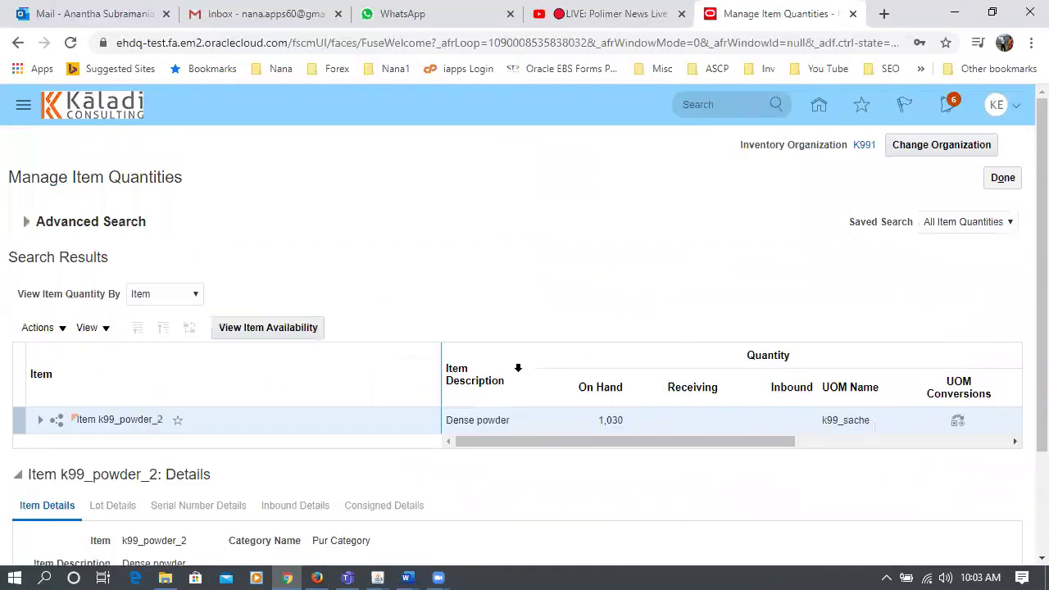
pyautogui.scroll(-3, 491, 379)
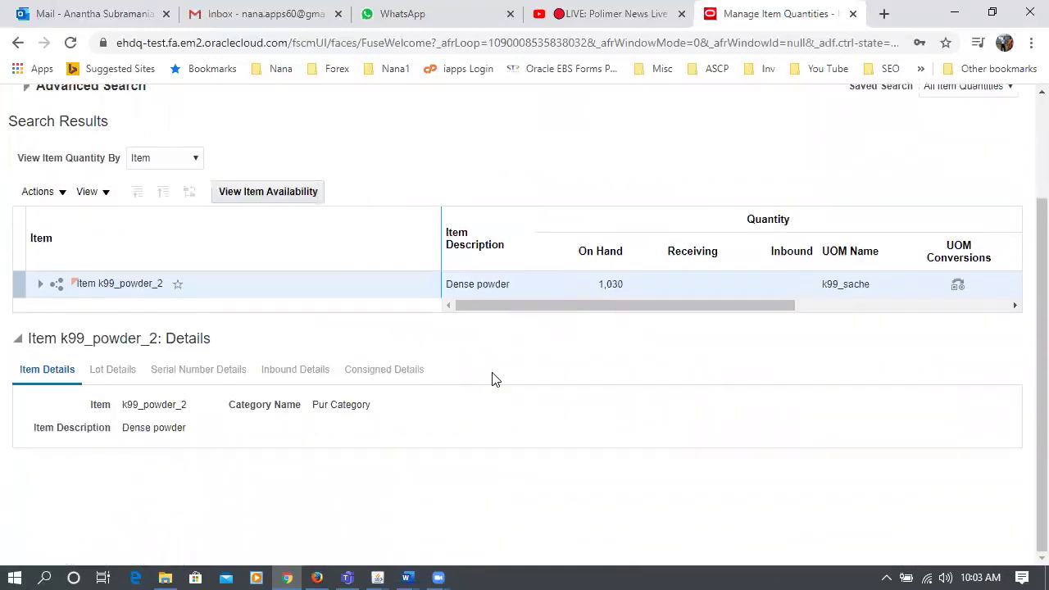
pyautogui.click(40, 285)
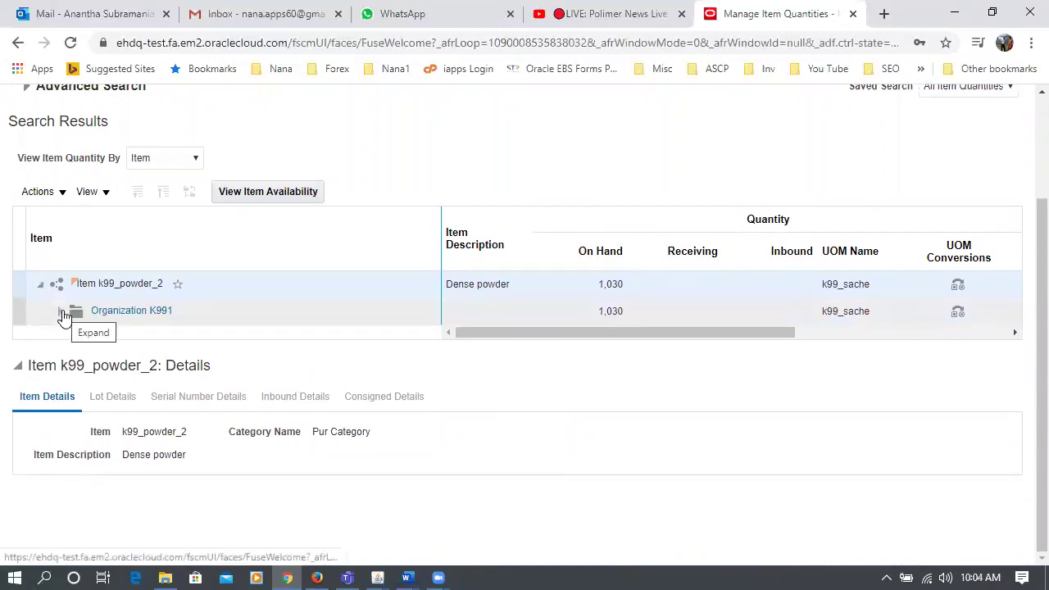
pyautogui.click(61, 312)
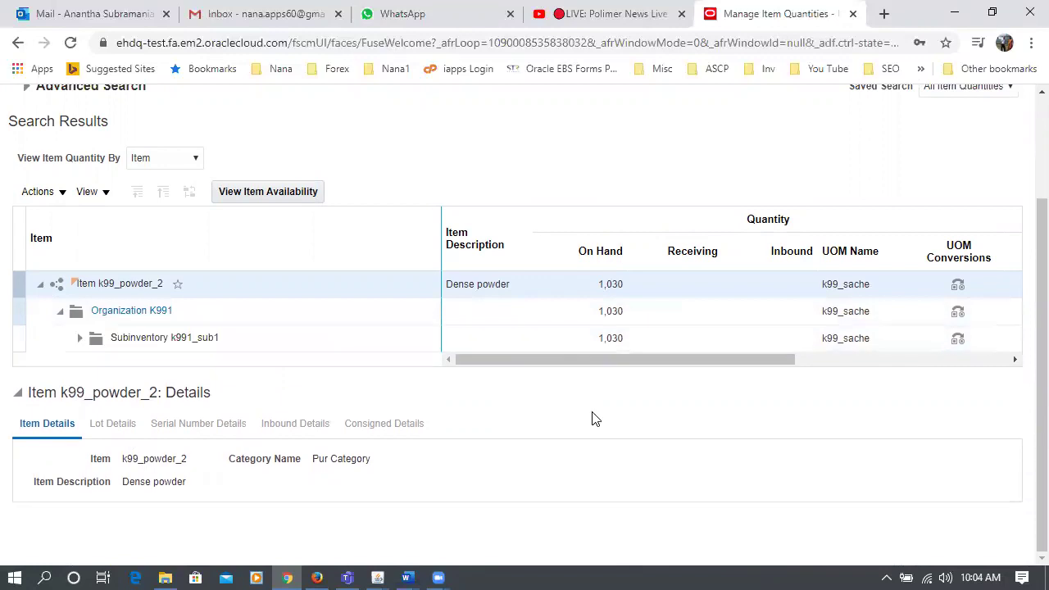
pyautogui.rightClick(804, 34)
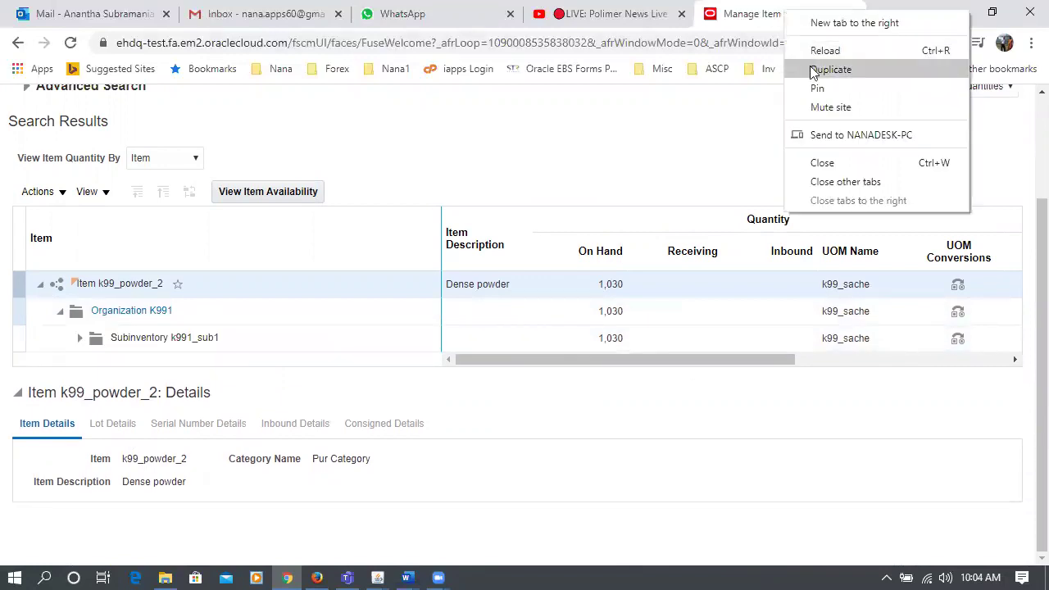
# - Duplicate the tab and start a new miscellaneous transaction from Inventory Management tasks
pyautogui.click(820, 70)
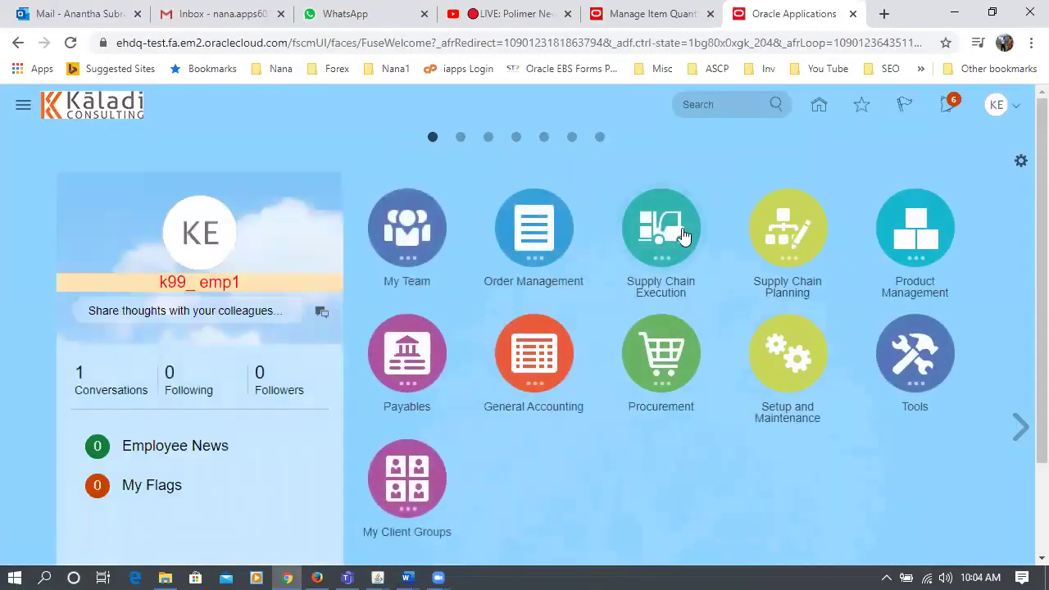
pyautogui.click(687, 236)
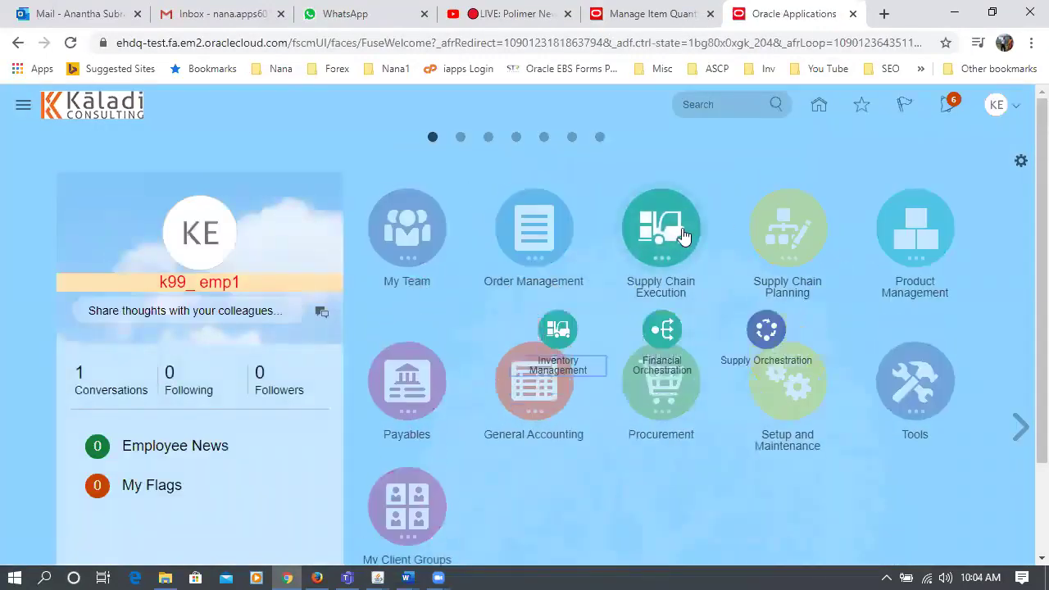
pyautogui.click(560, 329)
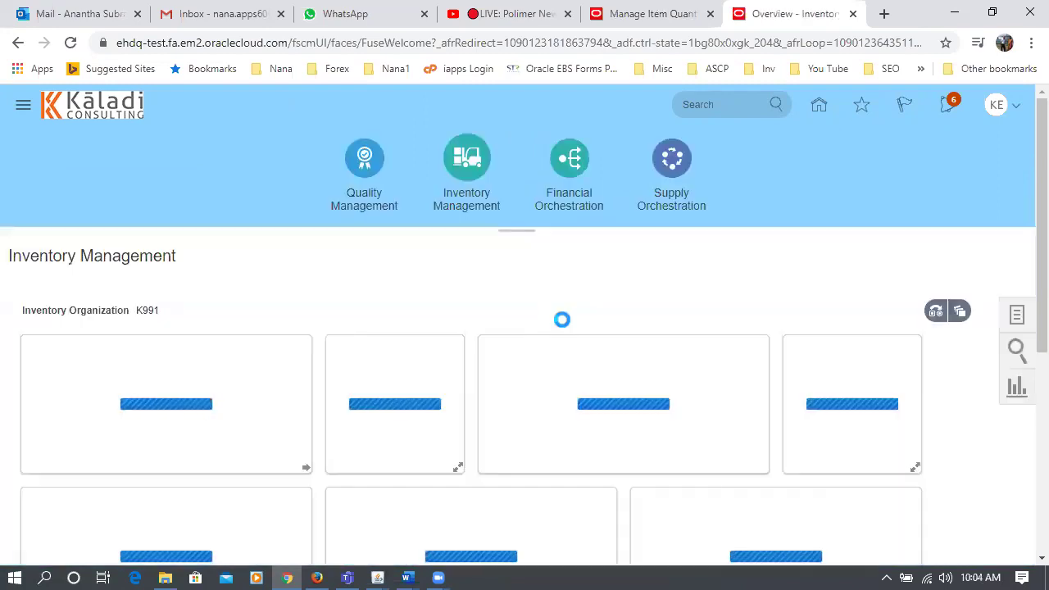
pyautogui.click(1017, 316)
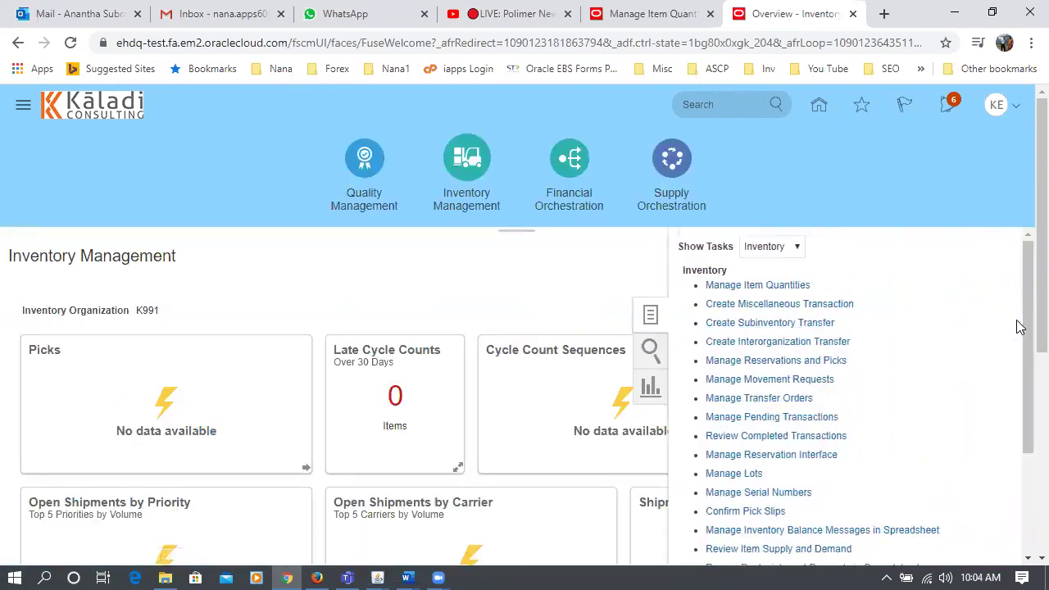
pyautogui.click(798, 302)
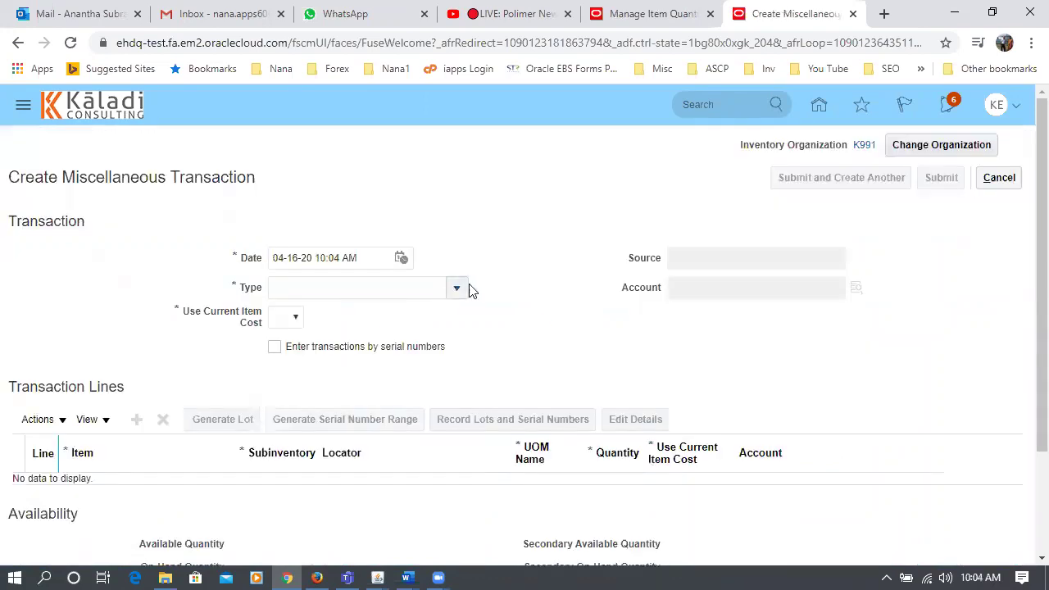
# - Set type Miscellaneous Receipt, account 10-100-1000, and Use Current Item Cost to Yes
pyautogui.click(456, 288)
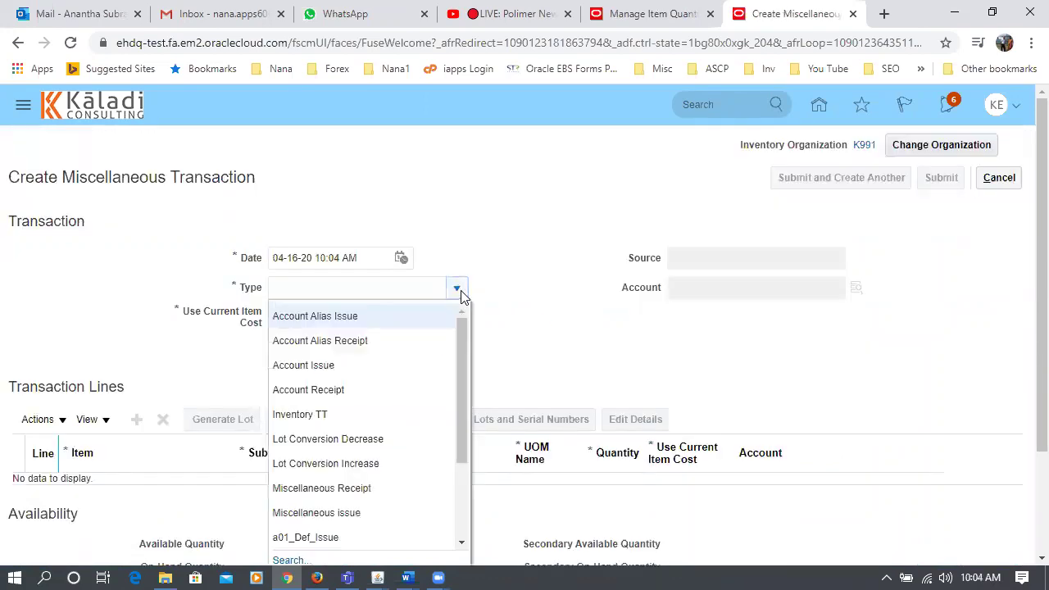
pyautogui.click(413, 496)
pyautogui.click(721, 285)
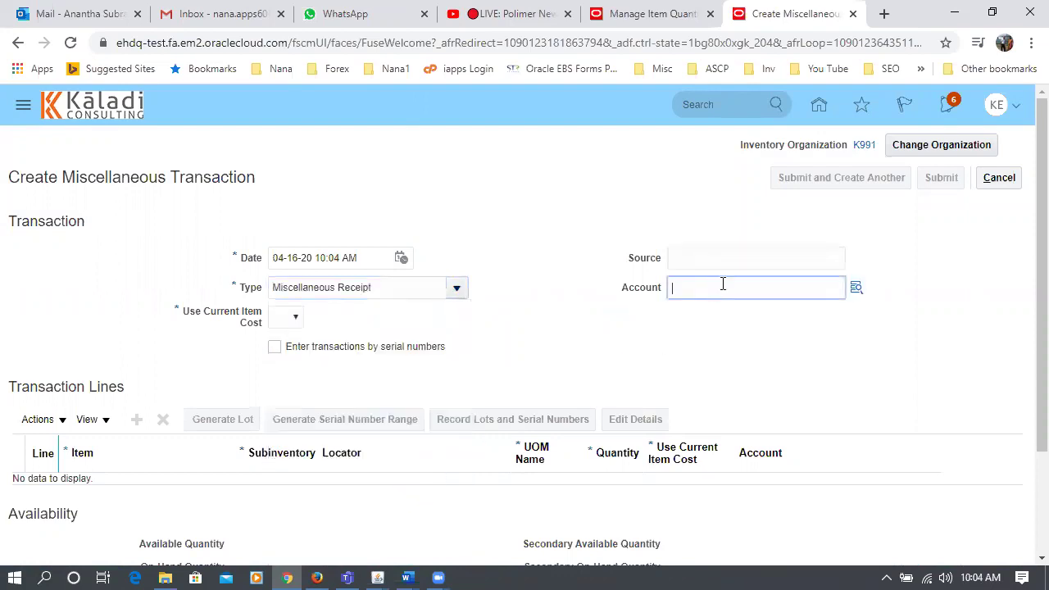
pyautogui.write('1000')
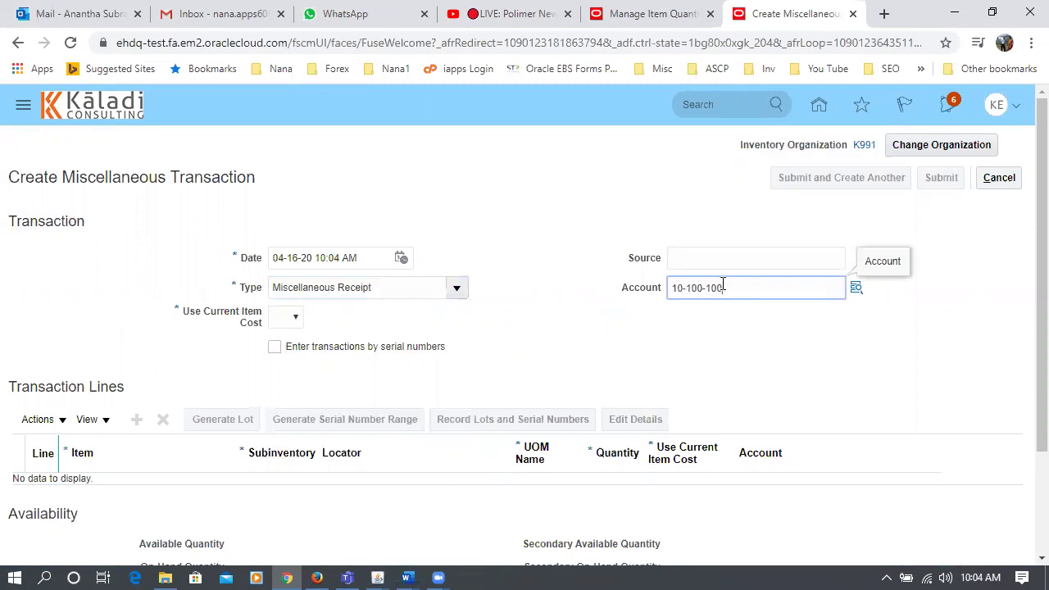
pyautogui.click(275, 323)
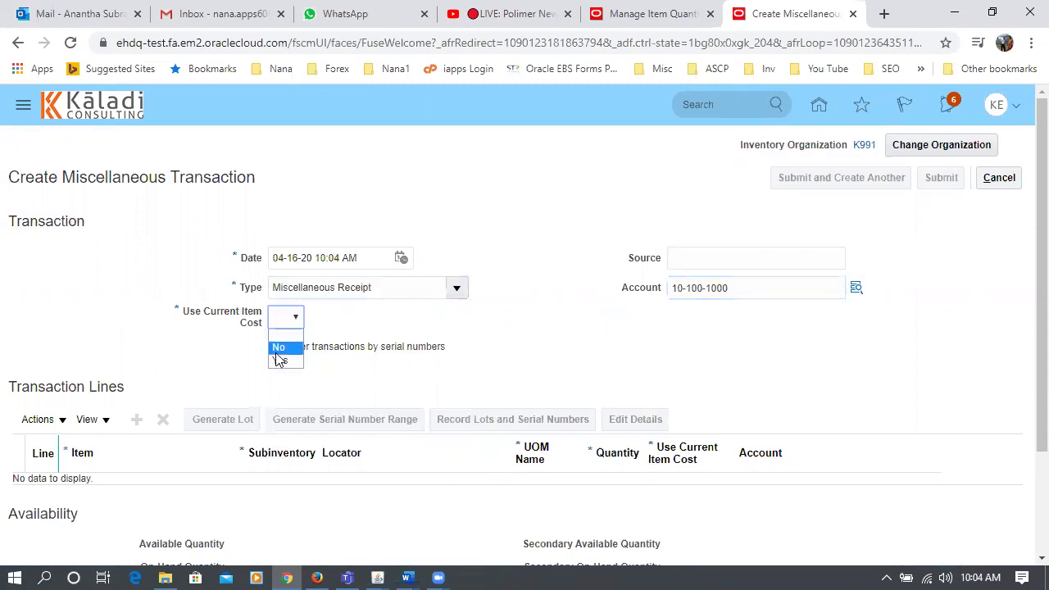
pyautogui.click(281, 358)
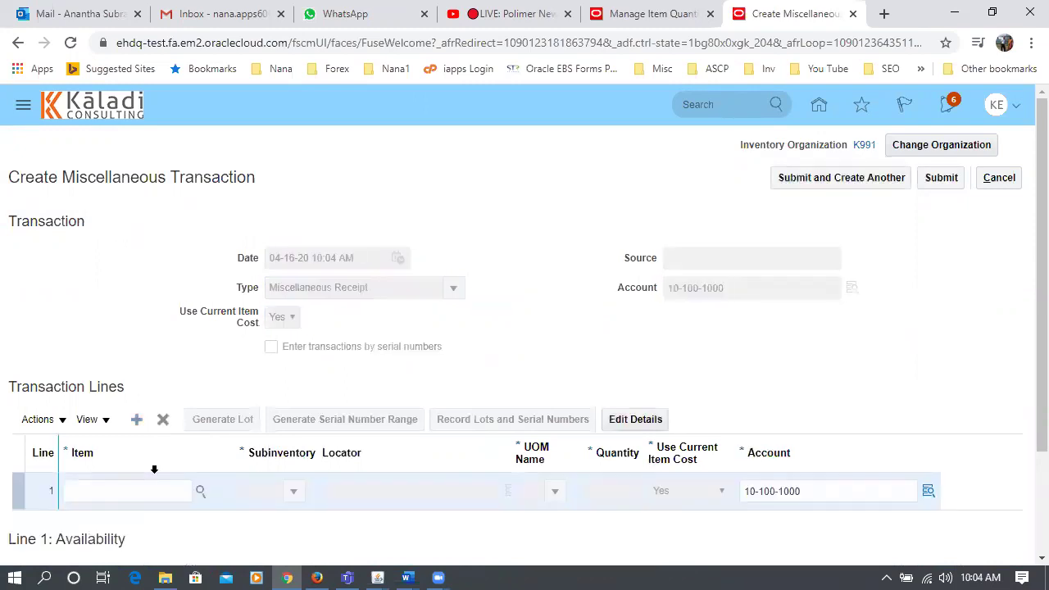
# - Fill line 1 with item k99_powder_2, subinventory k991_sub1, UOM k99_tin, quantity 10
pyautogui.click(136, 489)
pyautogui.write('k99')
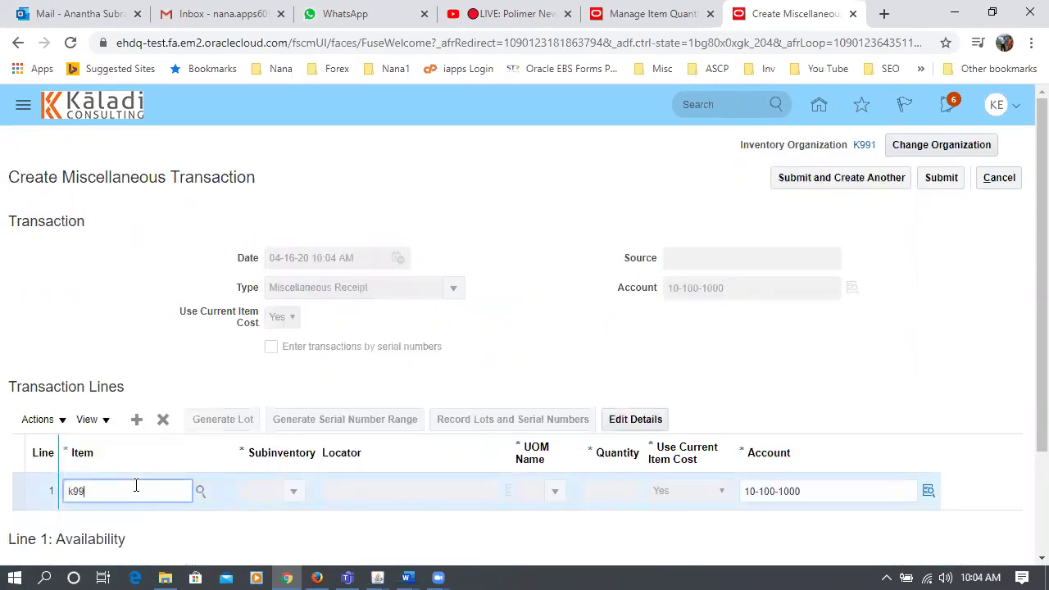
pyautogui.write('_Pow')
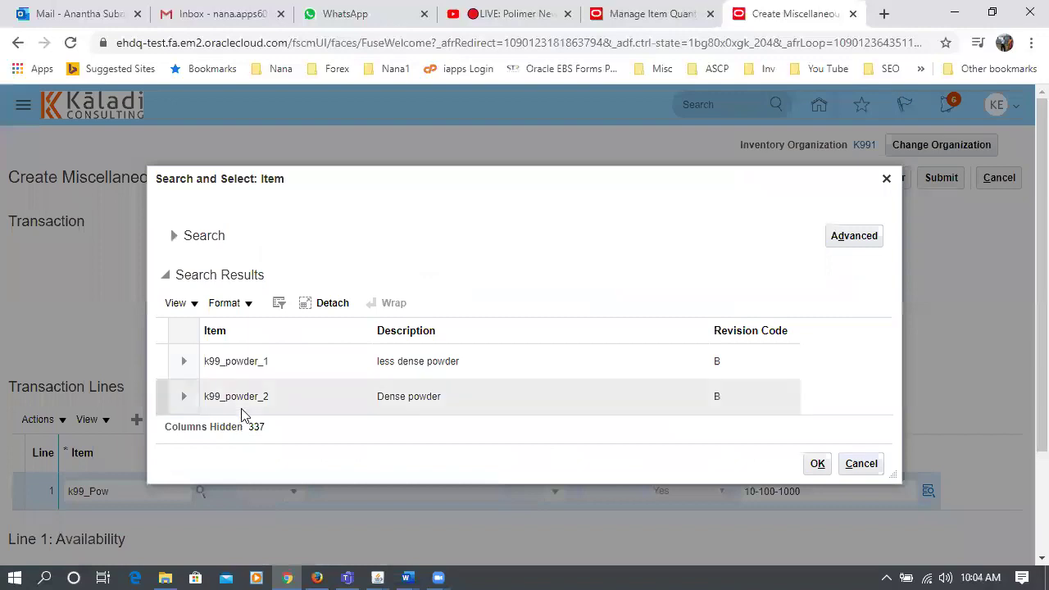
pyautogui.click(242, 410)
pyautogui.click(817, 462)
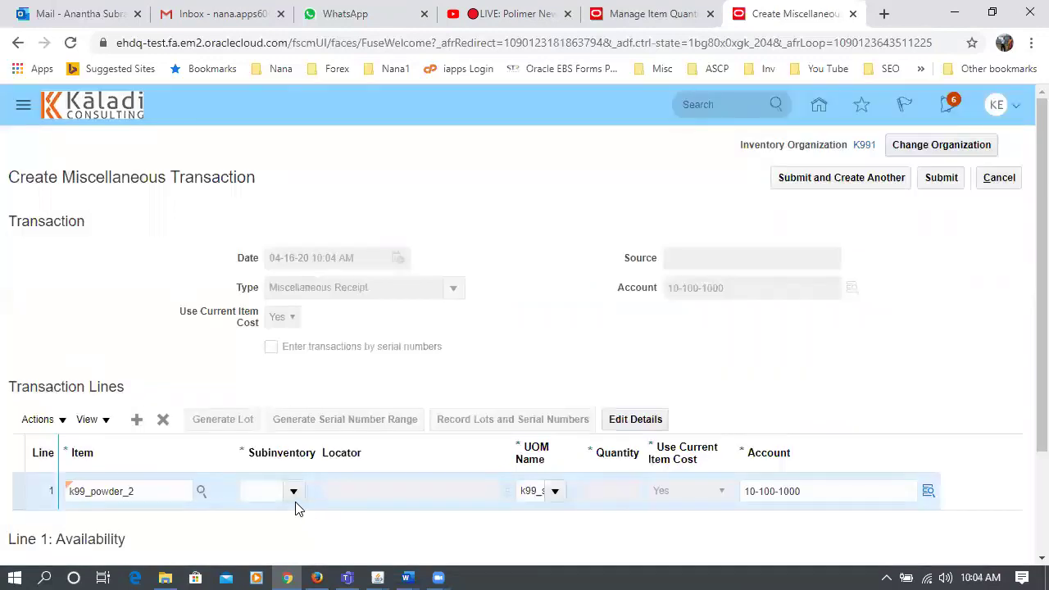
pyautogui.click(293, 491)
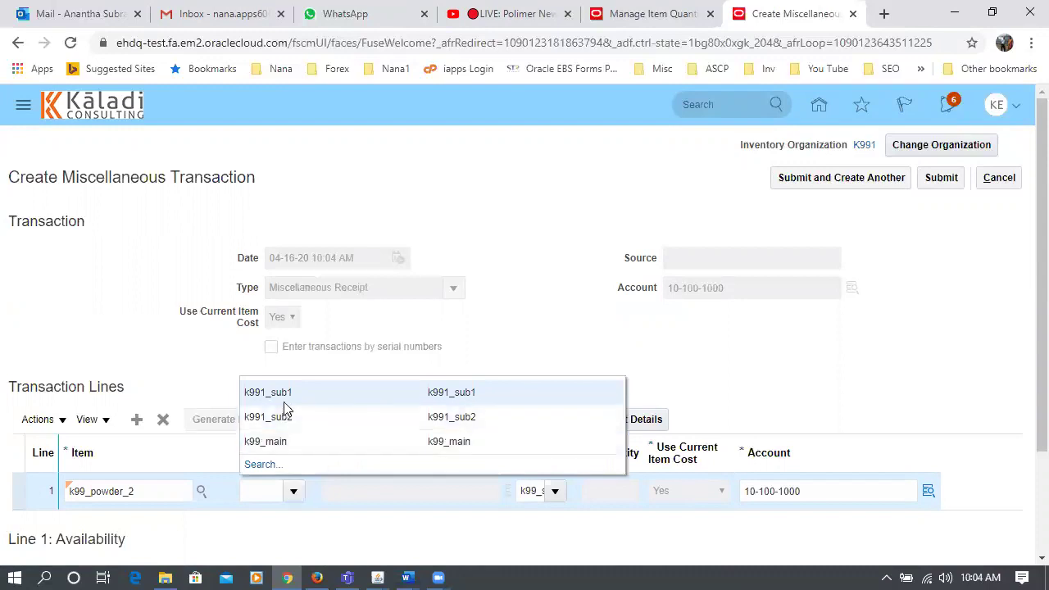
pyautogui.click(283, 398)
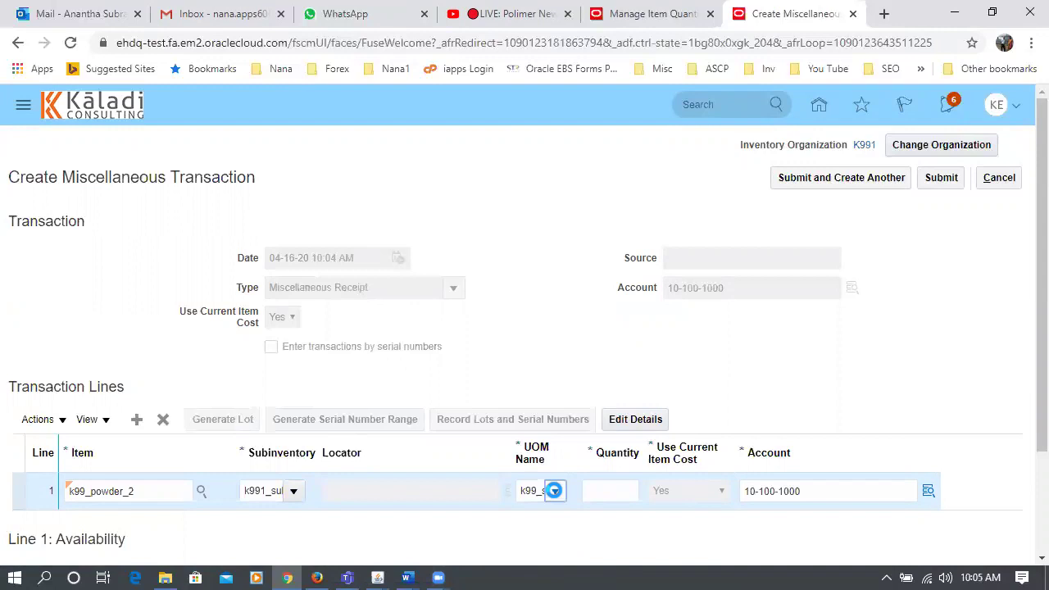
pyautogui.click(554, 490)
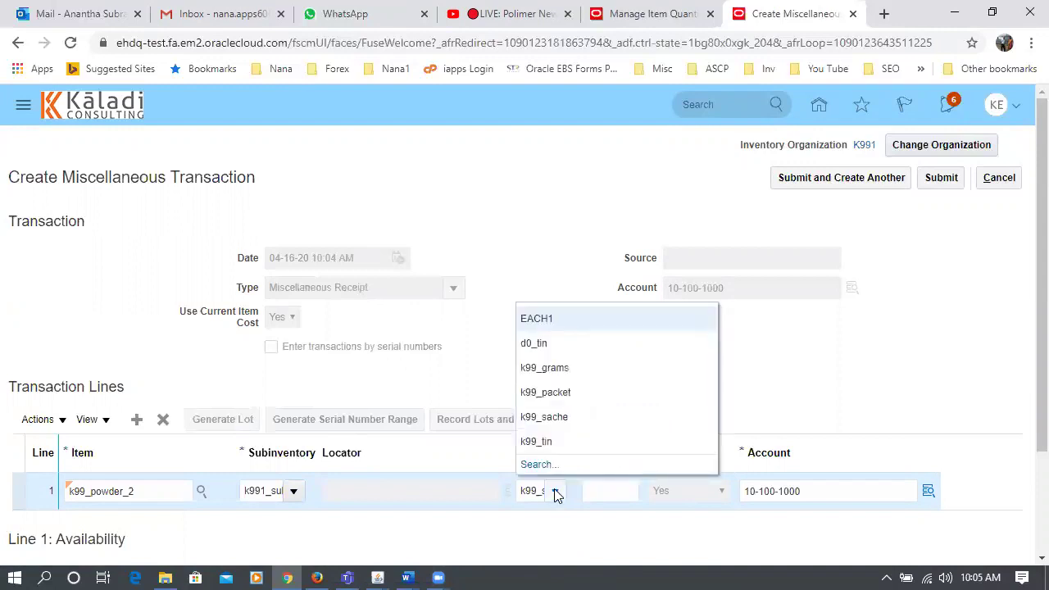
pyautogui.click(562, 444)
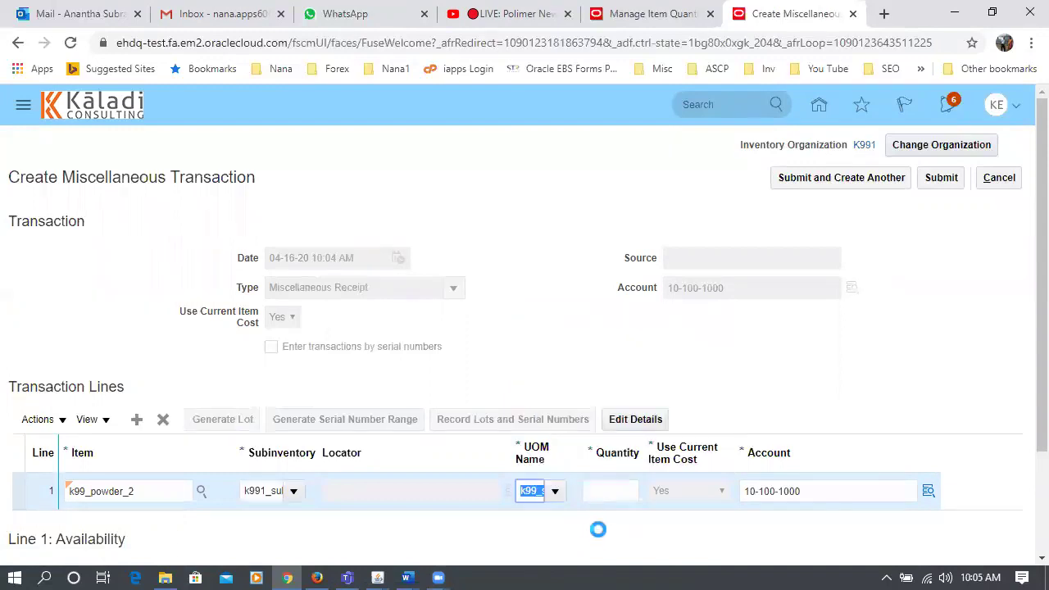
pyautogui.click(606, 498)
pyautogui.write('10')
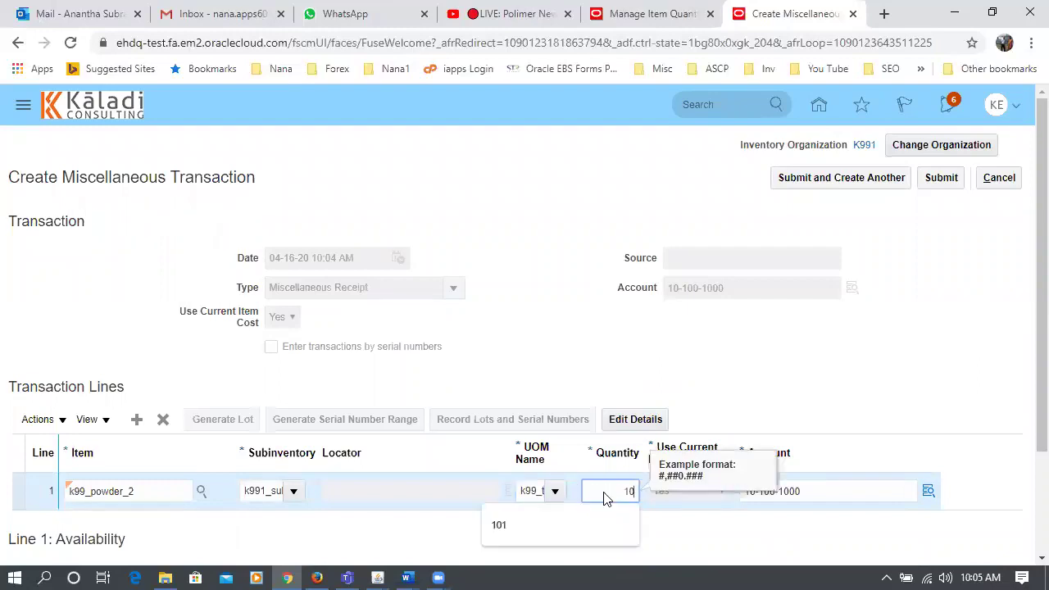
# - Check the notes' example of 10 tins equalling 1500 sache before returning
pyautogui.hotkey('alt', 'Tab')
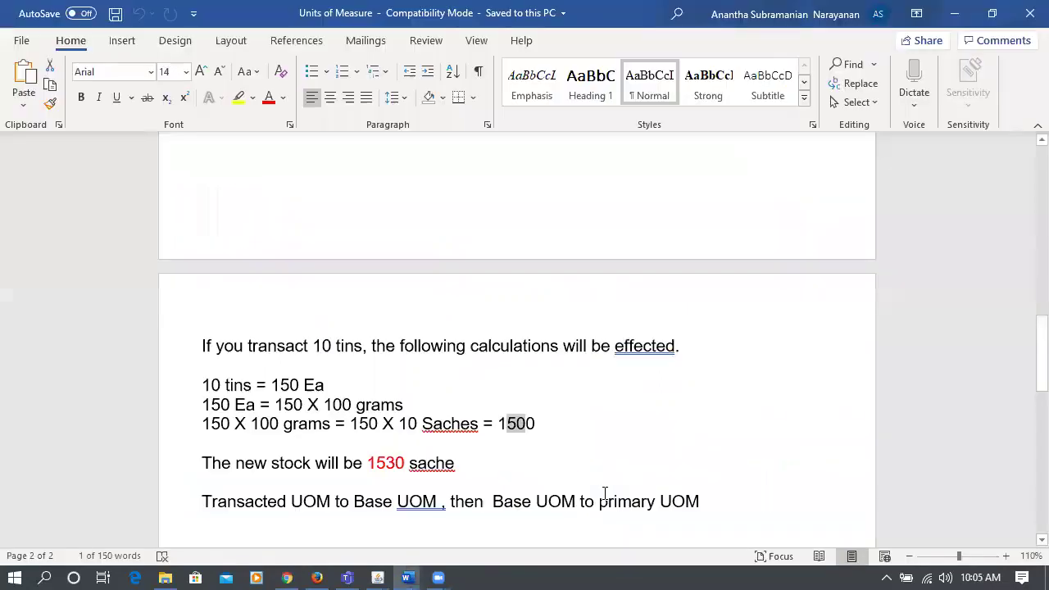
pyautogui.moveTo(211, 385); pyautogui.dragTo(221, 385)
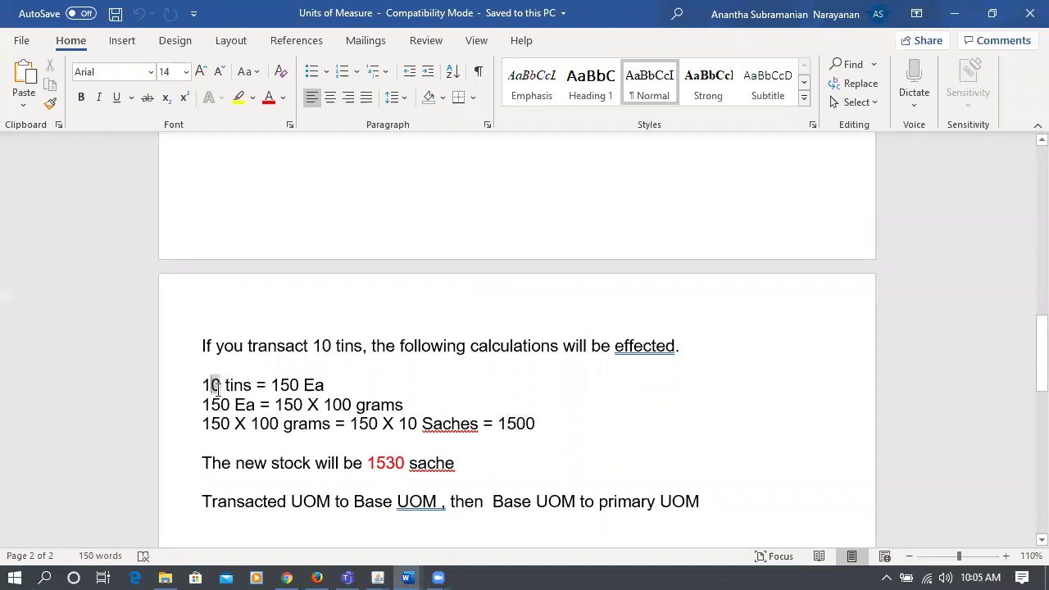
pyautogui.moveTo(500, 426); pyautogui.dragTo(557, 431)
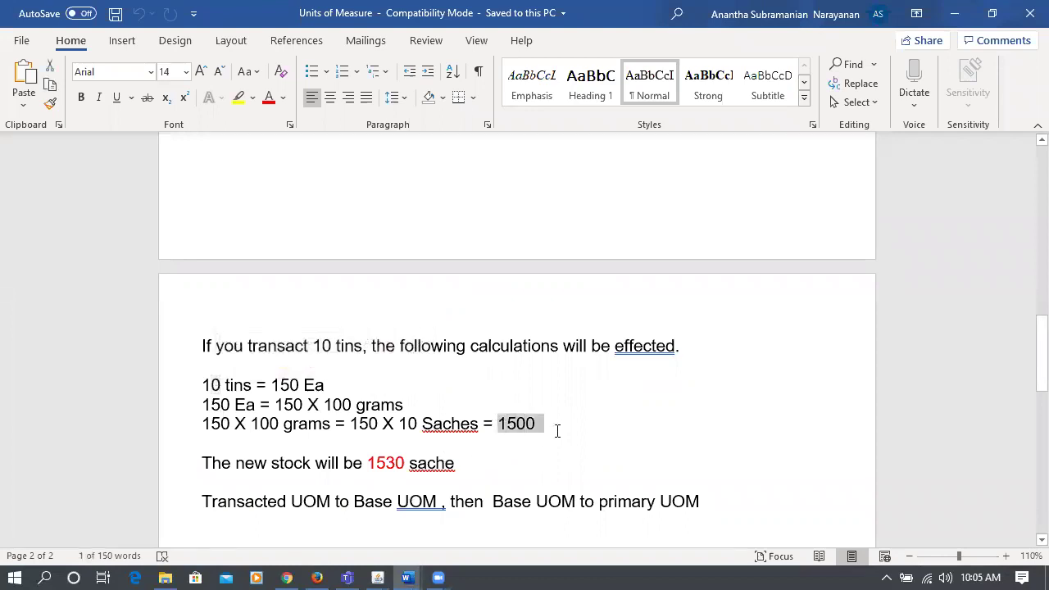
pyautogui.hotkey('alt', 'Tab')
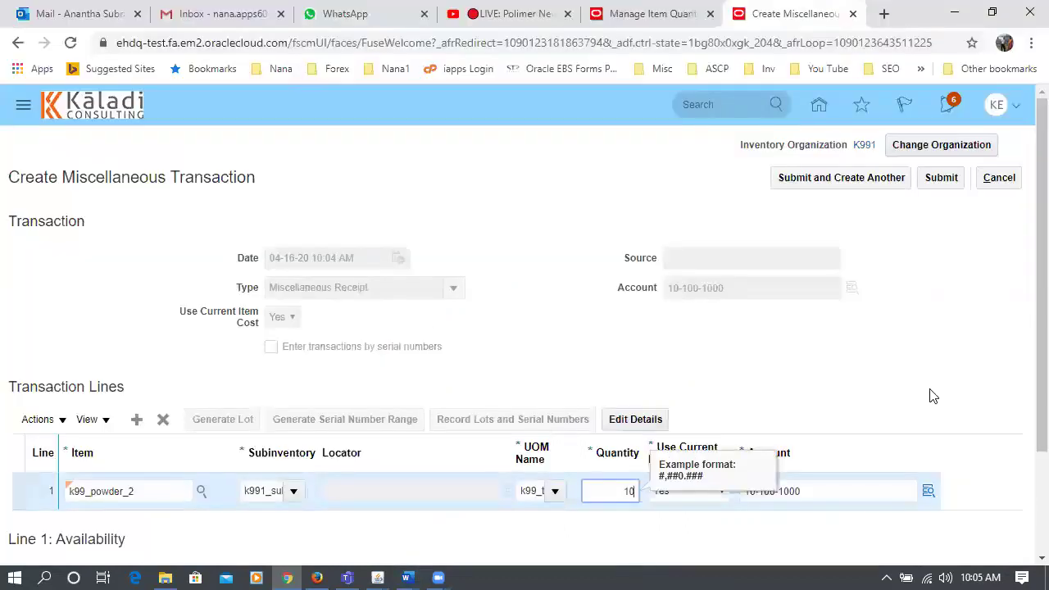
# - Verify the k99_tin unit, submit the receipt, and acknowledge the confirmation
pyautogui.click(930, 385)
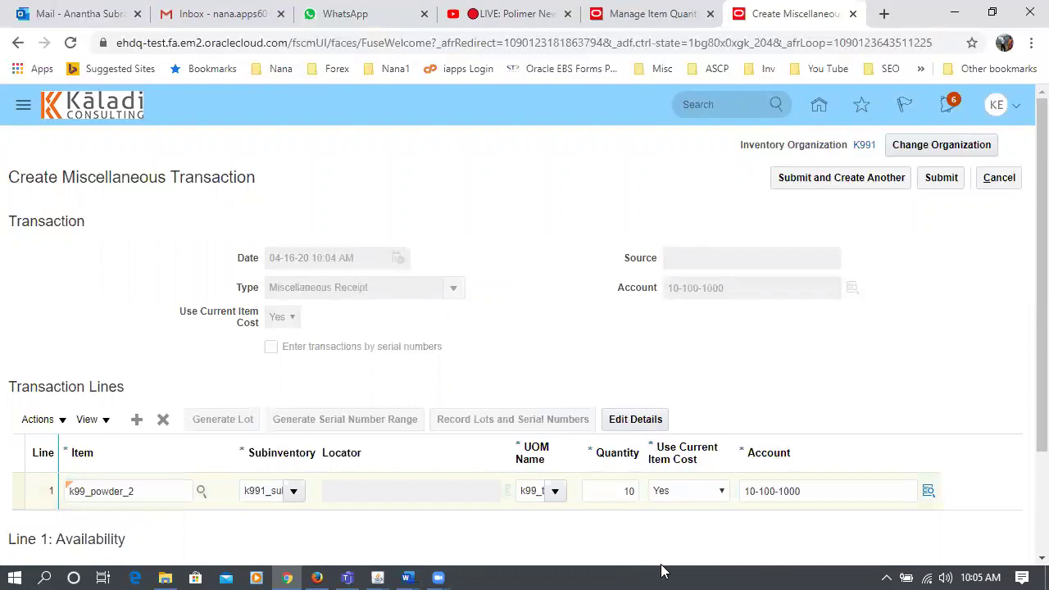
pyautogui.click(529, 491)
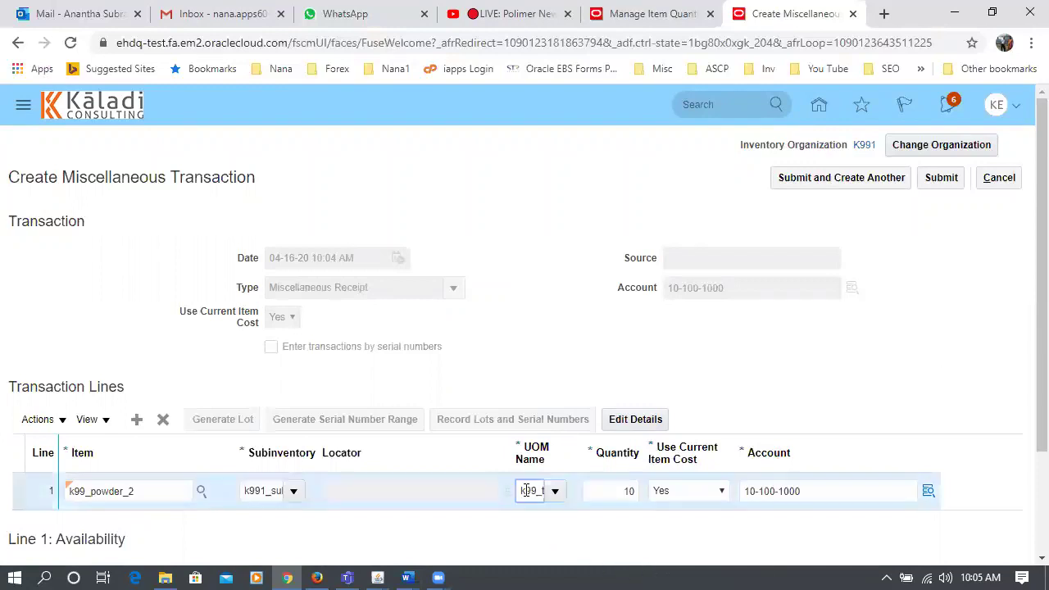
pyautogui.press('Right')
pyautogui.press('Right')
pyautogui.press('Right')
pyautogui.press('Right')
pyautogui.press('Right')
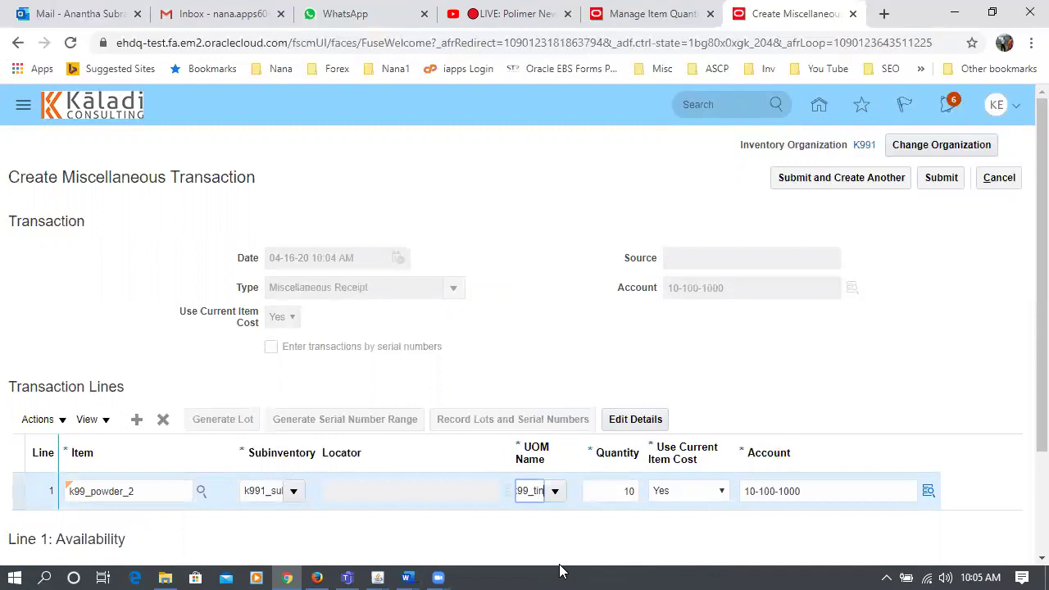
pyautogui.click(944, 178)
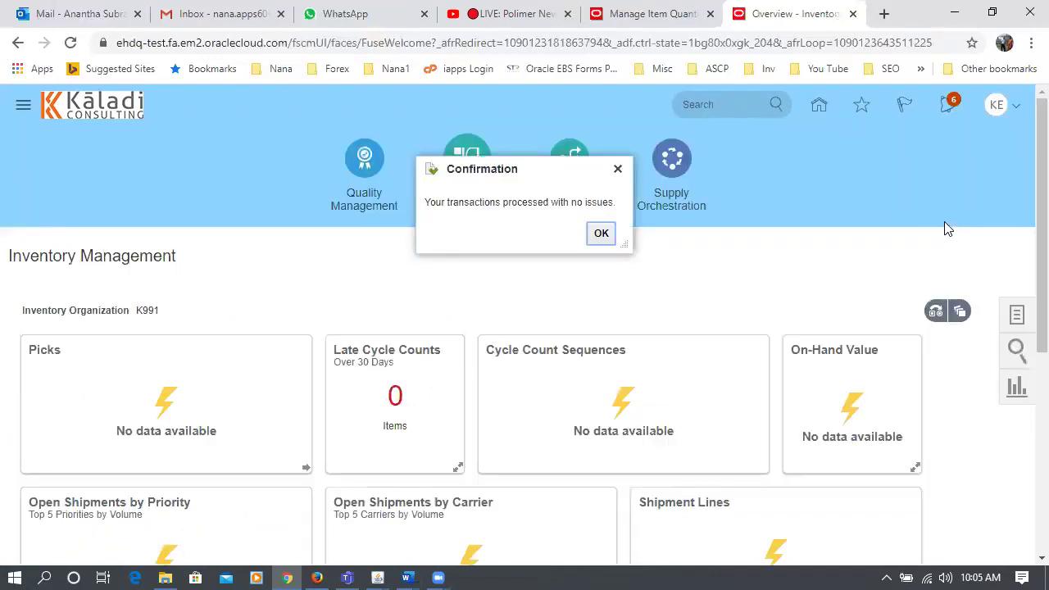
pyautogui.click(603, 235)
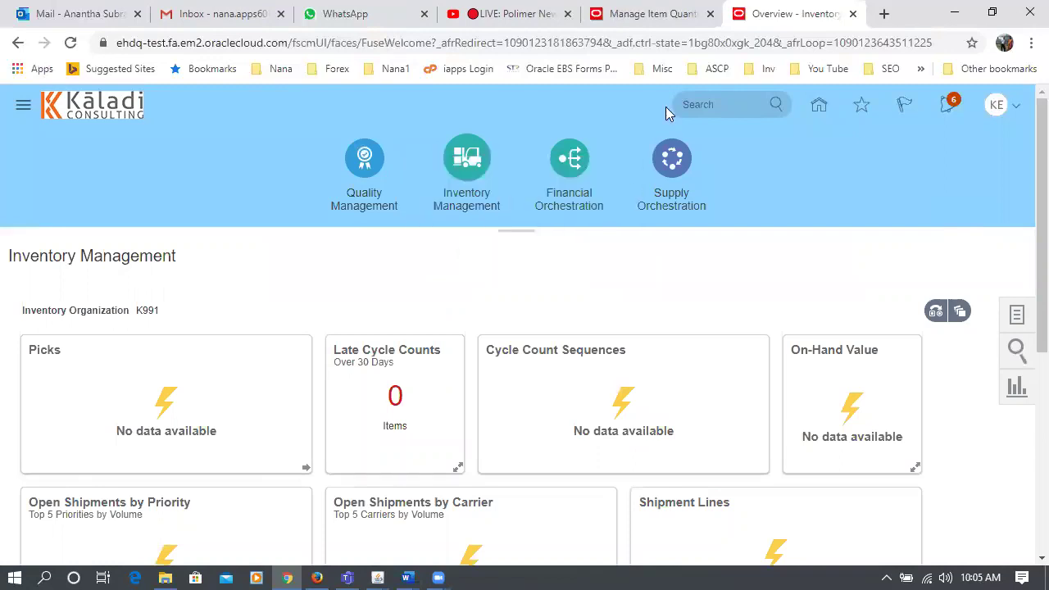
pyautogui.click(680, 28)
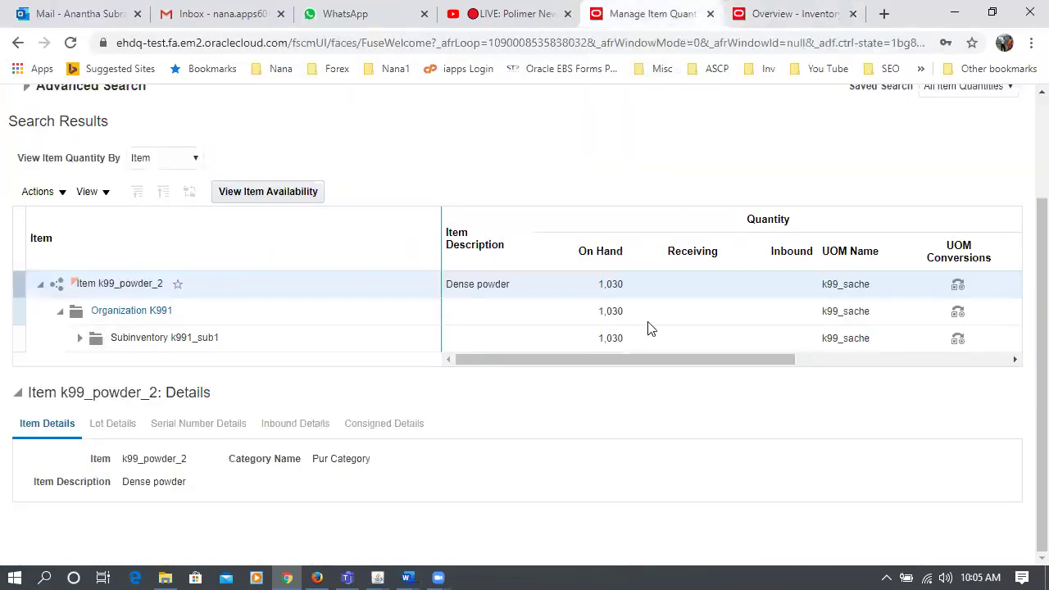
# - Refresh the advanced search to show 2,530 k99_sache for k99_powder_2, then return to the overview
pyautogui.scroll(3, 255, 269)
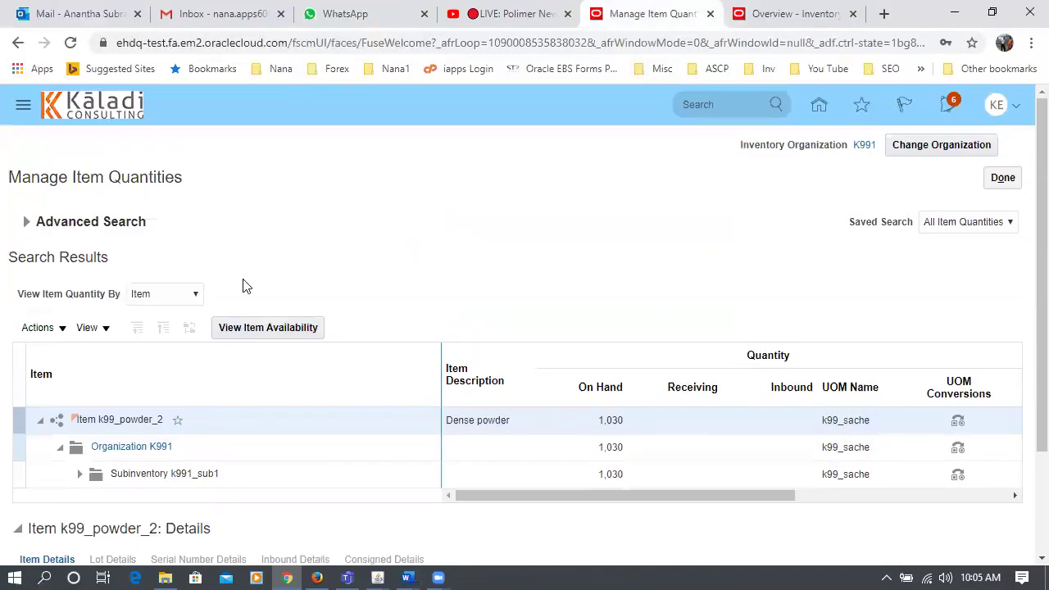
pyautogui.click(27, 221)
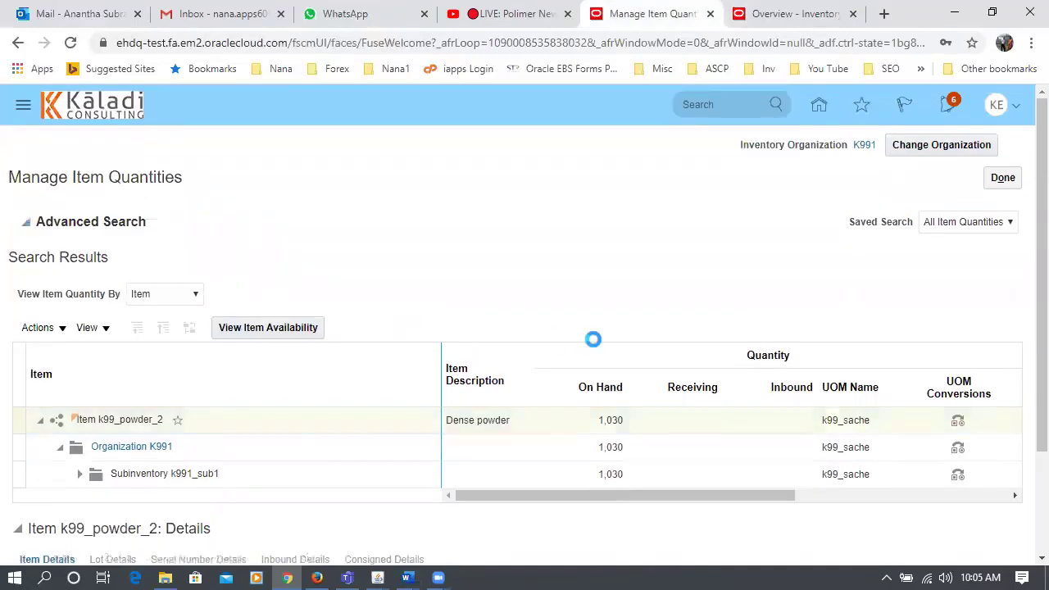
pyautogui.click(775, 397)
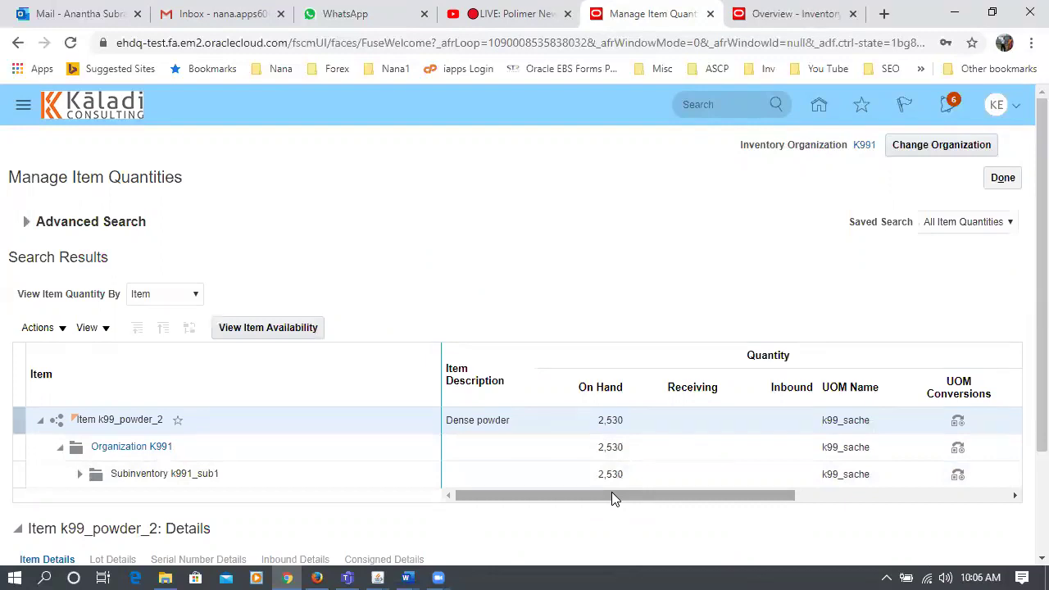
pyautogui.click(814, 17)
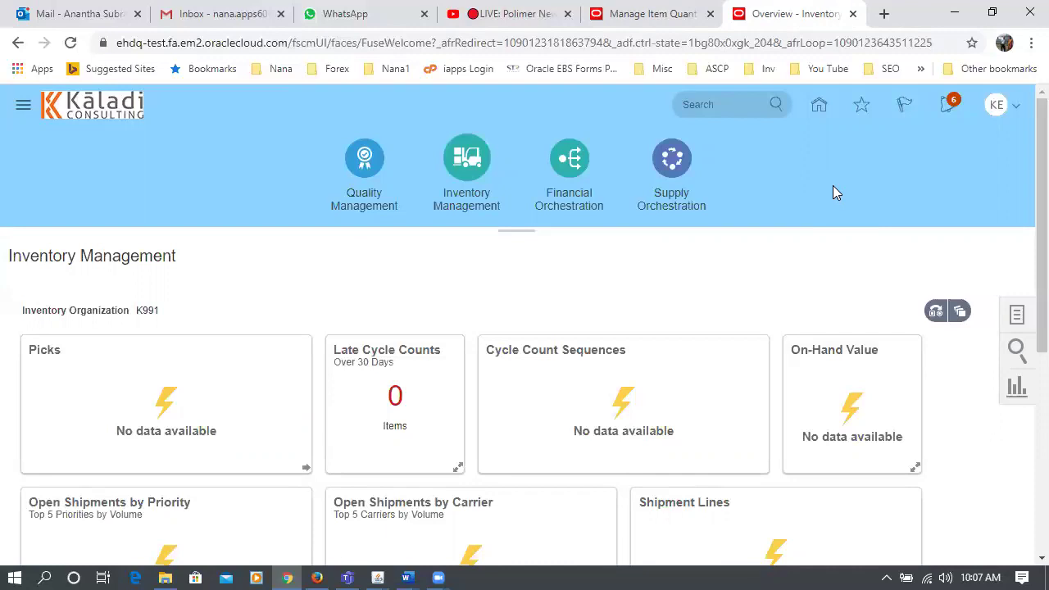
# - Go to the Setup and Maintenance task search page
pyautogui.click(997, 111)
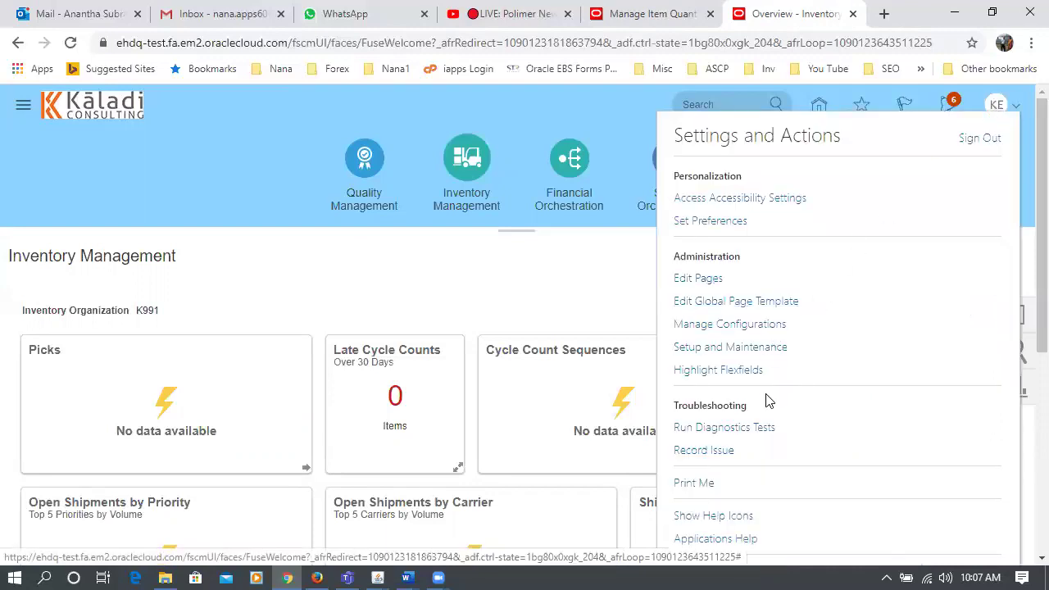
pyautogui.click(765, 346)
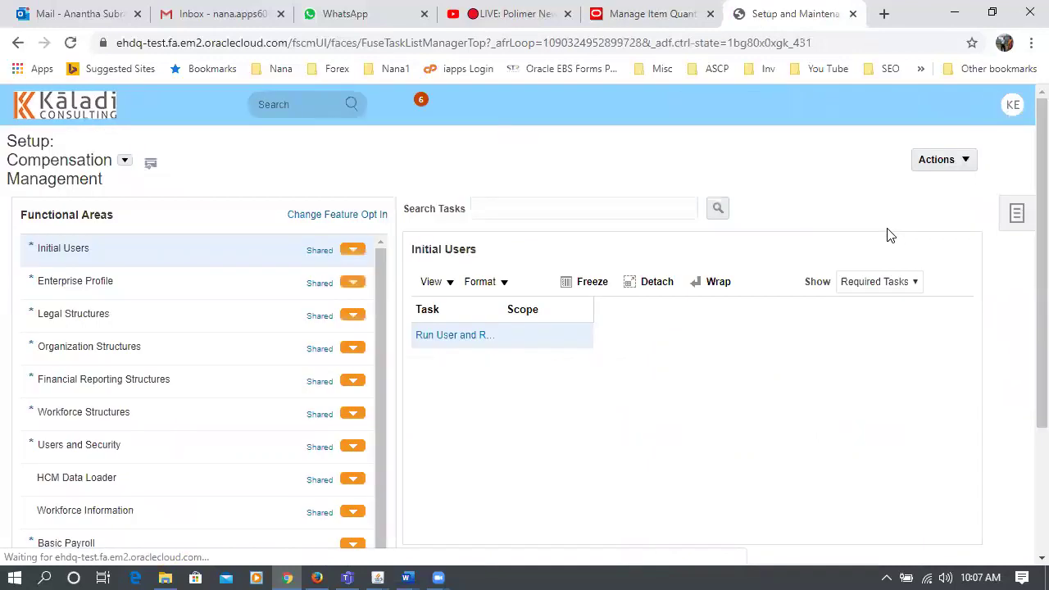
pyautogui.click(1017, 220)
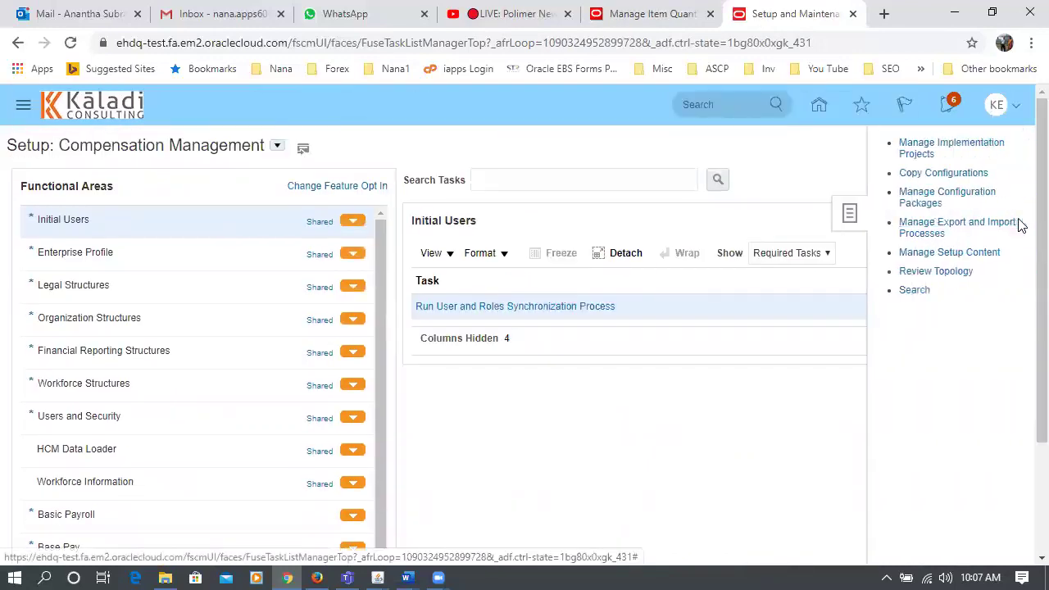
pyautogui.click(913, 289)
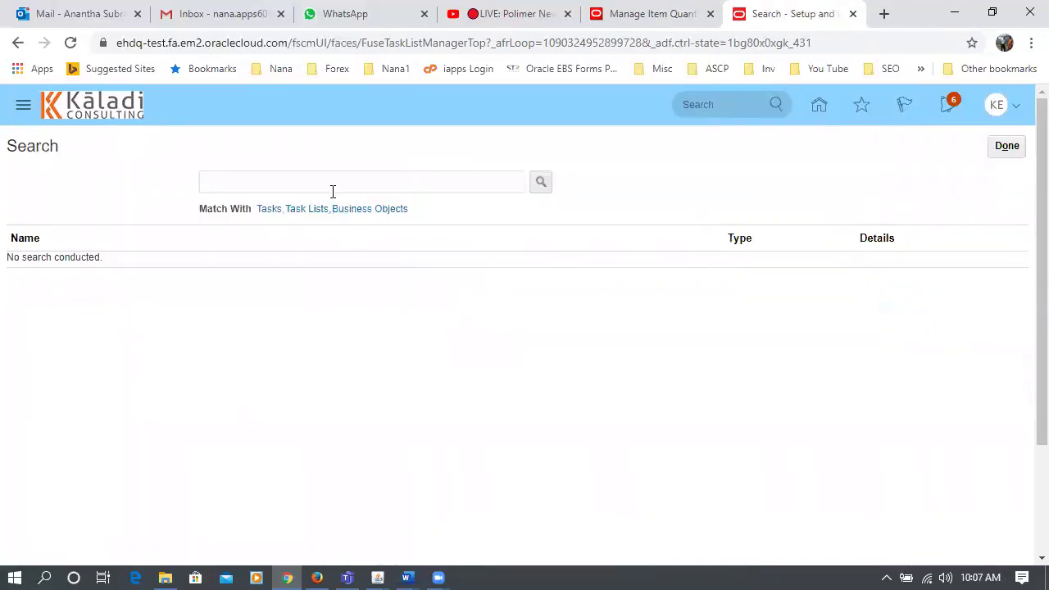
# - Search setup tasks for man%unit%meas% to list the units-of-measure tasks
pyautogui.click(333, 184)
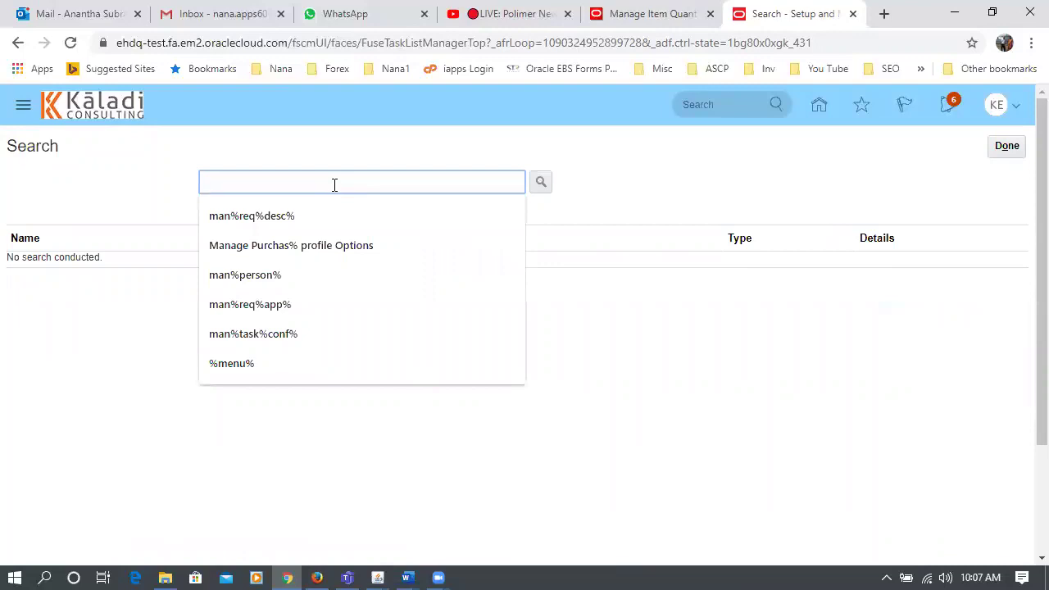
pyautogui.write('man')
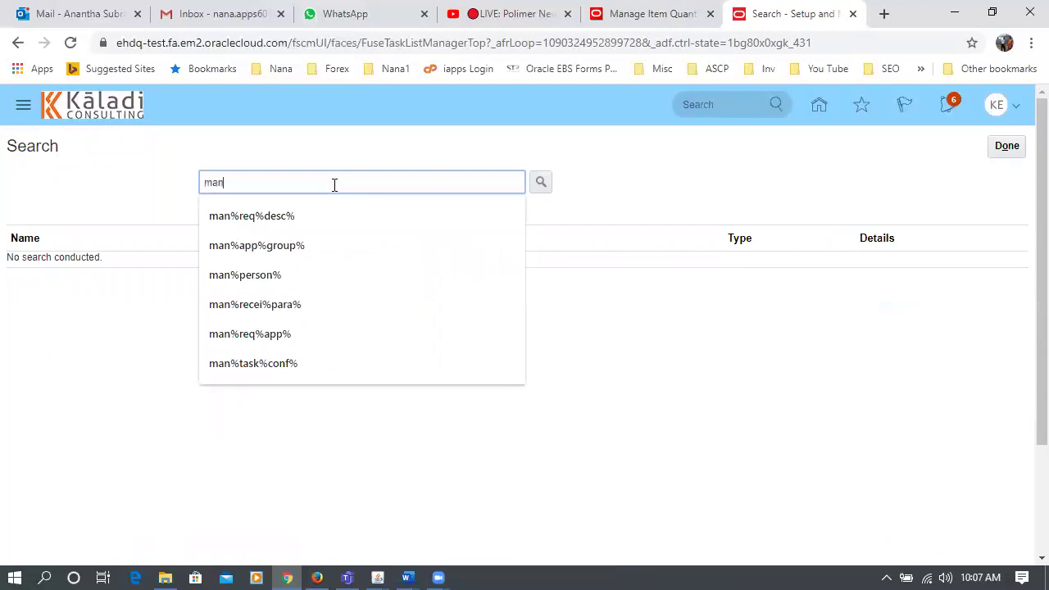
pyautogui.write('%unit%m')
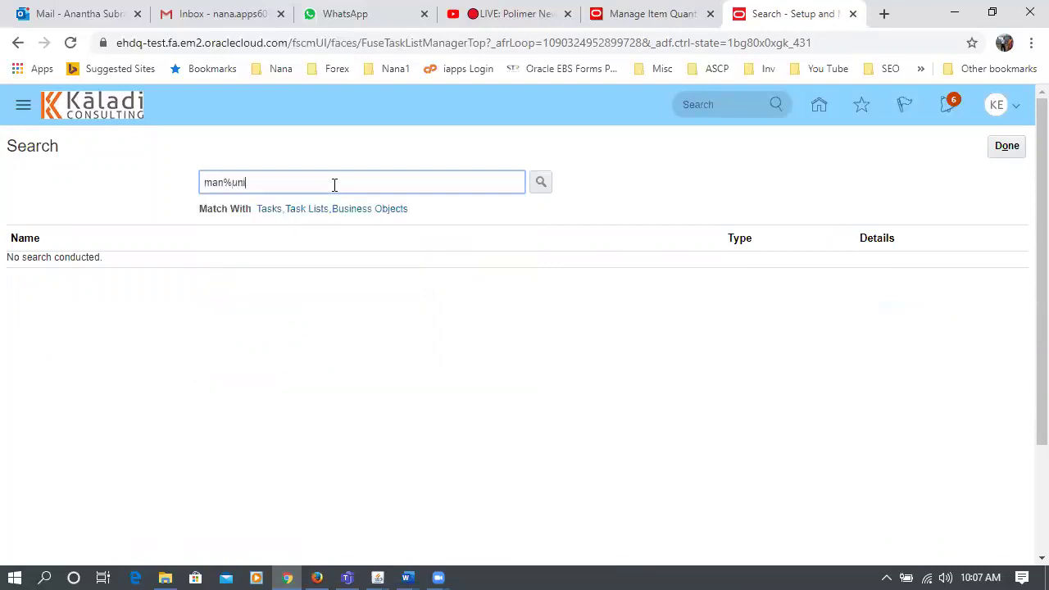
pyautogui.write('5')
pyautogui.press('Return')
pyautogui.press('BackSpace')
pyautogui.write('%meas%')
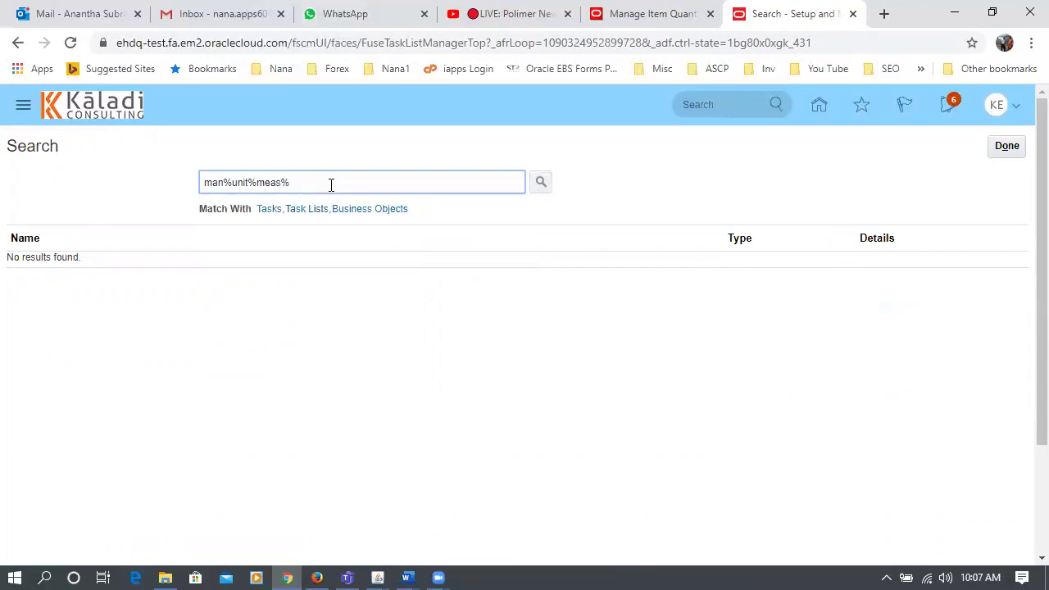
pyautogui.press('Return')
# - Open Manage Units of Measure and go to Manage UOM Classes
pyautogui.click(67, 294)
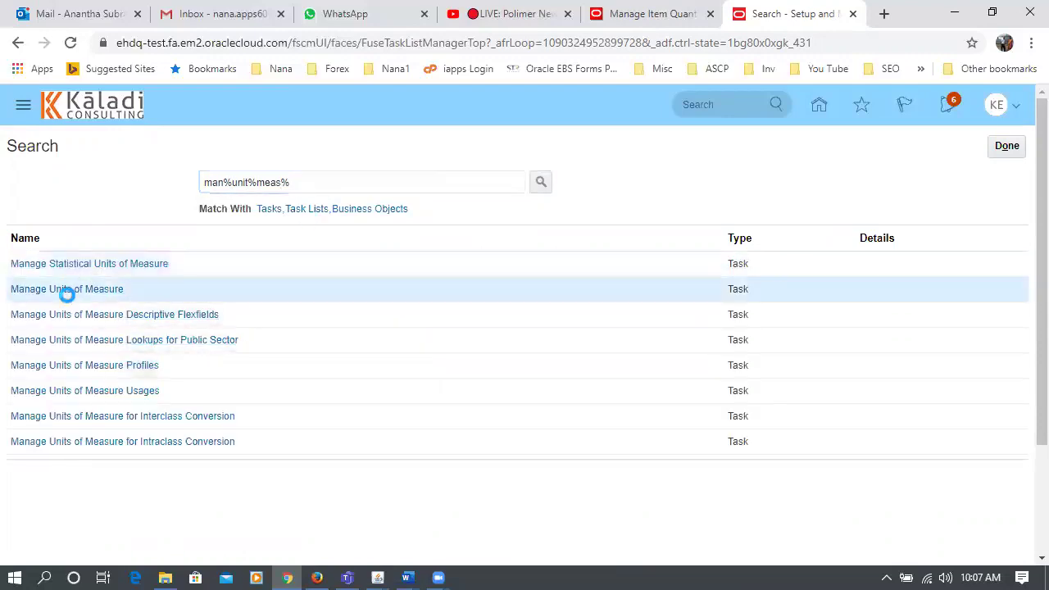
pyautogui.click(67, 297)
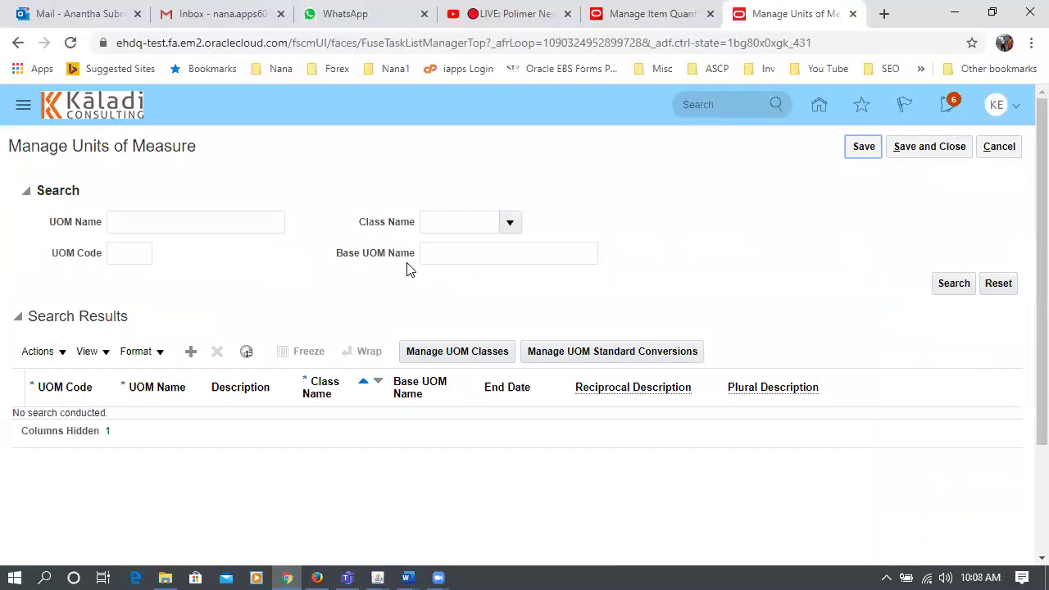
pyautogui.click(547, 303)
pyautogui.click(456, 351)
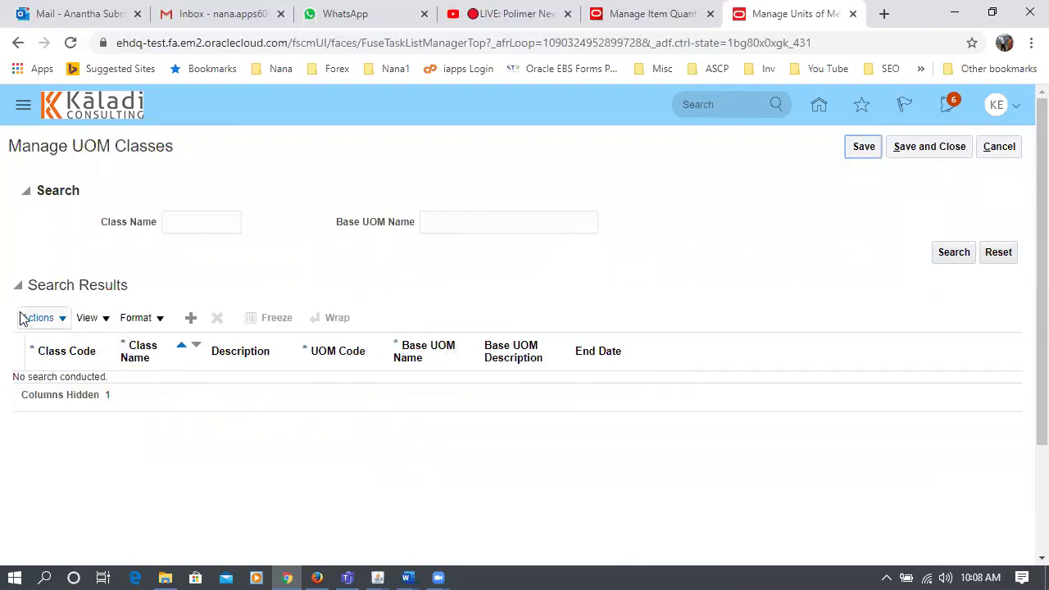
# - Add a UOM class row with code, name and description k99_length
pyautogui.click(191, 318)
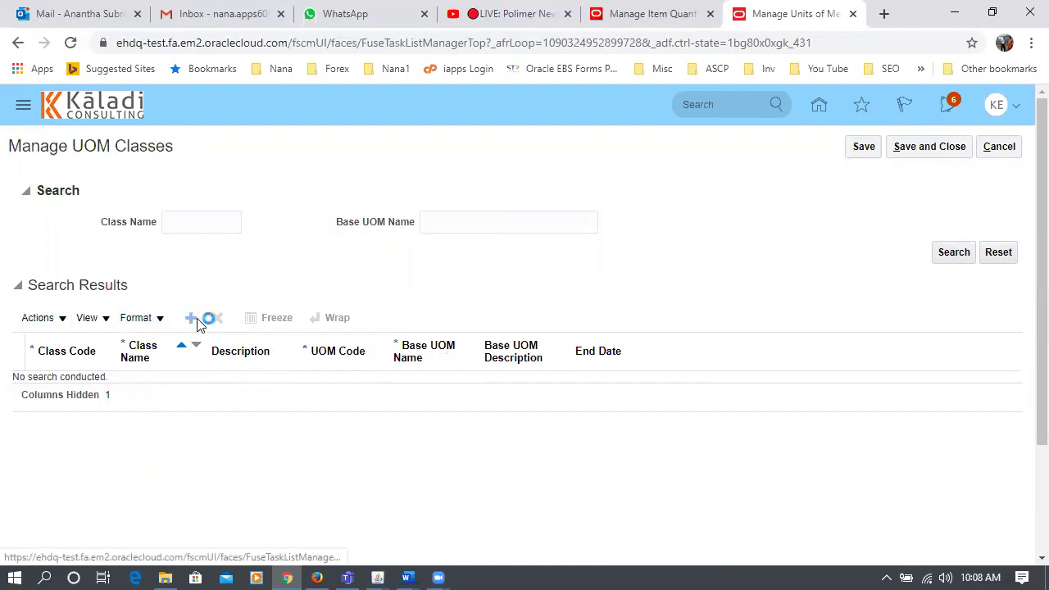
pyautogui.click(107, 384)
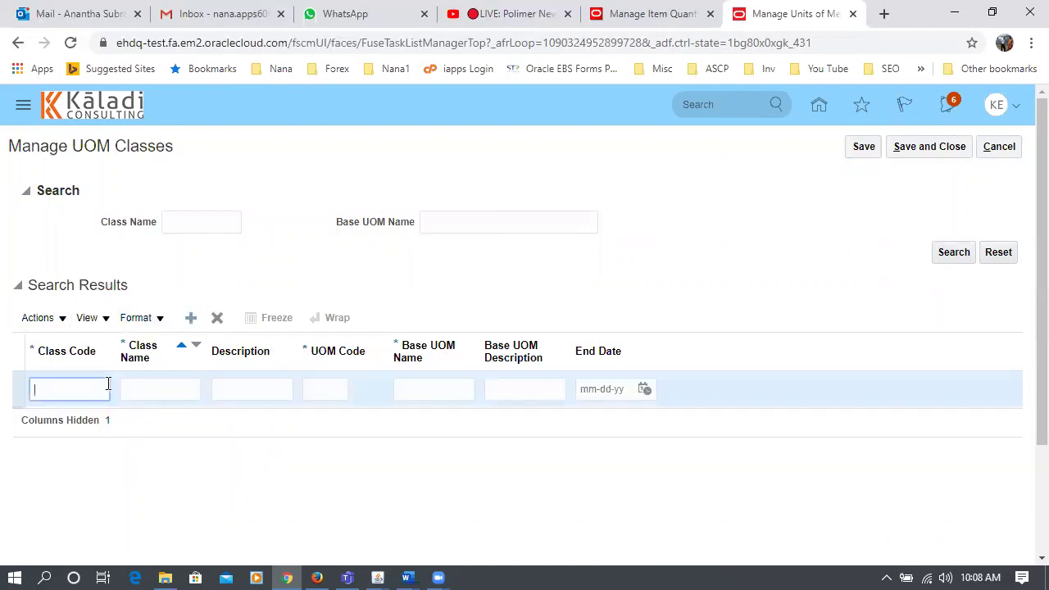
pyautogui.write('k99_length')
pyautogui.doubleClick(49, 390)
pyautogui.hotkey('ctrl', 'c')
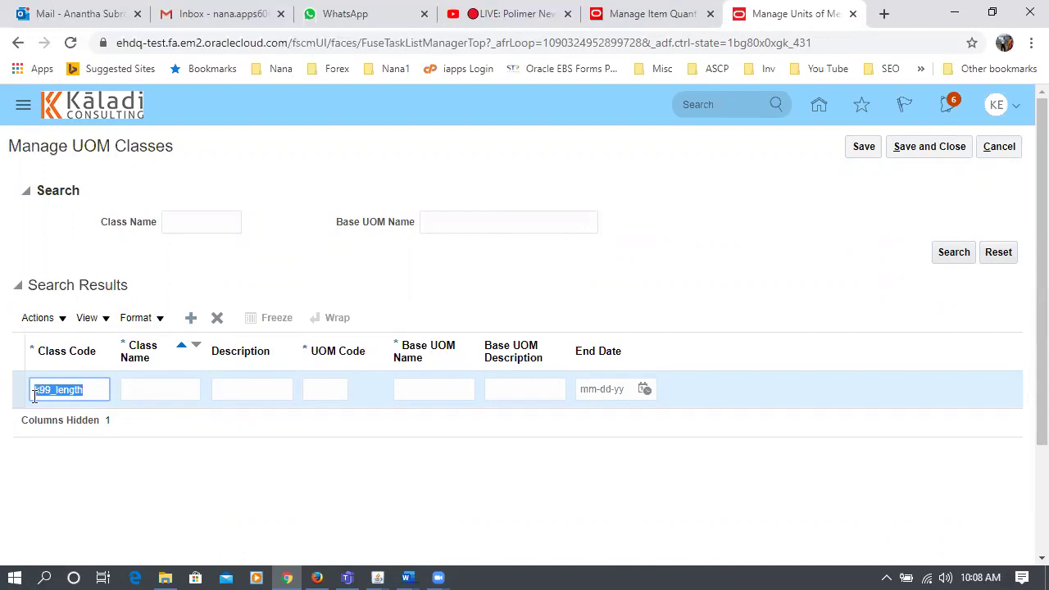
pyautogui.click(157, 391)
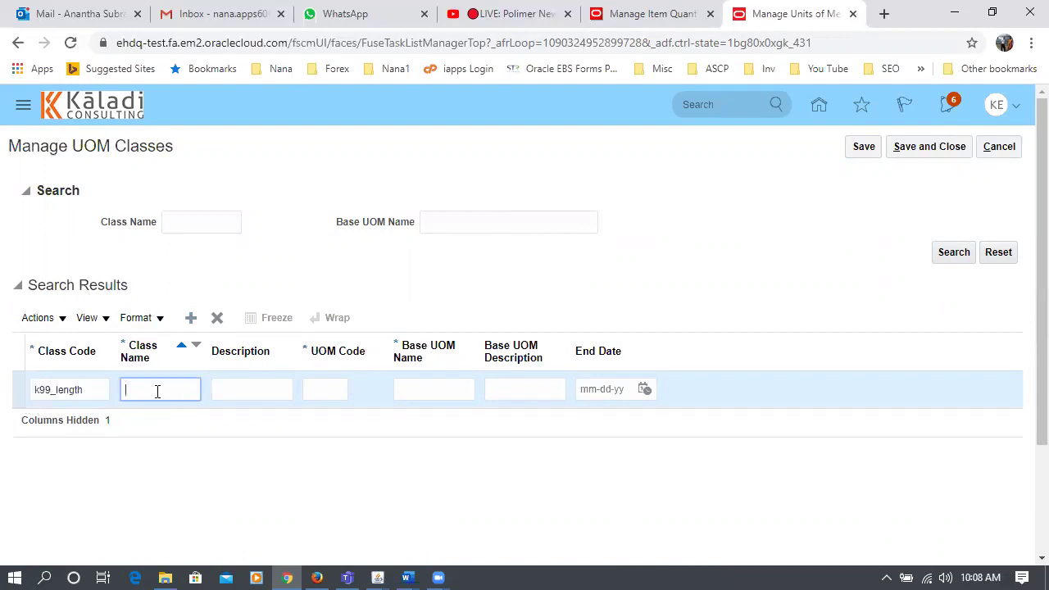
pyautogui.hotkey('ctrl', 'v')
pyautogui.click(241, 387)
pyautogui.hotkey('ctrl', 'v')
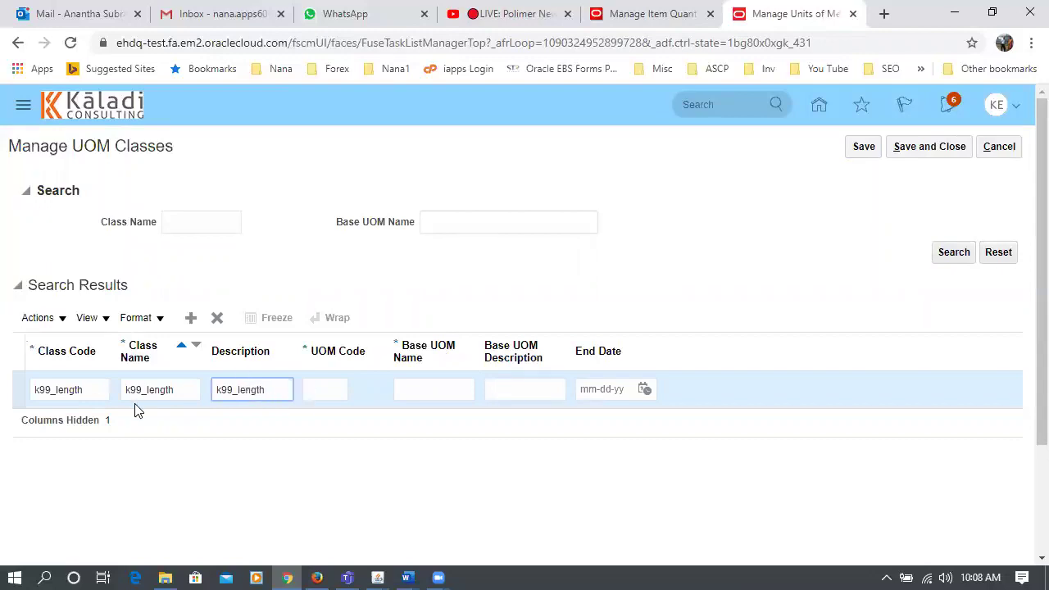
# - Enter UOM code k9m and base unit name Meter for the new class
pyautogui.click(331, 390)
pyautogui.write('k9')
pyautogui.write('m')
pyautogui.press('Tab')
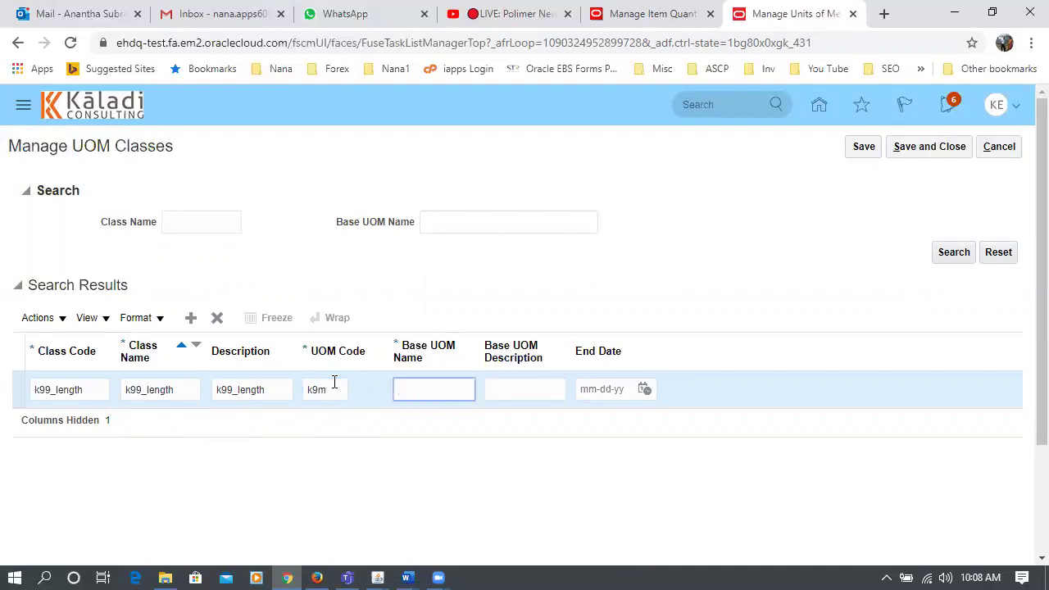
pyautogui.write('Meter')
pyautogui.moveTo(437, 388); pyautogui.dragTo(397, 396)
pyautogui.click(520, 391)
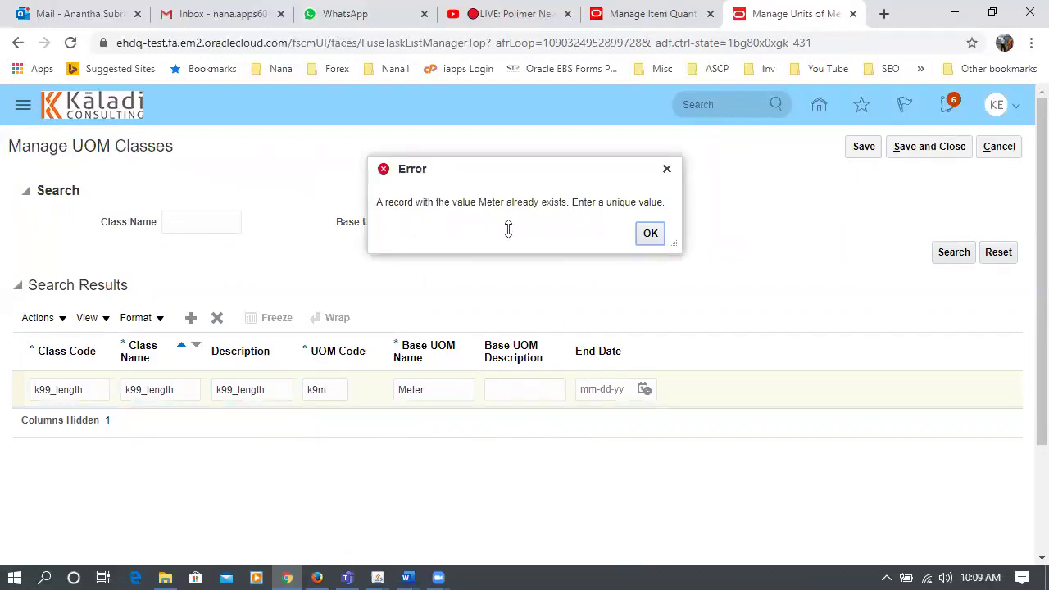
# - Dismiss the duplicate error, rename the base unit Meter1 with description Meter, and save the class
pyautogui.click(656, 236)
pyautogui.click(436, 393)
pyautogui.write('1')
pyautogui.press('Tab')
pyautogui.click(439, 390)
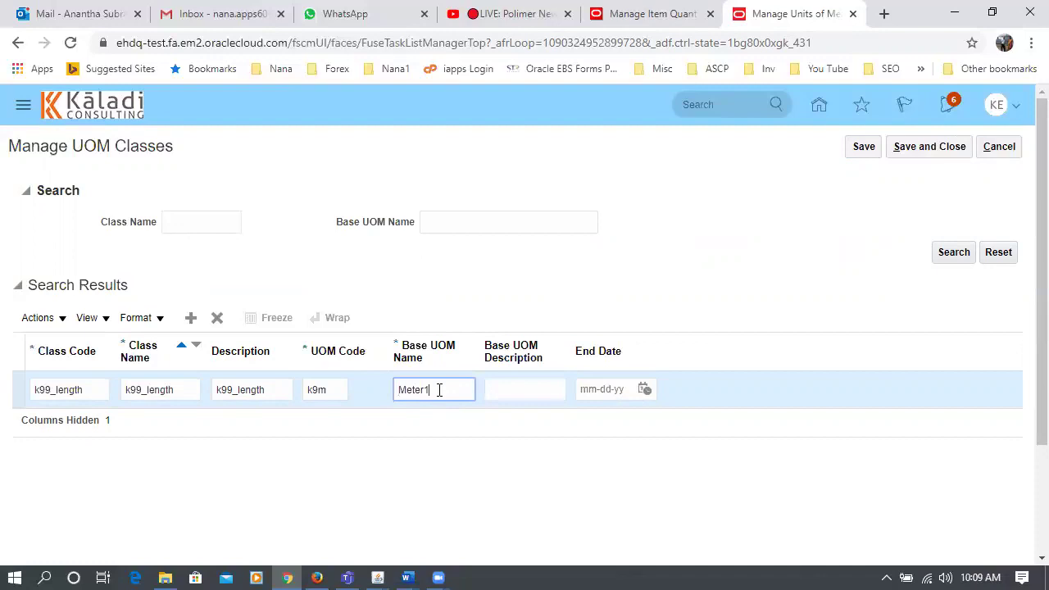
pyautogui.click(541, 391)
pyautogui.write('Meter')
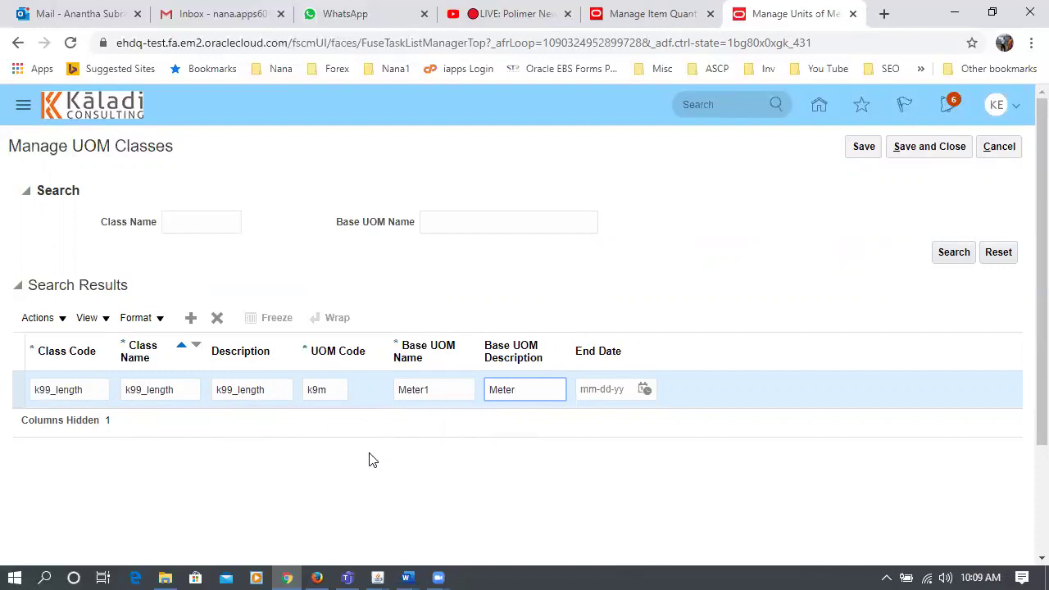
pyautogui.click(864, 149)
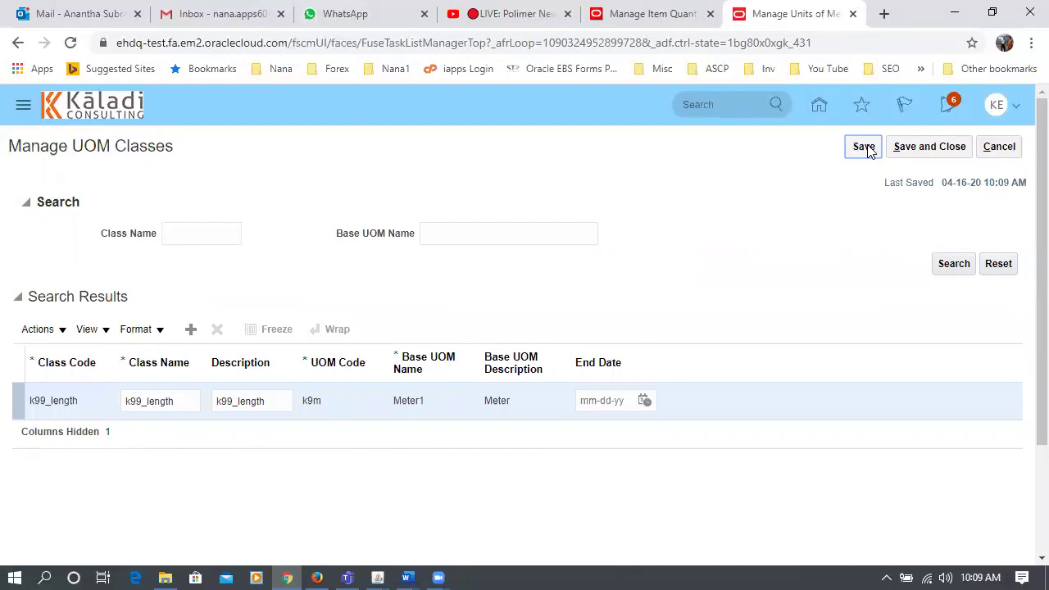
pyautogui.click(921, 154)
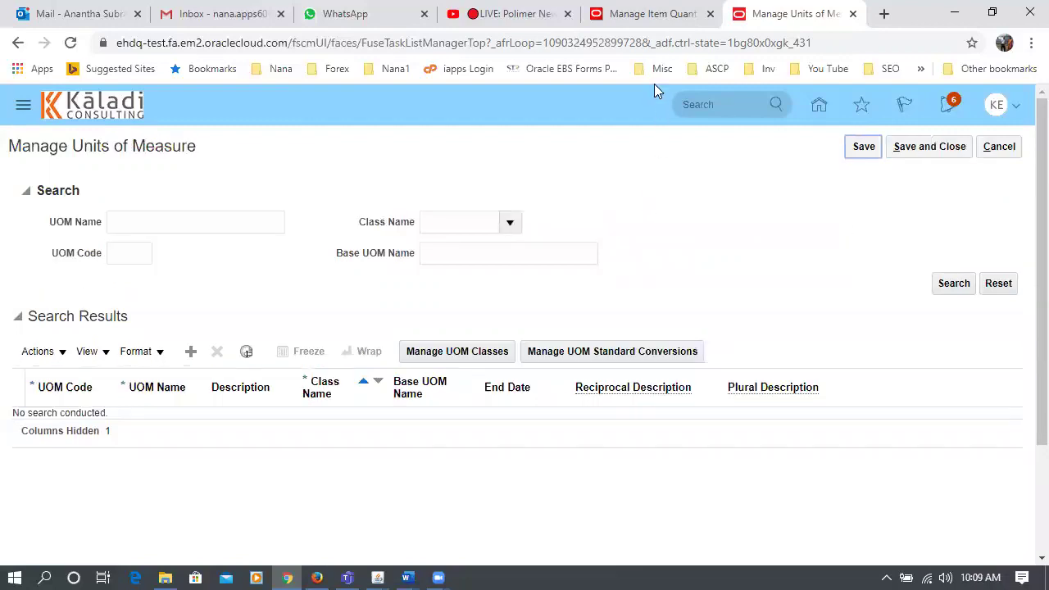
# - Duplicate the units of measure browser tab
pyautogui.click(680, 28)
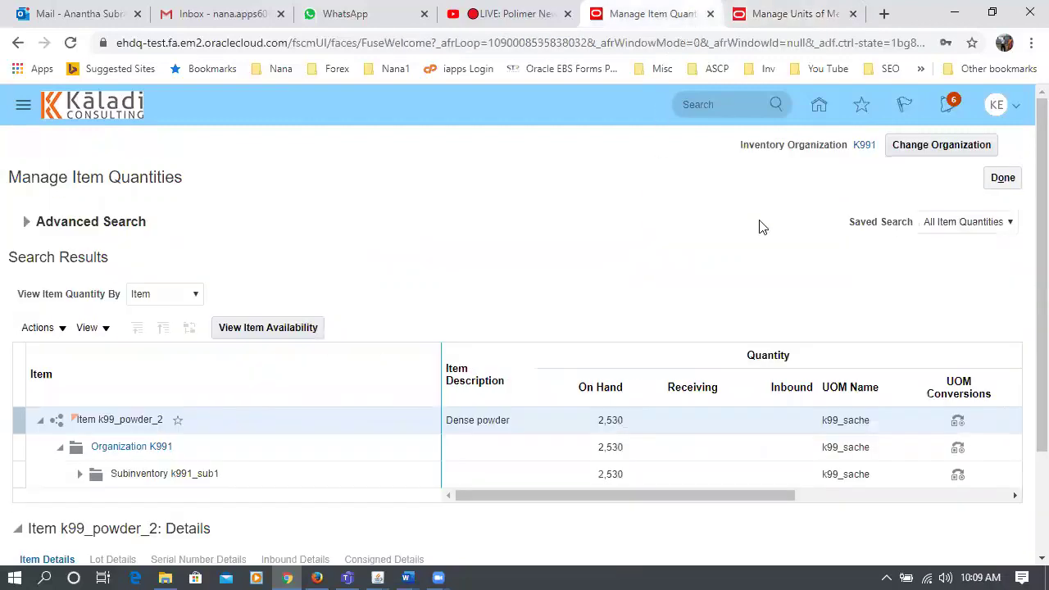
pyautogui.click(786, 14)
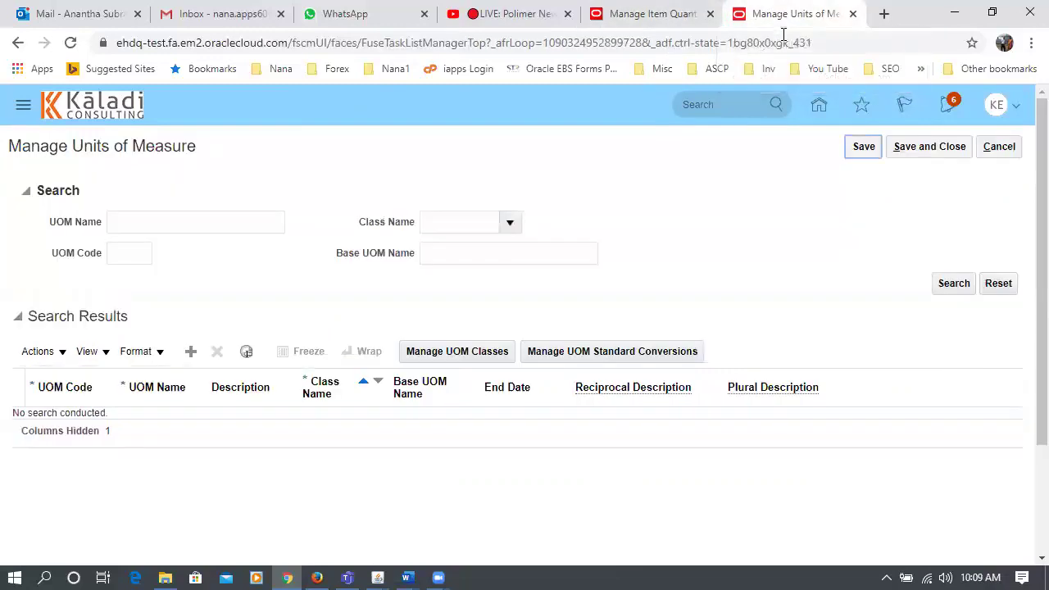
pyautogui.rightClick(788, 19)
pyautogui.click(819, 79)
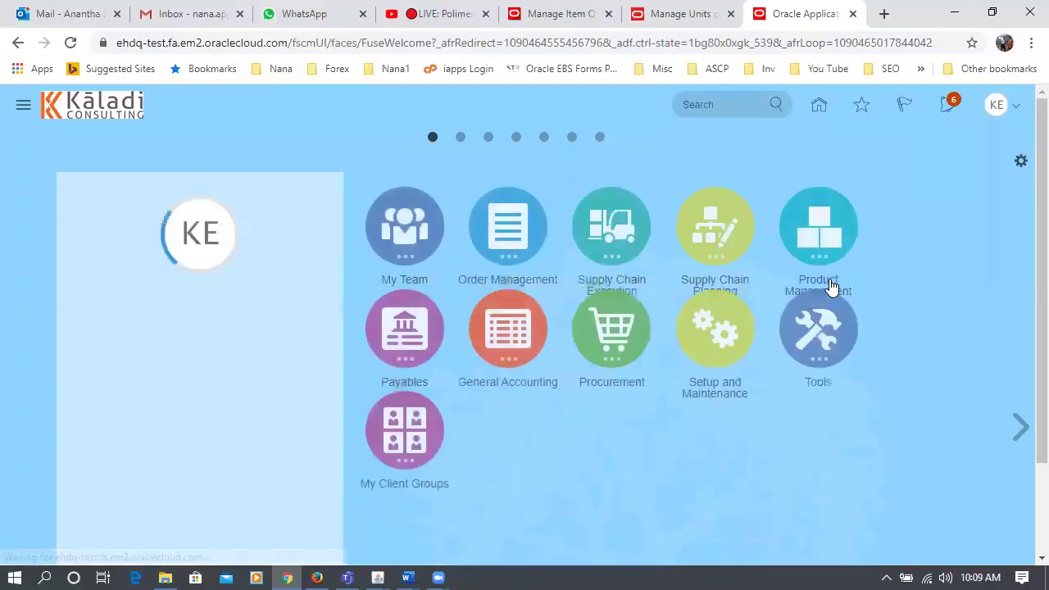
# - Go to Product Management > Product Information Management and start Create Item
pyautogui.click(910, 246)
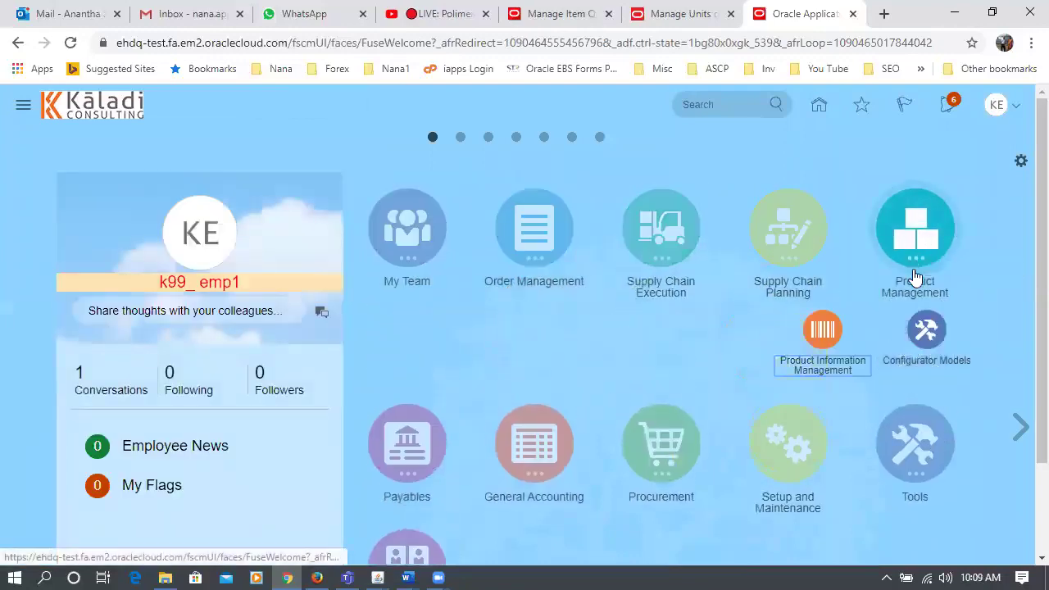
pyautogui.click(820, 336)
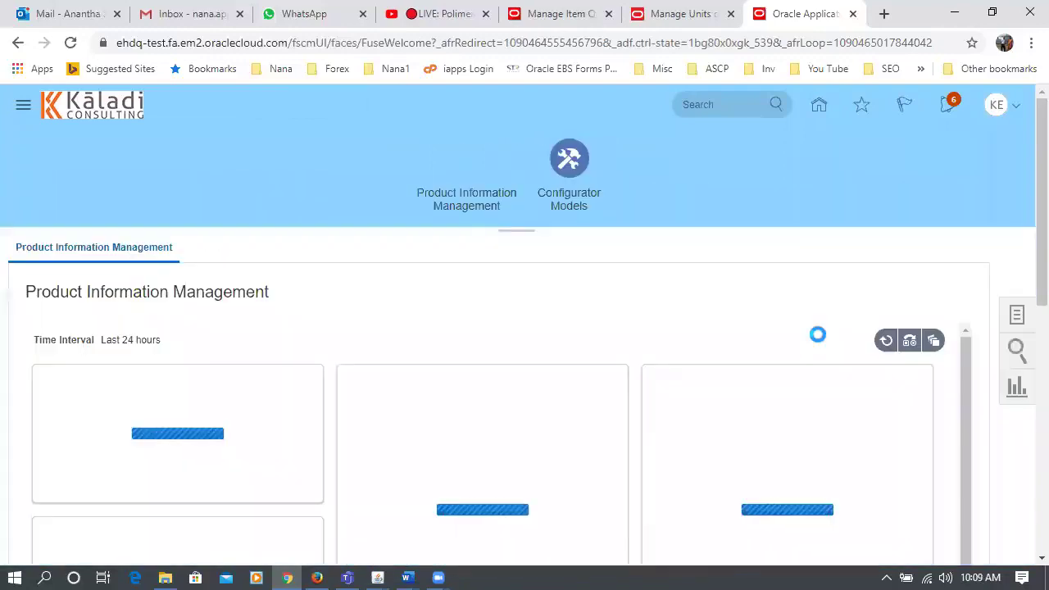
pyautogui.click(1015, 316)
pyautogui.click(862, 261)
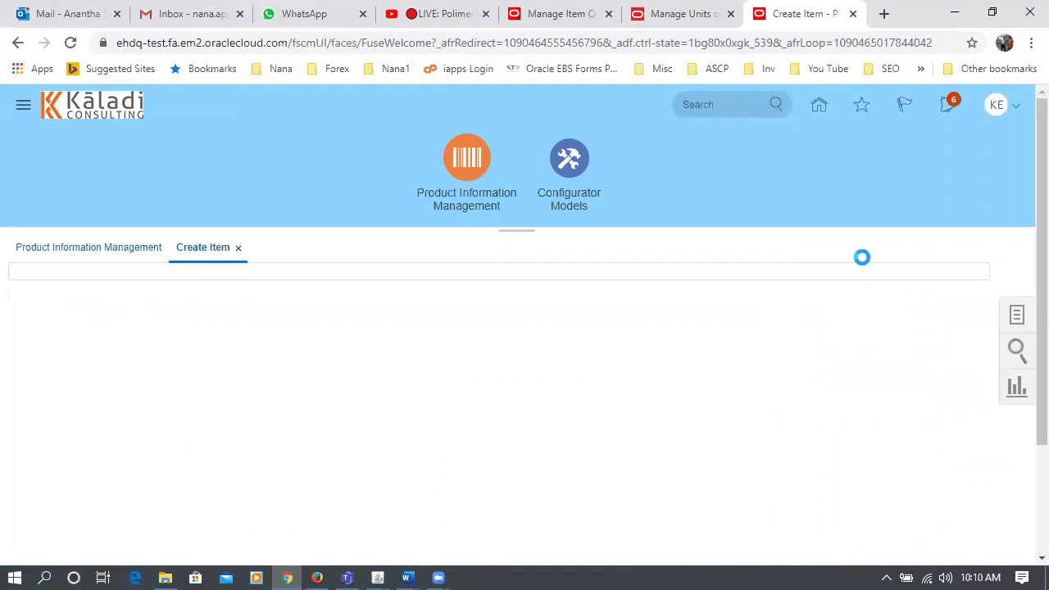
# - Create a new item in organization K99_MASTER with Root Item Class, accepting the warning
pyautogui.write('k99')
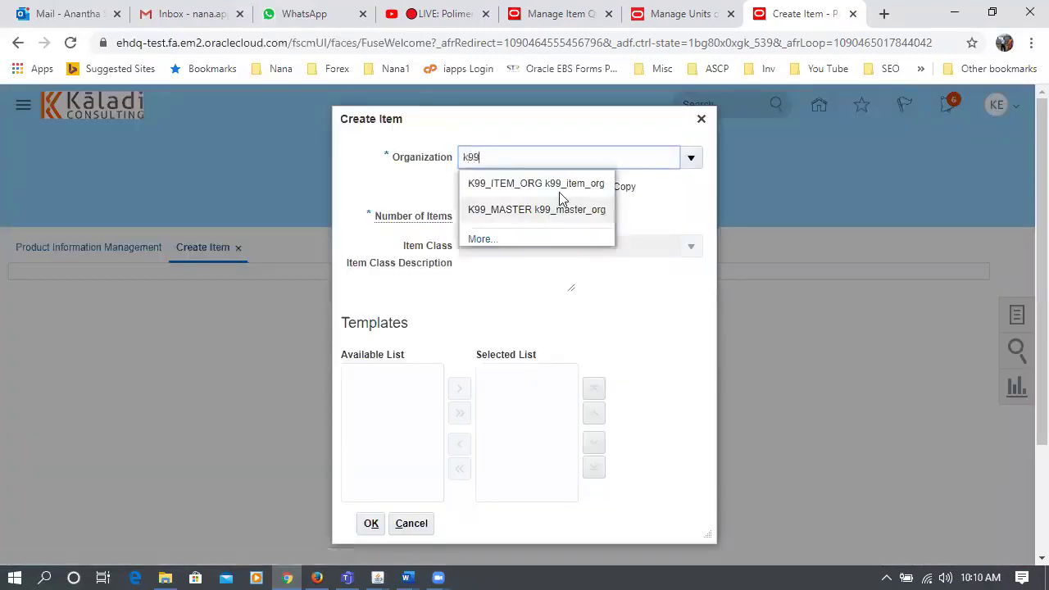
pyautogui.click(555, 215)
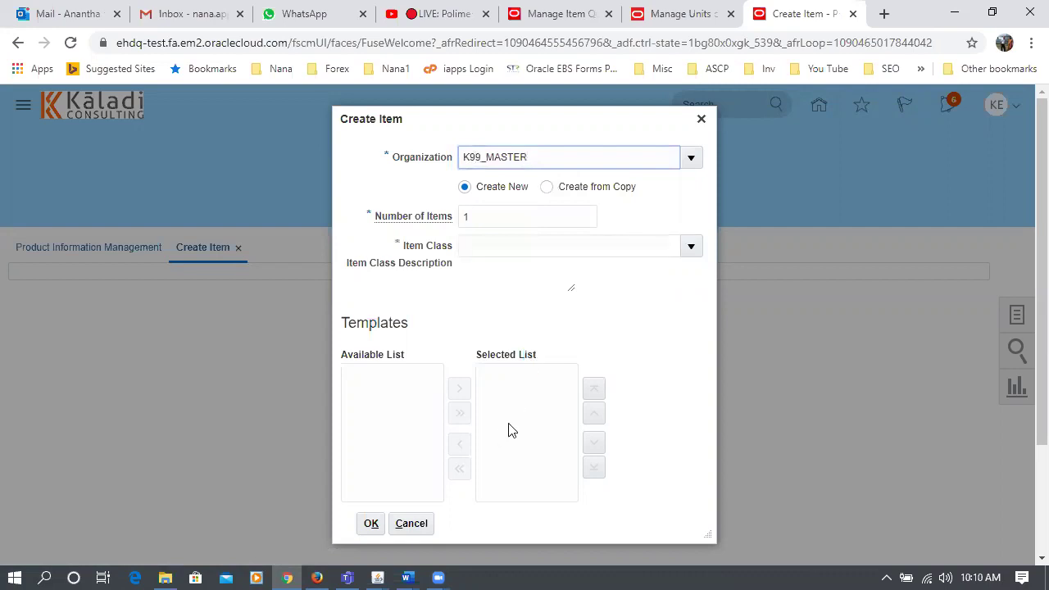
pyautogui.click(500, 250)
pyautogui.write('root')
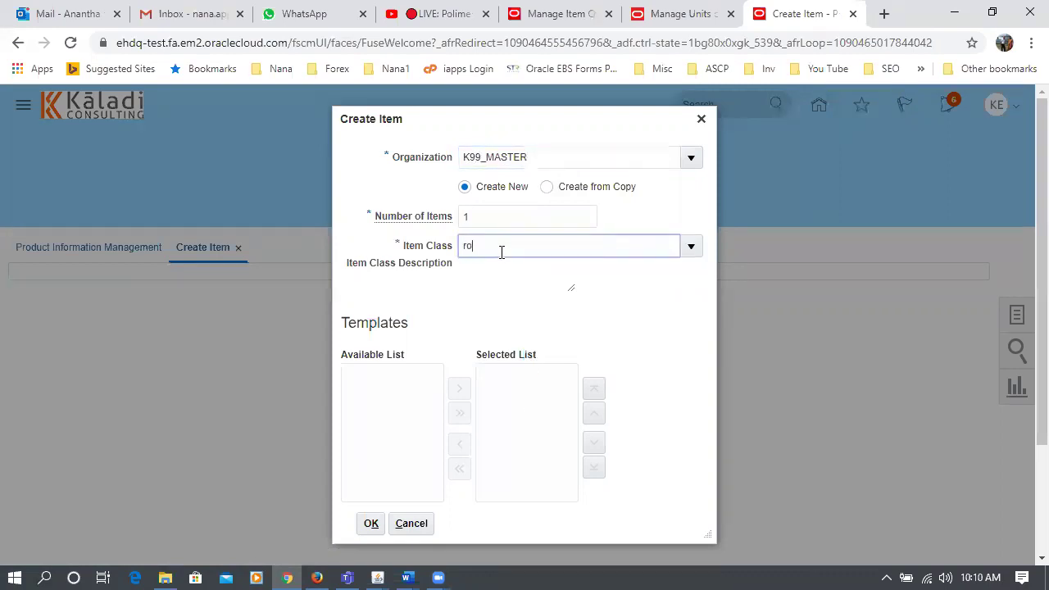
pyautogui.click(499, 270)
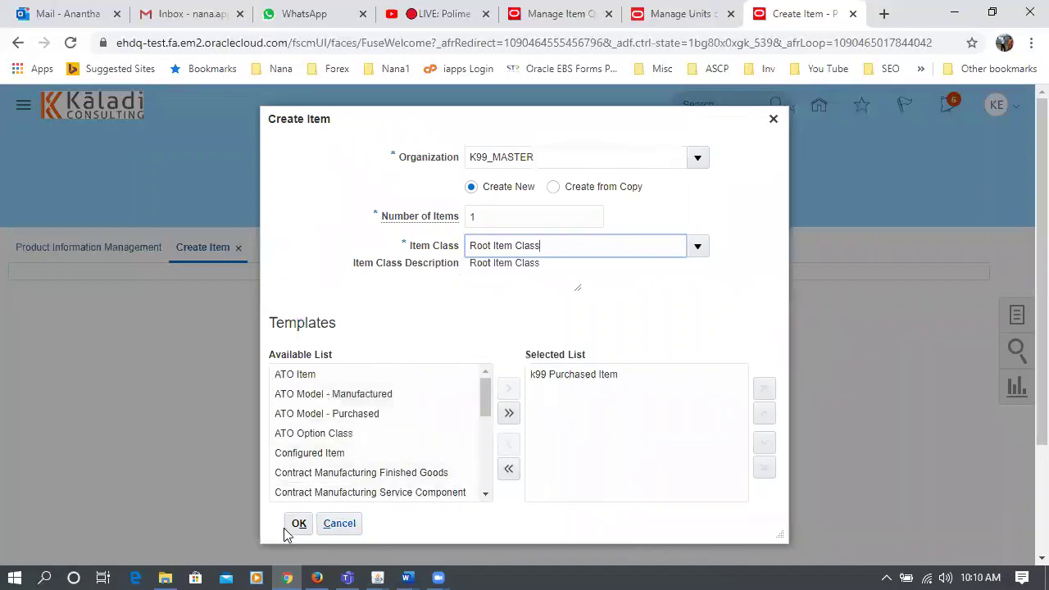
pyautogui.click(297, 524)
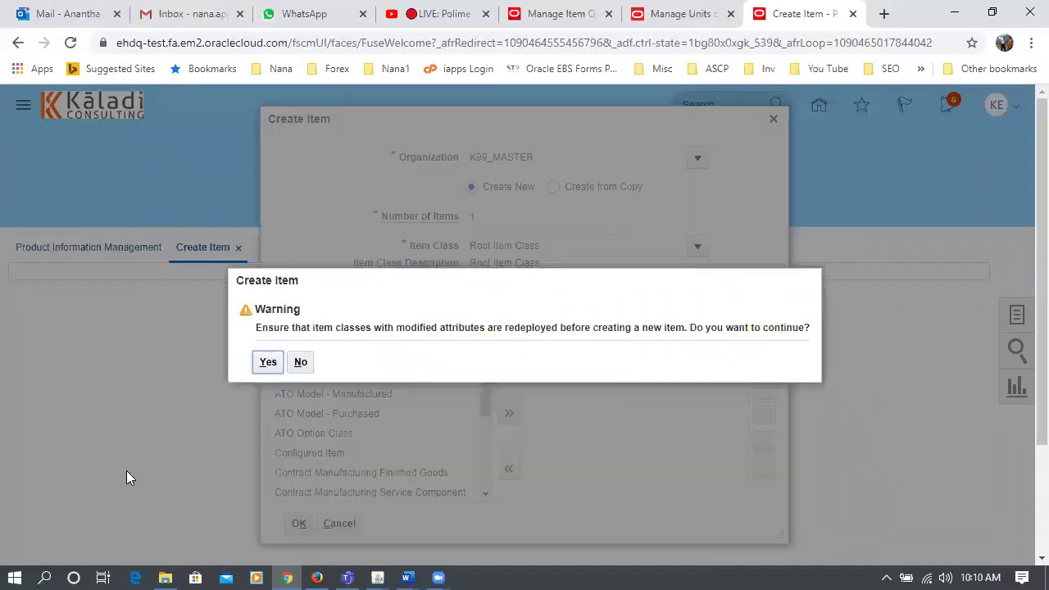
pyautogui.click(270, 362)
pyautogui.scroll(-1, 164, 420)
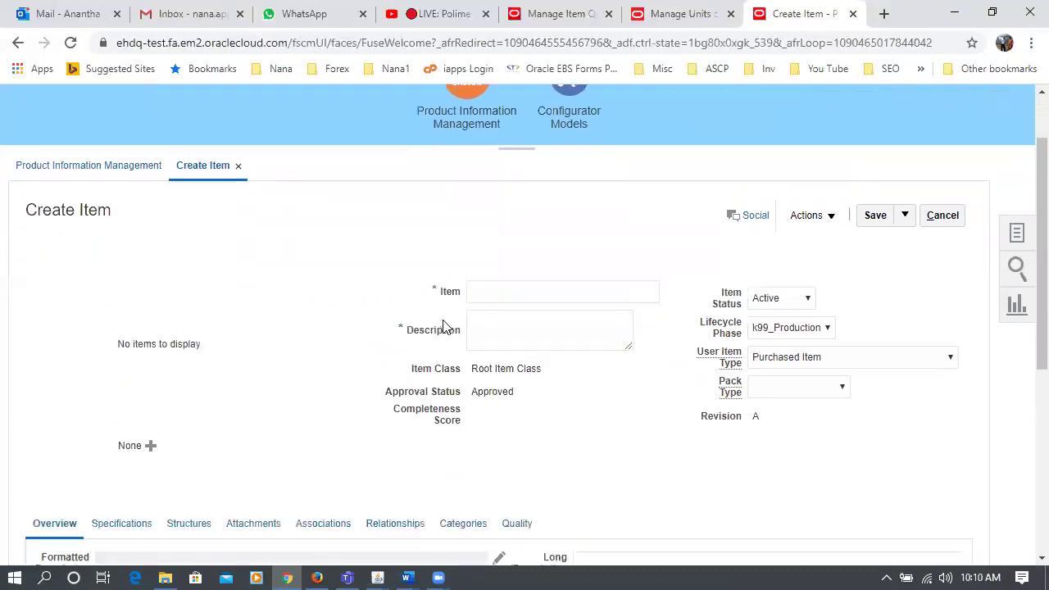
# - Name the item k99_DUOM_1, copy it into Description, and select the default Each primary unit
pyautogui.click(480, 288)
pyautogui.write('k')
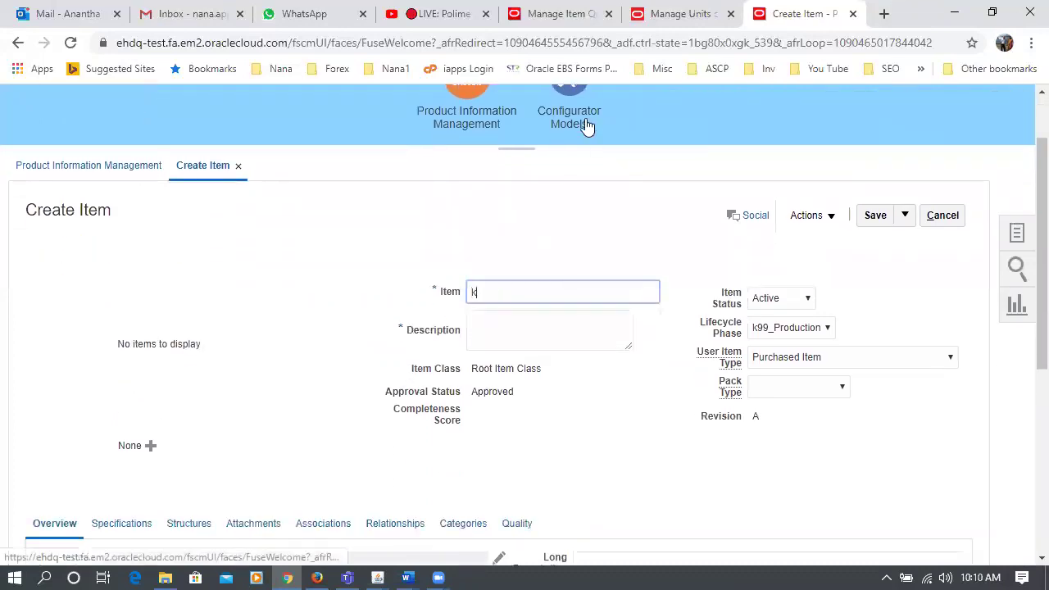
pyautogui.write('99_DUOM_1')
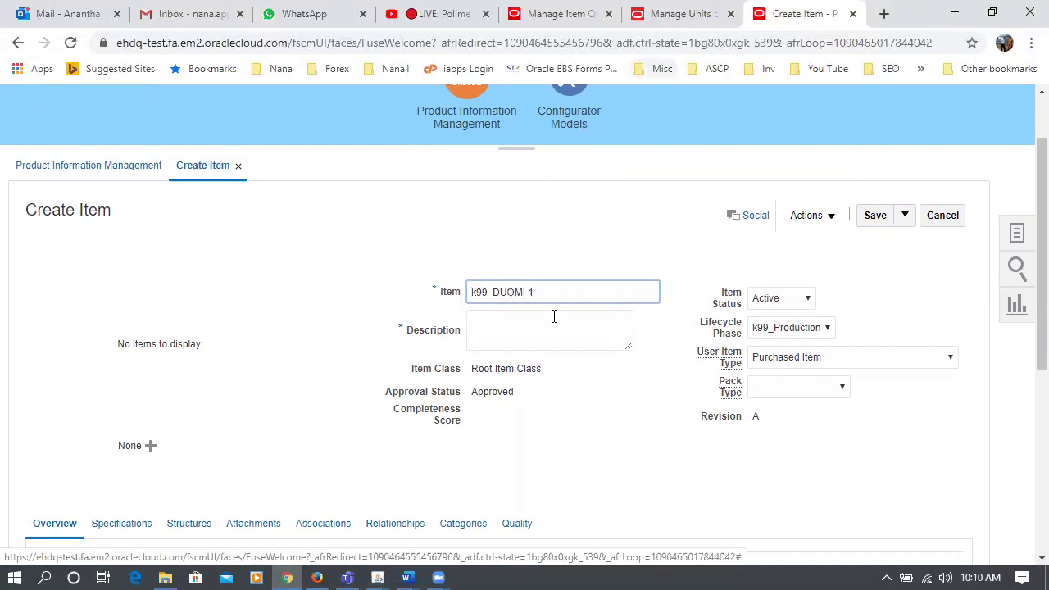
pyautogui.moveTo(560, 285); pyautogui.dragTo(368, 326)
pyautogui.hotkey('ctrl', 'c')
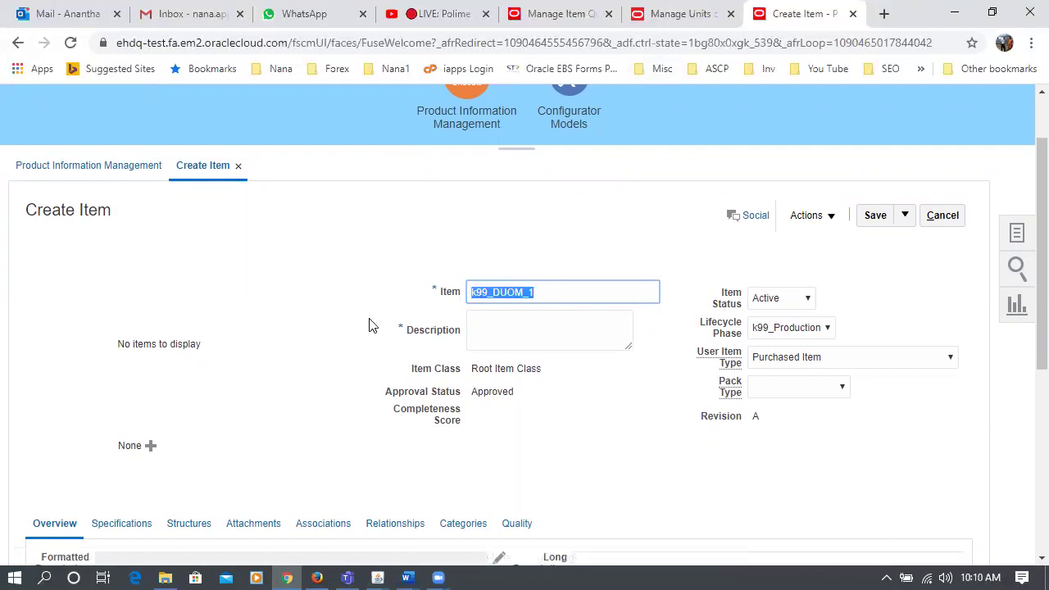
pyautogui.click(485, 334)
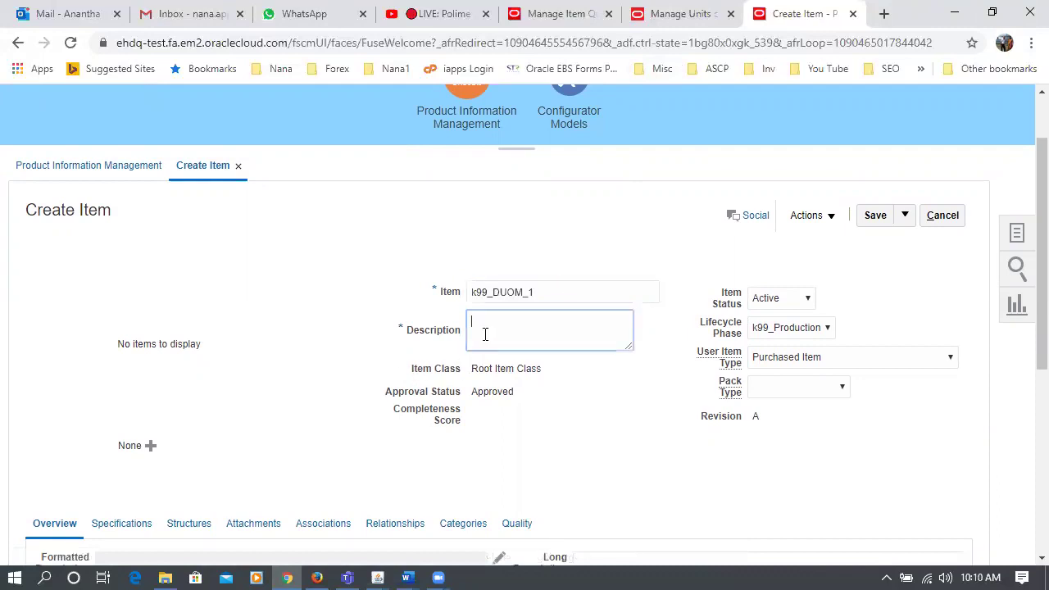
pyautogui.hotkey('ctrl', 'v')
pyautogui.scroll(-2, 299, 401)
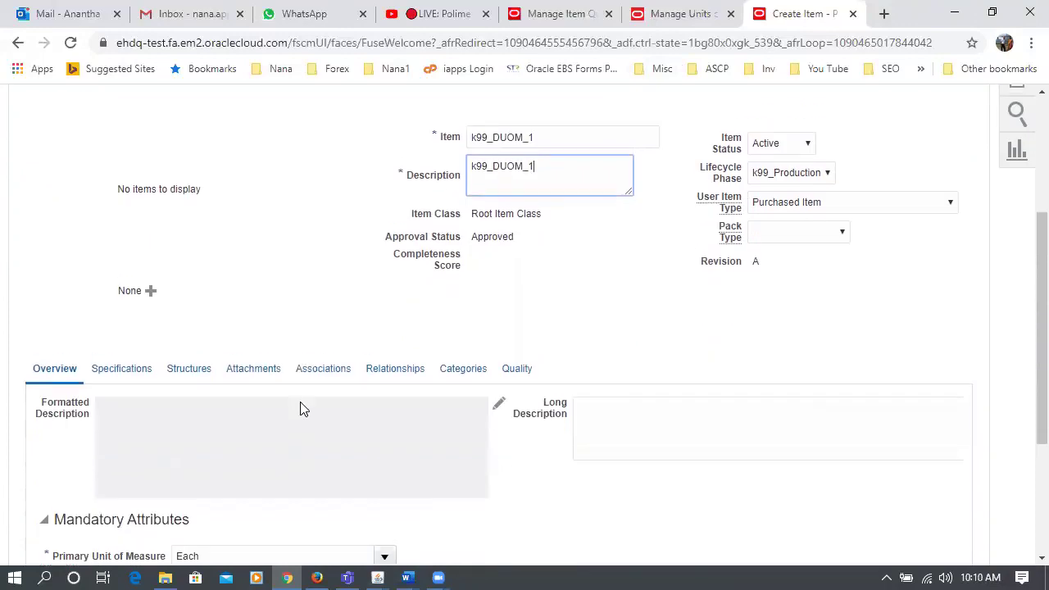
pyautogui.scroll(-2, 305, 408)
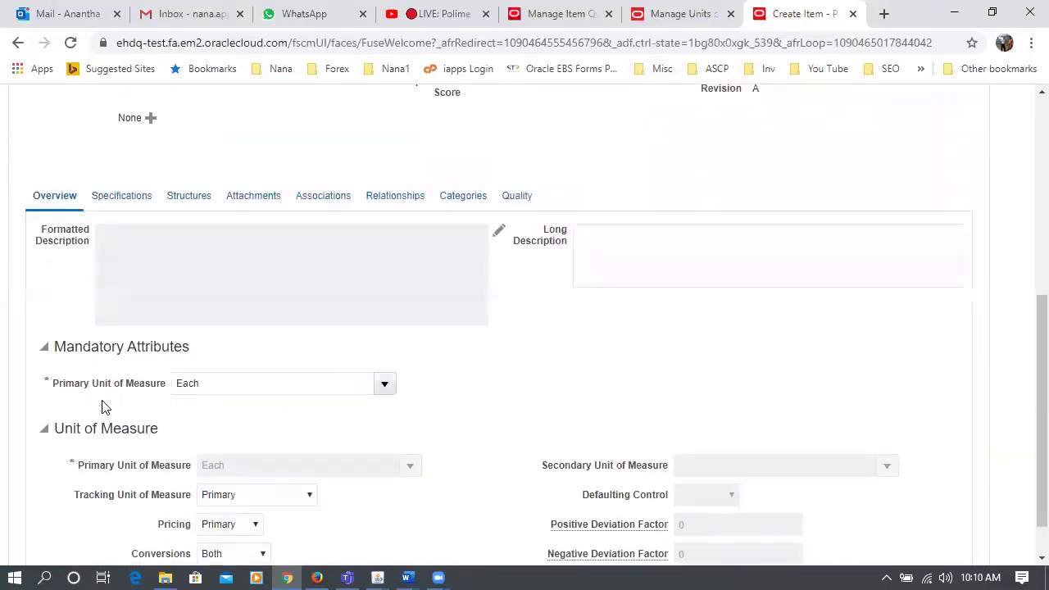
pyautogui.doubleClick(220, 380)
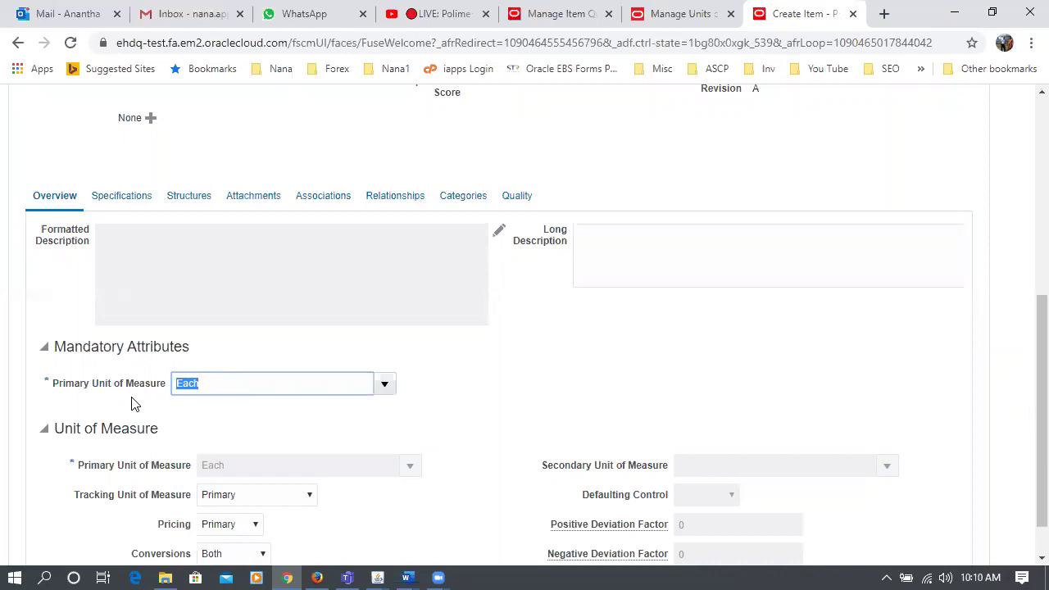
# - Look up k99 units of measure for the item's primary unit
pyautogui.write('k99')
pyautogui.press('Tab')
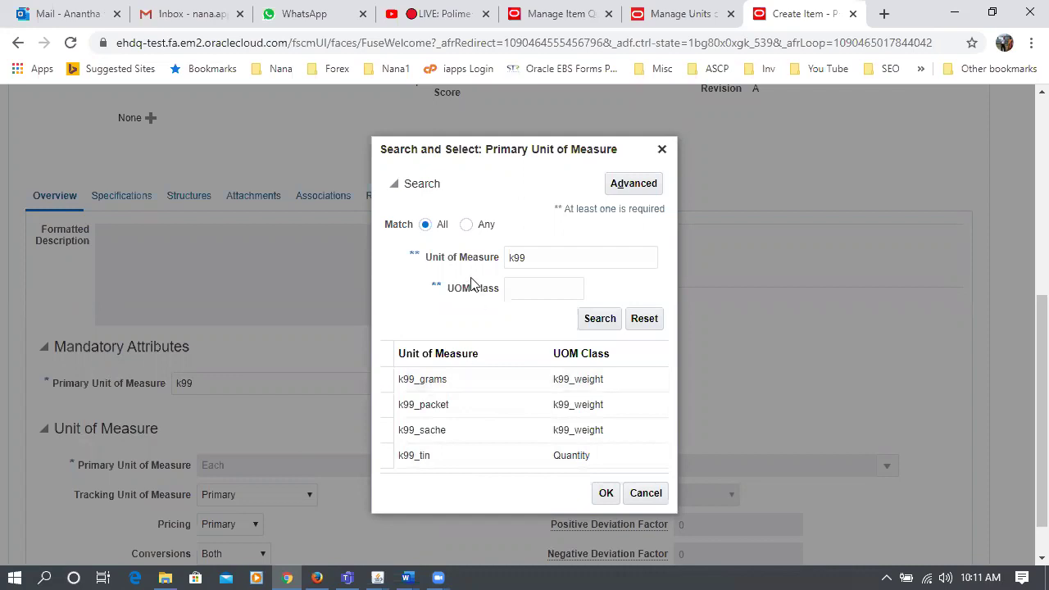
pyautogui.click(539, 257)
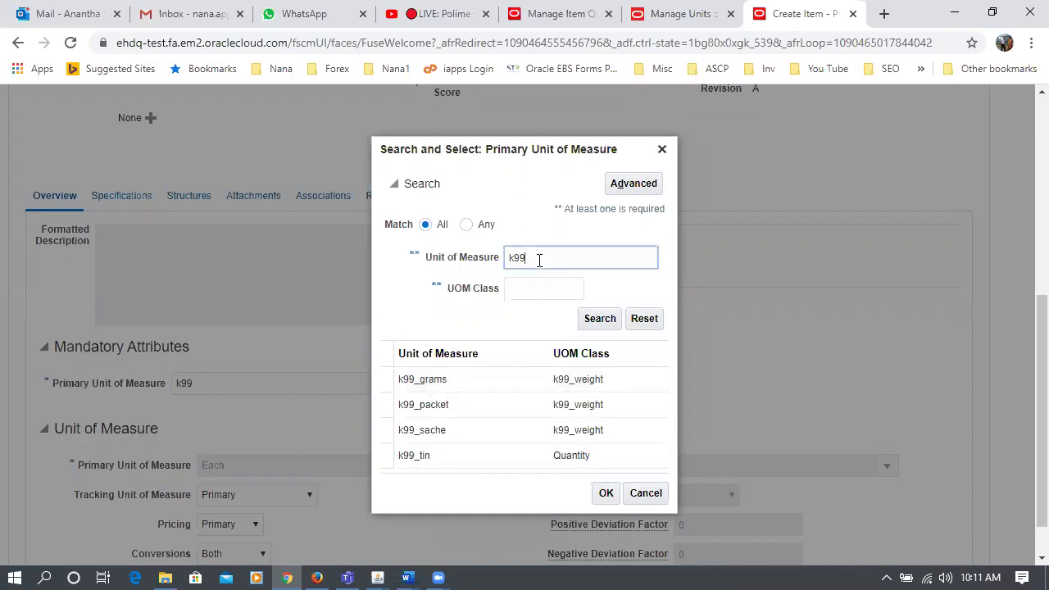
pyautogui.press('BackSpace')
pyautogui.click(608, 321)
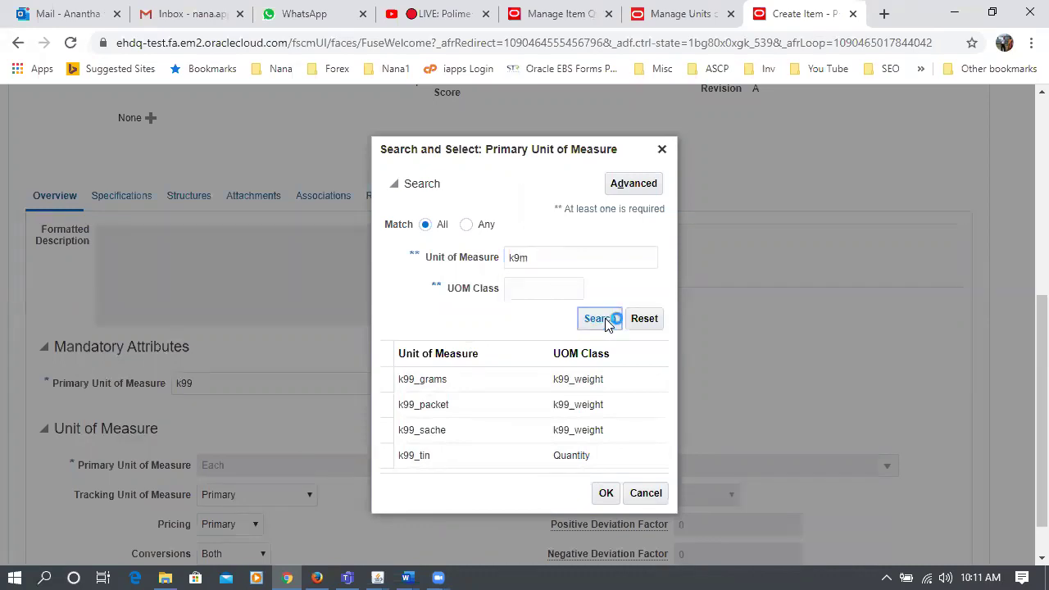
pyautogui.click(590, 309)
pyautogui.click(604, 364)
# - Search for Meter1 and set it as the item's primary unit of measure
pyautogui.click(574, 379)
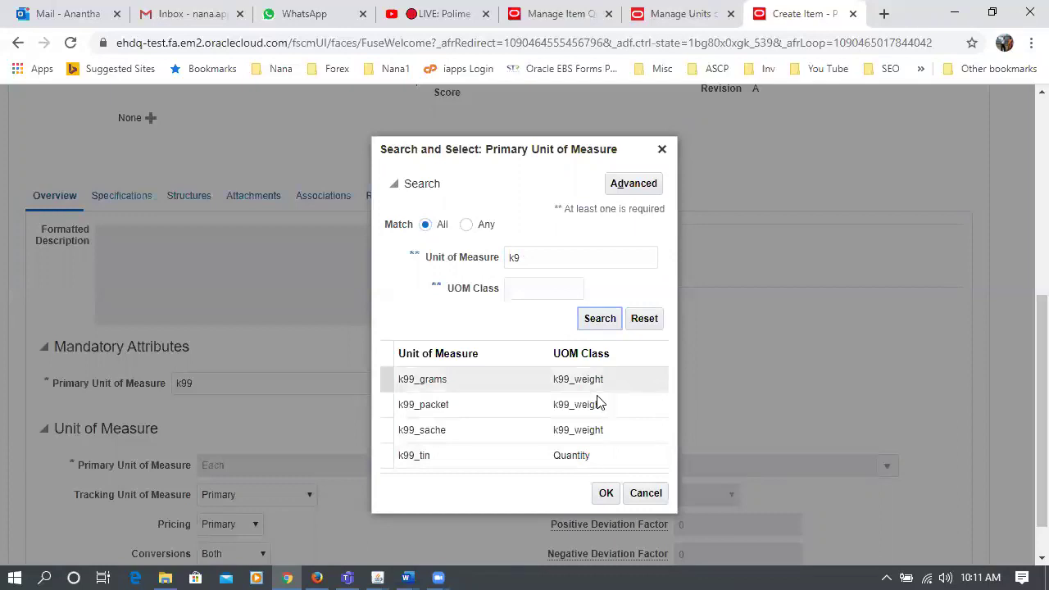
pyautogui.click(616, 439)
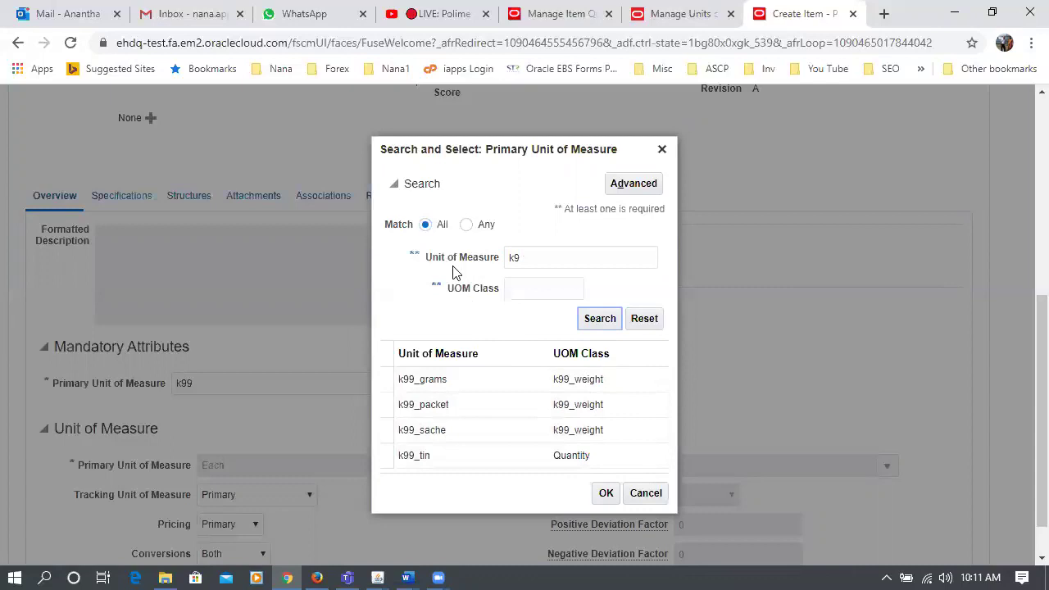
pyautogui.click(573, 258)
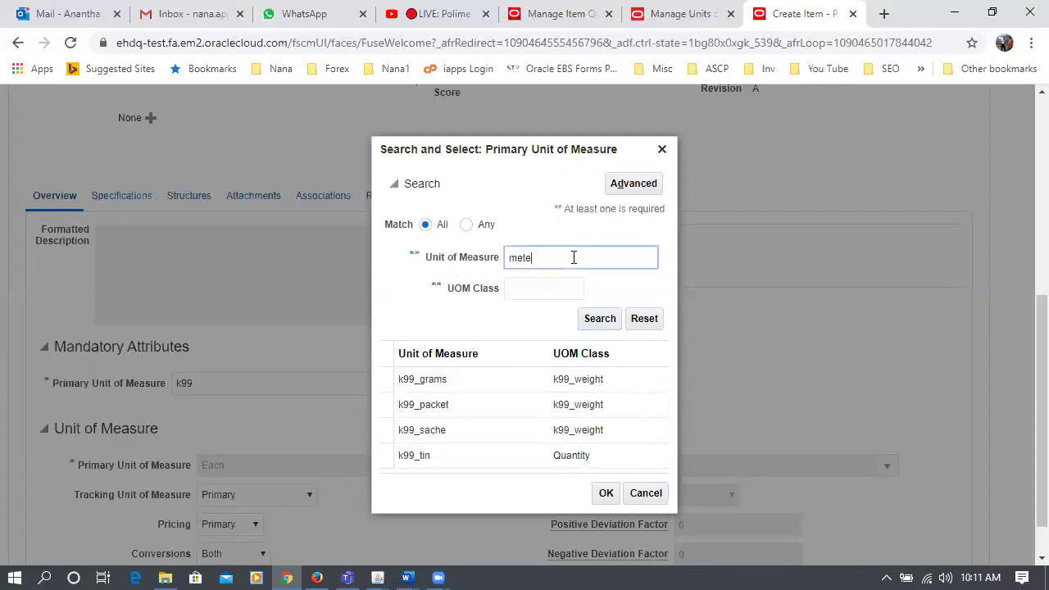
pyautogui.click(609, 313)
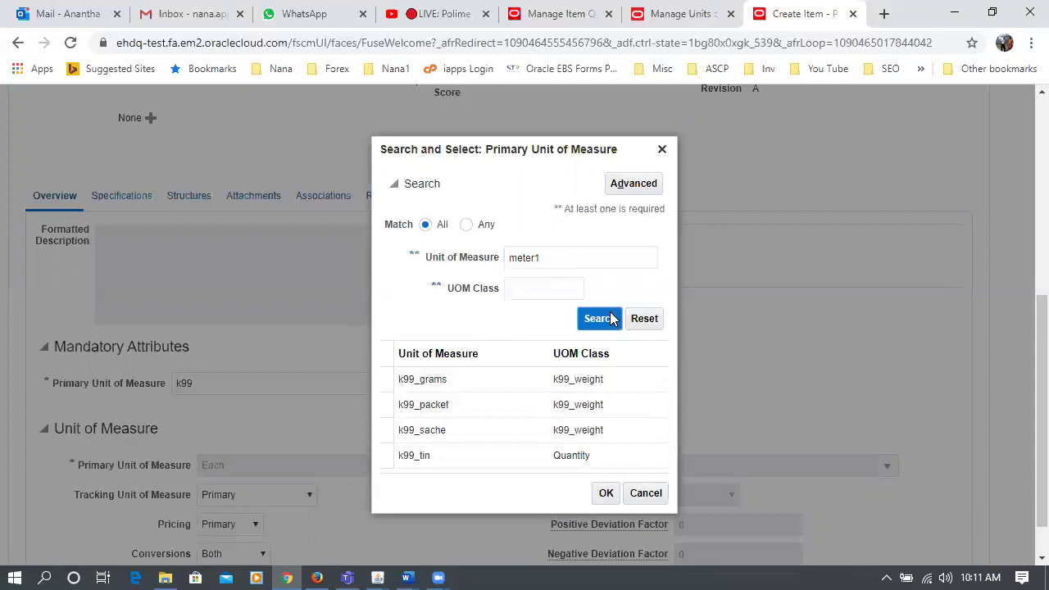
pyautogui.click(503, 427)
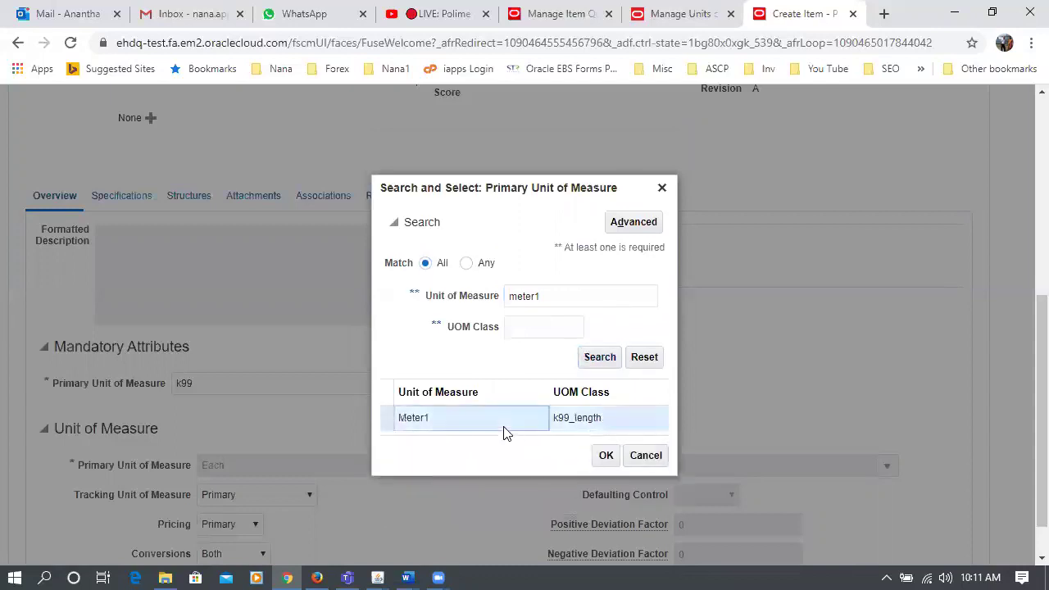
pyautogui.click(606, 456)
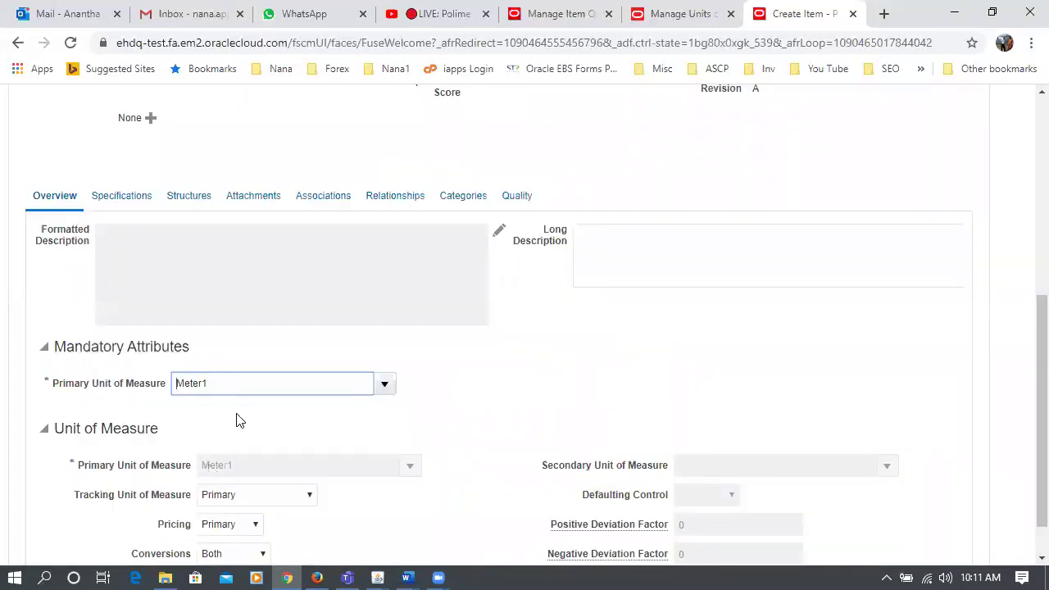
pyautogui.scroll(-1, 236, 419)
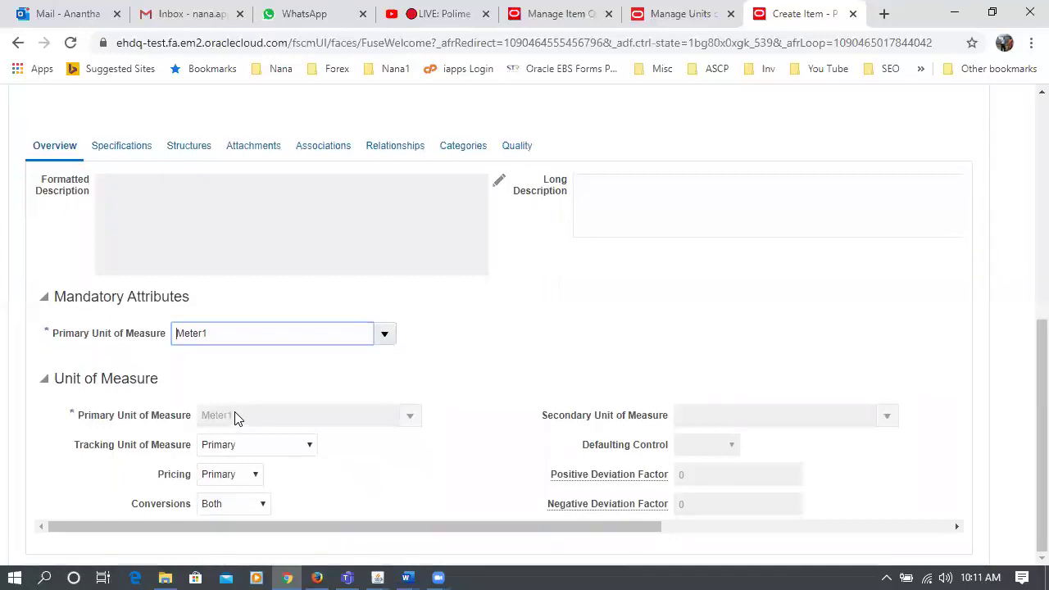
# - Track the item in primary and secondary units, with k99_grams as the secondary unit
pyautogui.click(260, 455)
pyautogui.click(264, 475)
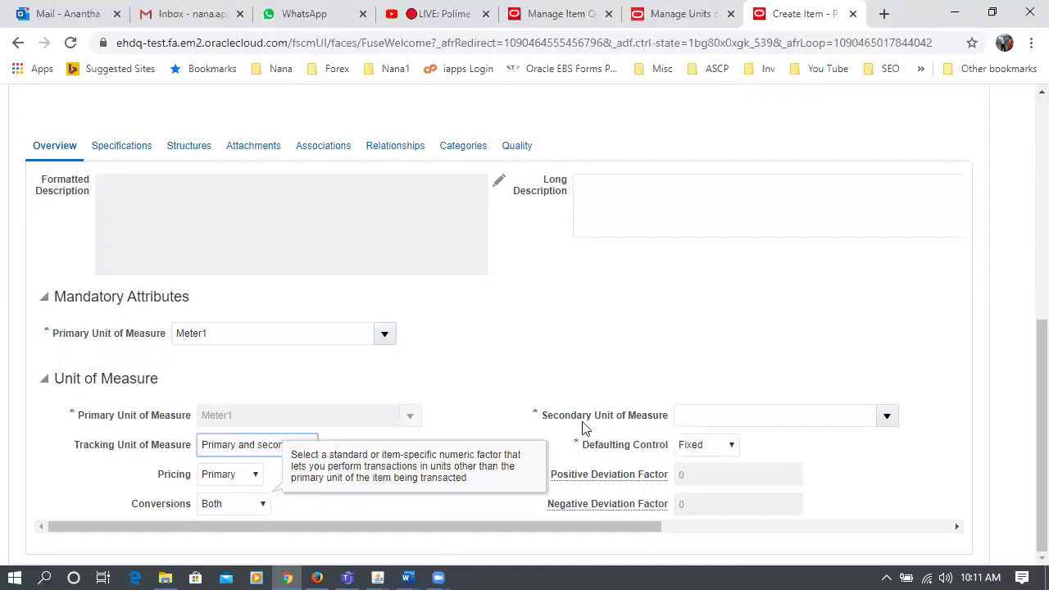
pyautogui.click(686, 416)
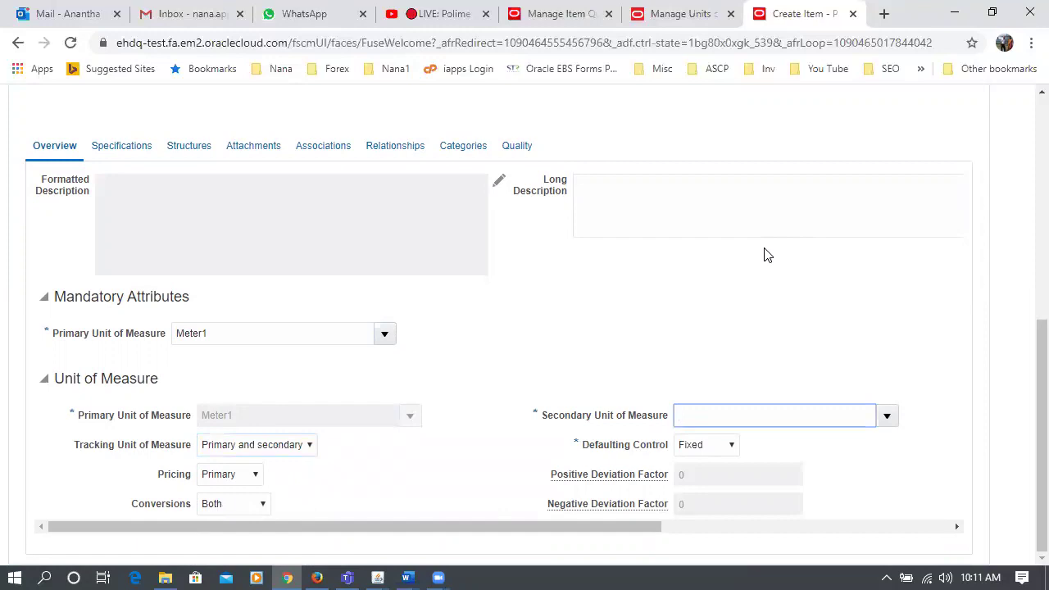
pyautogui.press('Tab')
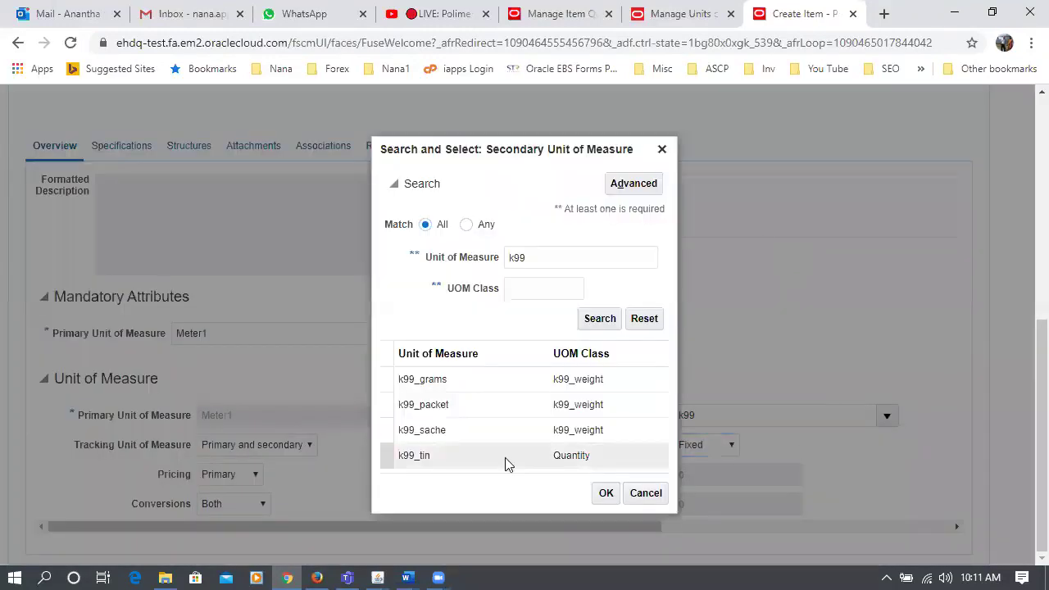
pyautogui.click(473, 375)
pyautogui.click(606, 494)
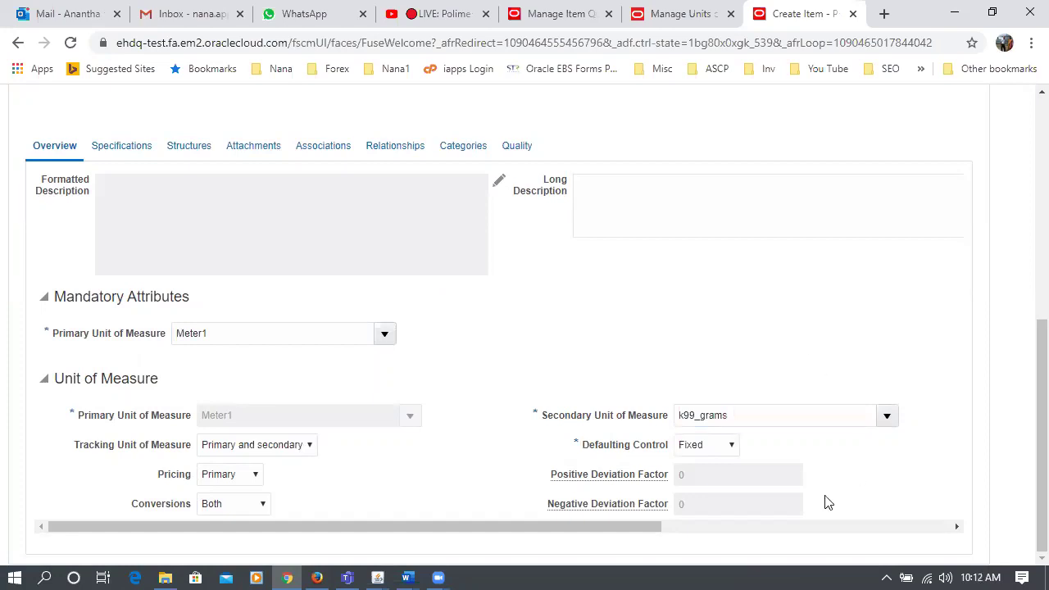
# - Keep defaulting control at Fixed after trying Default, then view the organization associations
pyautogui.click(701, 446)
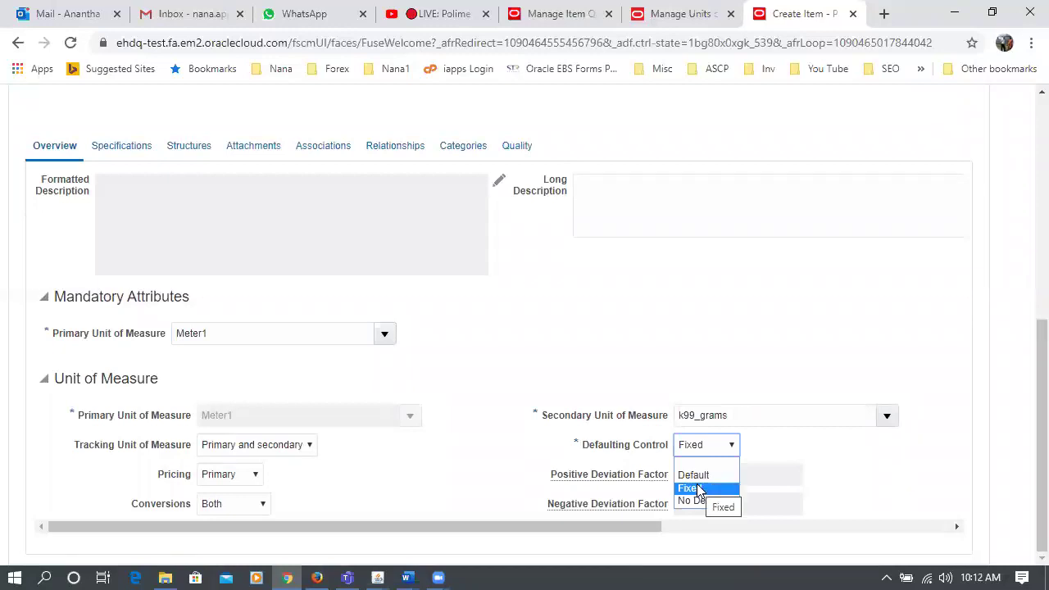
pyautogui.click(701, 489)
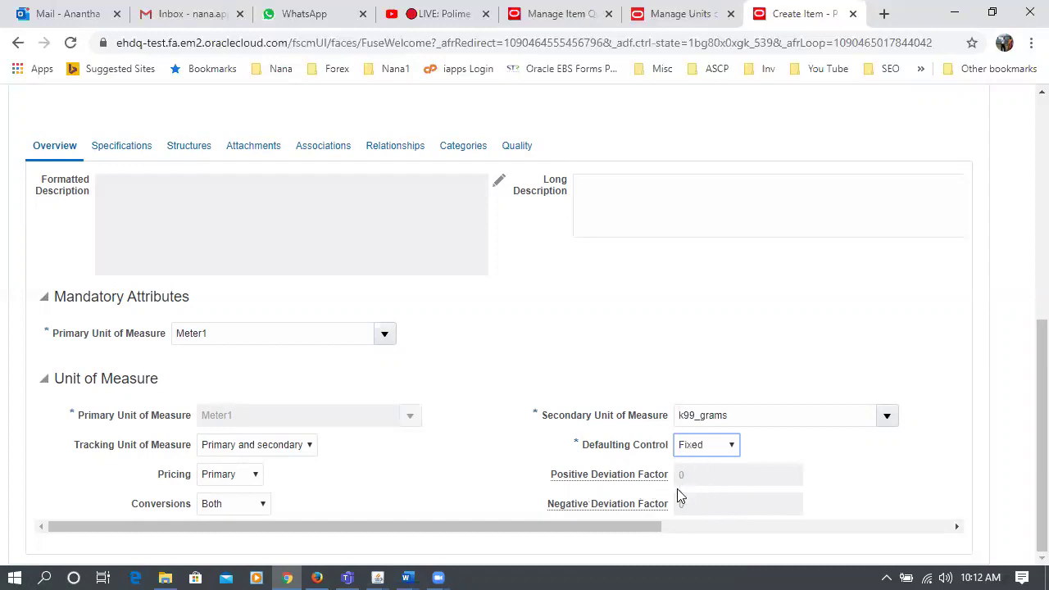
pyautogui.click(697, 444)
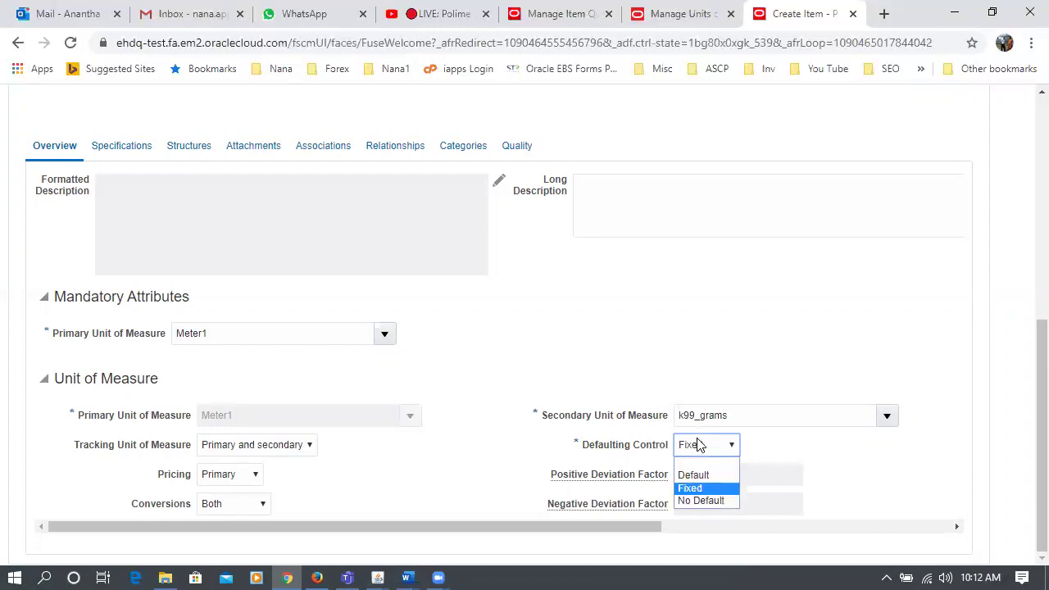
pyautogui.click(695, 475)
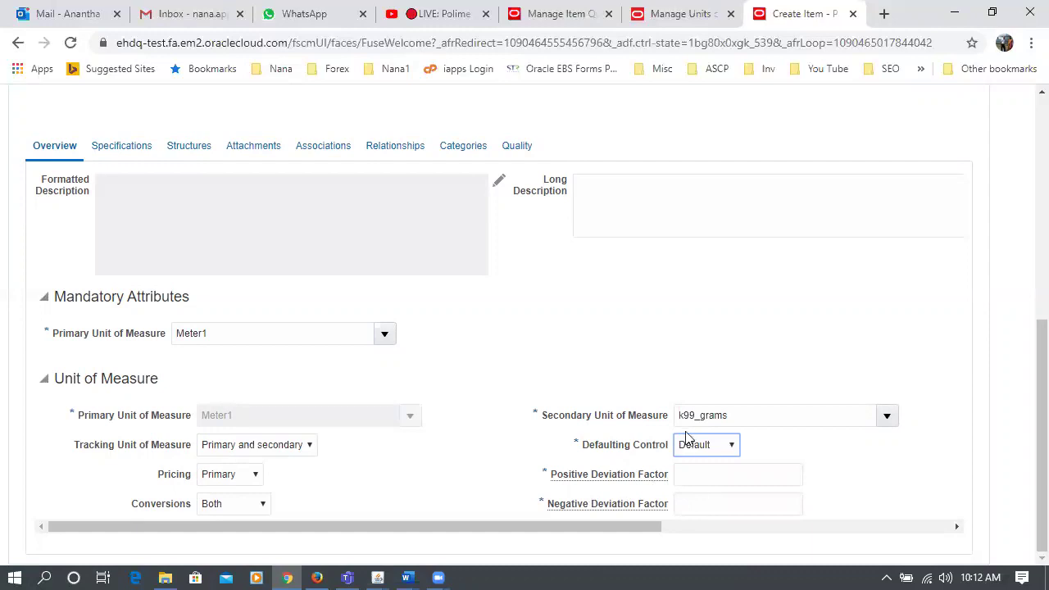
pyautogui.click(693, 445)
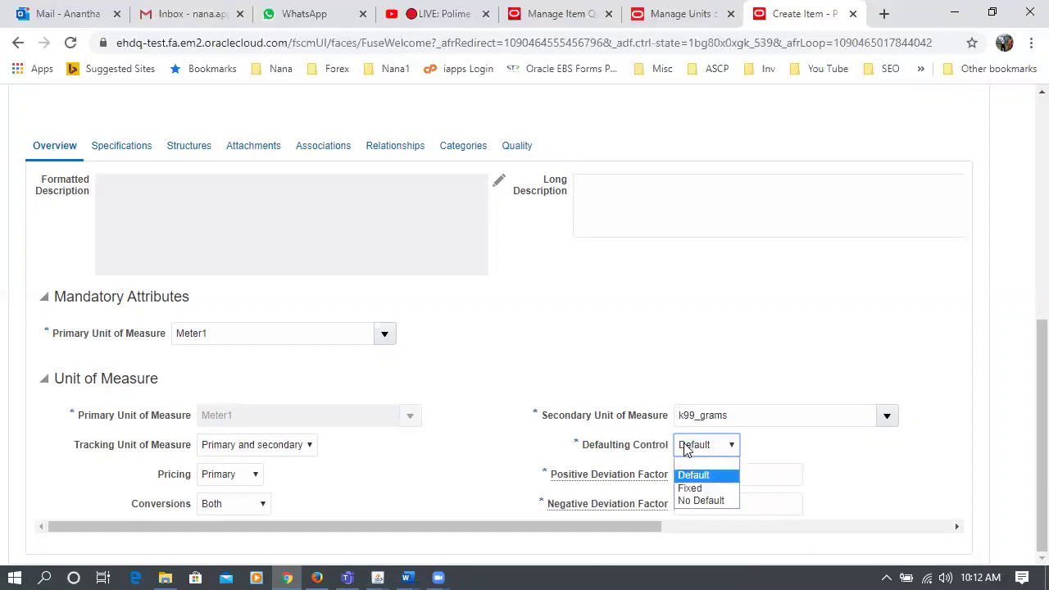
pyautogui.click(707, 489)
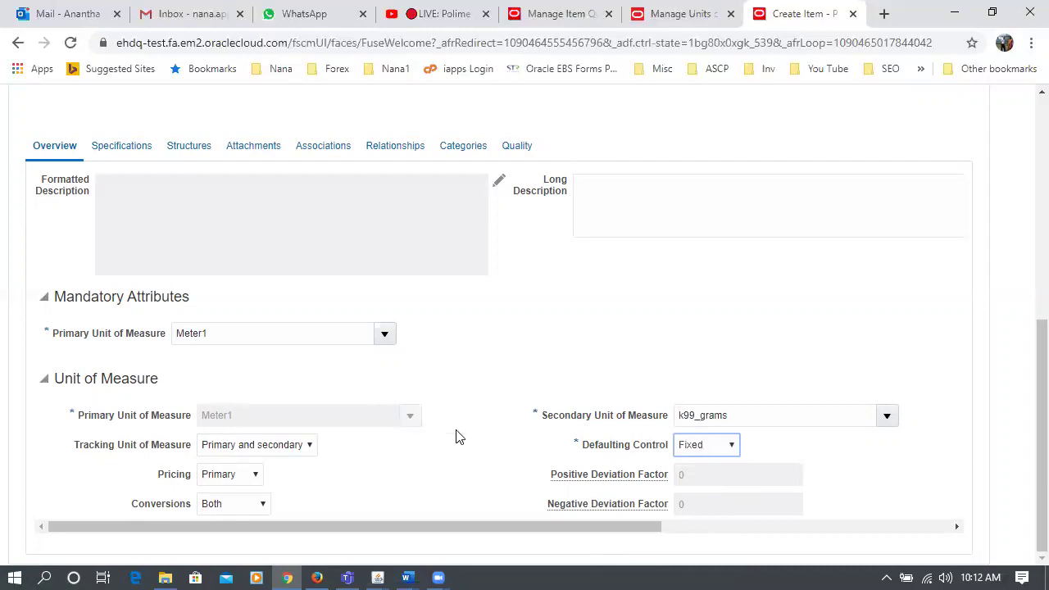
pyautogui.click(366, 395)
pyautogui.scroll(1, 366, 395)
pyautogui.click(323, 230)
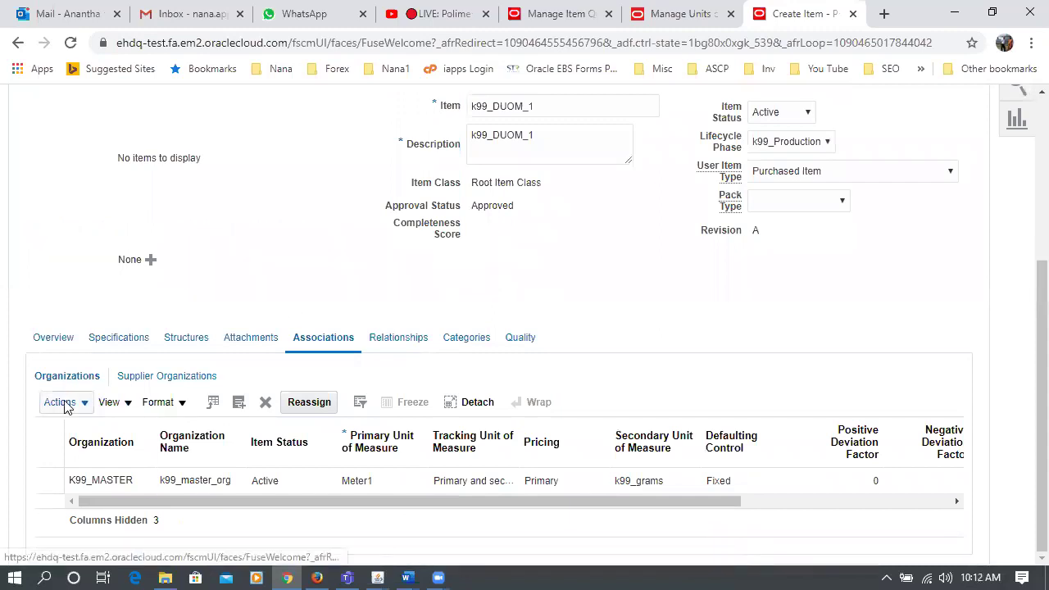
# - Assign item k99_DUOM_1 to organization K991, then open the item overview
pyautogui.click(66, 402)
pyautogui.click(87, 454)
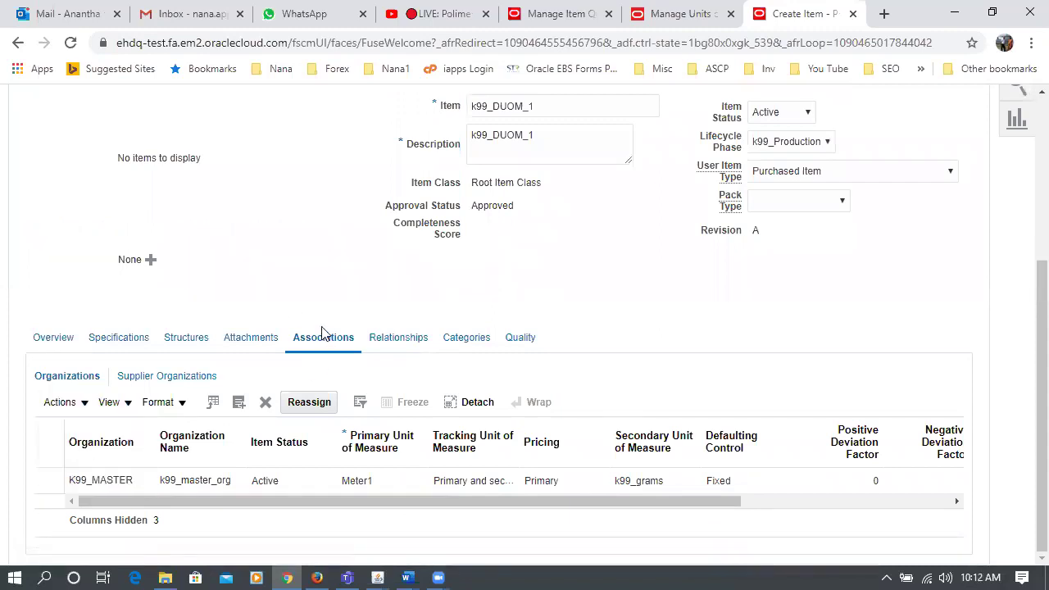
pyautogui.click(551, 290)
pyautogui.write('K991')
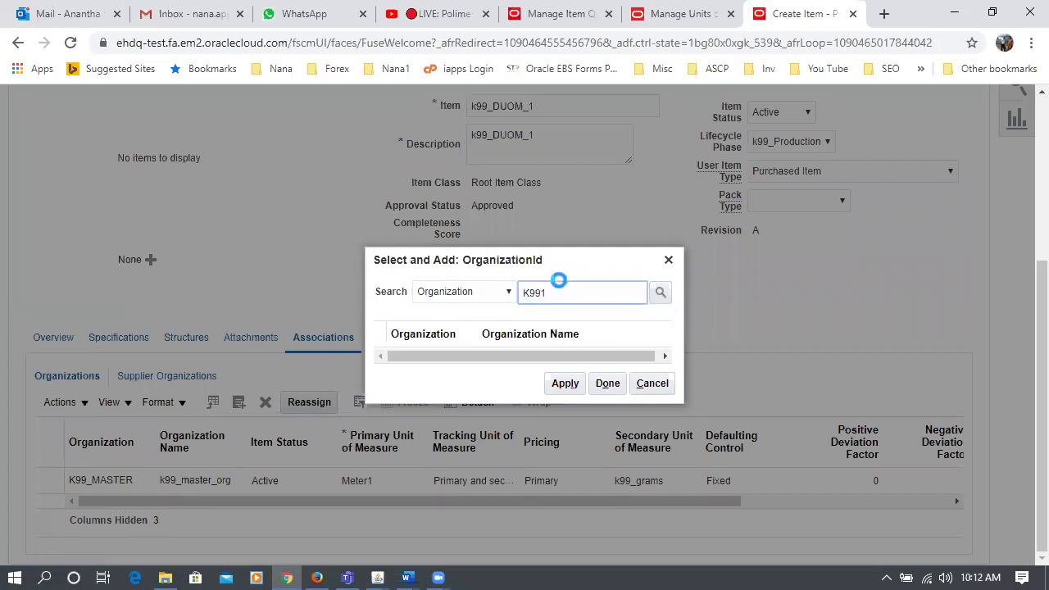
pyautogui.press('Return')
pyautogui.click(578, 350)
pyautogui.click(563, 397)
pyautogui.click(605, 397)
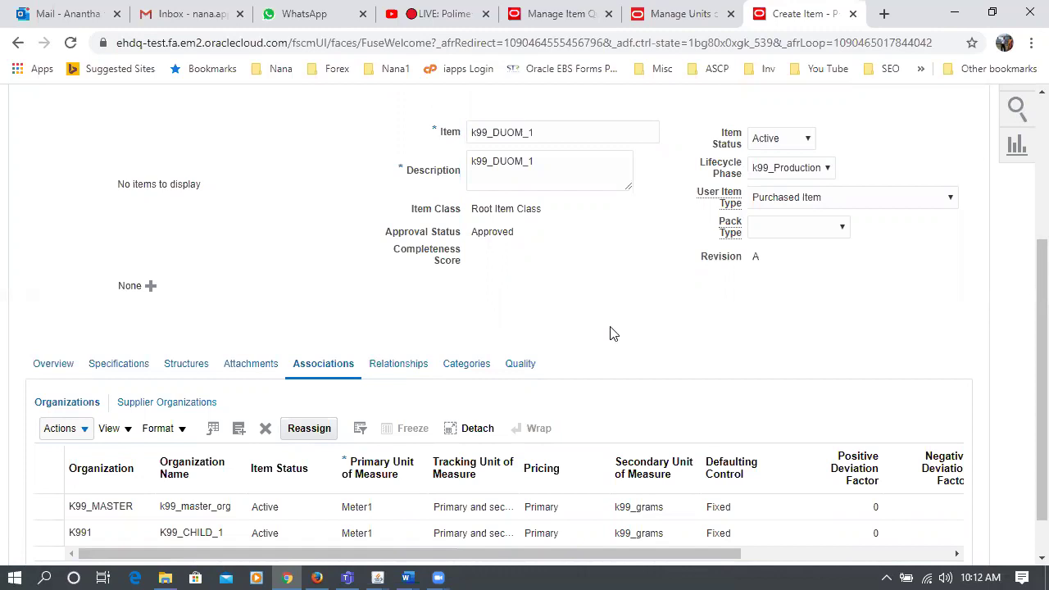
pyautogui.click(53, 363)
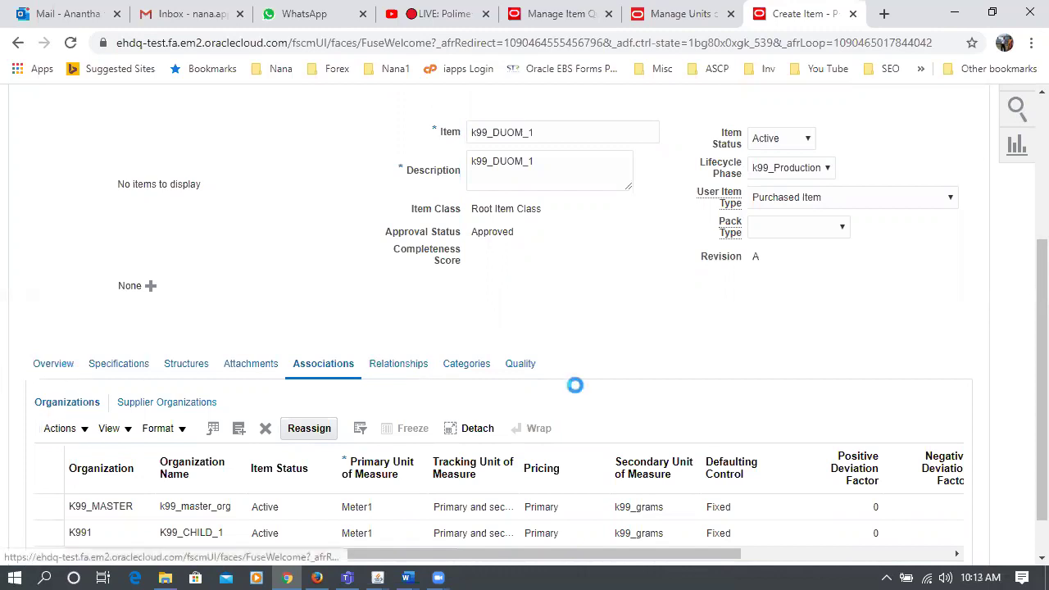
pyautogui.scroll(-4, 587, 385)
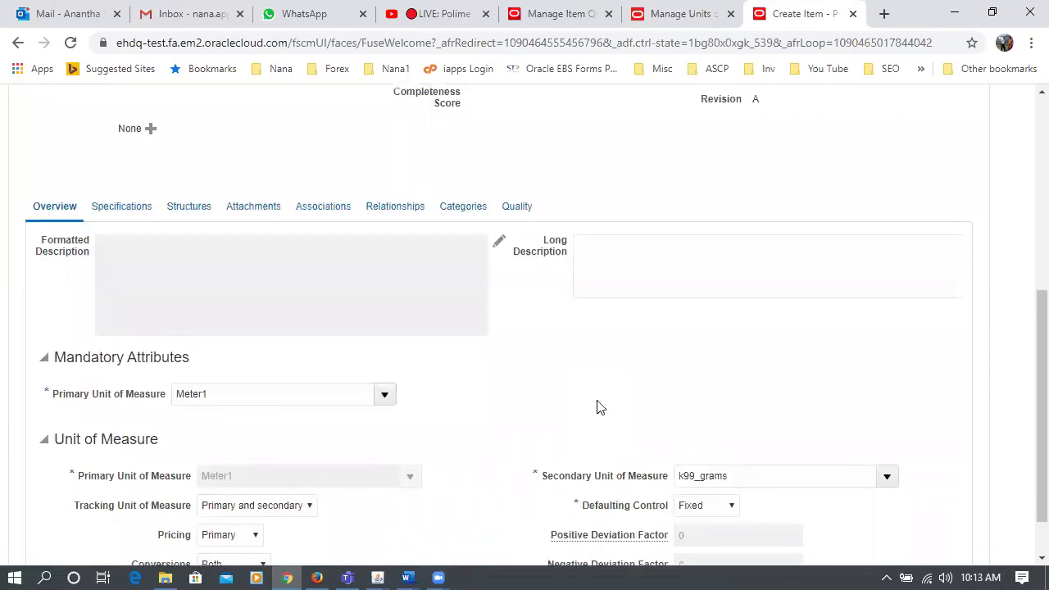
# - Save and close item k99_DUOM_1
pyautogui.scroll(5, 596, 404)
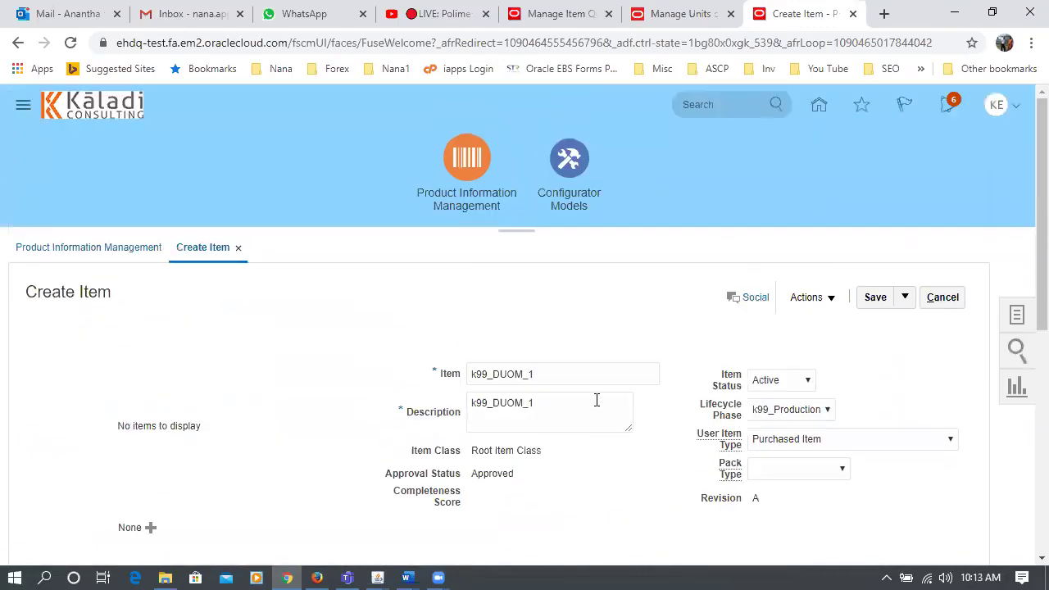
pyautogui.click(902, 305)
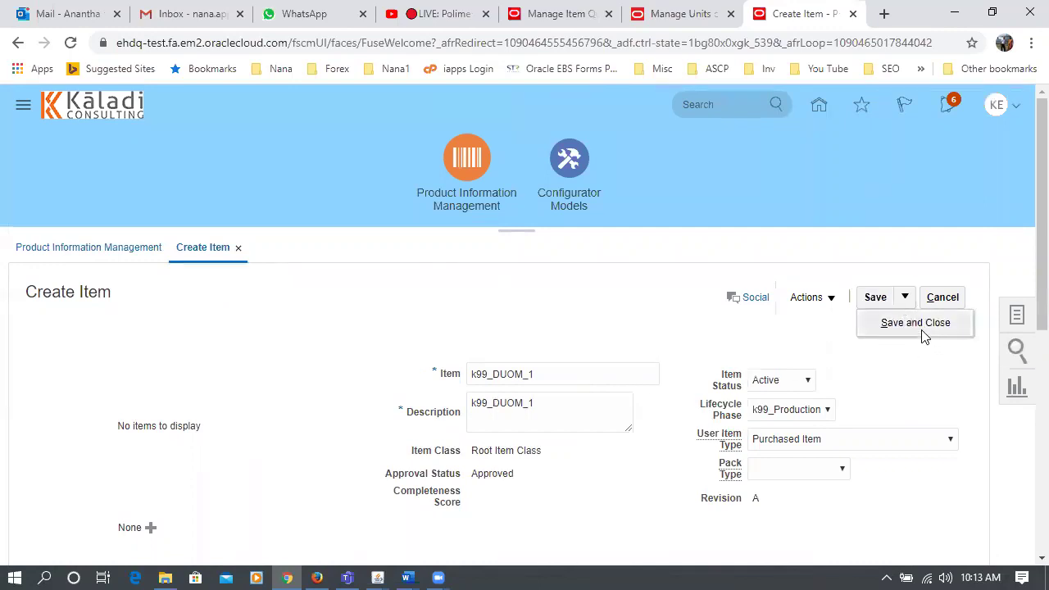
pyautogui.click(915, 325)
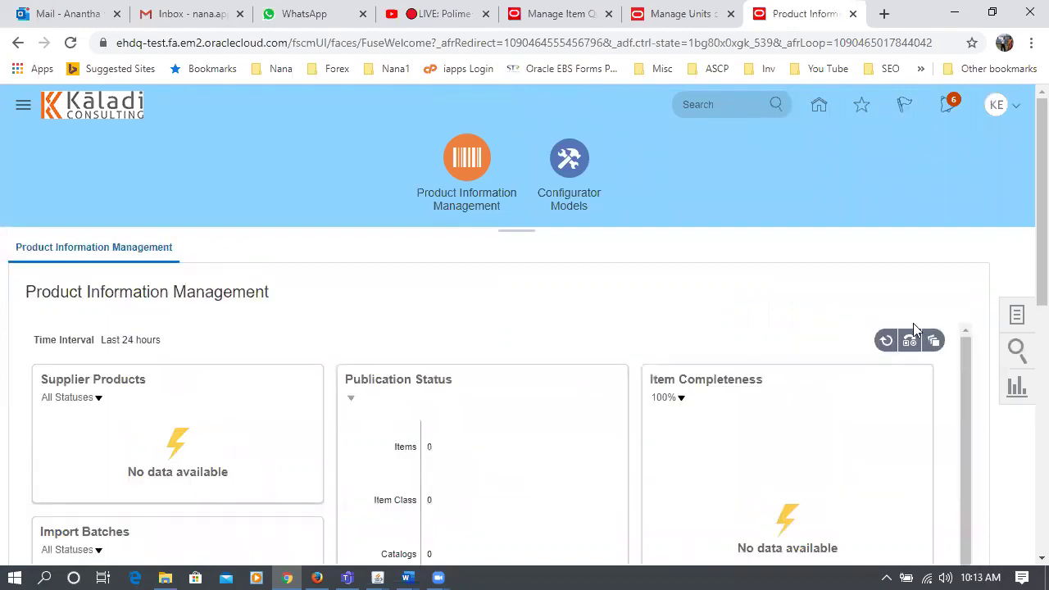
# - Go back to the Manage Units of Measure browser tab
pyautogui.click(1016, 318)
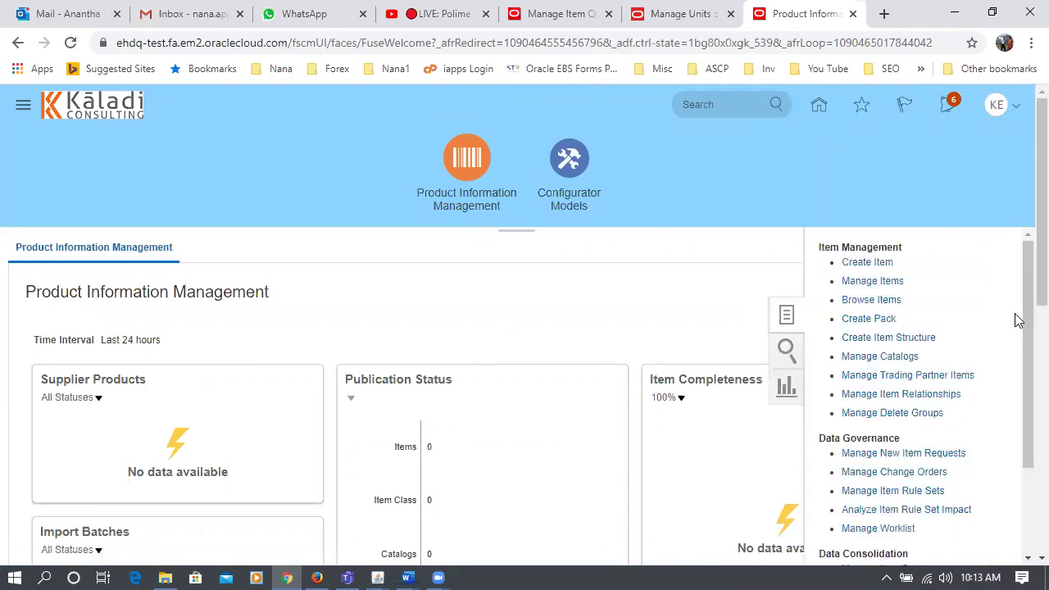
pyautogui.click(706, 292)
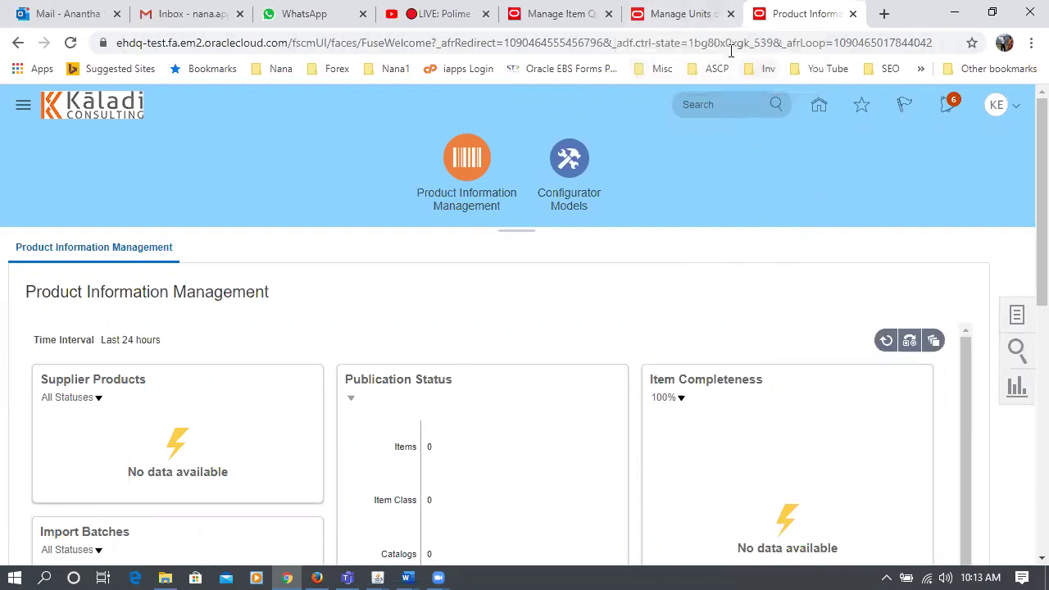
pyautogui.hotkey('ctrl', 'shift', 'Tab')
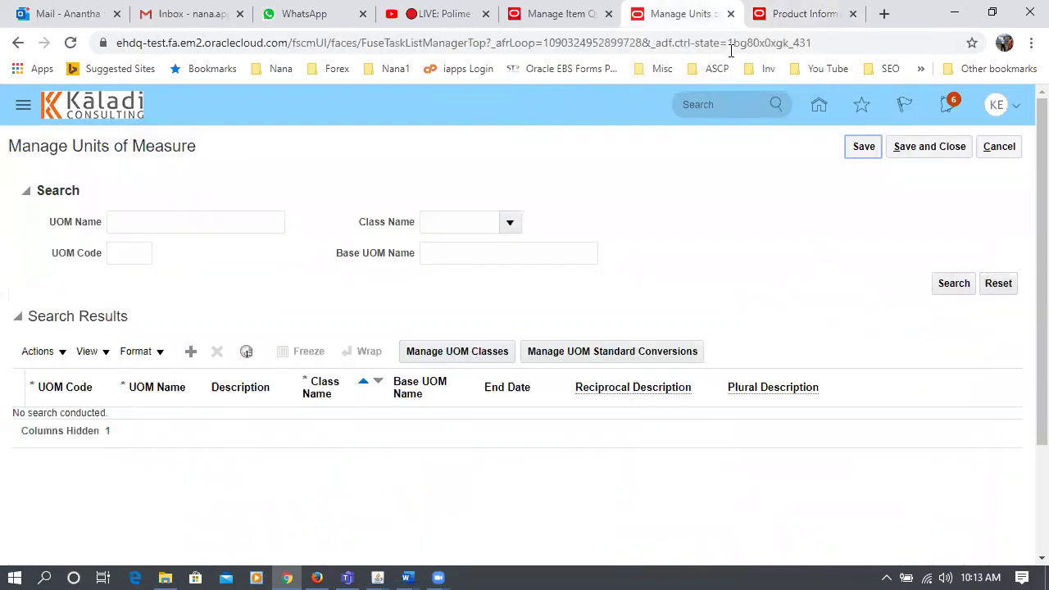
# - Duplicate the Product Information browser tab
pyautogui.click(791, 14)
pyautogui.rightClick(795, 12)
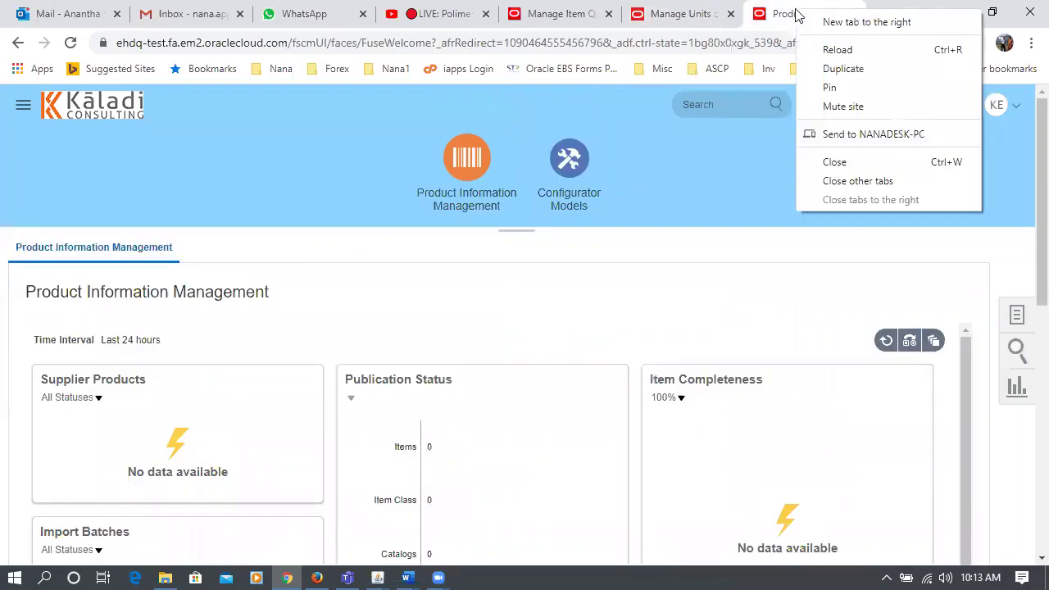
pyautogui.click(826, 72)
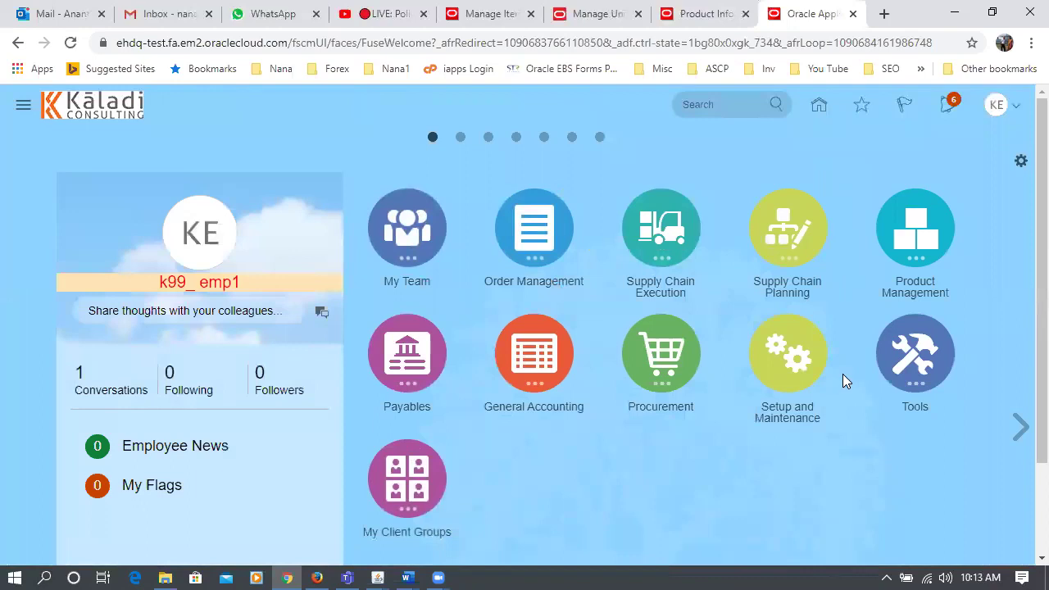
# - In Inventory Management, start a new miscellaneous transaction for organization K991
pyautogui.click(639, 246)
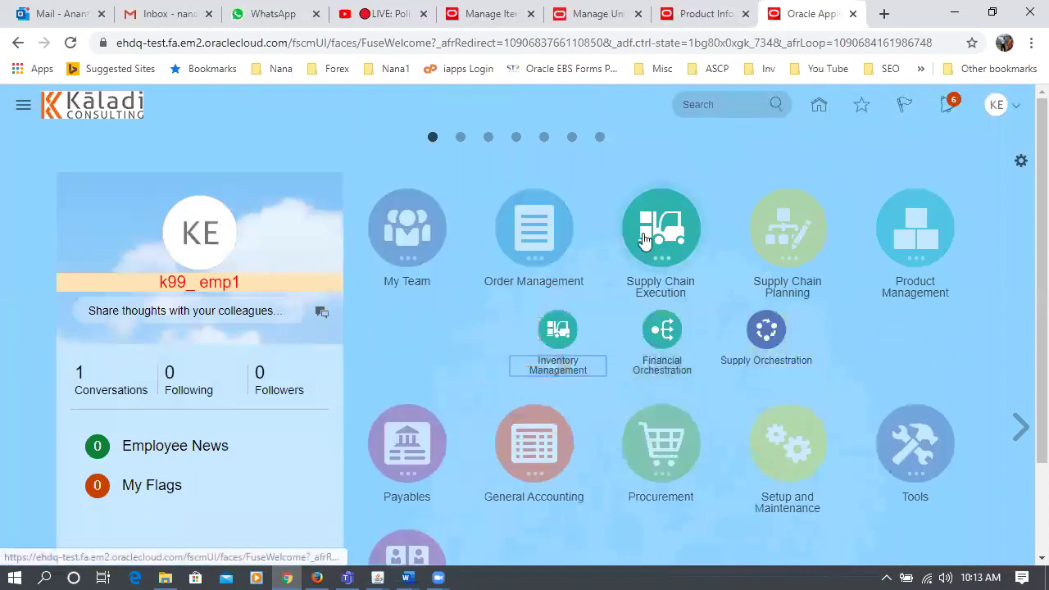
pyautogui.click(560, 329)
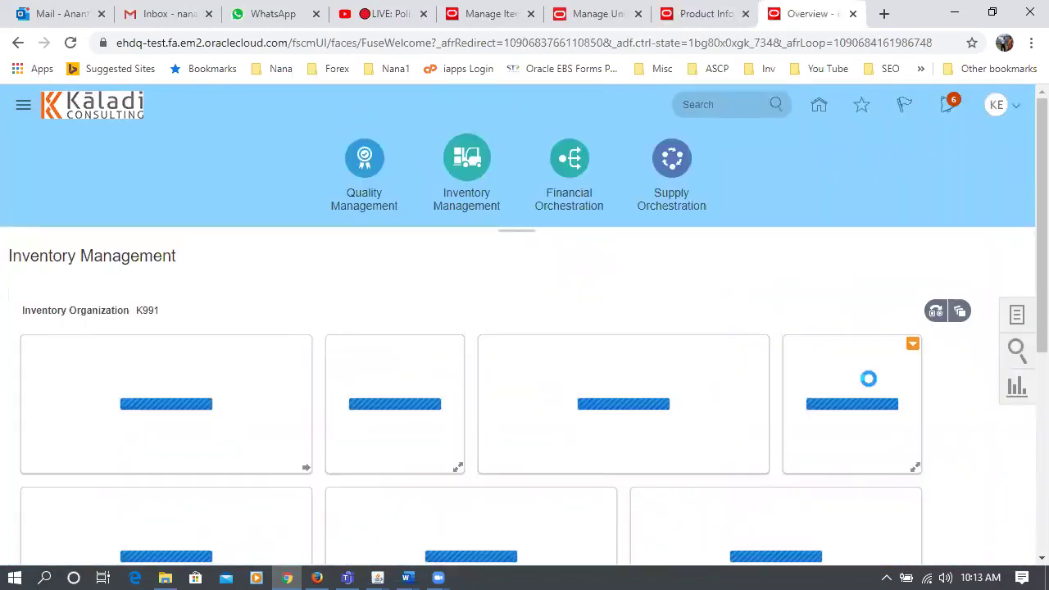
pyautogui.click(1016, 320)
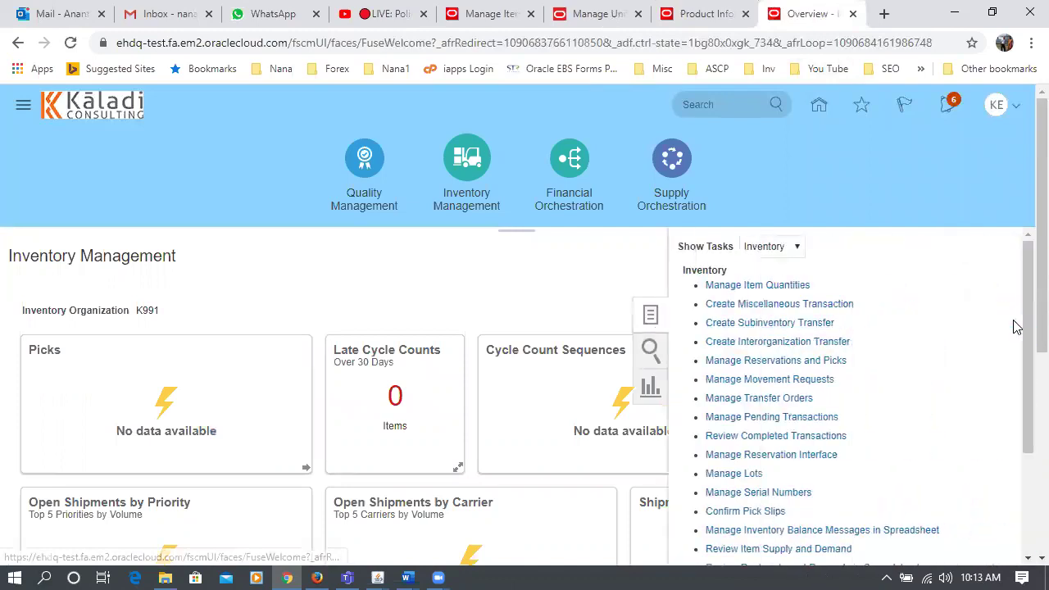
pyautogui.click(760, 306)
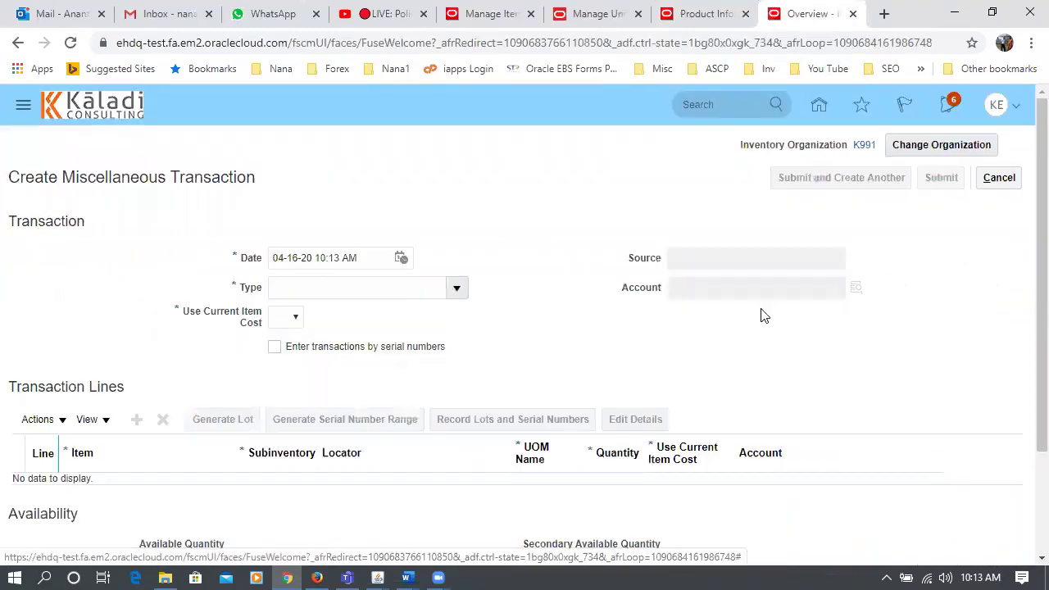
# - Set type Miscellaneous Receipt, account 10-100-1000, and Use Current Item Cost Yes
pyautogui.click(457, 287)
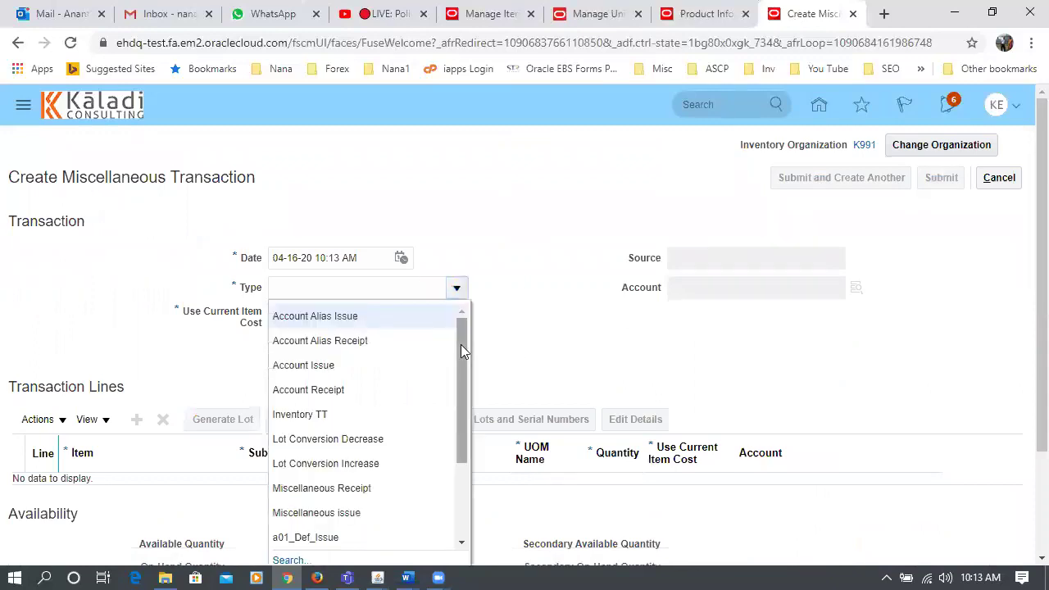
pyautogui.click(402, 489)
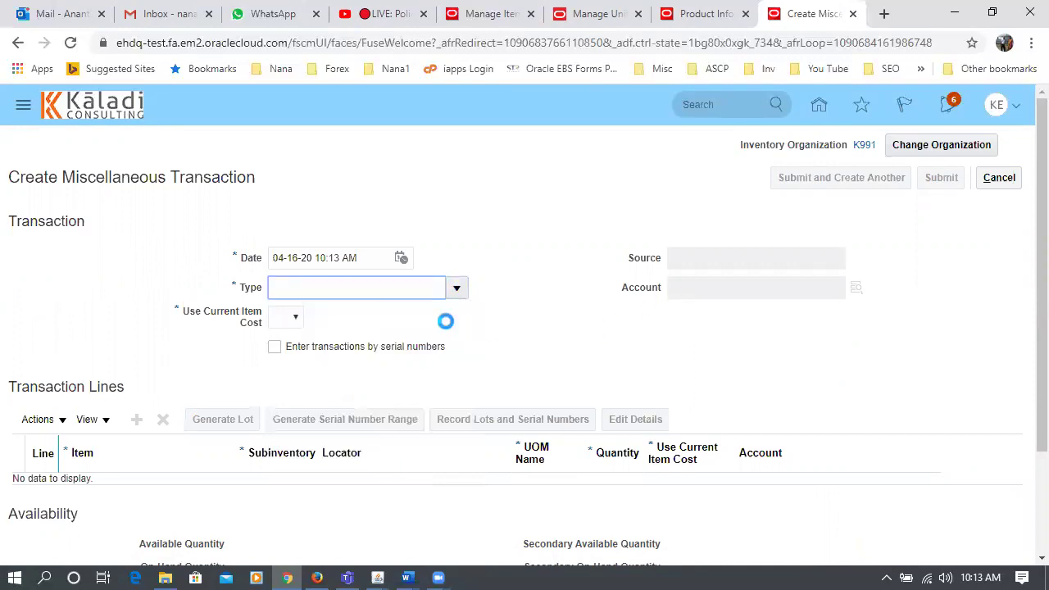
pyautogui.click(279, 326)
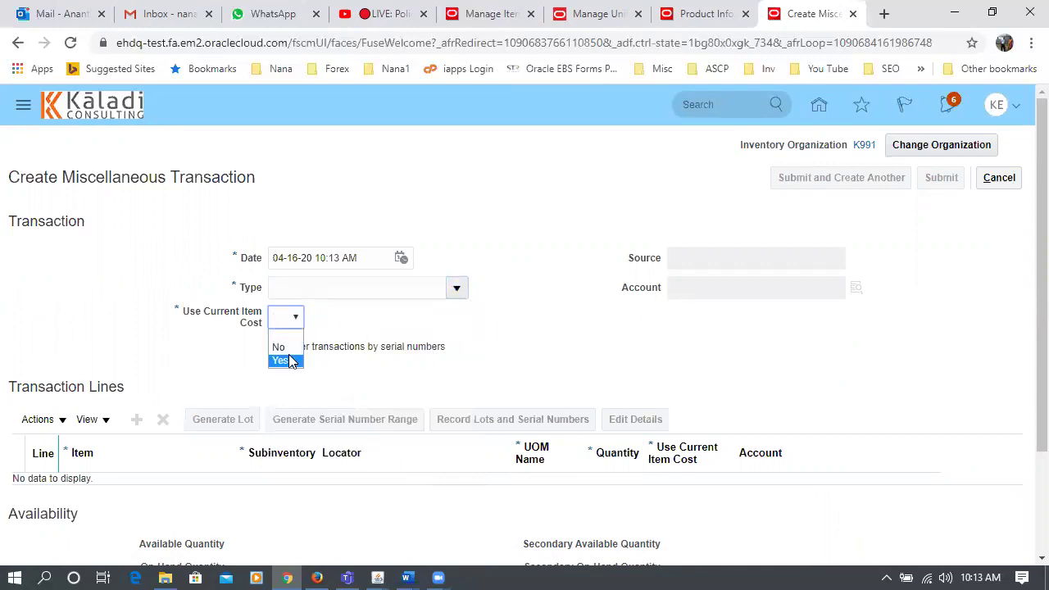
pyautogui.click(683, 288)
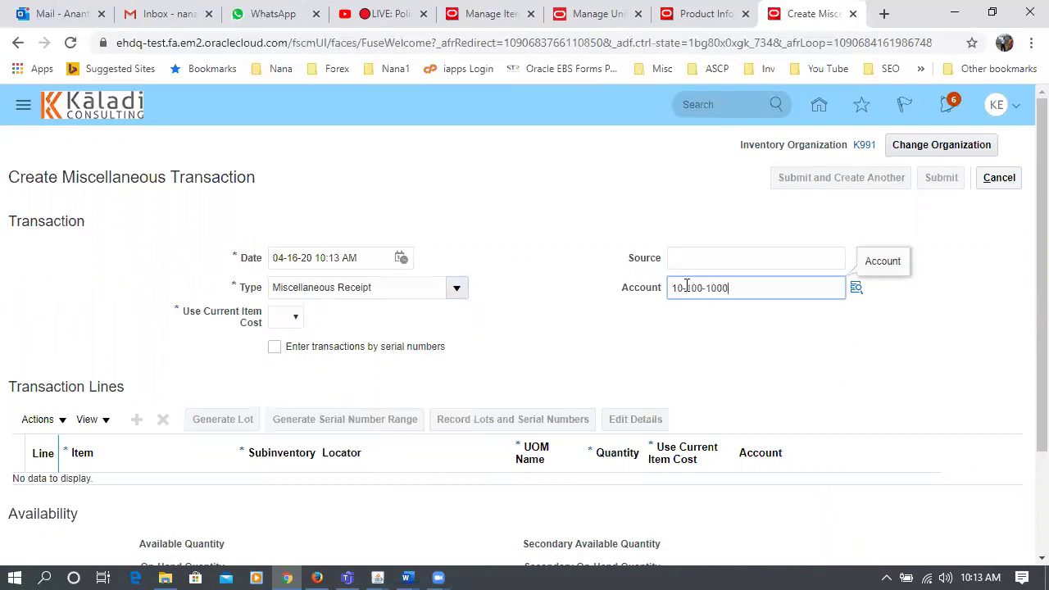
pyautogui.click(623, 363)
pyautogui.click(297, 318)
pyautogui.click(282, 358)
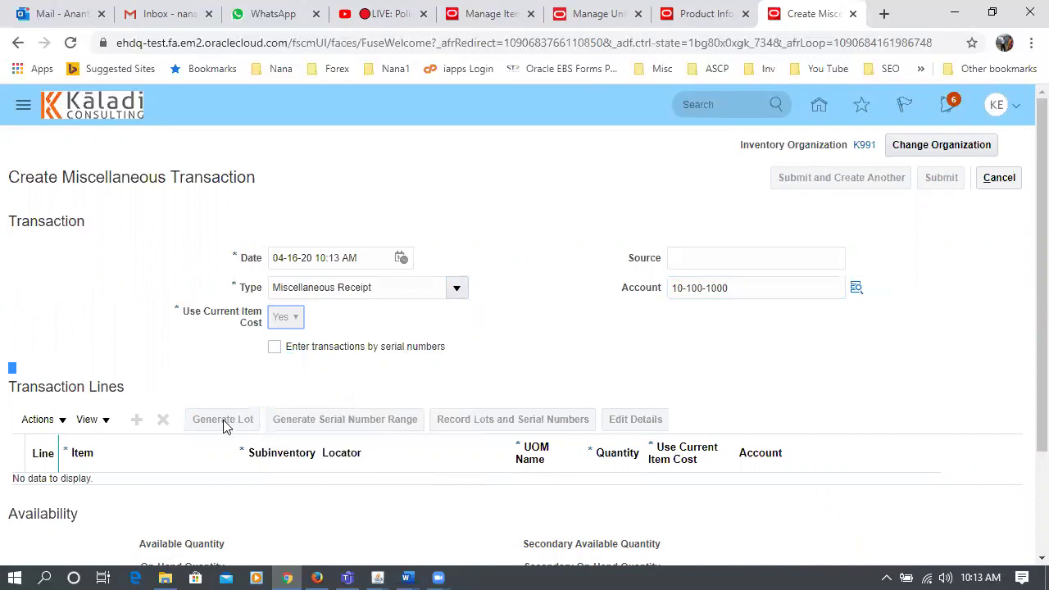
# - Add a line for k99_DUOM_1 in k991_sub1, 100 Meter1, triggering the missing-conversion error
pyautogui.click(136, 419)
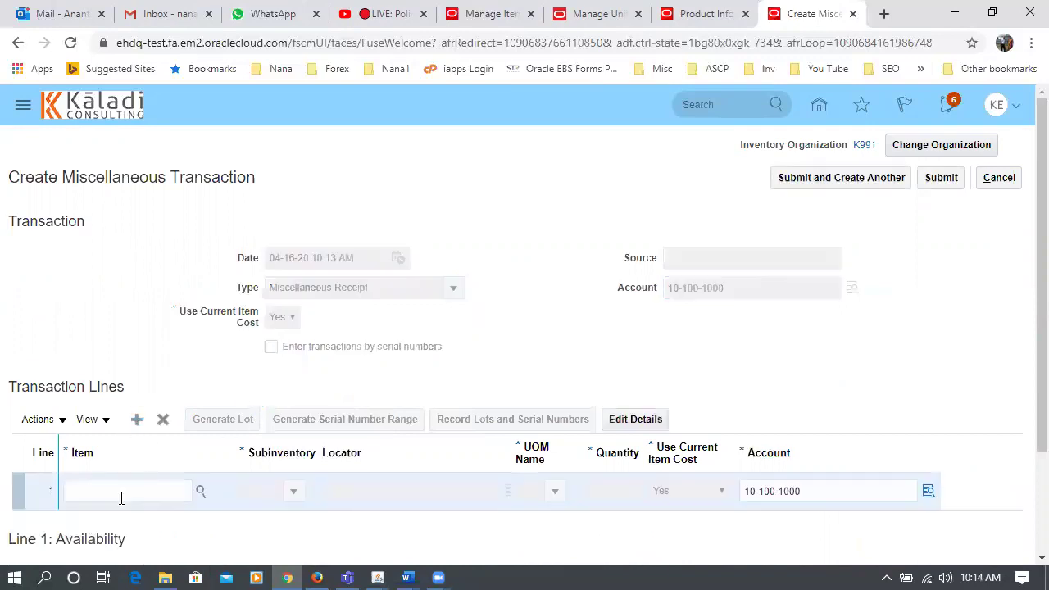
pyautogui.click(121, 494)
pyautogui.write('k99_D')
pyautogui.press('Tab')
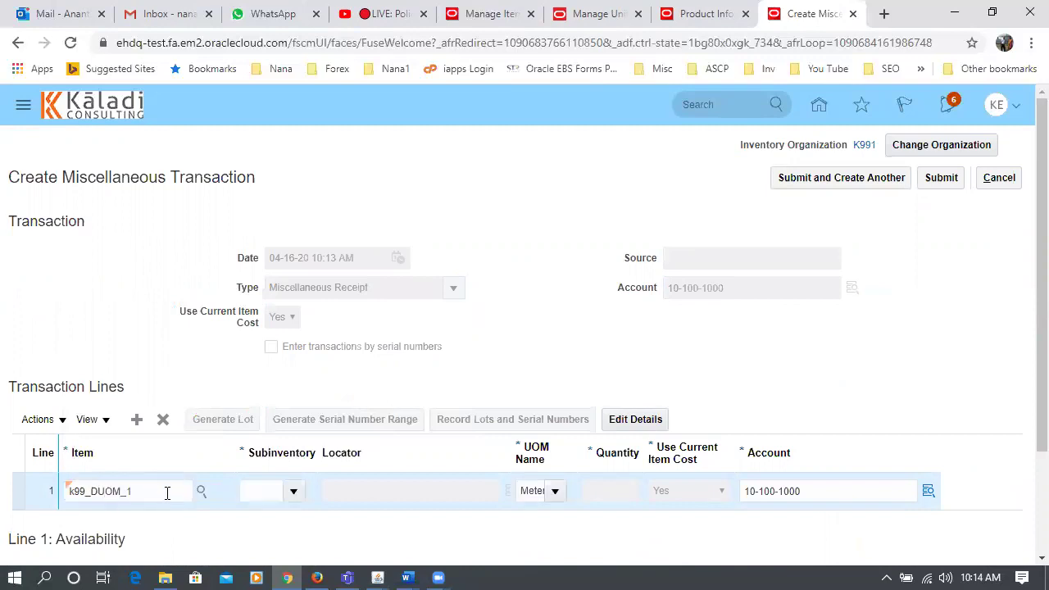
pyautogui.click(298, 490)
pyautogui.click(287, 393)
pyautogui.click(529, 490)
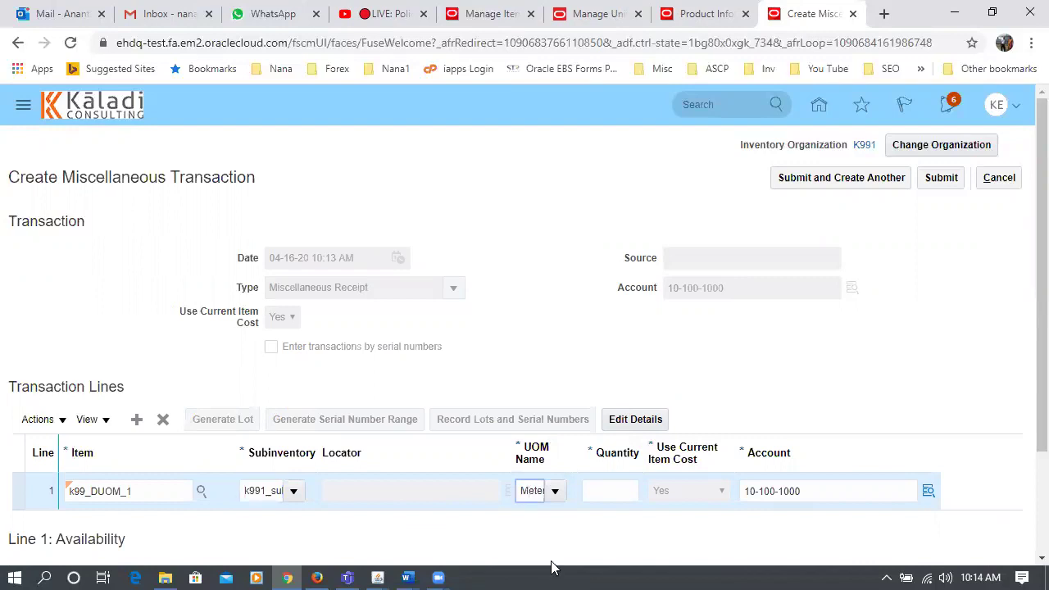
pyautogui.write('1')
pyautogui.click(626, 499)
pyautogui.write('100')
pyautogui.click(676, 352)
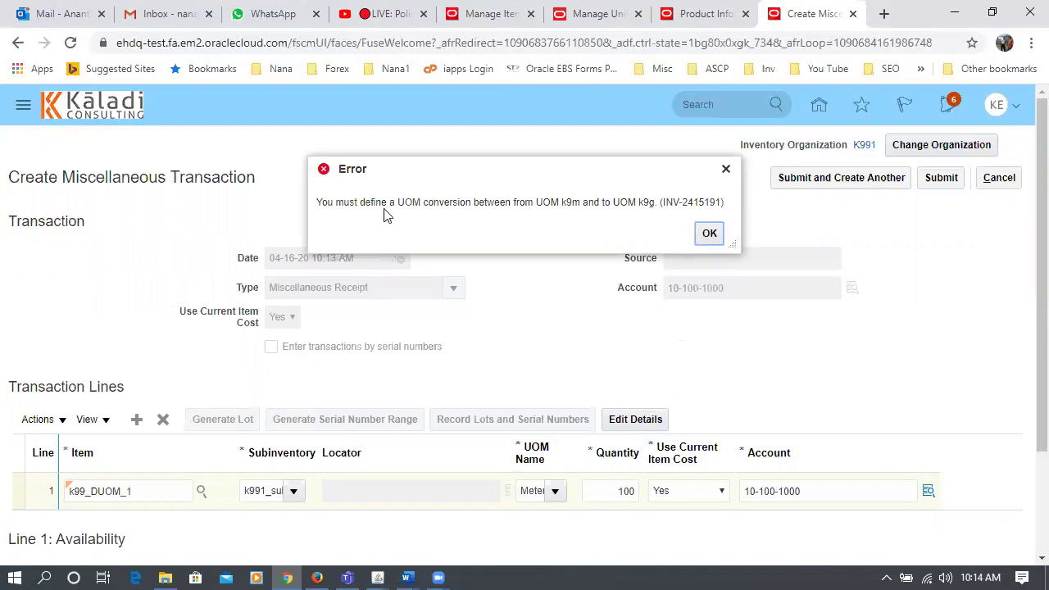
# - Highlight the k9m and k9g codes in the error, dismiss it, and return to Product Information
pyautogui.moveTo(543, 201); pyautogui.dragTo(555, 203)
pyautogui.moveTo(621, 202); pyautogui.dragTo(630, 205)
pyautogui.click(710, 233)
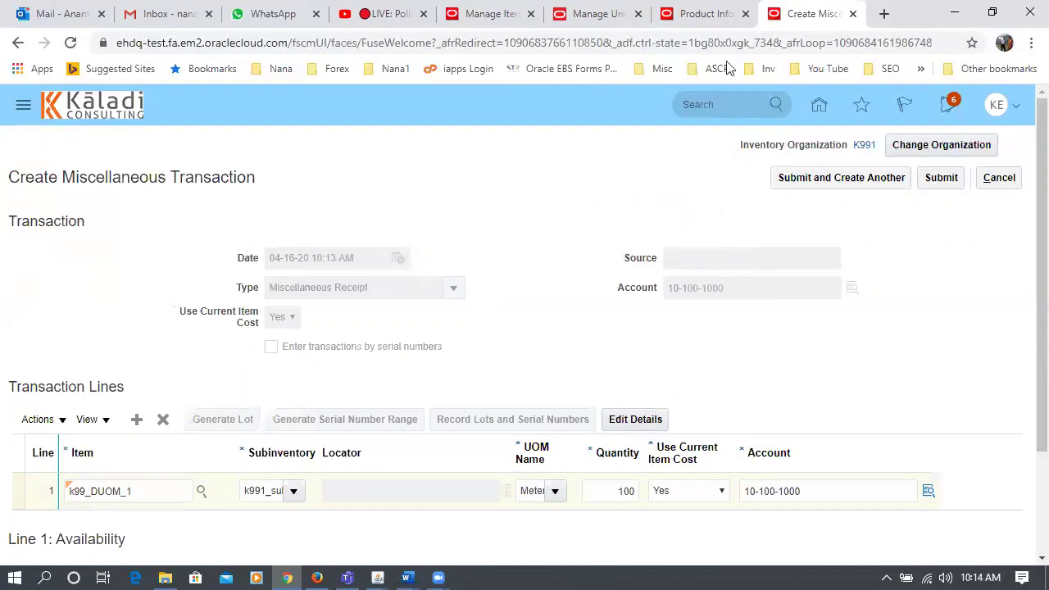
pyautogui.click(706, 14)
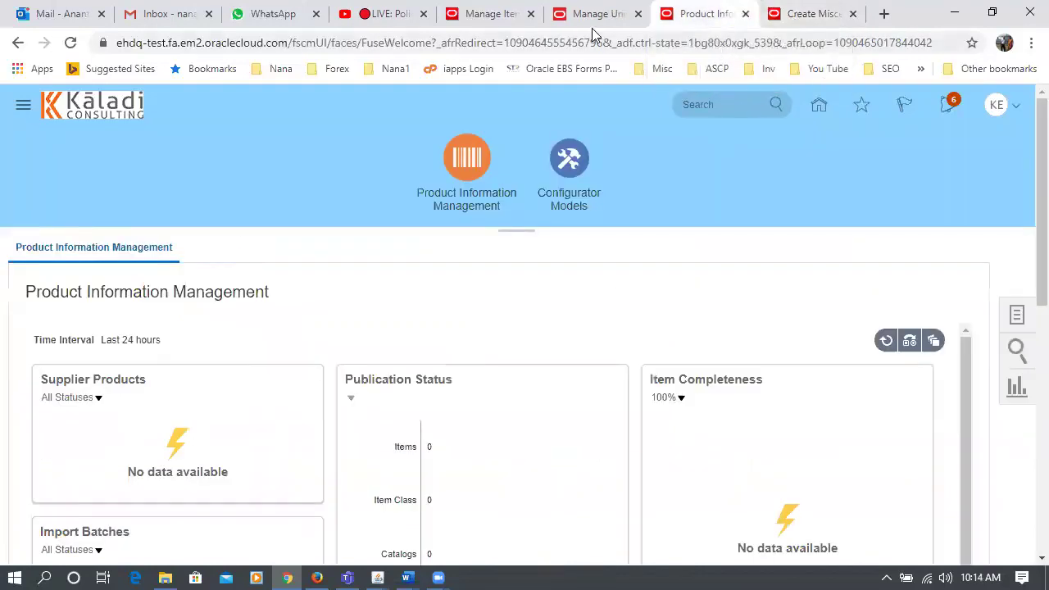
# - From Manage Units of Measure, open Manage UOM Interclass Conversions for organization K991
pyautogui.click(593, 25)
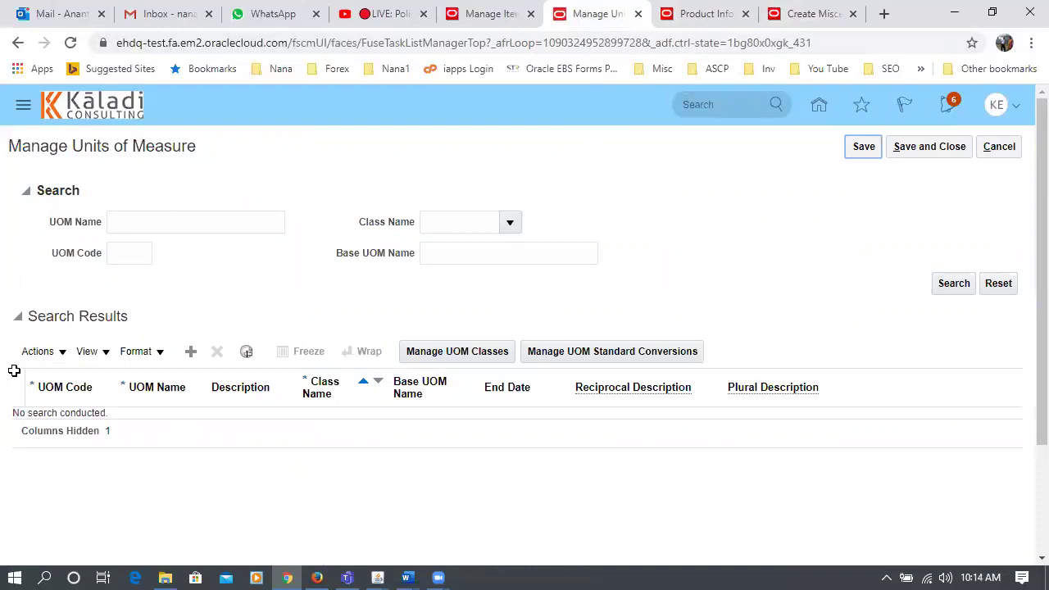
pyautogui.click(47, 352)
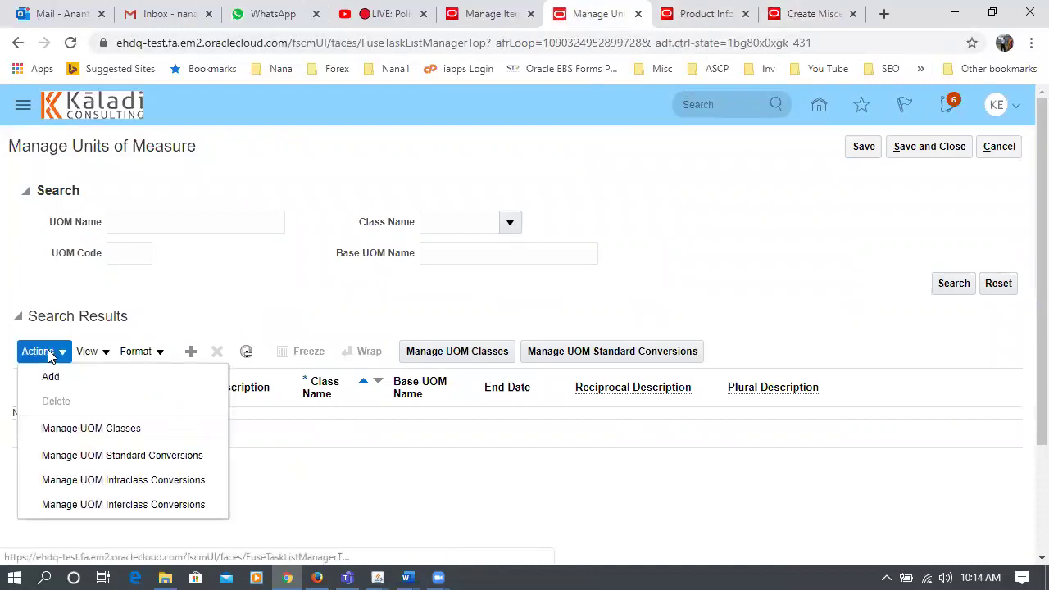
pyautogui.click(131, 505)
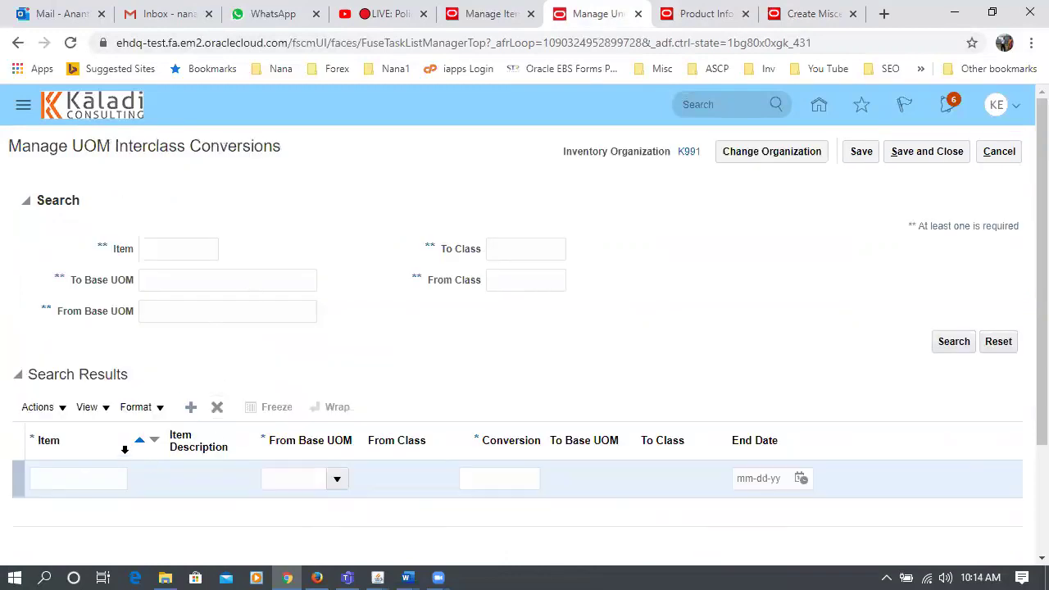
# - Add a conversion row for item k99_DUOM_1 with From Base UOM k99_grams
pyautogui.click(86, 477)
pyautogui.write('k99')
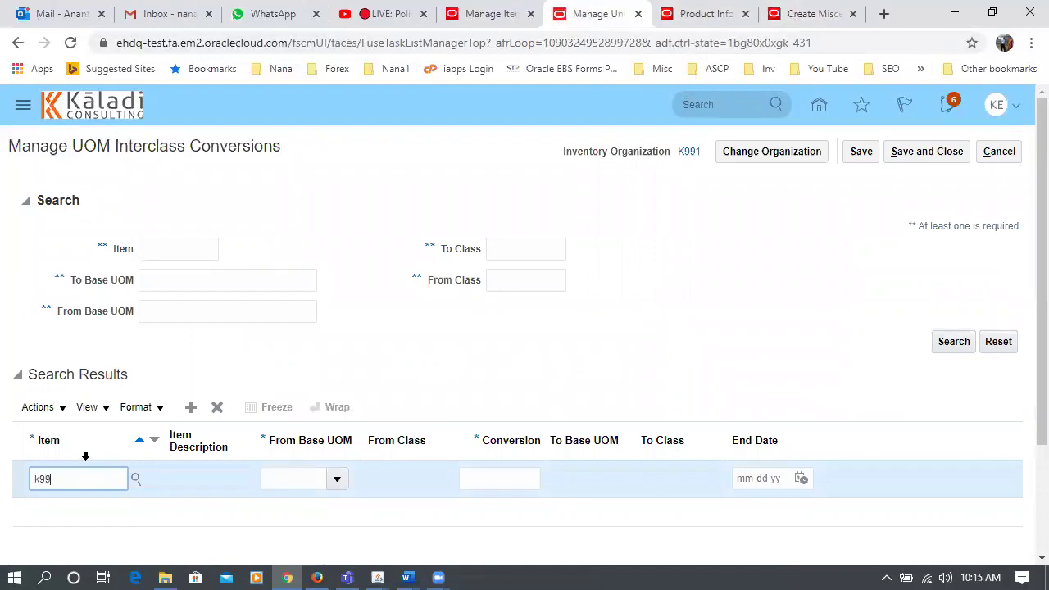
pyautogui.write('_DU')
pyautogui.press('Tab')
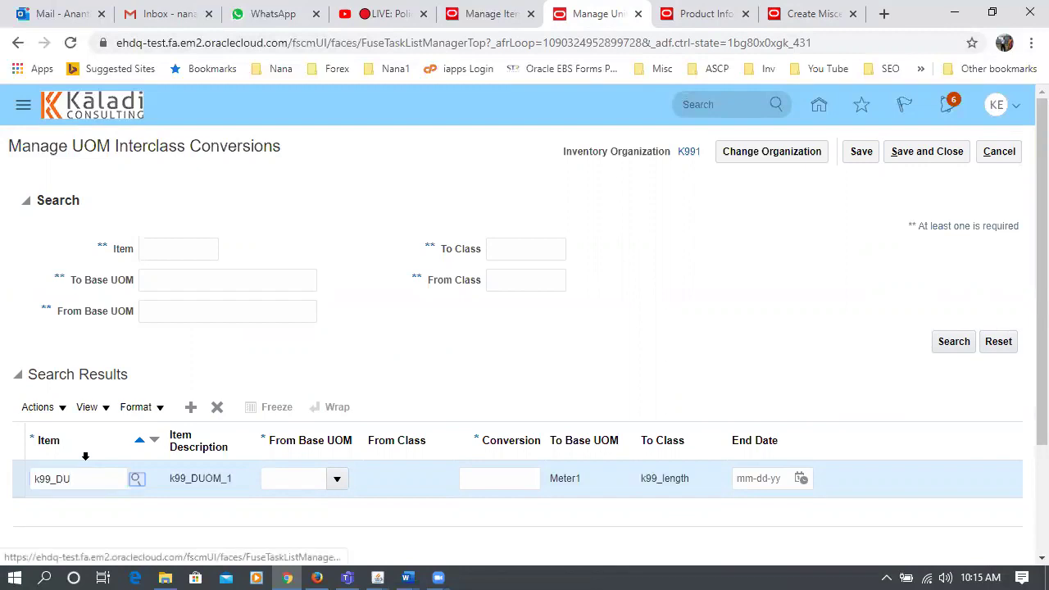
pyautogui.click(275, 479)
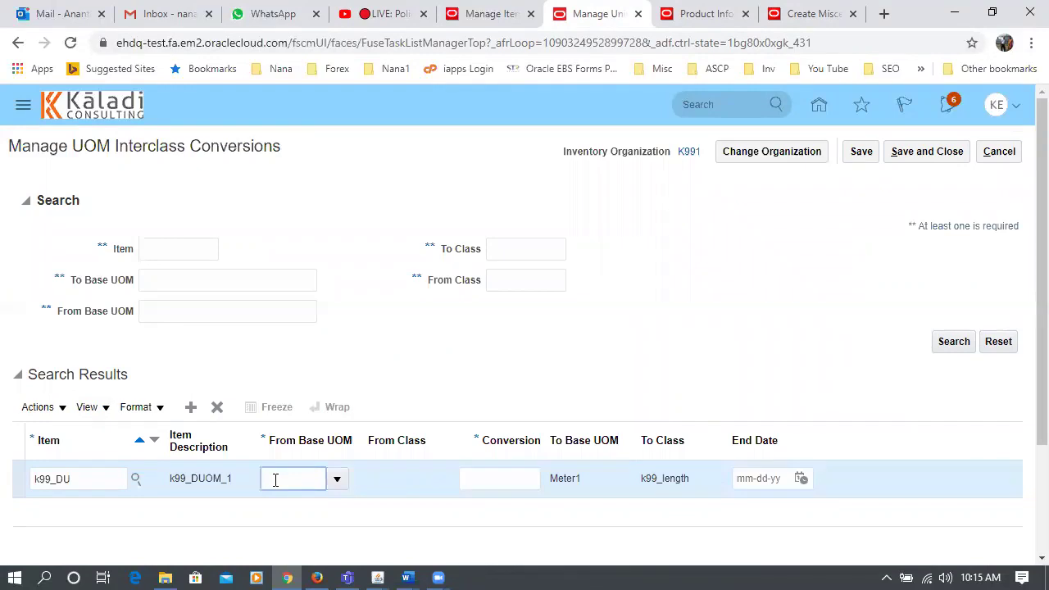
pyautogui.write('k99_g')
pyautogui.press('Tab')
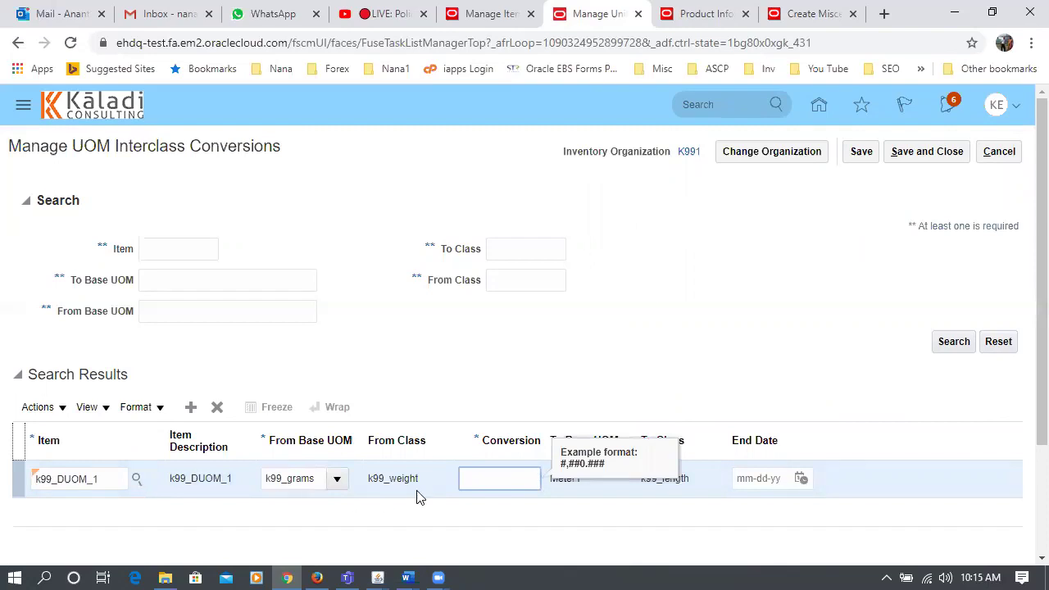
# - Enter a 0.001 conversion factor, save and close, and return to the miscellaneous transaction
pyautogui.click(483, 349)
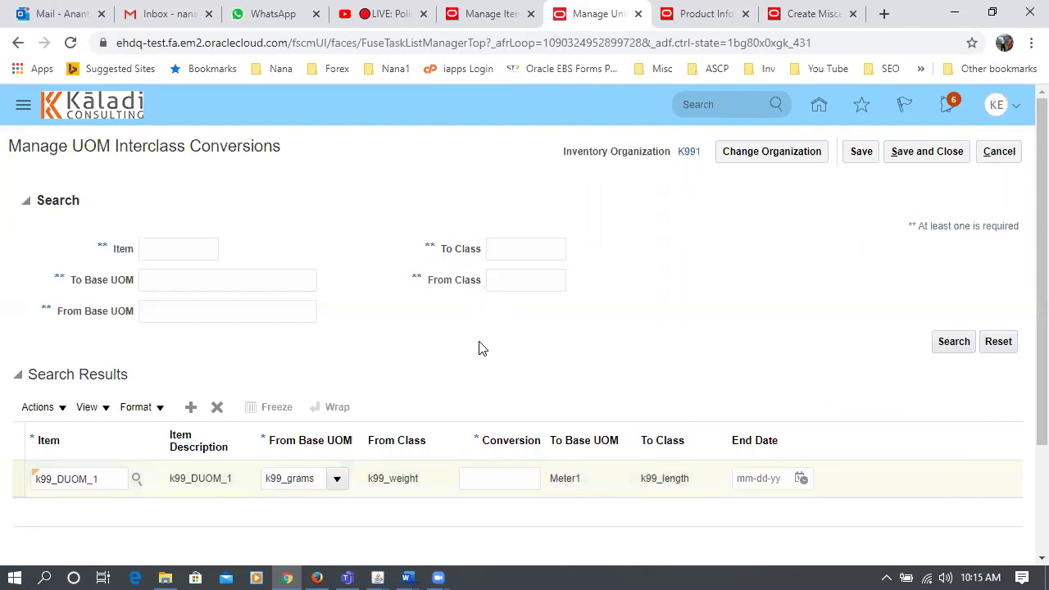
pyautogui.click(484, 478)
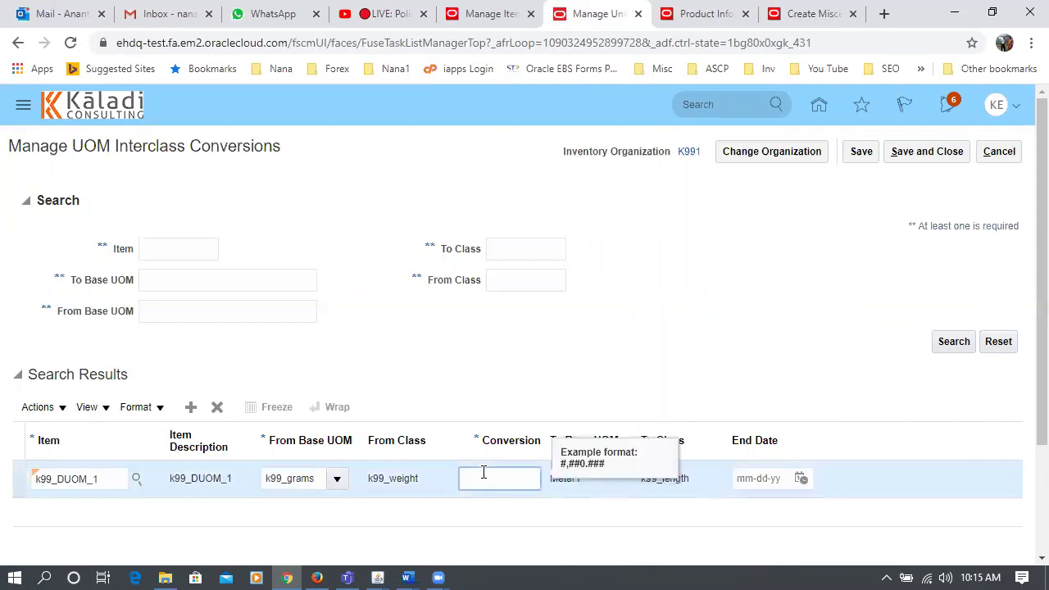
pyautogui.click(638, 328)
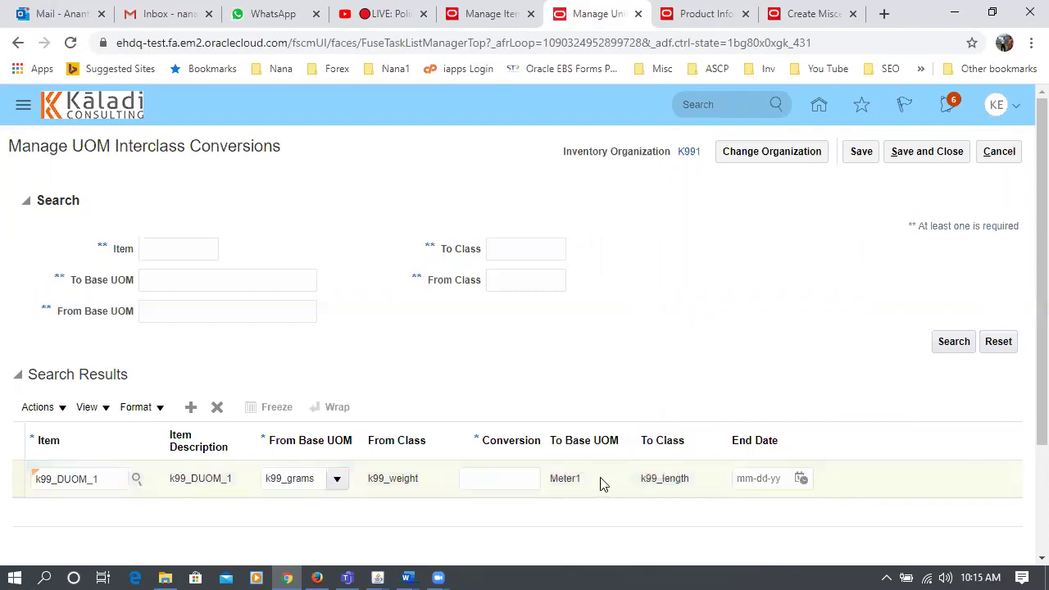
pyautogui.click(518, 480)
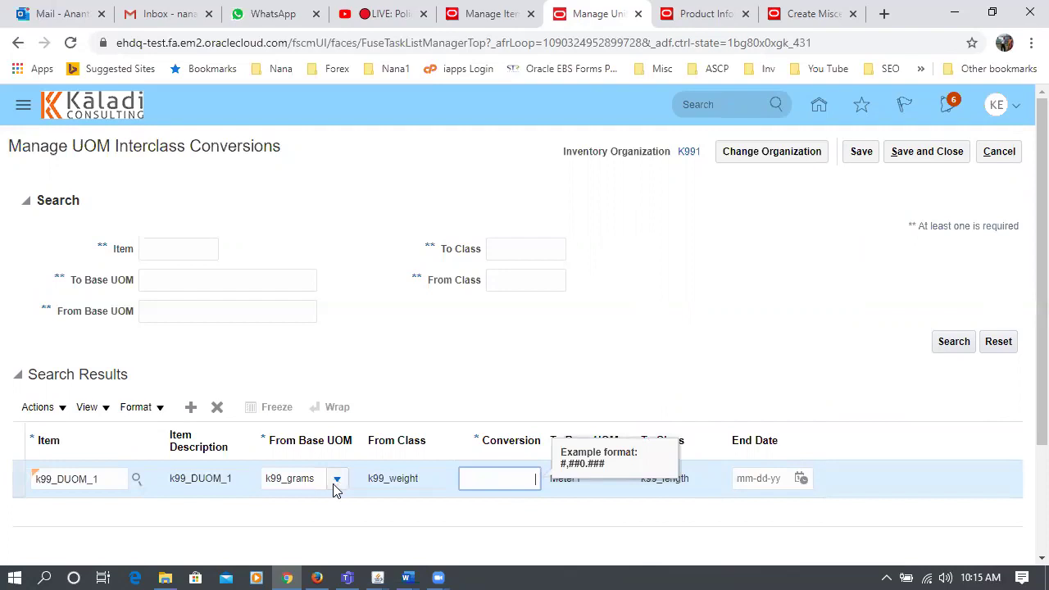
pyautogui.write('0.001')
pyautogui.press('Tab')
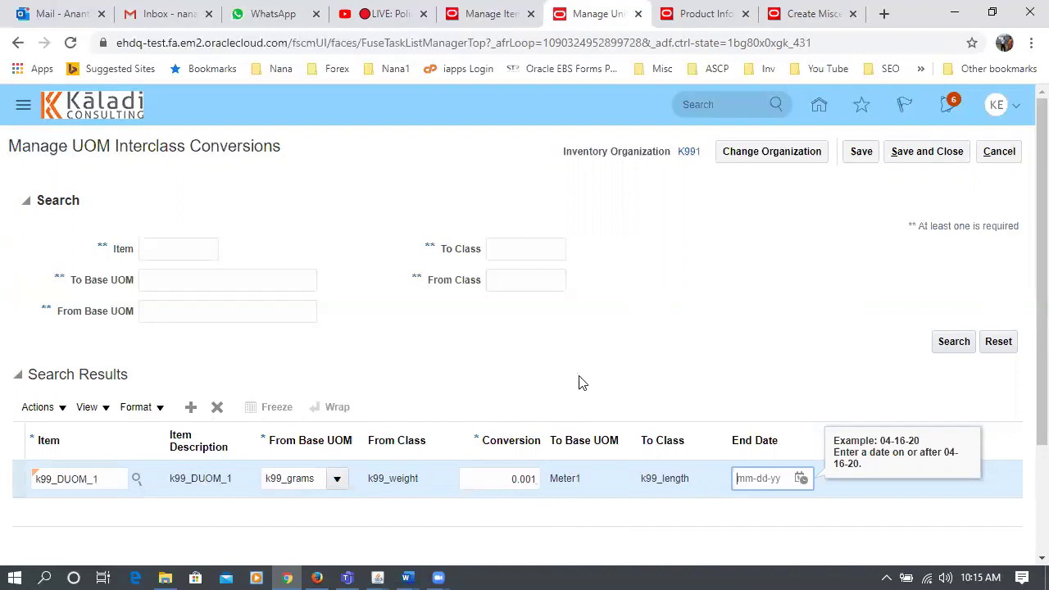
pyautogui.click(930, 152)
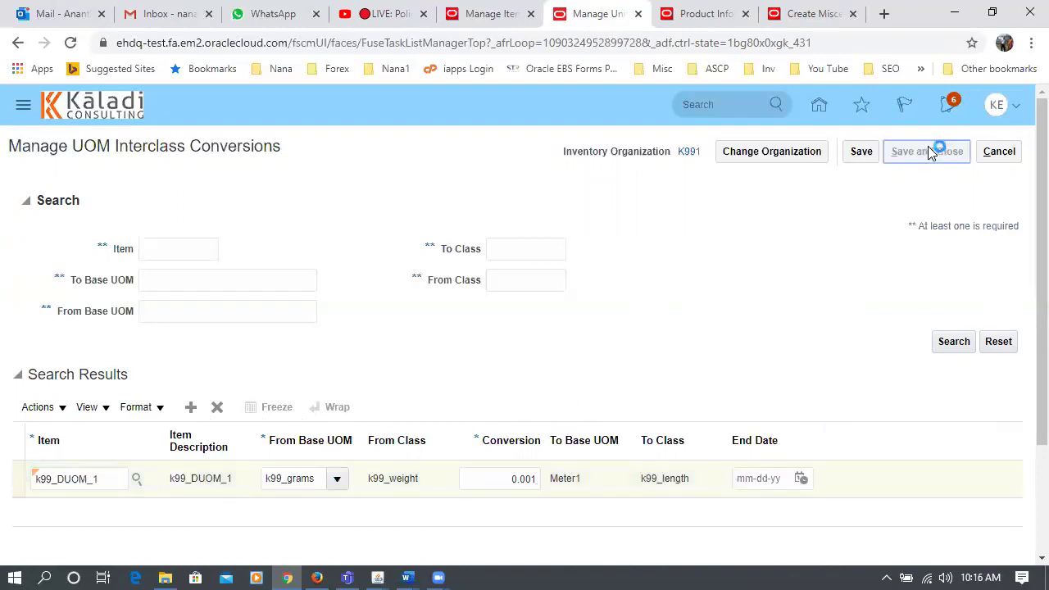
pyautogui.click(827, 14)
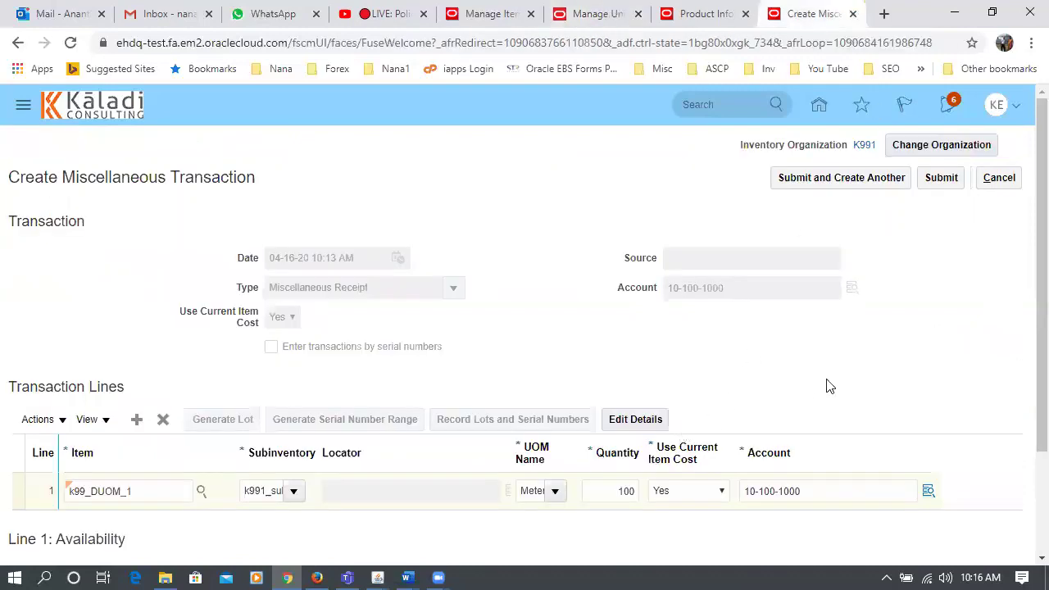
# - Change the receipt line to quantity 1 in Meter1
pyautogui.click(521, 496)
pyautogui.doubleClick(627, 492)
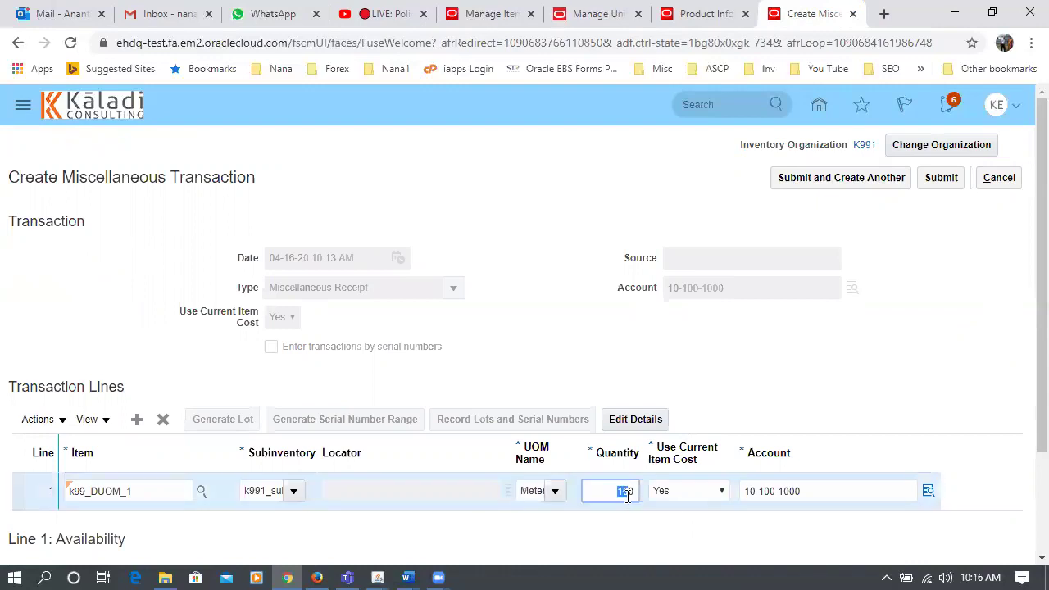
pyautogui.write('1')
pyautogui.press('Tab')
pyautogui.click(526, 491)
pyautogui.write('1')
# - Verify the line's secondary quantity is 1,000 k99_grams, then submit the receipt
pyautogui.click(635, 420)
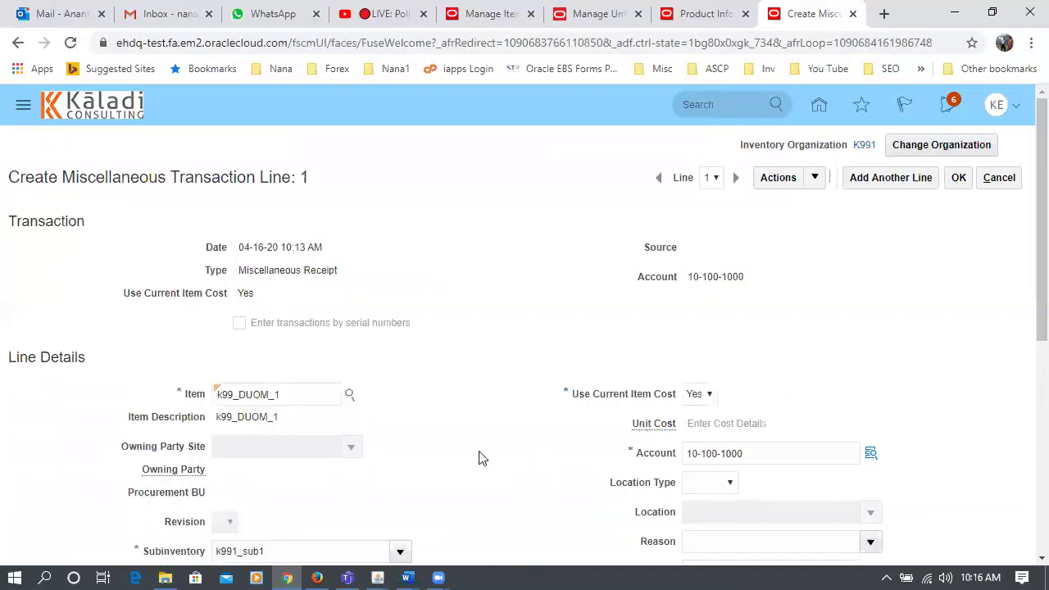
pyautogui.scroll(-1, 481, 456)
pyautogui.scroll(-3, 482, 456)
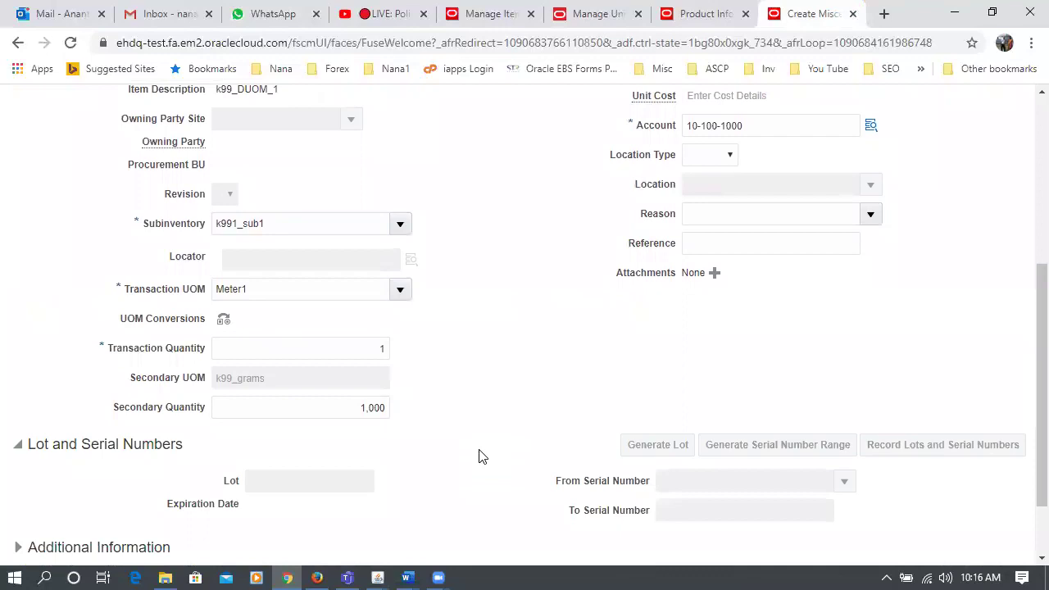
pyautogui.click(330, 406)
pyautogui.click(464, 457)
pyautogui.scroll(5, 460, 418)
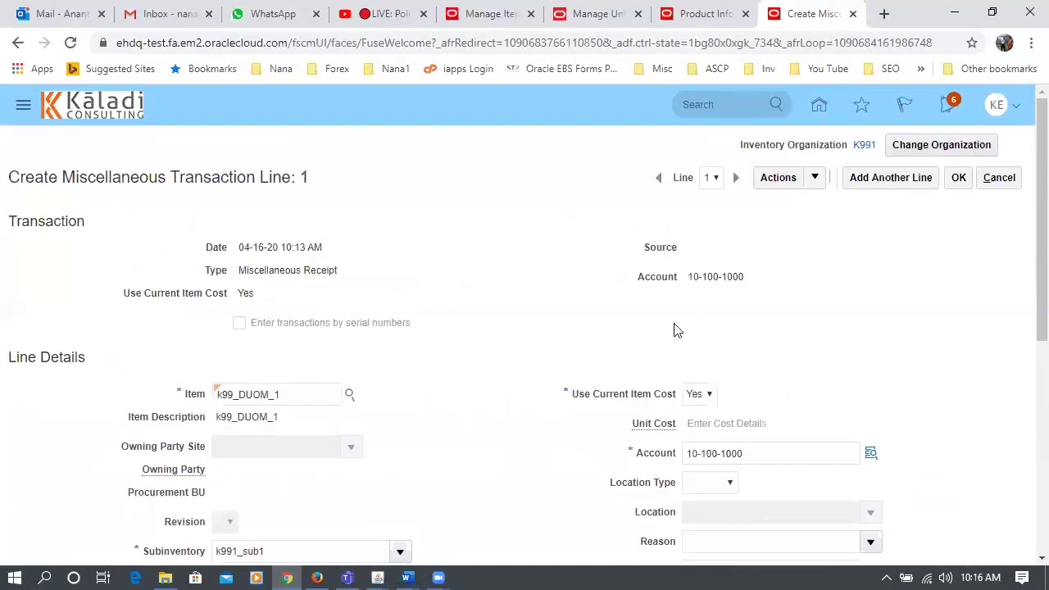
pyautogui.click(957, 178)
pyautogui.click(941, 178)
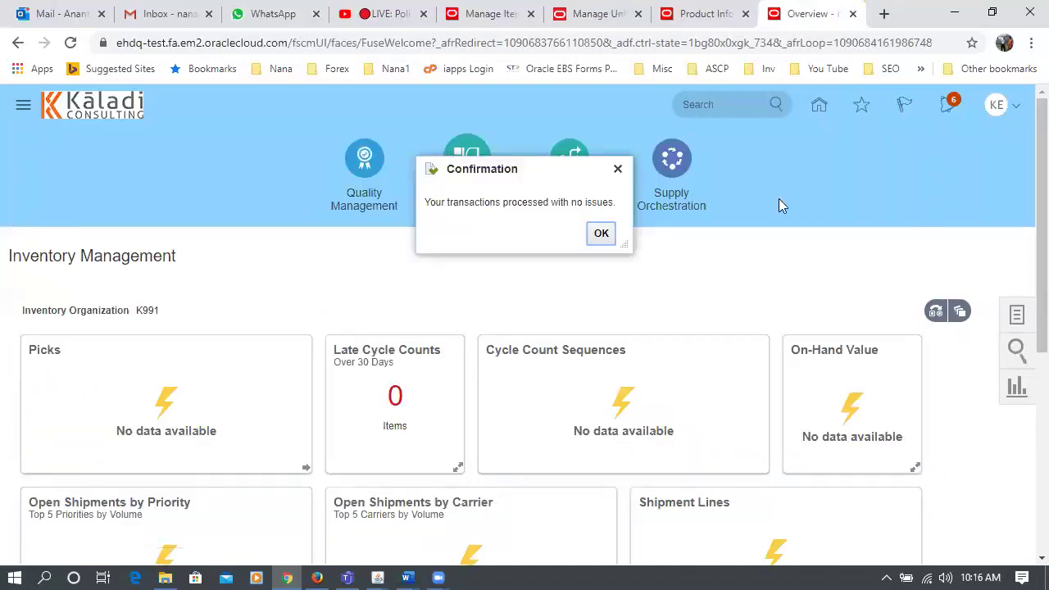
# - Search Manage Item Quantities for on-hand stock of k99_DUOM_1
pyautogui.click(599, 235)
pyautogui.click(701, 28)
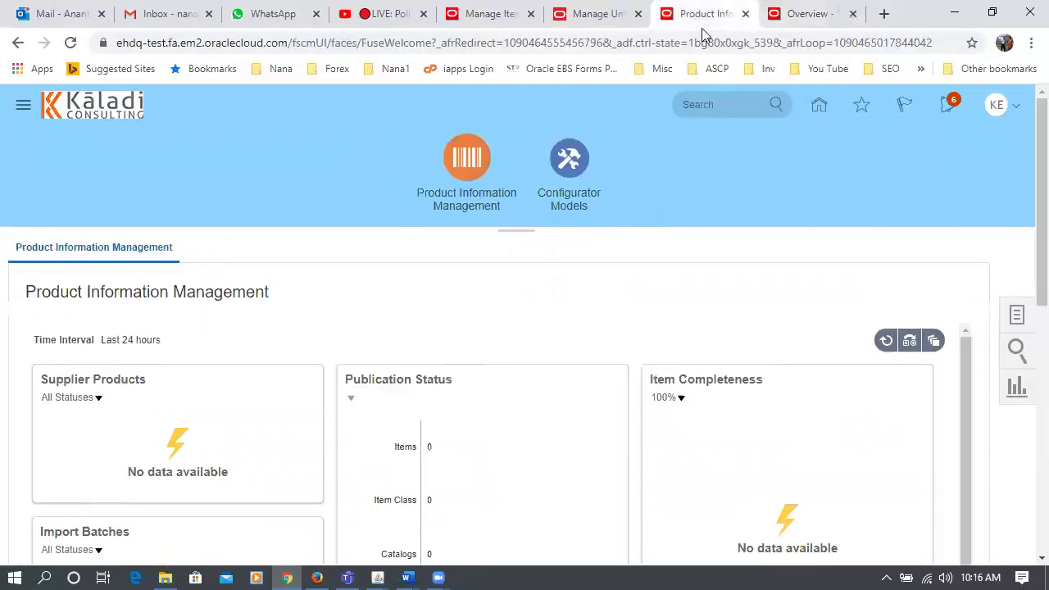
pyautogui.click(807, 14)
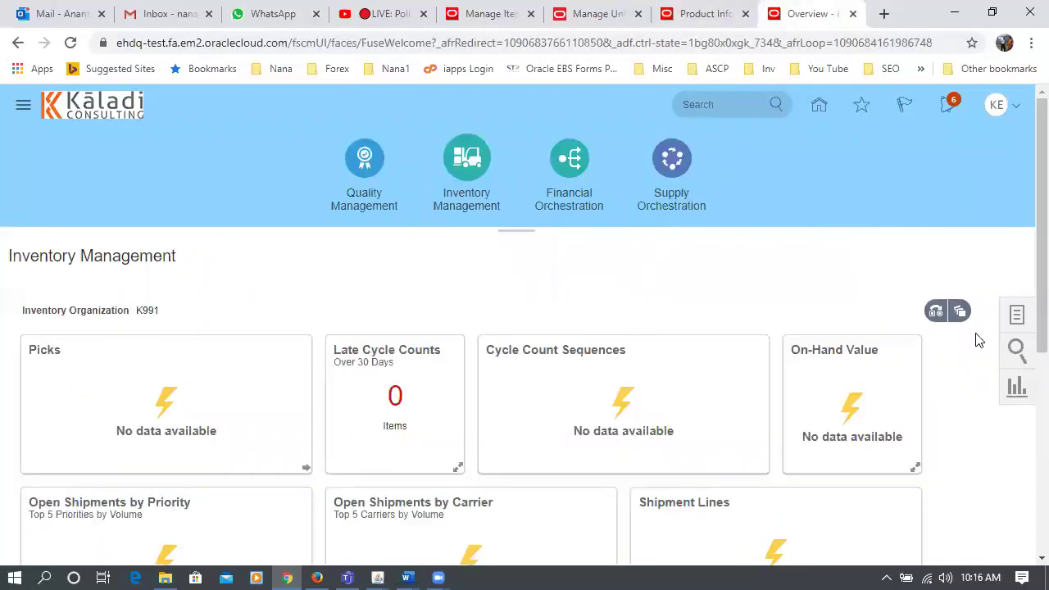
pyautogui.click(1016, 315)
pyautogui.click(753, 284)
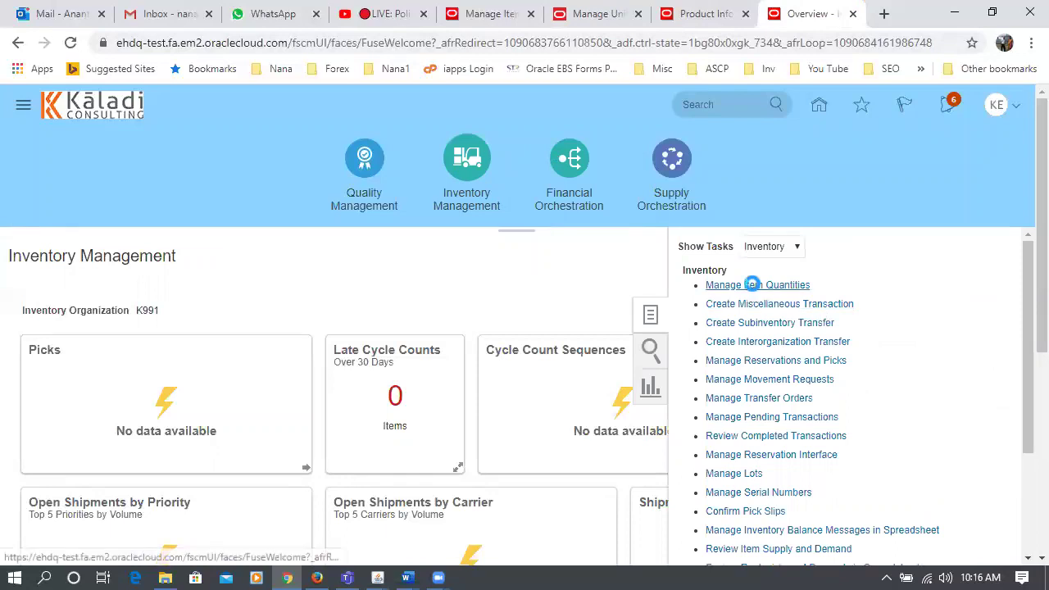
pyautogui.click(205, 272)
pyautogui.write('k99_DU')
pyautogui.press('Tab')
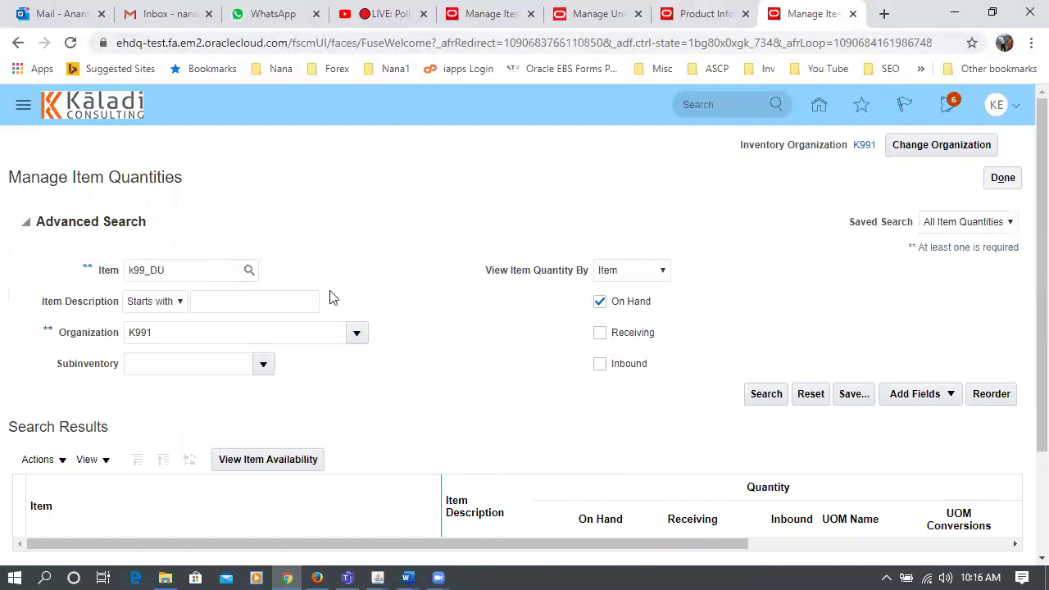
pyautogui.click(753, 396)
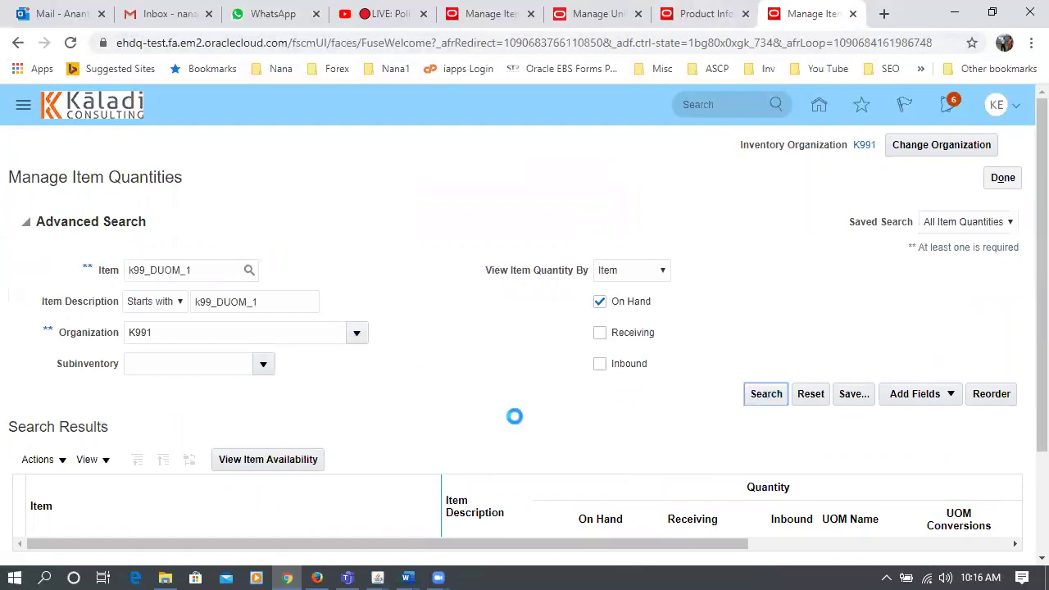
# - Review the 1 Meter1 / 1,000 k99_grams result and its UOM conversions, then return to Product Information
pyautogui.moveTo(530, 448); pyautogui.dragTo(726, 464)
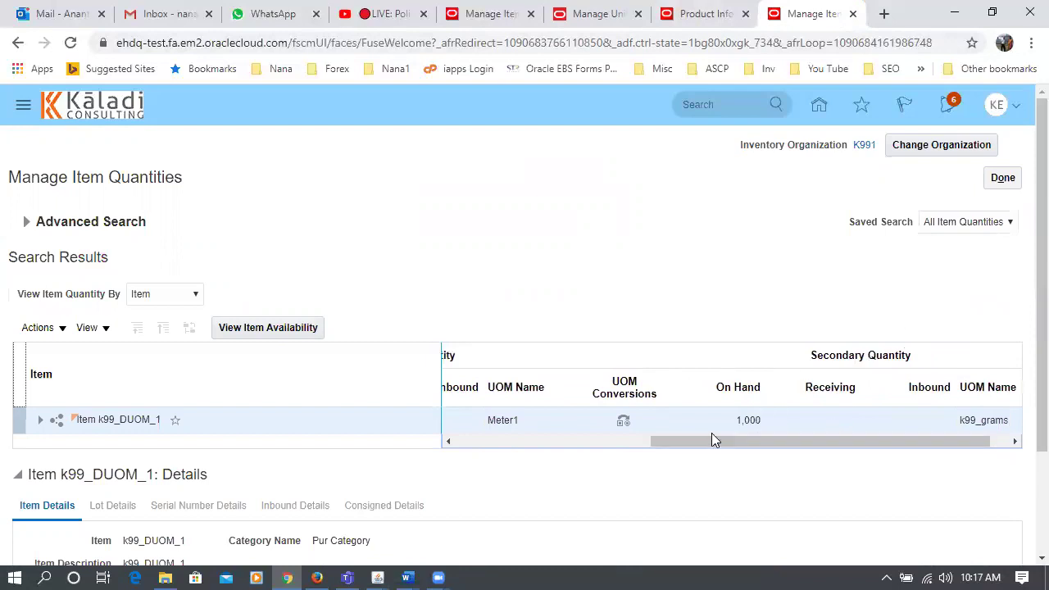
pyautogui.moveTo(744, 449); pyautogui.dragTo(643, 475)
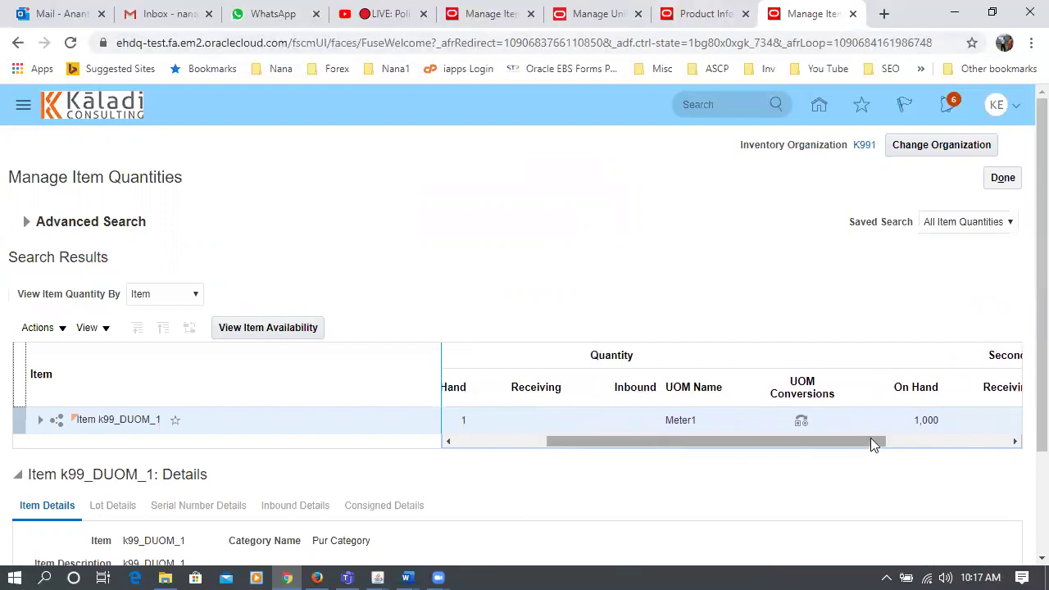
pyautogui.moveTo(689, 446); pyautogui.dragTo(589, 474)
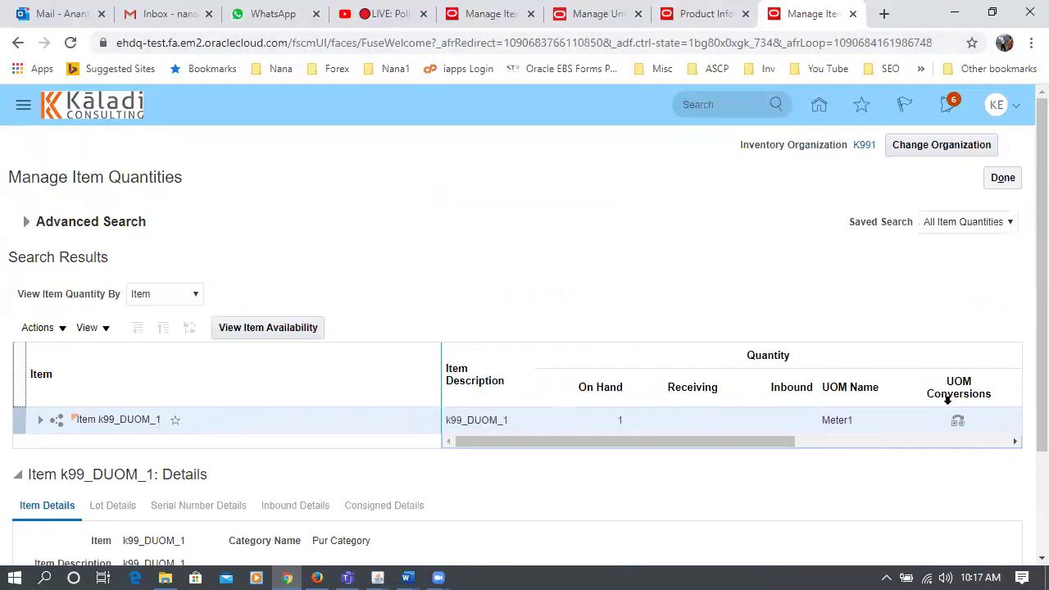
pyautogui.moveTo(724, 442); pyautogui.dragTo(773, 468)
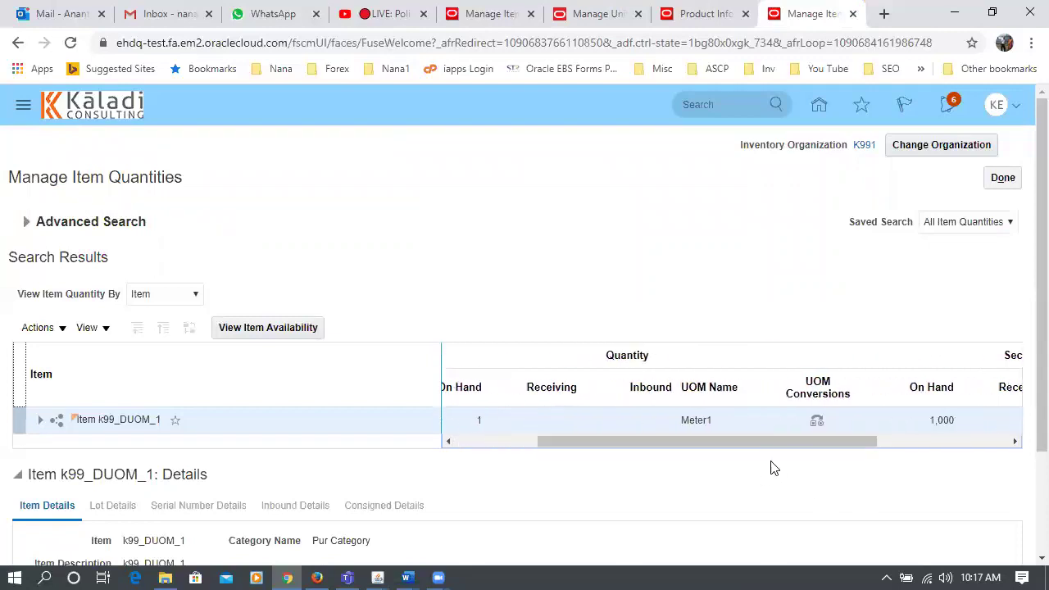
pyautogui.click(816, 424)
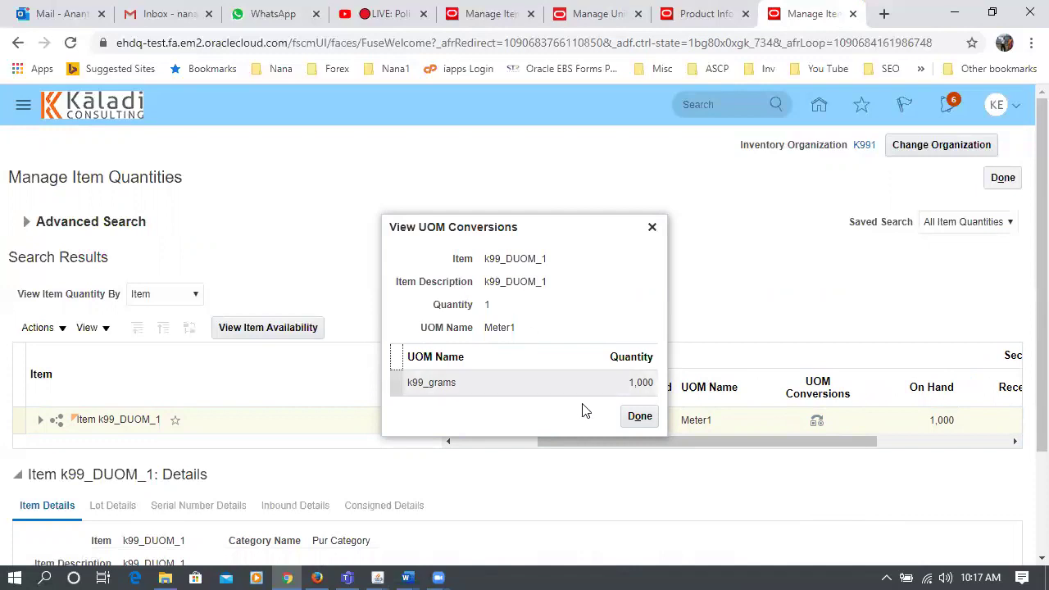
pyautogui.click(641, 418)
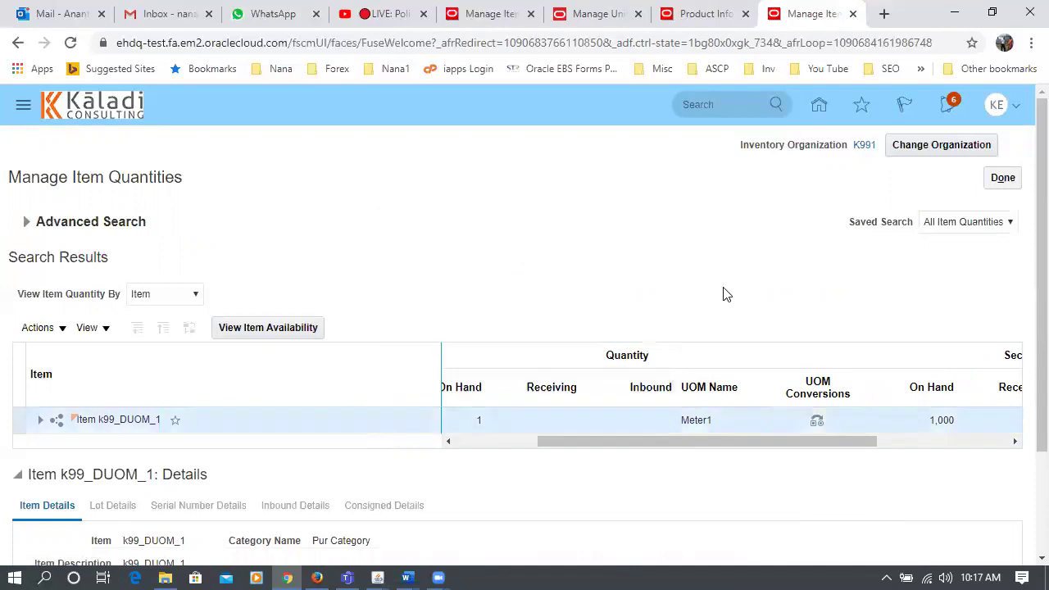
pyautogui.moveTo(559, 442); pyautogui.dragTo(432, 480)
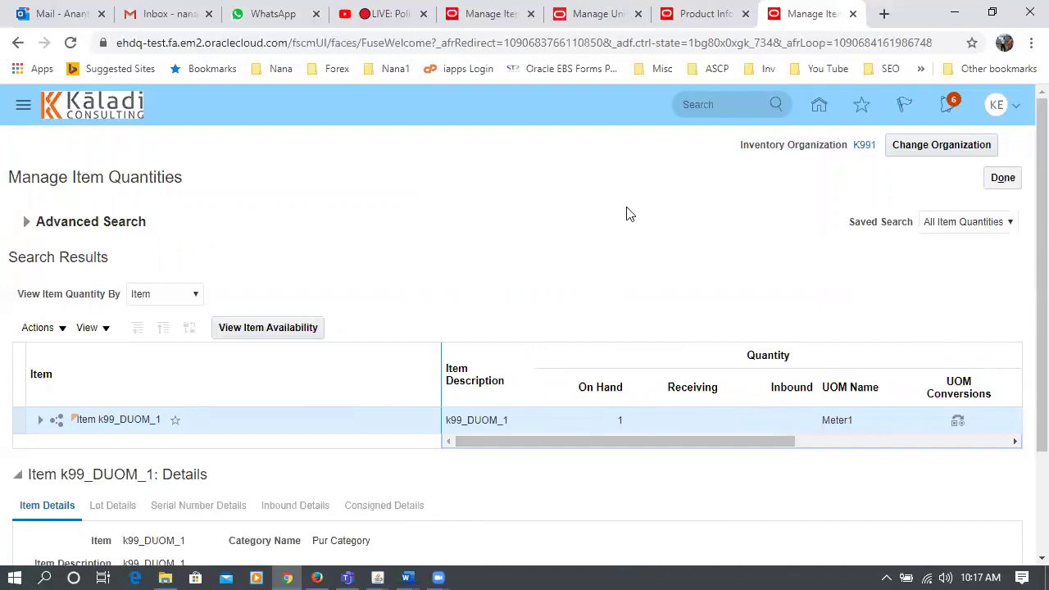
pyautogui.click(674, 28)
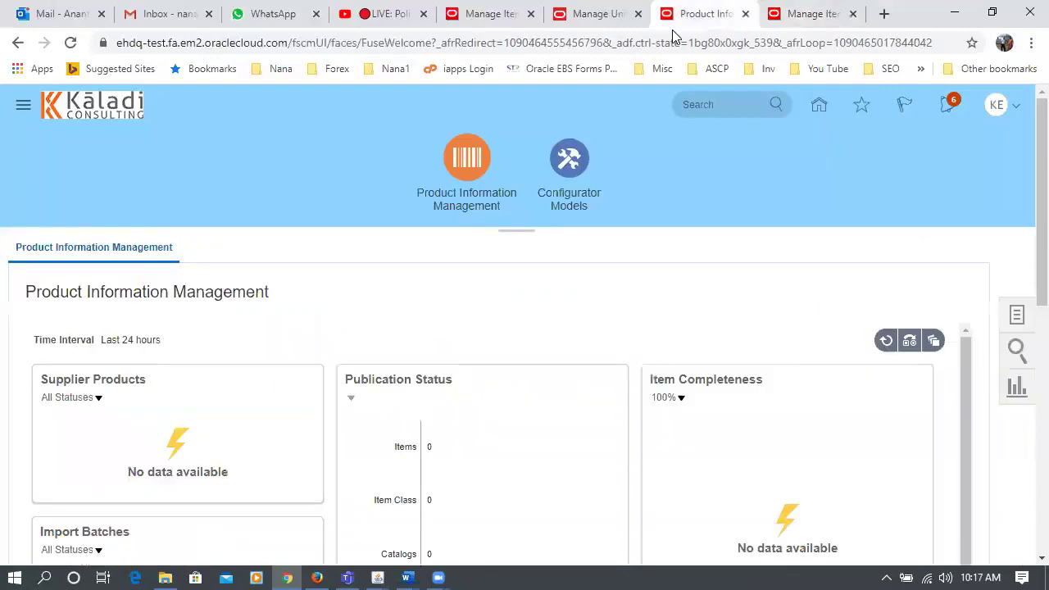
# - Start a new item in organization K99_MASTER with item class Root Item Class
pyautogui.click(1018, 320)
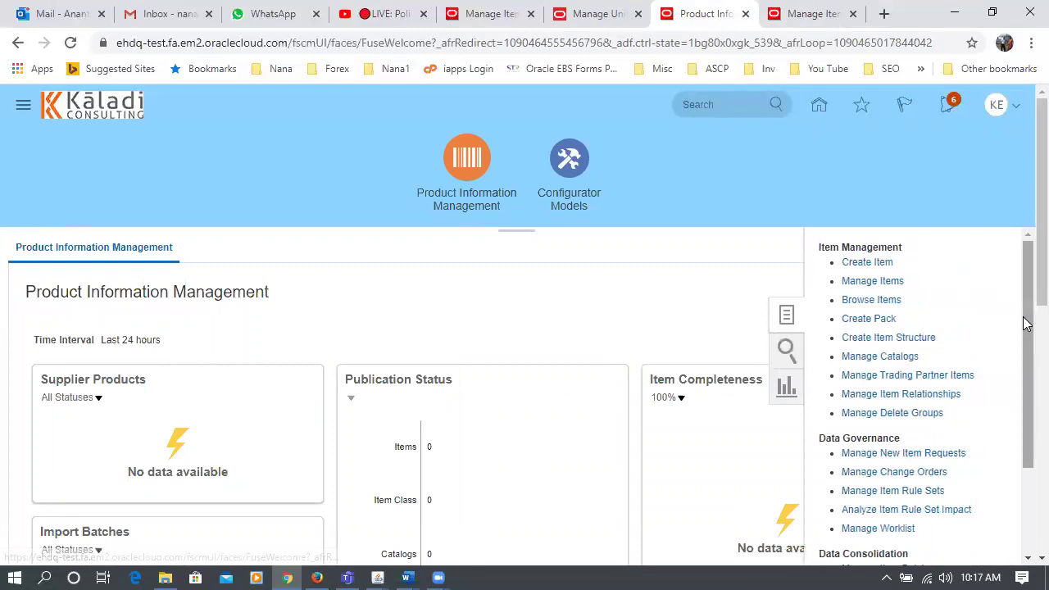
pyautogui.click(858, 263)
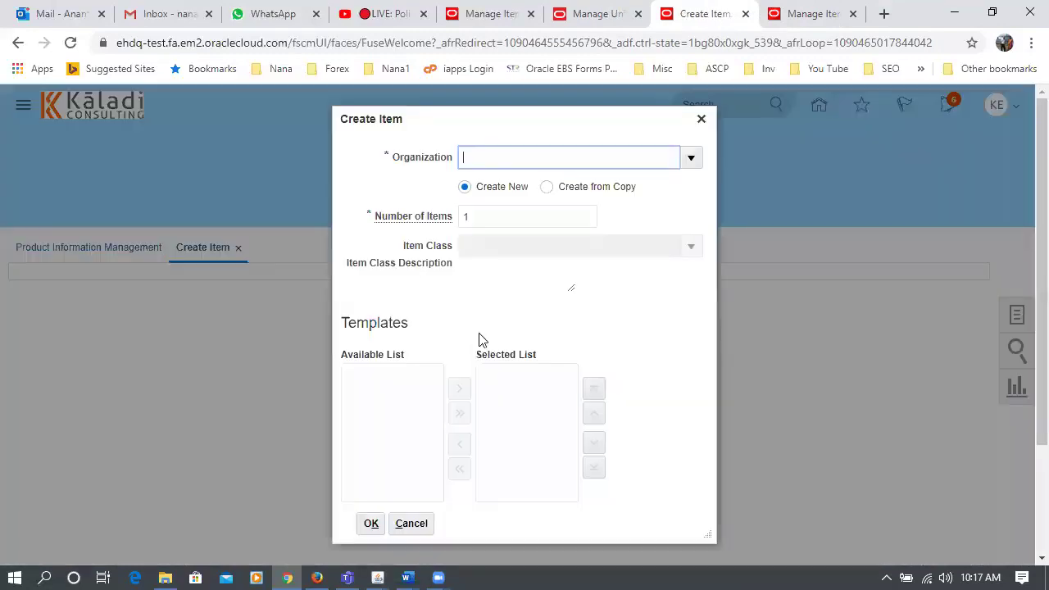
pyautogui.write('k99')
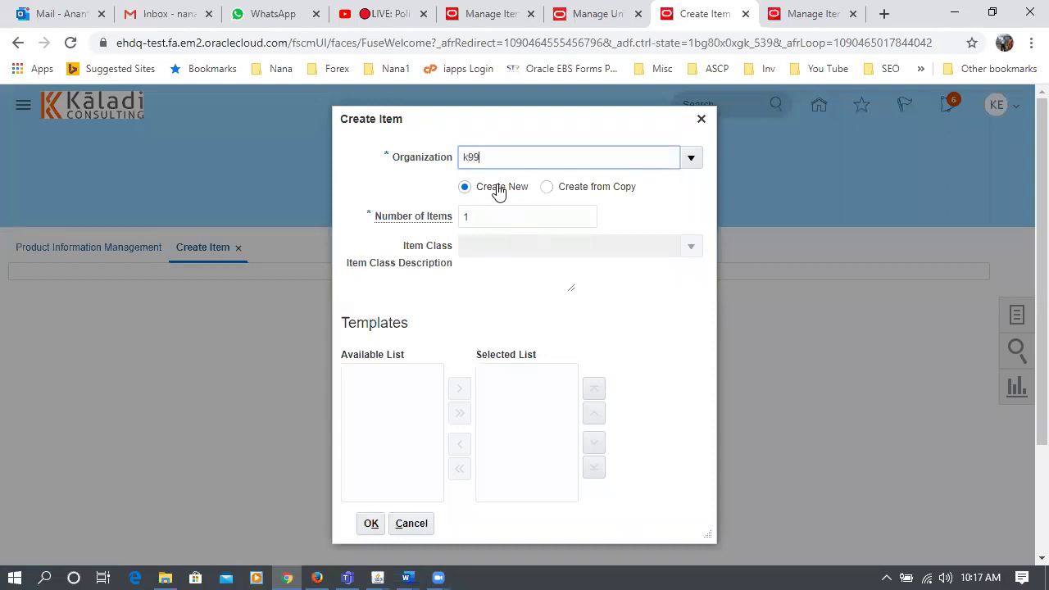
pyautogui.click(501, 215)
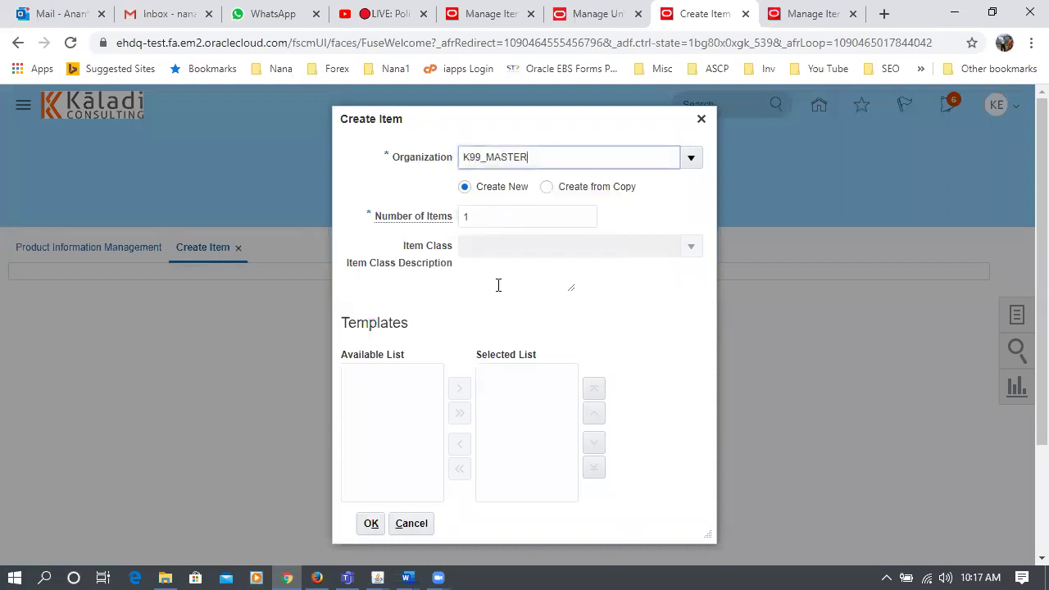
pyautogui.click(488, 247)
pyautogui.write('root')
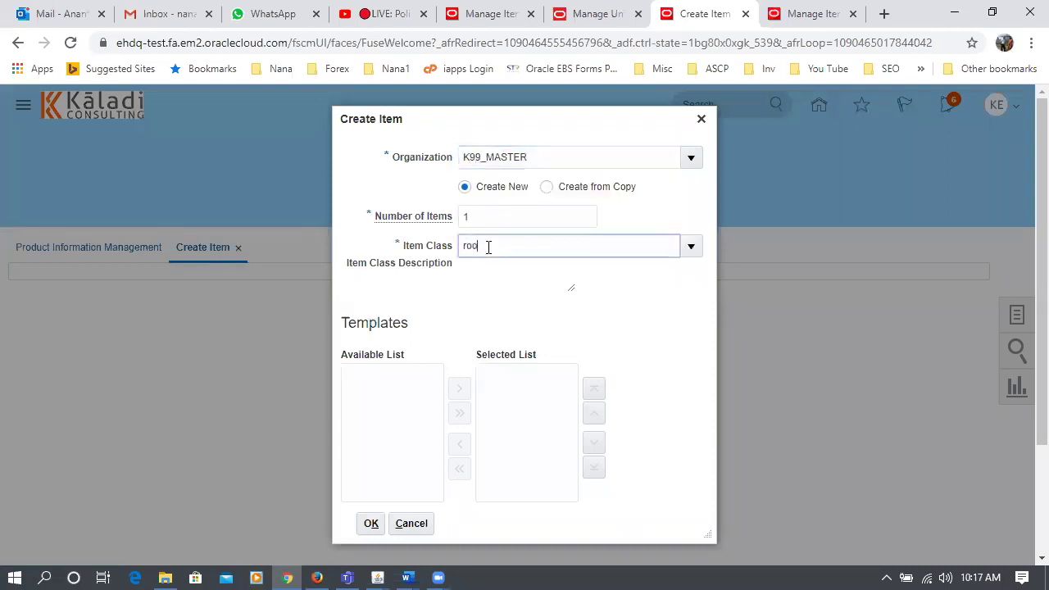
pyautogui.click(494, 271)
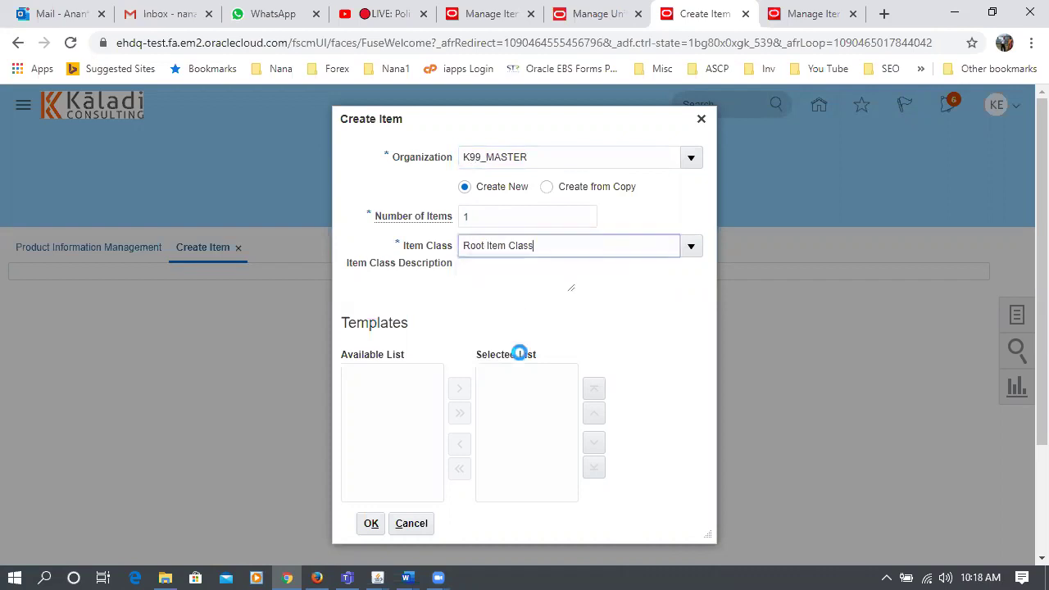
pyautogui.click(304, 527)
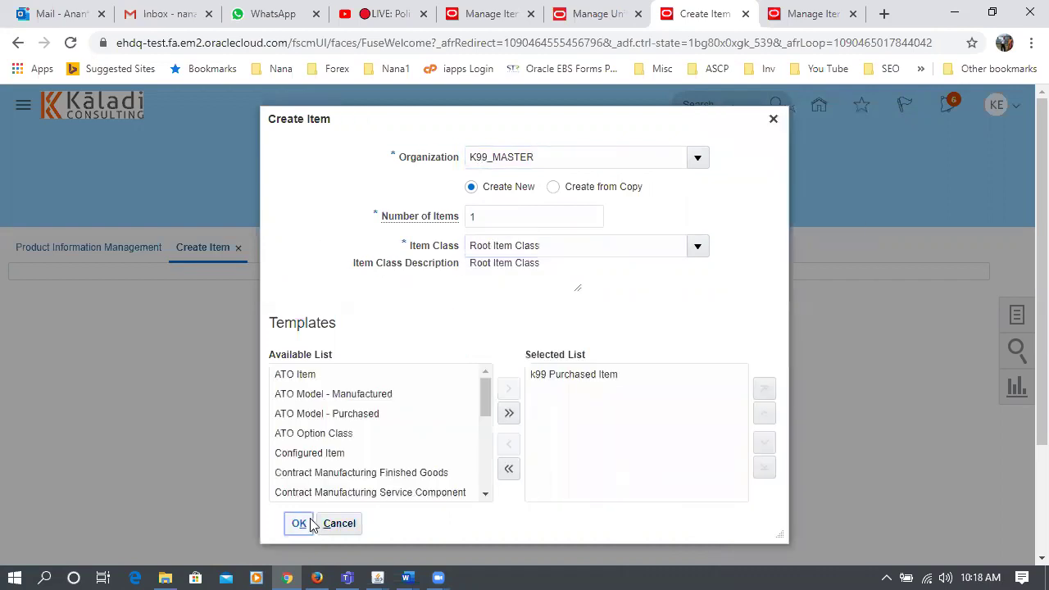
# - Accept the redeploy warning and set item name and description to k99_DUOM_2
pyautogui.click(263, 366)
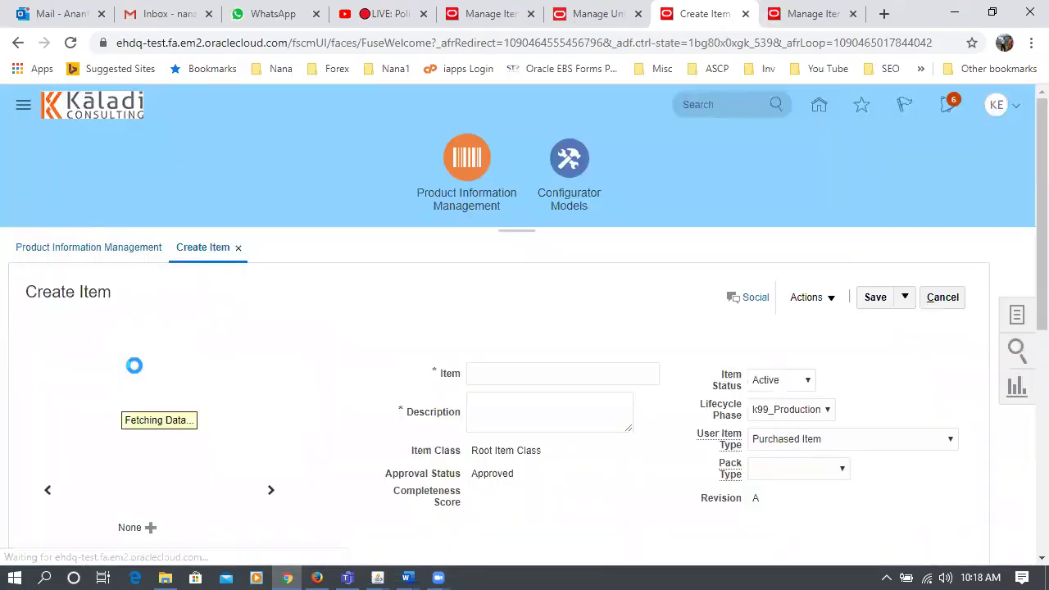
pyautogui.scroll(-3, 144, 367)
pyautogui.click(507, 121)
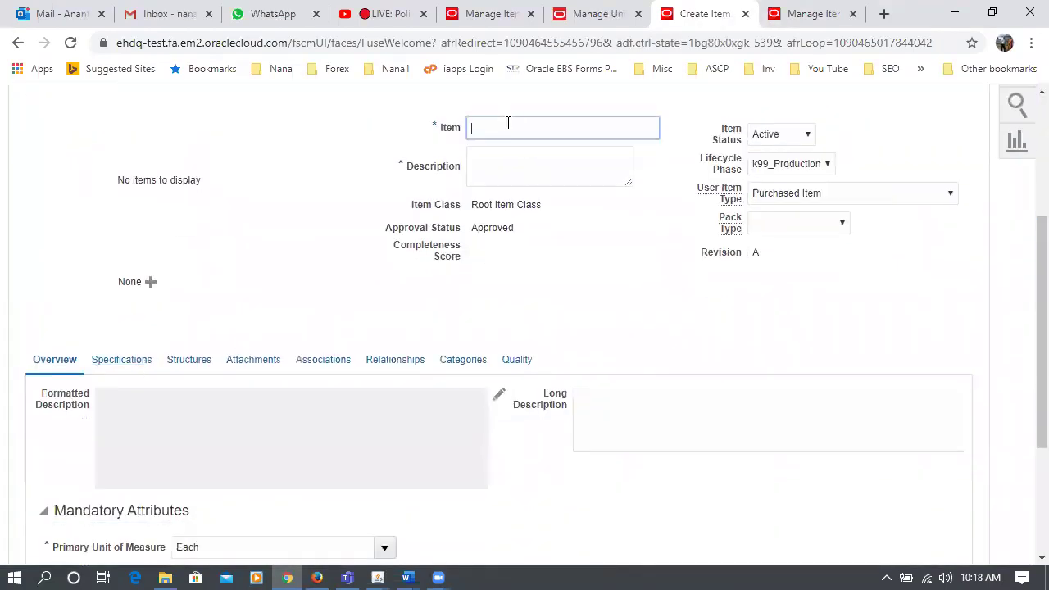
pyautogui.write('k99_DUOM')
pyautogui.moveTo(565, 125); pyautogui.dragTo(465, 145)
pyautogui.hotkey('ctrl', 'c')
pyautogui.click(484, 157)
pyautogui.hotkey('ctrl', 'v')
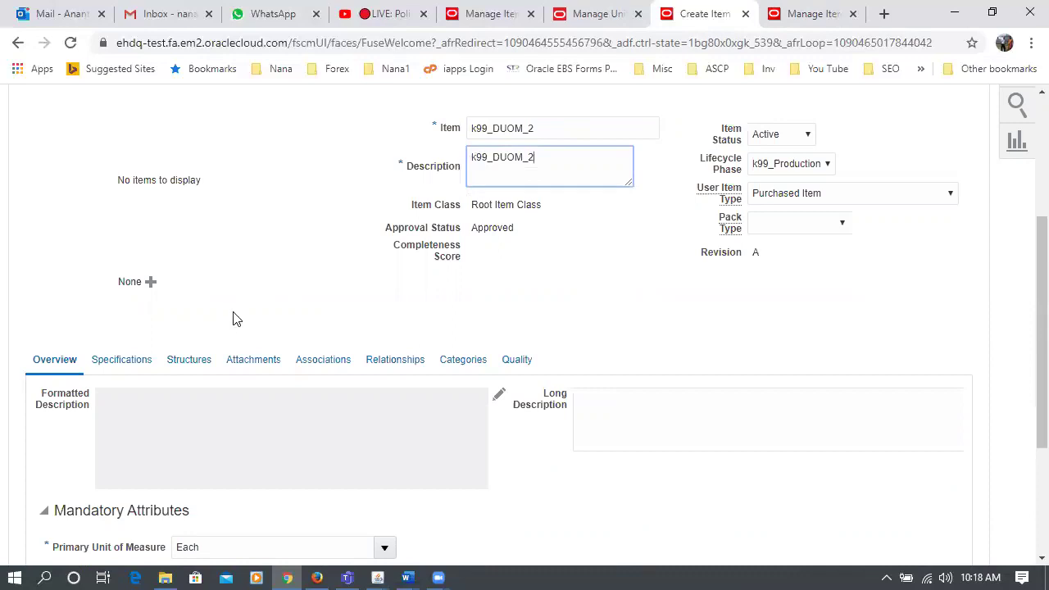
# - Set the primary UOM to Meter1 and tracking to primary and secondary
pyautogui.scroll(-1, 233, 316)
pyautogui.scroll(-2, 249, 317)
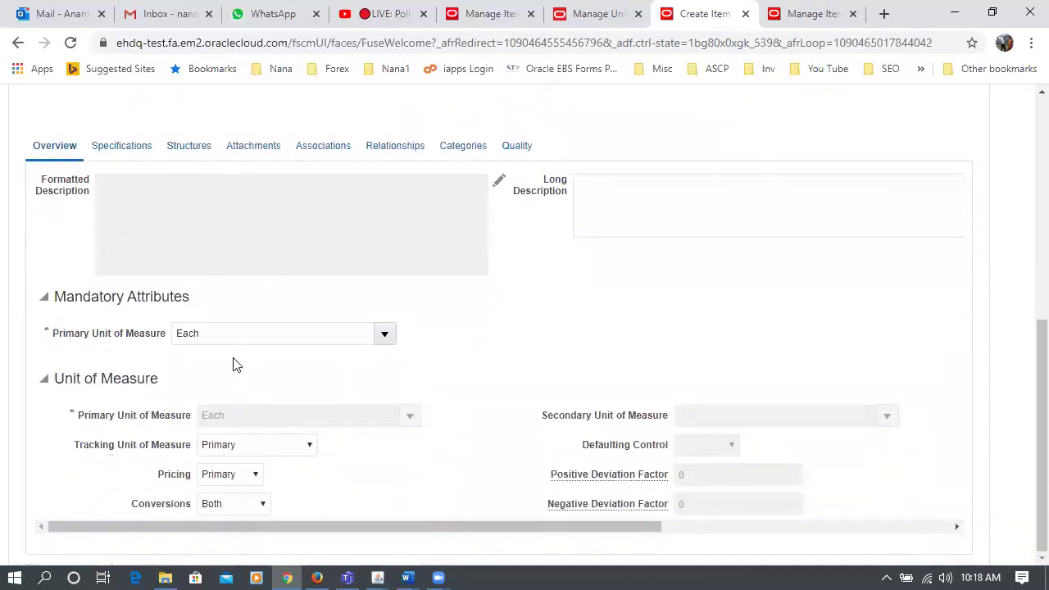
pyautogui.click(230, 334)
pyautogui.hotkey('ctrl', 'a')
pyautogui.write('meter1')
pyautogui.press('Tab')
pyautogui.click(259, 448)
pyautogui.click(261, 475)
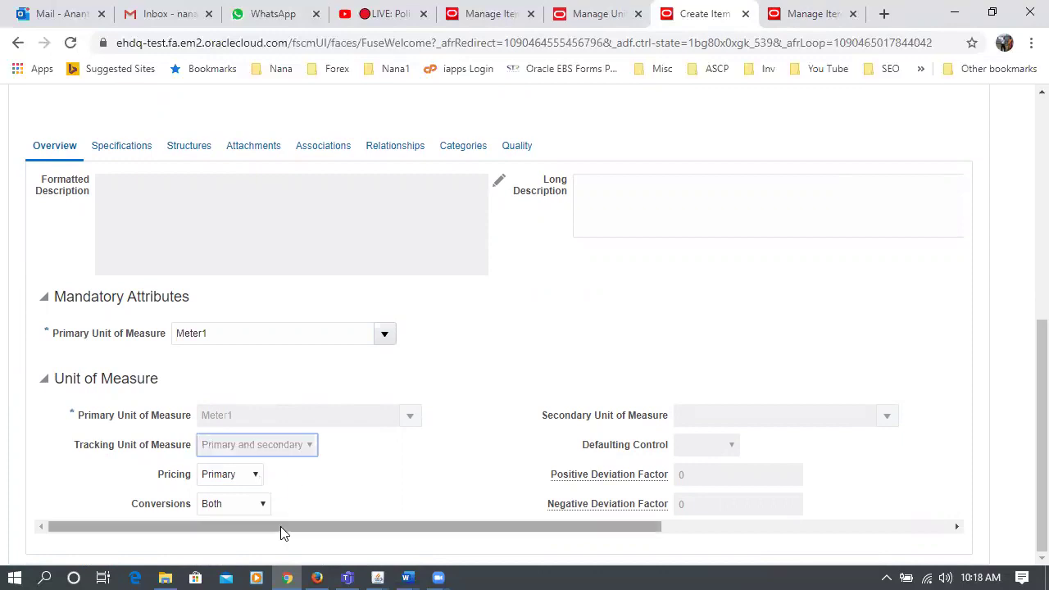
# - Choose k99_grams as the secondary unit of measure
pyautogui.click(703, 415)
pyautogui.write('k99')
pyautogui.press('Tab')
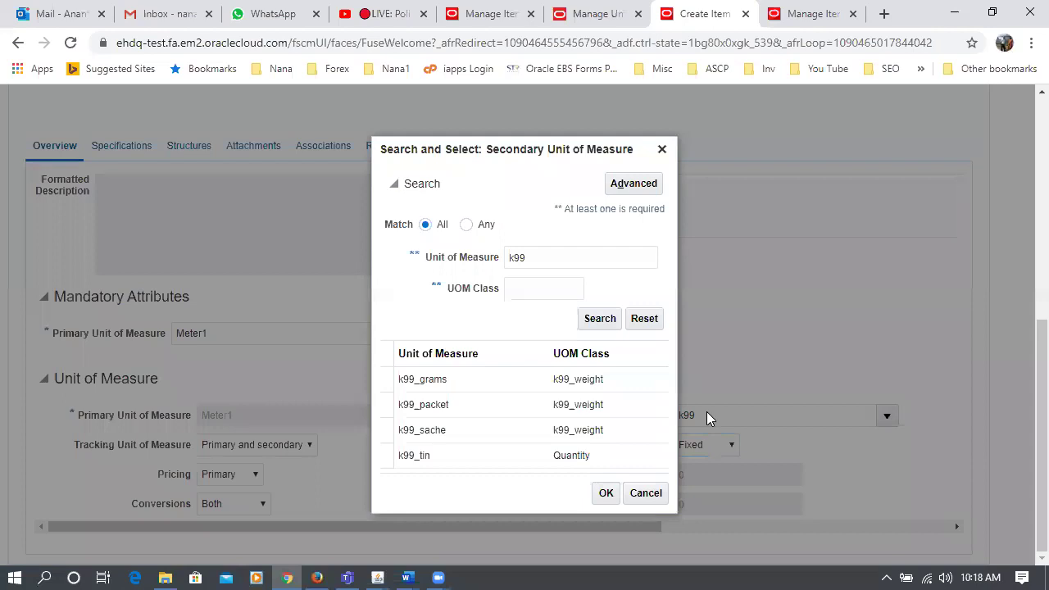
pyautogui.click(465, 381)
pyautogui.click(600, 497)
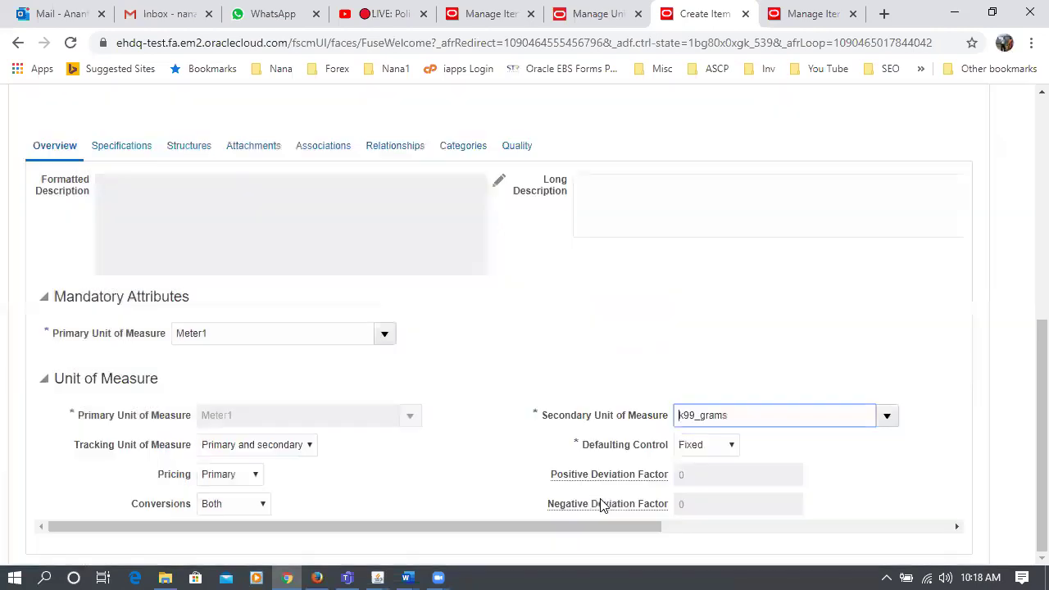
pyautogui.click(516, 381)
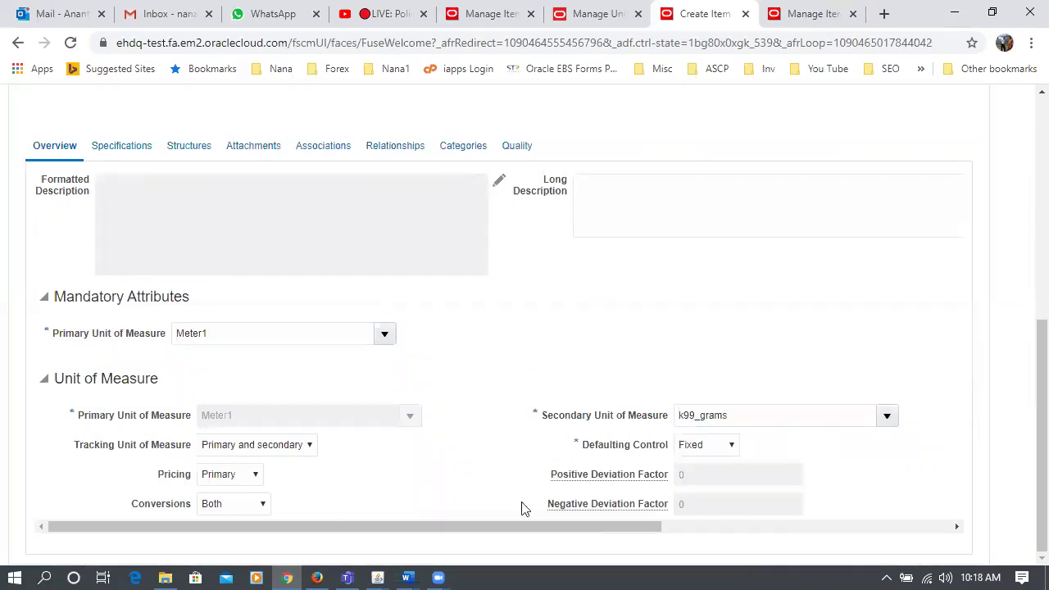
# - Set defaulting control to Default and the positive and negative deviation factors to 10
pyautogui.click(695, 451)
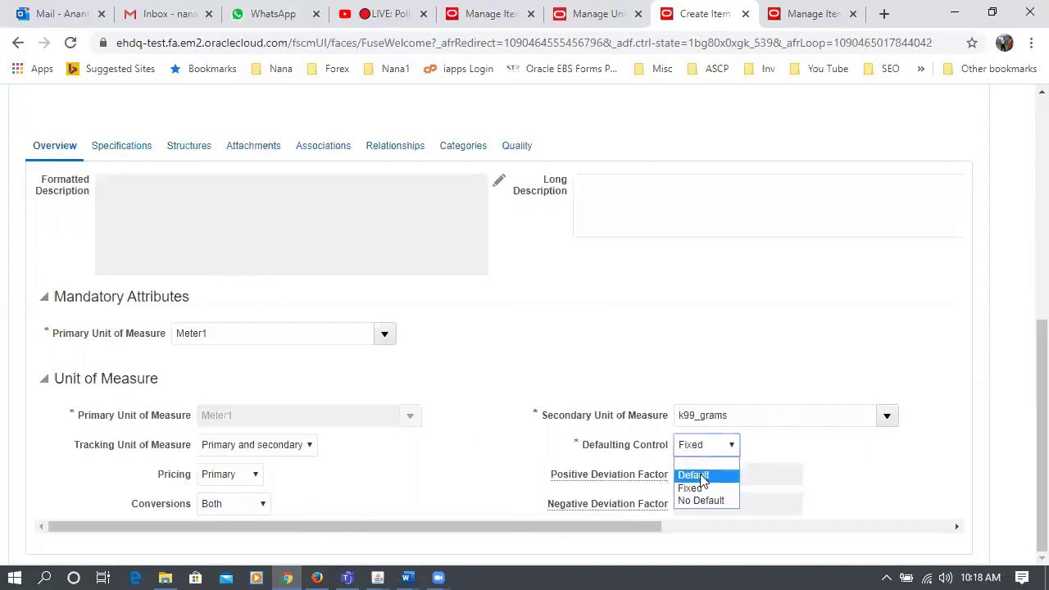
pyautogui.click(696, 449)
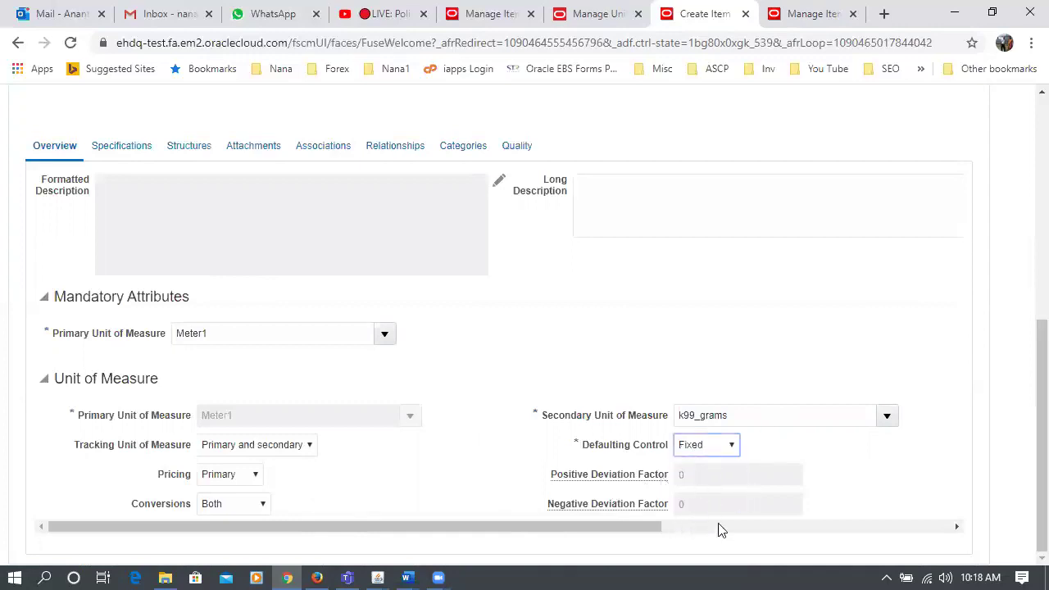
pyautogui.click(712, 452)
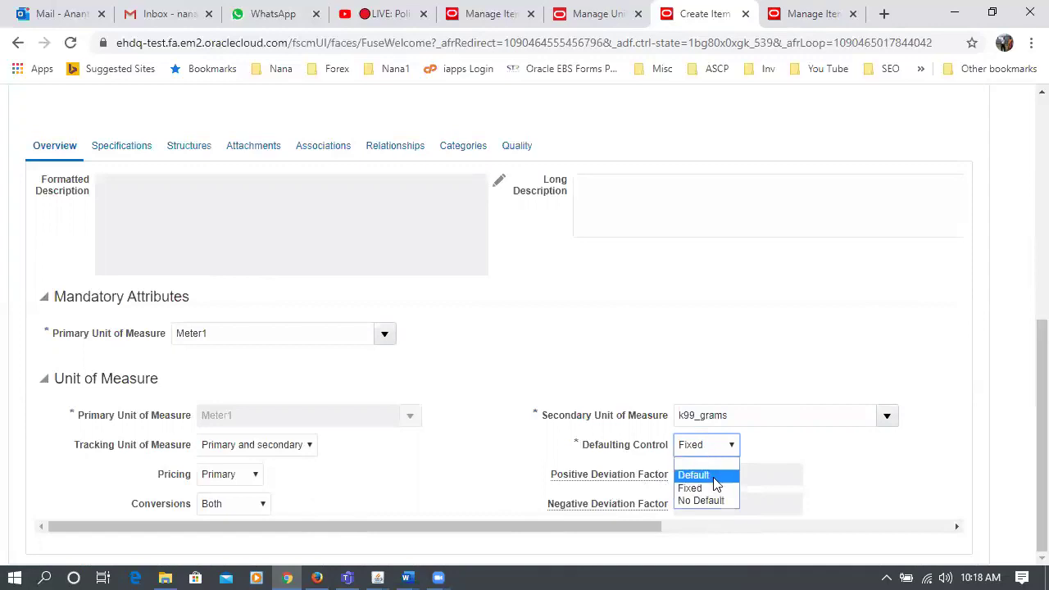
pyautogui.click(713, 478)
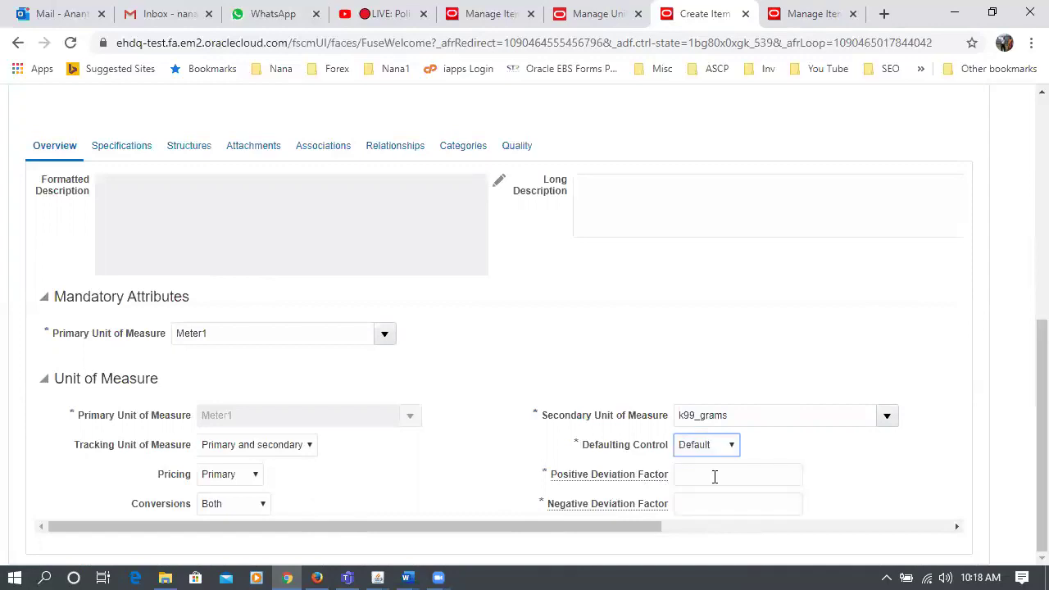
pyautogui.click(715, 477)
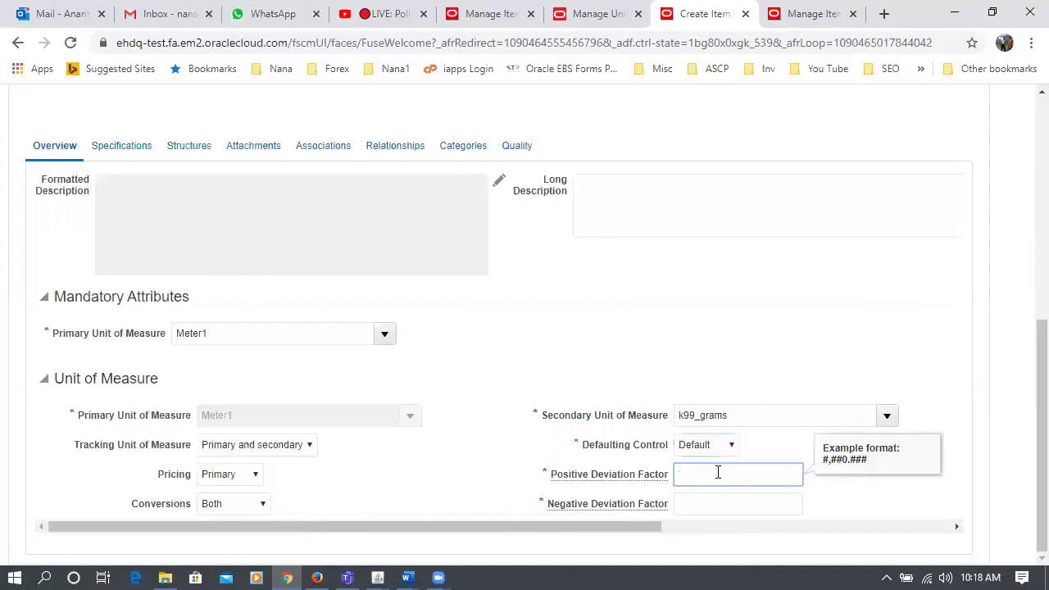
pyautogui.press('Tab')
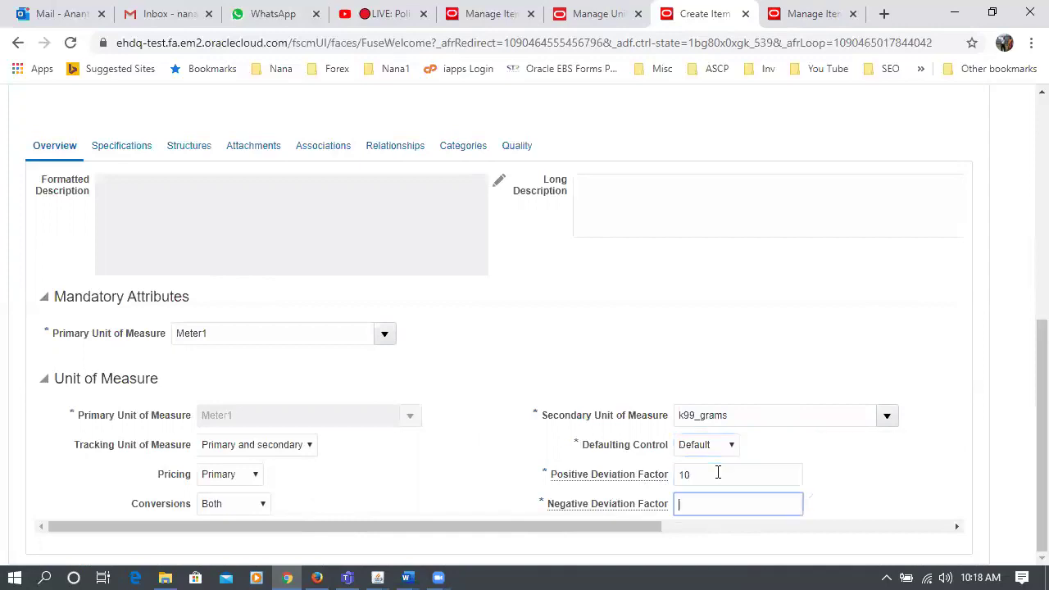
pyautogui.write('1')
pyautogui.scroll(10, 718, 473)
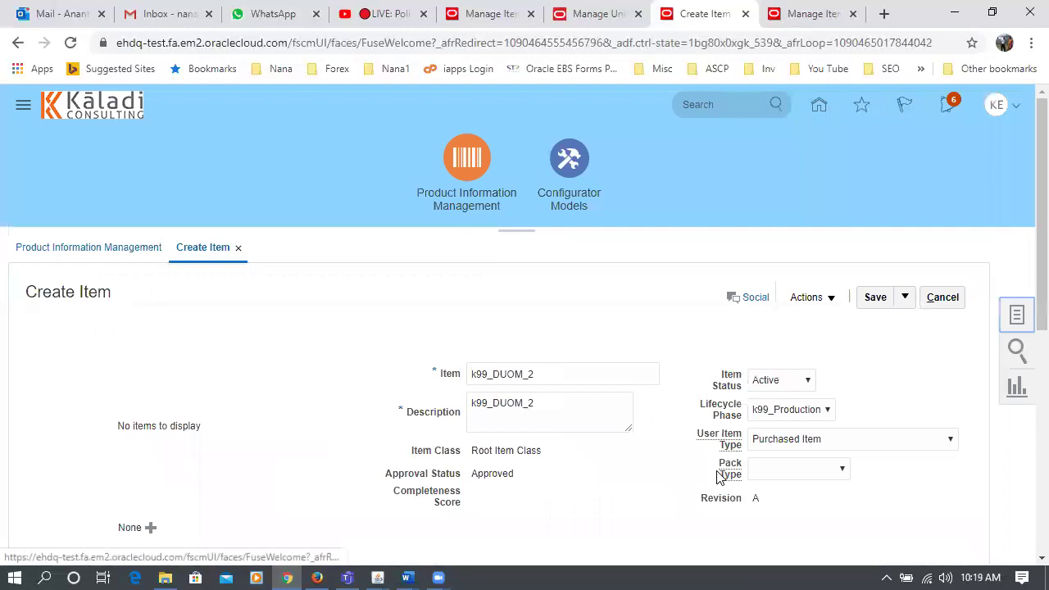
pyautogui.scroll(-3, 685, 486)
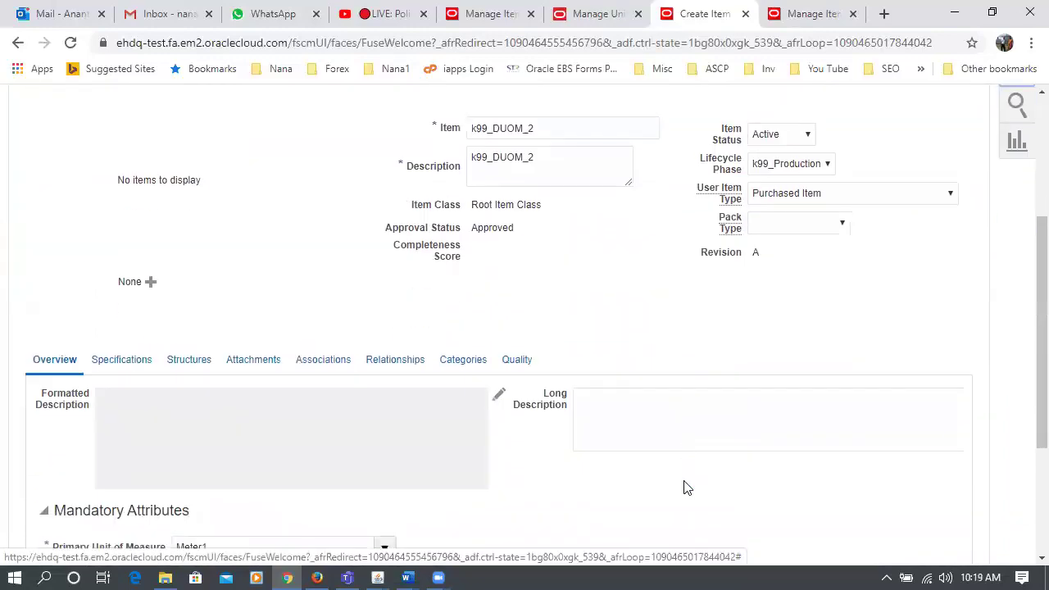
pyautogui.scroll(-3, 685, 486)
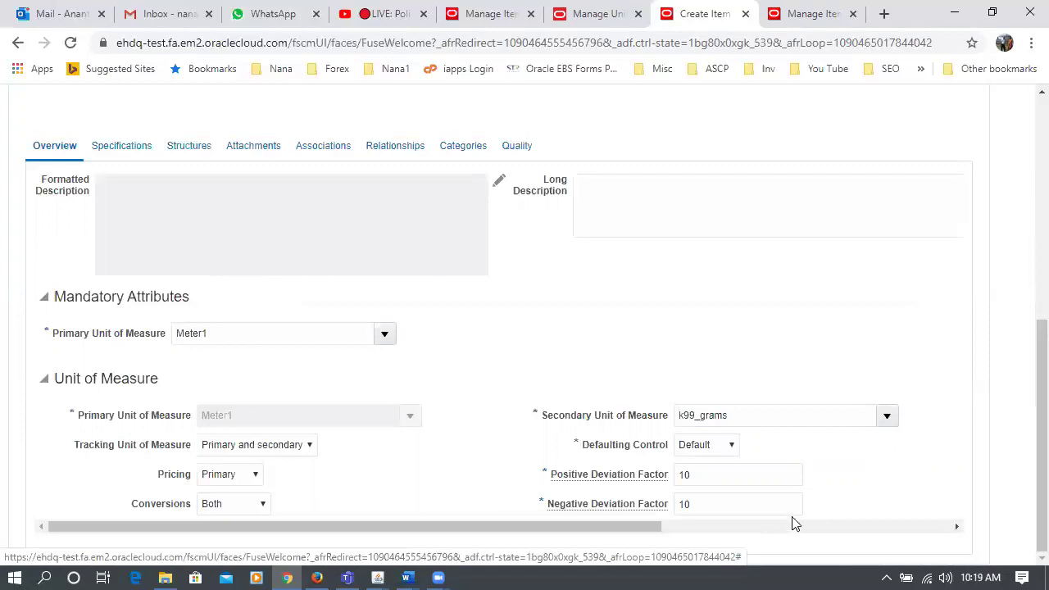
# - Keep the Default defaulting control and assign organization K991 (K99_CHILD_1) to item k99_DUOM_2
pyautogui.click(712, 446)
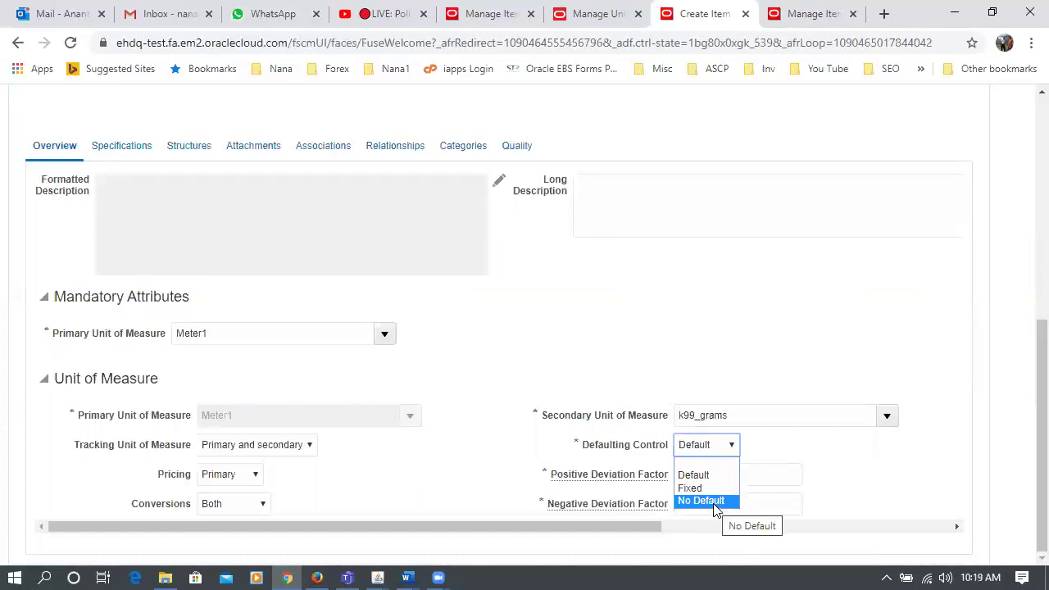
pyautogui.click(718, 447)
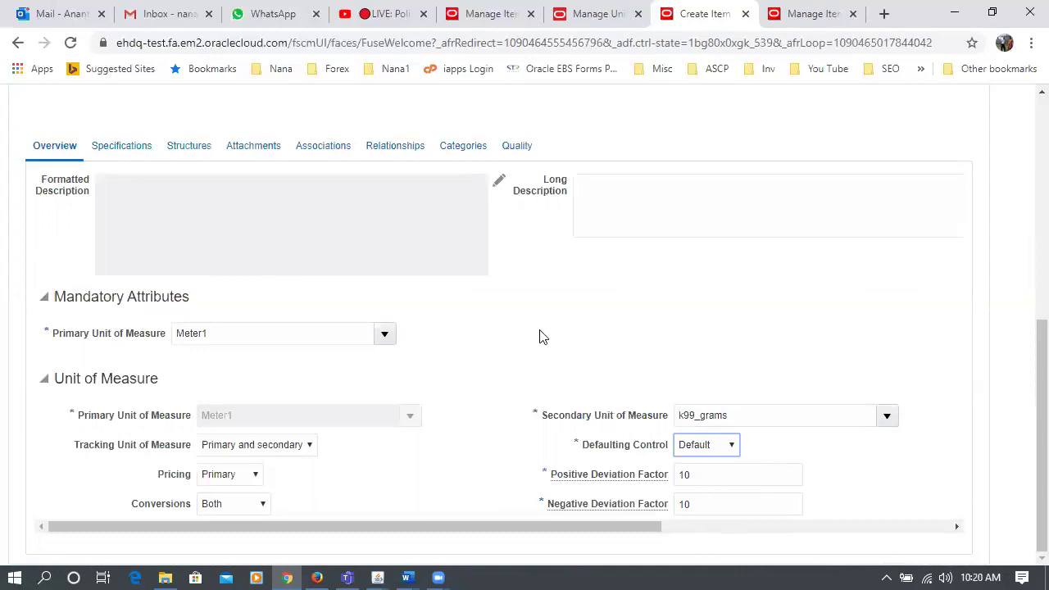
pyautogui.click(301, 151)
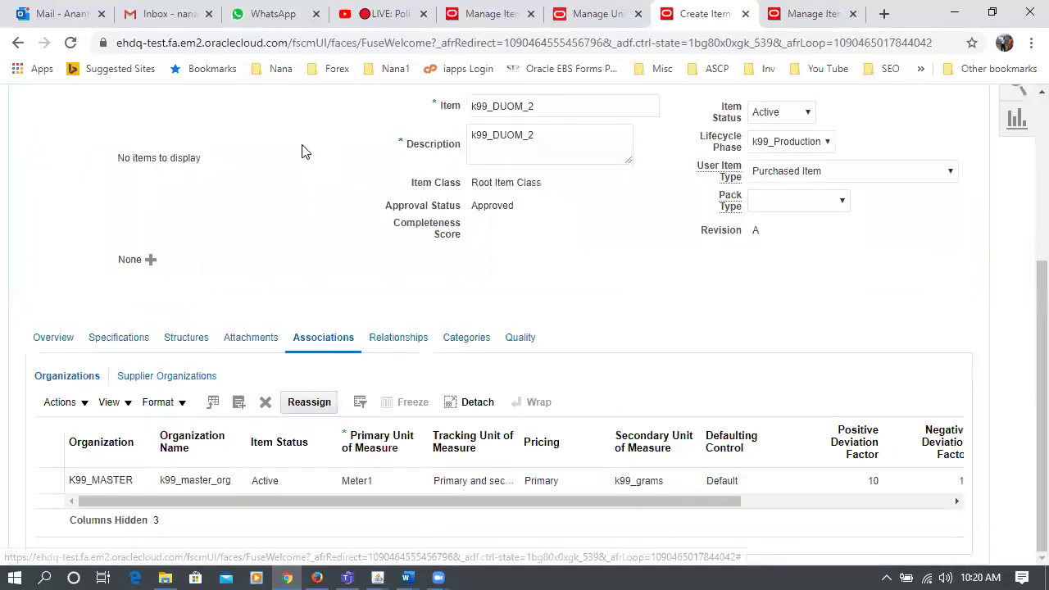
pyautogui.click(59, 401)
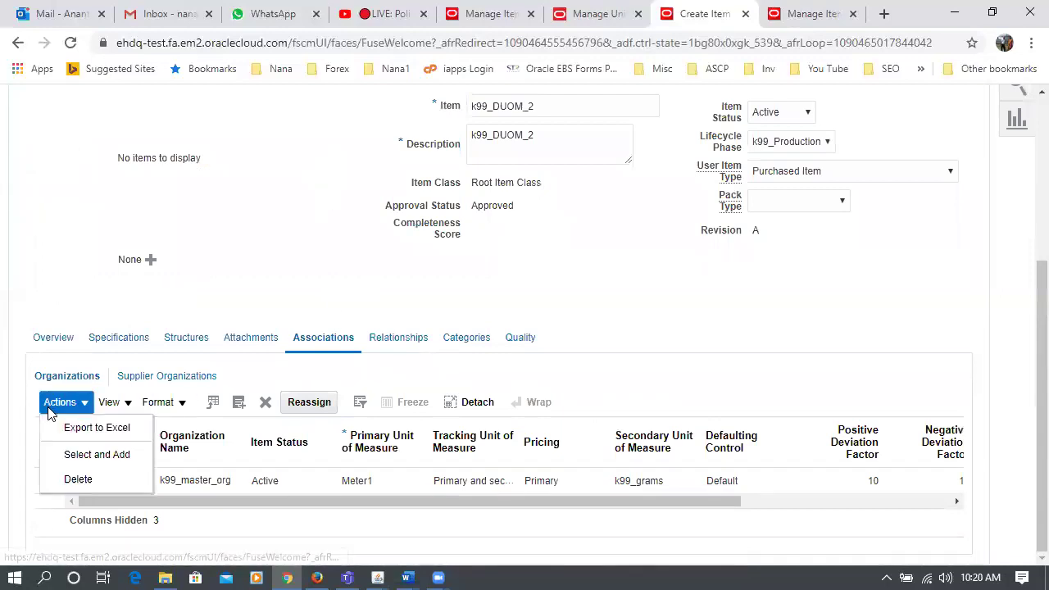
pyautogui.click(94, 455)
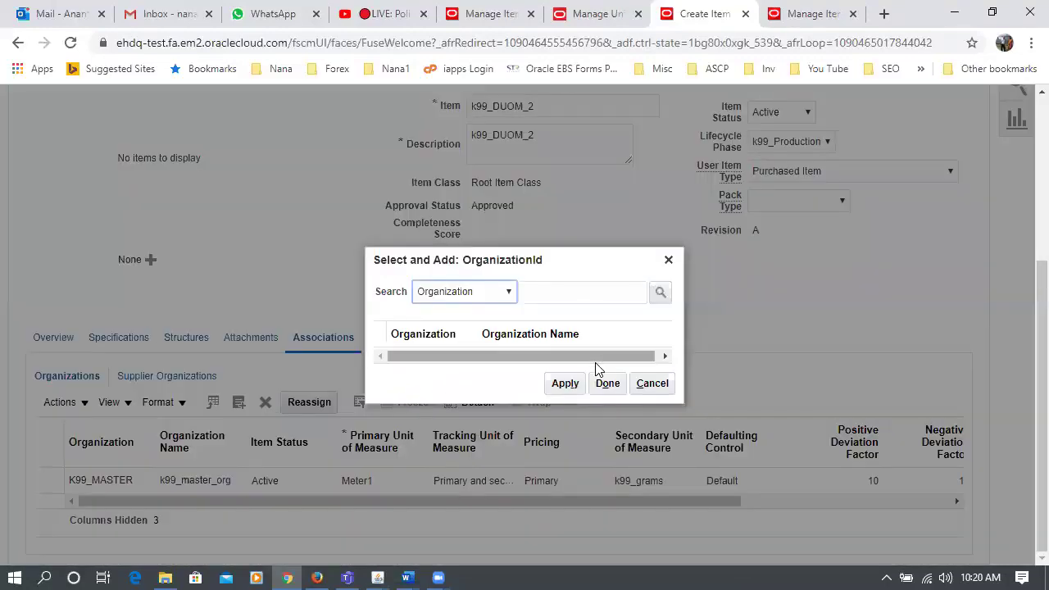
pyautogui.click(582, 292)
pyautogui.write('K991')
pyautogui.press('Return')
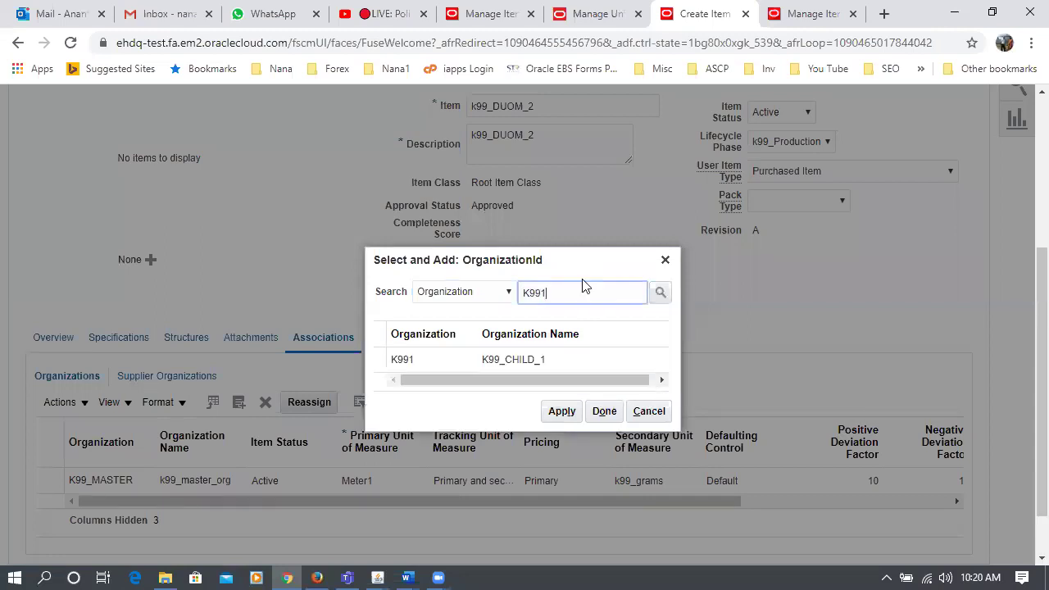
pyautogui.click(616, 346)
pyautogui.click(573, 397)
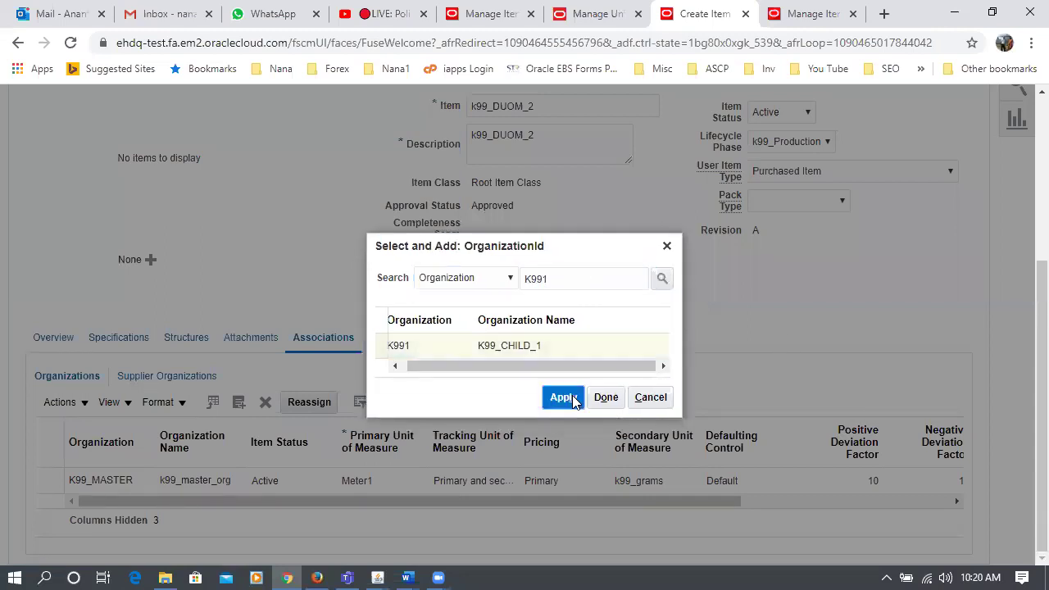
pyautogui.click(604, 398)
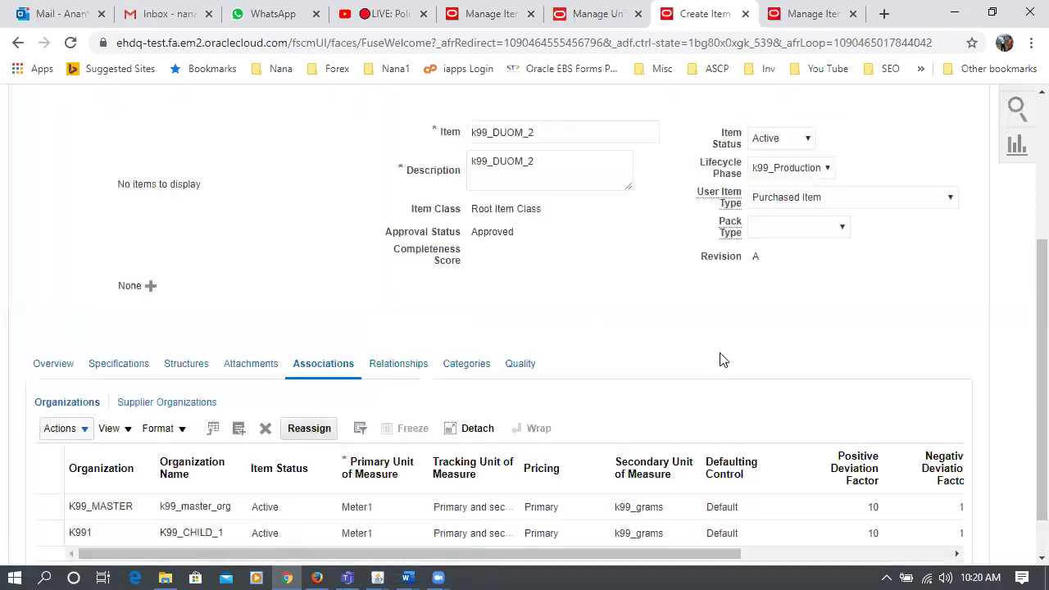
pyautogui.scroll(3, 721, 360)
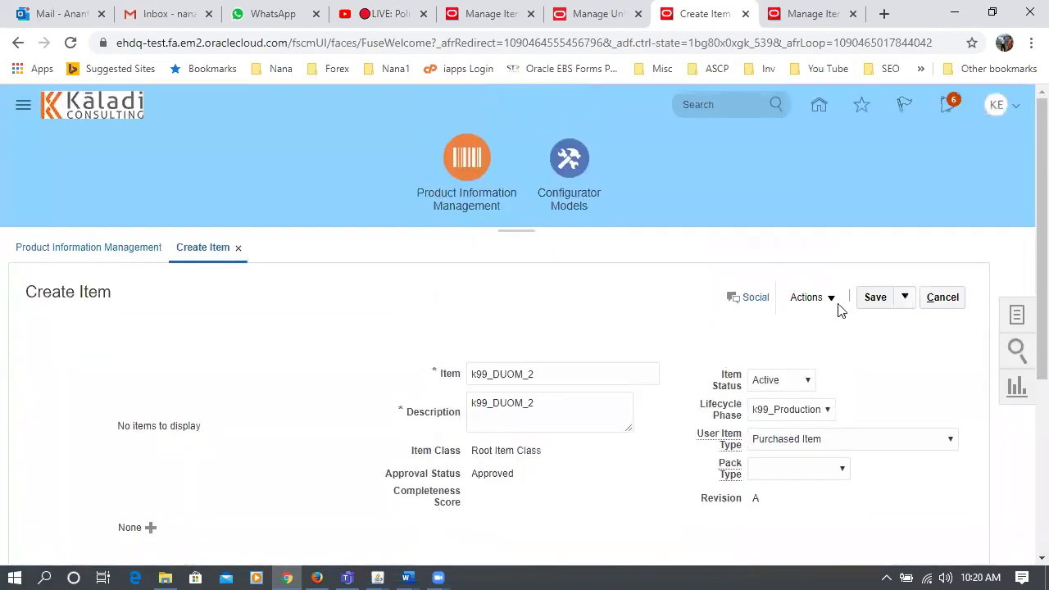
# - Save and close item k99_DUOM_2, then open Manage UOM Interclass Conversions for K991
pyautogui.click(905, 304)
pyautogui.click(901, 324)
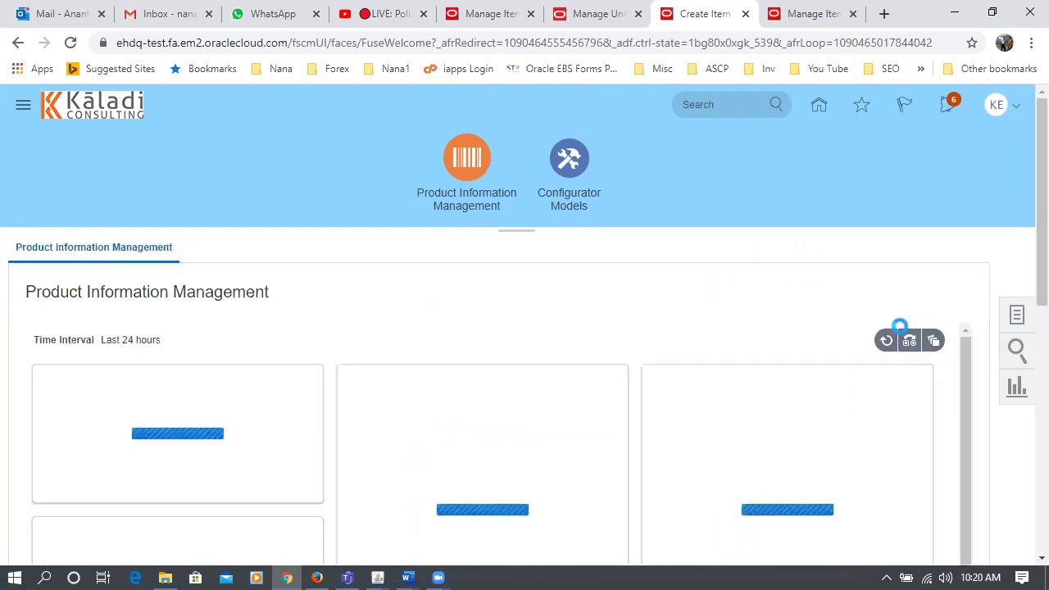
pyautogui.click(832, 18)
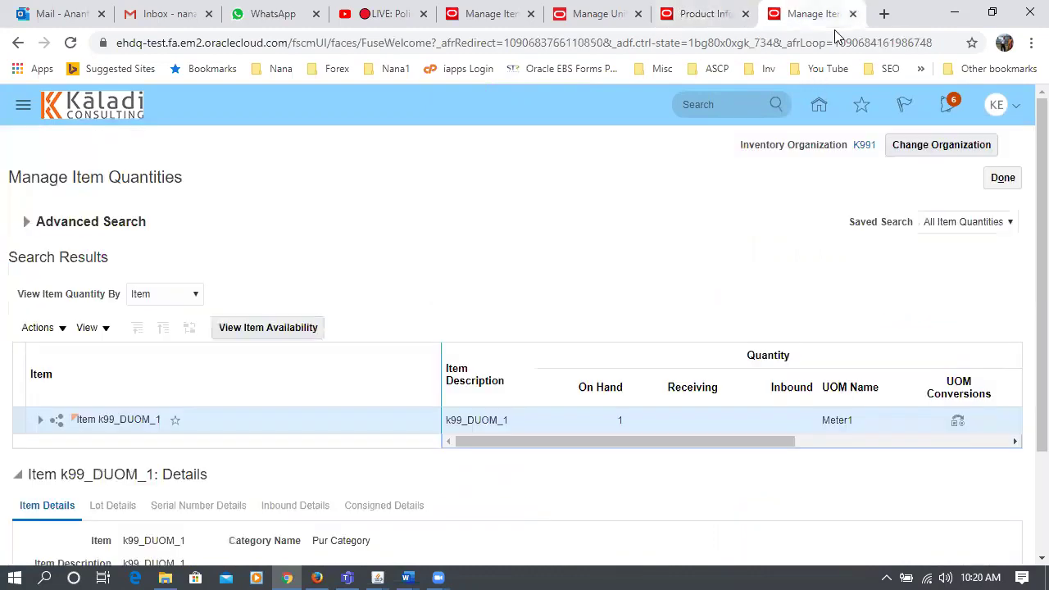
pyautogui.click(614, 16)
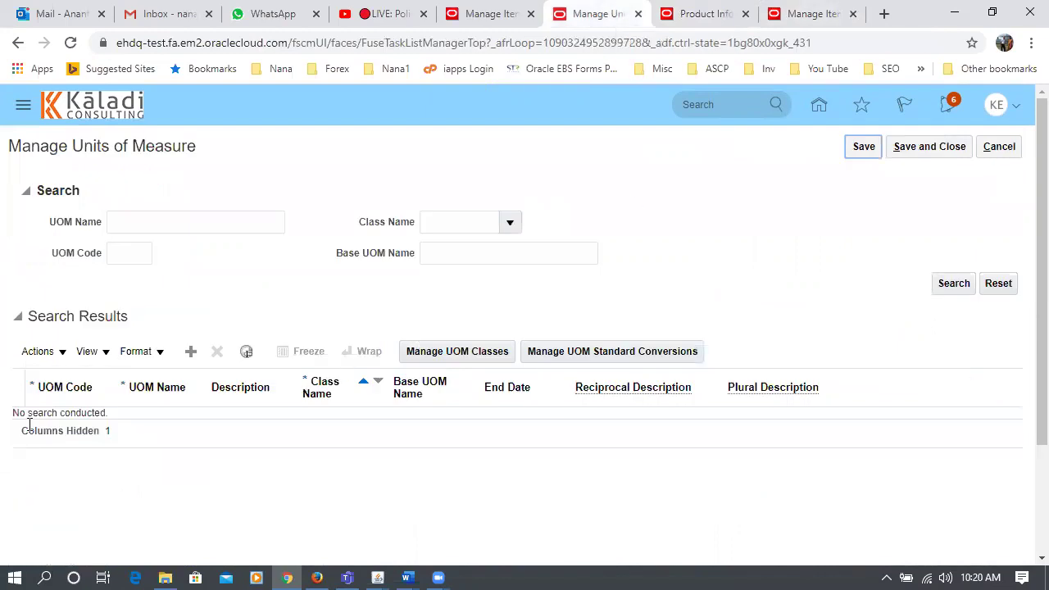
pyautogui.click(36, 351)
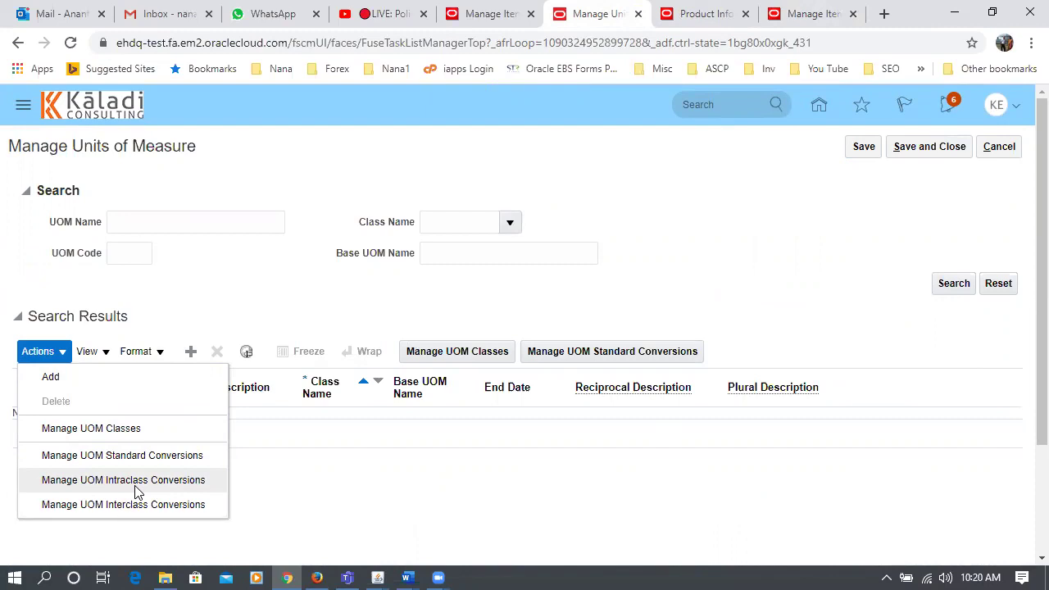
pyautogui.click(137, 504)
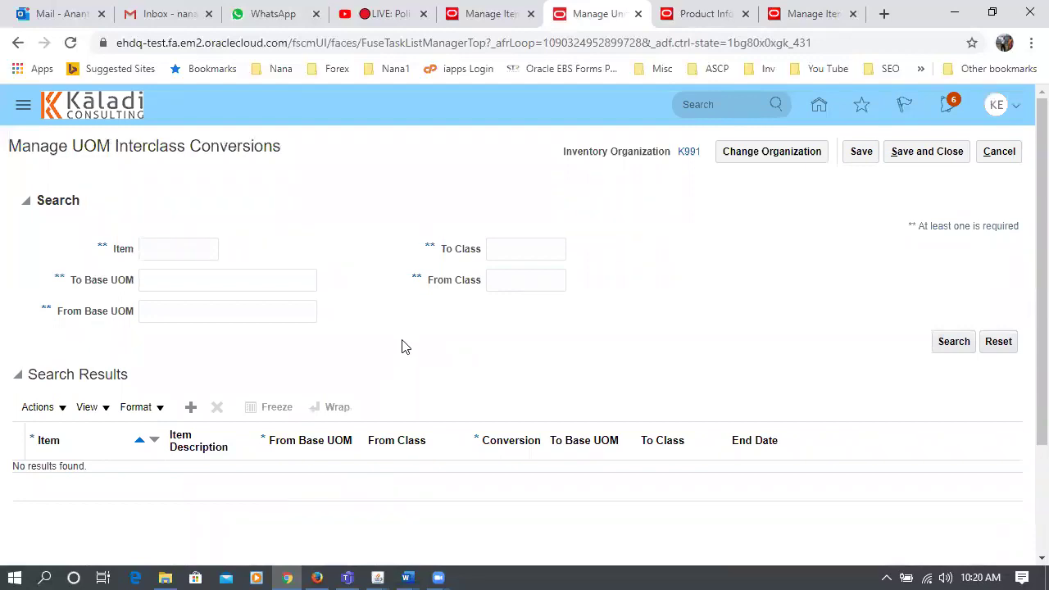
# - Add a new interclass conversion row for item k99_DUOM_2
pyautogui.click(194, 405)
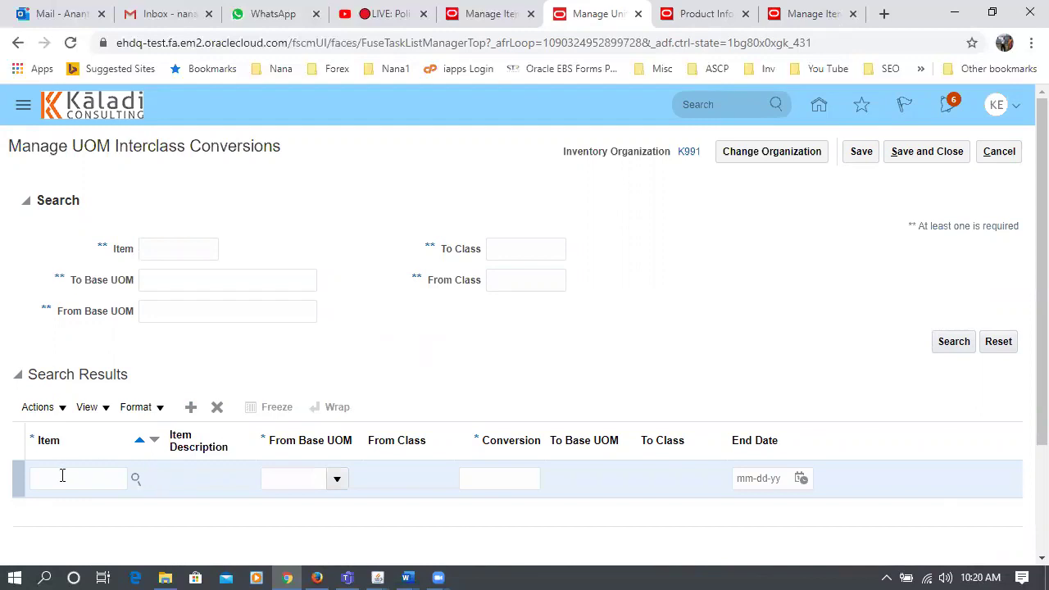
pyautogui.click(62, 474)
pyautogui.write('k99')
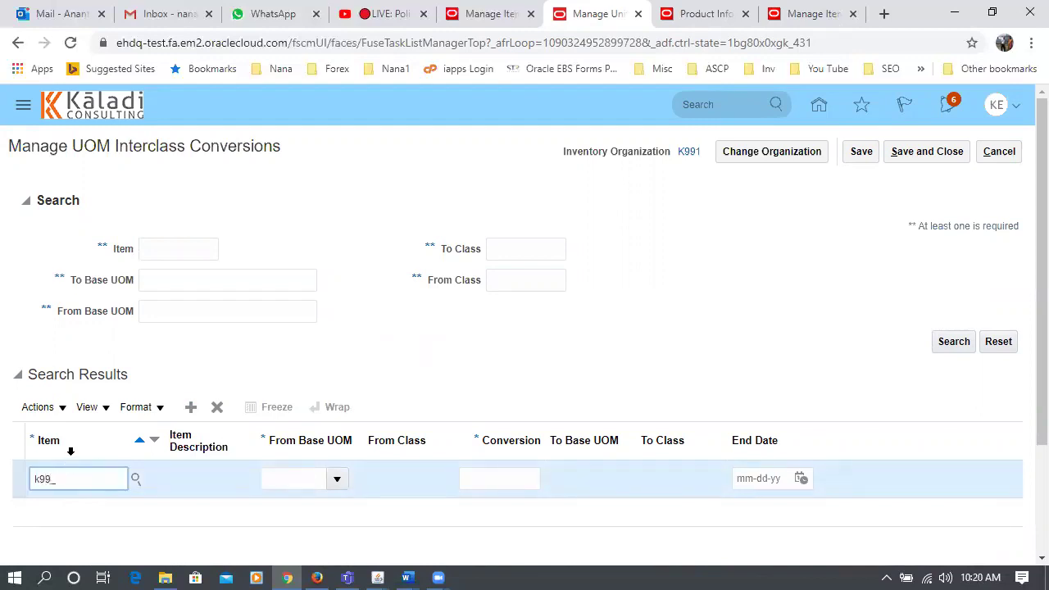
pyautogui.write('_UOM')
pyautogui.press('Tab')
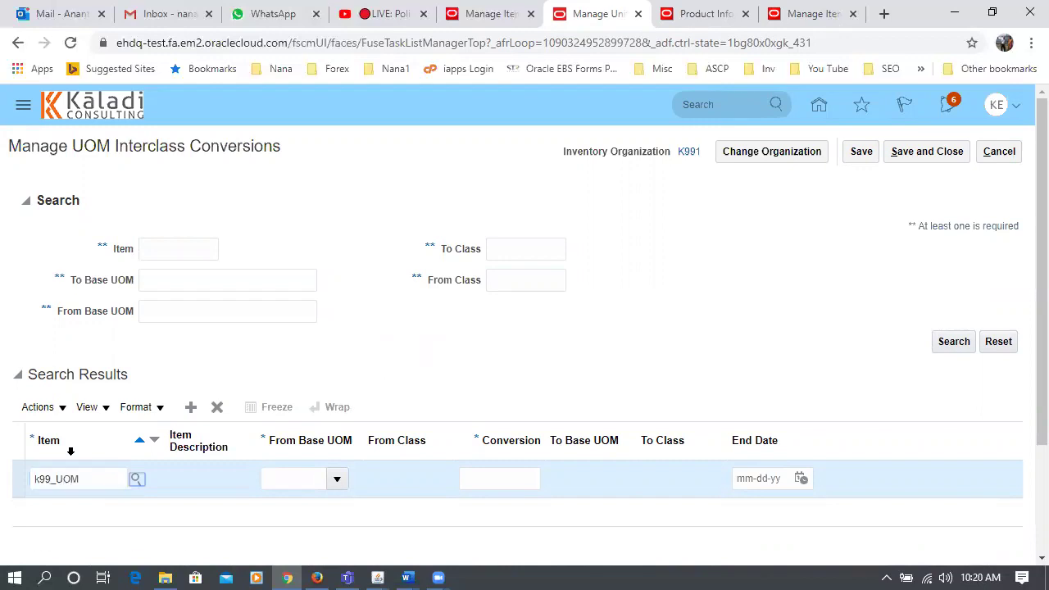
pyautogui.click(105, 480)
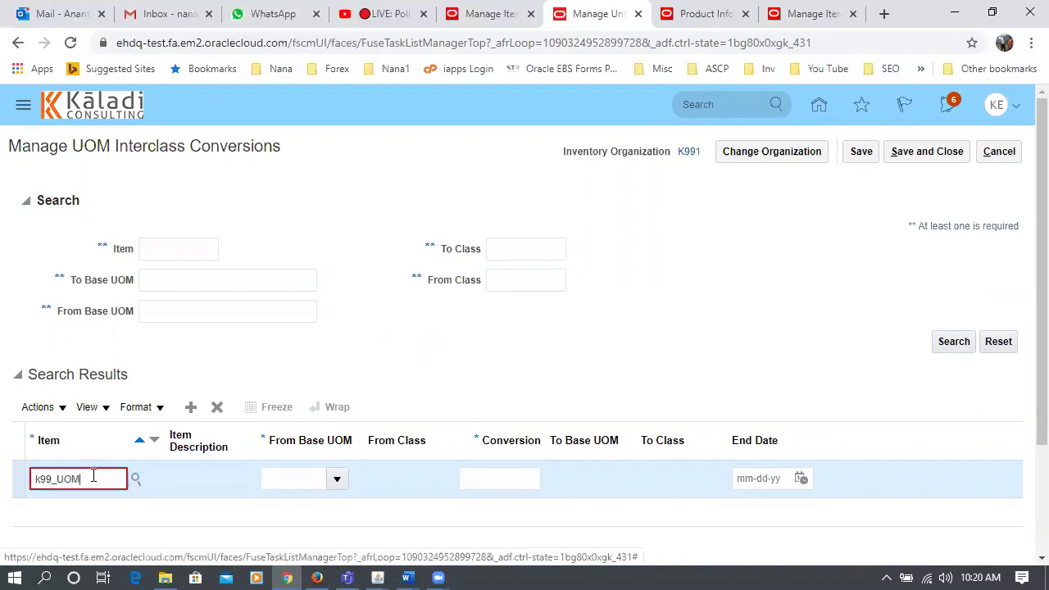
pyautogui.press('Tab')
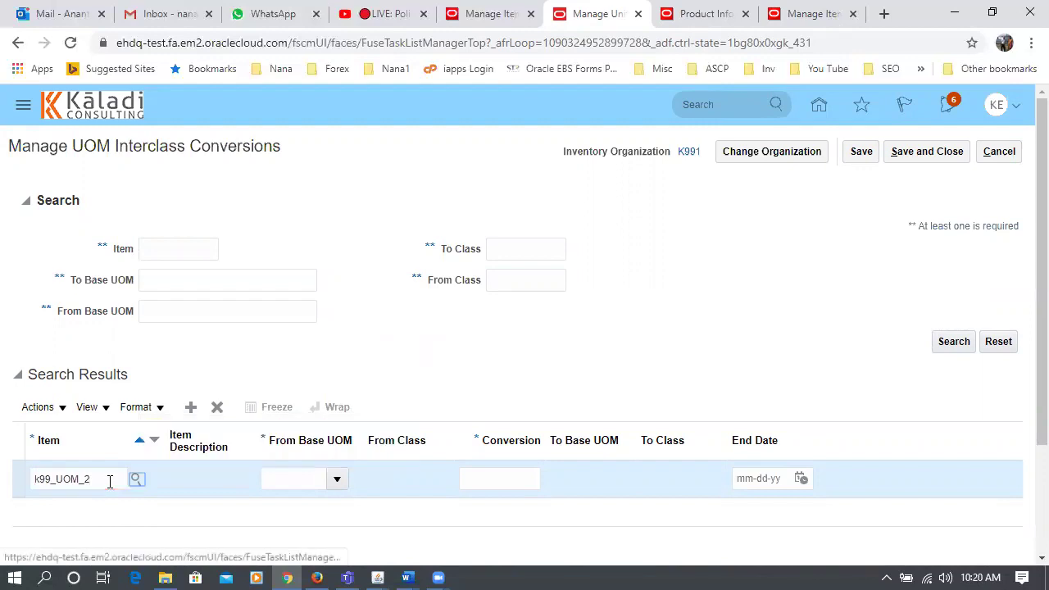
pyautogui.click(55, 489)
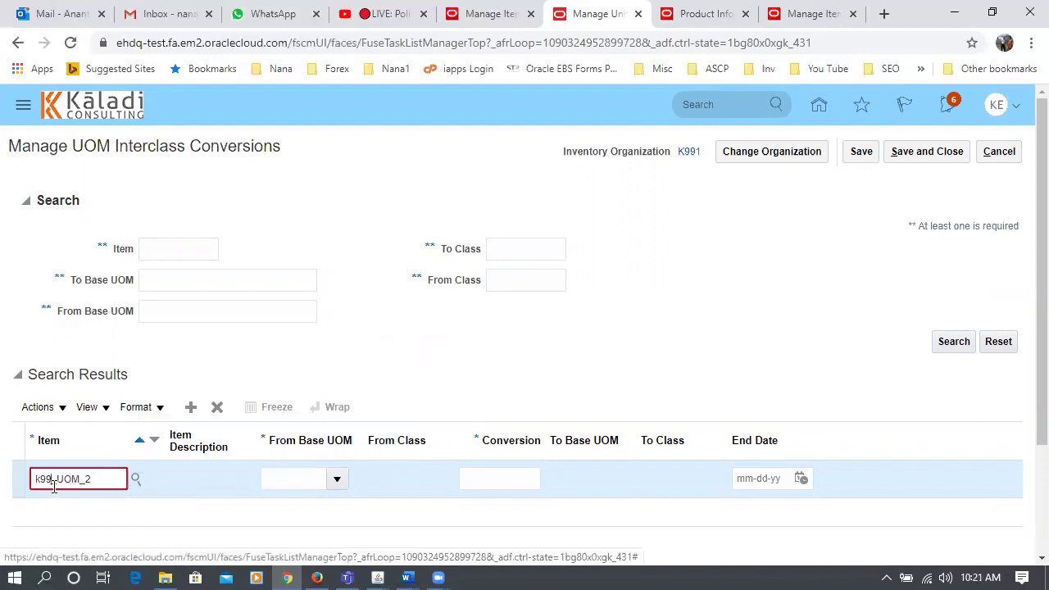
pyautogui.write('D')
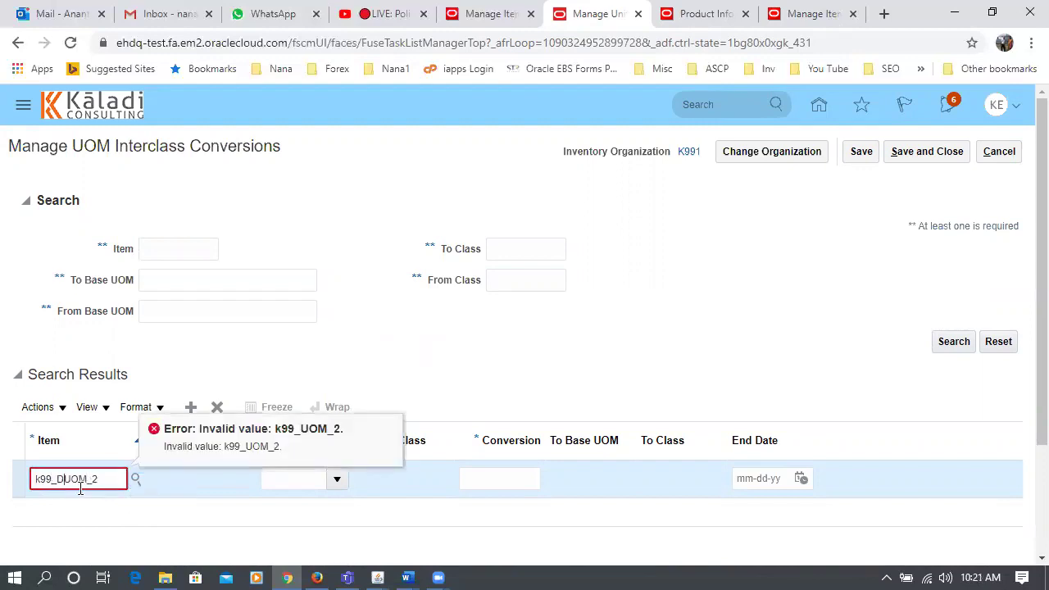
pyautogui.press('Tab')
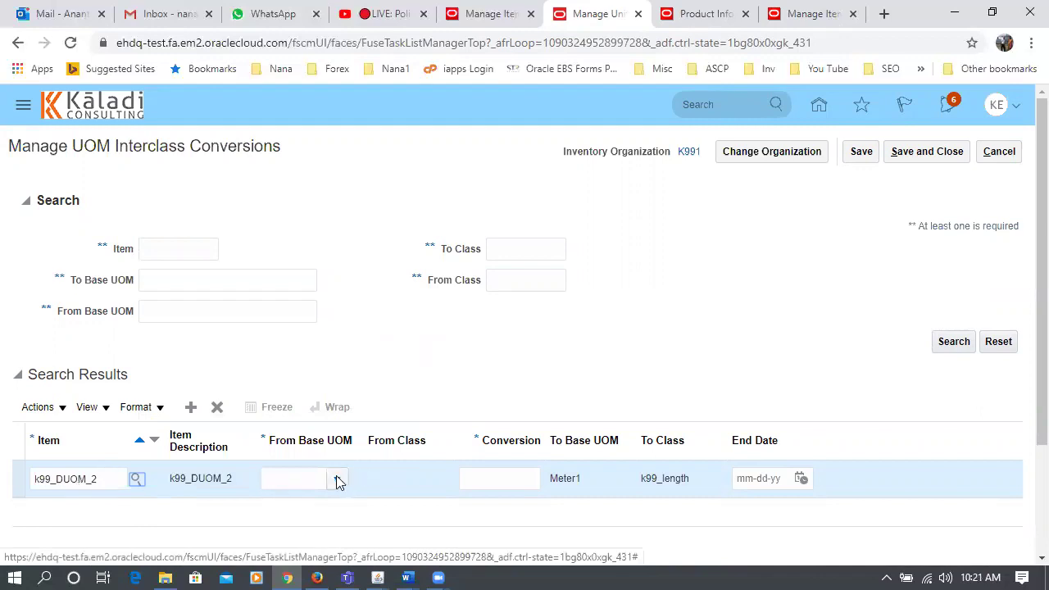
# - Set the from base unit to k99_grams with conversion factor 0.001
pyautogui.click(283, 480)
pyautogui.write('M')
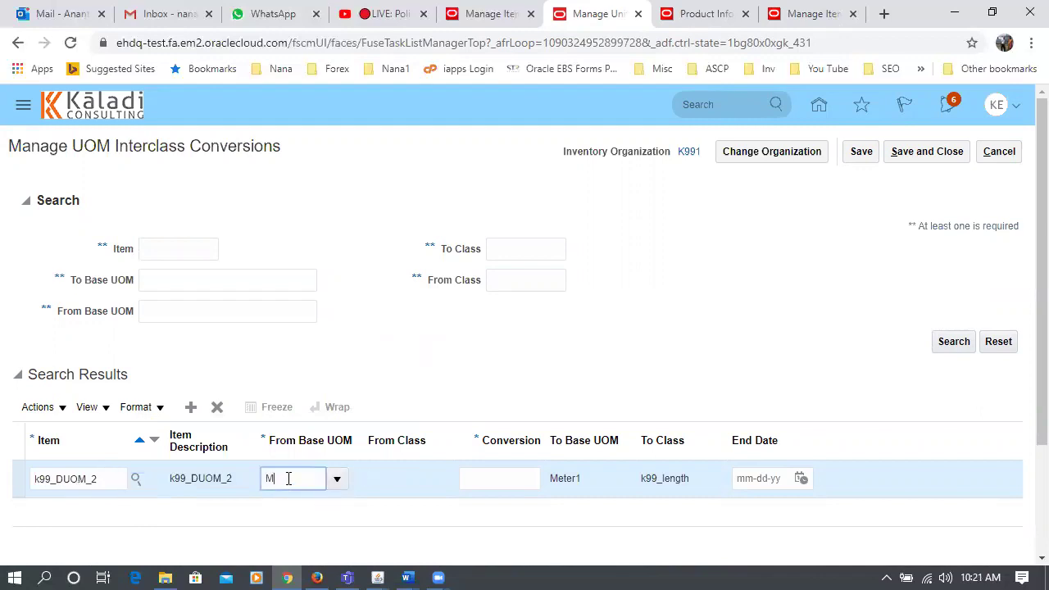
pyautogui.write('eter1')
pyautogui.press('Tab')
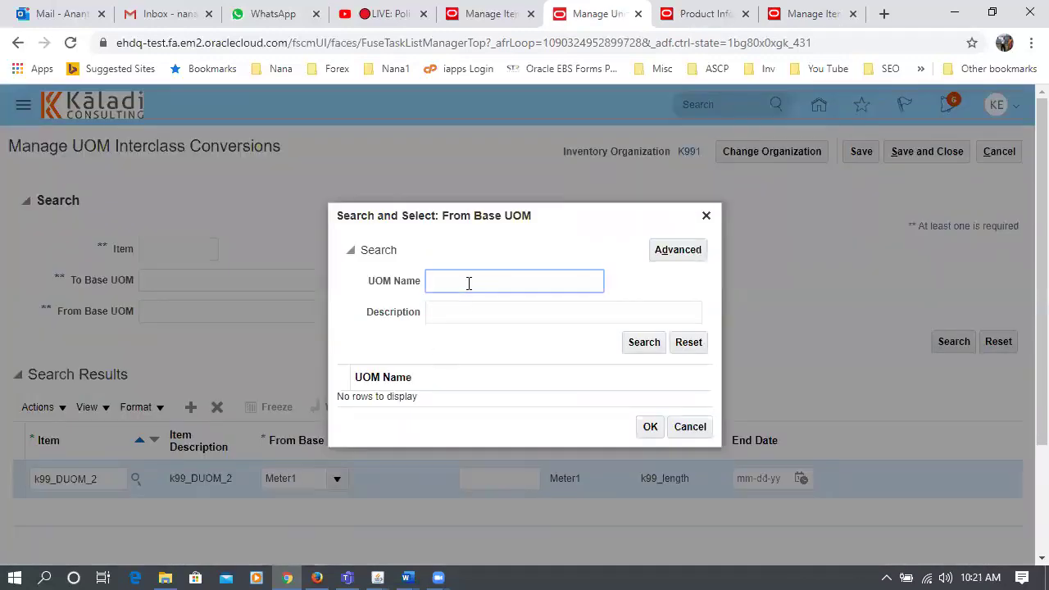
pyautogui.click(627, 345)
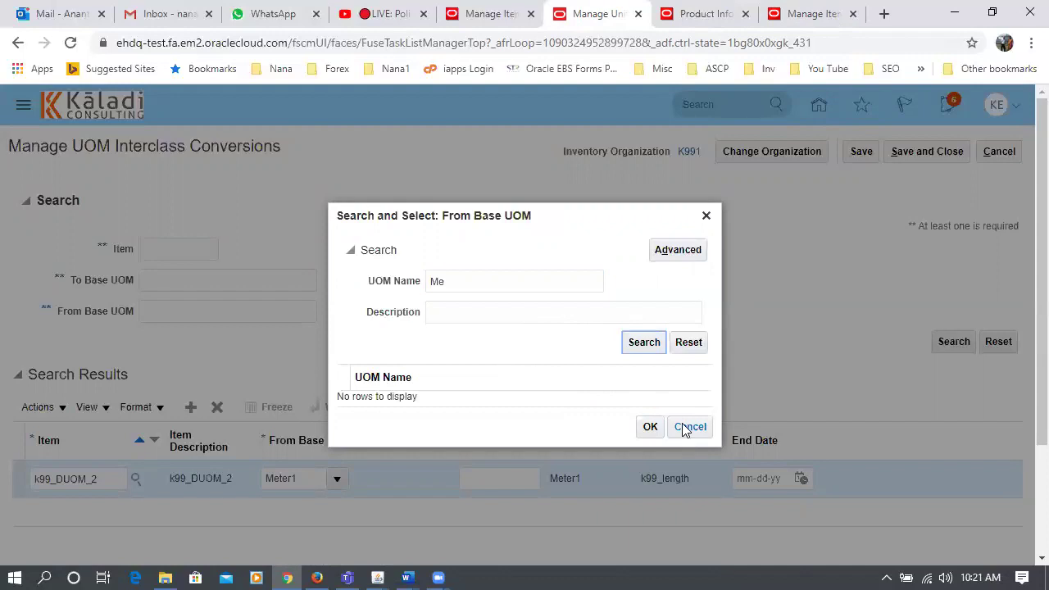
pyautogui.click(685, 427)
pyautogui.doubleClick(309, 480)
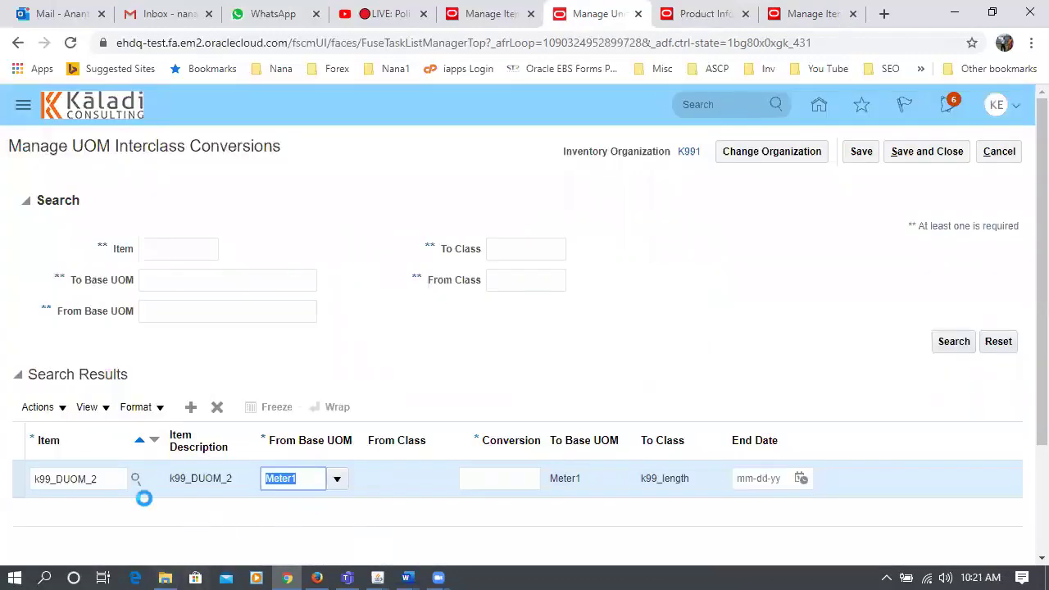
pyautogui.write('k99')
pyautogui.press('Tab')
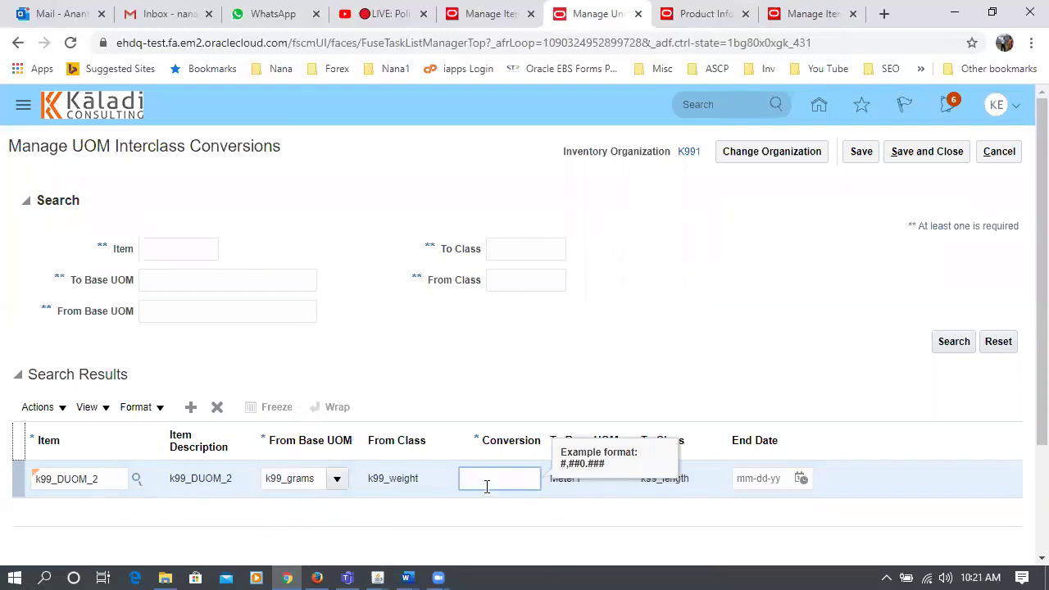
pyautogui.write('0.001')
pyautogui.press('Tab')
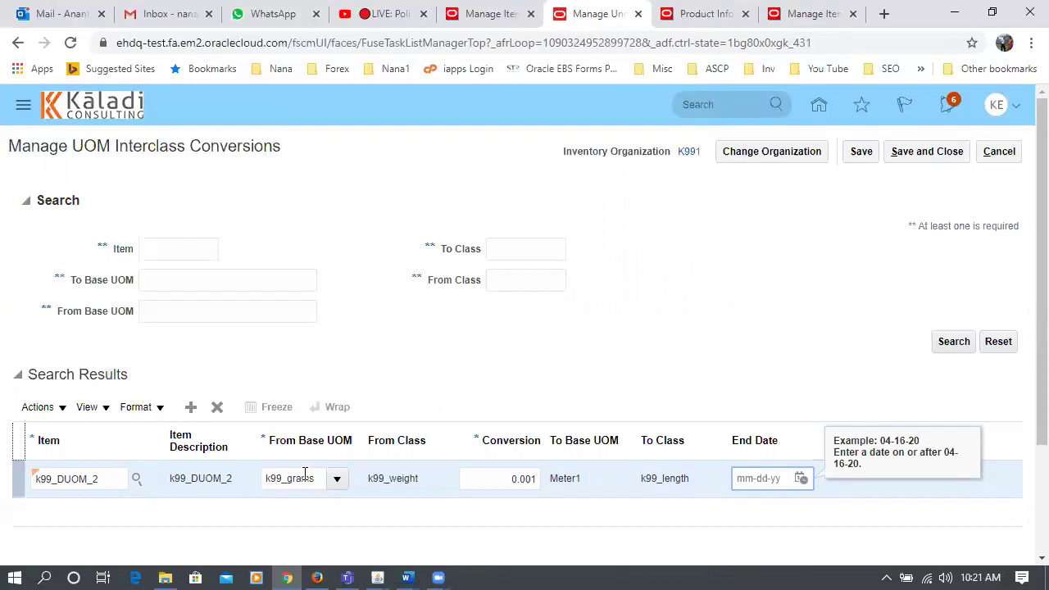
pyautogui.moveTo(74, 146); pyautogui.dragTo(237, 146)
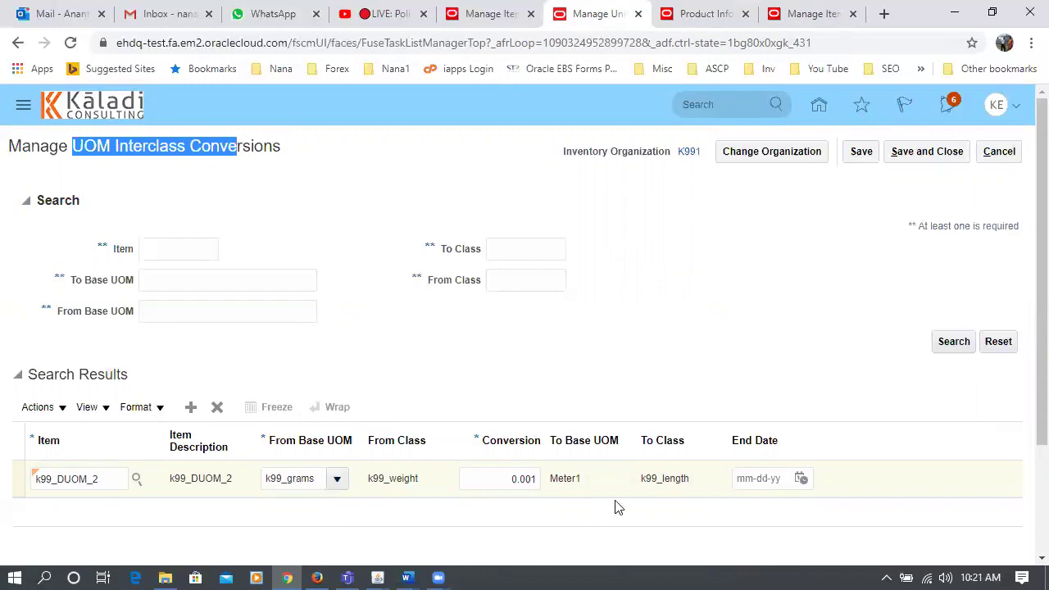
# - Save the interclass conversion and return to the inventory Manage Item Quantities area
pyautogui.click(930, 156)
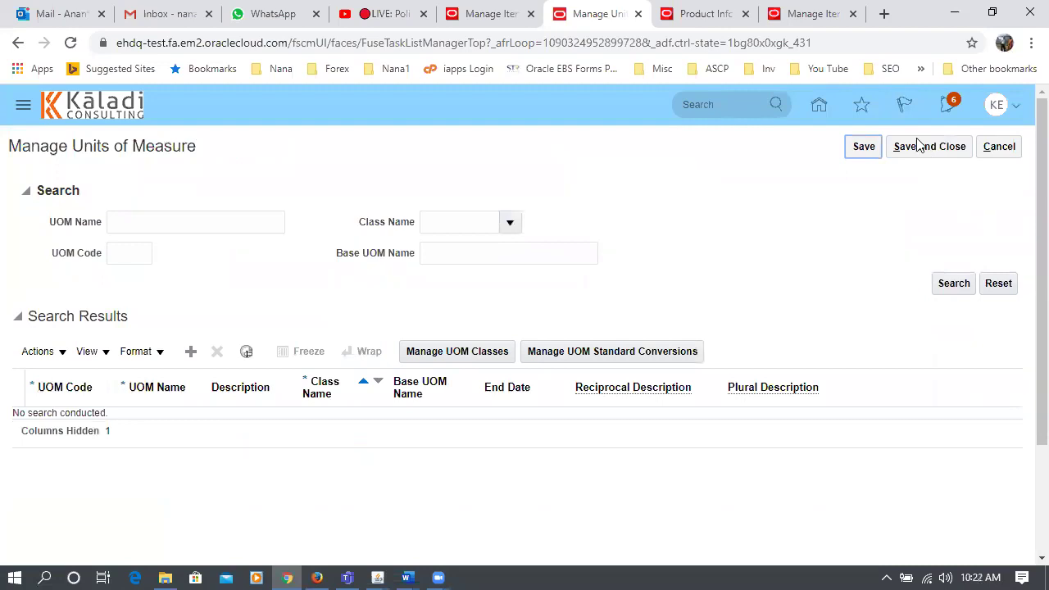
pyautogui.hotkey('ctrl', '9')
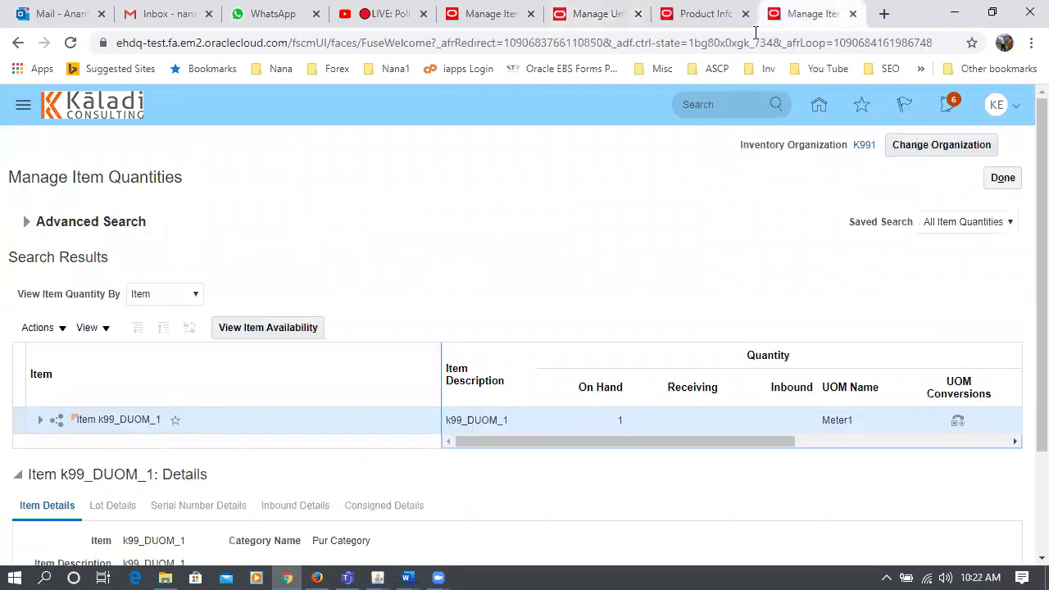
pyautogui.hotkey('ctrl', 'shift', 'Tab')
pyautogui.click(807, 16)
pyautogui.click(1000, 178)
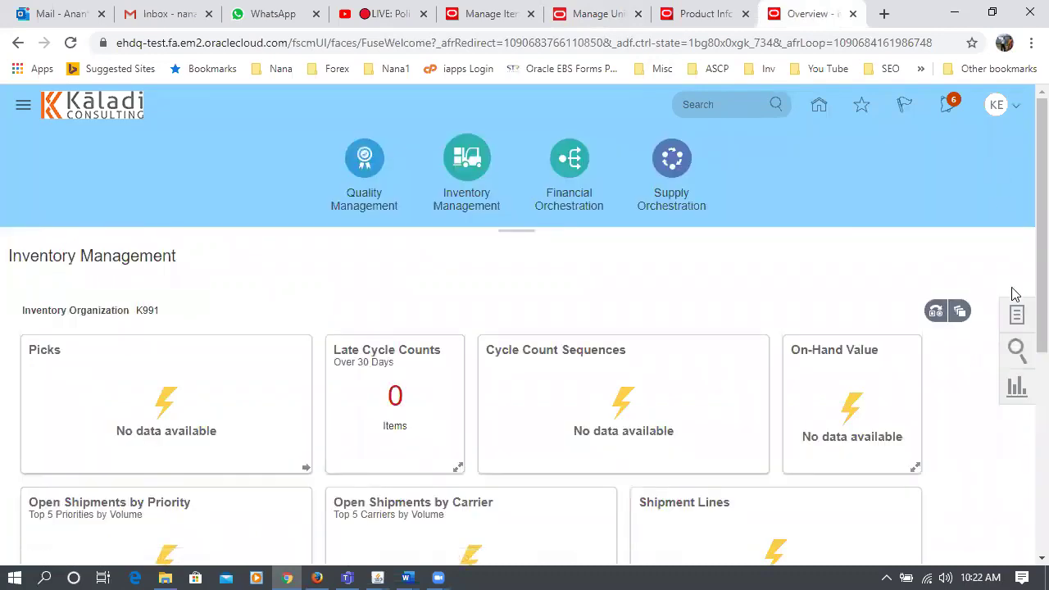
# - Start a Miscellaneous Receipt with account 10-100-1000, not using current item cost
pyautogui.click(1016, 316)
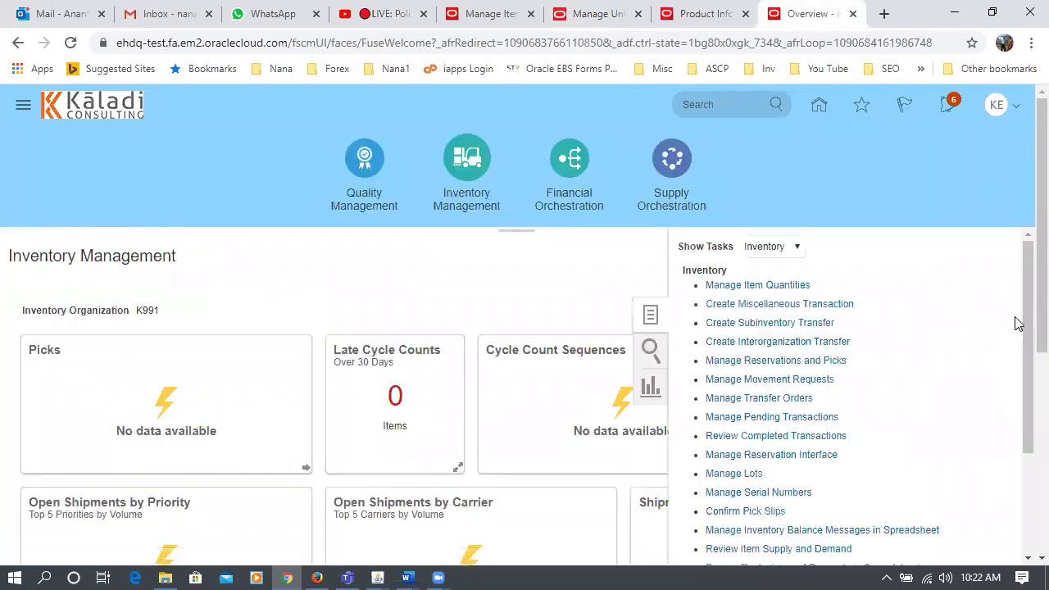
pyautogui.click(779, 304)
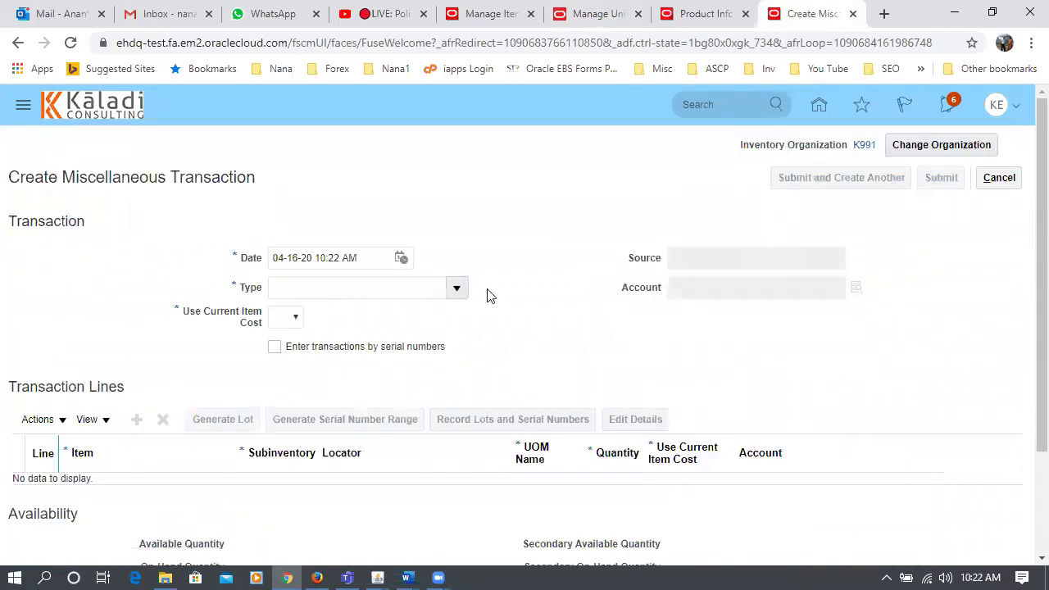
pyautogui.click(456, 288)
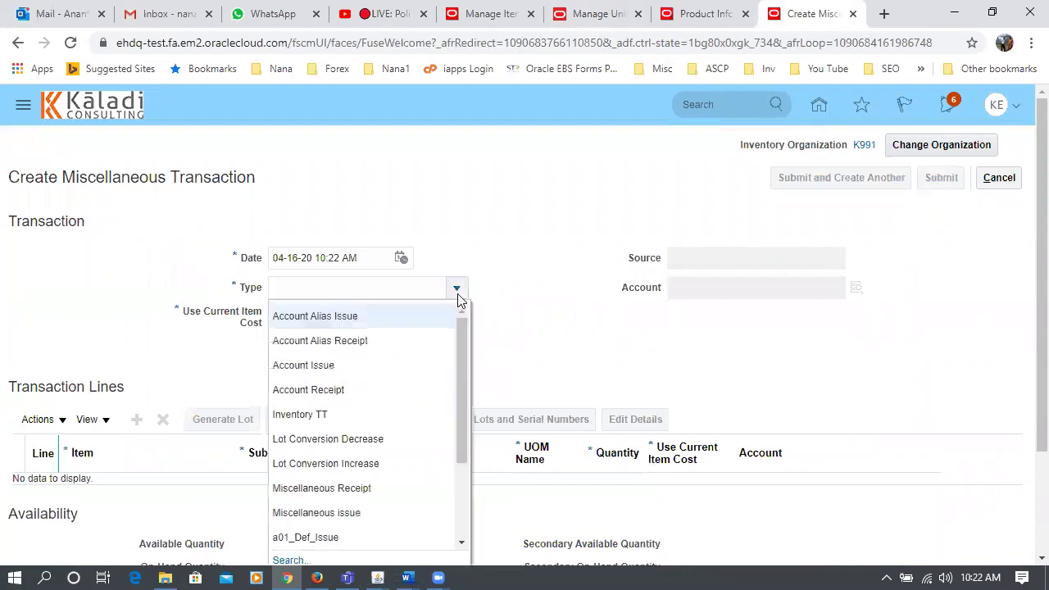
pyautogui.click(379, 492)
pyautogui.click(708, 297)
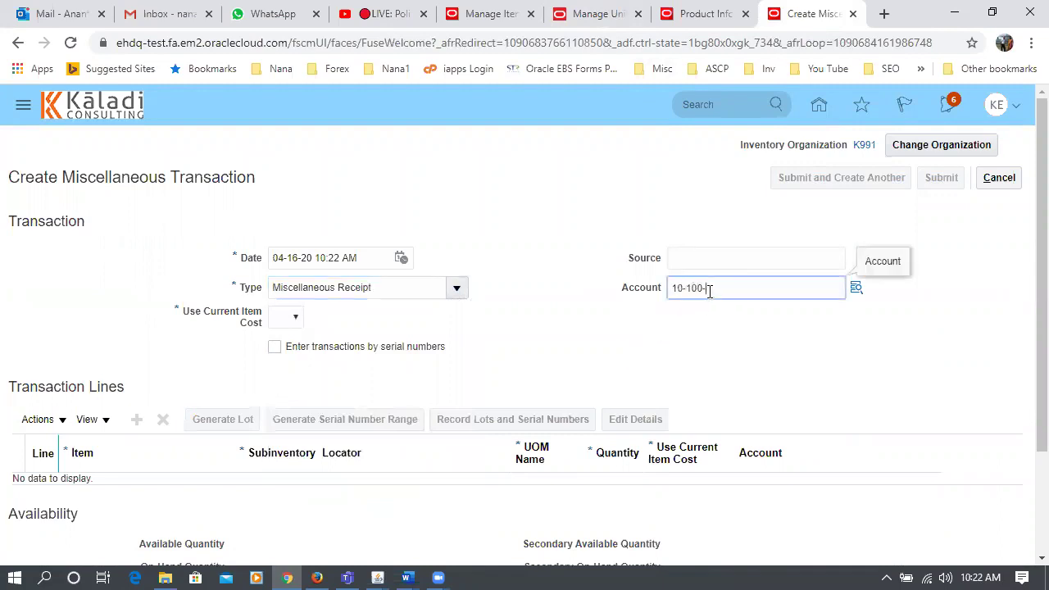
pyautogui.click(564, 378)
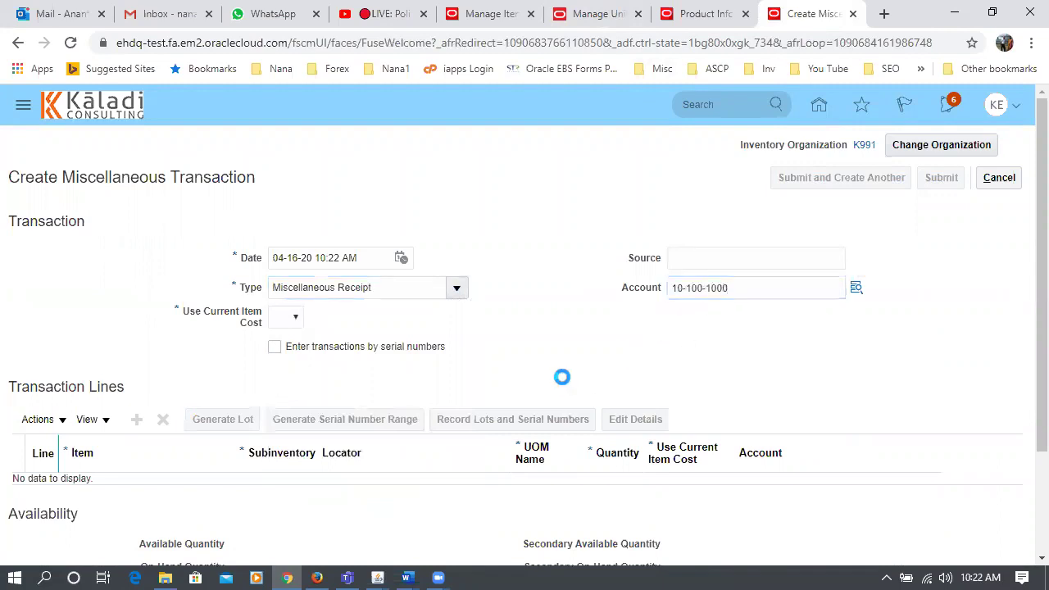
pyautogui.click(283, 317)
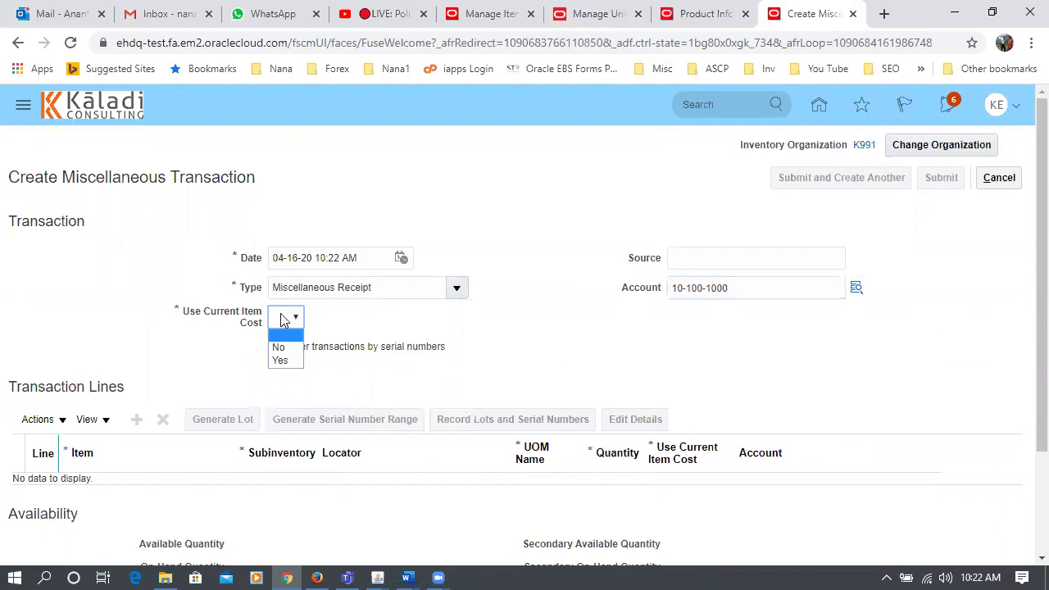
pyautogui.click(286, 352)
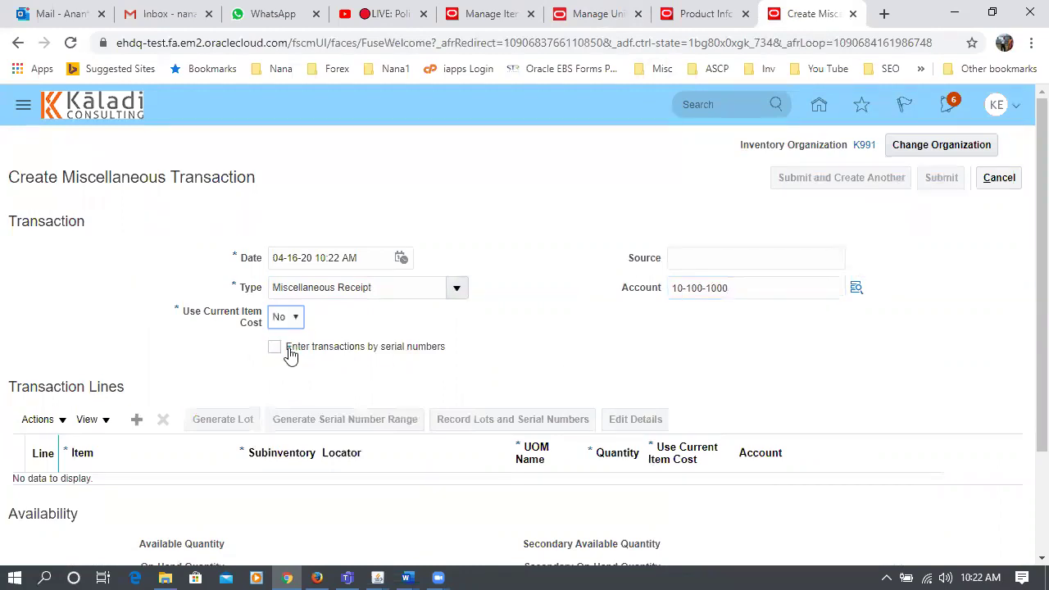
# - Add line 1 for item k99_DUOM_2 with subinventory k991_sub1
pyautogui.click(136, 420)
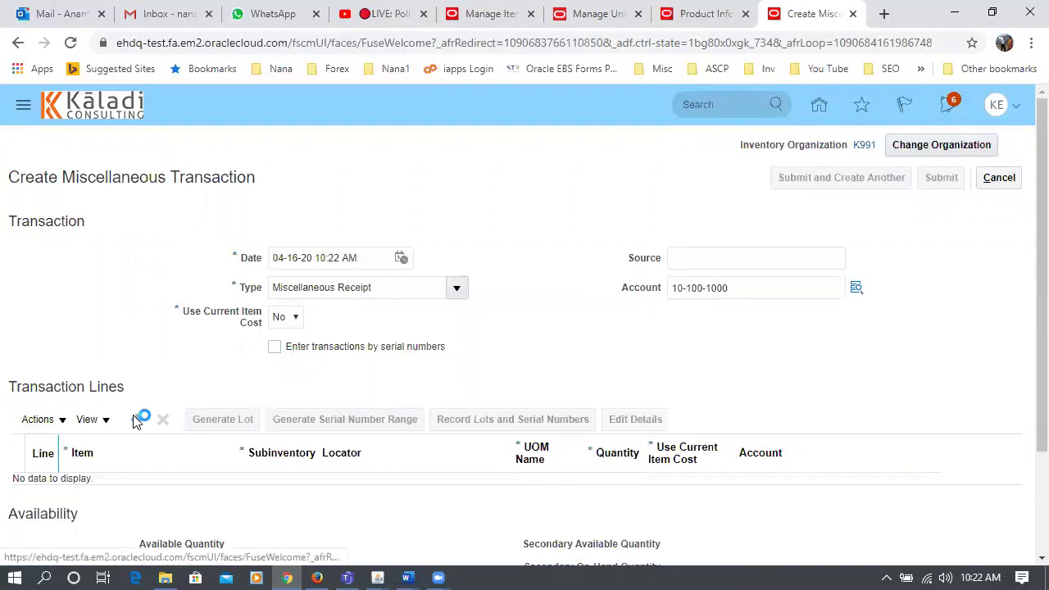
pyautogui.click(133, 490)
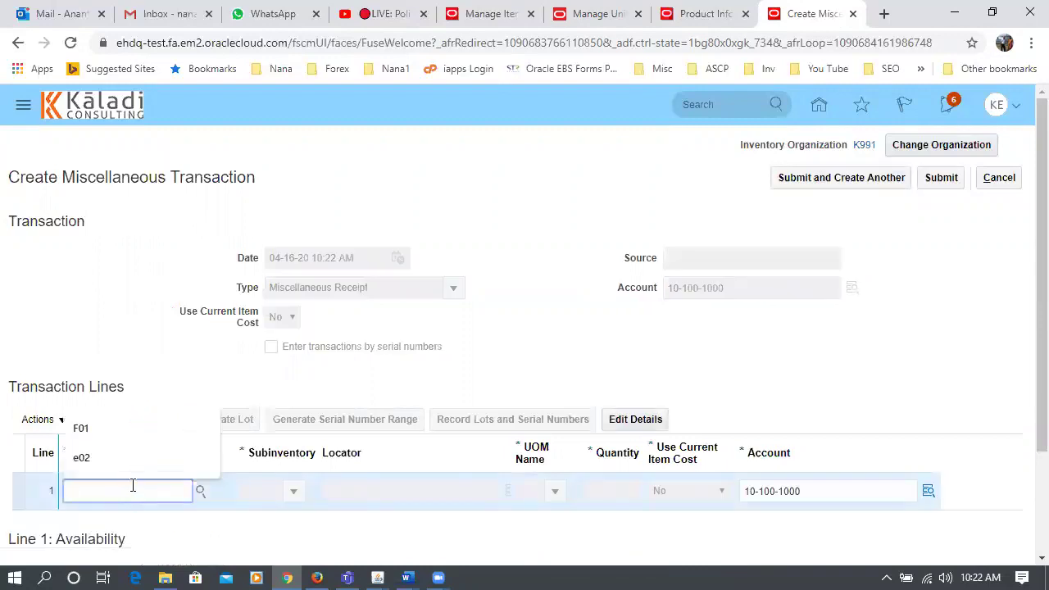
pyautogui.write('k99_DUOM_2')
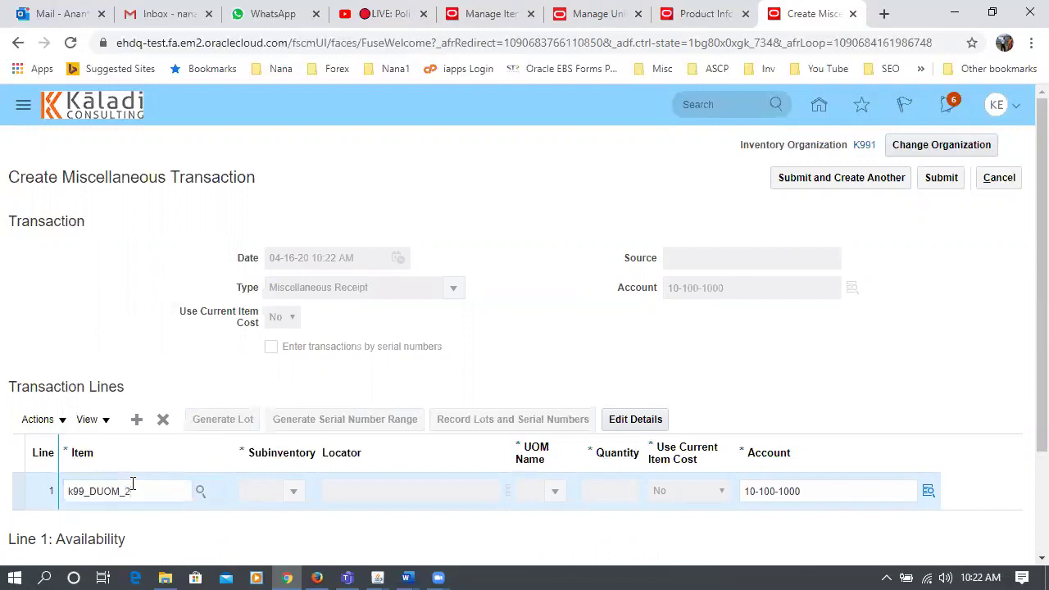
pyautogui.click(277, 491)
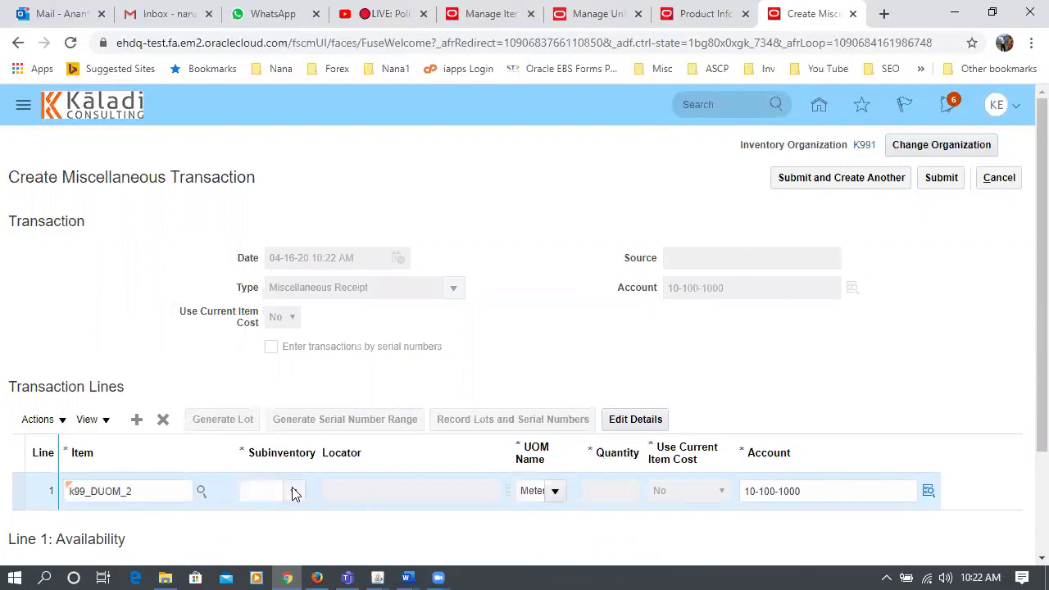
pyautogui.click(292, 489)
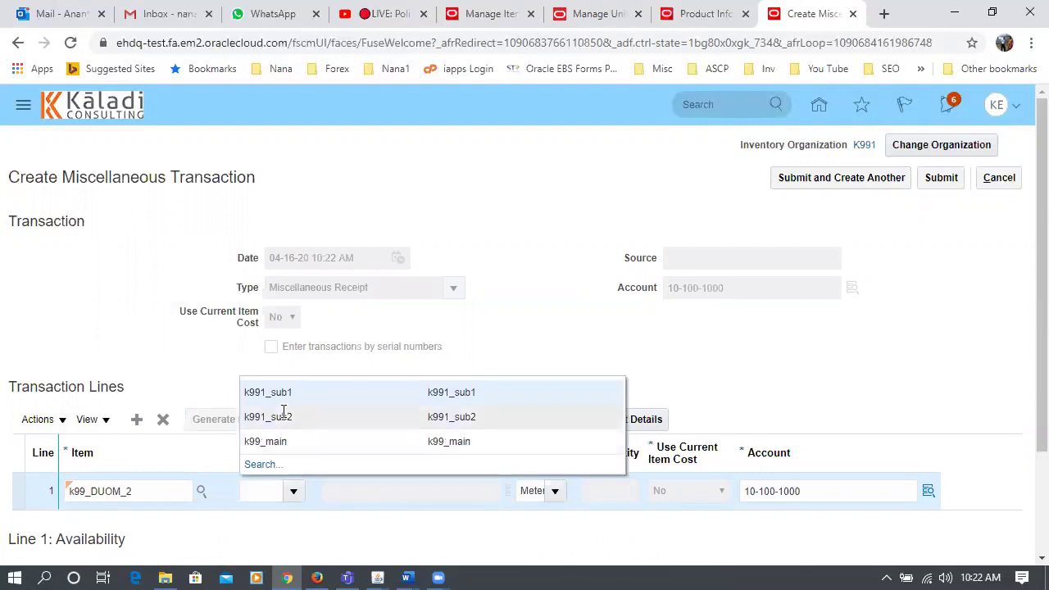
pyautogui.press('Escape')
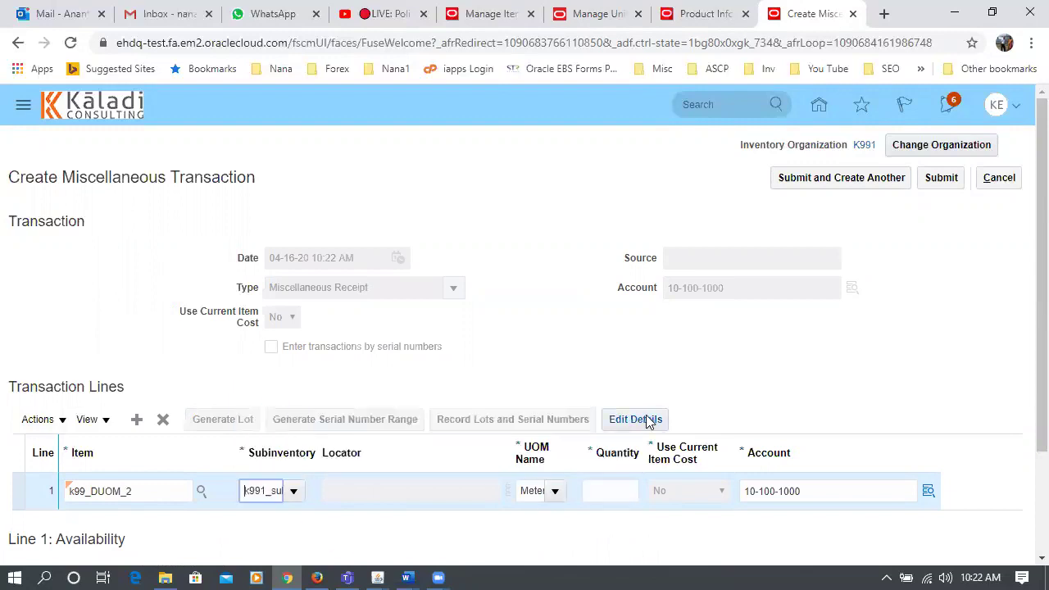
# - In line 1 details, enter transaction quantity 1 and secondary quantity 1,101, declining the quantity update
pyautogui.click(643, 419)
pyautogui.scroll(-5, 519, 402)
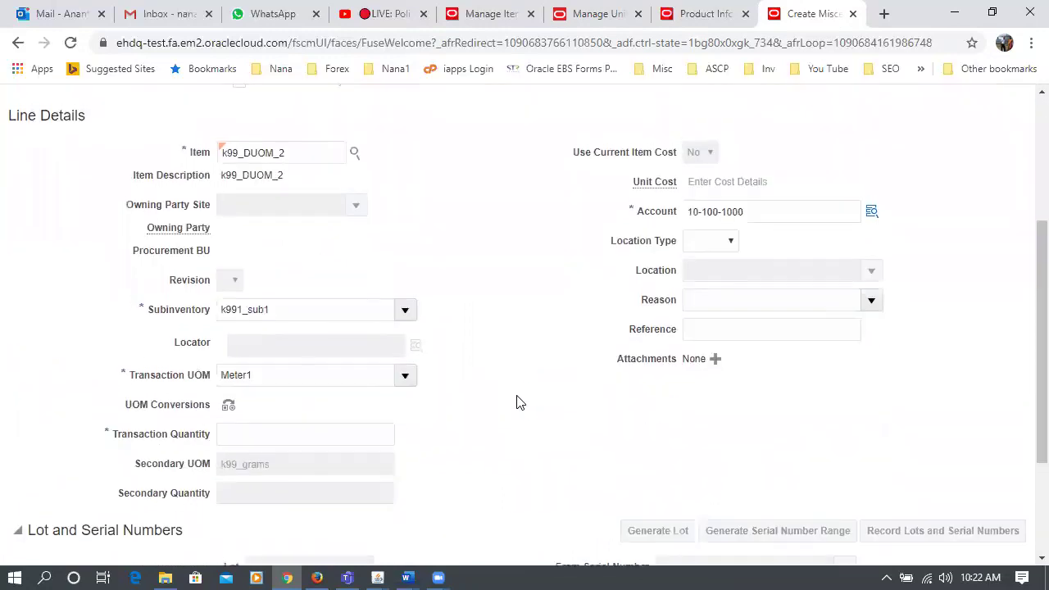
pyautogui.click(289, 262)
pyautogui.write('1')
pyautogui.press('Tab')
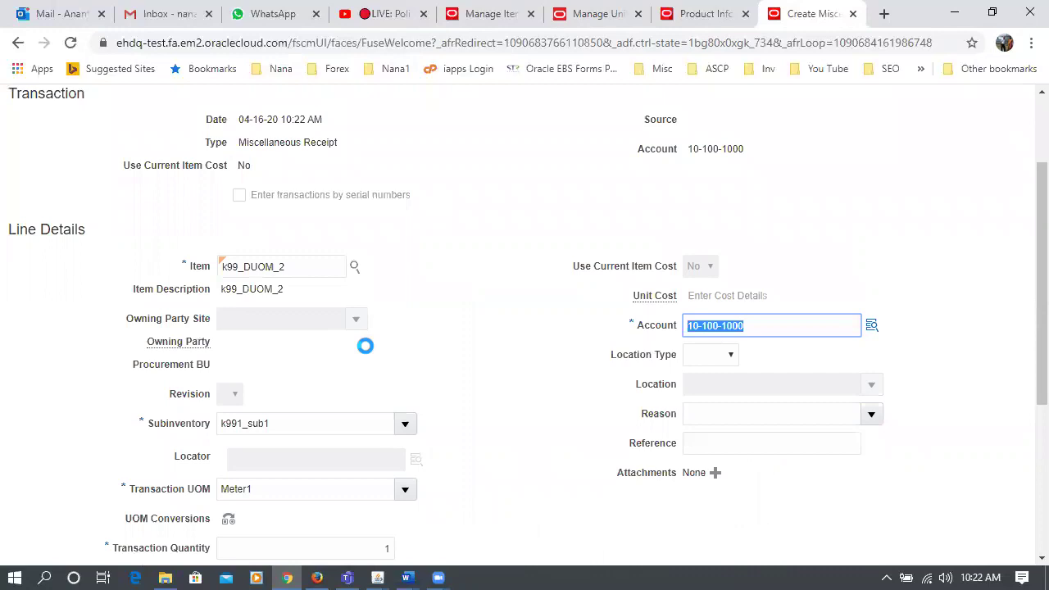
pyautogui.scroll(-3, 432, 410)
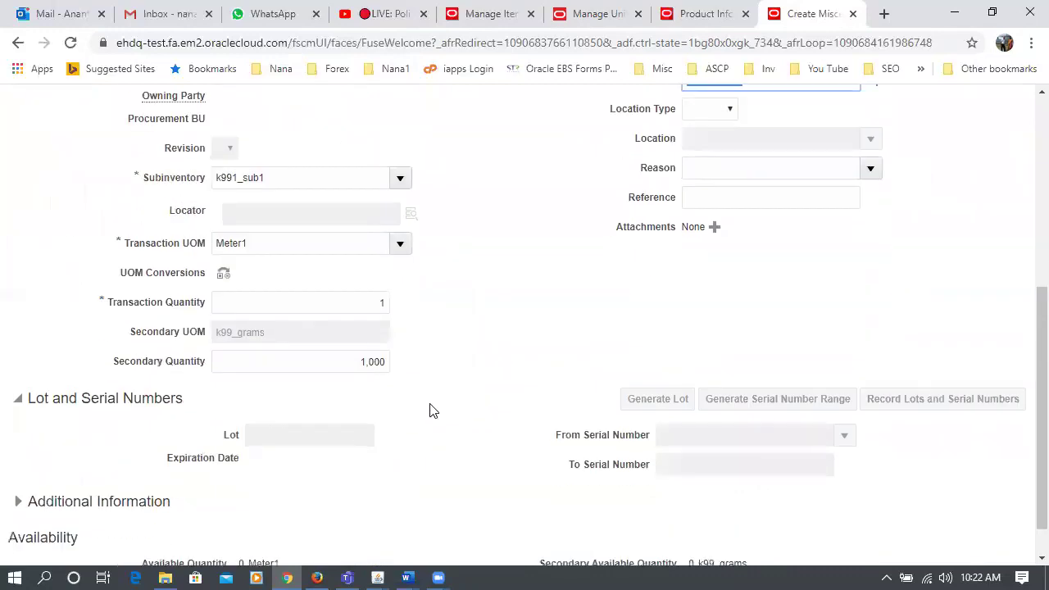
pyautogui.doubleClick(351, 360)
pyautogui.write('1101')
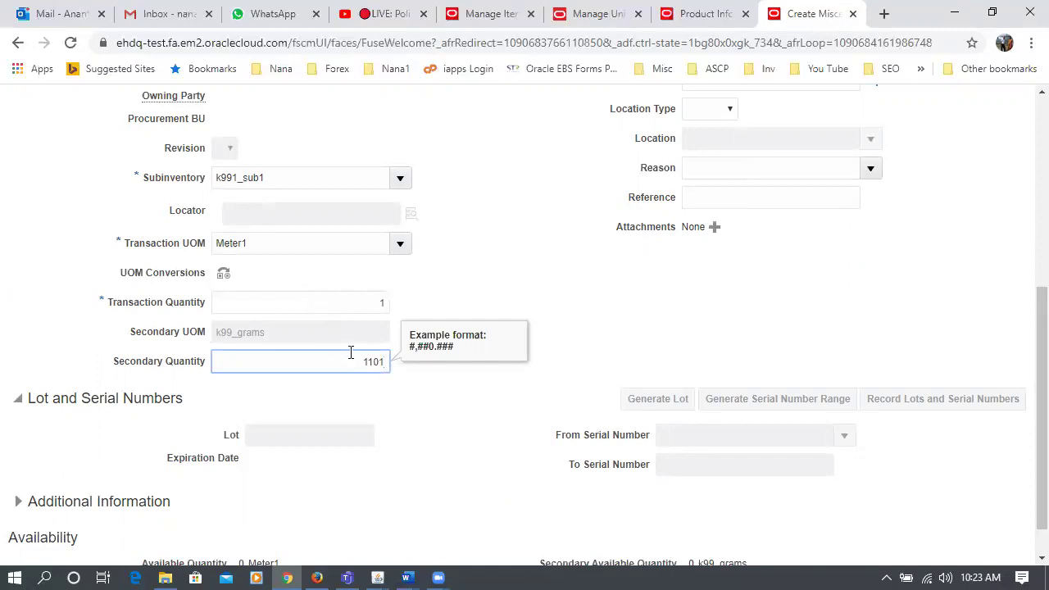
pyautogui.click(552, 342)
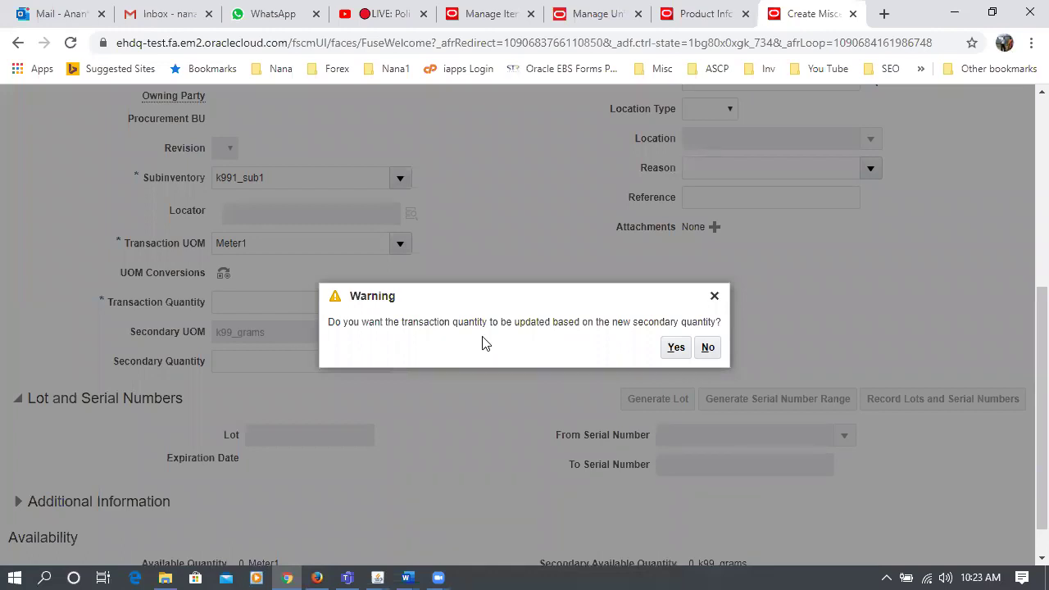
pyautogui.moveTo(483, 303); pyautogui.dragTo(692, 217)
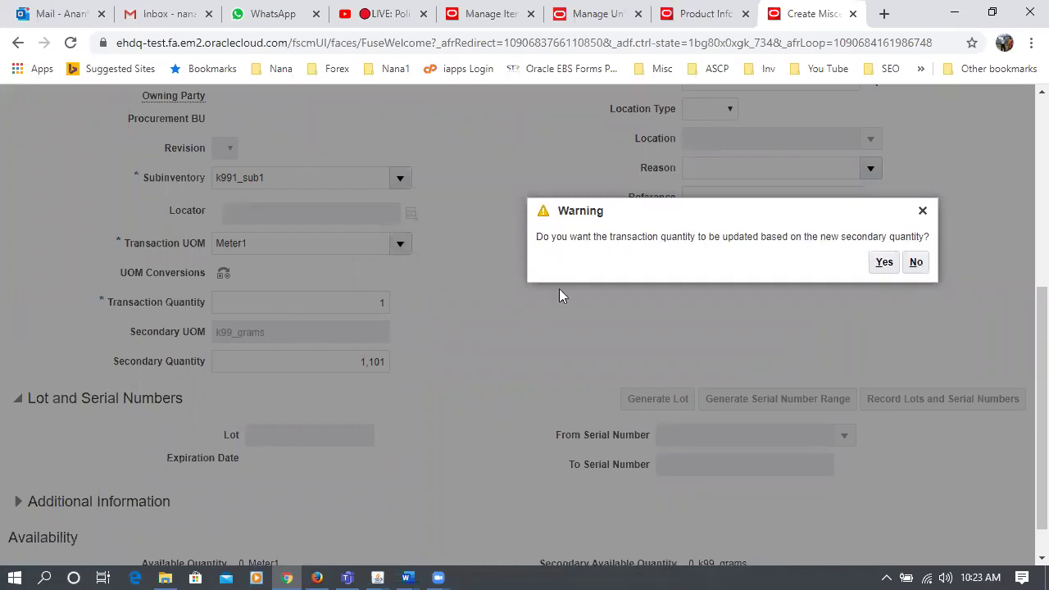
pyautogui.click(914, 268)
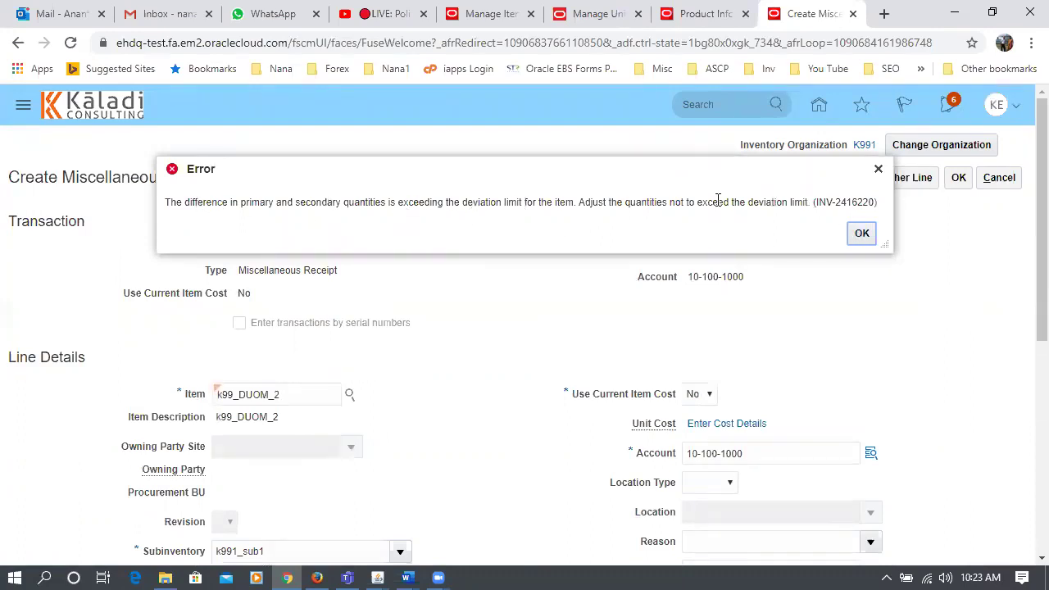
# - Dismiss the deviation-limit error and retry the secondary quantity, letting transaction quantity follow
pyautogui.moveTo(717, 200); pyautogui.dragTo(788, 203)
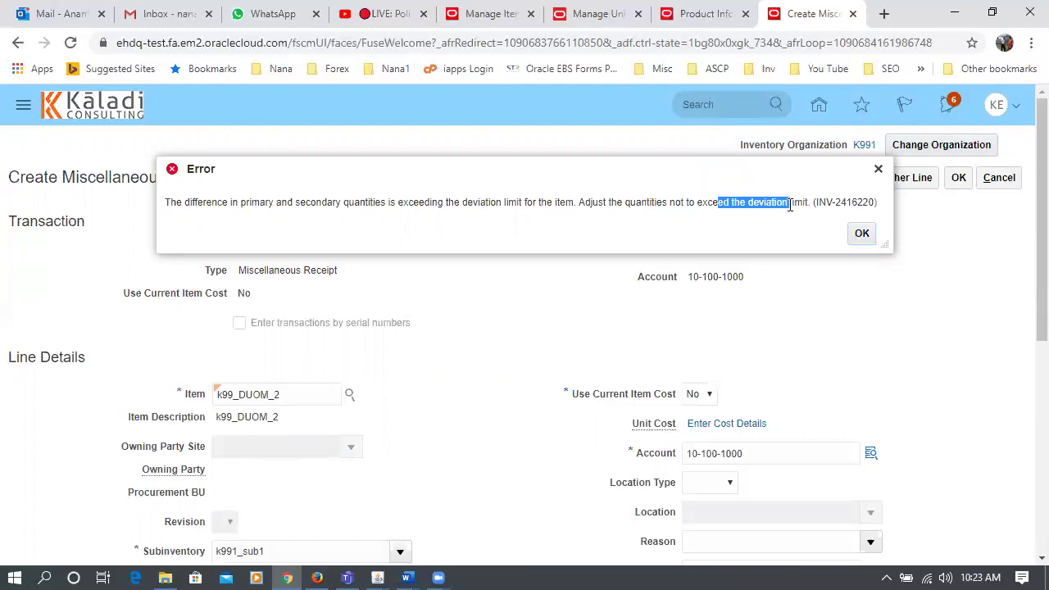
pyautogui.click(862, 233)
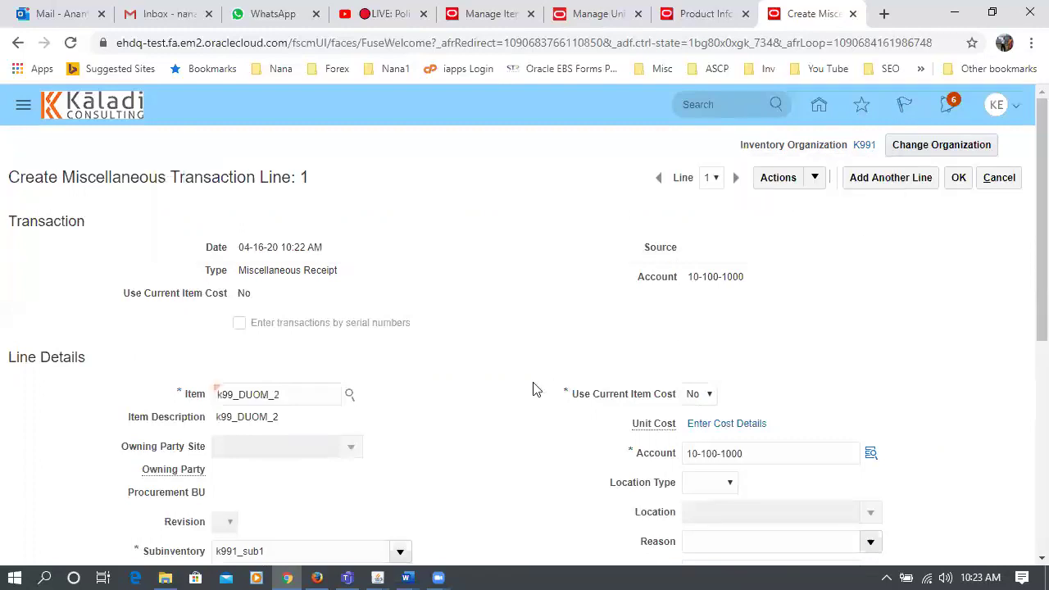
pyautogui.scroll(-3, 531, 388)
pyautogui.scroll(-2, 529, 387)
pyautogui.moveTo(358, 318); pyautogui.dragTo(418, 327)
pyautogui.write('110')
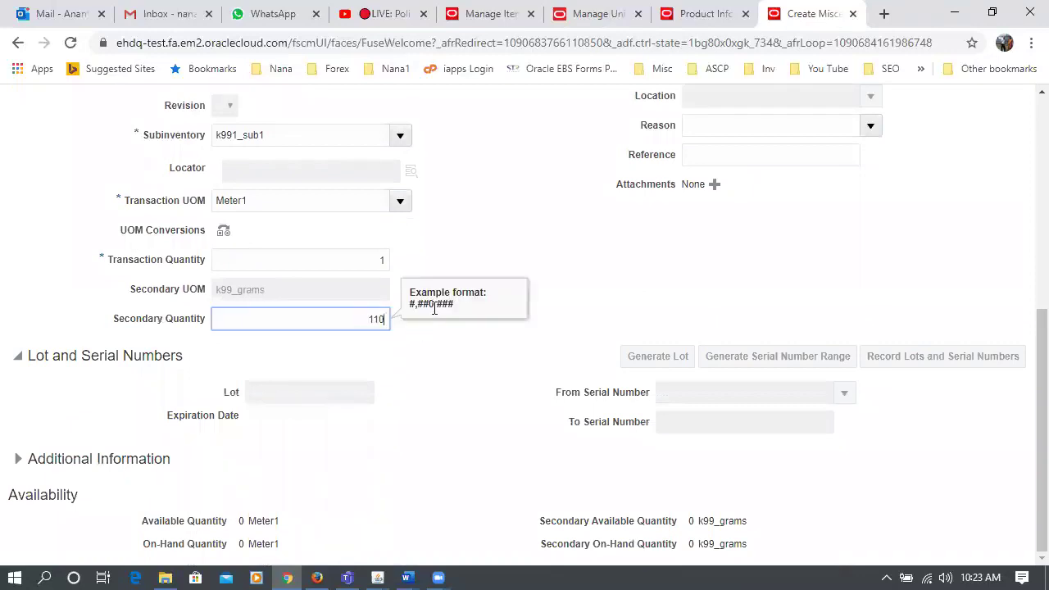
pyautogui.press('Tab')
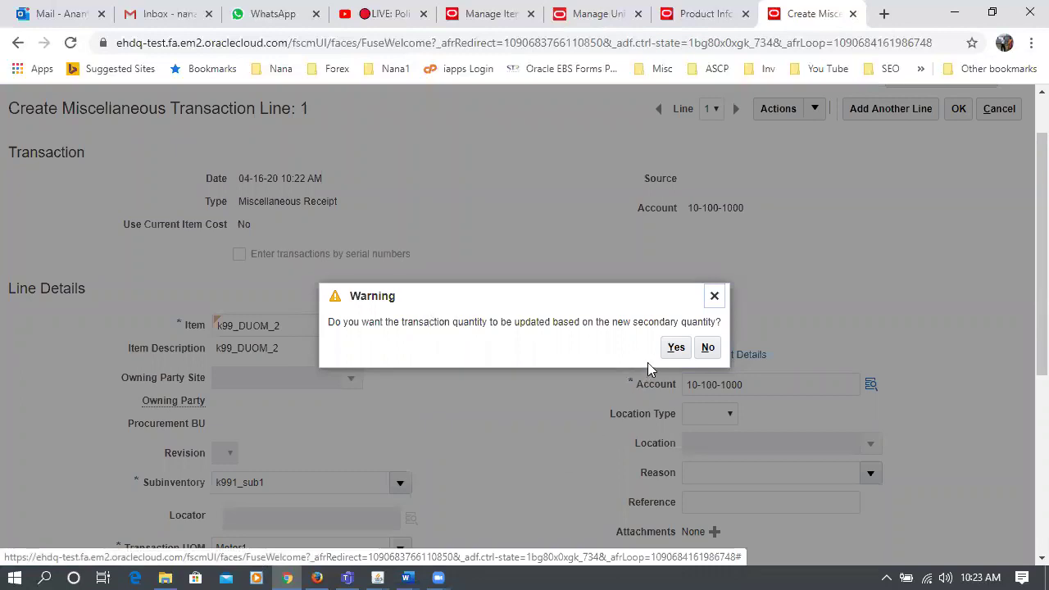
pyautogui.click(676, 347)
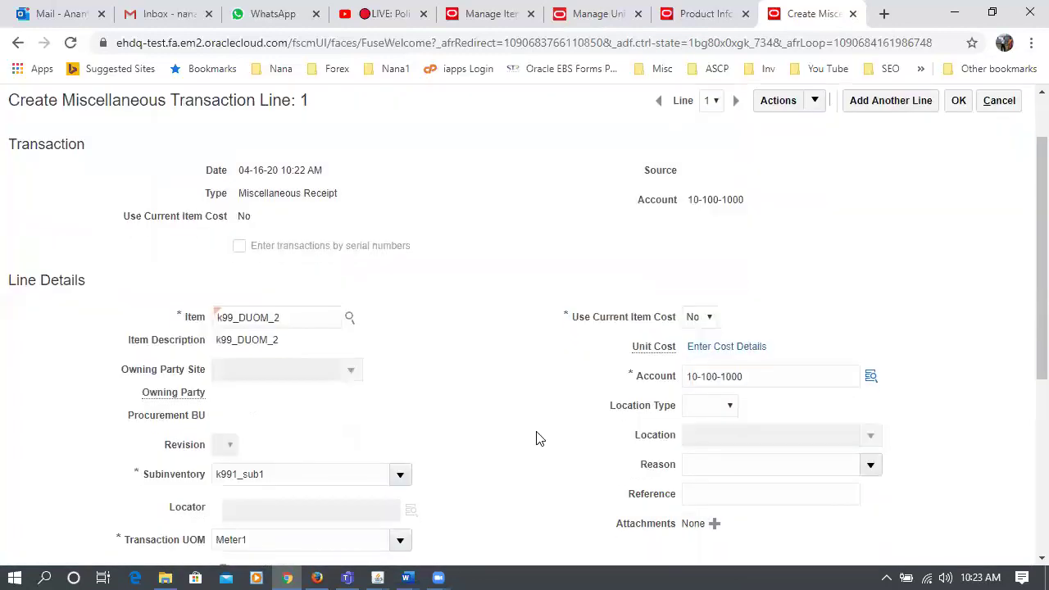
pyautogui.scroll(-2, 536, 439)
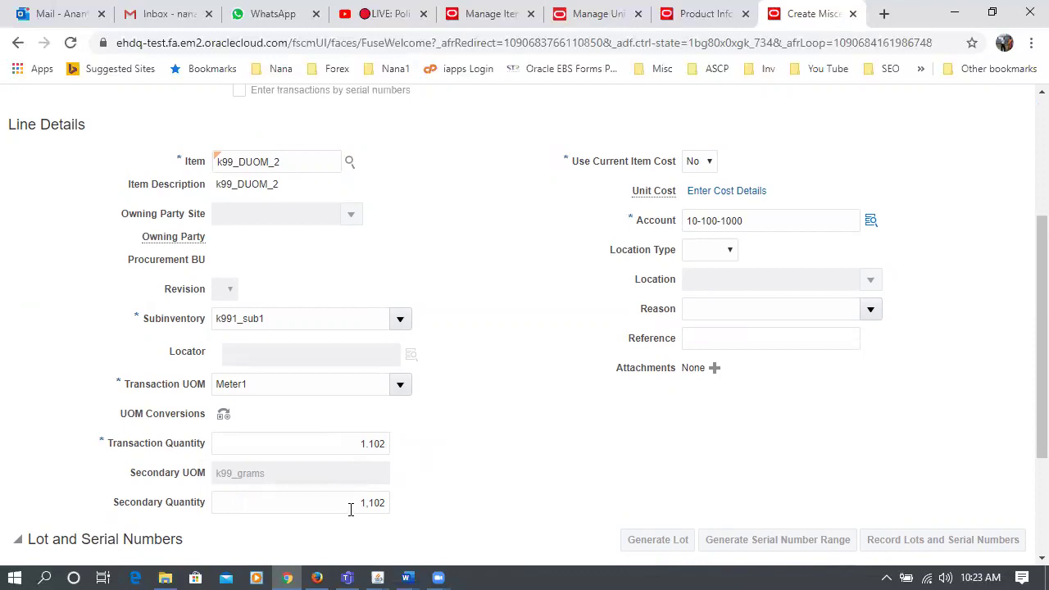
pyautogui.moveTo(351, 509); pyautogui.dragTo(388, 509)
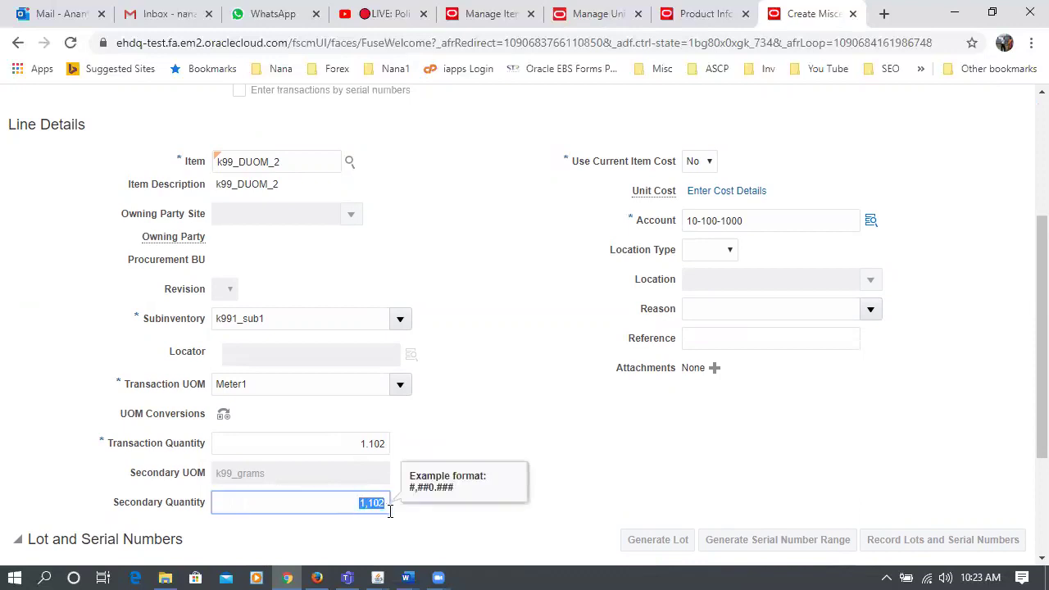
pyautogui.click(549, 449)
# - Reset transaction quantity to 1 and enter secondary quantity 1,099
pyautogui.moveTo(321, 437); pyautogui.dragTo(417, 440)
pyautogui.write('1')
pyautogui.press('Tab')
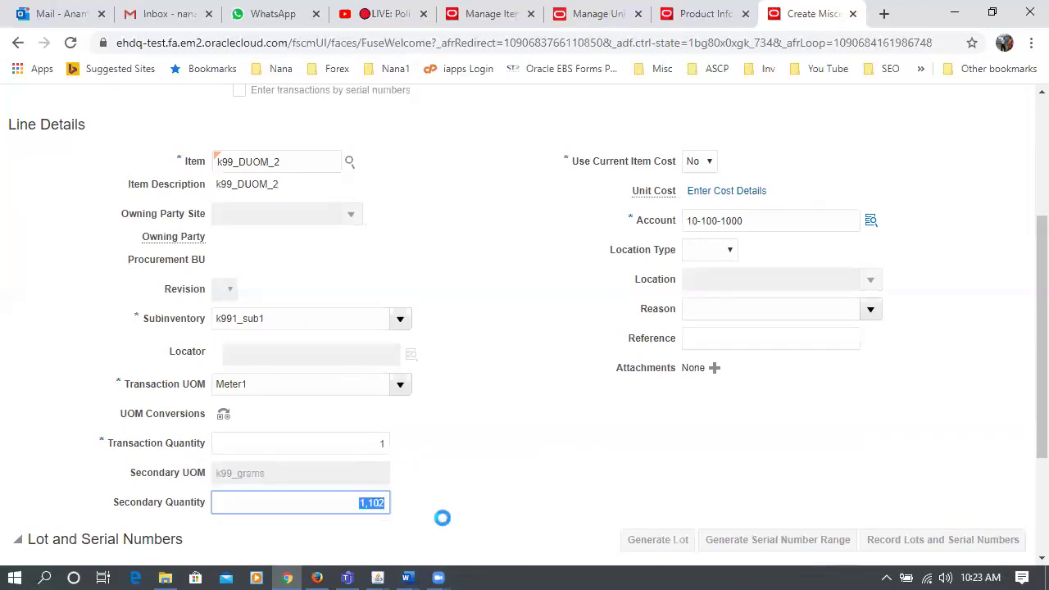
pyautogui.click(732, 348)
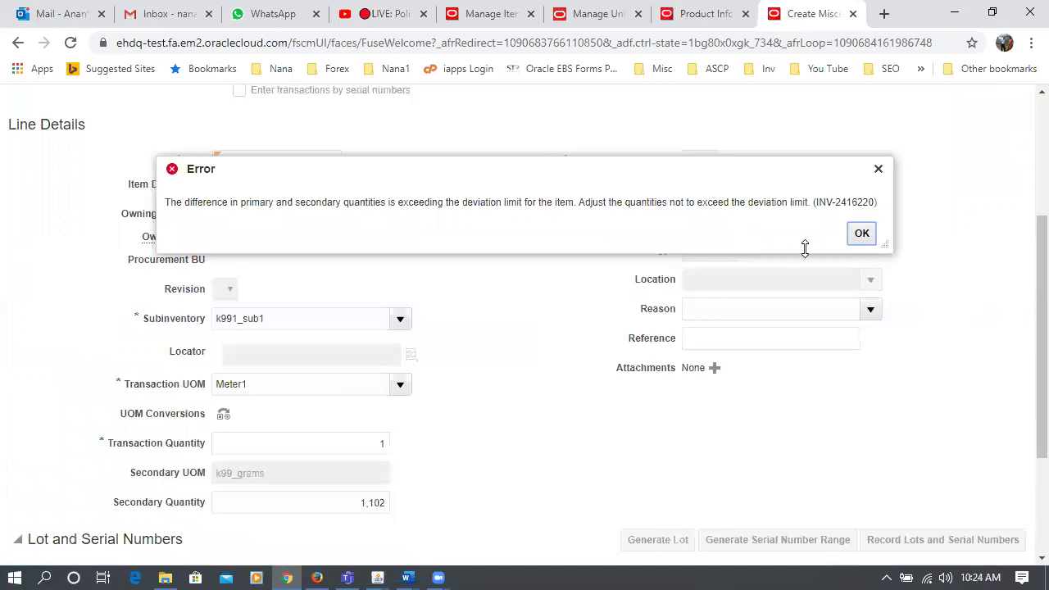
pyautogui.click(862, 234)
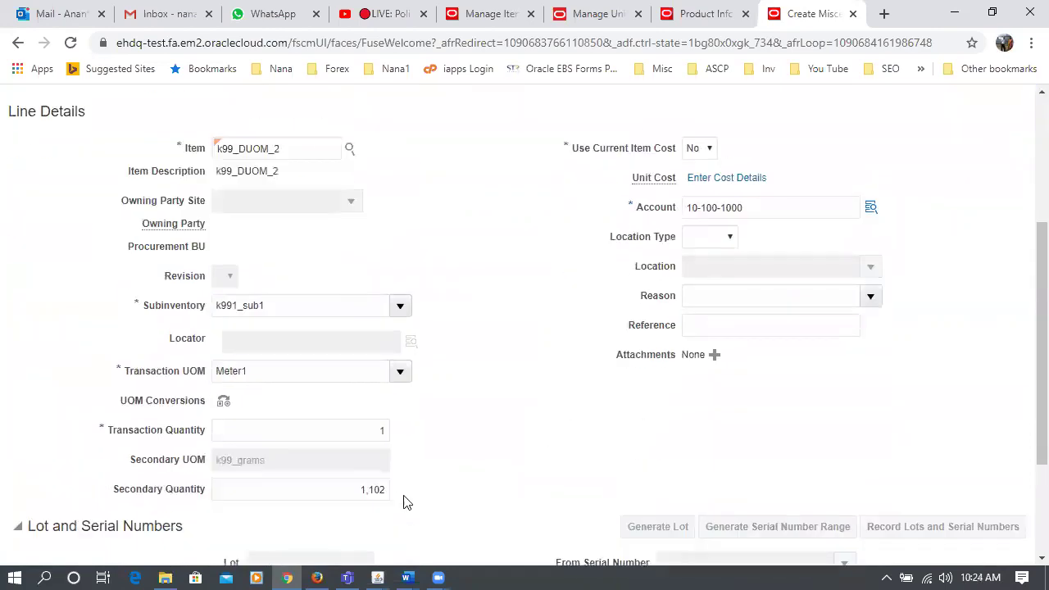
pyautogui.doubleClick(323, 494)
pyautogui.write('1,099')
pyautogui.press('Tab')
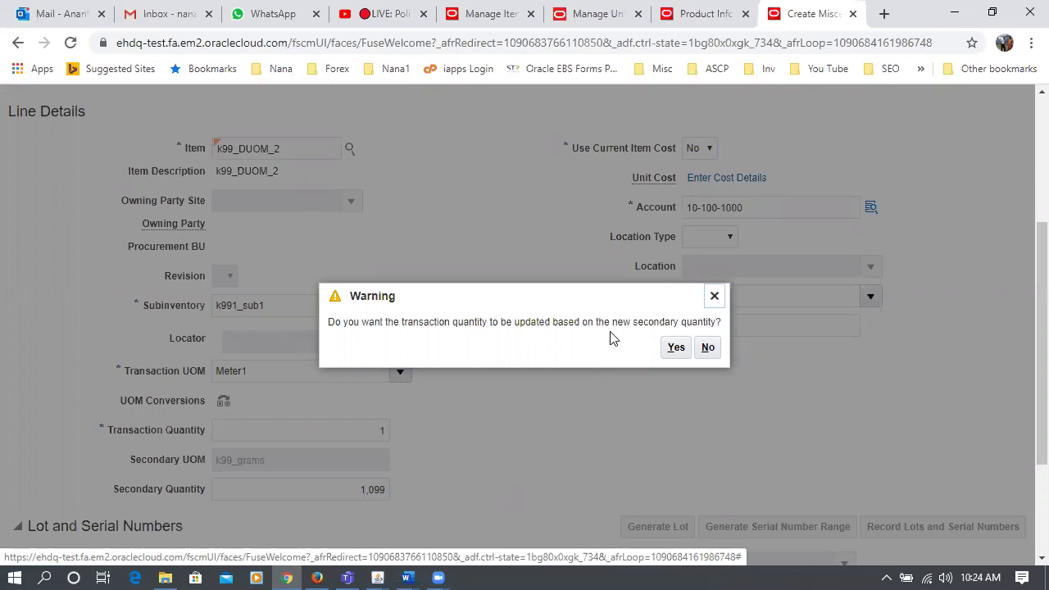
# - Keep transaction quantity 1, save line 1 details, and submit the miscellaneous receipt
pyautogui.click(708, 351)
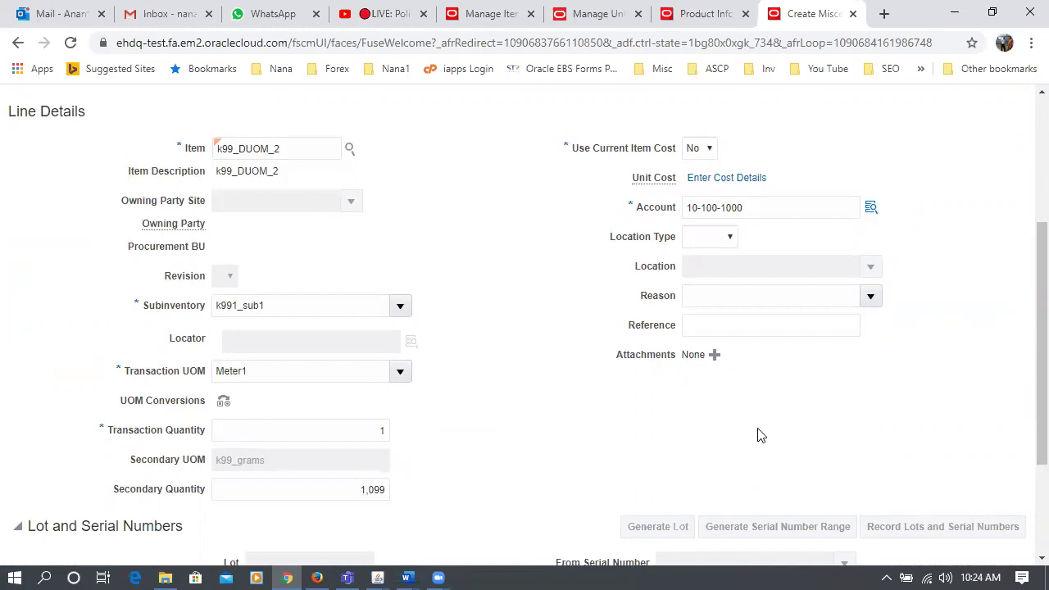
pyautogui.scroll(3, 760, 430)
pyautogui.click(957, 177)
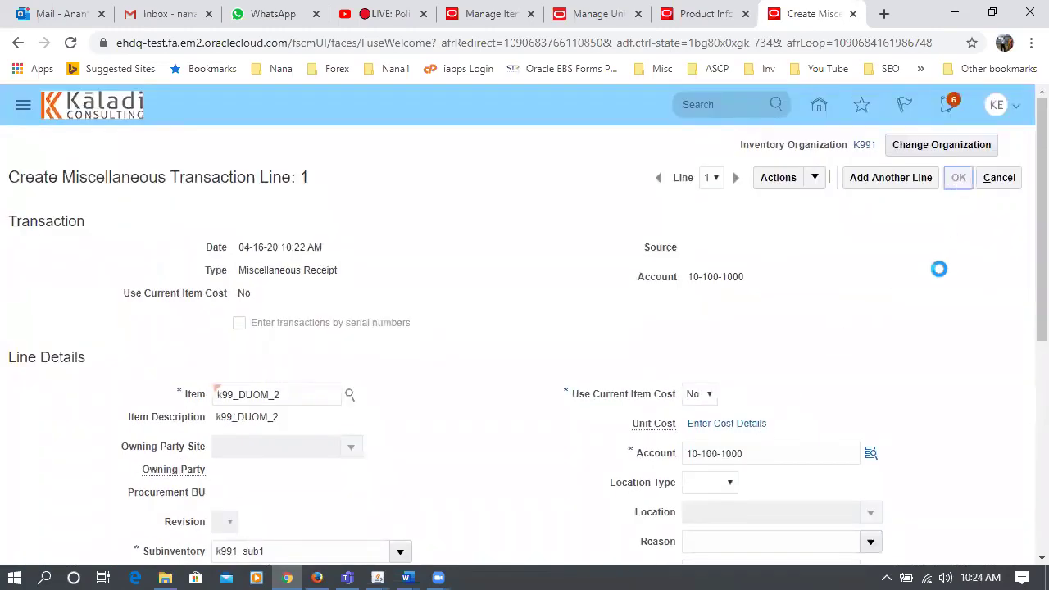
pyautogui.click(946, 185)
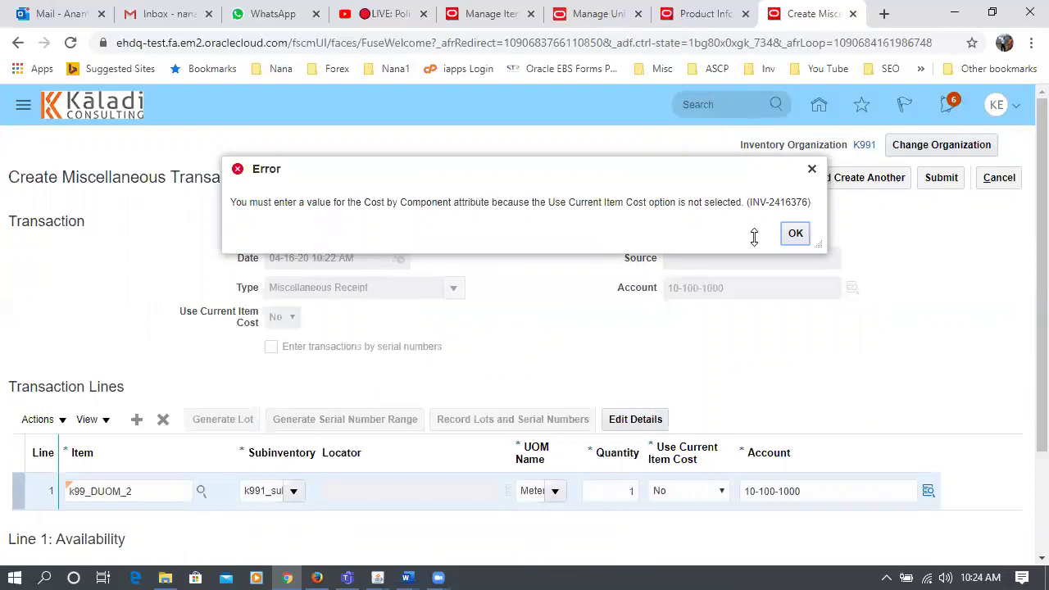
# - Add an Item price cost component with unit cost 1 to line 1
pyautogui.click(794, 234)
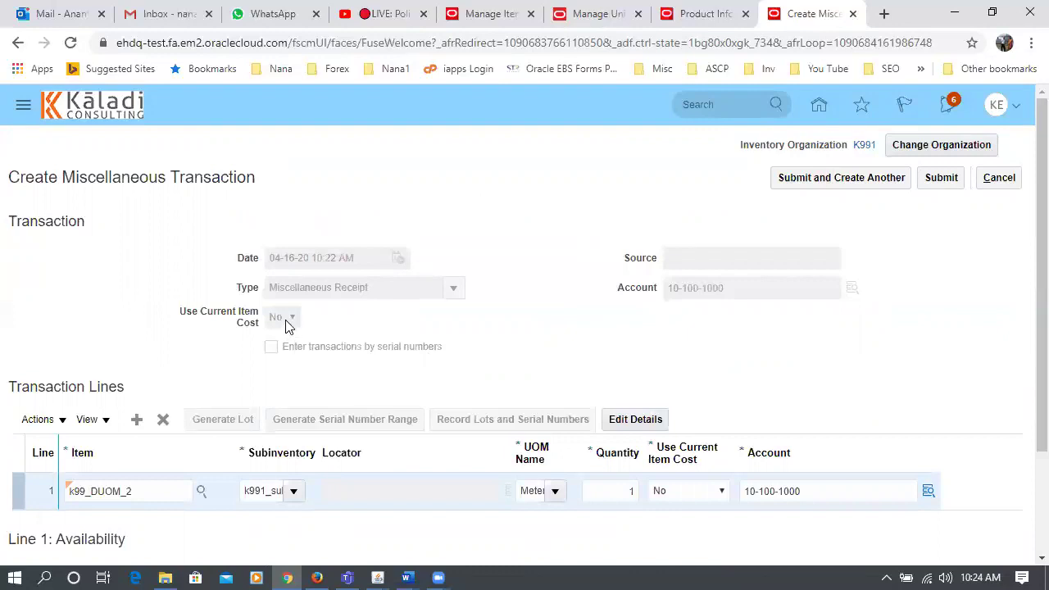
pyautogui.click(637, 421)
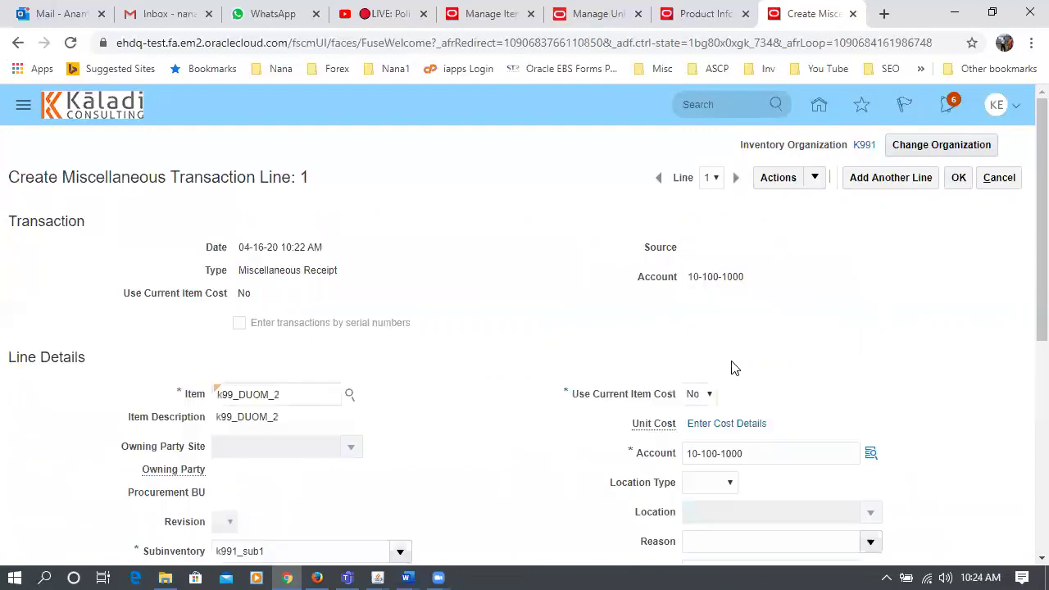
pyautogui.scroll(-3, 733, 367)
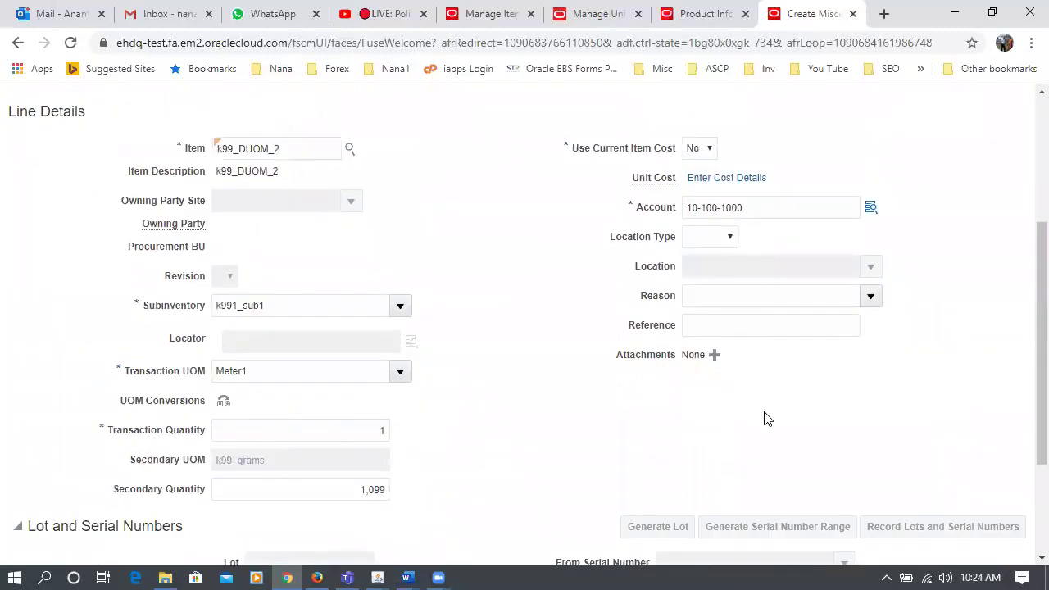
pyautogui.click(719, 178)
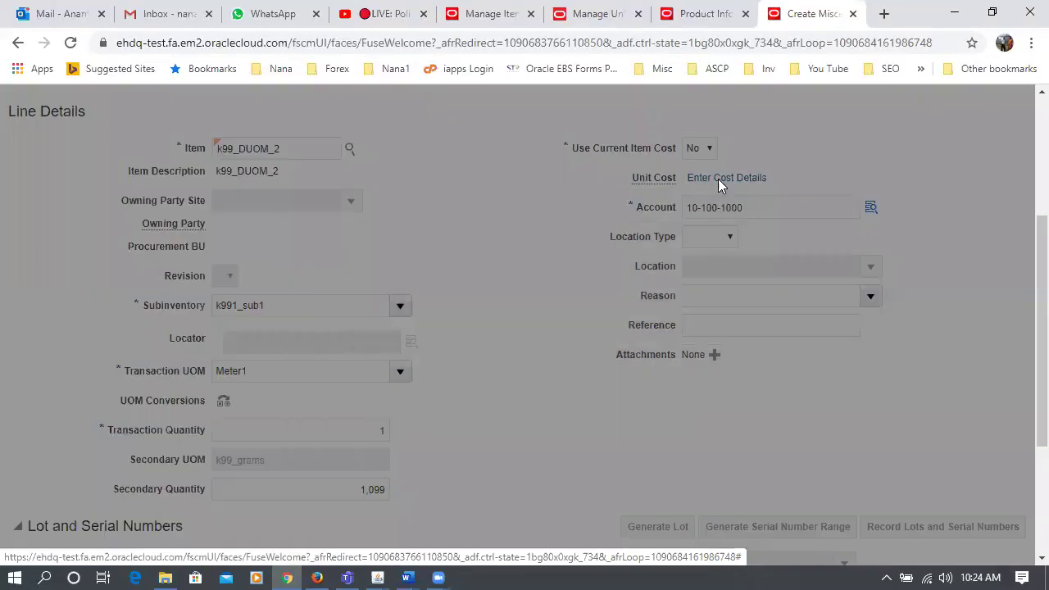
pyautogui.click(425, 303)
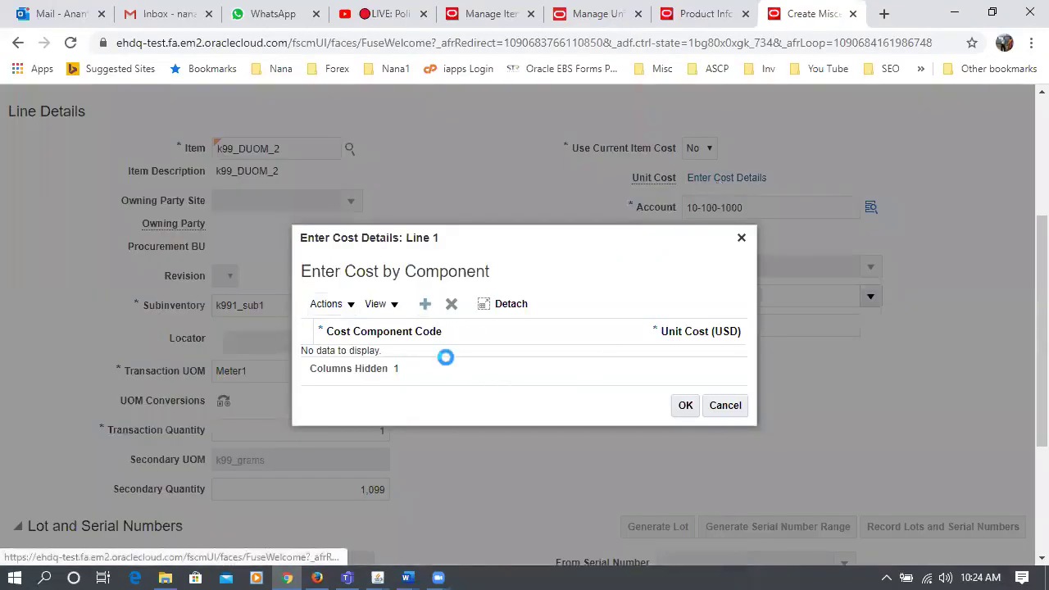
pyautogui.click(446, 357)
pyautogui.click(431, 380)
pyautogui.click(537, 358)
pyautogui.write('1')
pyautogui.click(685, 420)
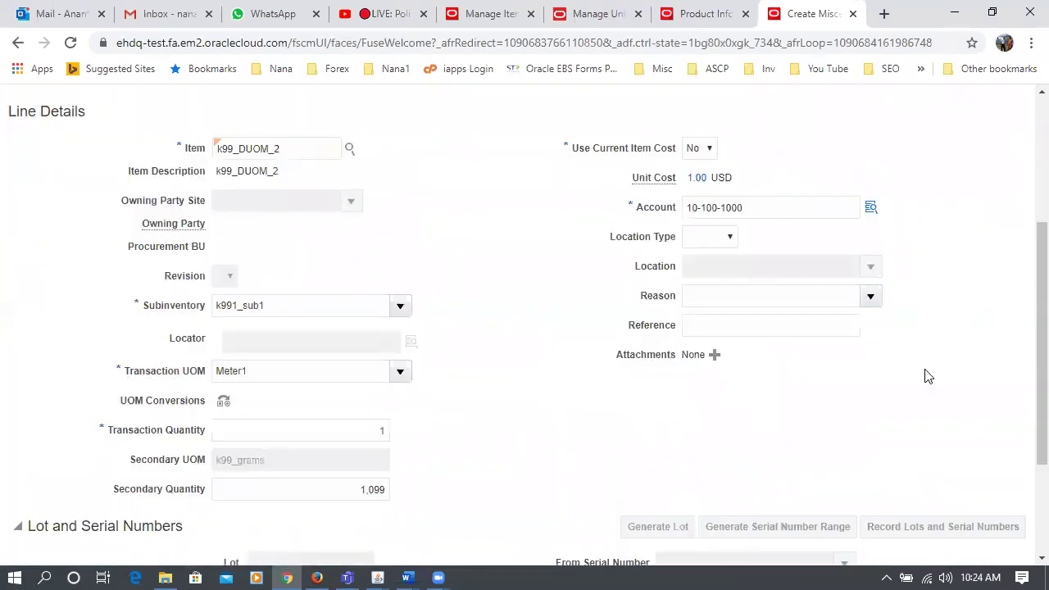
# - Save the line details and resubmit the k99_DUOM_2 receipt
pyautogui.scroll(3, 876, 436)
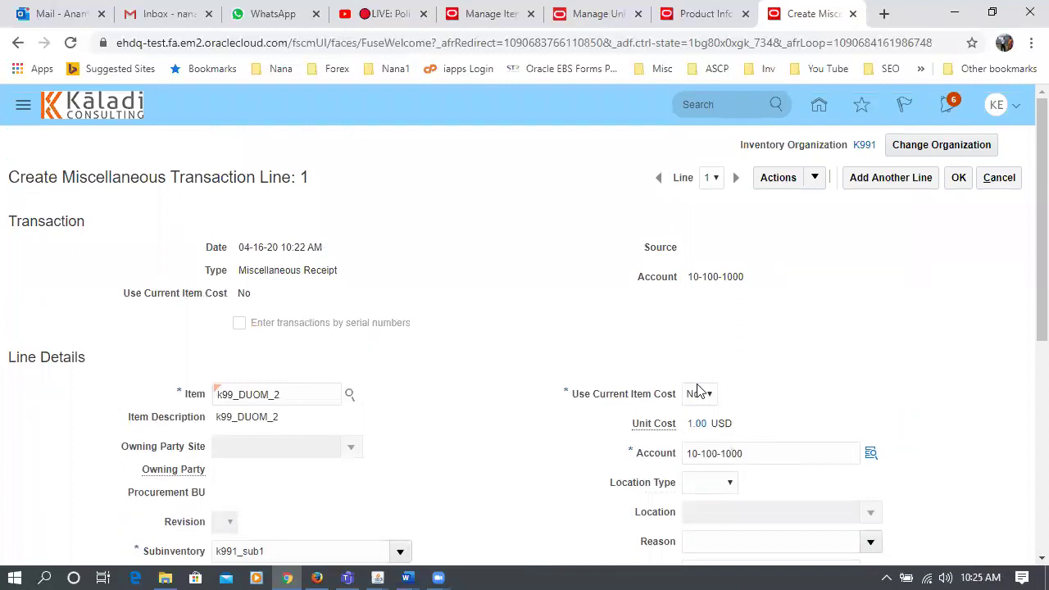
pyautogui.scroll(-1, 691, 372)
pyautogui.scroll(-4, 691, 369)
pyautogui.scroll(4, 688, 369)
pyautogui.click(959, 179)
pyautogui.click(939, 179)
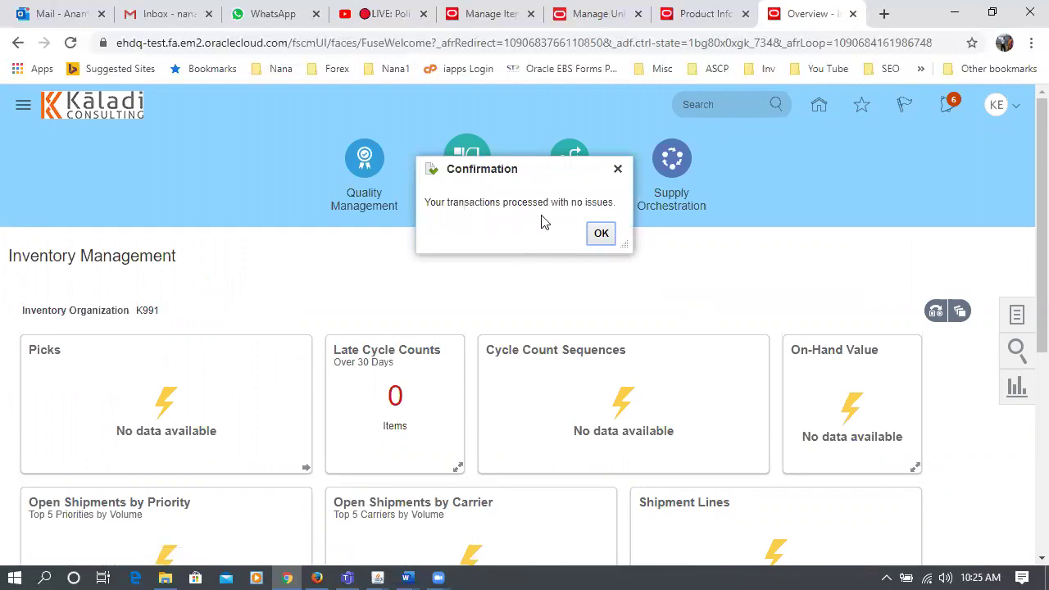
# - Search Manage Item Quantities for k99_DUOM_2, showing 1 Meter1 and 1,099 k99_grams on hand
pyautogui.click(610, 236)
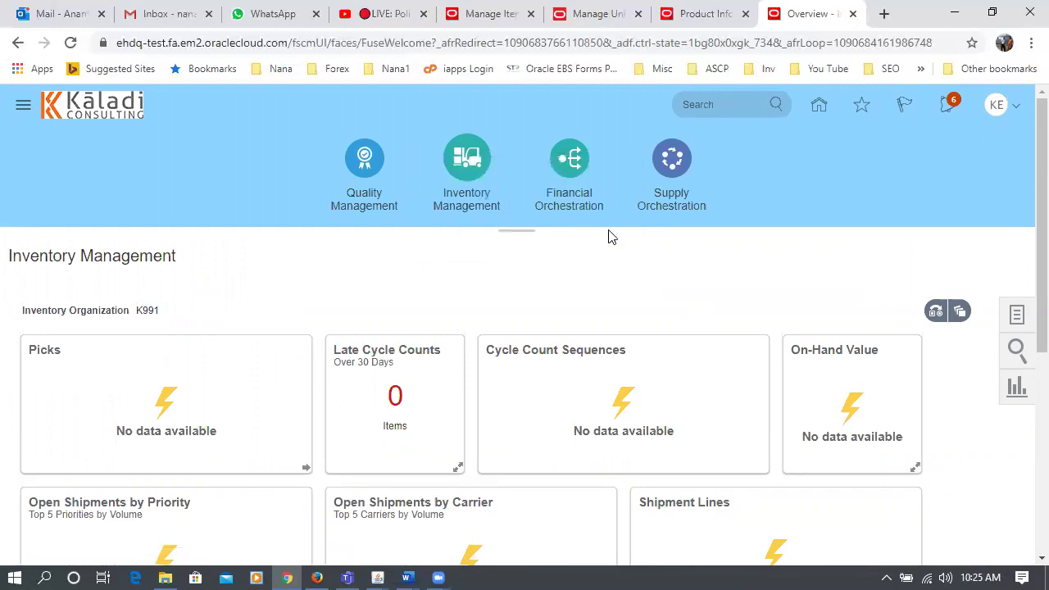
pyautogui.click(1016, 316)
pyautogui.click(729, 291)
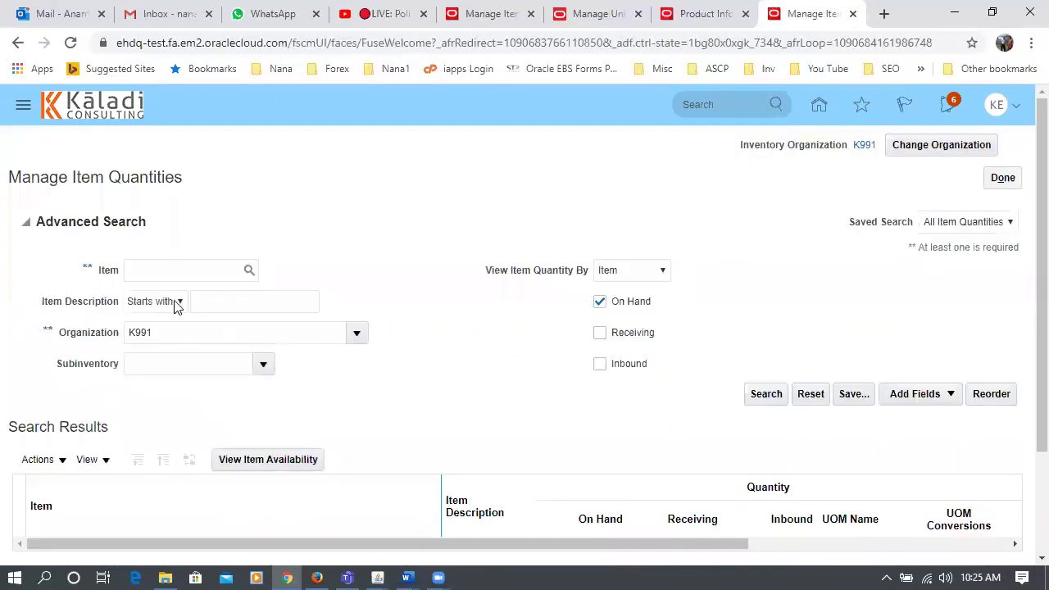
pyautogui.click(173, 271)
pyautogui.write('k99_DUOM_2')
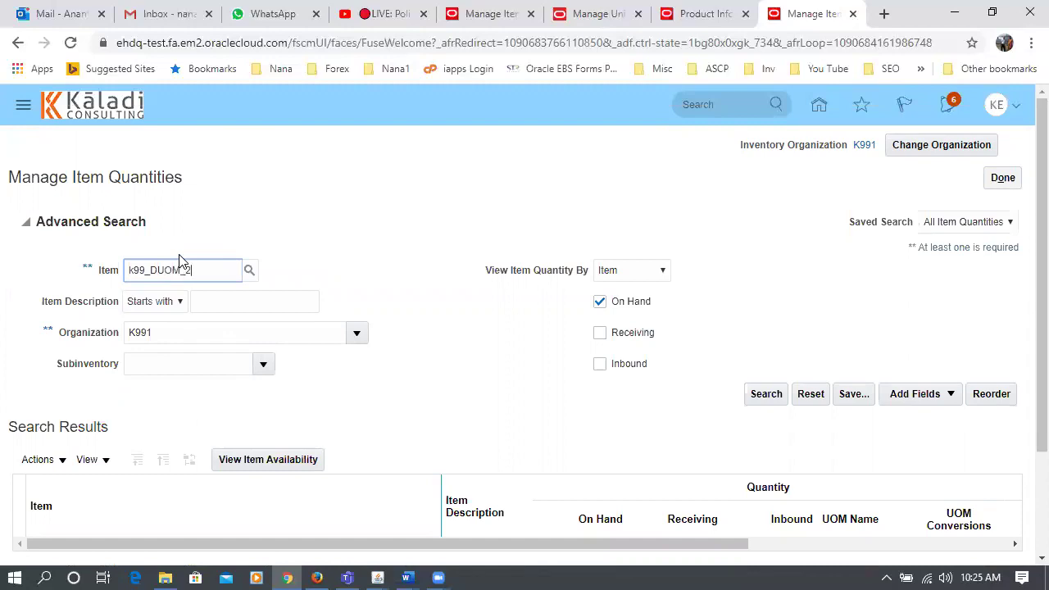
pyautogui.press('Tab')
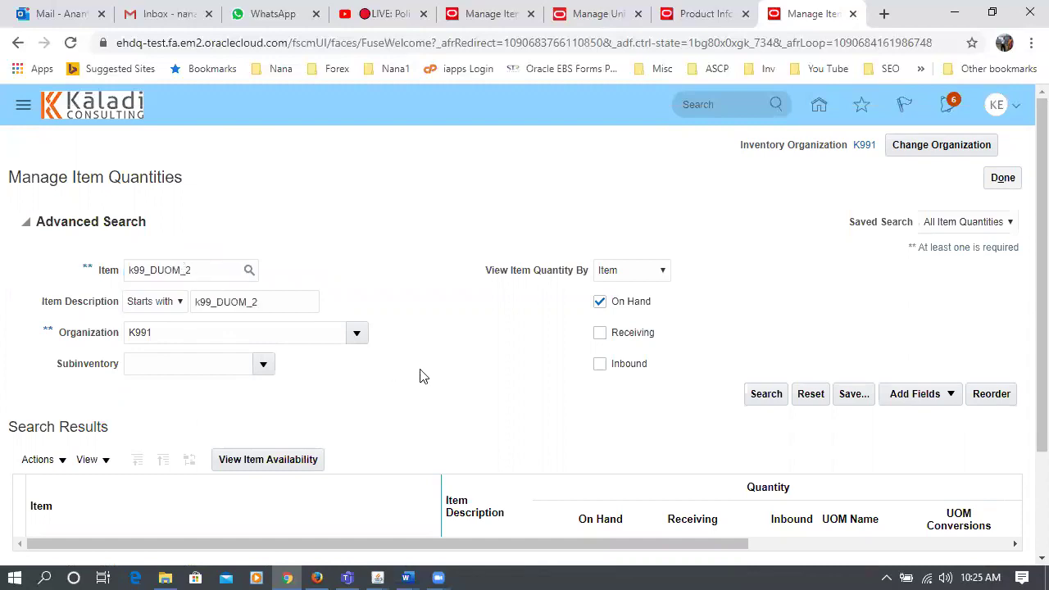
pyautogui.click(766, 393)
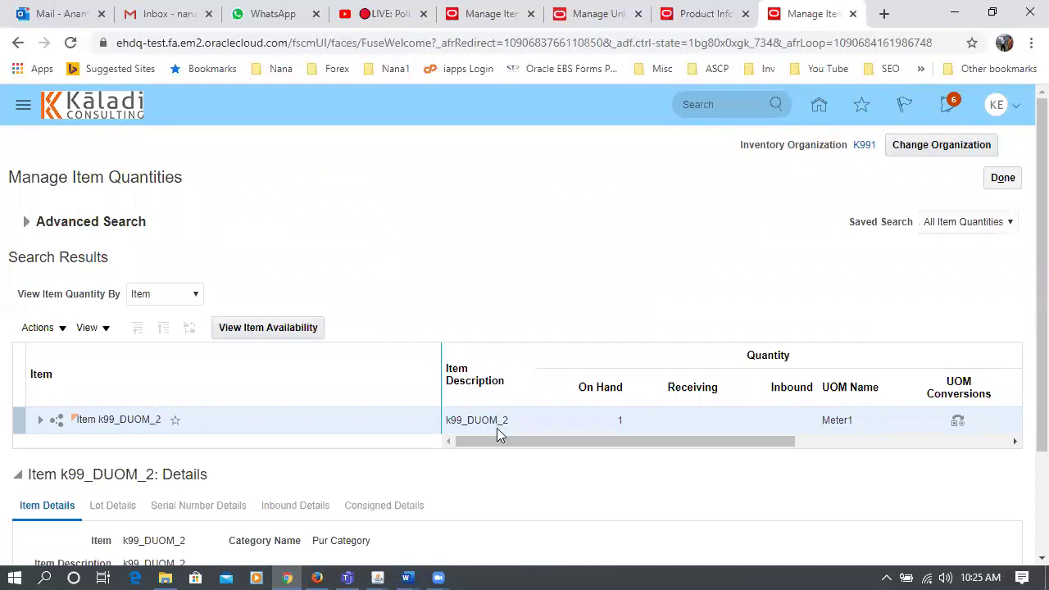
pyautogui.moveTo(515, 442); pyautogui.dragTo(517, 476)
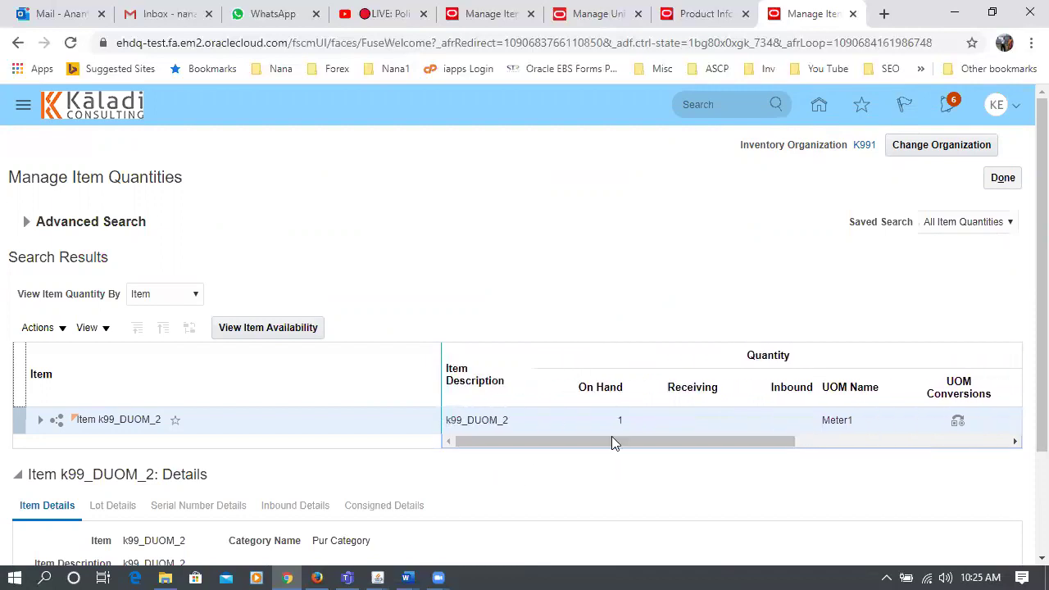
pyautogui.moveTo(614, 448); pyautogui.dragTo(866, 440)
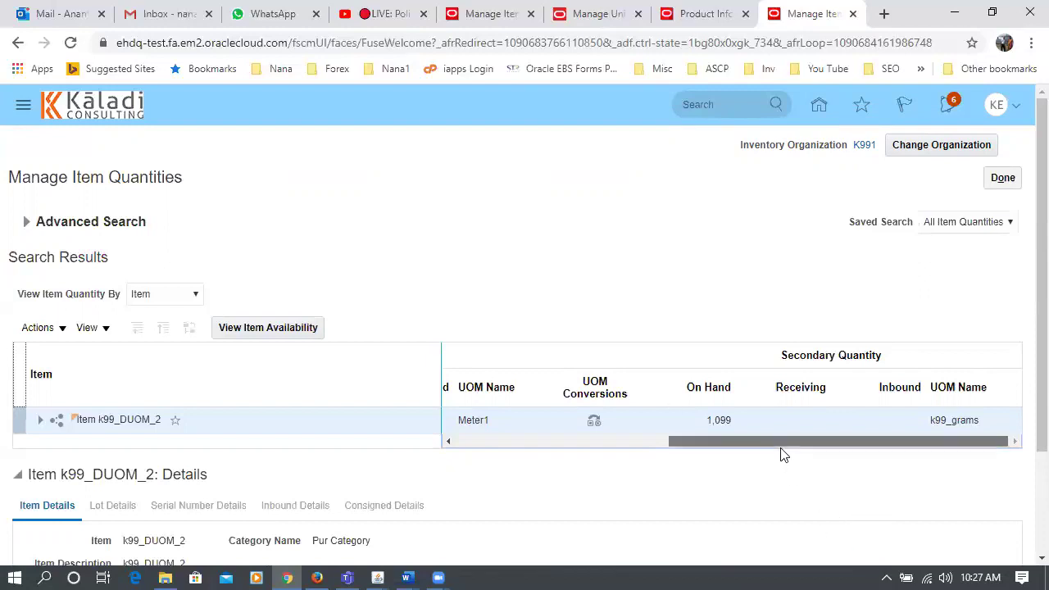
pyautogui.hscroll(-1, 793, 453)
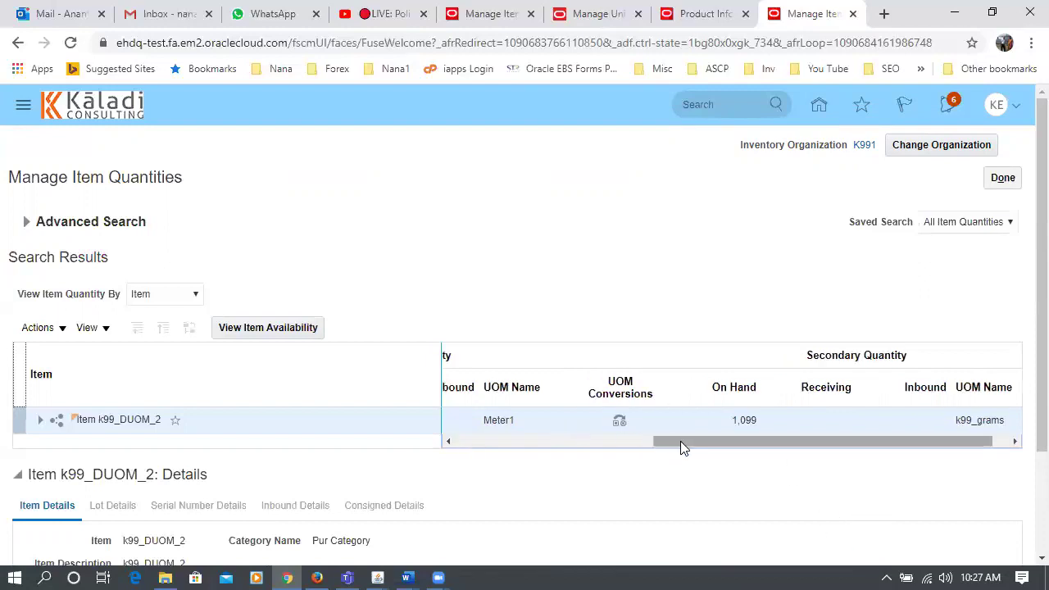
pyautogui.hscroll(1, 737, 456)
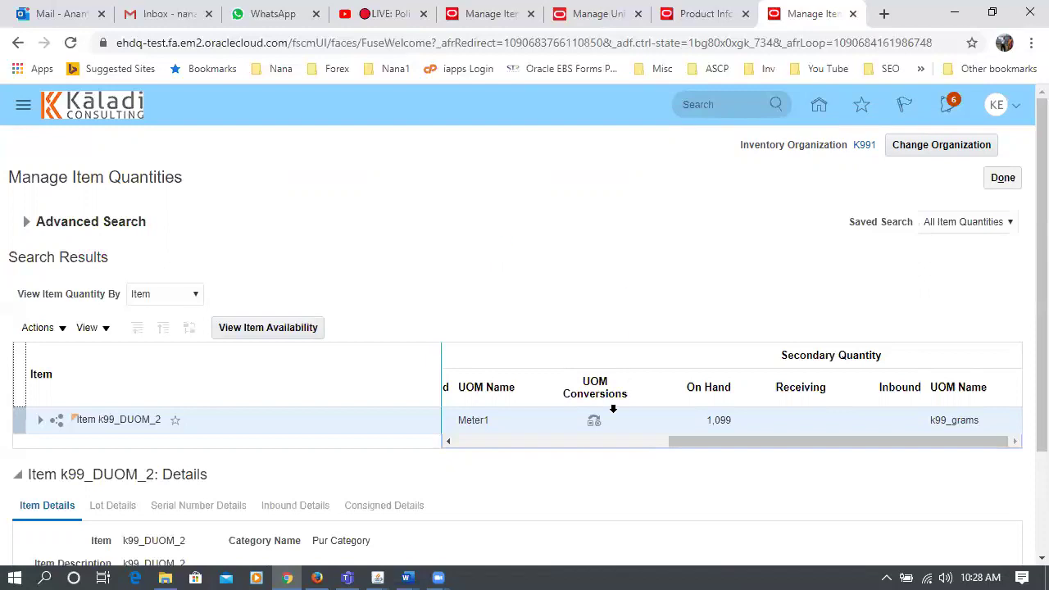
pyautogui.click(407, 573)
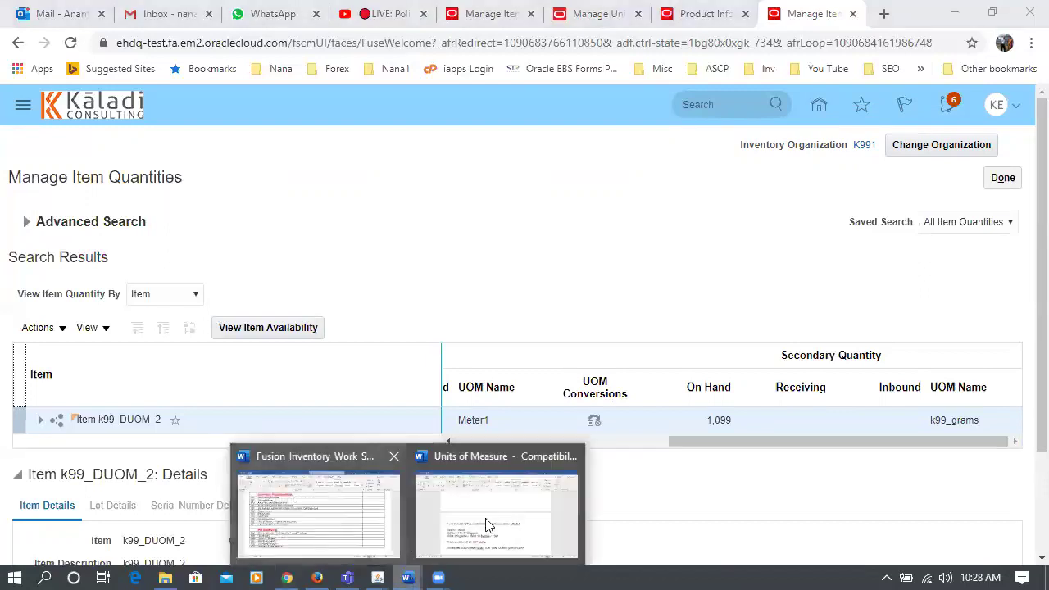
# - In Fusion_Inventory_Work_Sheet, review row 117's topic 'Use of Categories in Purchasing'
pyautogui.click(329, 531)
pyautogui.click(446, 299)
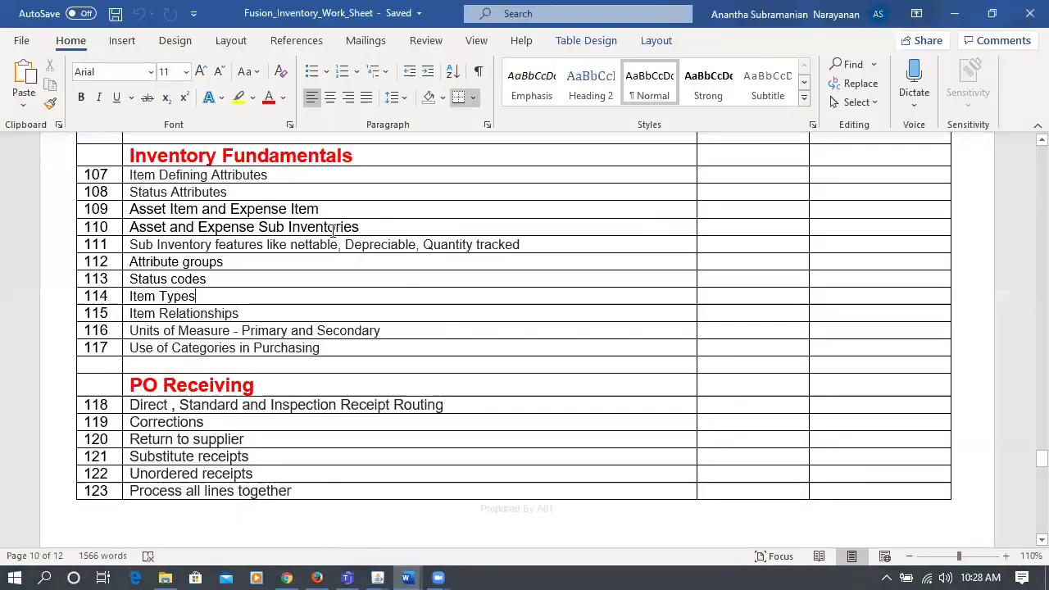
pyautogui.click(257, 347)
pyautogui.moveTo(132, 348); pyautogui.dragTo(372, 350)
pyautogui.click(320, 348)
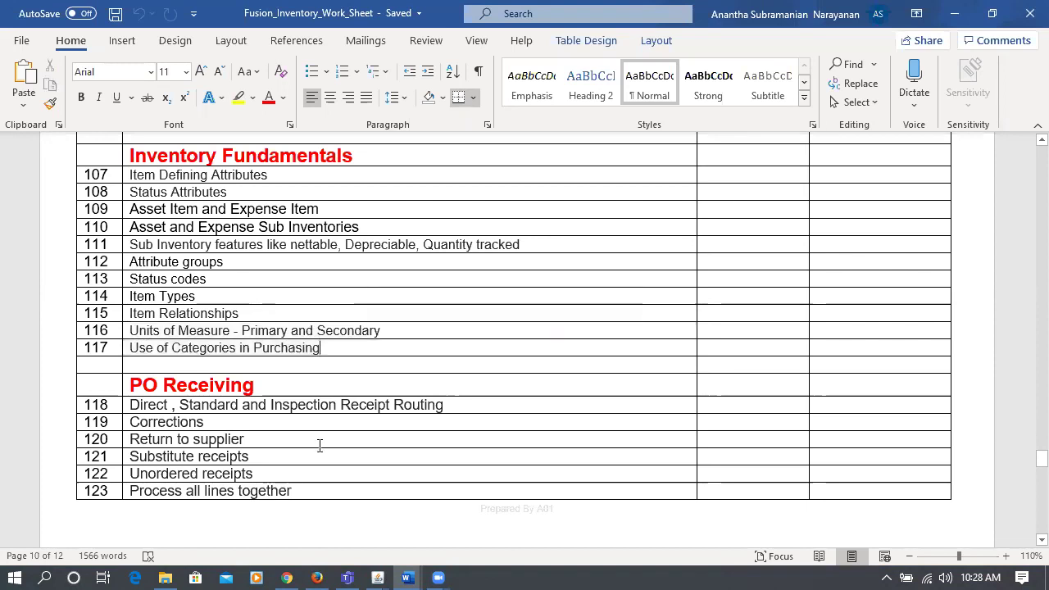
pyautogui.scroll(-6, 320, 444)
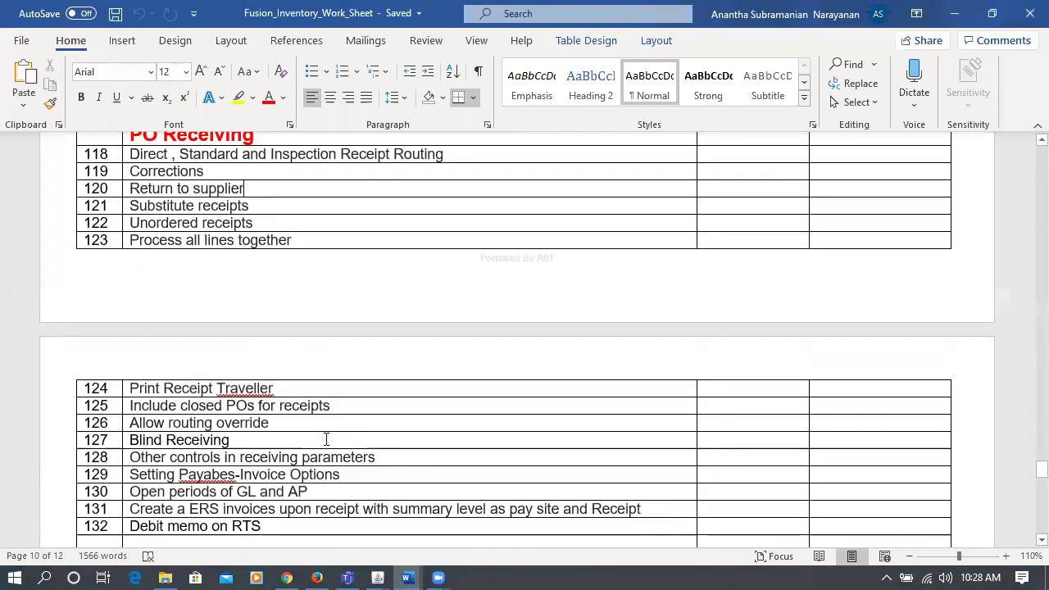
pyautogui.scroll(6, 325, 439)
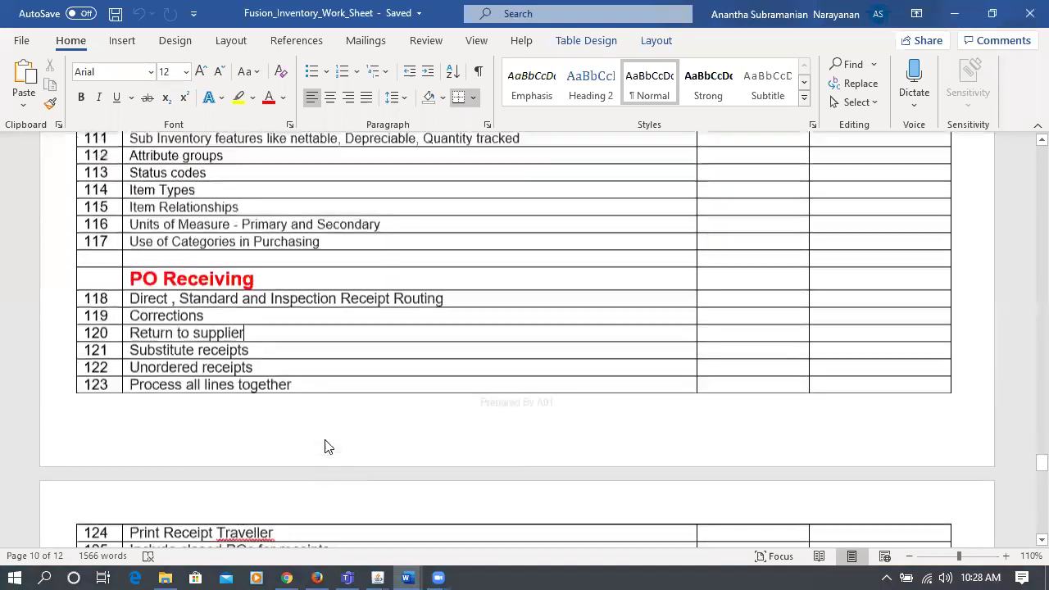
pyautogui.scroll(2, 327, 438)
# - Select and deselect topics 107–117, then open the Inv_Day 4 folder in File Explorer
pyautogui.click(290, 349)
pyautogui.click(335, 347)
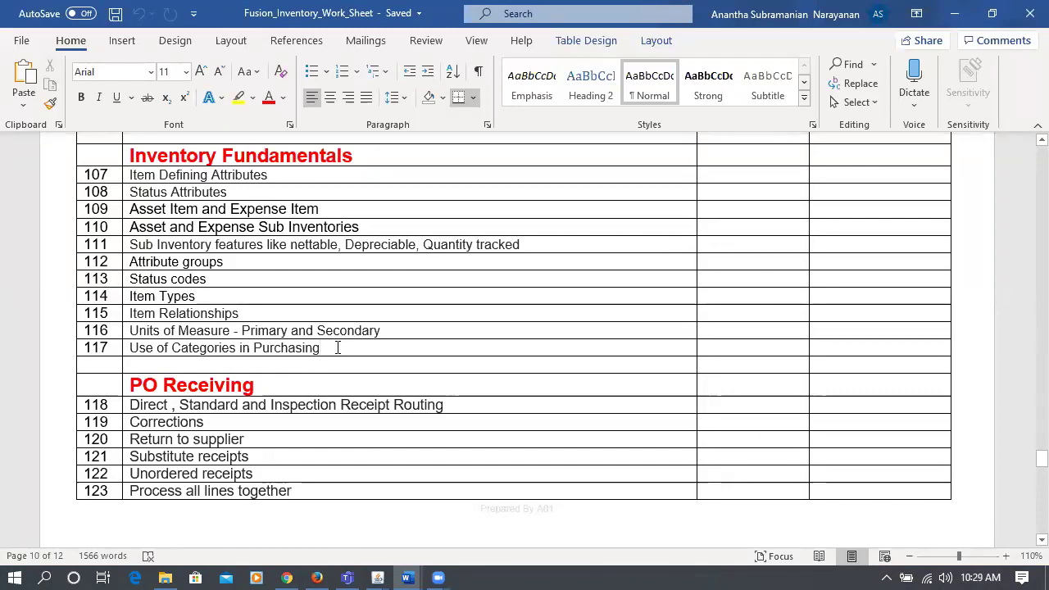
pyautogui.tripleClick(144, 349)
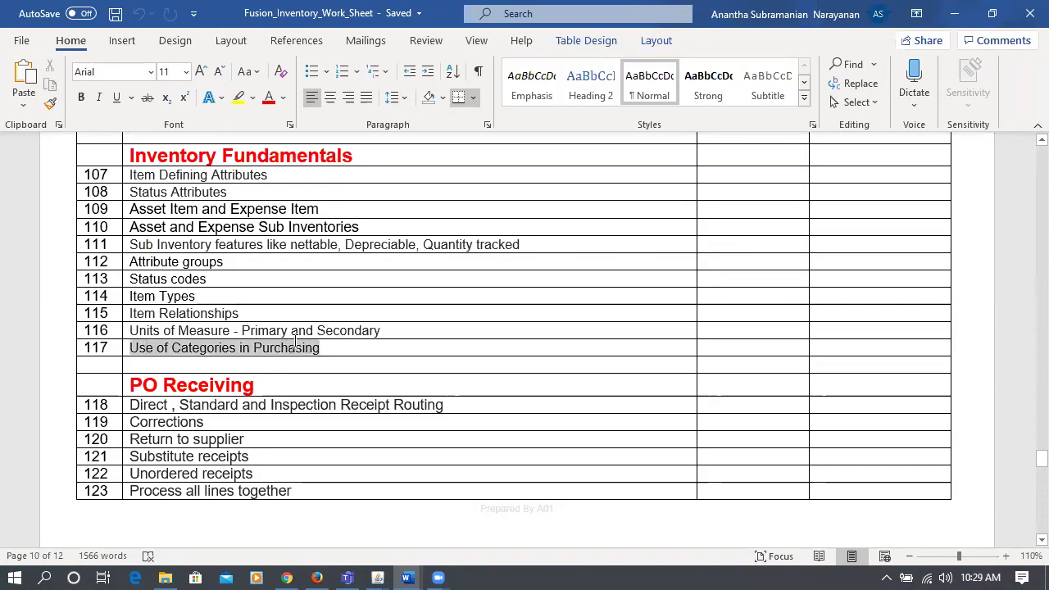
pyautogui.click(344, 349)
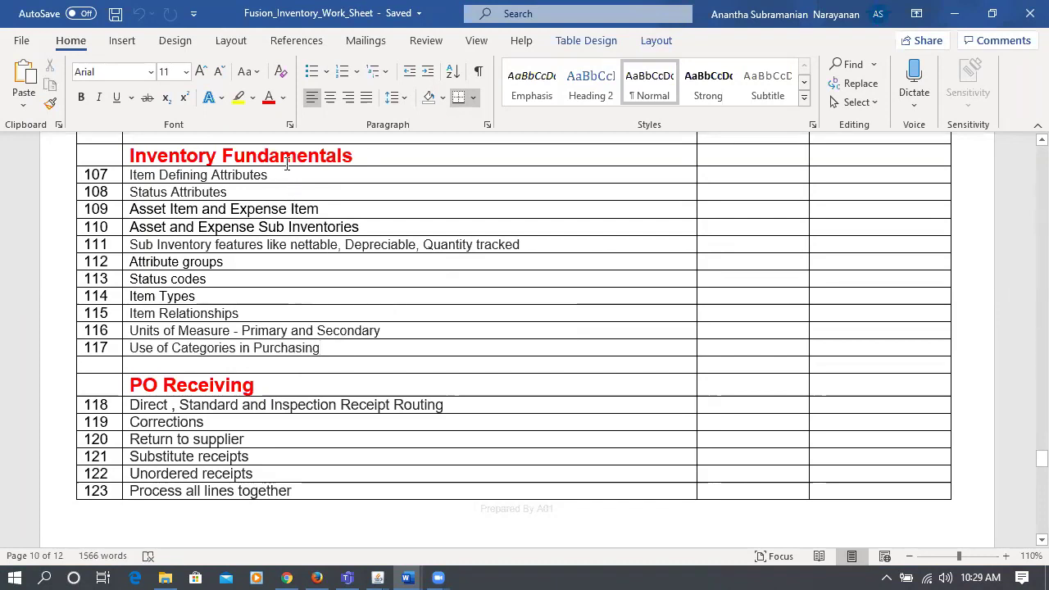
pyautogui.moveTo(288, 172); pyautogui.dragTo(388, 348)
pyautogui.click(522, 571)
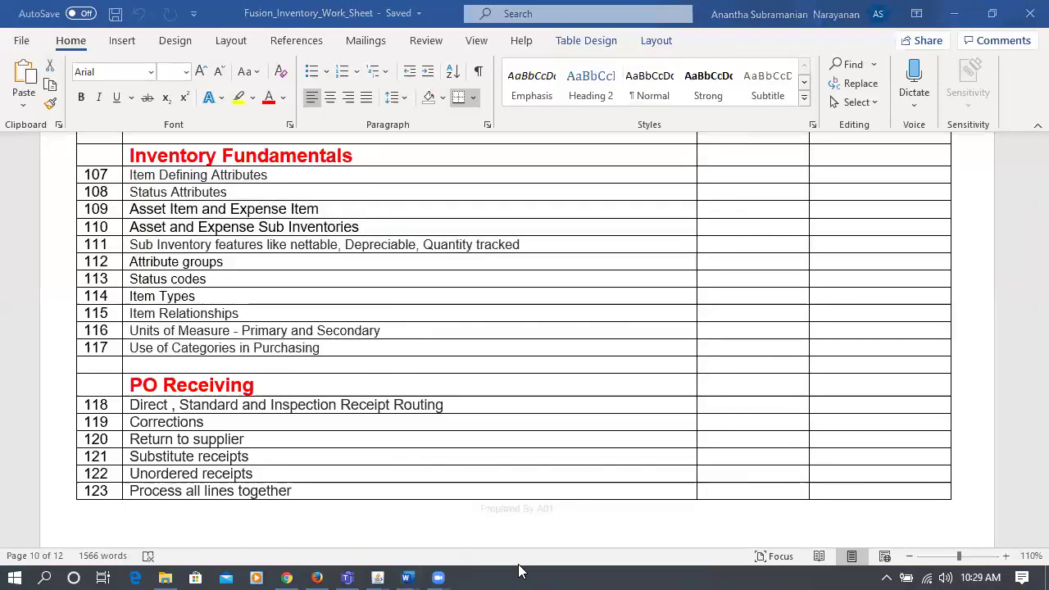
pyautogui.click(161, 574)
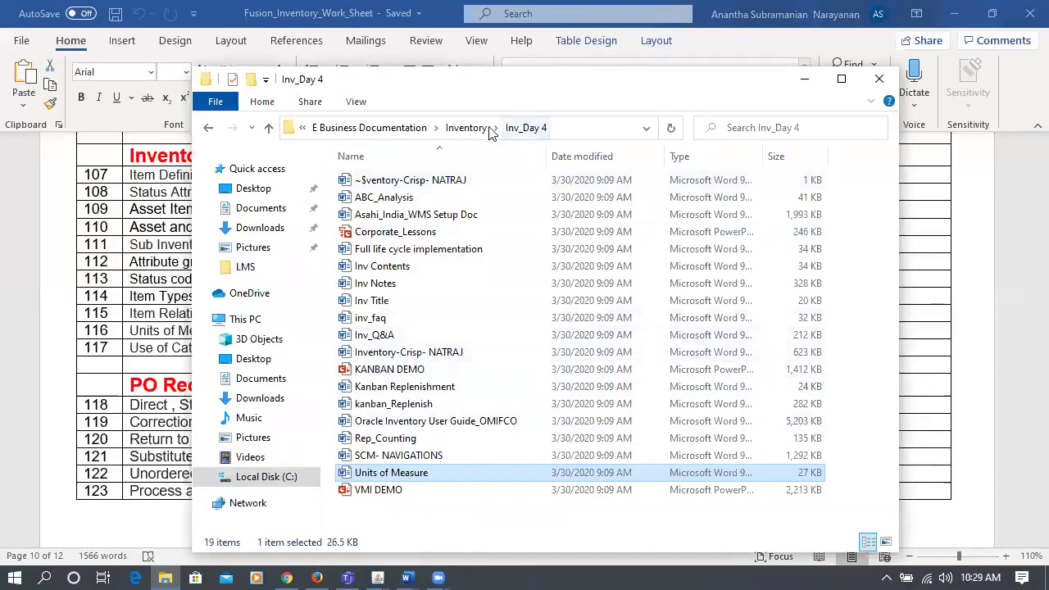
# - Navigate File Explorer up to Local Disk (C:) and into the test\Import folder
pyautogui.click(401, 128)
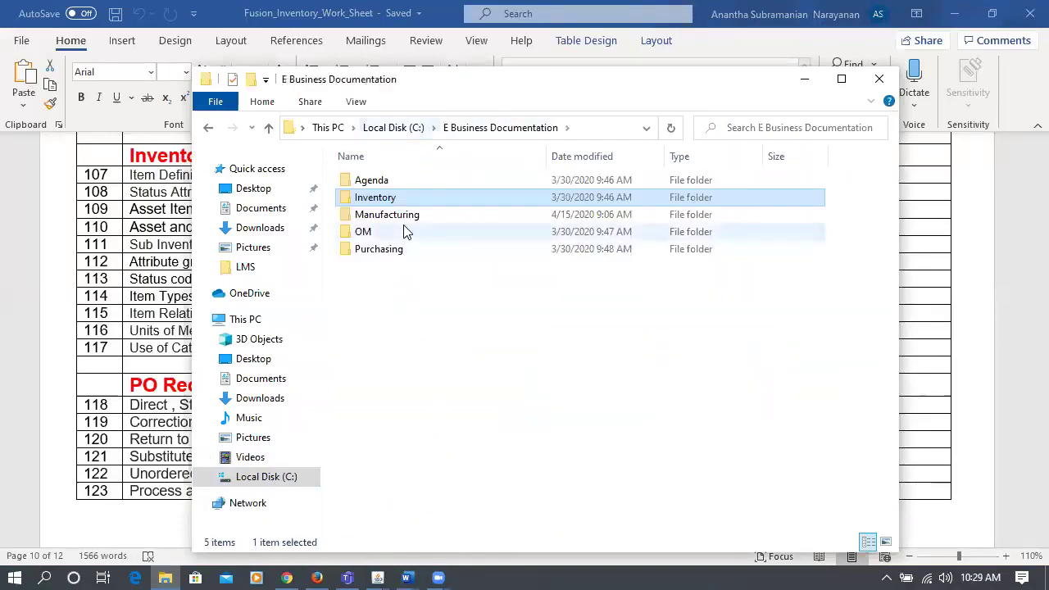
pyautogui.click(382, 131)
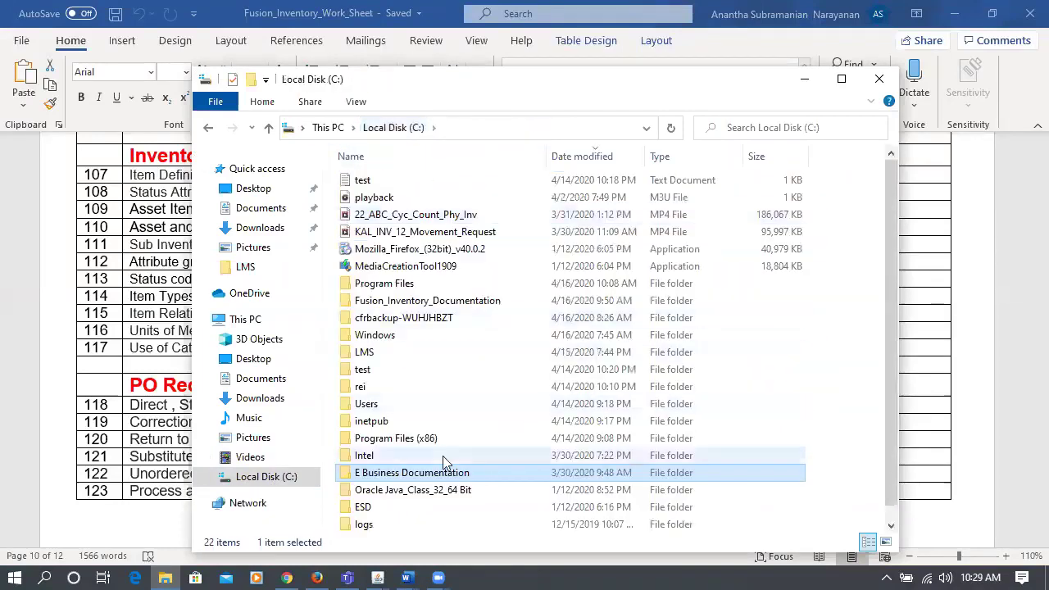
pyautogui.doubleClick(371, 370)
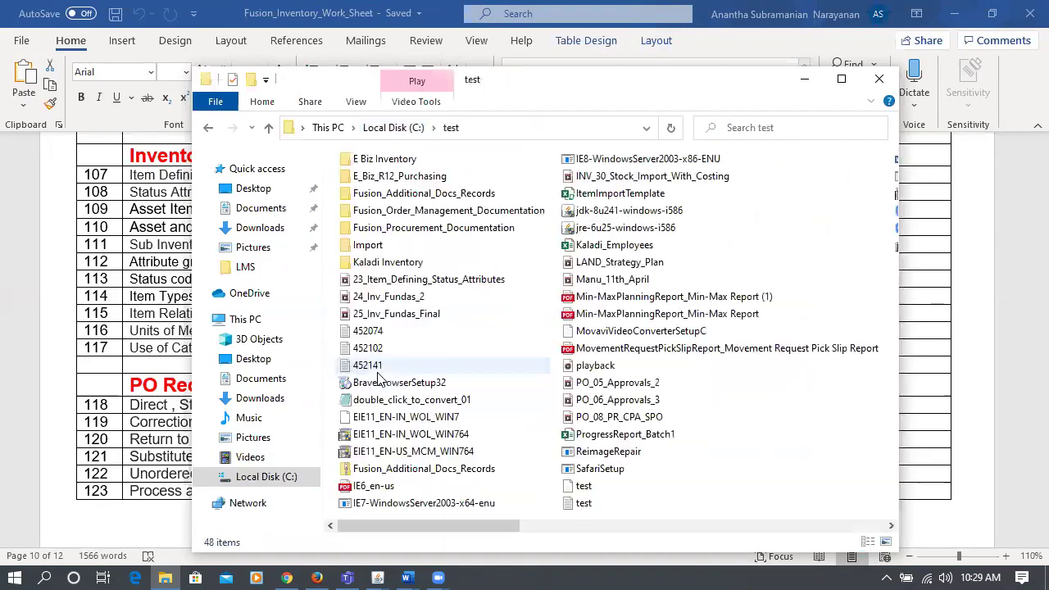
pyautogui.click(377, 246)
pyautogui.doubleClick(377, 245)
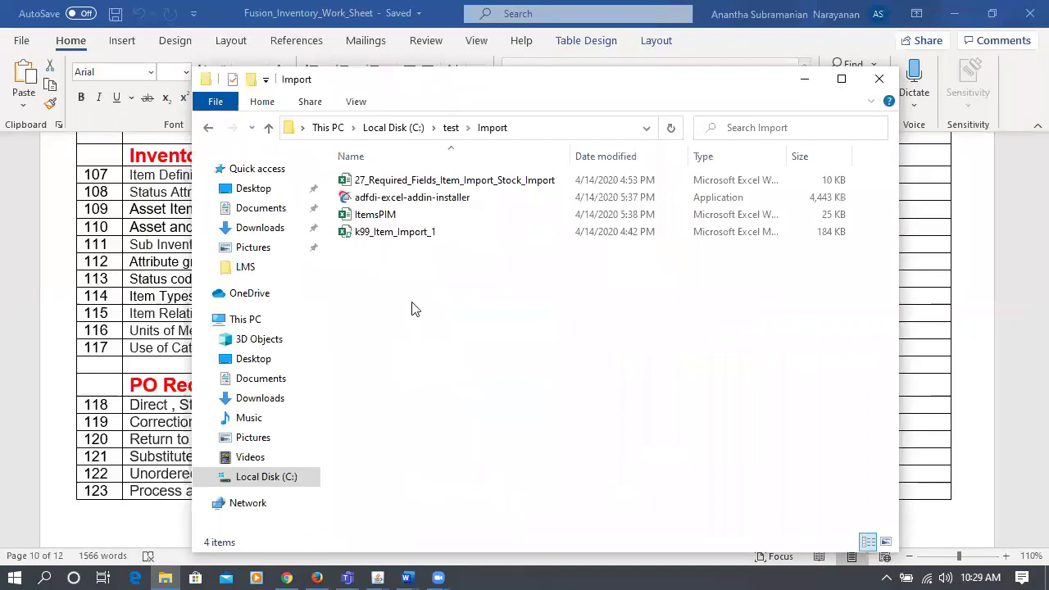
# - Delete the ItemsPIM workbook, select k99_Item_Import_1, and minimize the Explorer window
pyautogui.click(378, 215)
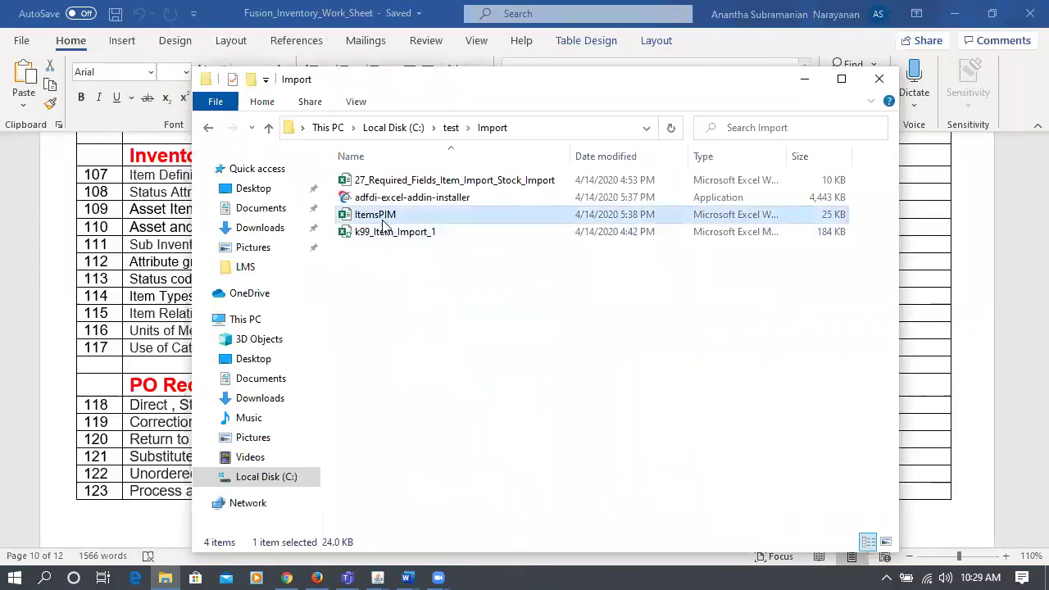
pyautogui.press('Delete')
pyautogui.click(571, 356)
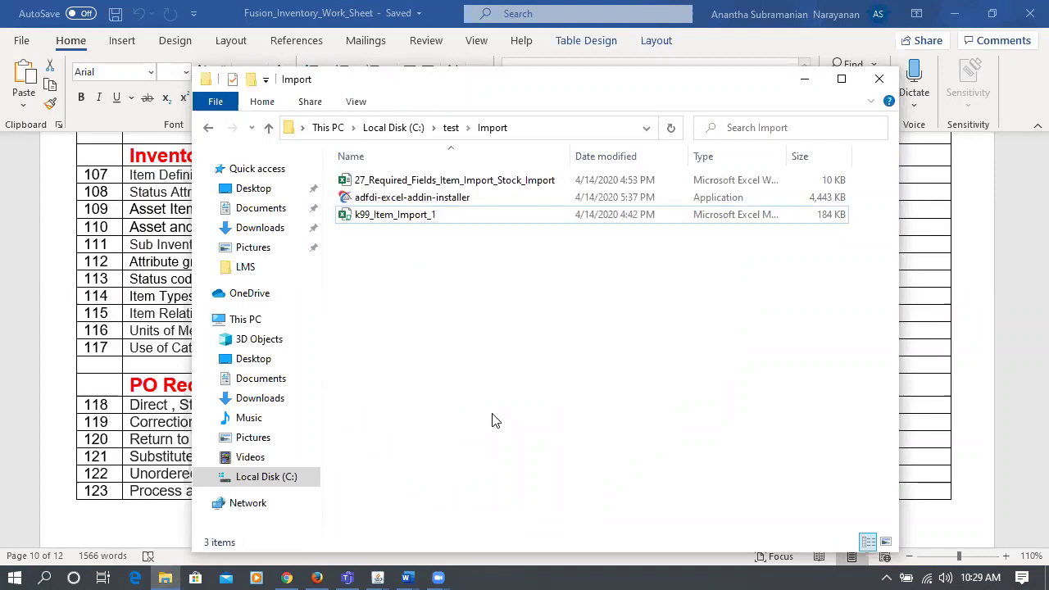
pyautogui.click(395, 218)
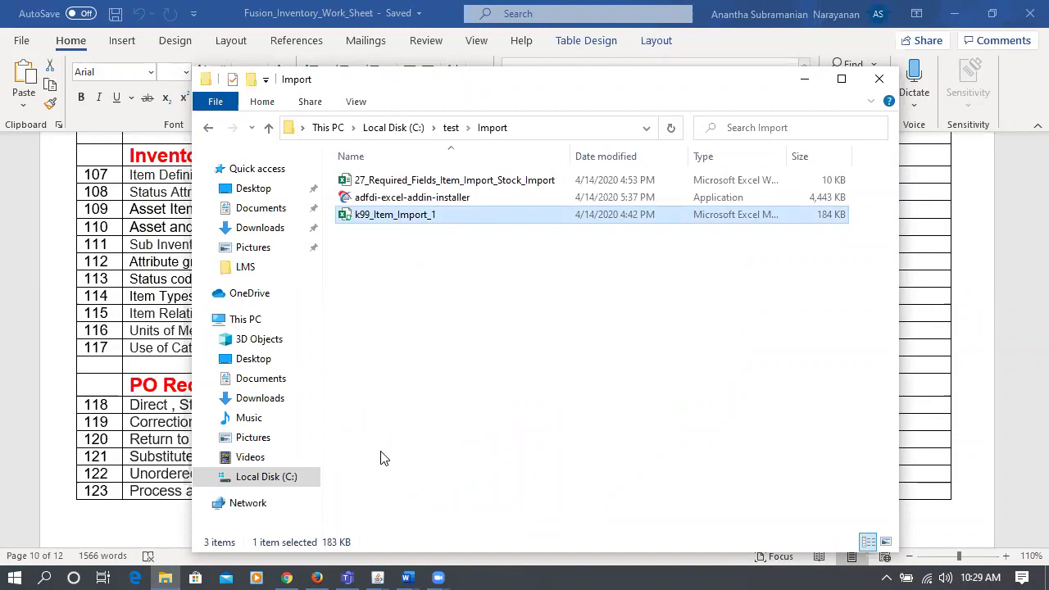
pyautogui.click(804, 79)
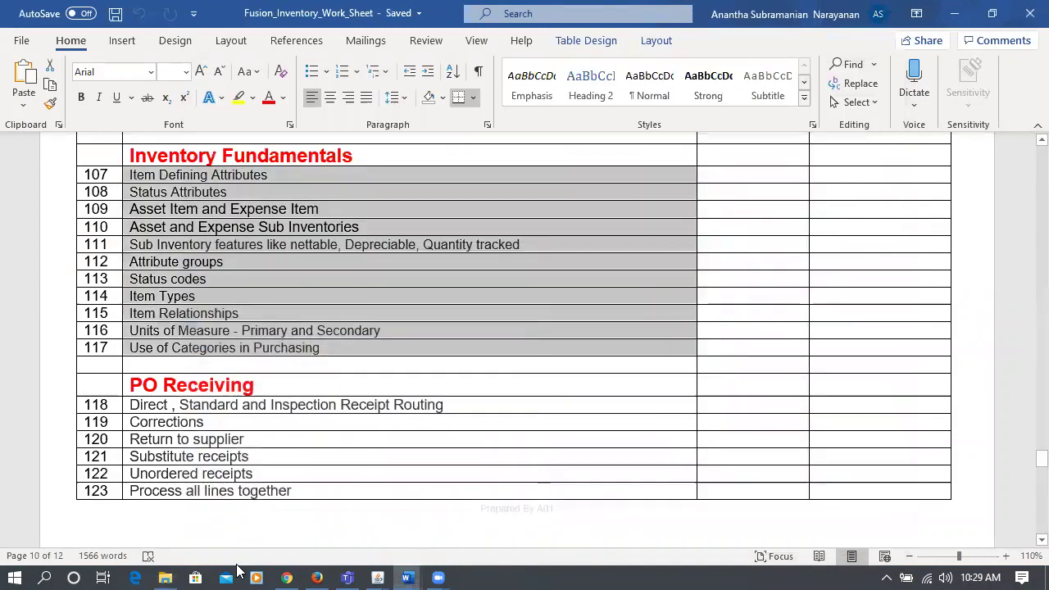
# - Open a new Chrome tab on the docs.oracle.com Oracle Help Center
pyautogui.click(279, 572)
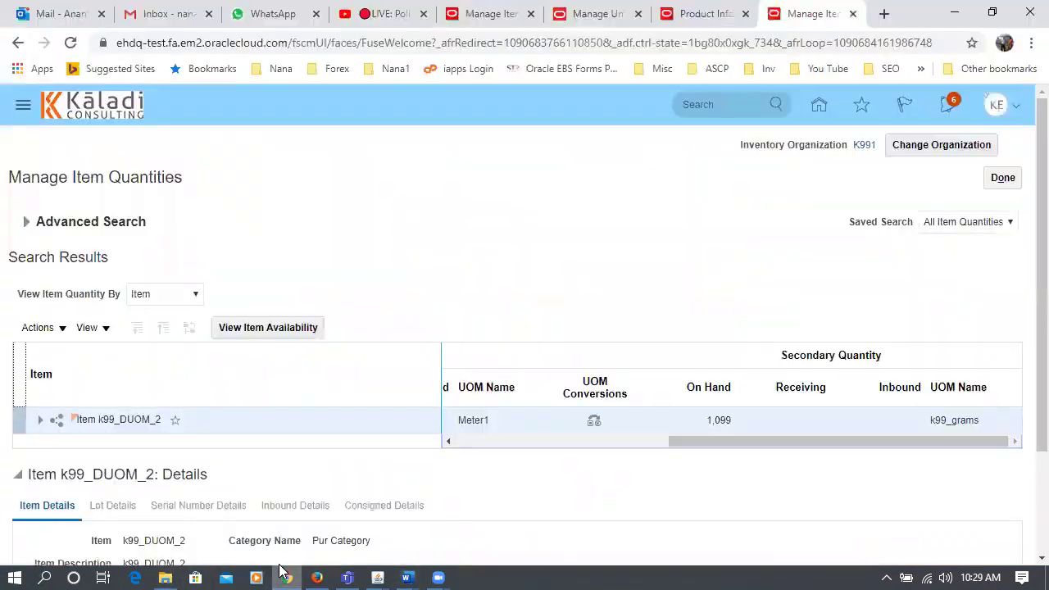
pyautogui.click(876, 31)
pyautogui.write('docs.oracle.com')
pyautogui.press('Return')
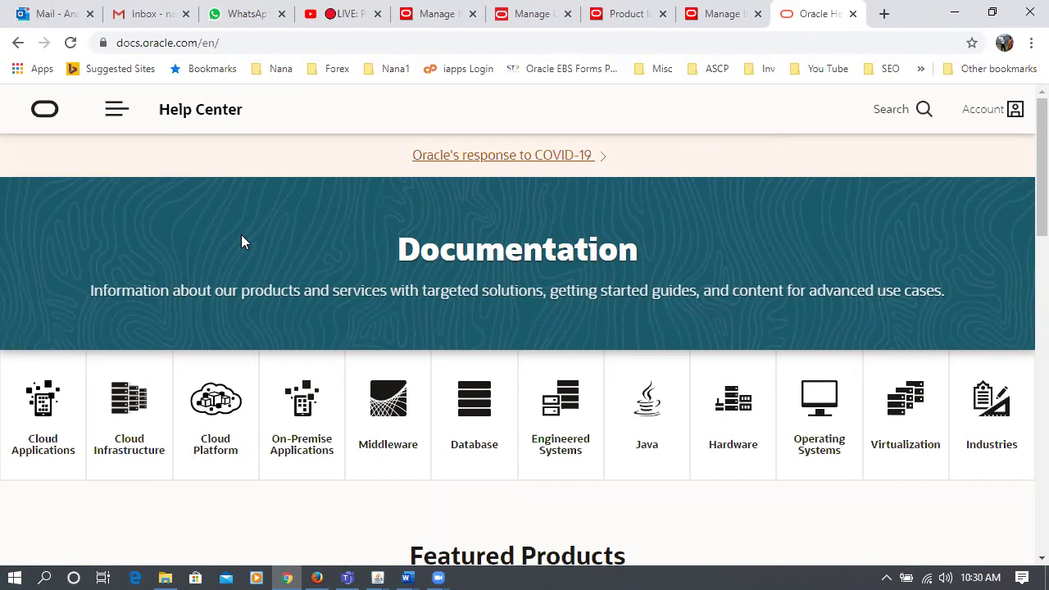
pyautogui.click(177, 47)
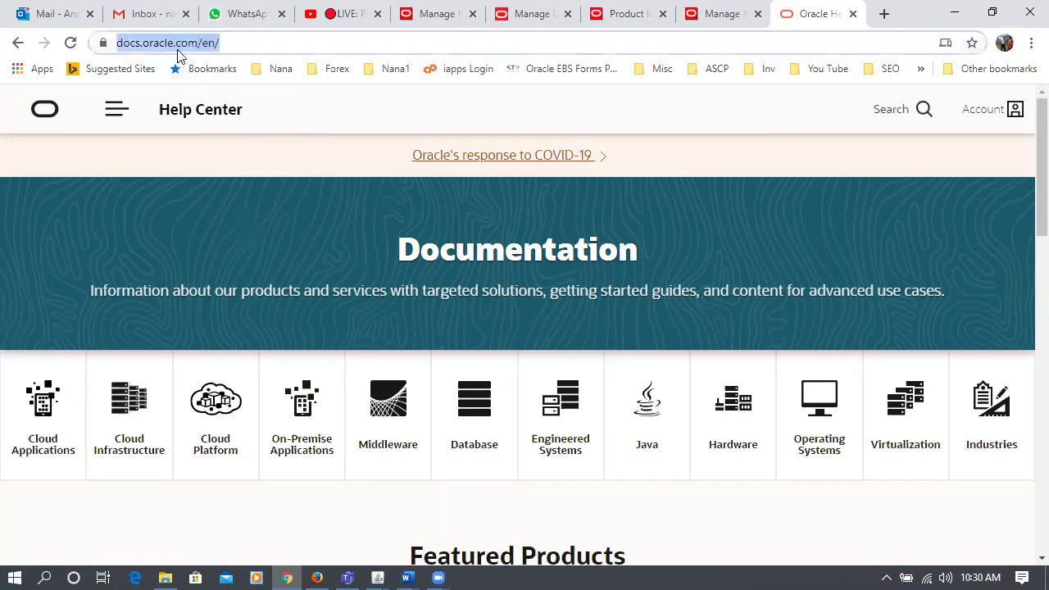
# - Go to Cloud Applications > Supply Chain Management documentation and select update 20A
pyautogui.click(39, 414)
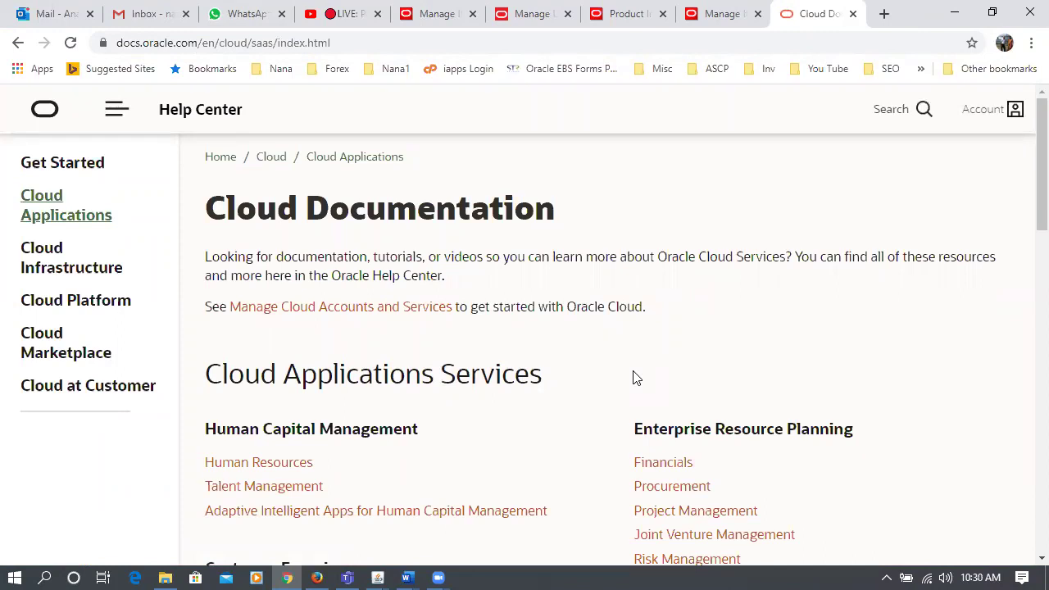
pyautogui.scroll(-6, 634, 378)
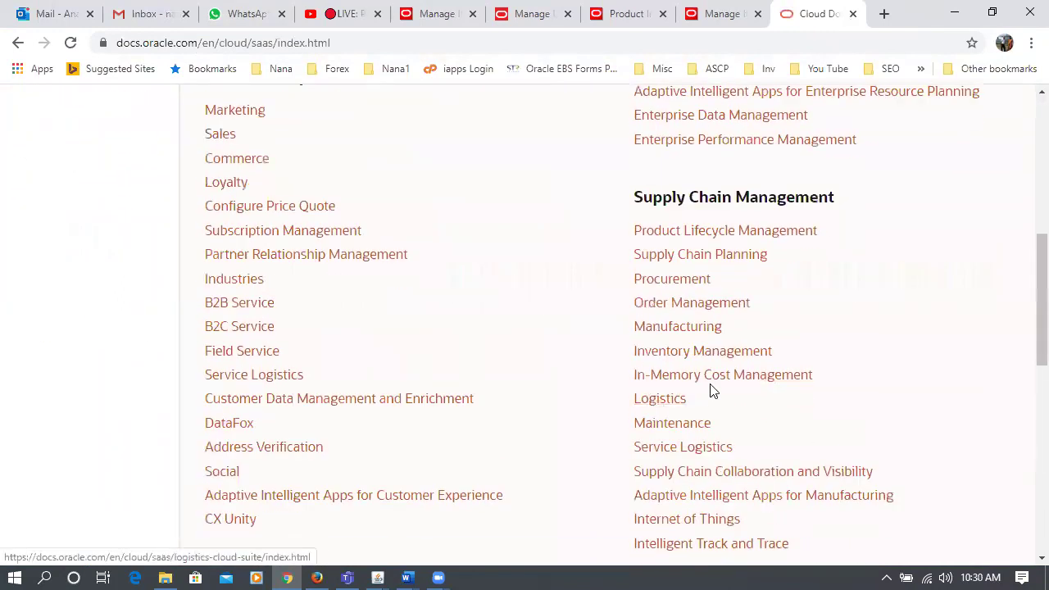
pyautogui.click(723, 352)
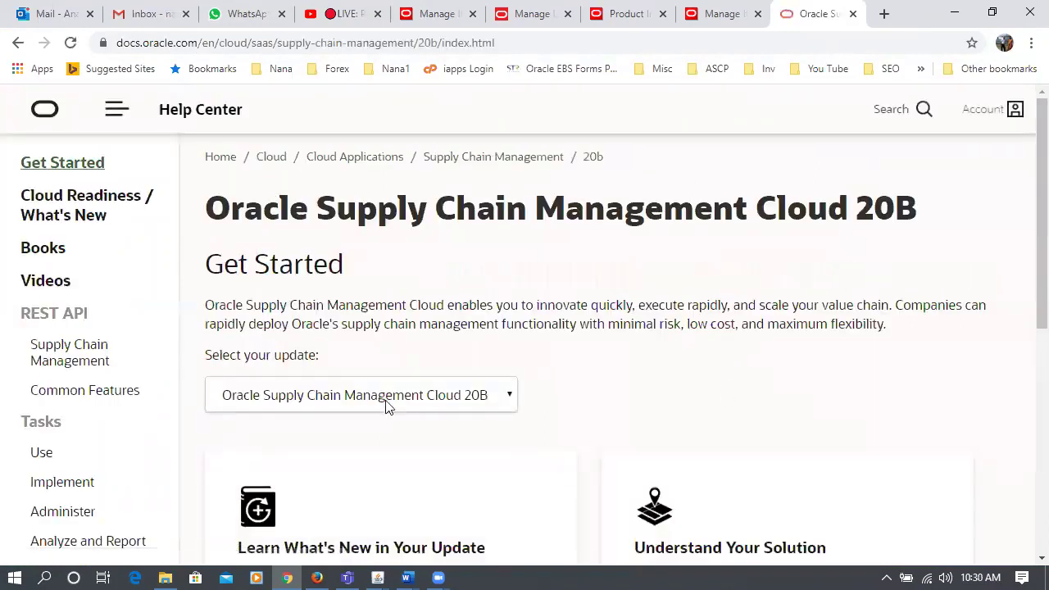
pyautogui.click(464, 402)
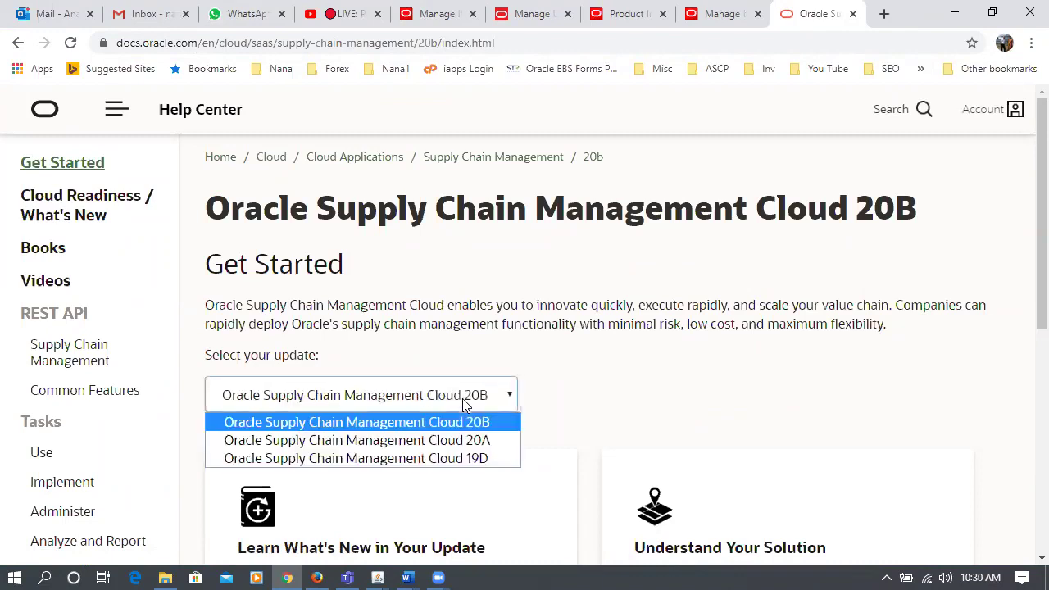
pyautogui.click(475, 439)
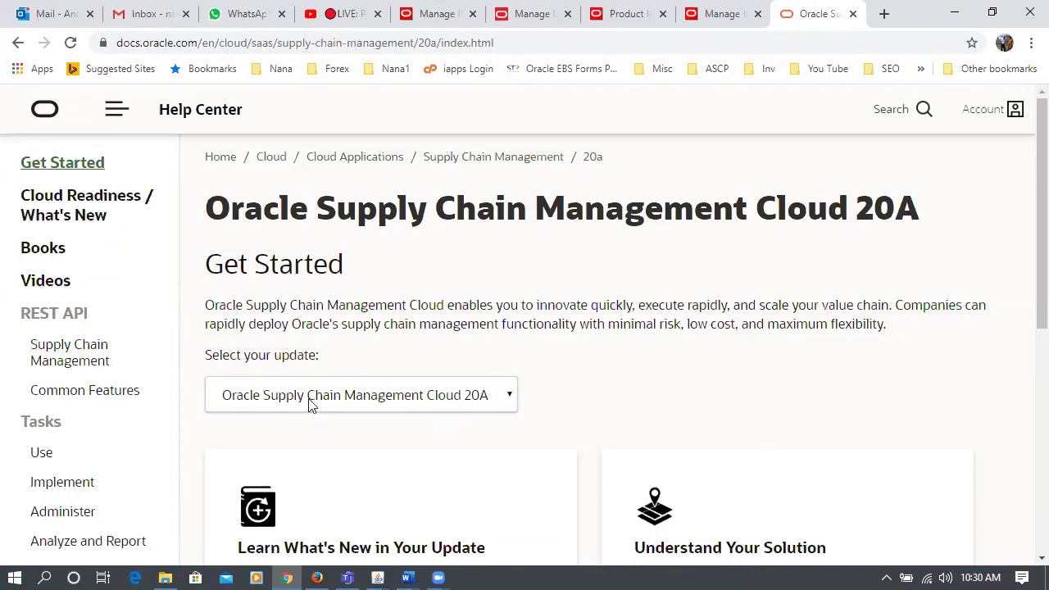
pyautogui.click(340, 400)
pyautogui.click(340, 400)
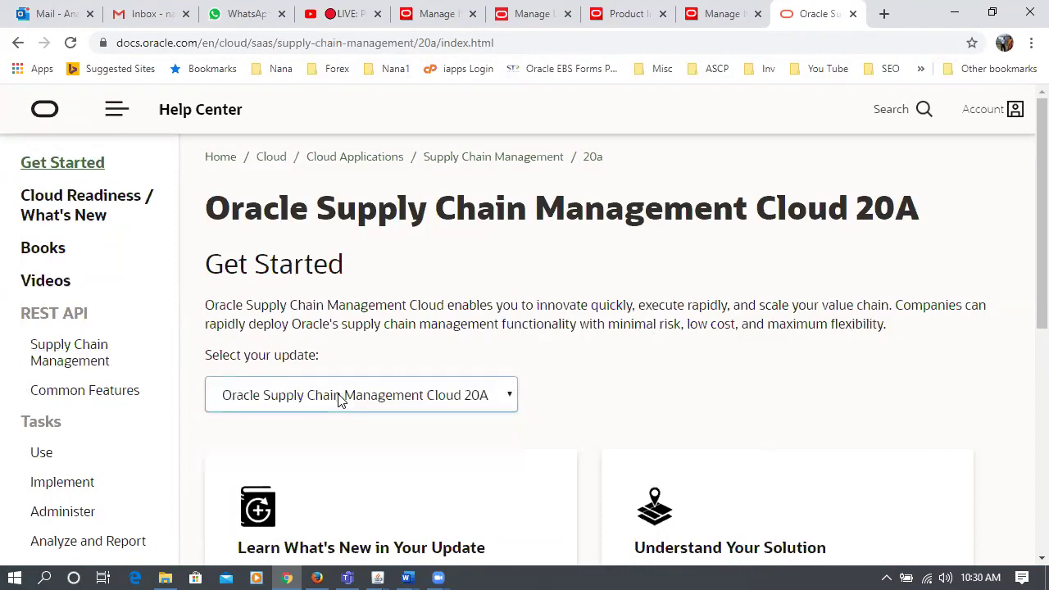
# - Show the list of 20A Books and scroll down to the Development section
pyautogui.click(36, 255)
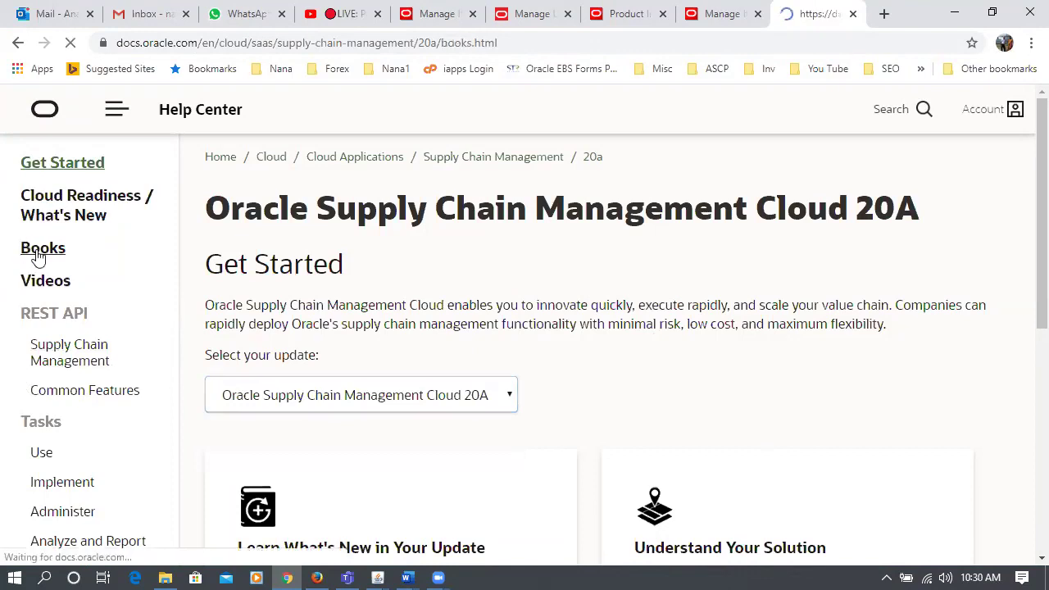
pyautogui.scroll(-3, 538, 402)
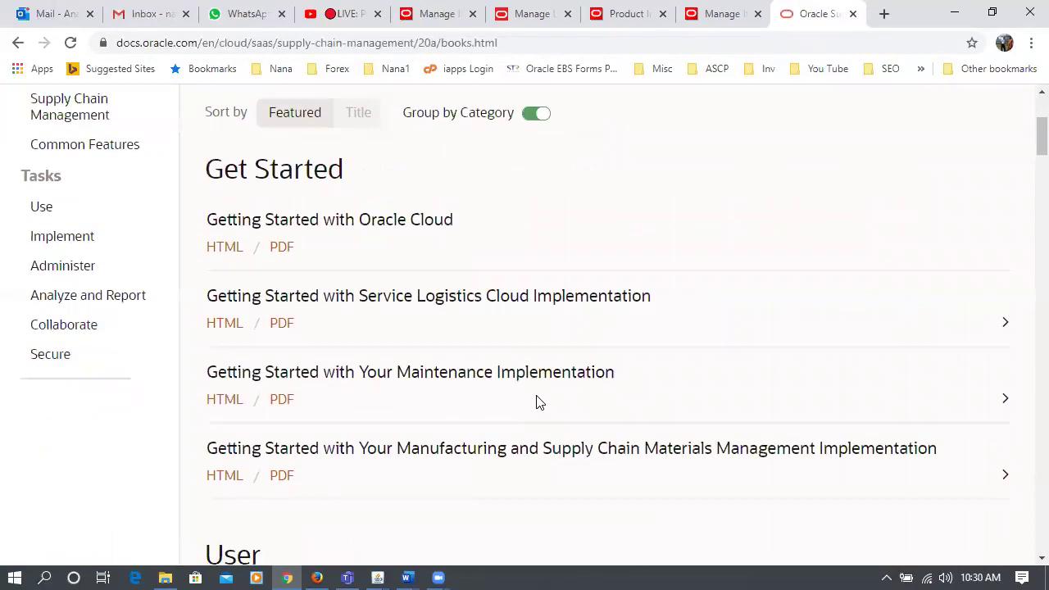
pyautogui.scroll(-1, 538, 402)
pyautogui.scroll(-3, 492, 330)
pyautogui.scroll(-9, 385, 370)
pyautogui.scroll(-12, 392, 368)
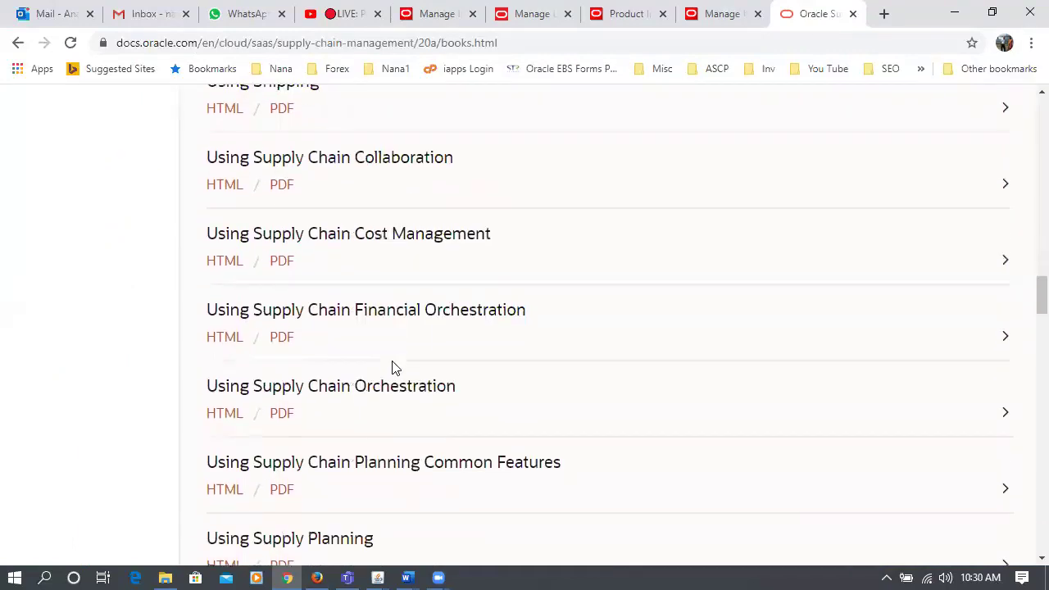
pyautogui.scroll(-4, 392, 368)
pyautogui.scroll(-4, 437, 349)
pyautogui.scroll(-7, 437, 349)
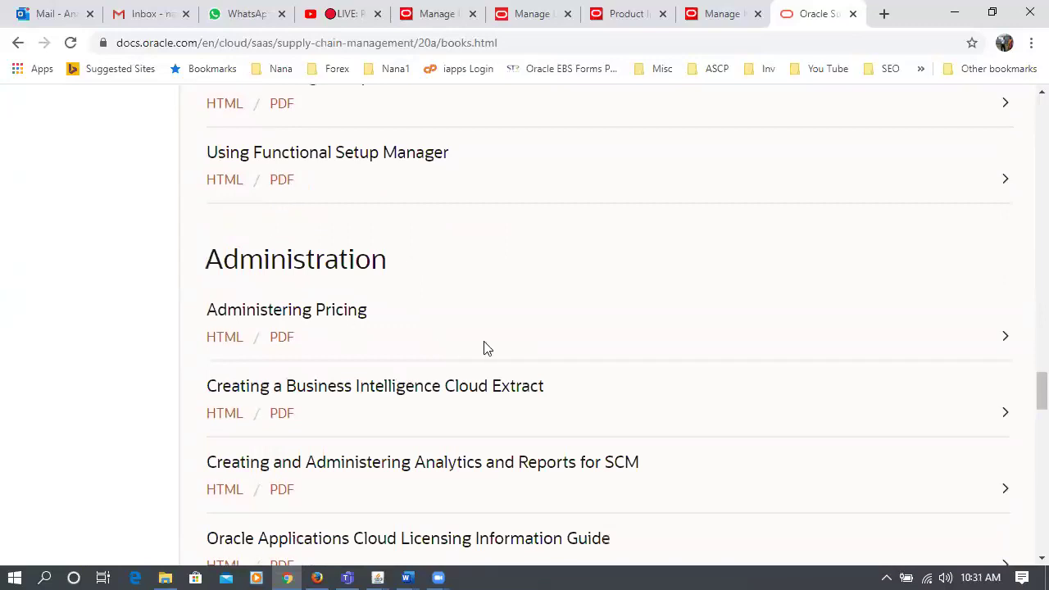
pyautogui.scroll(-3, 484, 347)
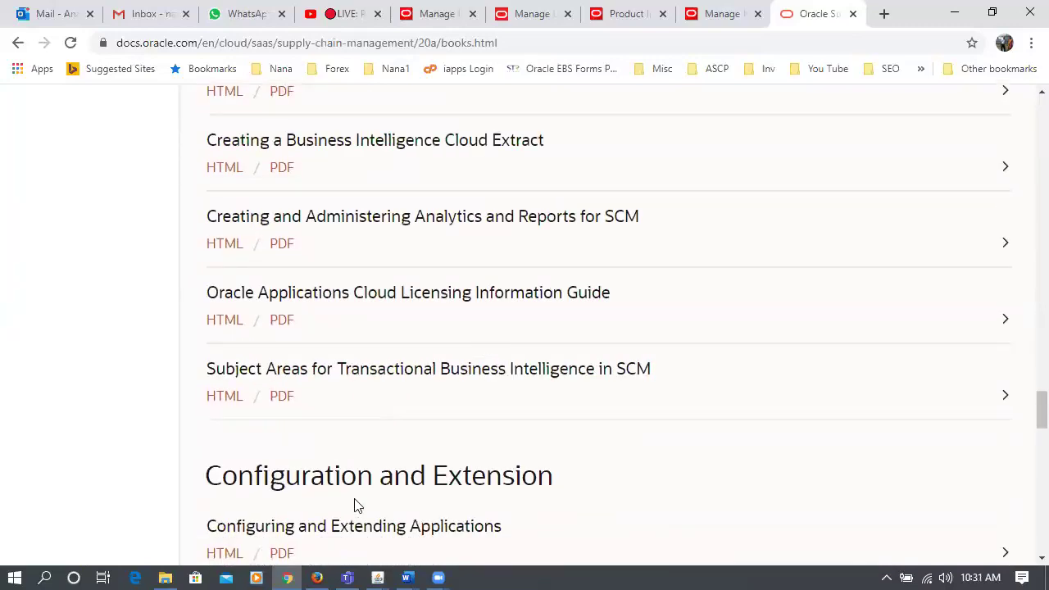
pyautogui.scroll(-3, 480, 482)
pyautogui.scroll(-1, 480, 482)
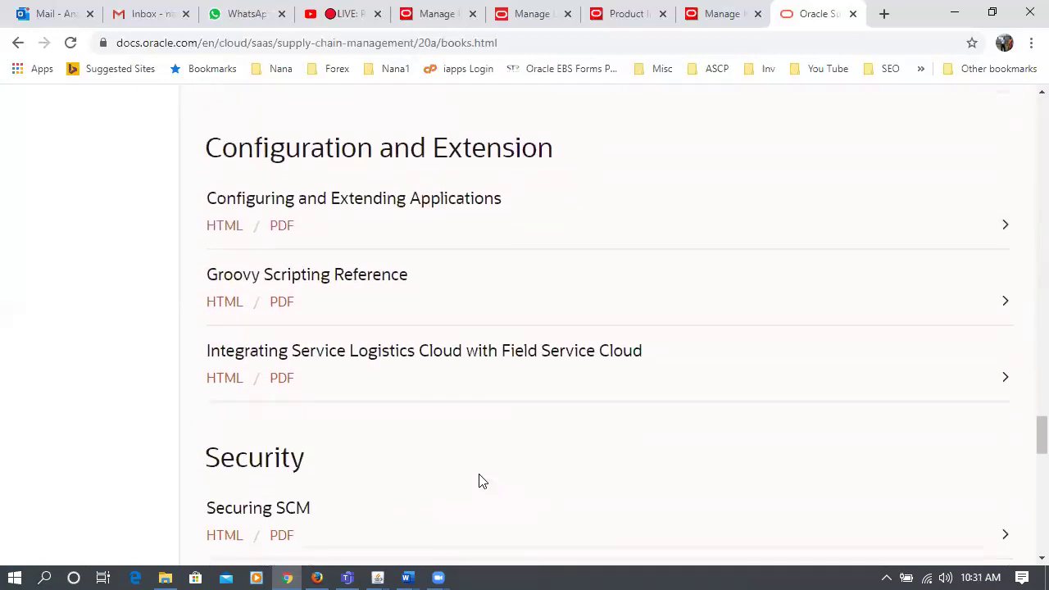
pyautogui.scroll(-6, 415, 419)
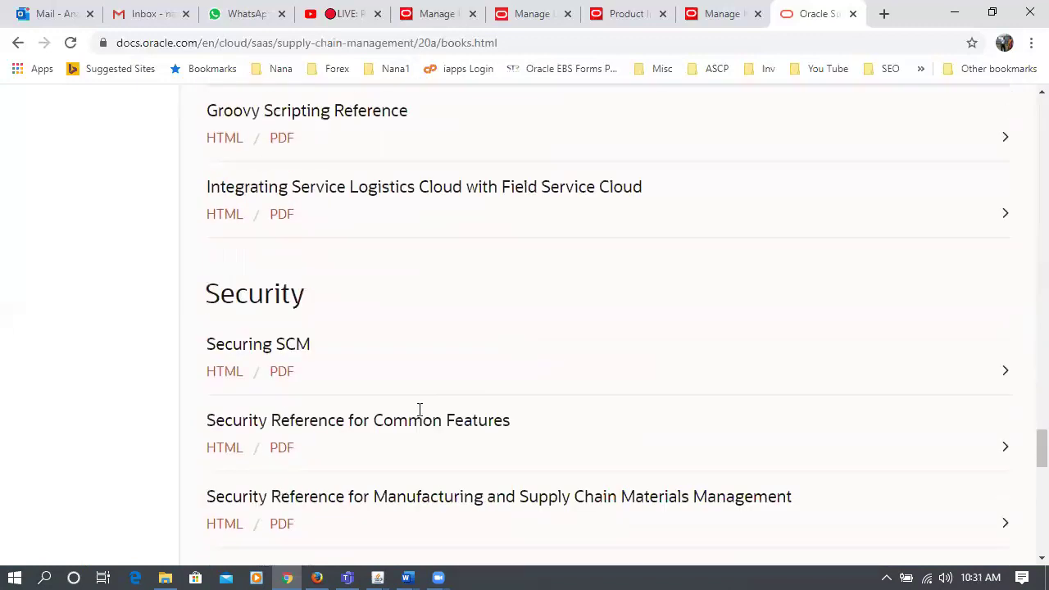
pyautogui.scroll(-1, 419, 402)
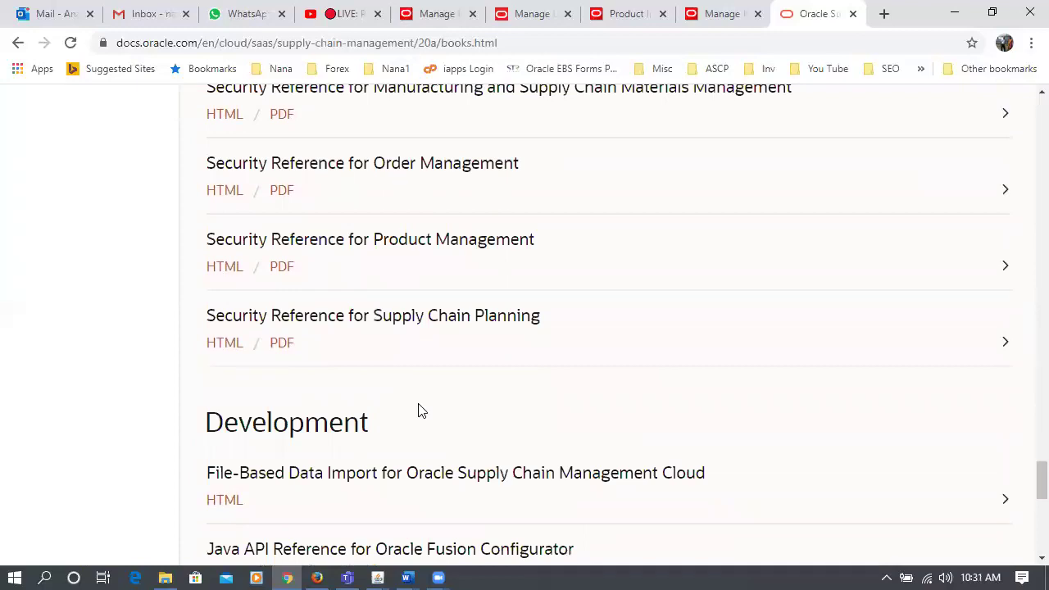
# - Open the File-Based Data Import for Oracle Supply Chain Management Cloud guide in HTML
pyautogui.moveTo(231, 423); pyautogui.dragTo(328, 418)
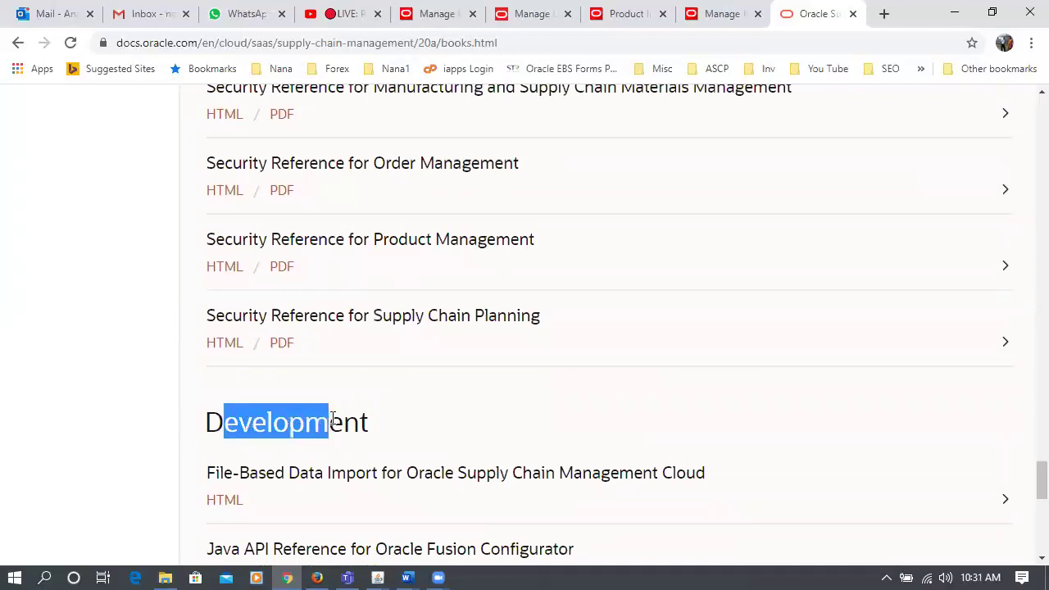
pyautogui.moveTo(215, 472); pyautogui.dragTo(450, 488)
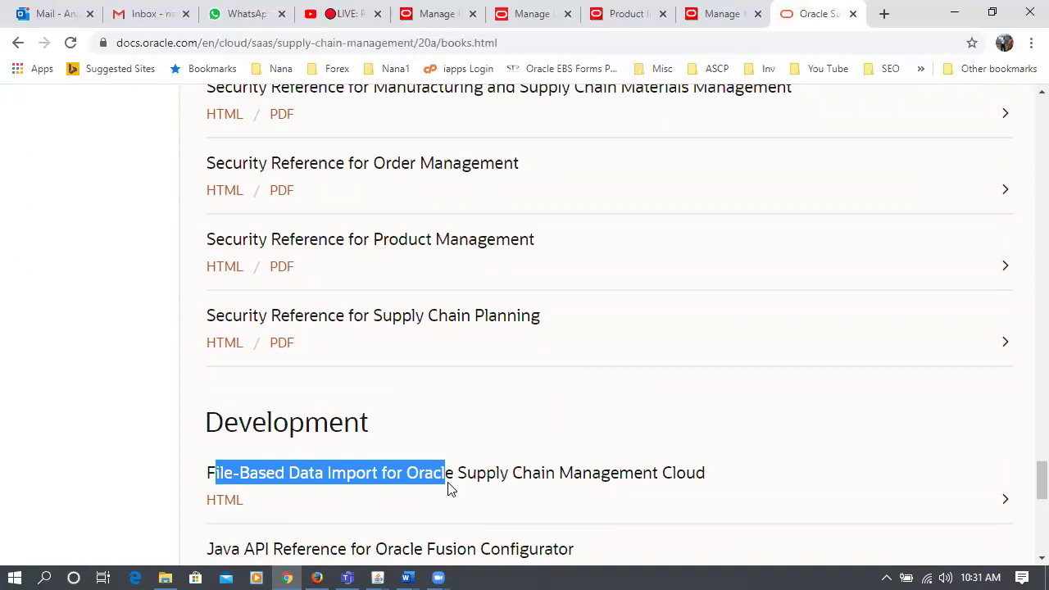
pyautogui.click(219, 503)
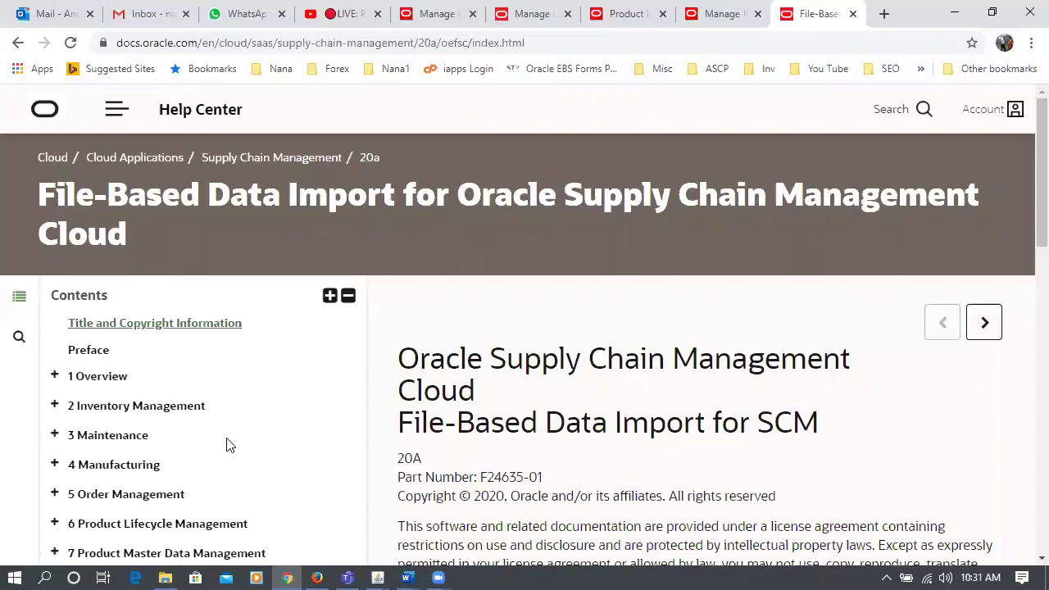
# - Expand chapter 7 Product Master Data Management in the contents and open its Item Import page
pyautogui.scroll(-2, 228, 445)
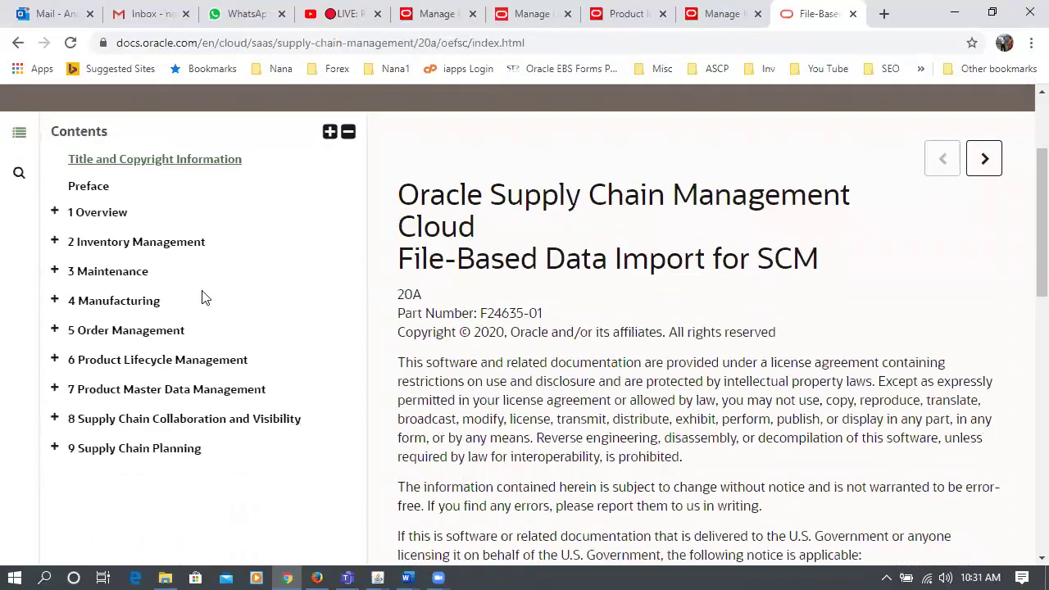
pyautogui.click(55, 245)
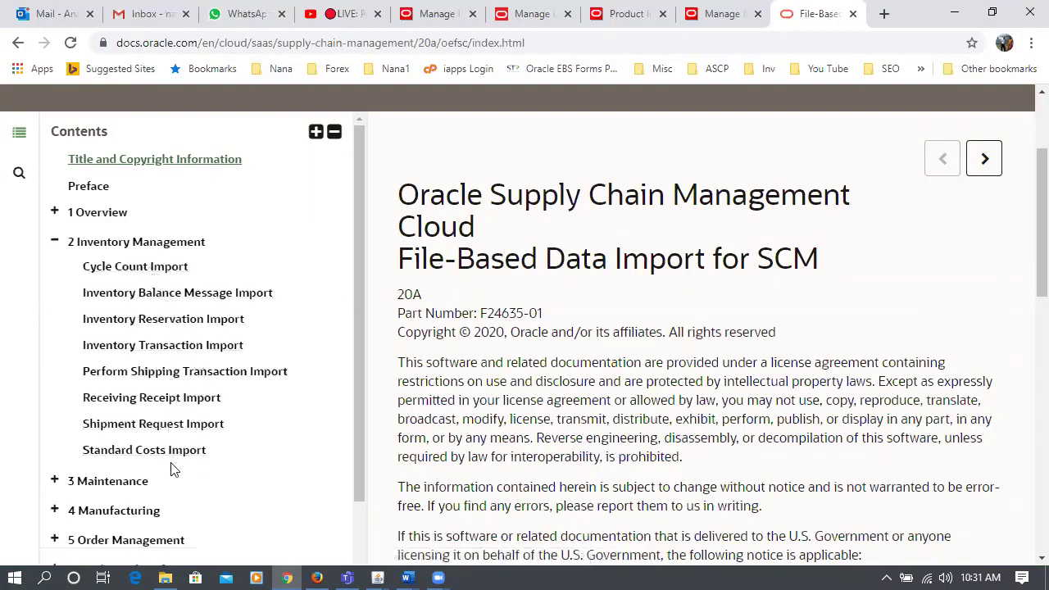
pyautogui.scroll(-2, 31, 446)
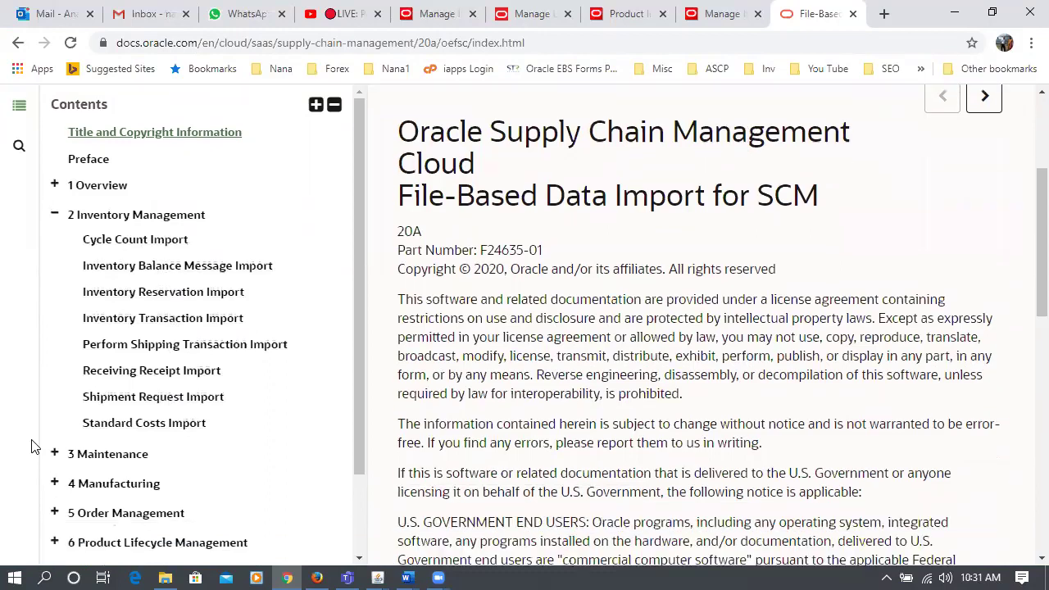
pyautogui.scroll(-1, 7, 477)
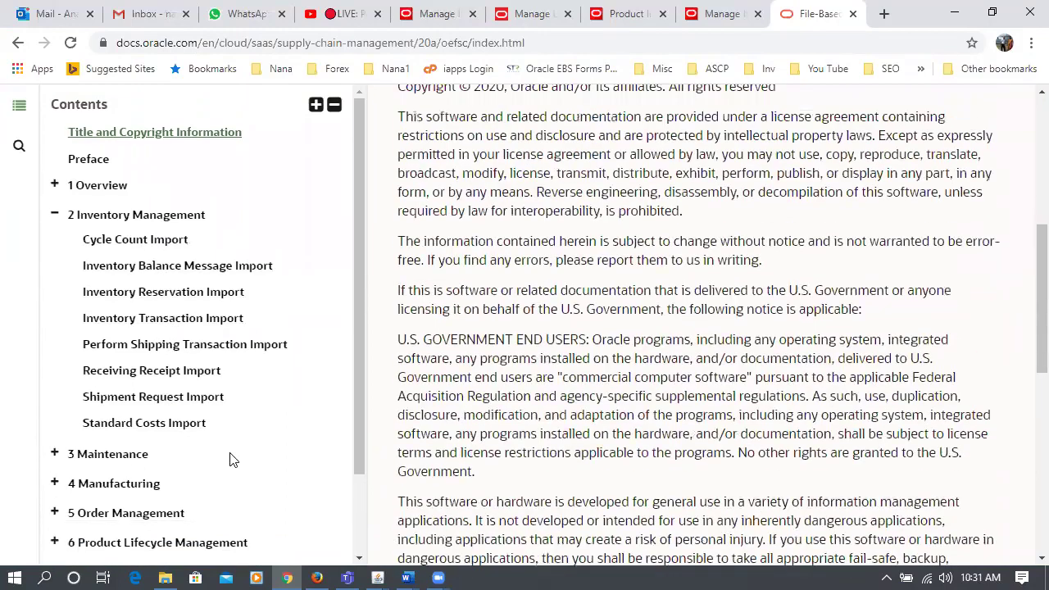
pyautogui.moveTo(362, 434); pyautogui.dragTo(363, 501)
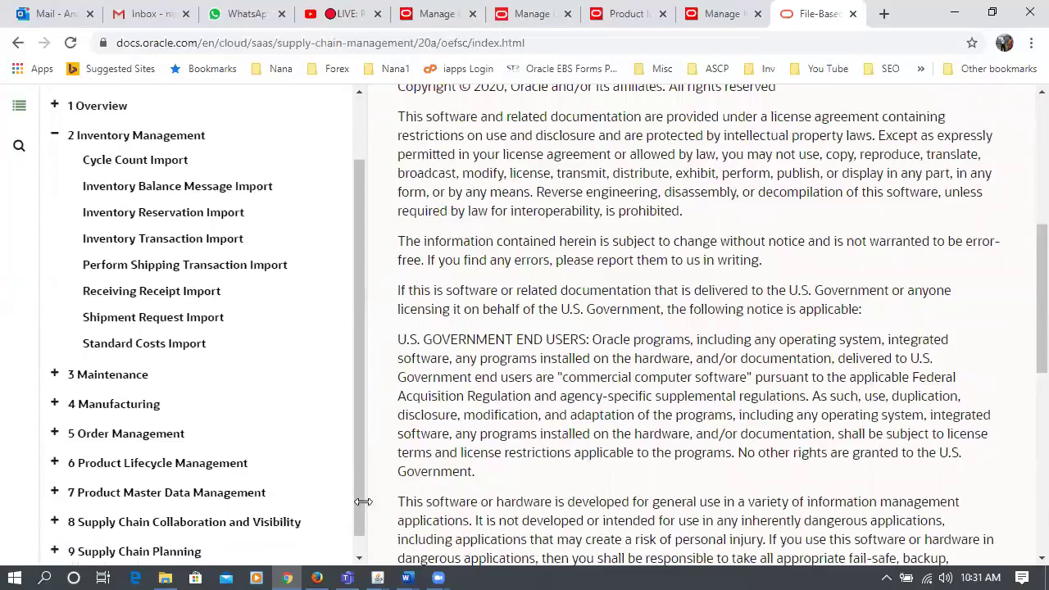
pyautogui.click(55, 494)
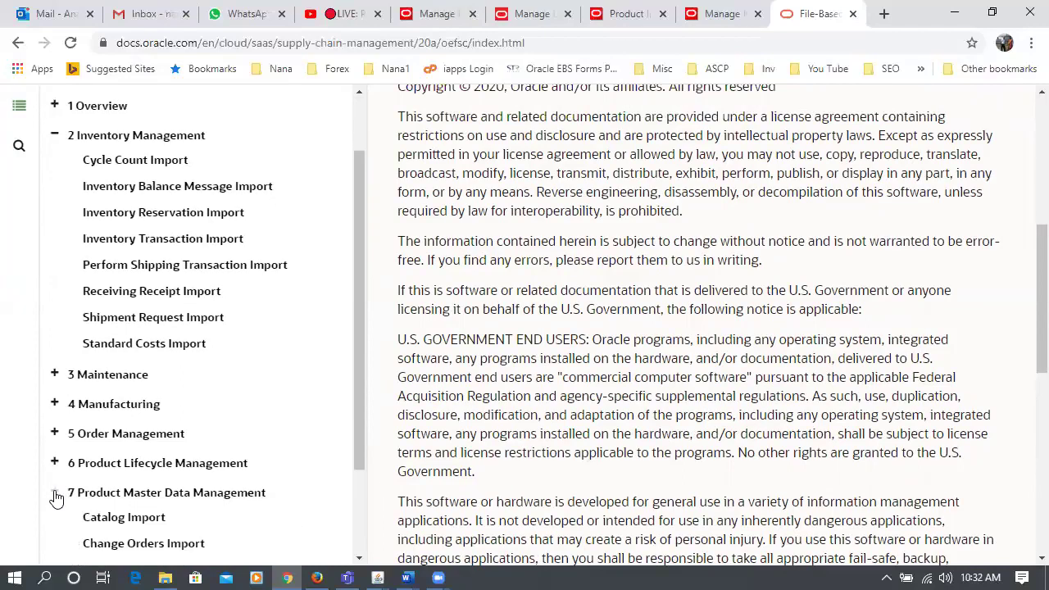
pyautogui.scroll(-3, 151, 494)
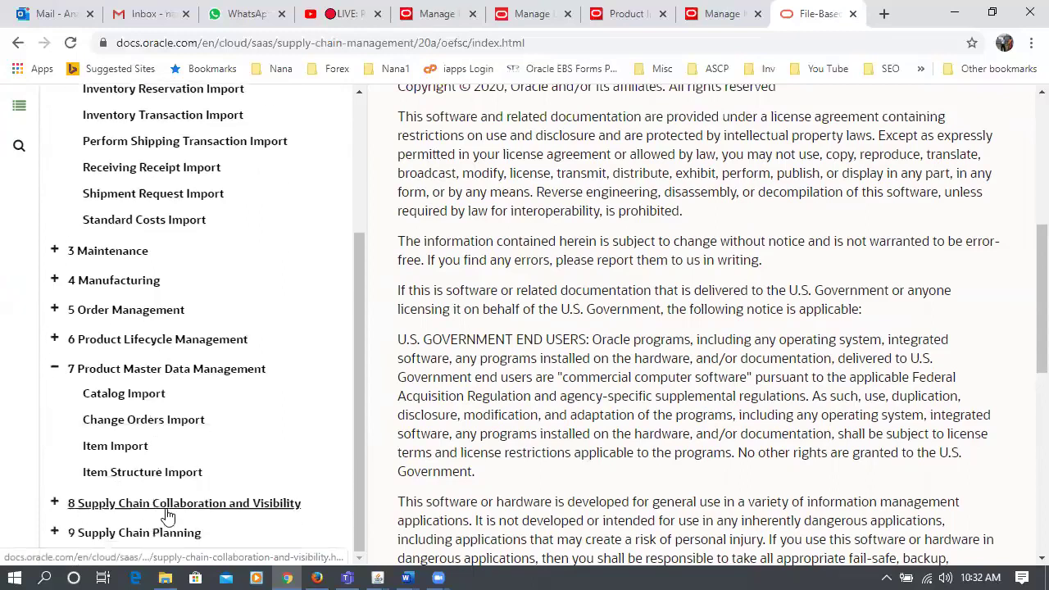
pyautogui.click(135, 455)
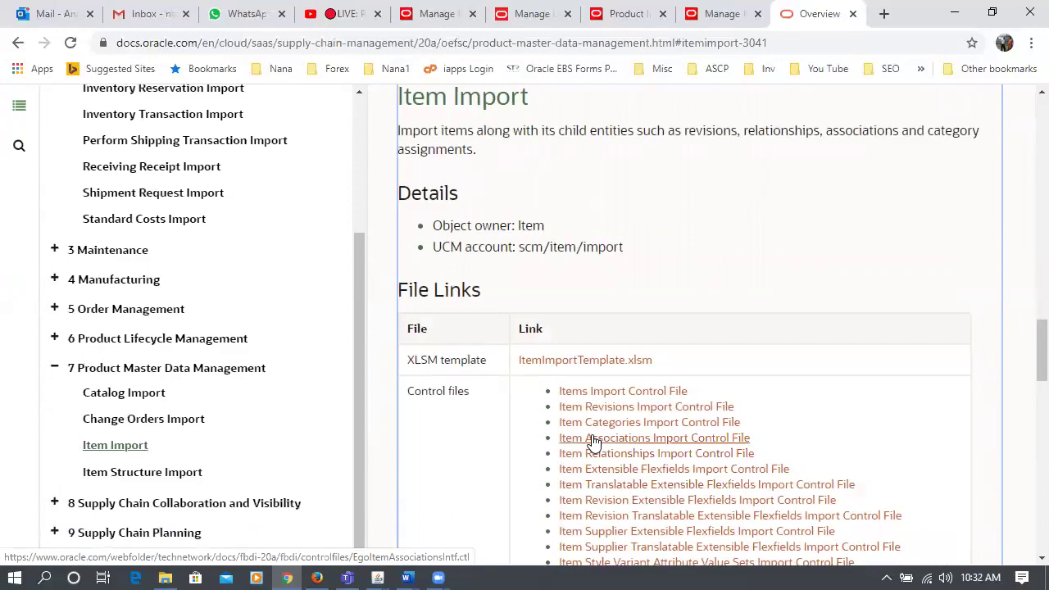
# - Download the ItemImportTemplate.xlsm template from the File Links section
pyautogui.moveTo(1026, 360)
pyautogui.mouseDown()
pyautogui.moveTo(1025, 392)
pyautogui.moveTo(1025, 378)
pyautogui.mouseUp()
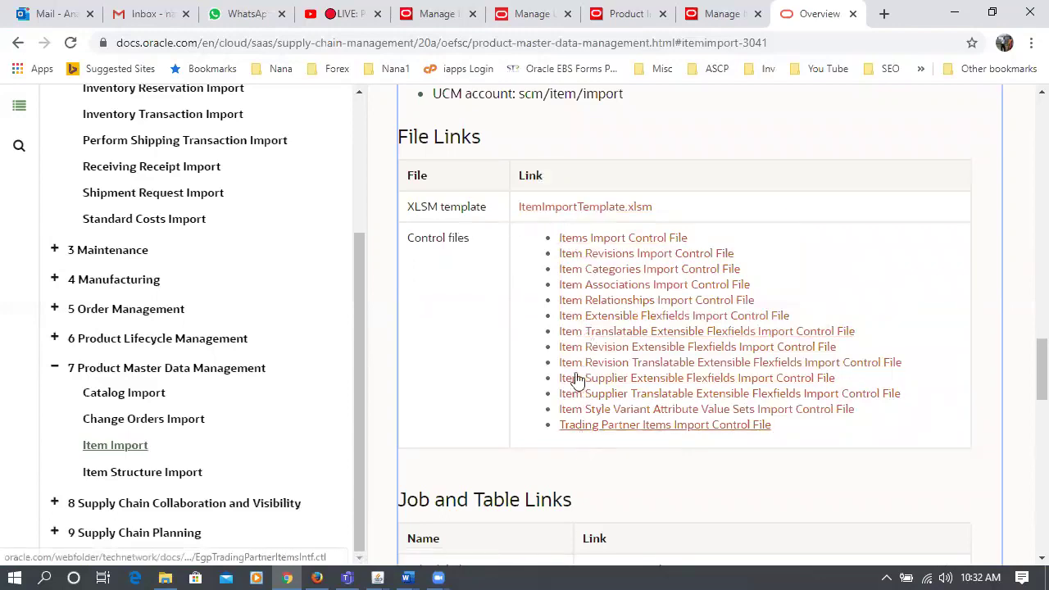
pyautogui.click(582, 209)
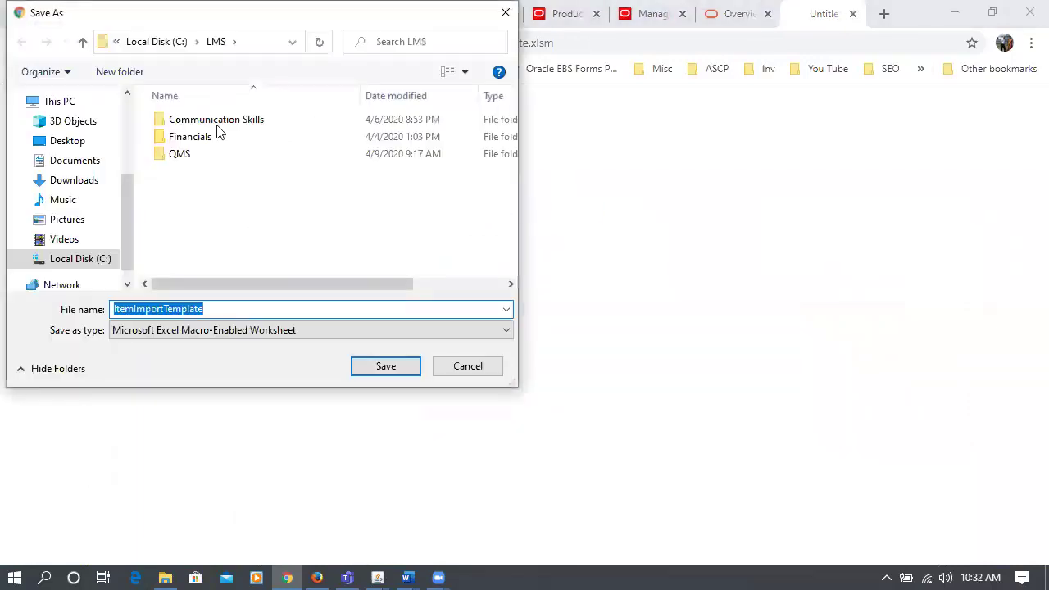
# - Save ItemImportTemplate.xlsm into C:\test\Import and show all Chrome downloads
pyautogui.click(92, 258)
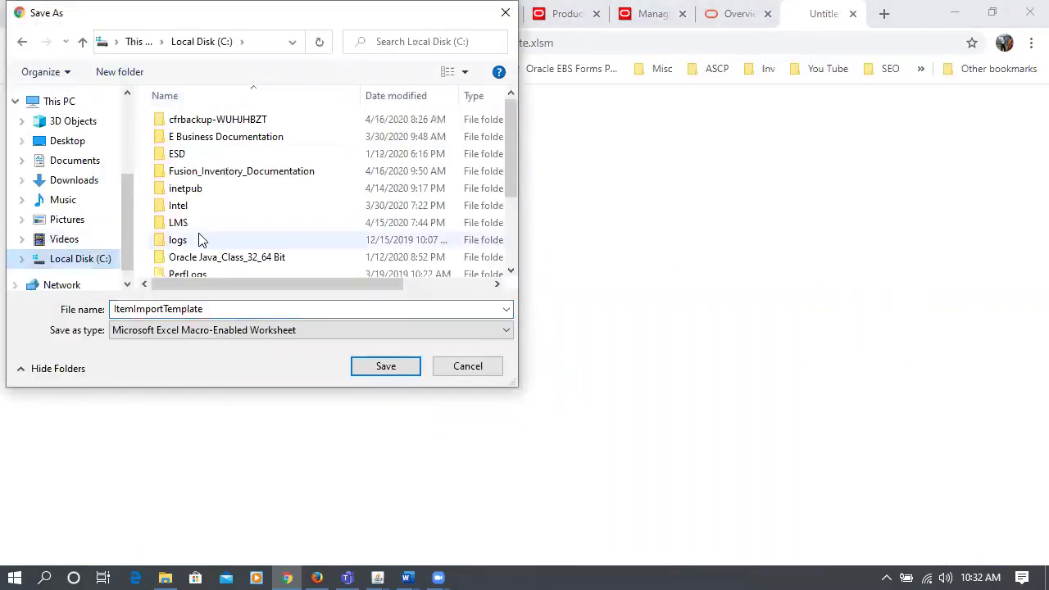
pyautogui.click(198, 212)
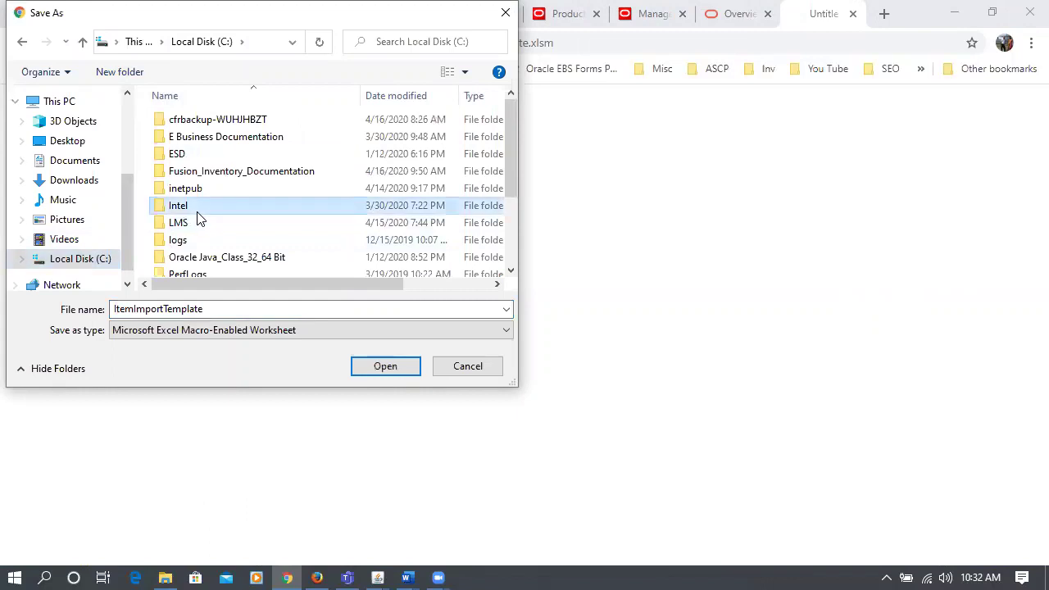
pyautogui.scroll(-2, 197, 215)
pyautogui.doubleClick(212, 238)
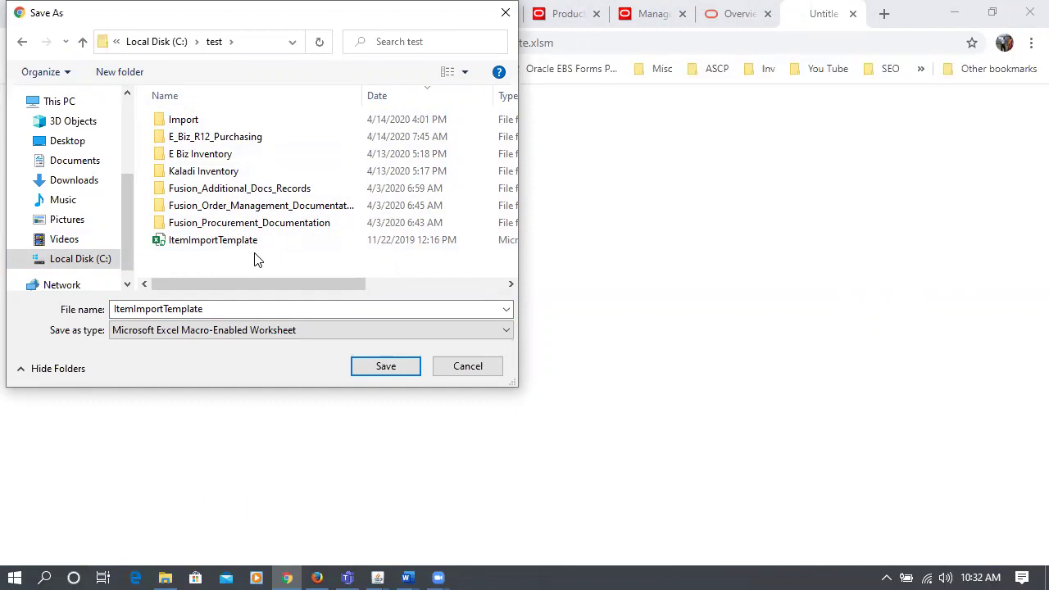
pyautogui.doubleClick(184, 119)
pyautogui.click(253, 308)
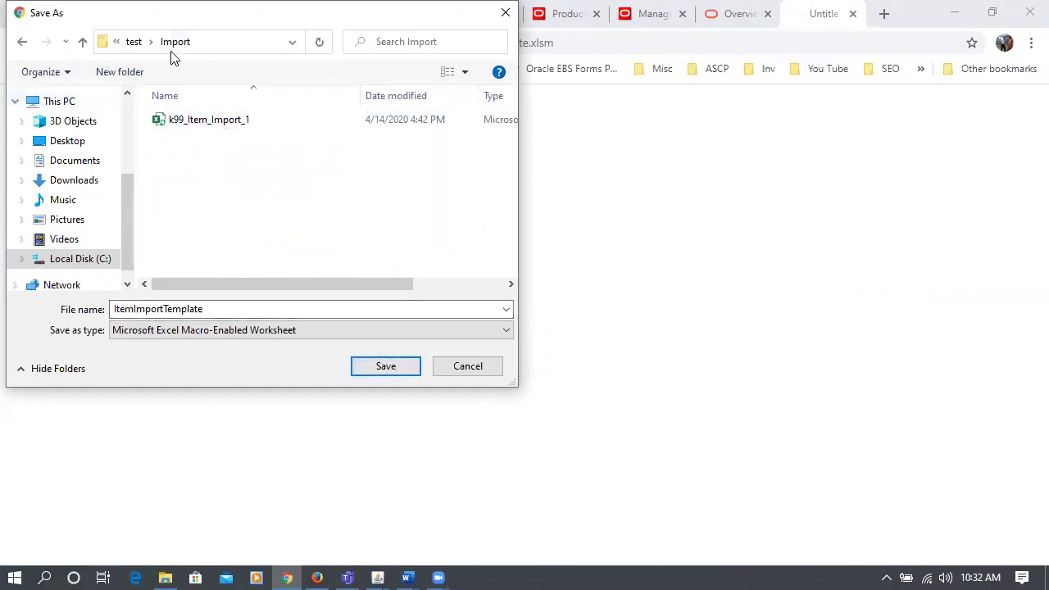
pyautogui.click(385, 366)
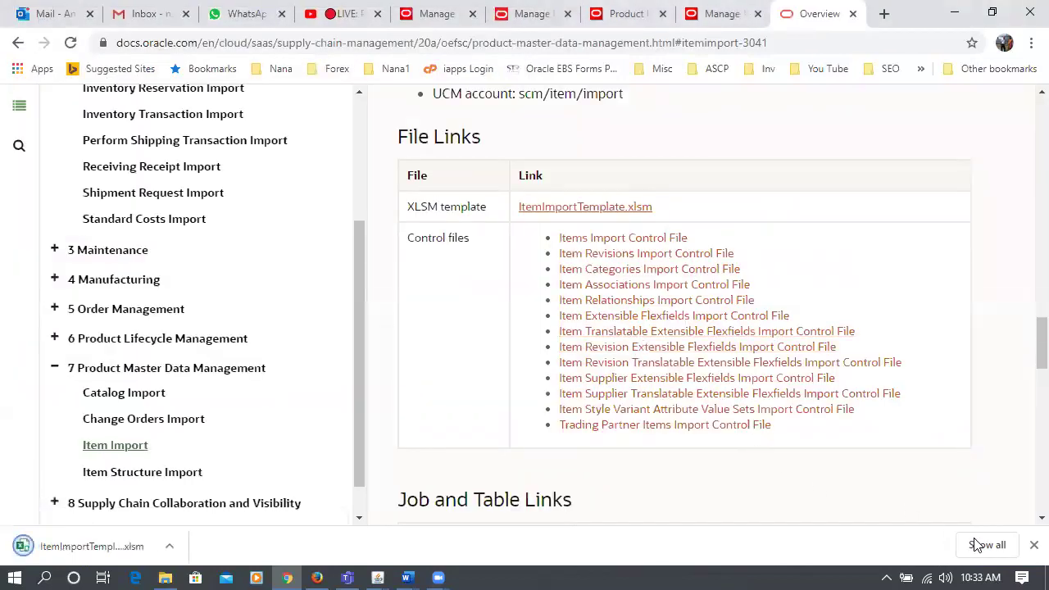
pyautogui.click(974, 543)
# - Show the downloaded template in its folder and open ItemImportTemplate.xlsm in Excel
pyautogui.click(379, 264)
pyautogui.click(411, 330)
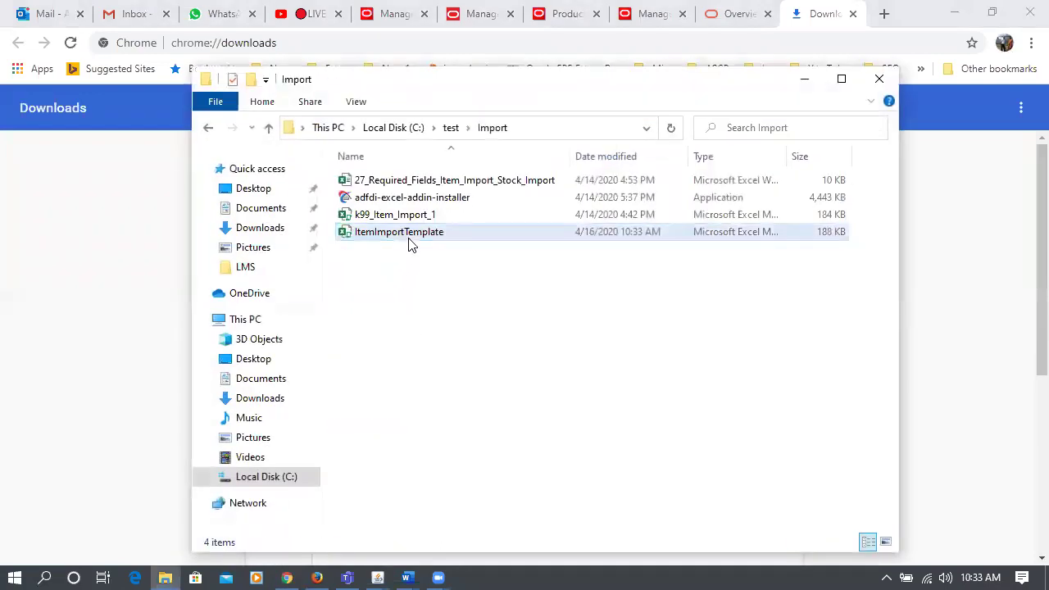
pyautogui.click(411, 244)
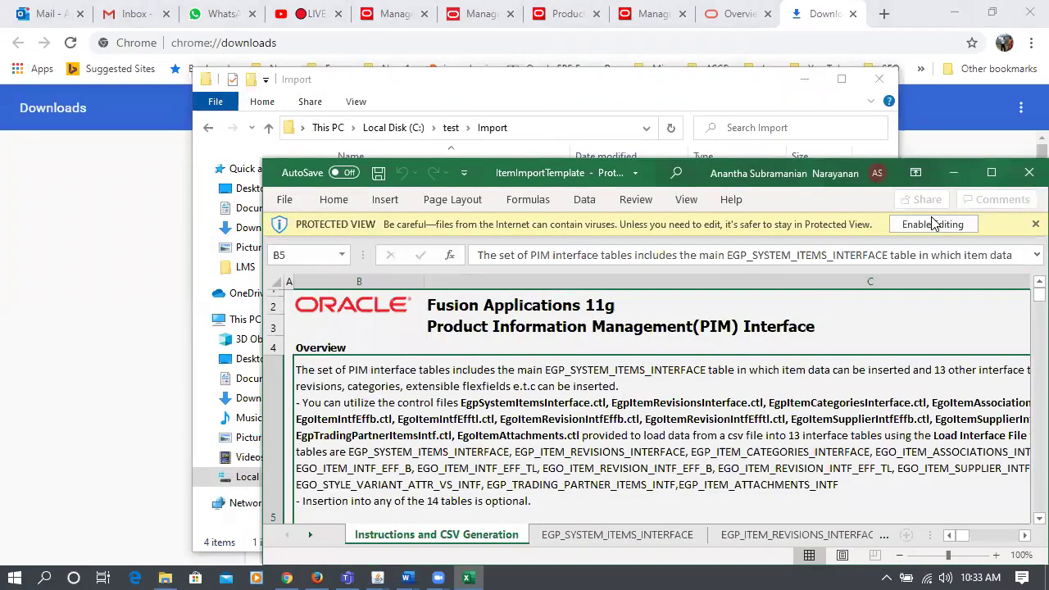
# - Enable editing, maximize Excel, and view the EGP_SYSTEM_ITEMS_INTERFACE sheet's batch 1637 rows
pyautogui.click(932, 224)
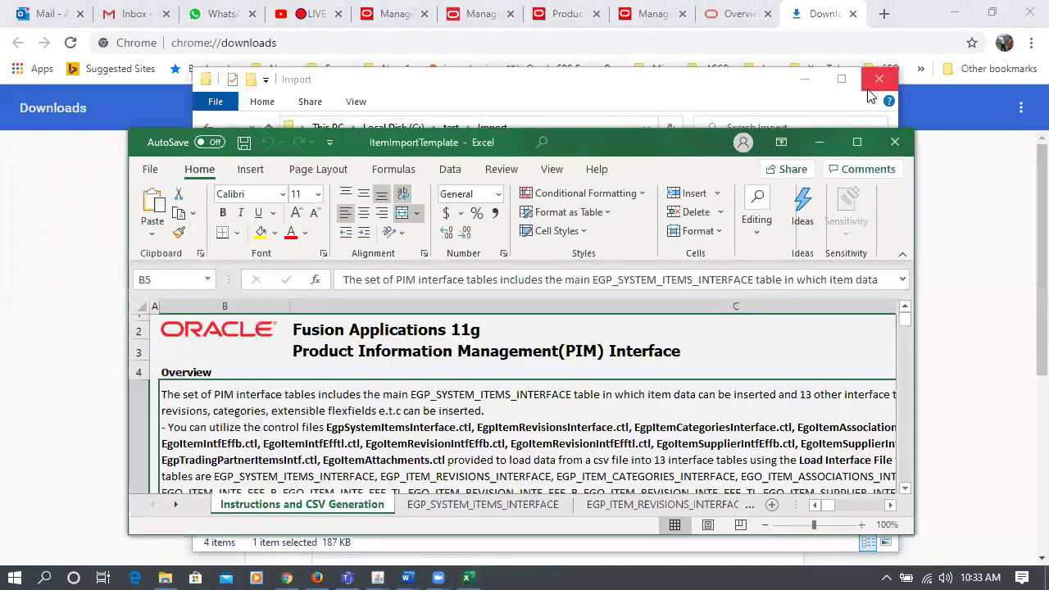
pyautogui.click(841, 79)
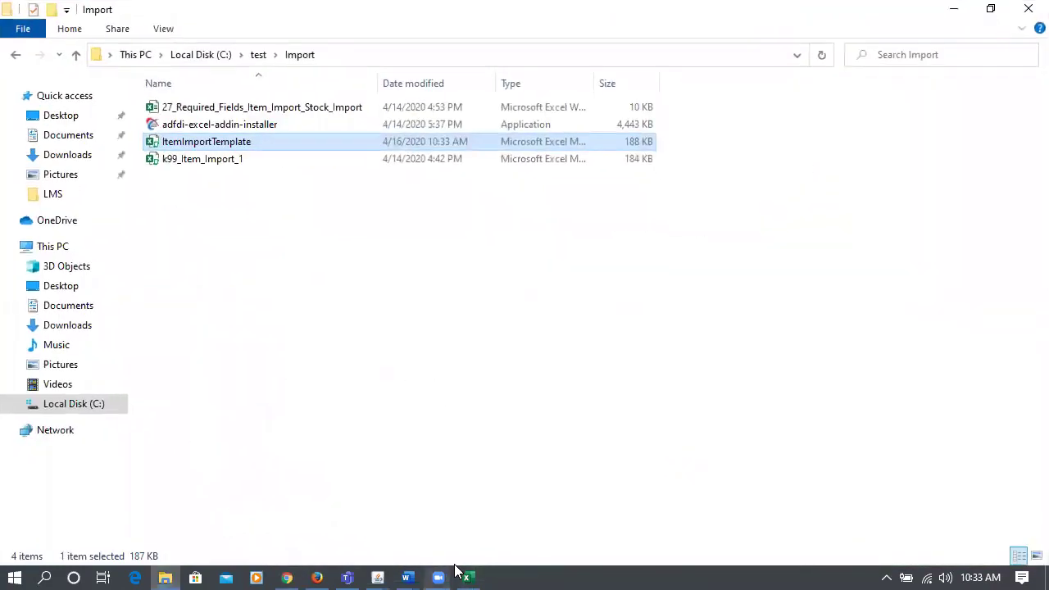
pyautogui.click(465, 577)
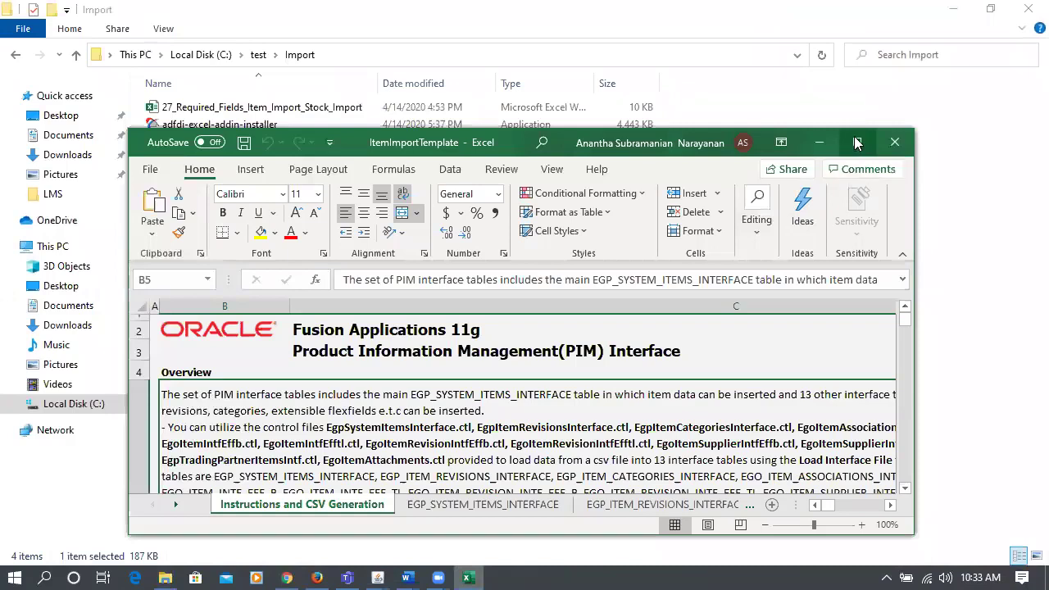
pyautogui.click(856, 141)
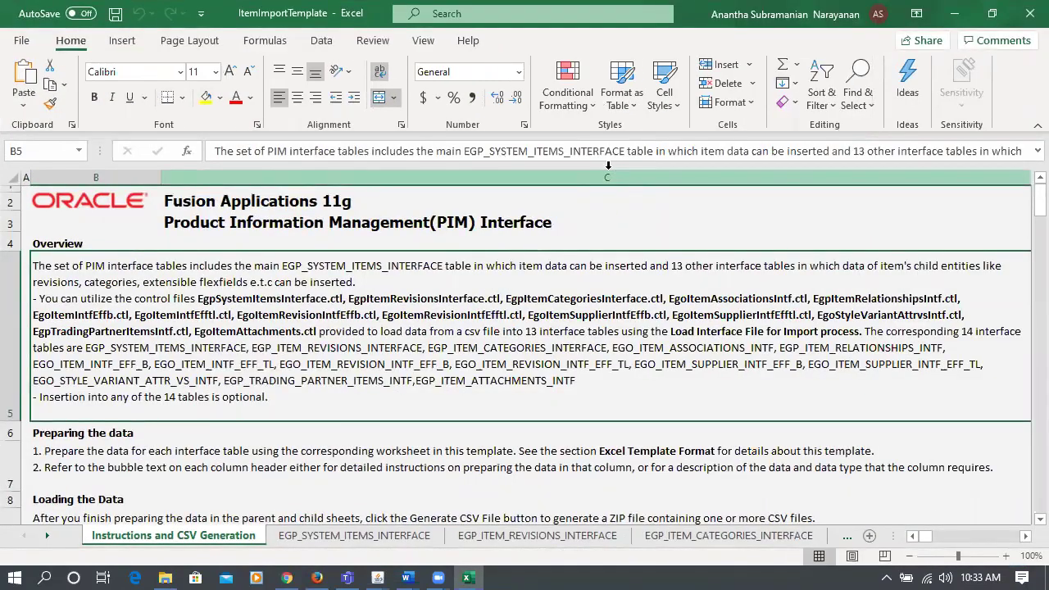
pyautogui.click(308, 536)
pyautogui.click(234, 402)
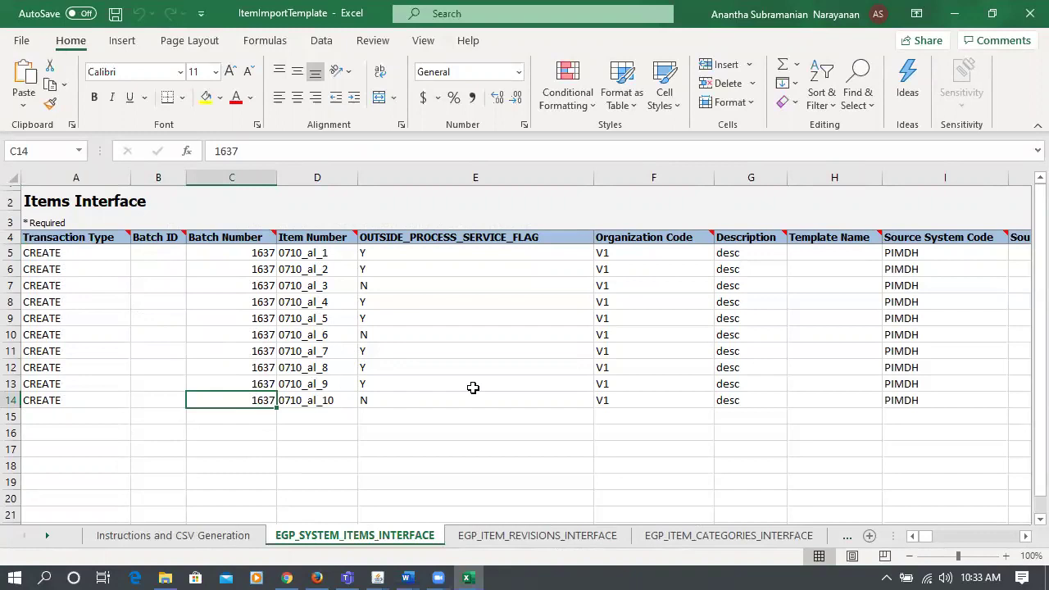
# - Review the revisions and categories sheets and clear sample rows 5–14 on EGP_ITEM_RELATIONSHIPS_INTF
pyautogui.click(518, 540)
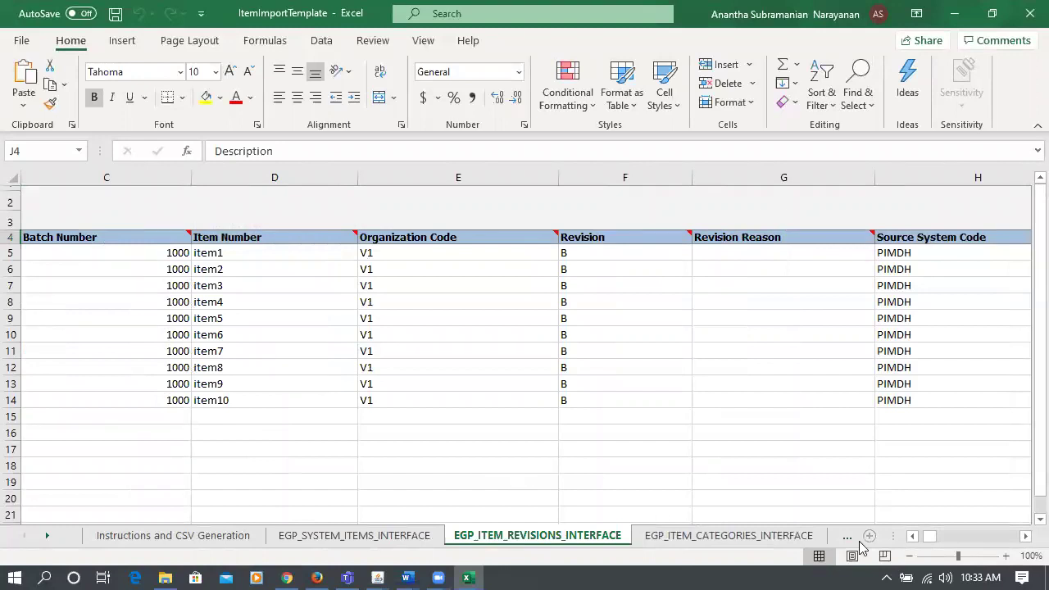
pyautogui.moveTo(927, 536); pyautogui.dragTo(922, 546)
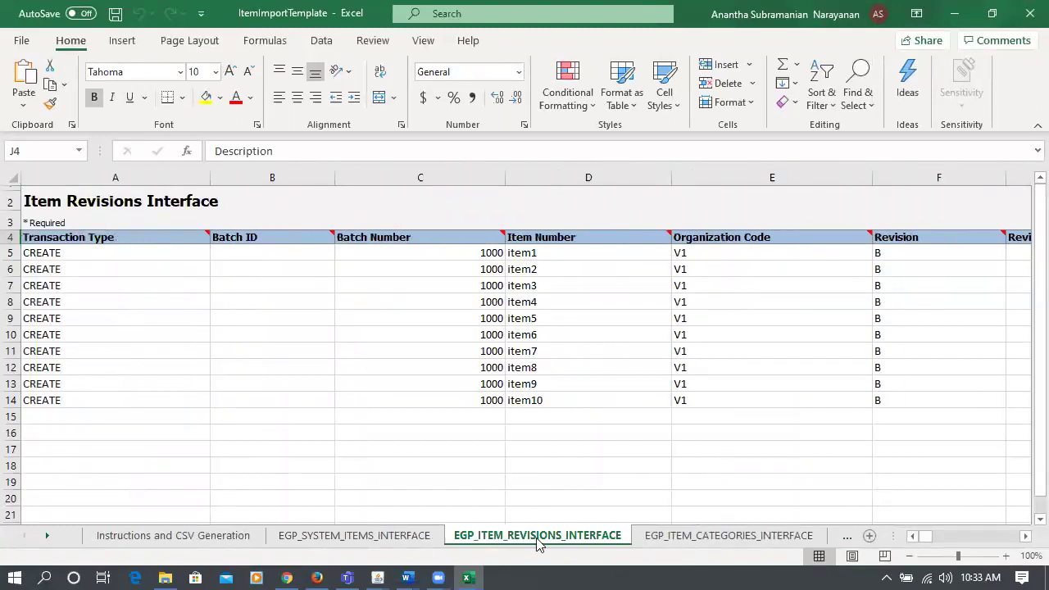
pyautogui.click(693, 541)
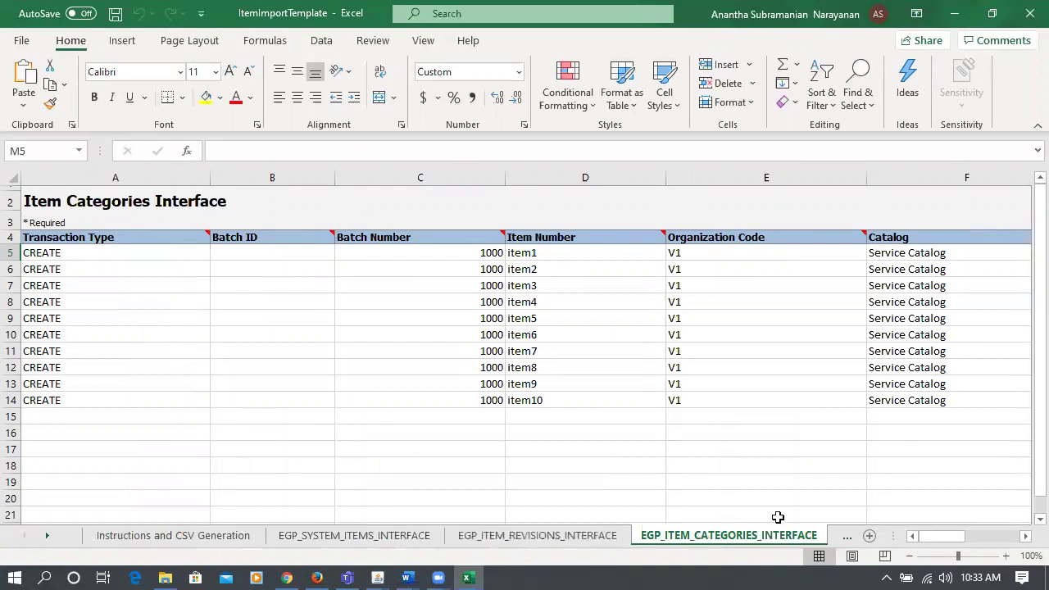
pyautogui.click(849, 540)
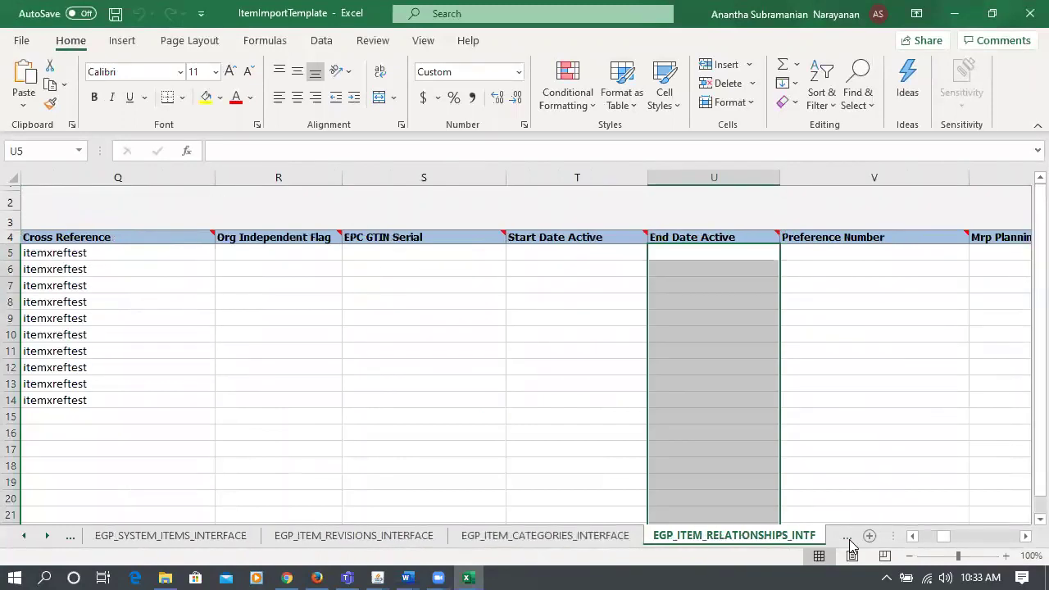
pyautogui.click(185, 399)
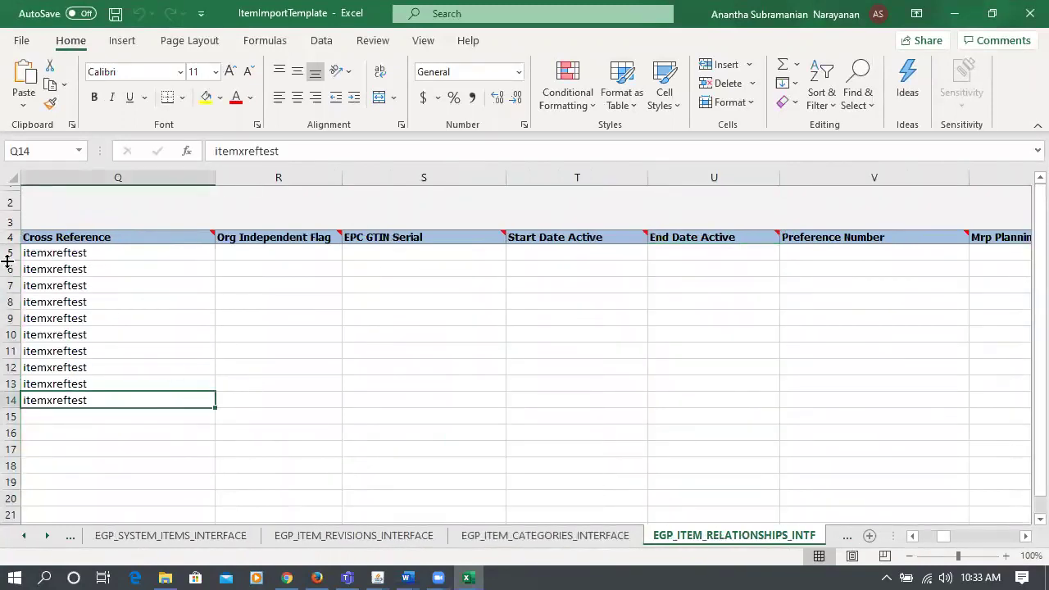
pyautogui.moveTo(10, 253); pyautogui.dragTo(55, 406)
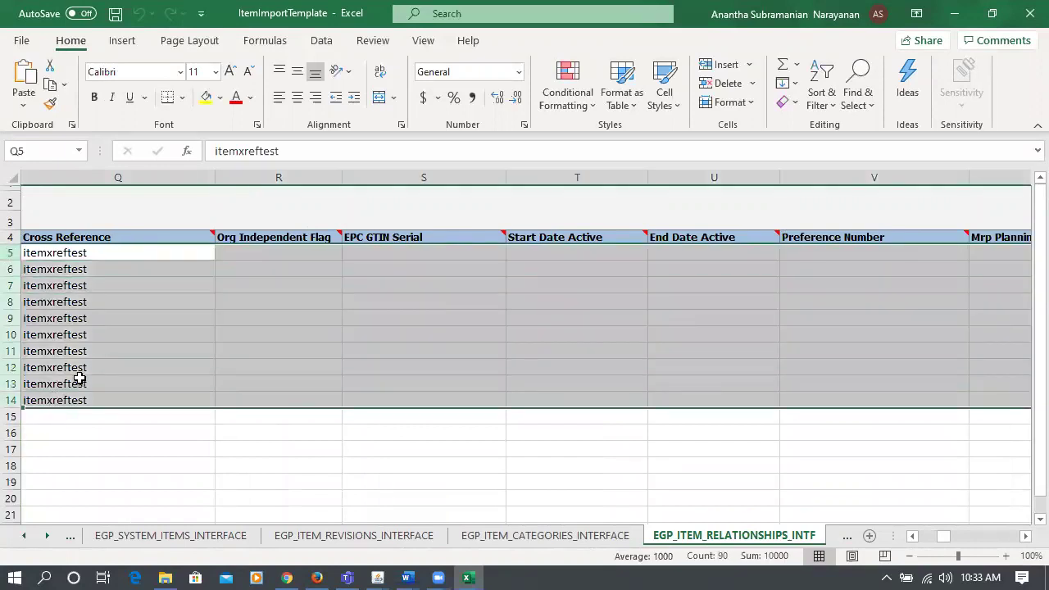
pyautogui.press('Delete')
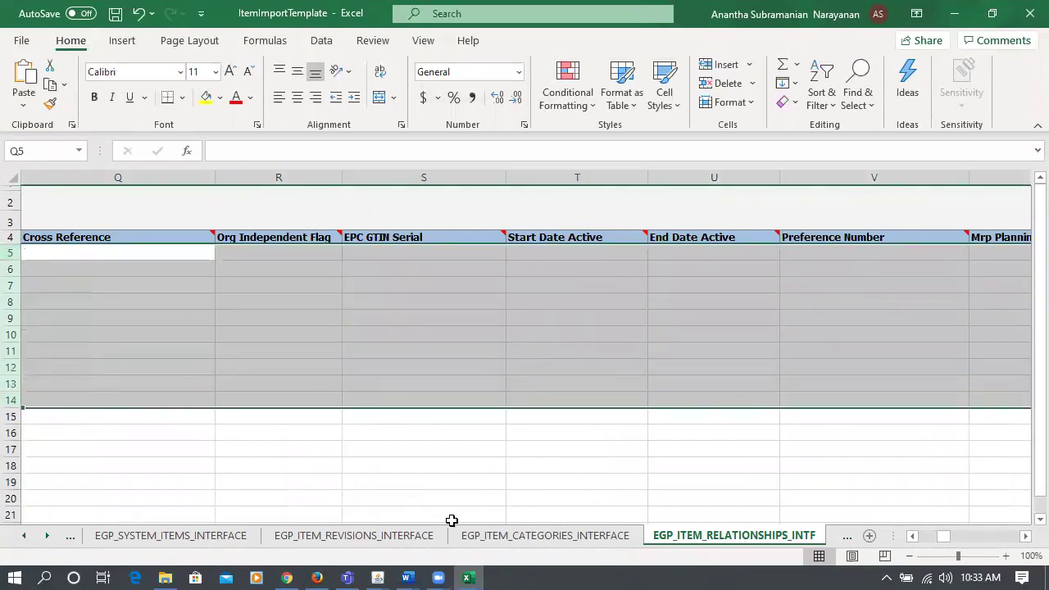
# - Inspect the associations and EFF sheets, then return to the Instructions and CSV Generation sheet
pyautogui.click(847, 542)
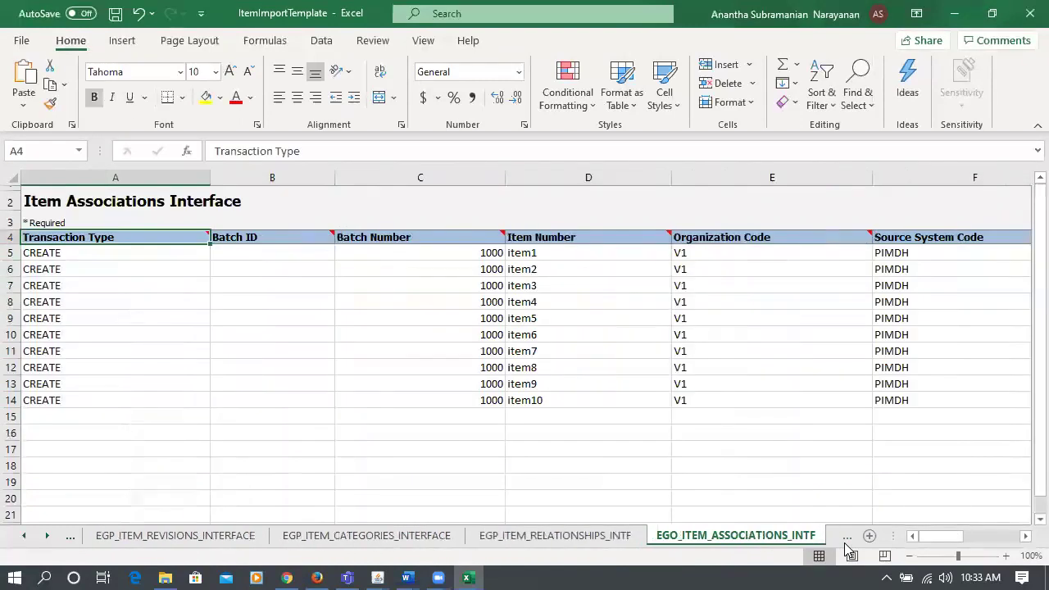
pyautogui.click(298, 431)
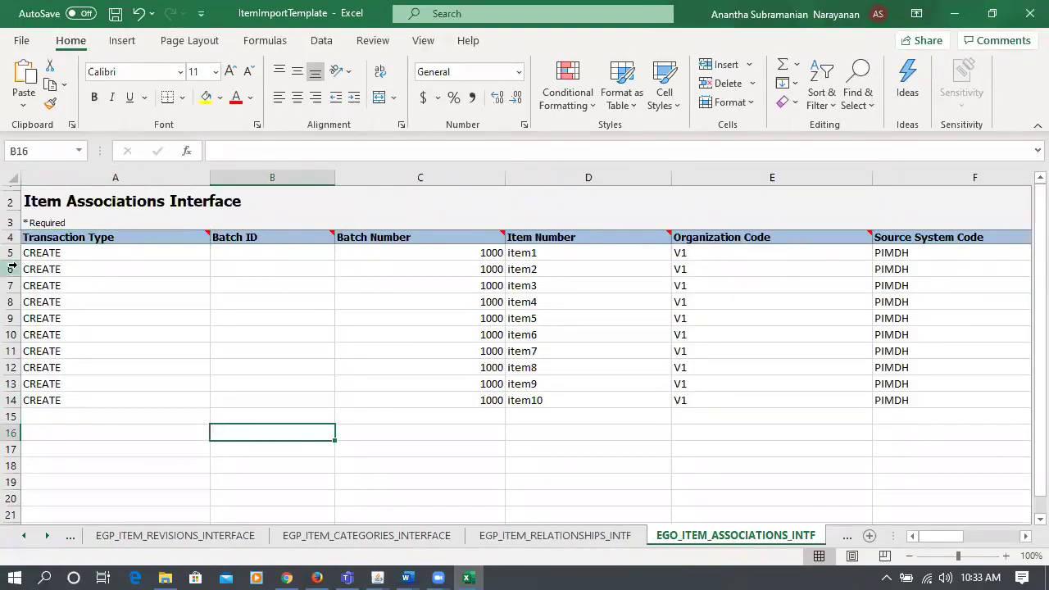
pyautogui.click(91, 253)
pyautogui.click(119, 302)
pyautogui.click(127, 383)
pyautogui.click(128, 402)
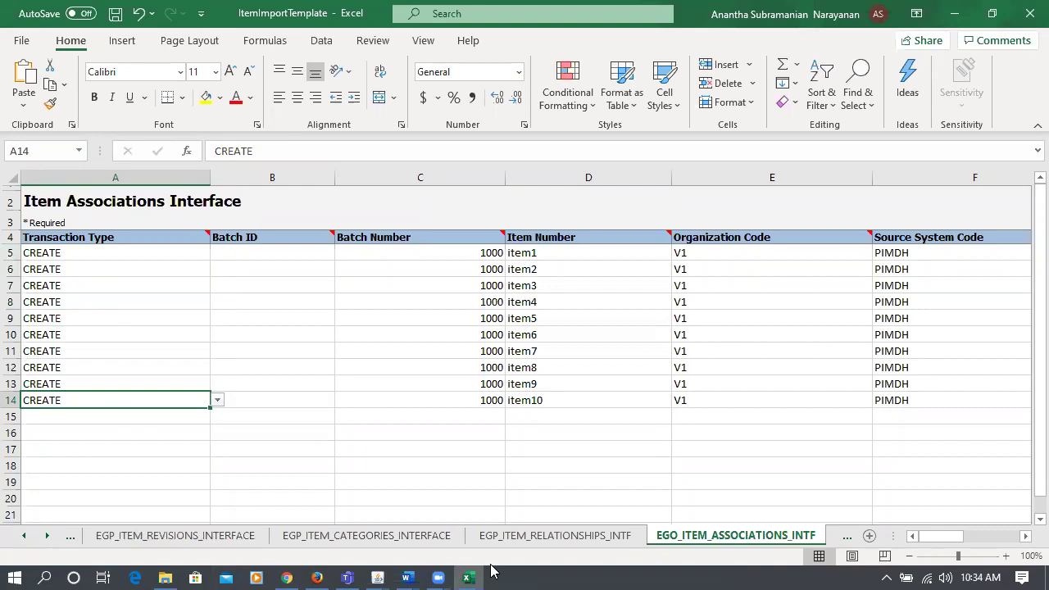
pyautogui.click(847, 535)
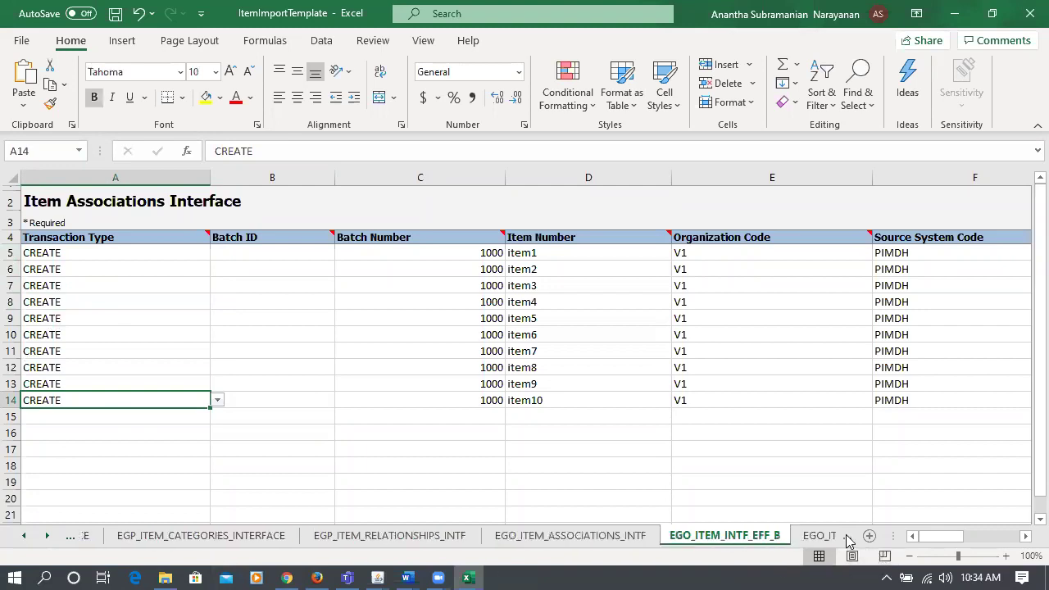
pyautogui.click(807, 535)
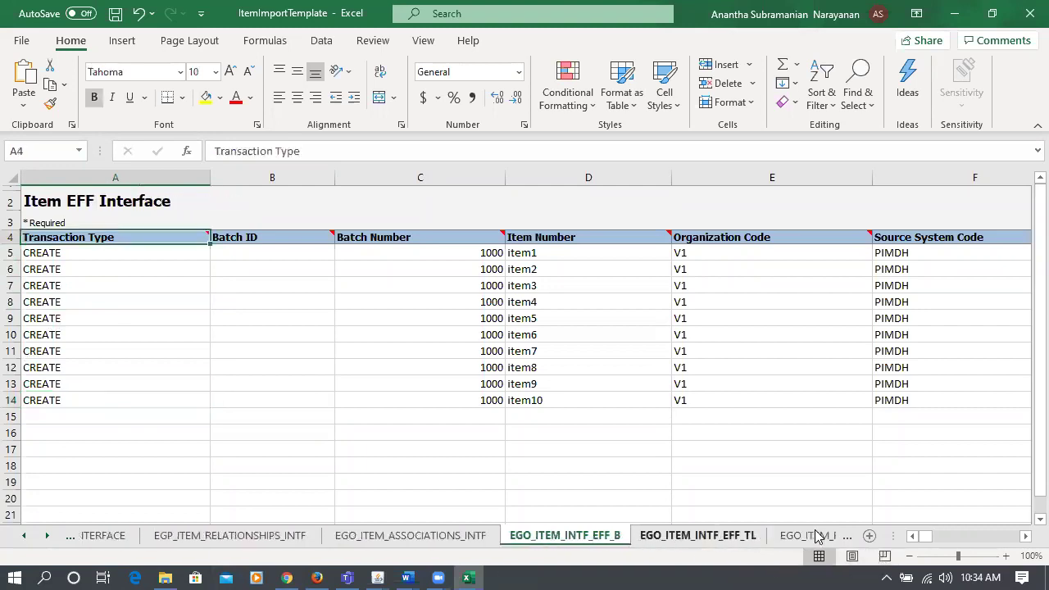
pyautogui.click(623, 421)
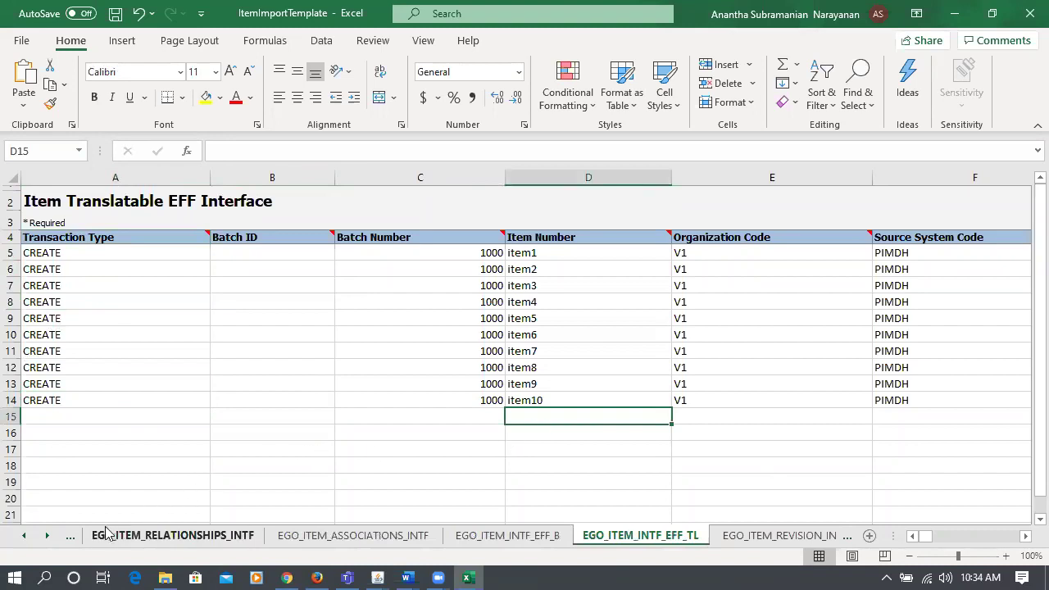
pyautogui.click(72, 541)
pyautogui.click(72, 541)
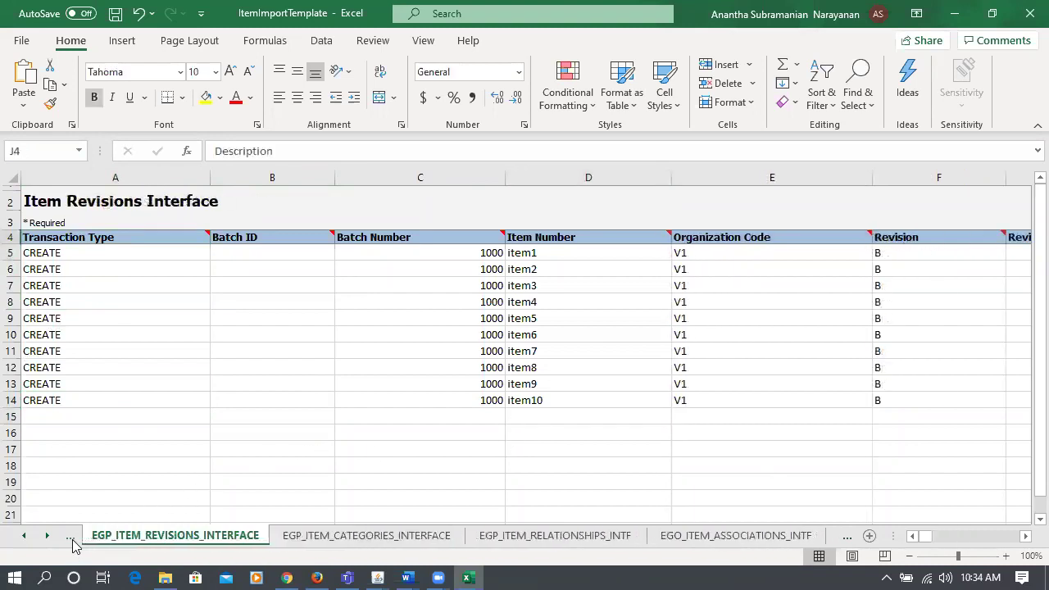
pyautogui.click(72, 541)
pyautogui.click(72, 541)
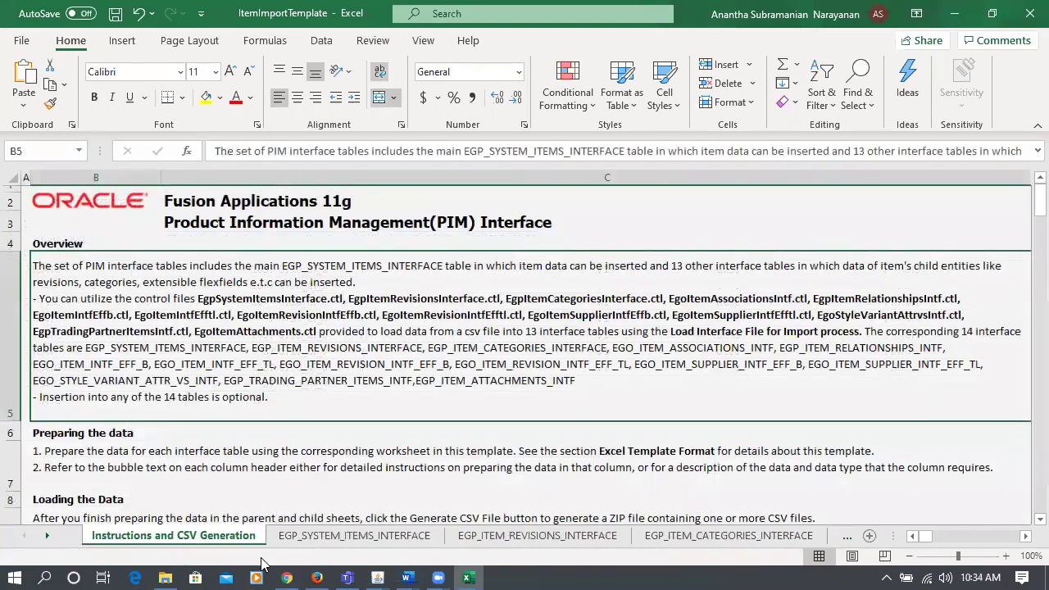
# - Check the Item Number, Organization Code, Description and Source System Code columns on EGP_SYSTEM_ITEMS_INTERFACE
pyautogui.click(354, 535)
pyautogui.click(464, 411)
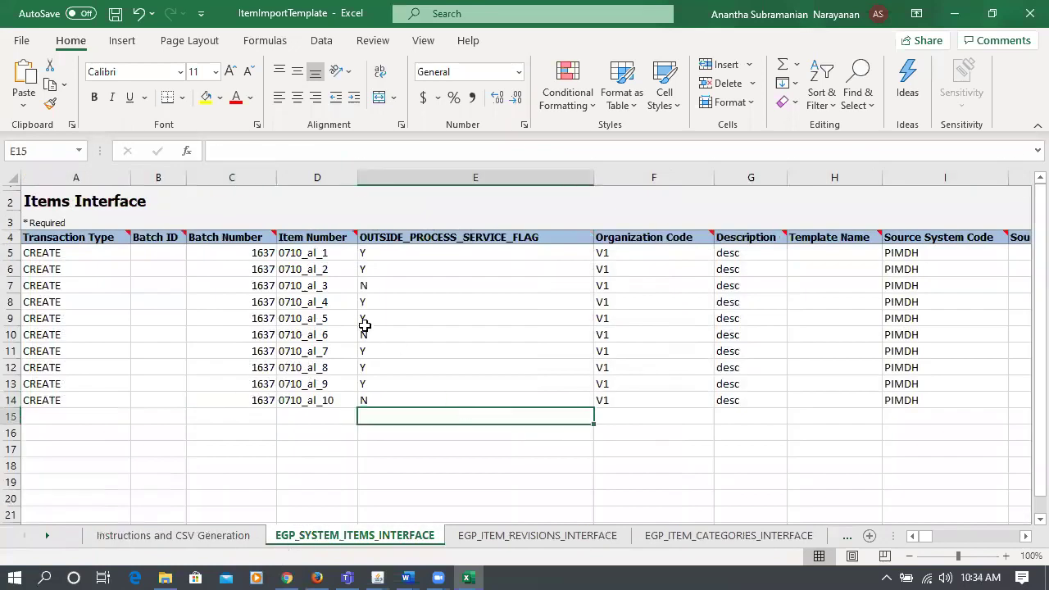
pyautogui.click(321, 254)
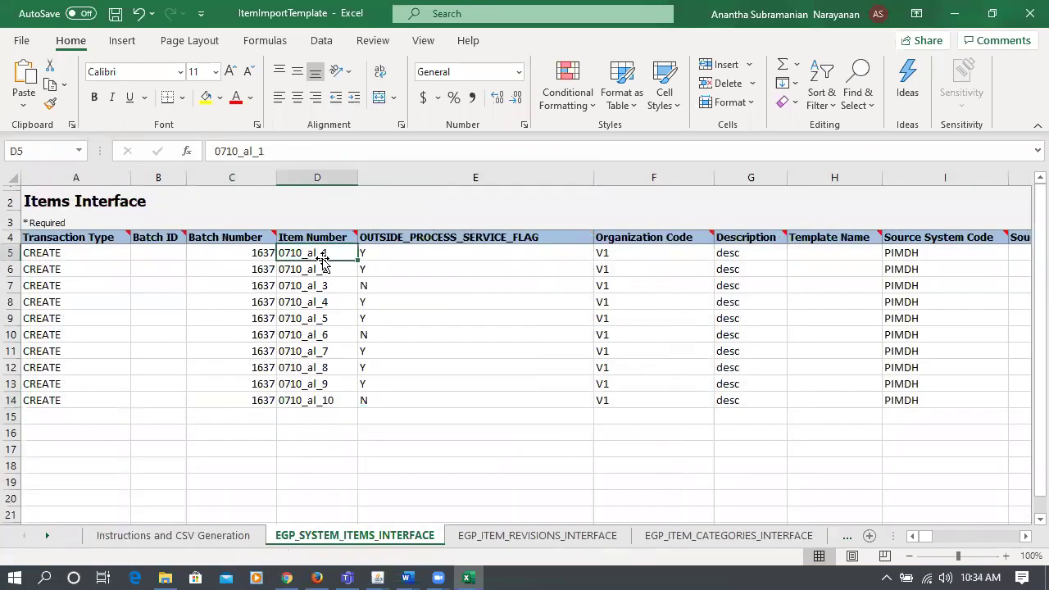
pyautogui.click(672, 253)
pyautogui.click(744, 257)
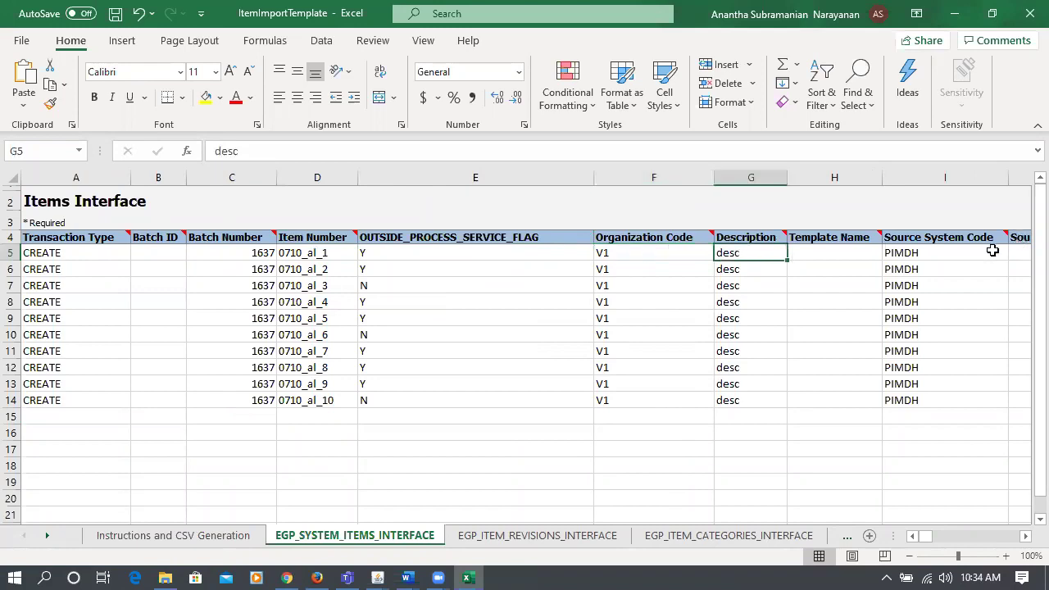
pyautogui.click(956, 255)
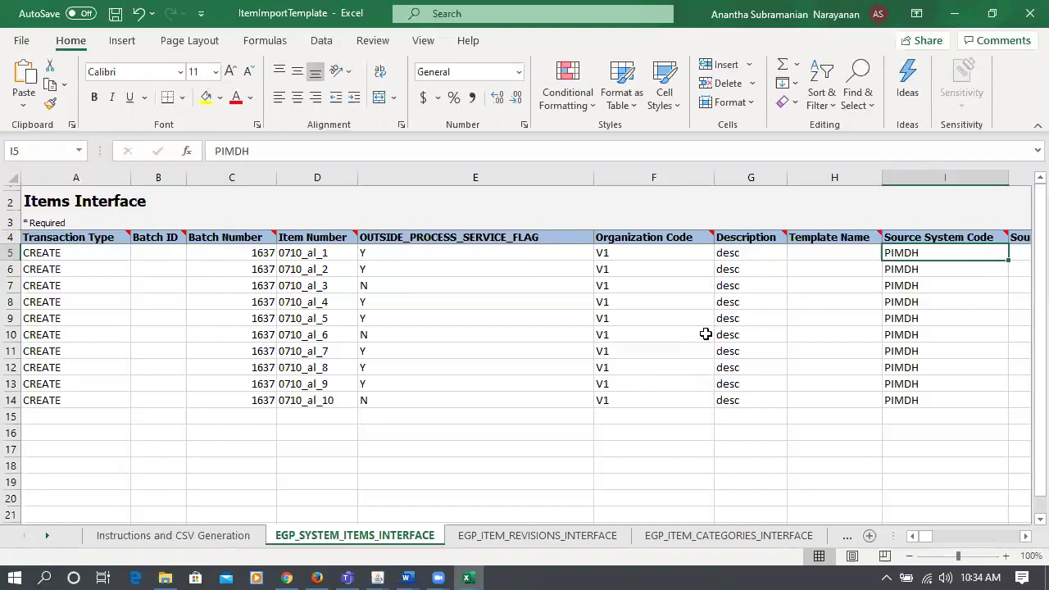
# - Close the template without saving and open 27_Required_Fields_Item_Import_Stock_Import
pyautogui.click(1021, 24)
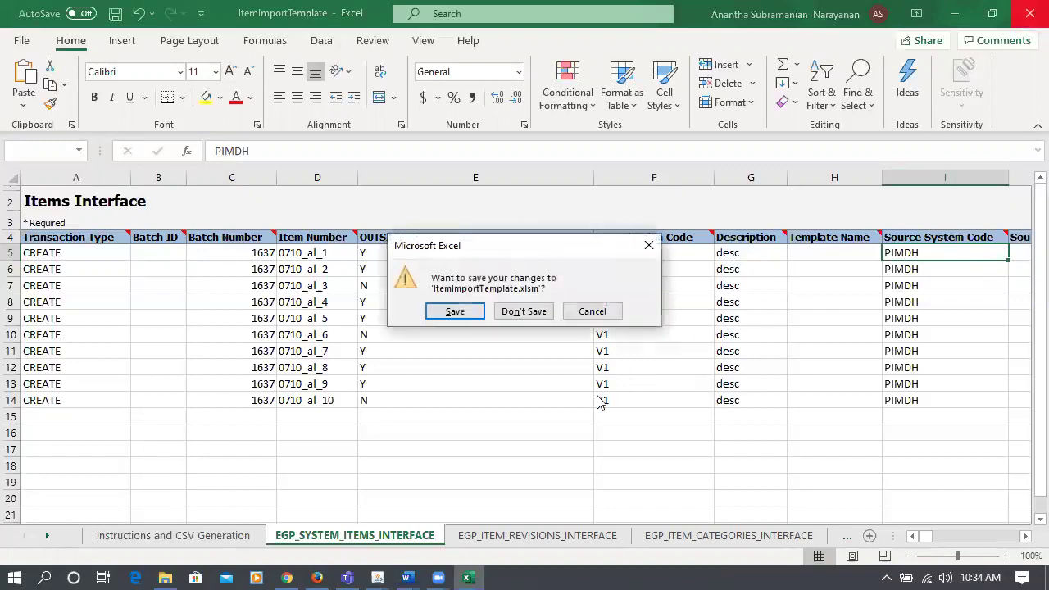
pyautogui.click(521, 312)
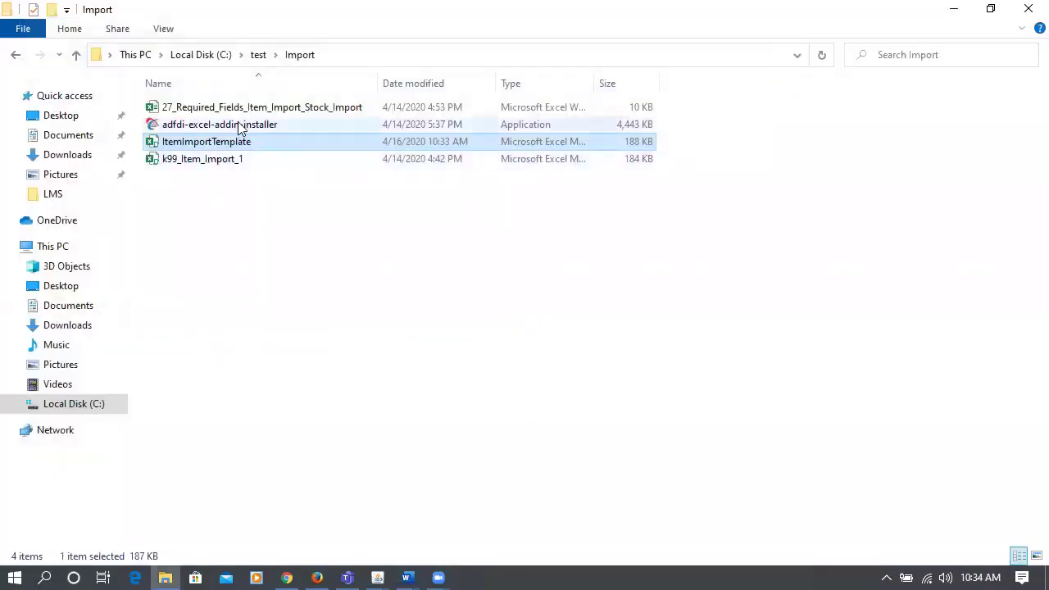
pyautogui.click(244, 111)
pyautogui.doubleClick(244, 110)
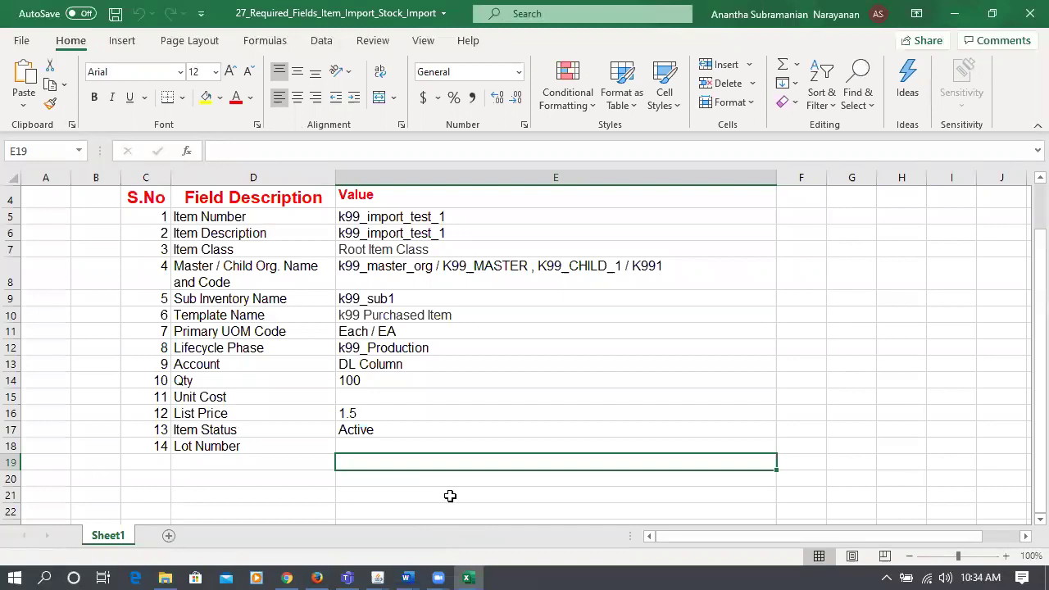
pyautogui.click(246, 220)
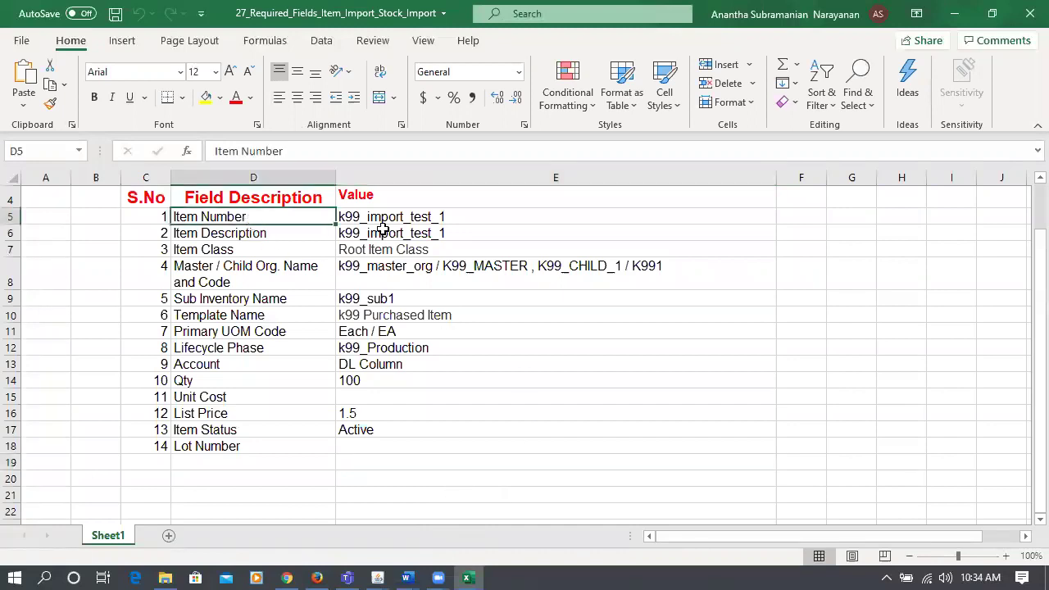
pyautogui.click(499, 213)
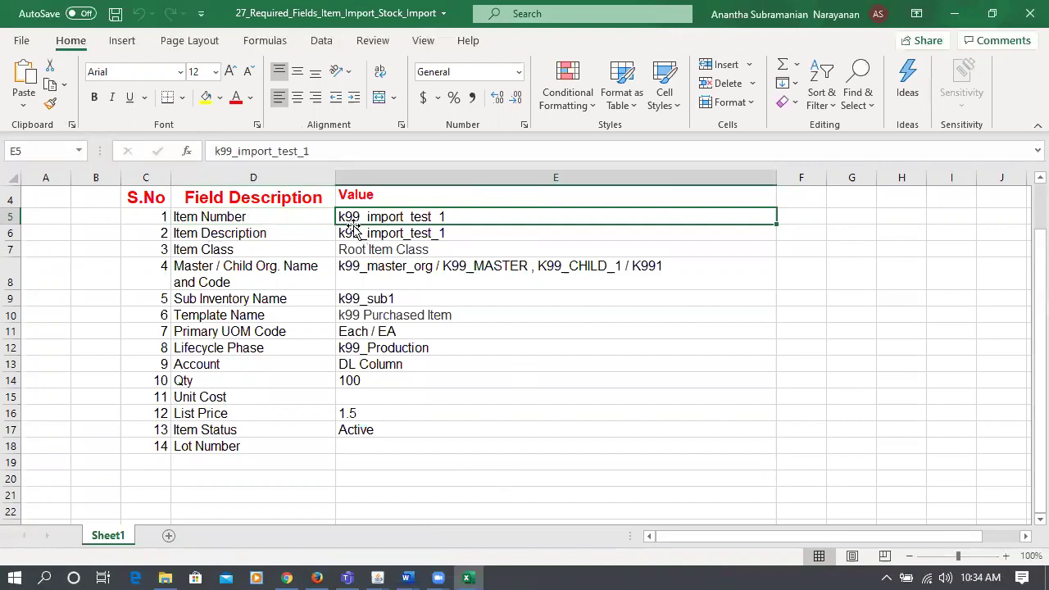
pyautogui.click(441, 237)
pyautogui.click(246, 250)
pyautogui.click(369, 249)
pyautogui.click(278, 280)
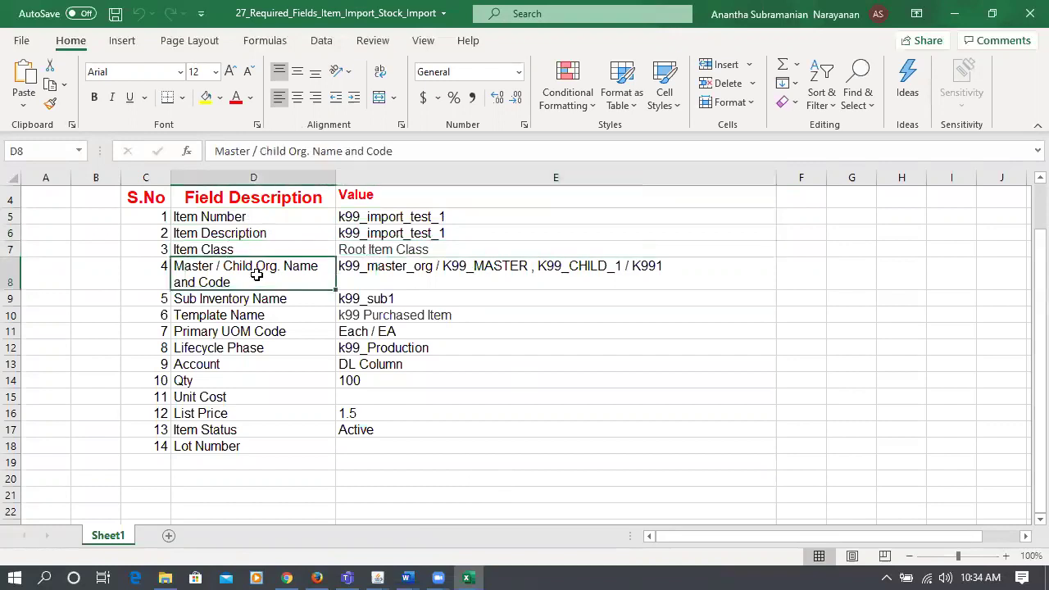
pyautogui.click(396, 269)
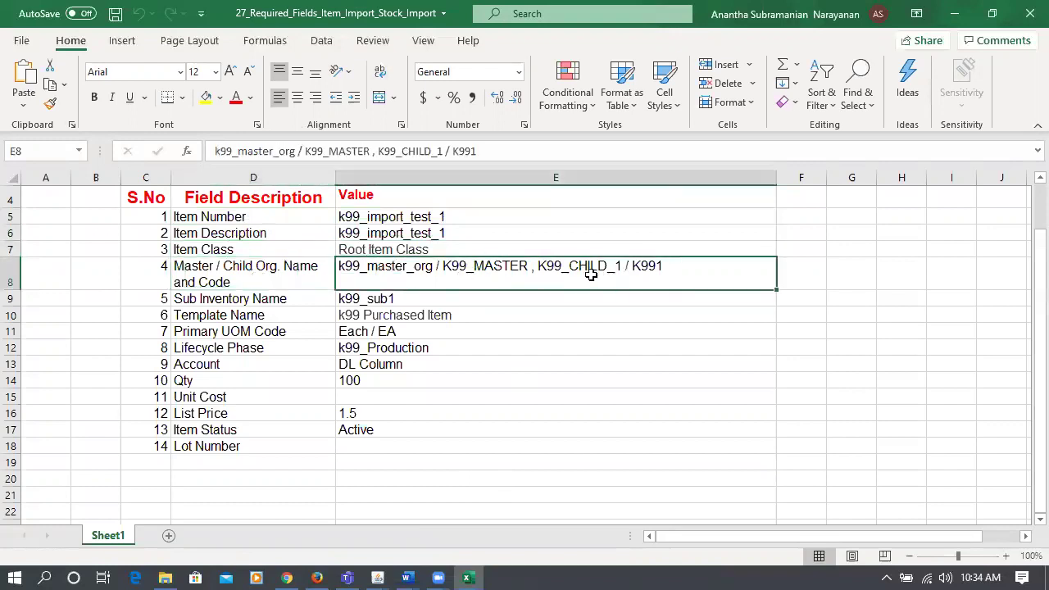
pyautogui.click(219, 300)
pyautogui.click(358, 300)
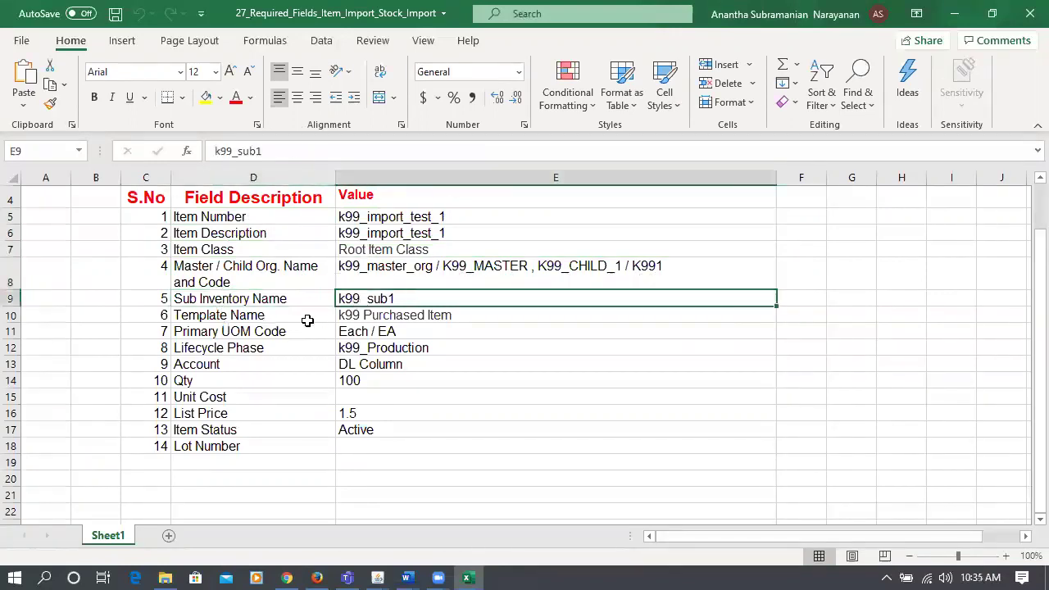
pyautogui.click(263, 322)
pyautogui.click(427, 315)
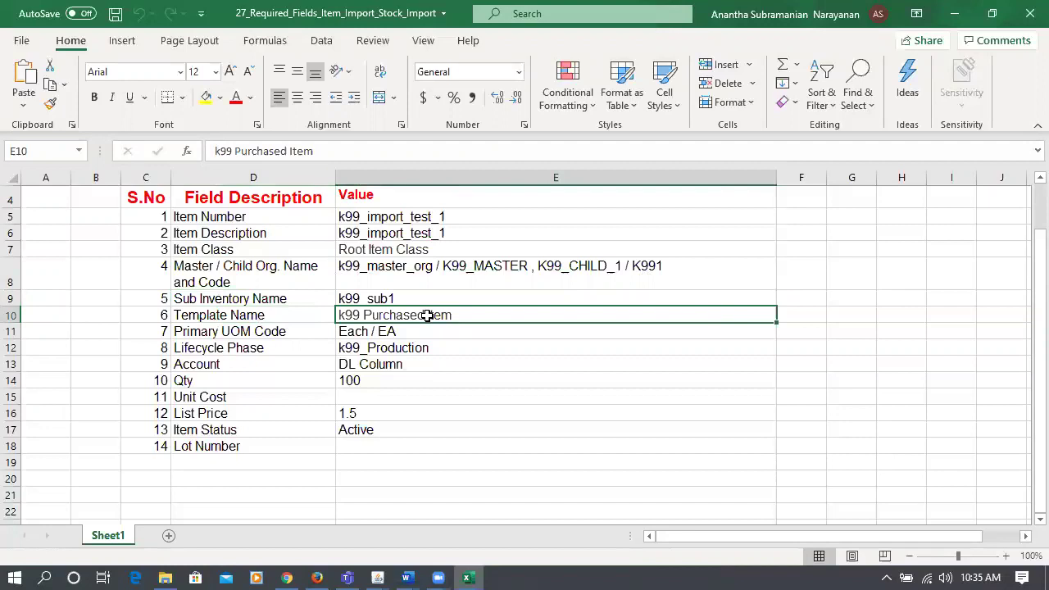
pyautogui.click(267, 339)
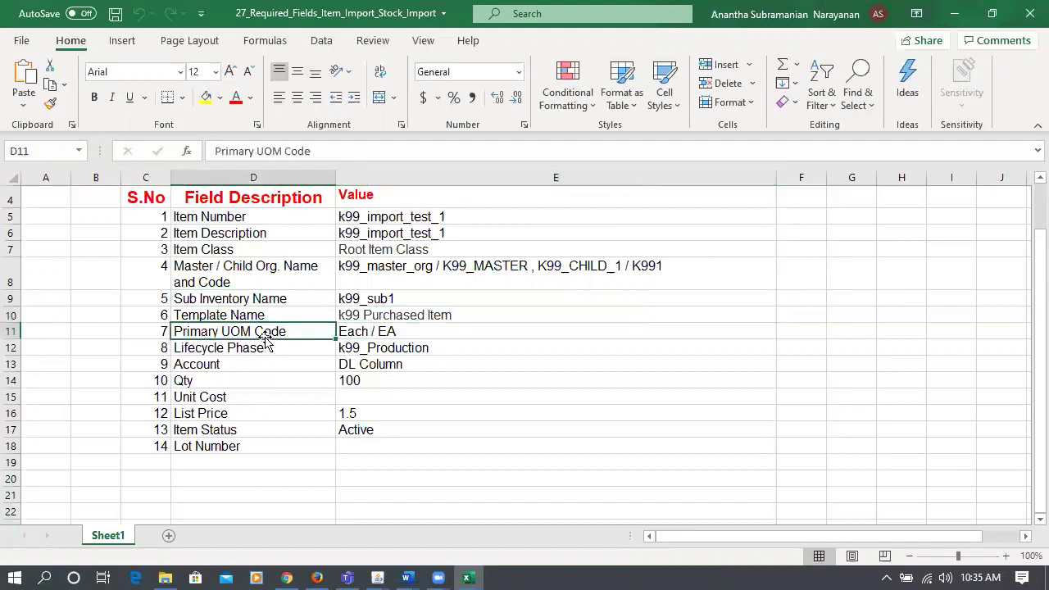
pyautogui.click(352, 333)
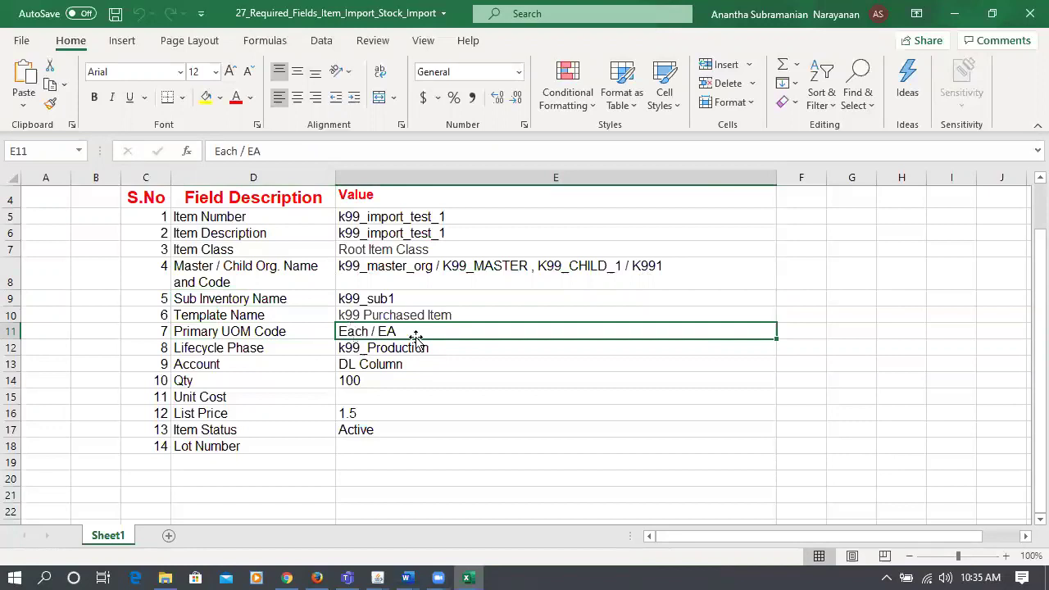
pyautogui.click(273, 332)
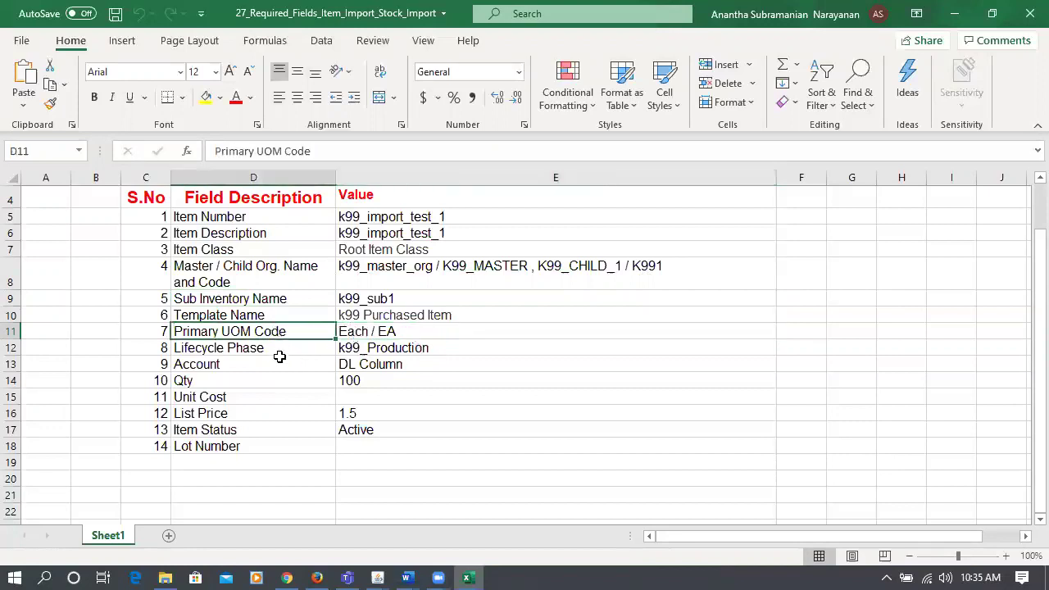
pyautogui.click(275, 351)
pyautogui.click(370, 347)
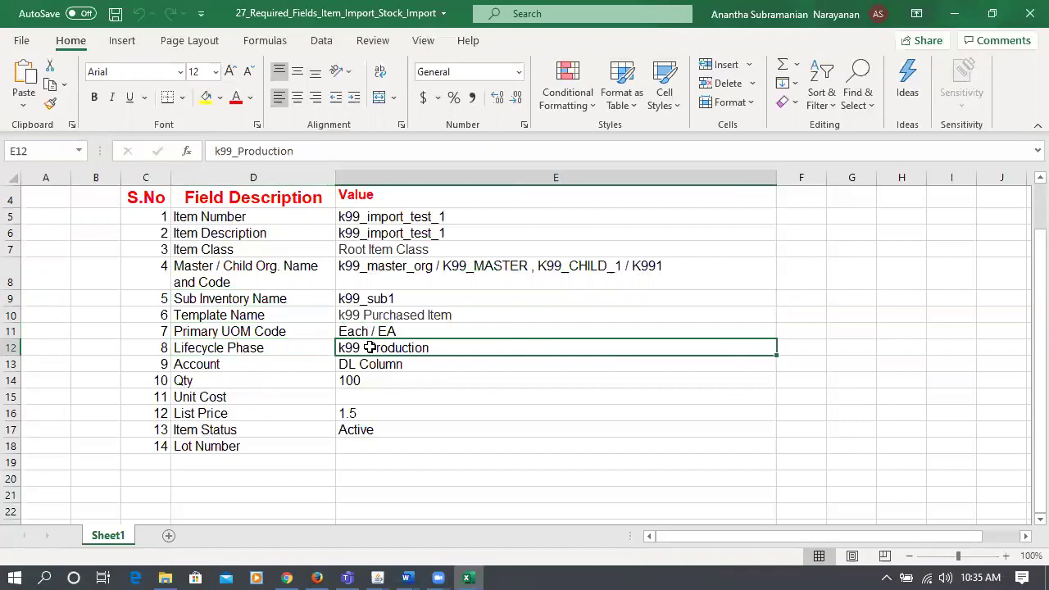
pyautogui.click(227, 366)
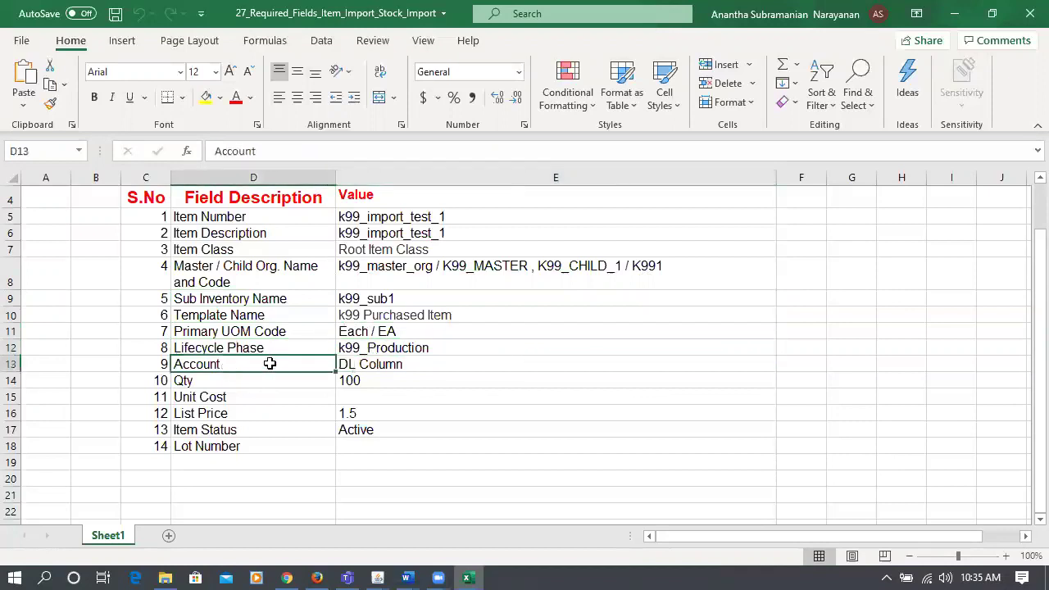
pyautogui.click(387, 363)
pyautogui.moveTo(391, 366); pyautogui.dragTo(403, 439)
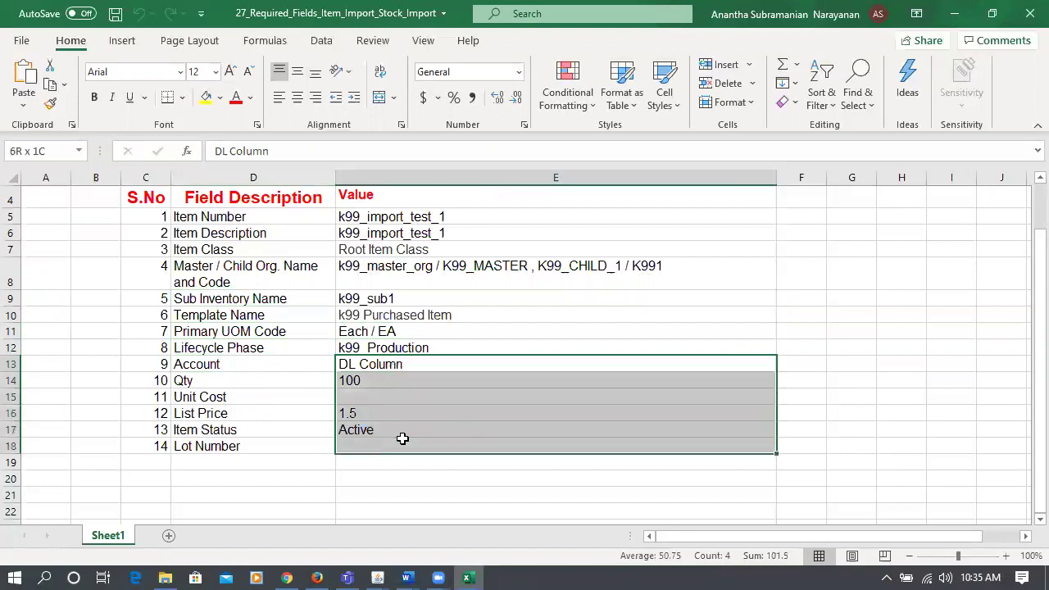
pyautogui.click(270, 418)
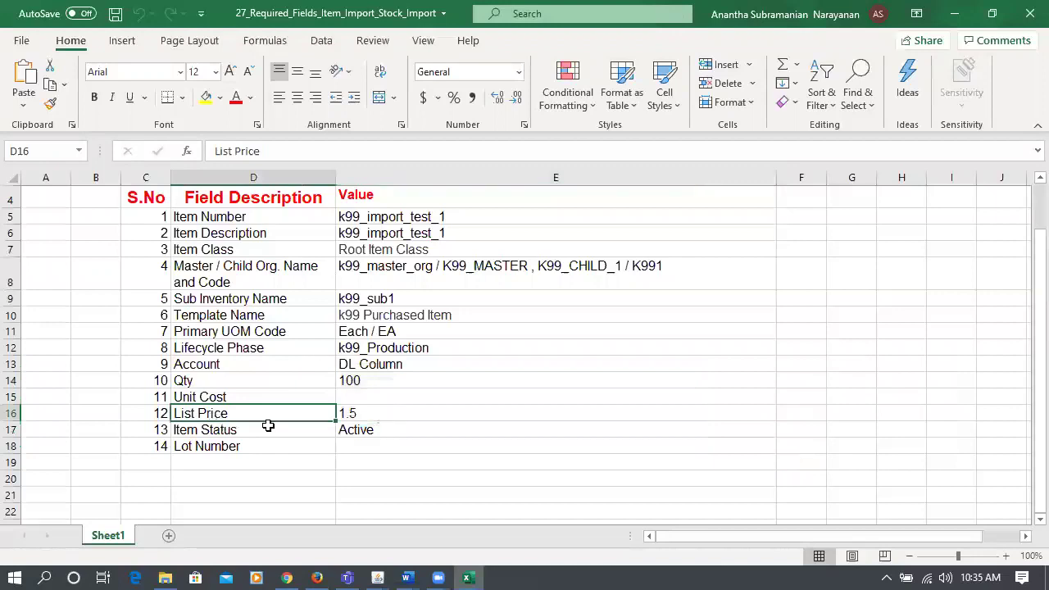
pyautogui.click(354, 419)
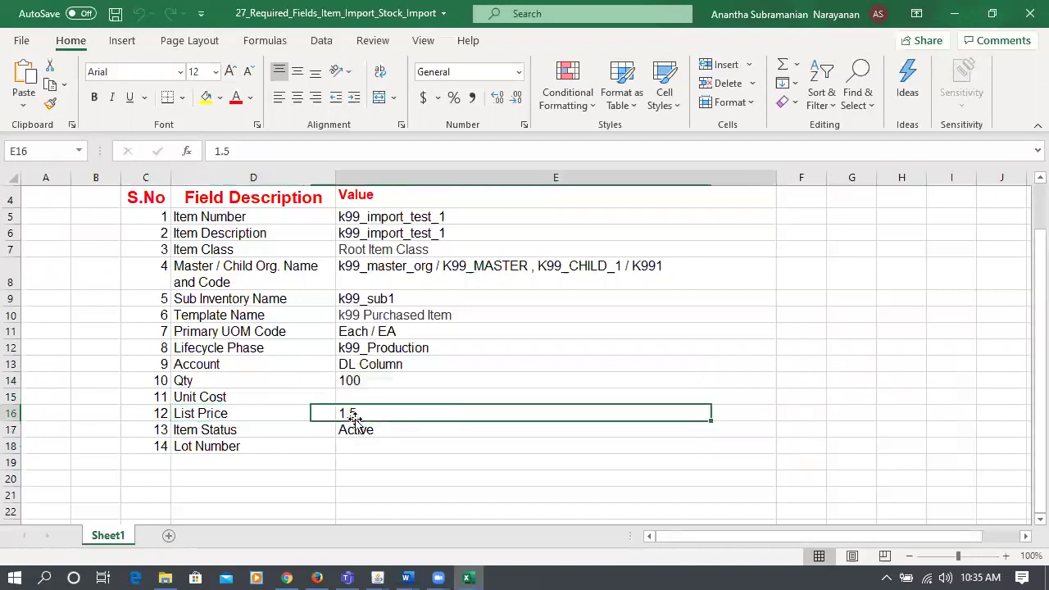
pyautogui.click(283, 385)
pyautogui.click(235, 430)
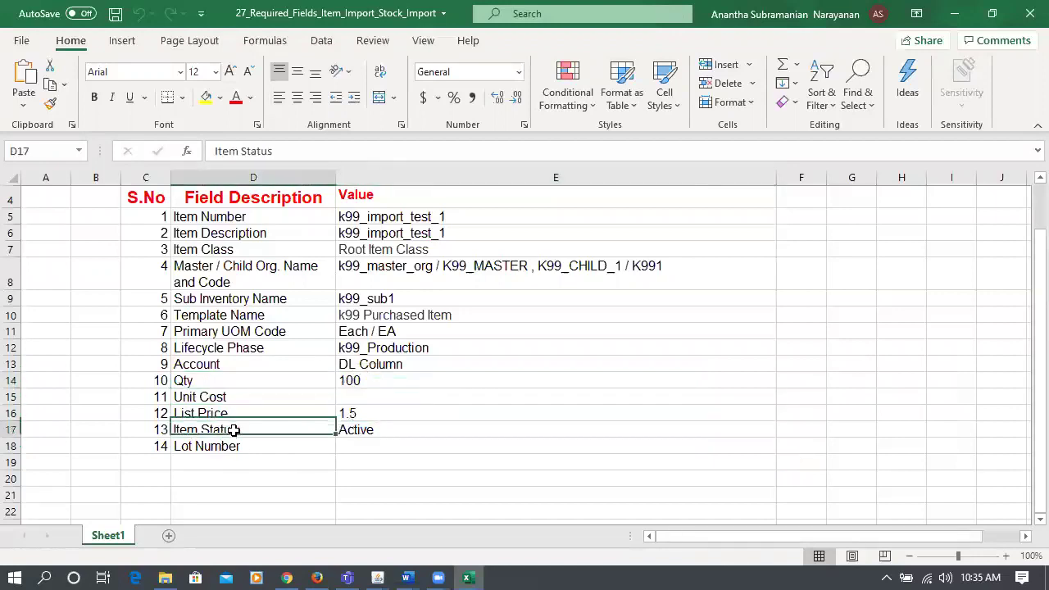
pyautogui.click(396, 429)
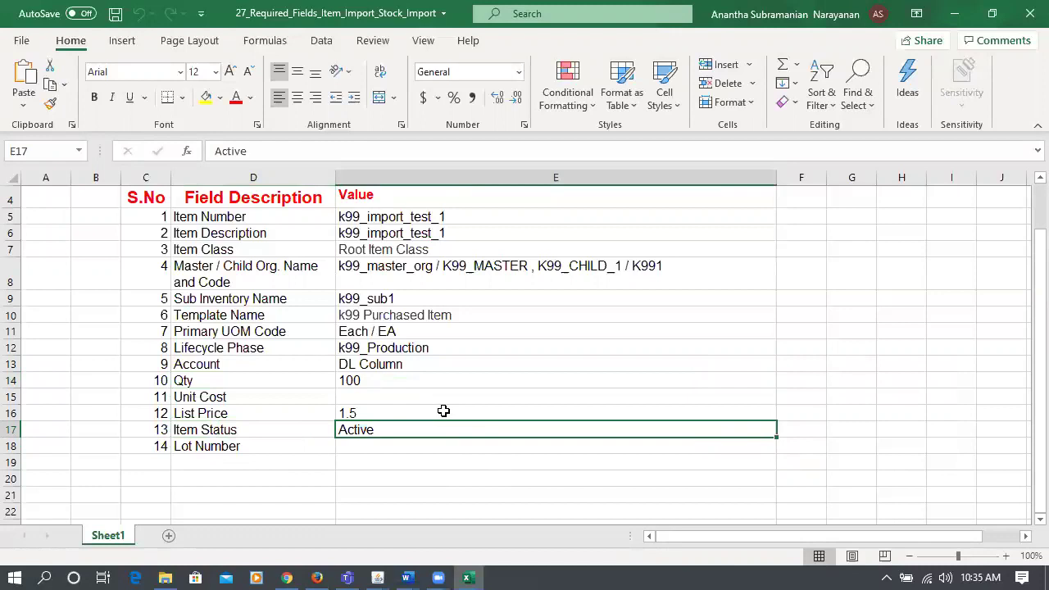
pyautogui.click(432, 317)
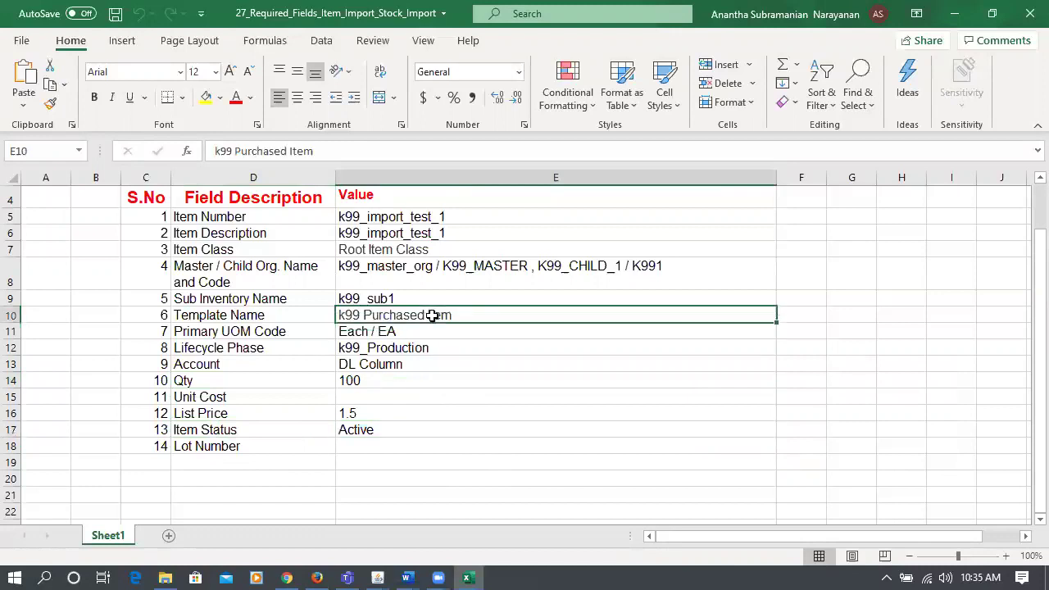
pyautogui.click(401, 429)
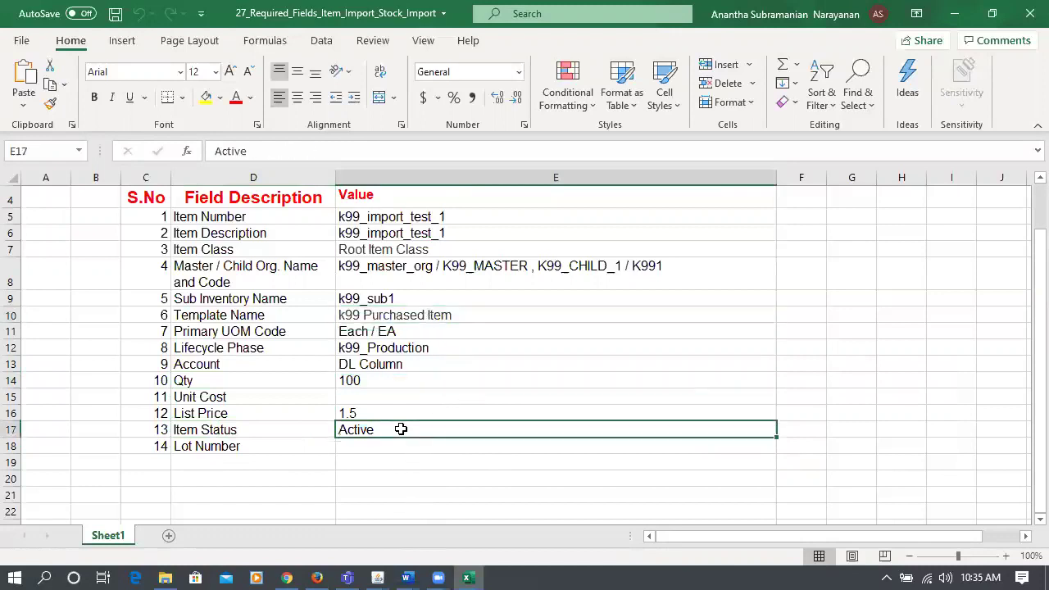
pyautogui.click(445, 320)
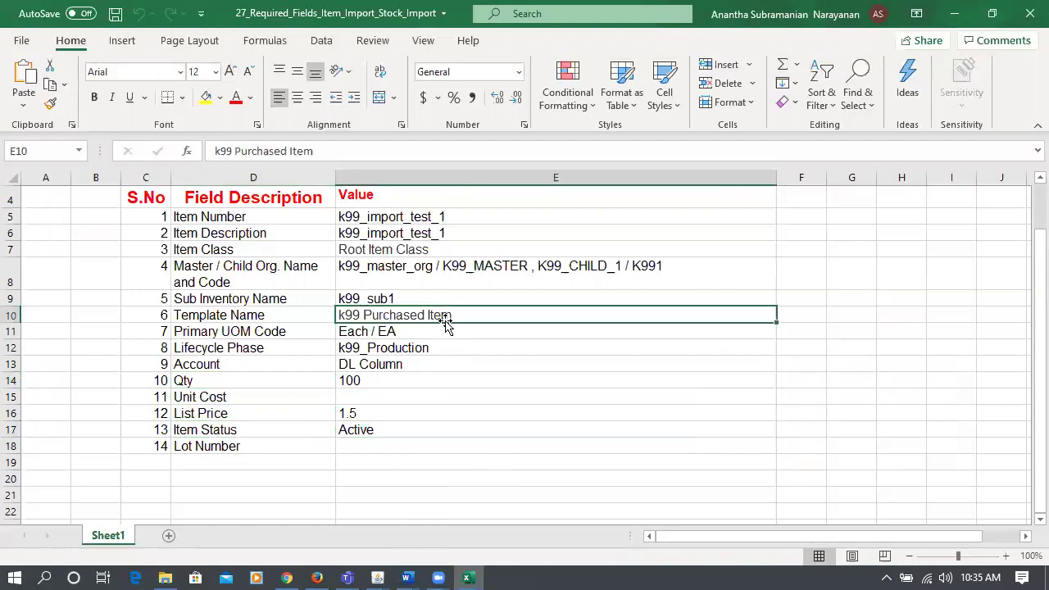
pyautogui.click(389, 424)
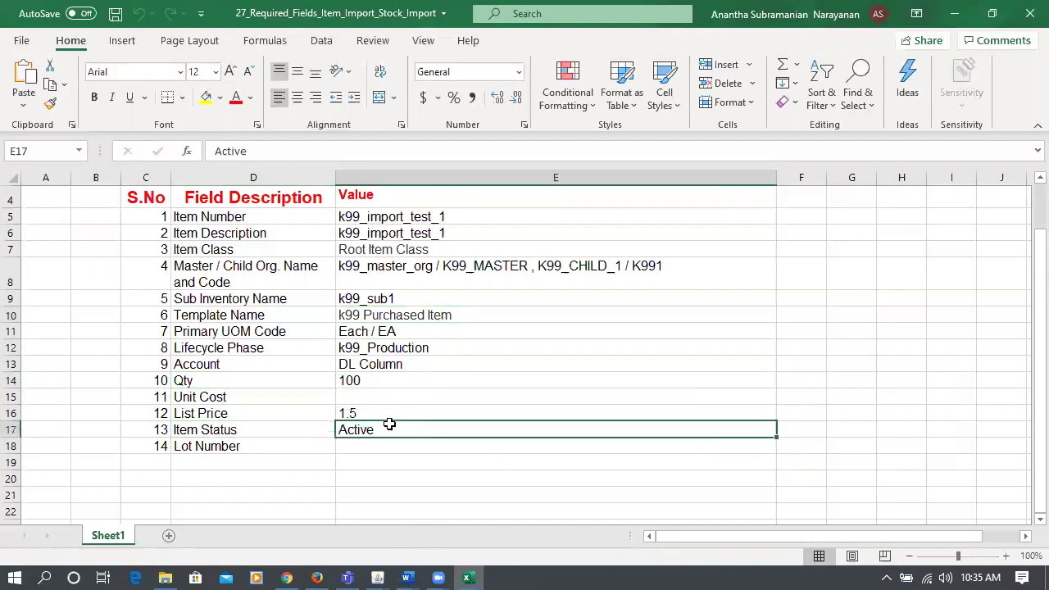
pyautogui.click(422, 322)
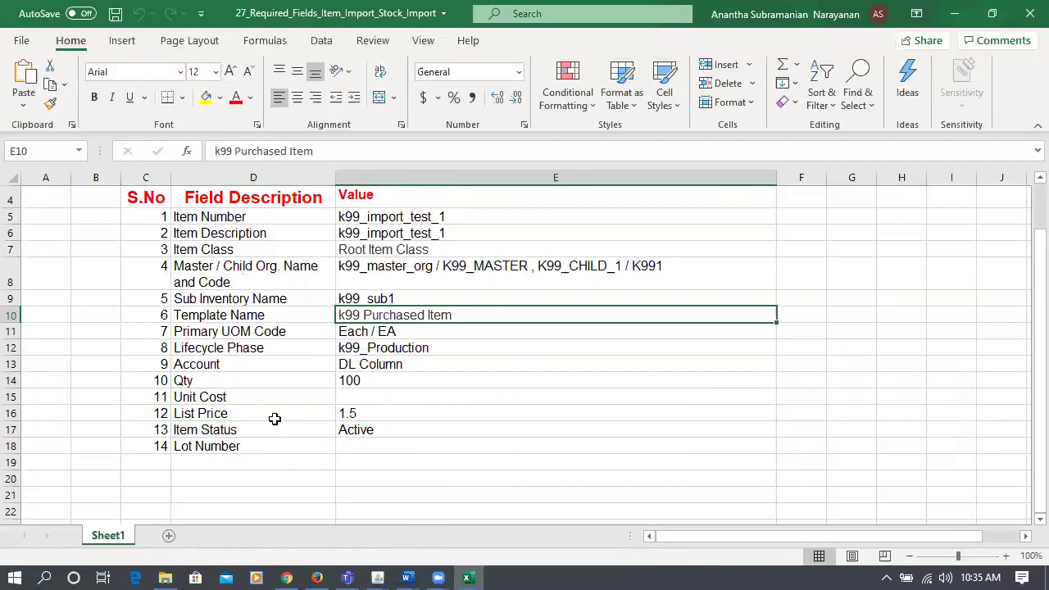
pyautogui.click(399, 217)
pyautogui.click(398, 232)
pyautogui.moveTo(391, 251); pyautogui.dragTo(424, 448)
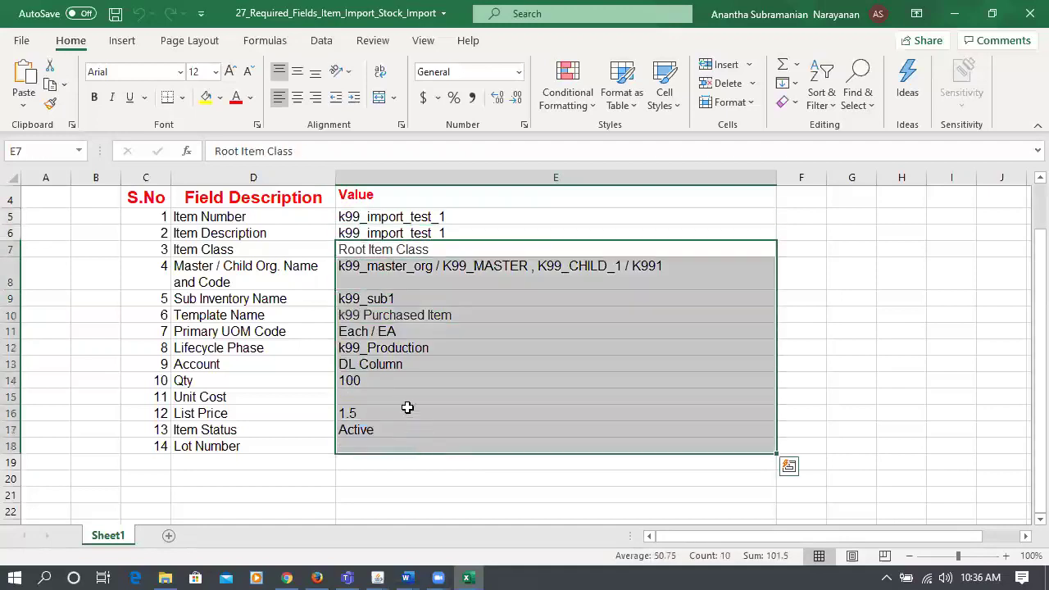
pyautogui.click(393, 383)
pyautogui.click(394, 350)
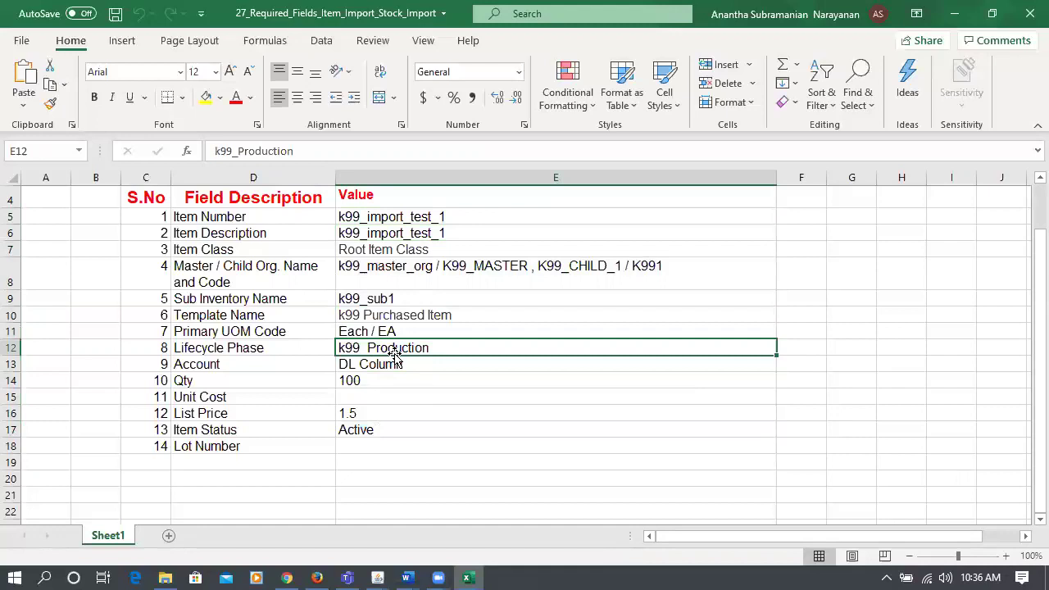
pyautogui.click(232, 452)
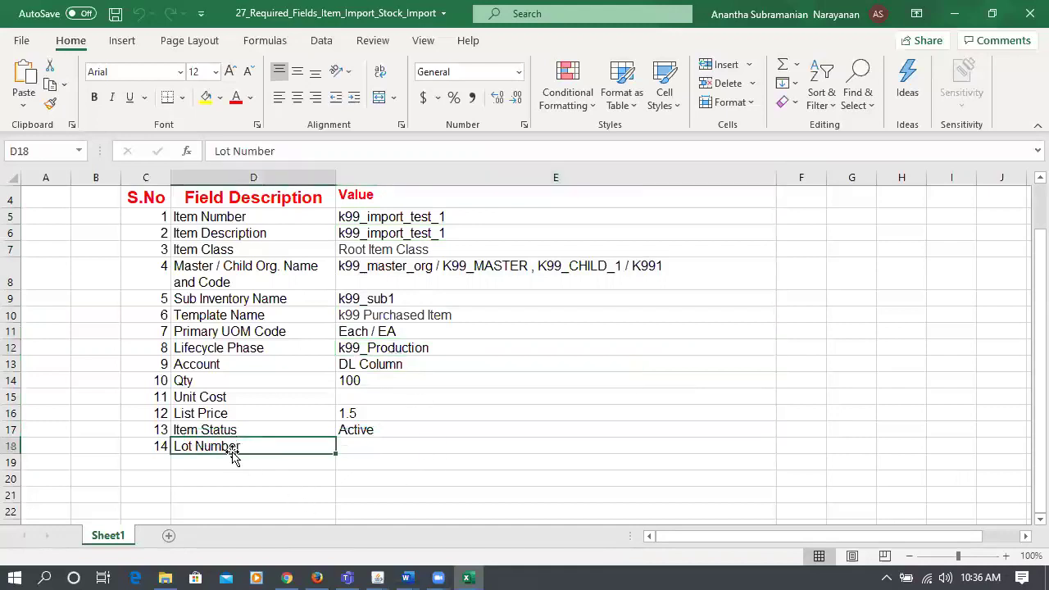
pyautogui.click(435, 448)
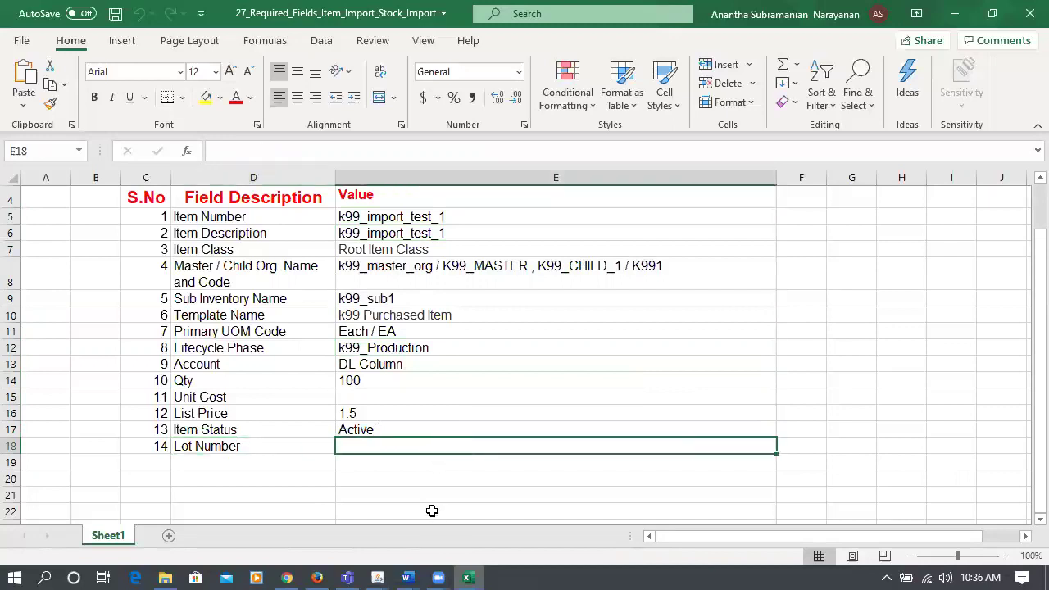
pyautogui.click(234, 444)
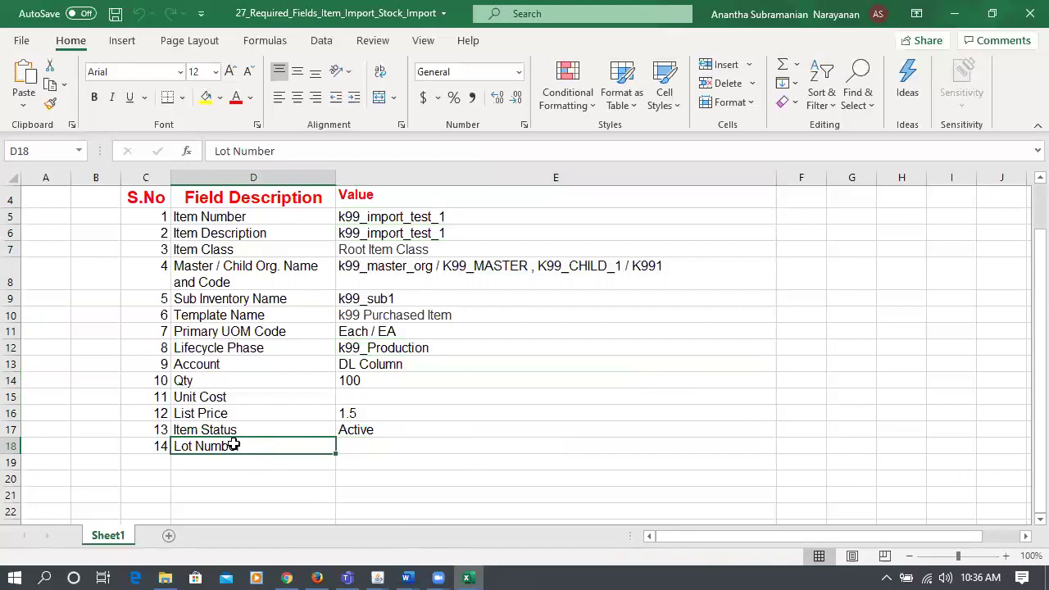
pyautogui.click(468, 446)
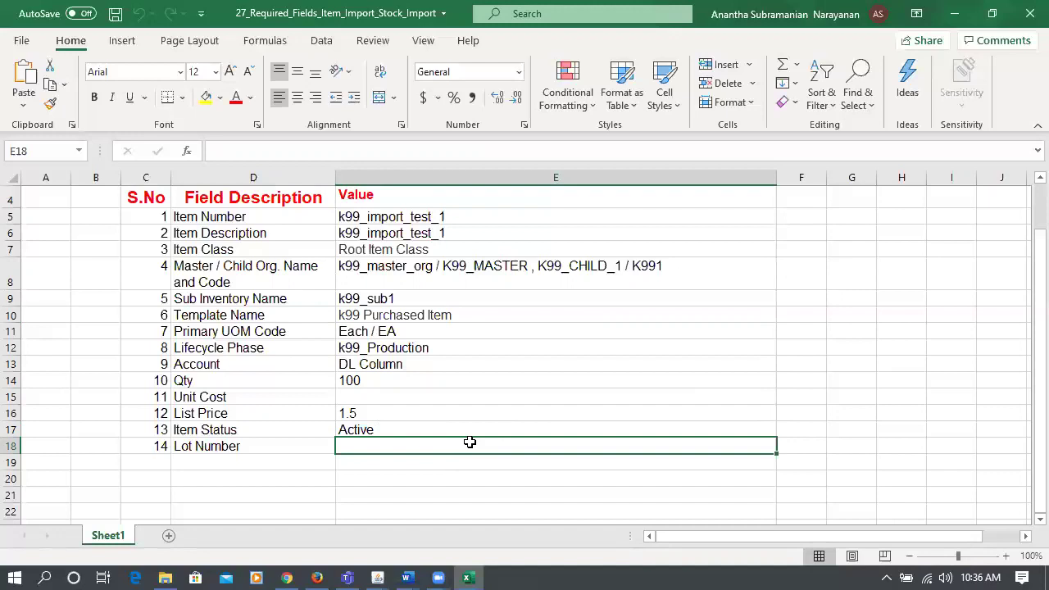
pyautogui.click(197, 438)
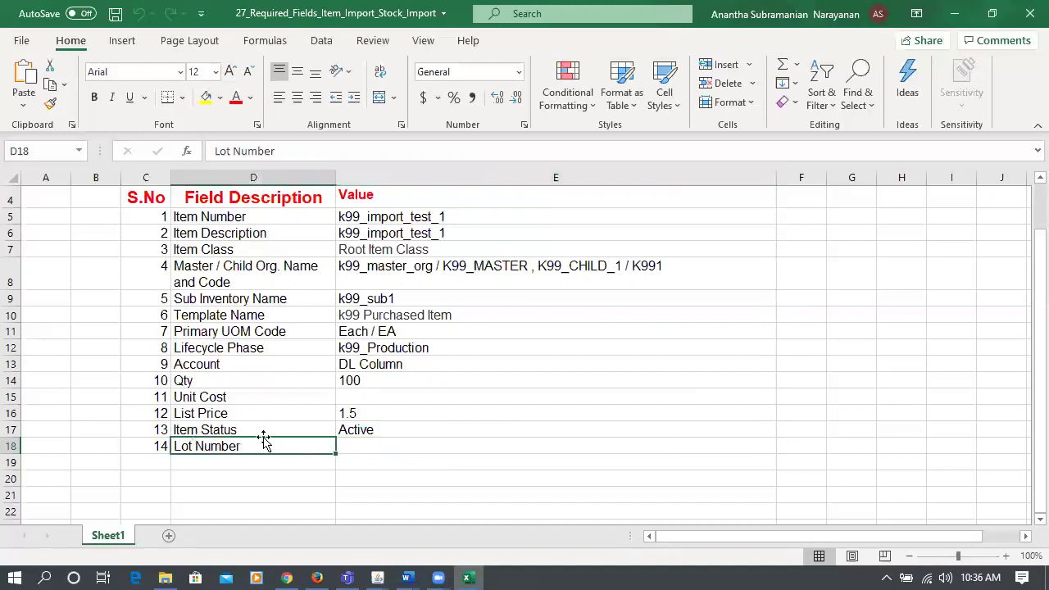
pyautogui.click(389, 452)
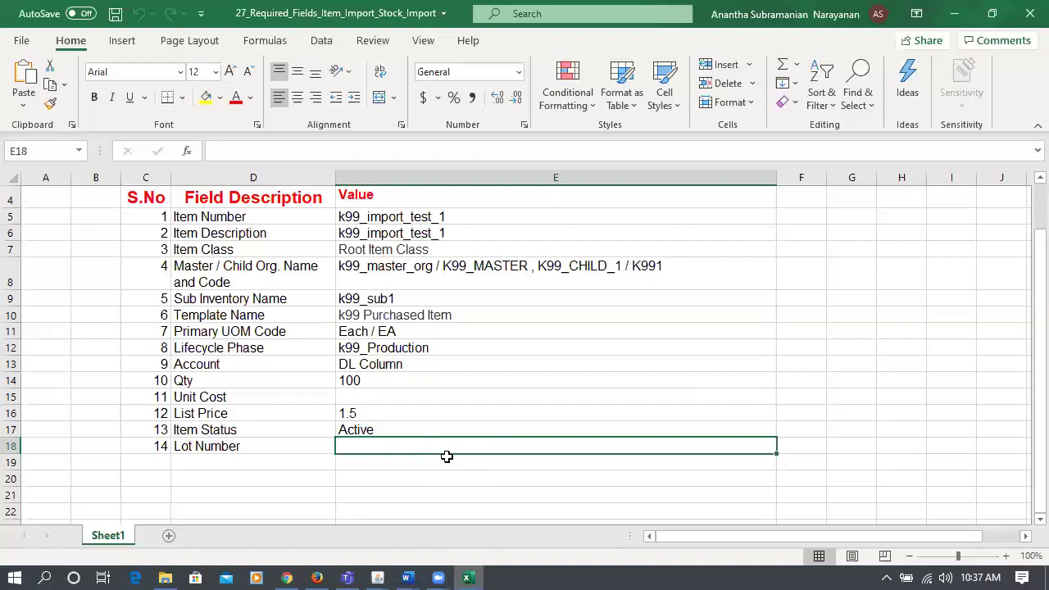
pyautogui.click(208, 447)
pyautogui.click(396, 444)
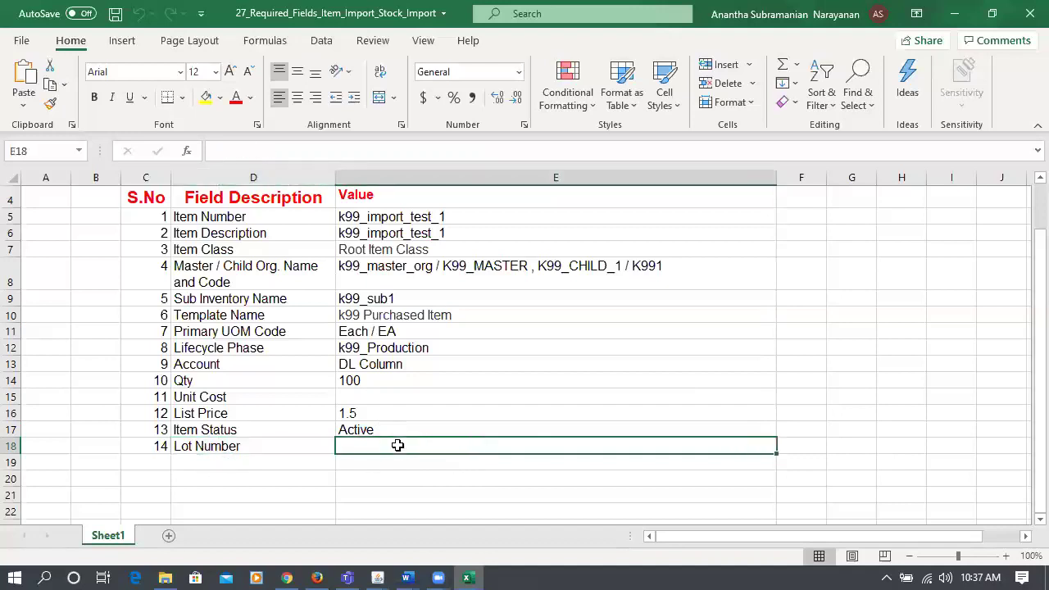
pyautogui.click(222, 448)
pyautogui.click(357, 447)
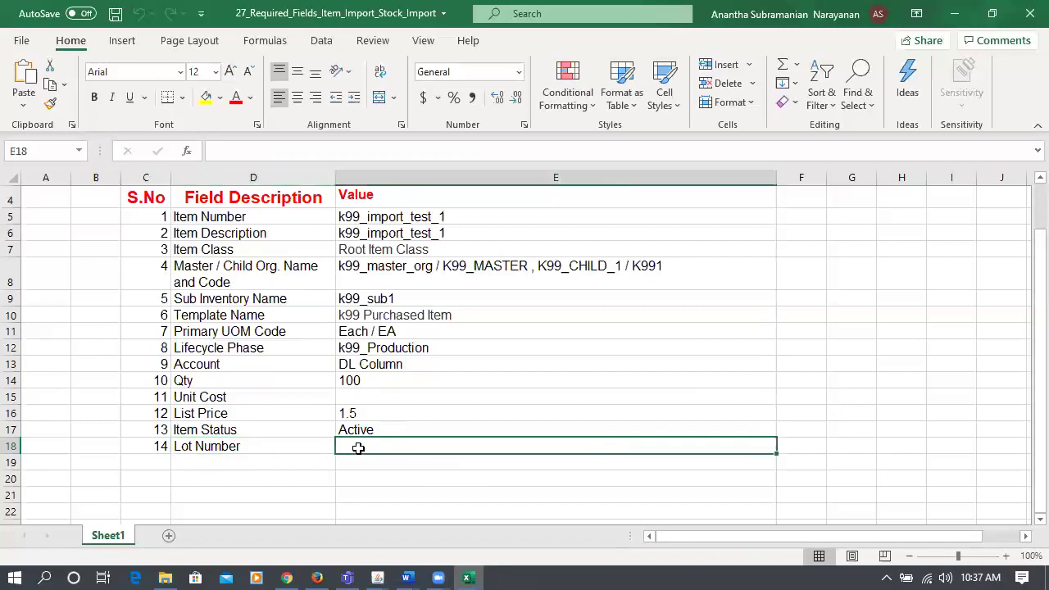
pyautogui.click(258, 446)
pyautogui.click(356, 443)
pyautogui.click(227, 445)
pyautogui.click(363, 446)
pyautogui.click(258, 448)
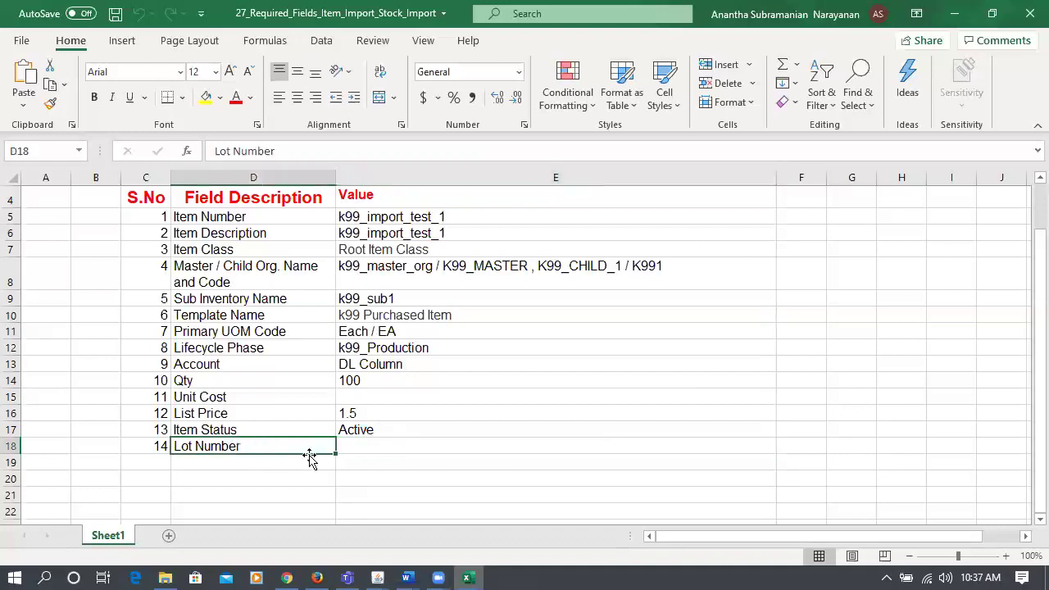
pyautogui.click(393, 450)
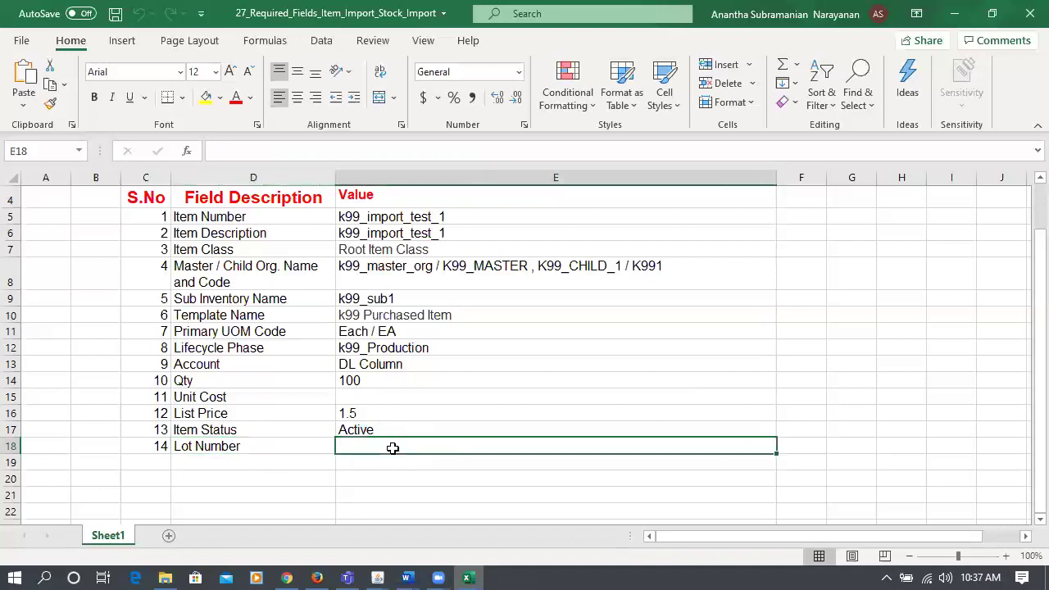
pyautogui.click(245, 446)
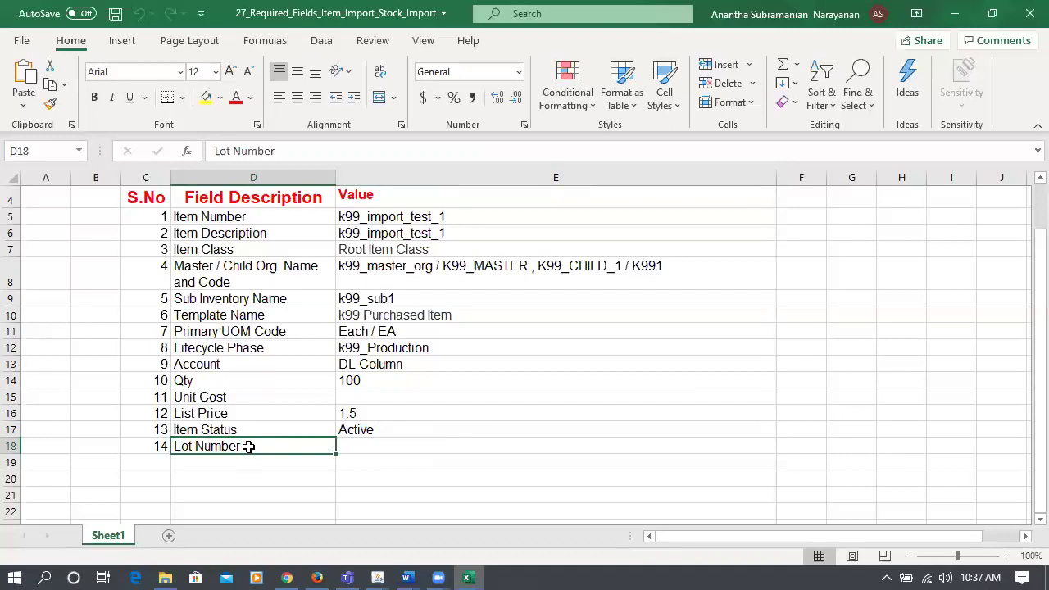
pyautogui.click(420, 448)
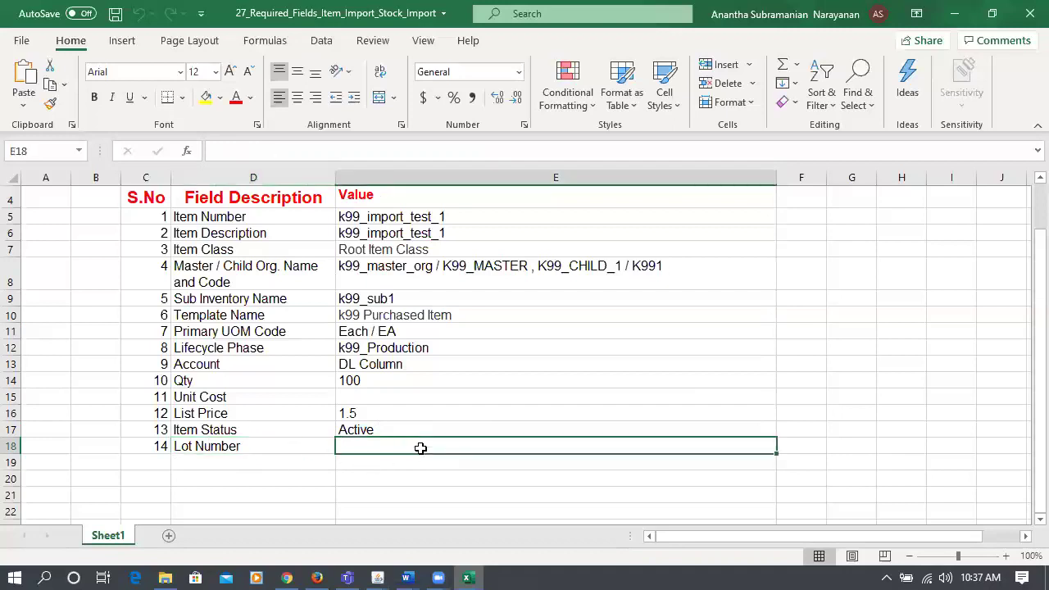
pyautogui.click(237, 450)
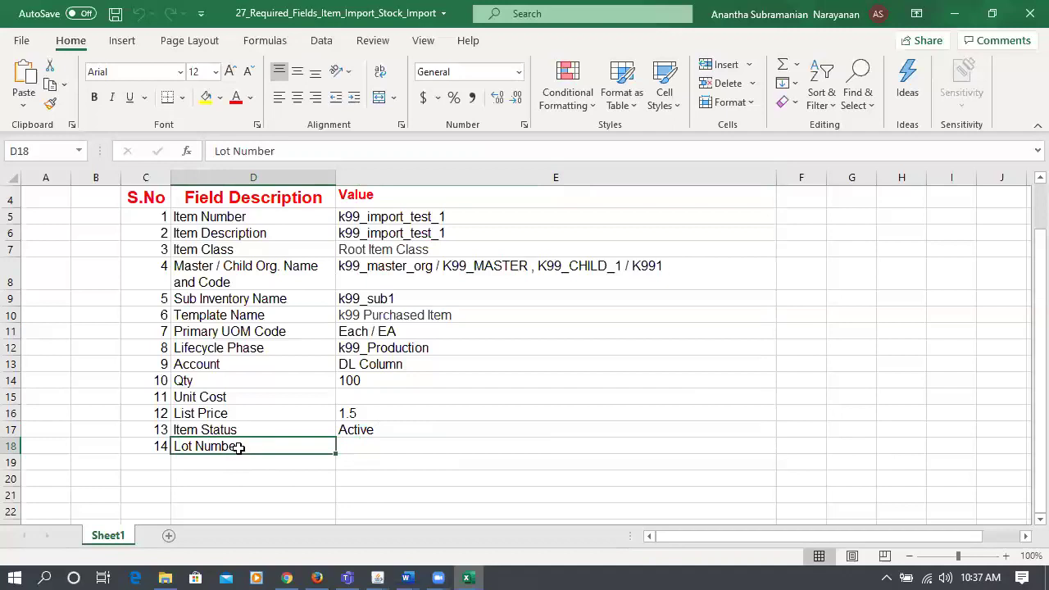
pyautogui.click(381, 453)
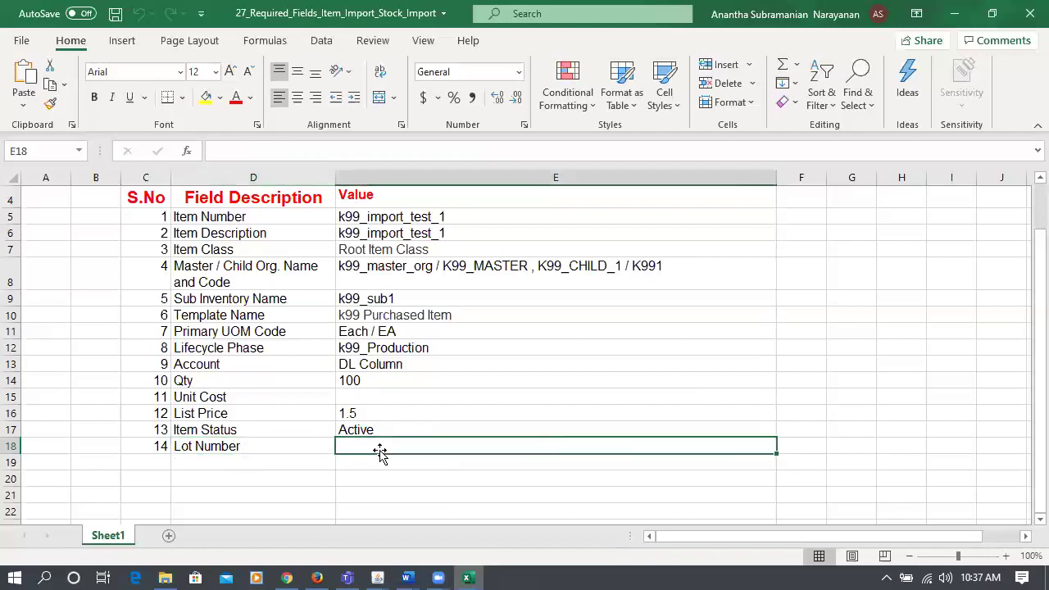
pyautogui.click(238, 450)
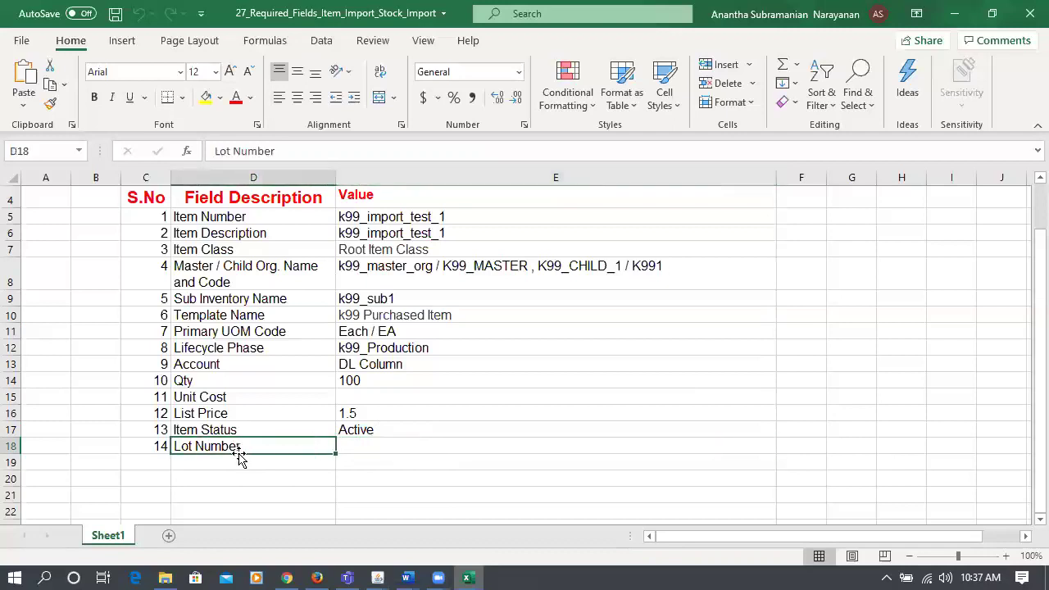
pyautogui.click(379, 450)
pyautogui.click(260, 451)
pyautogui.click(377, 444)
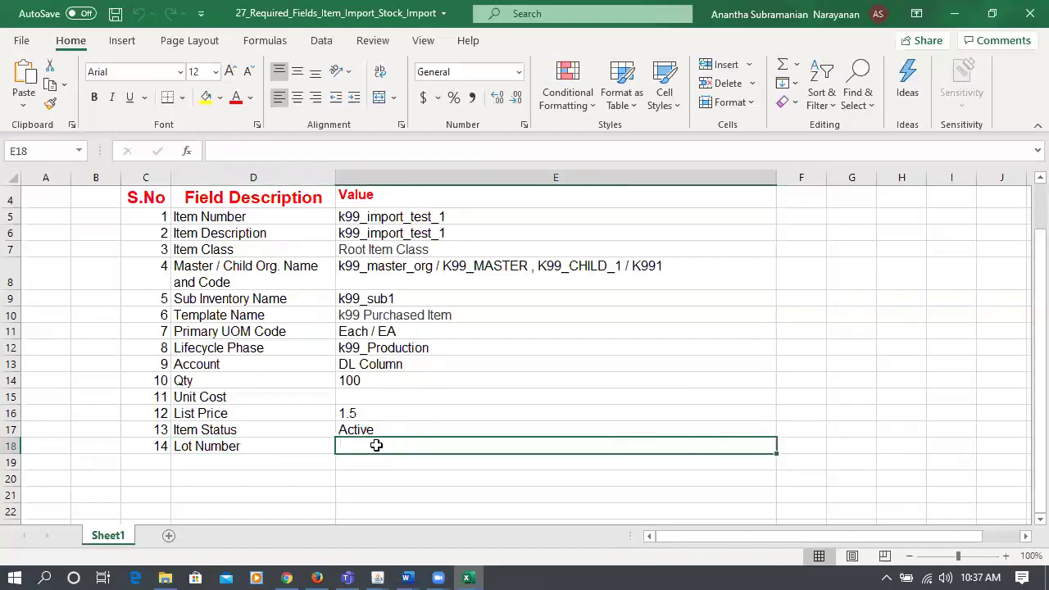
pyautogui.click(244, 450)
pyautogui.click(385, 449)
pyautogui.click(239, 446)
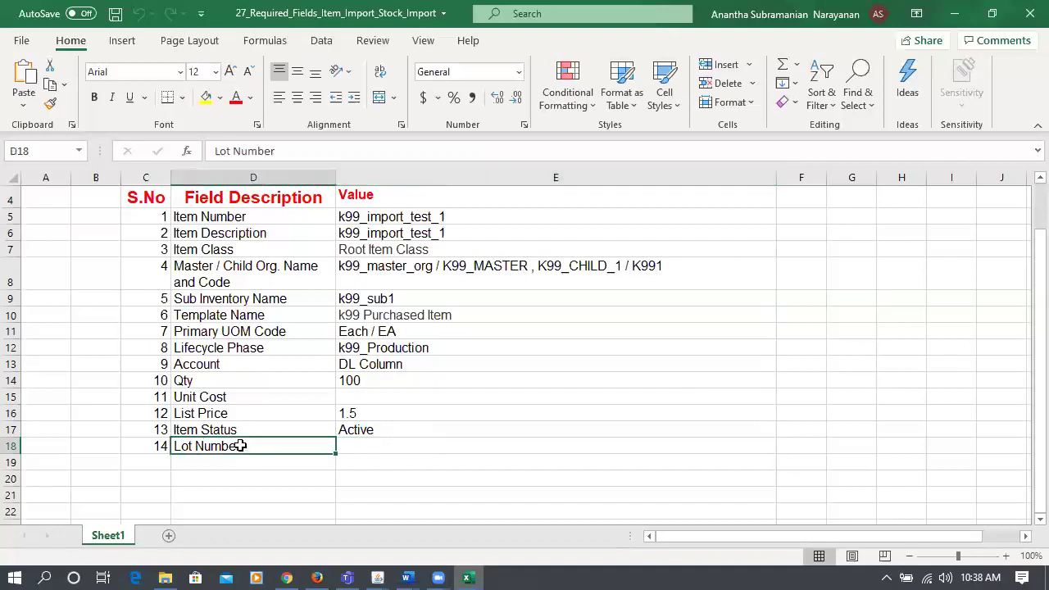
pyautogui.click(416, 443)
pyautogui.click(243, 448)
pyautogui.moveTo(390, 218); pyautogui.dragTo(421, 423)
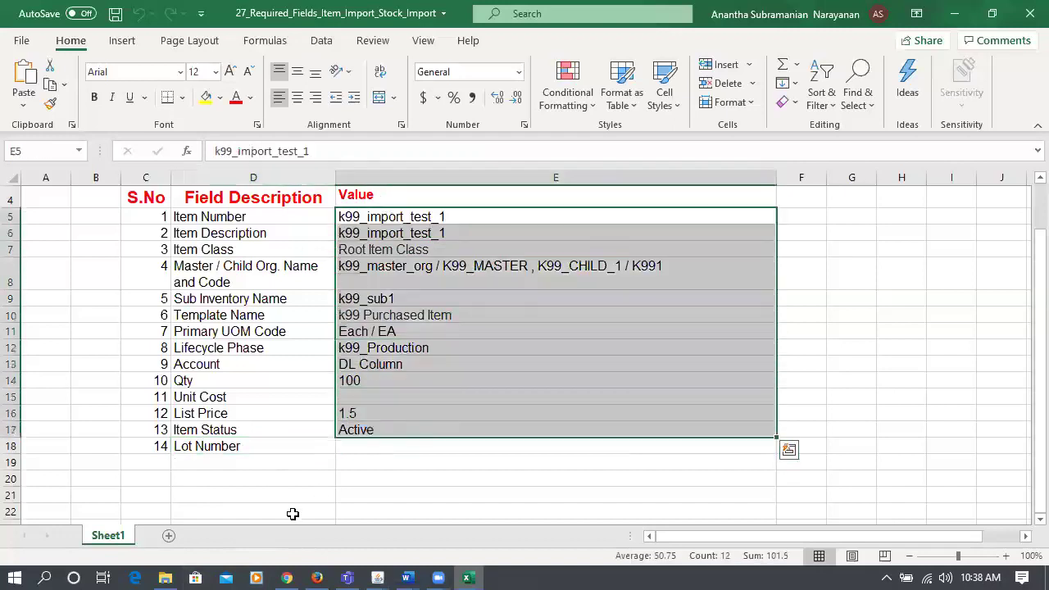
# - Open k99_Item_Import_1 from C:\test\Import, showing batch 1962 item k99_import_test_1
pyautogui.click(173, 566)
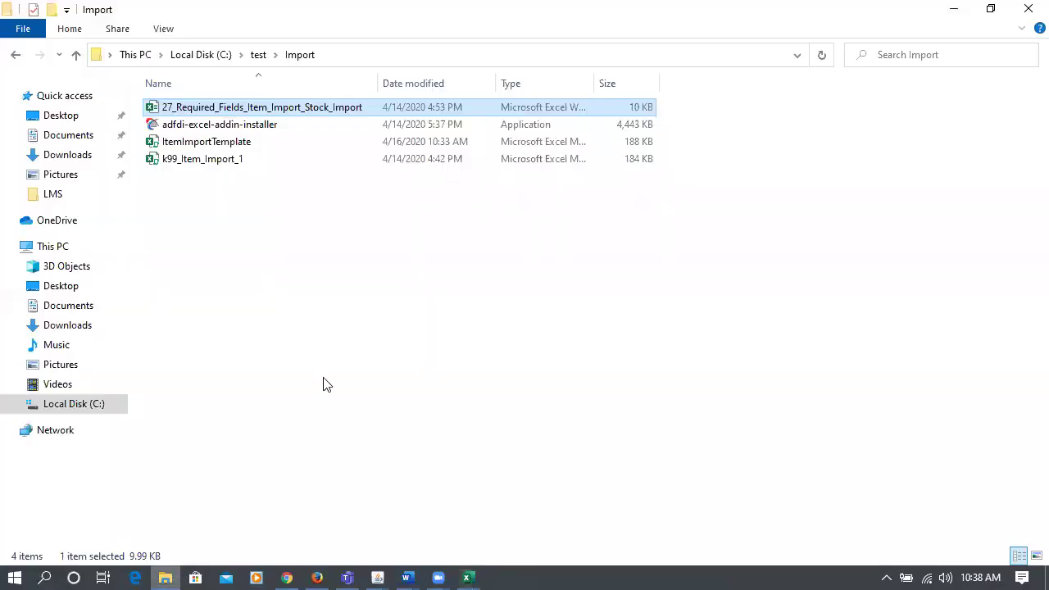
pyautogui.click(207, 170)
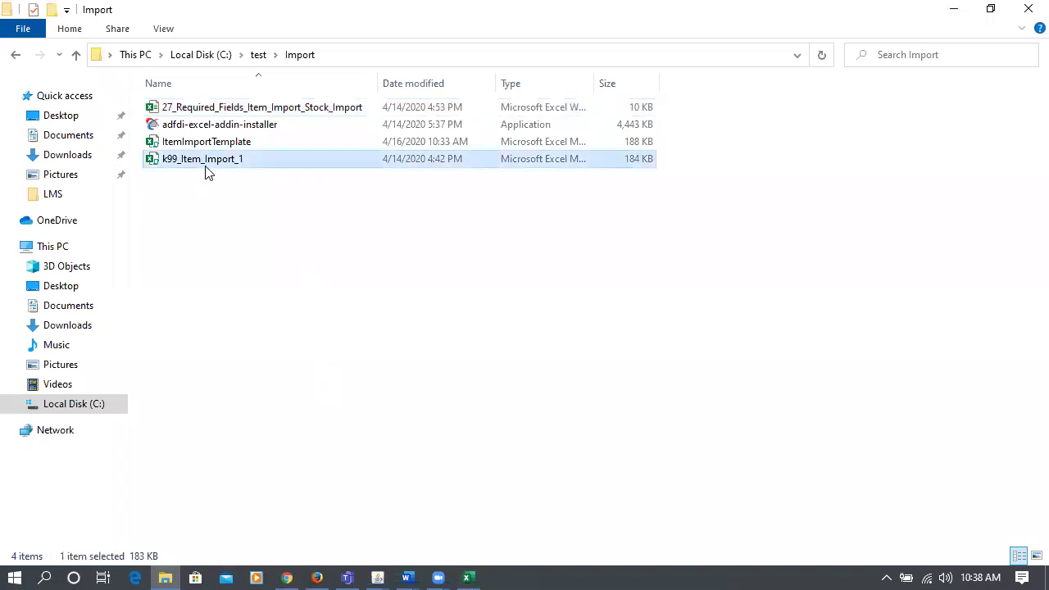
pyautogui.hotkey('alt', 'Tab')
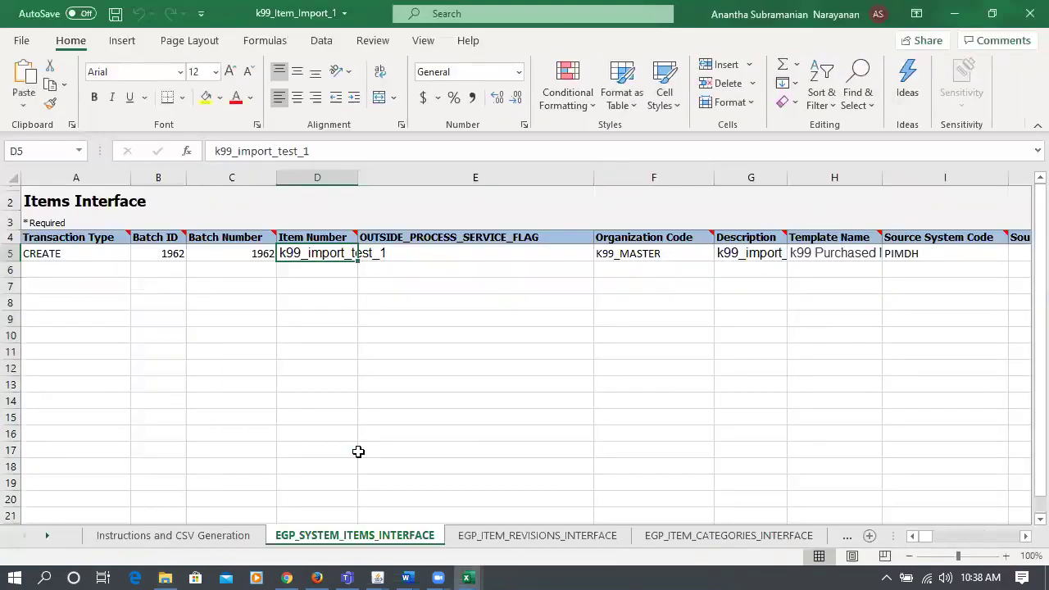
# - Enter 160760 as both the Batch ID in B5 and the Batch Number in C5
pyautogui.click(166, 253)
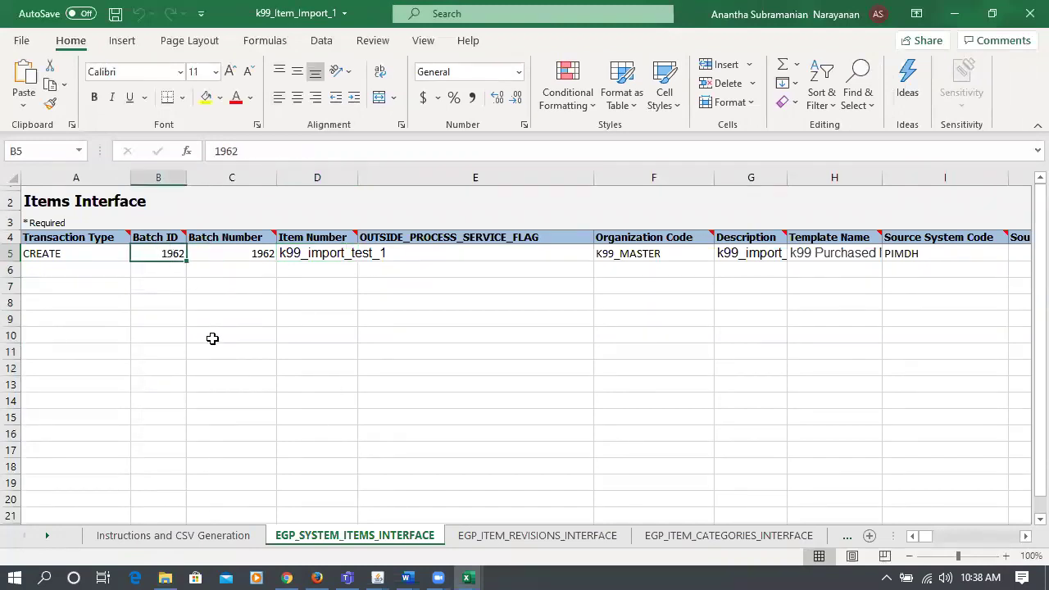
pyautogui.write('1607')
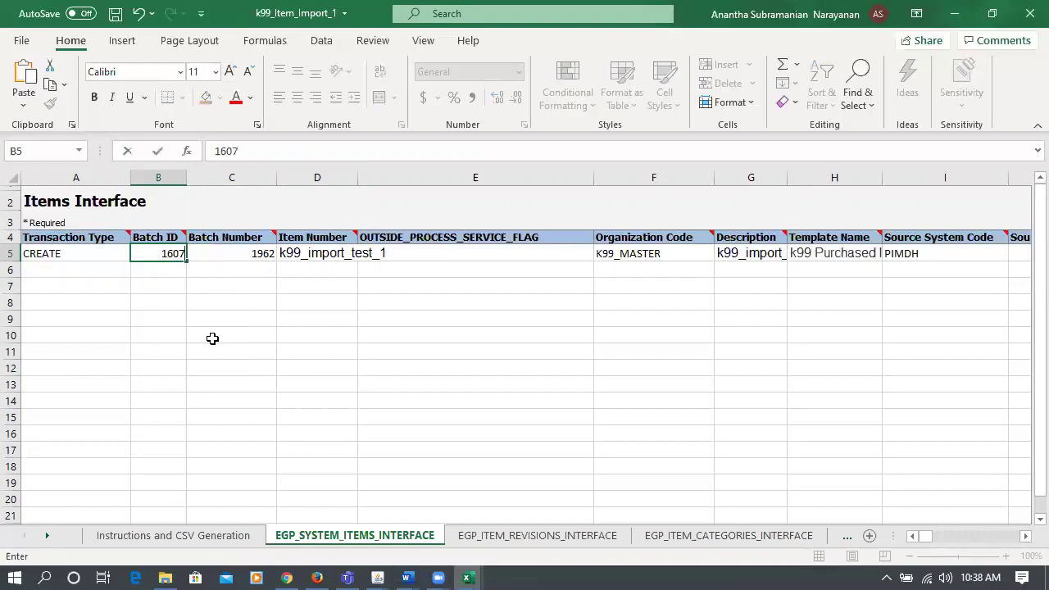
pyautogui.write('60')
pyautogui.click(238, 257)
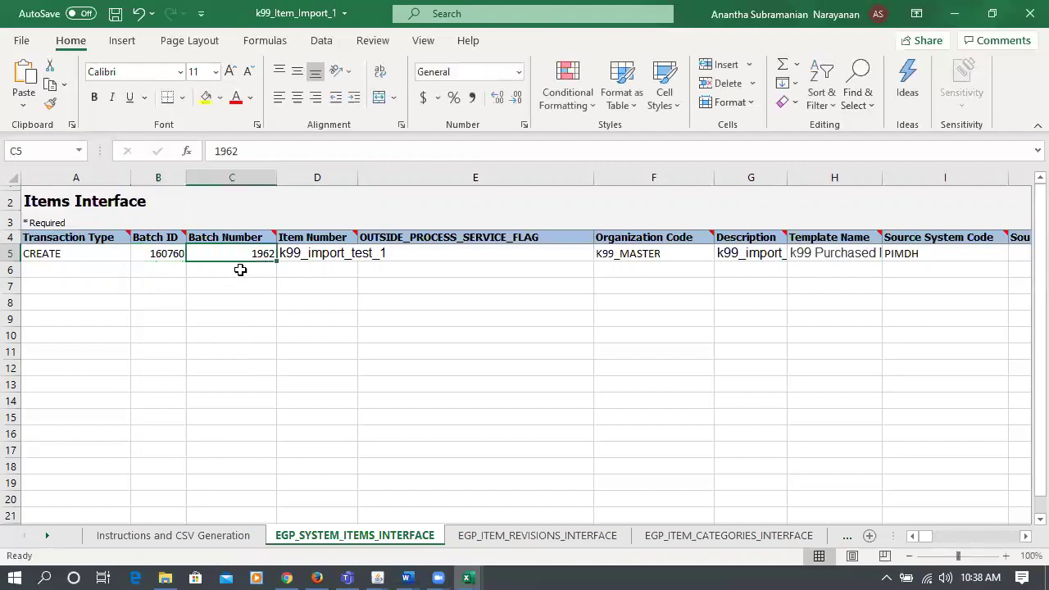
pyautogui.write('160760')
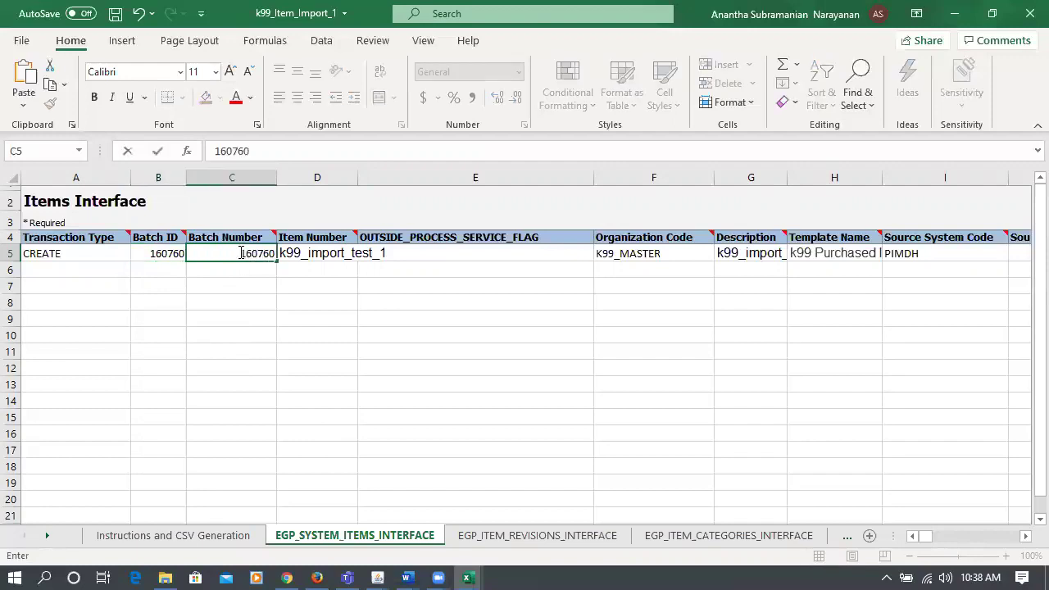
pyautogui.press('Tab')
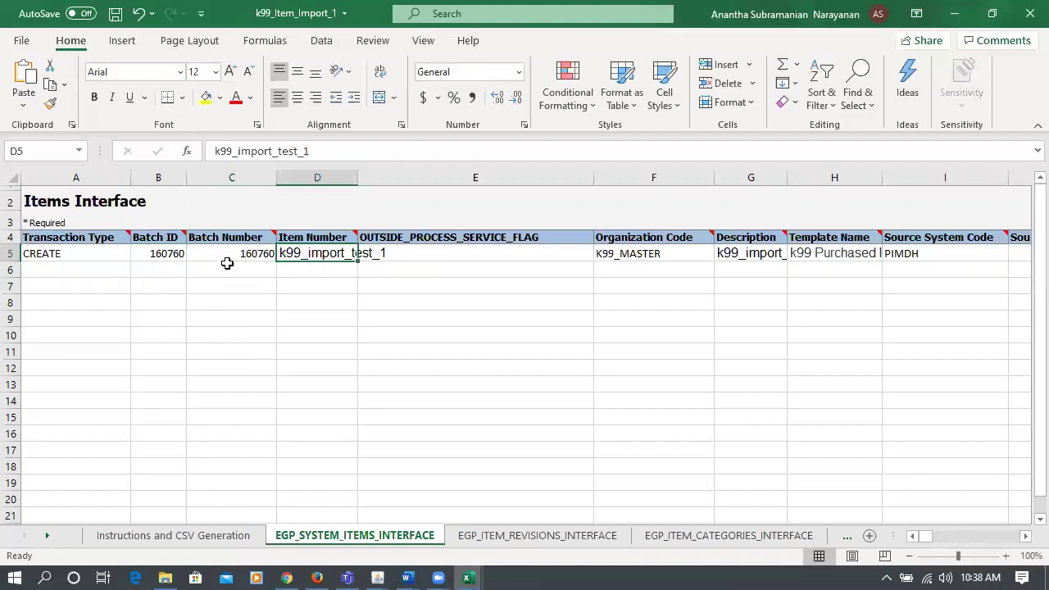
# - Verify that B5 and C5 both read 160760, ending on the Item Number cell D5
pyautogui.click(204, 252)
pyautogui.click(174, 253)
pyautogui.click(215, 253)
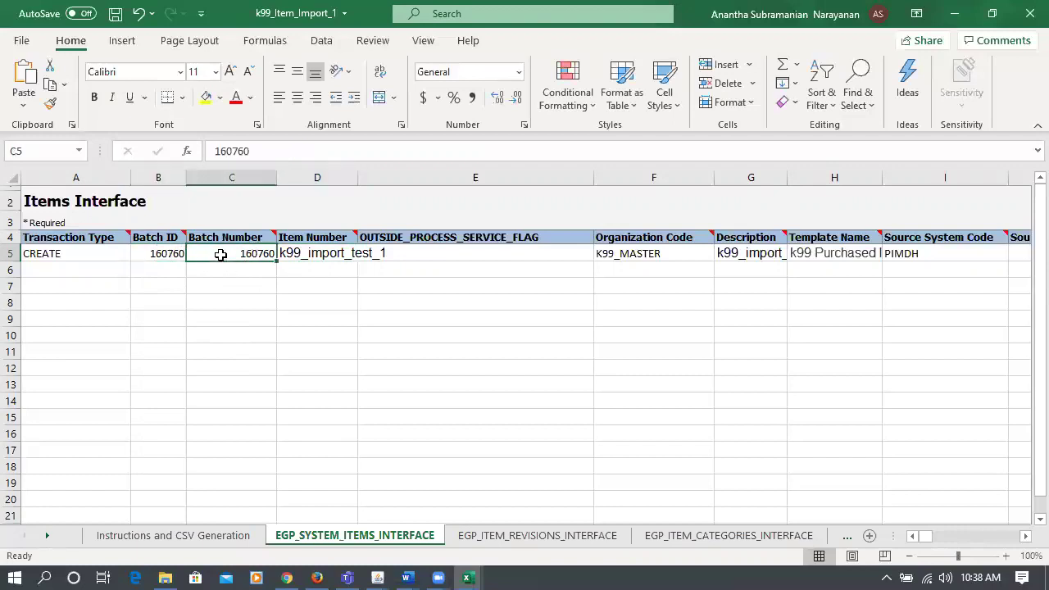
pyautogui.click(146, 253)
pyautogui.click(240, 257)
pyautogui.click(314, 256)
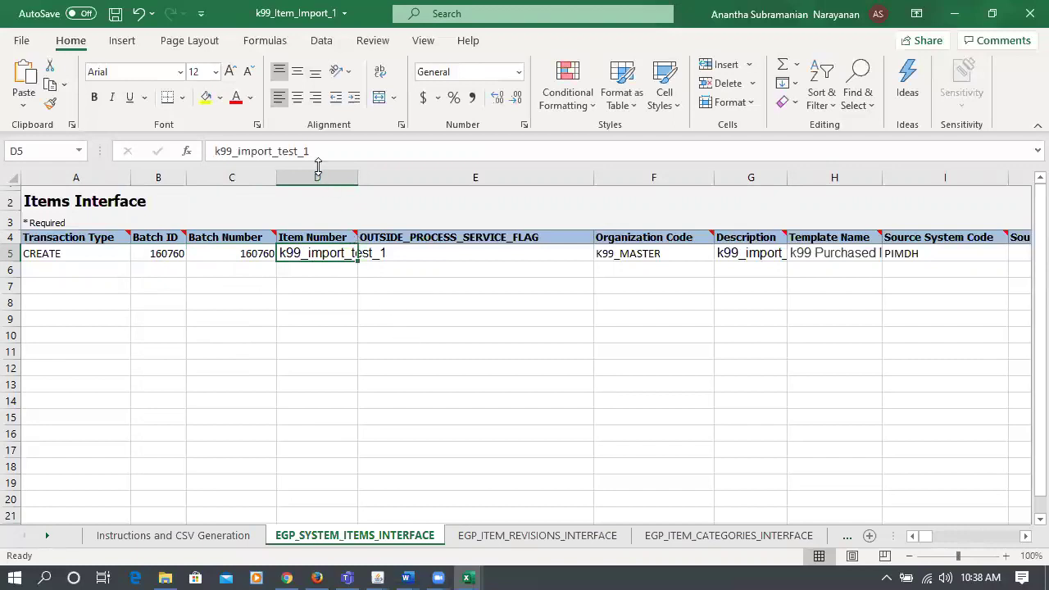
pyautogui.click(147, 256)
pyautogui.click(254, 254)
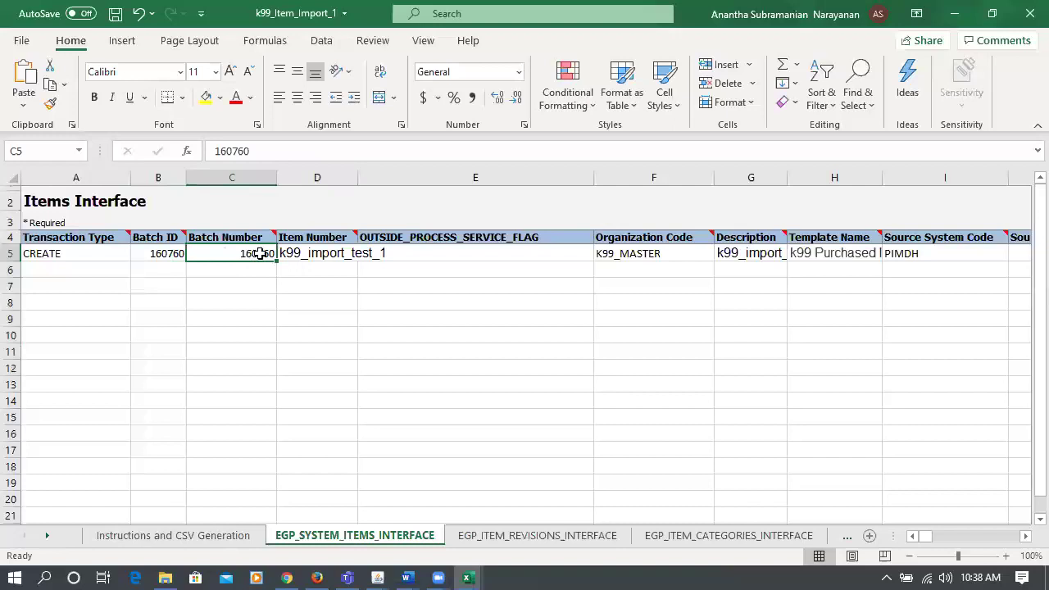
pyautogui.click(318, 250)
# - Change the Item Number in D5 to k99_import_test_2, leaving Organization Code K99_MASTER unchanged
pyautogui.click(322, 153)
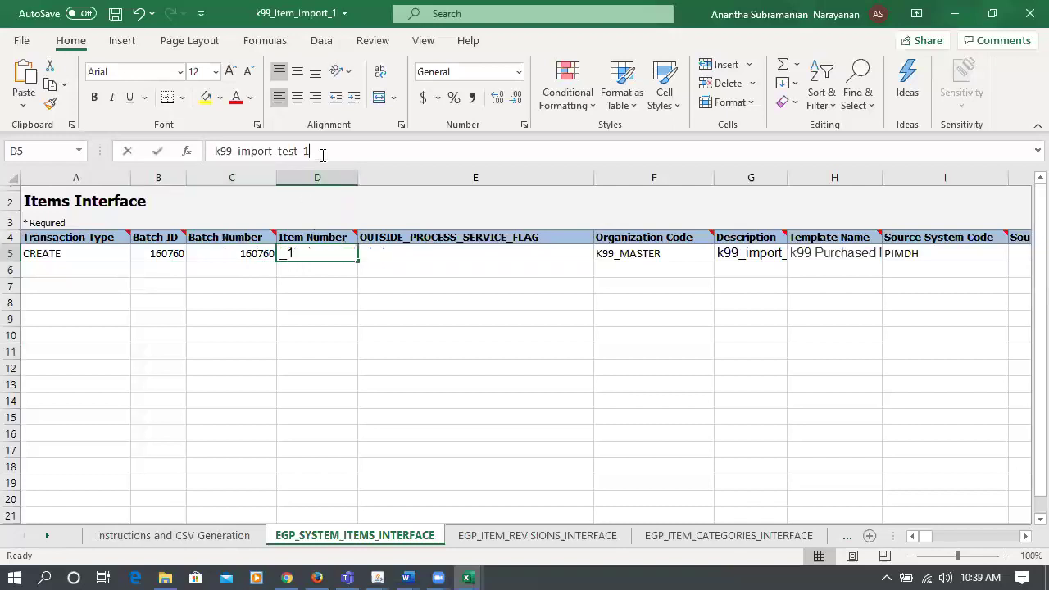
pyautogui.press('BackSpace')
pyautogui.write('2')
pyautogui.press('Tab')
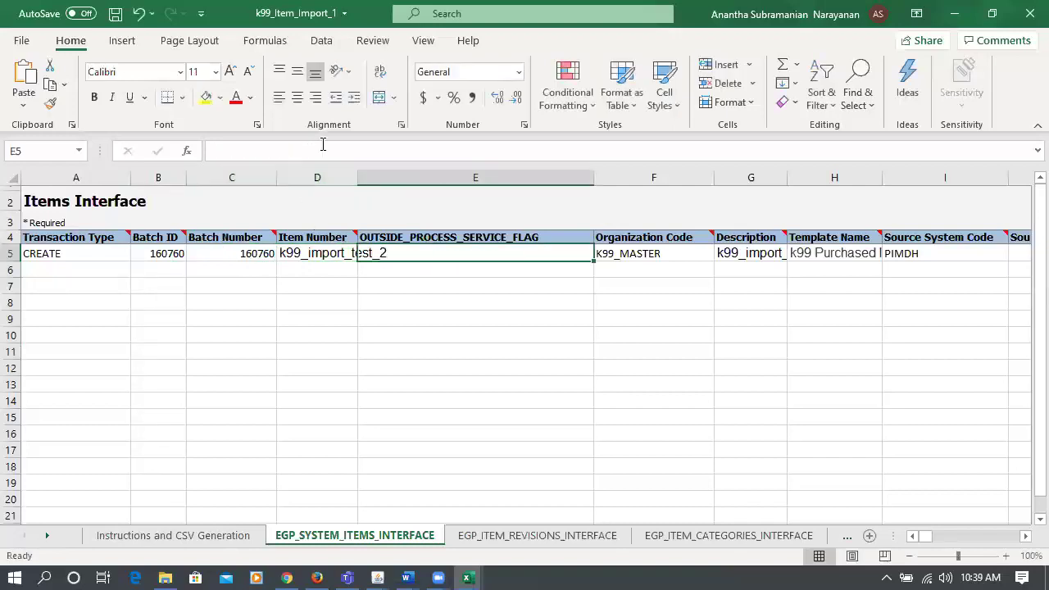
pyautogui.click(643, 253)
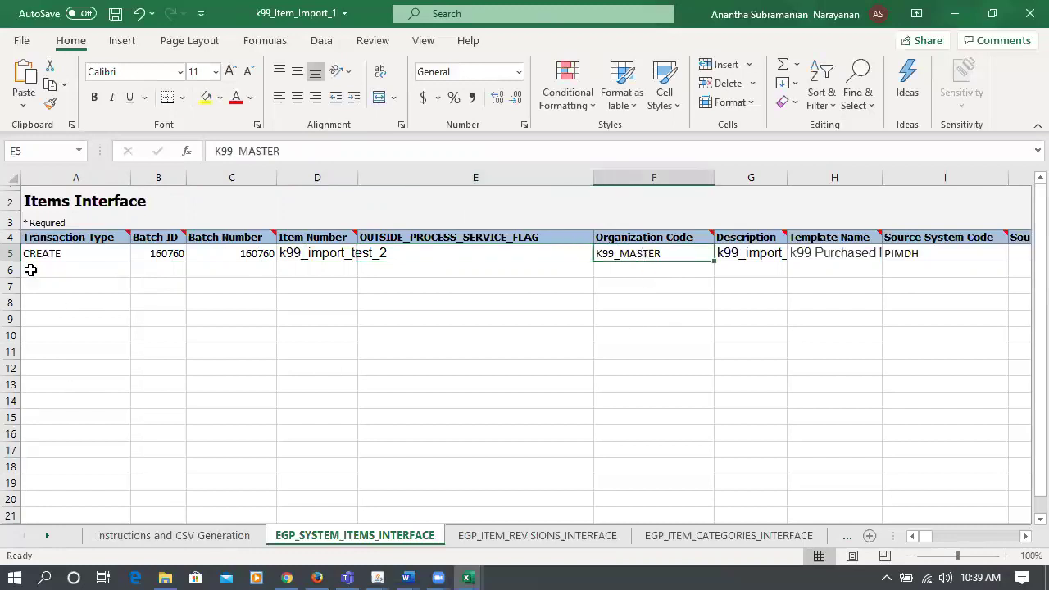
# - Change the Description in G5 to k99_import_test_2, leaving Source System Code PIMDH unchanged
pyautogui.click(730, 256)
pyautogui.click(345, 155)
pyautogui.press('BackSpace')
pyautogui.write('2')
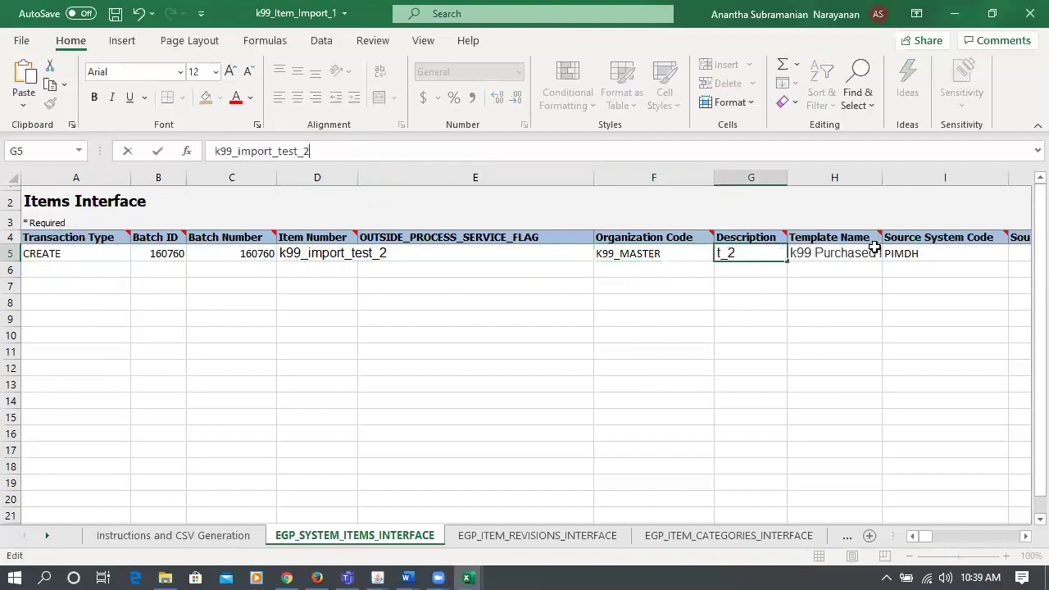
pyautogui.click(825, 253)
pyautogui.click(901, 255)
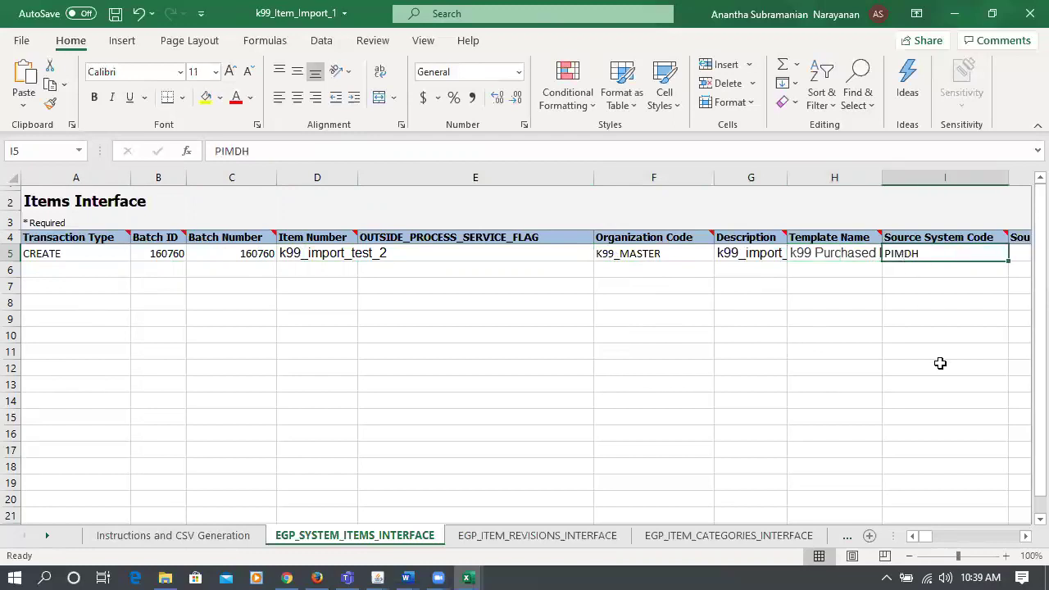
pyautogui.press('Right')
pyautogui.press('Right')
pyautogui.press('Right')
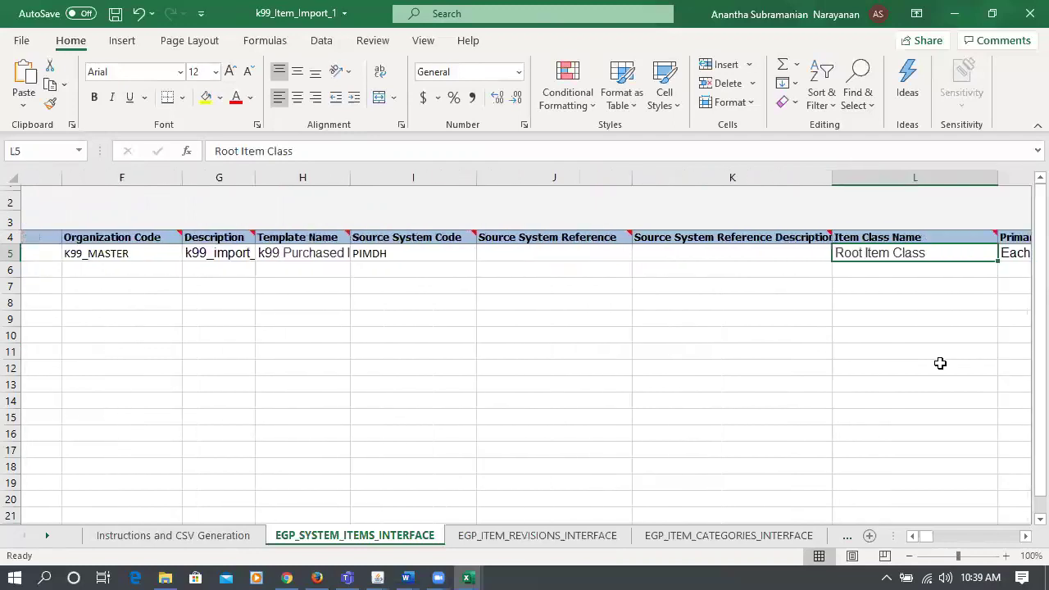
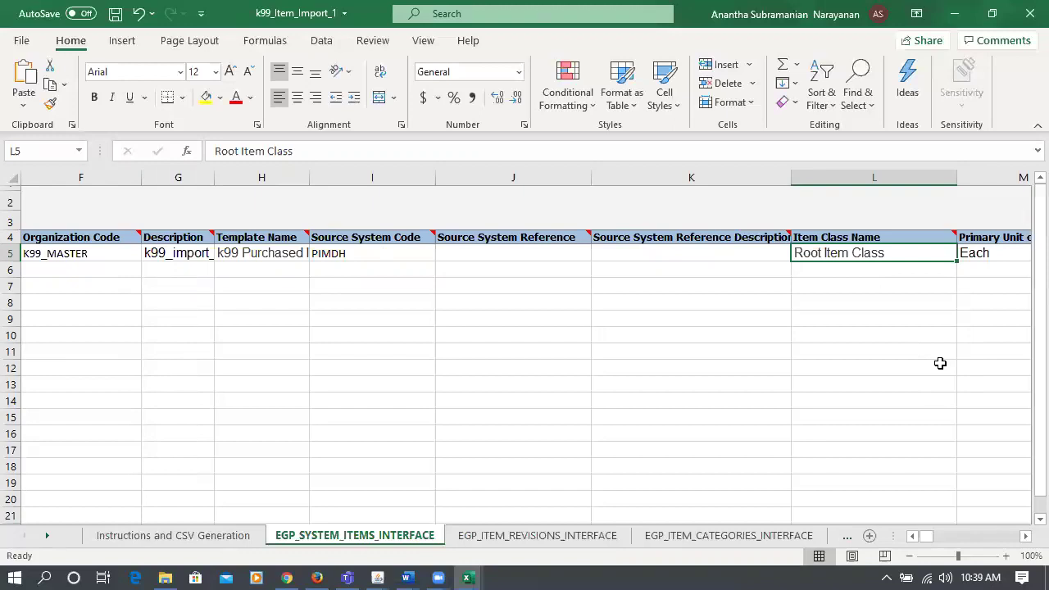
# - Review row 5's Primary Unit of Measure, Lifecycle Phase, Item Status and Template Name values
pyautogui.press('Right')
pyautogui.press('Right')
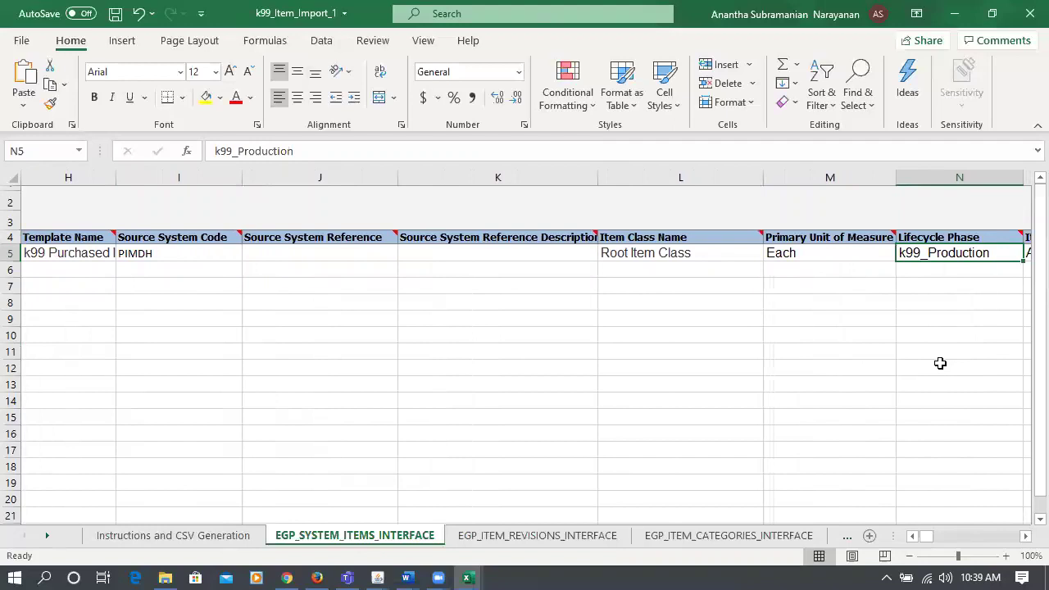
pyautogui.press('Right')
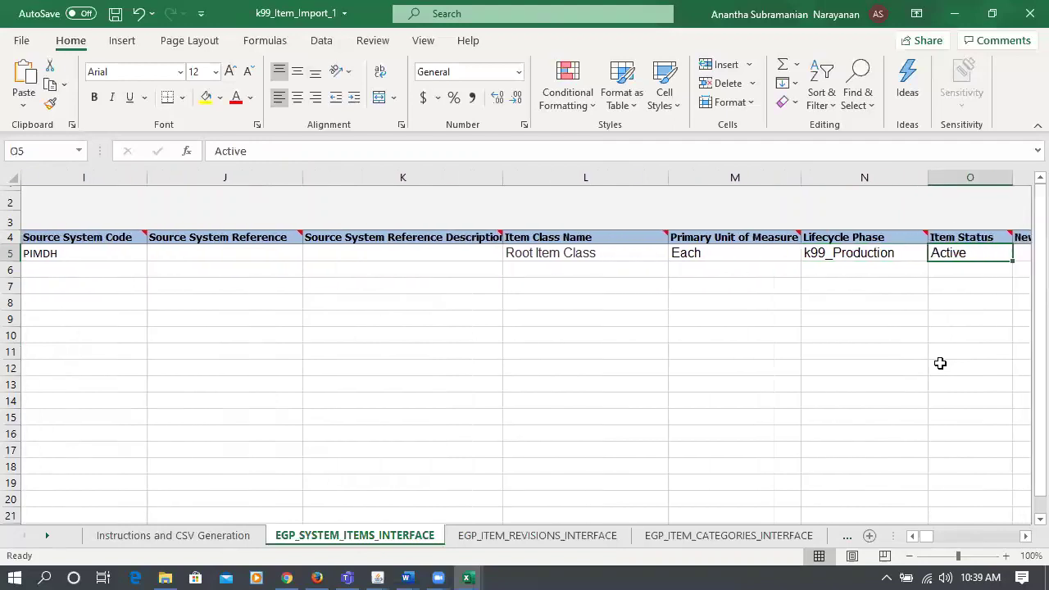
pyautogui.press('Right')
pyautogui.press('Right')
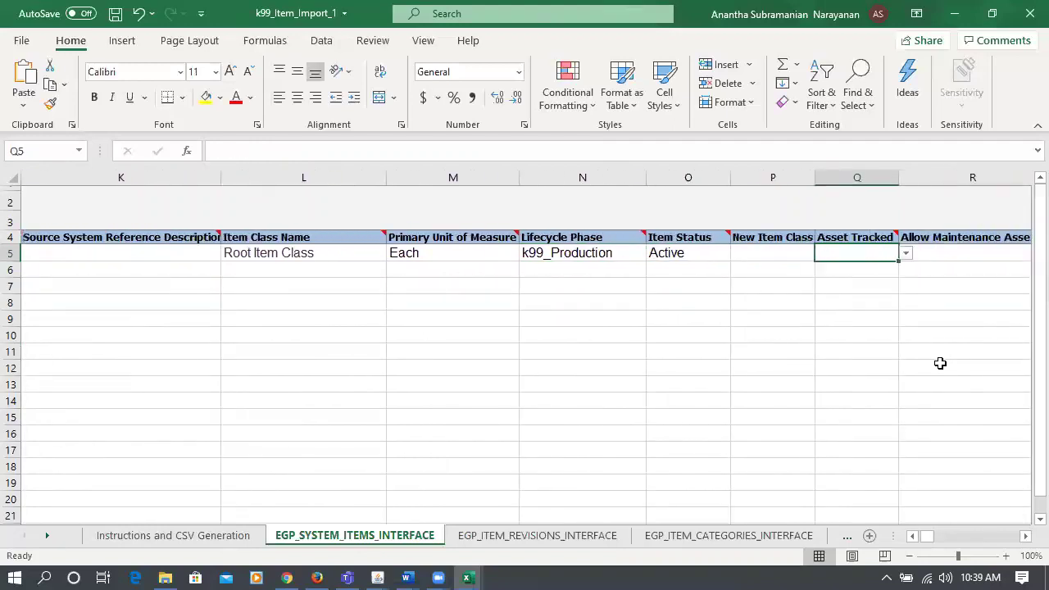
pyautogui.press('Right')
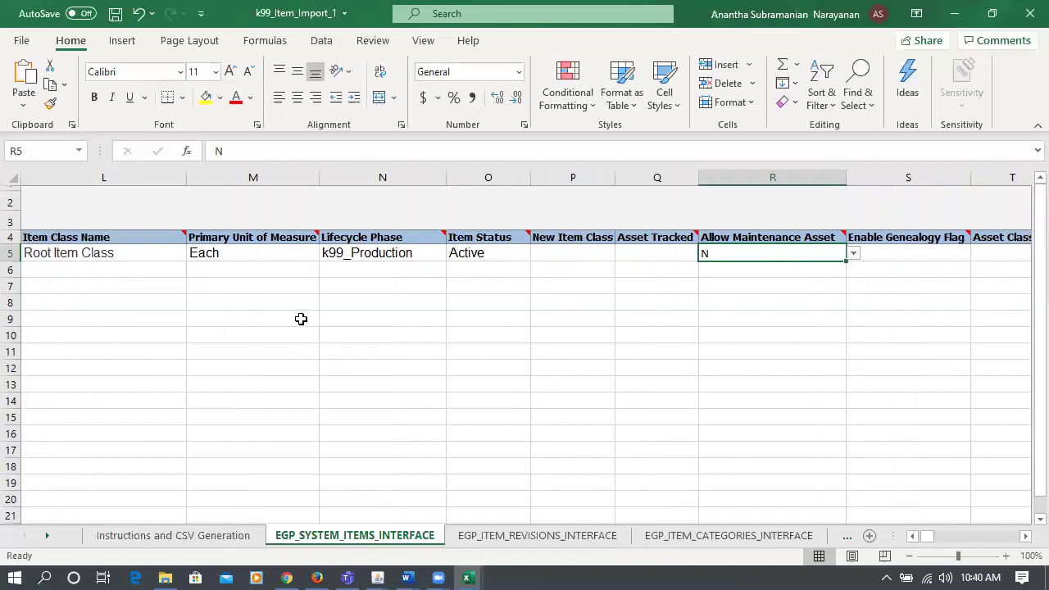
pyautogui.click(482, 258)
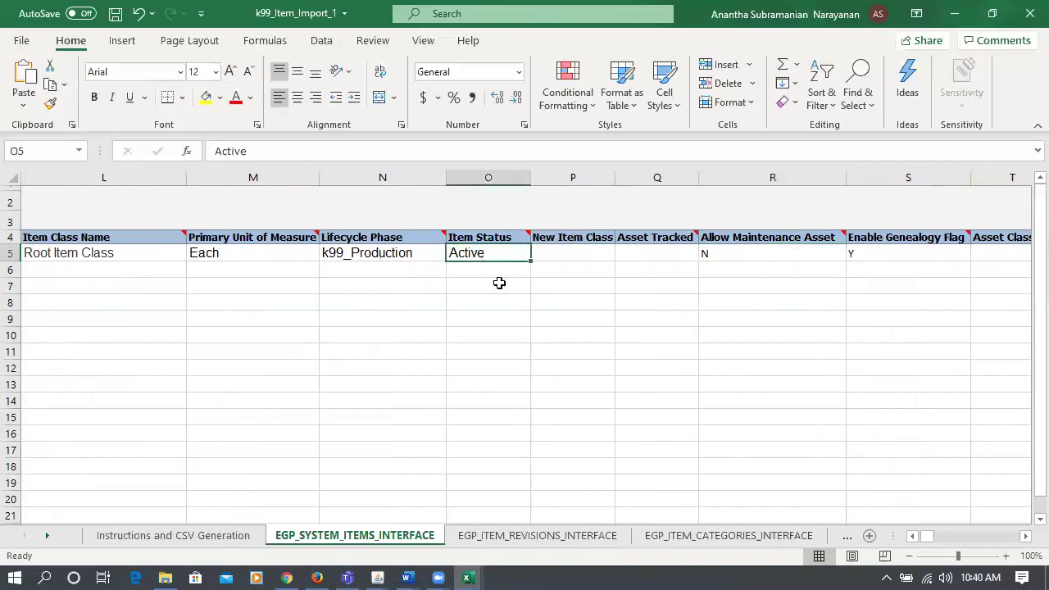
pyautogui.press('Left')
pyautogui.press('Left')
pyautogui.press('Left')
pyautogui.press('Left')
pyautogui.press('Left')
pyautogui.press('Left')
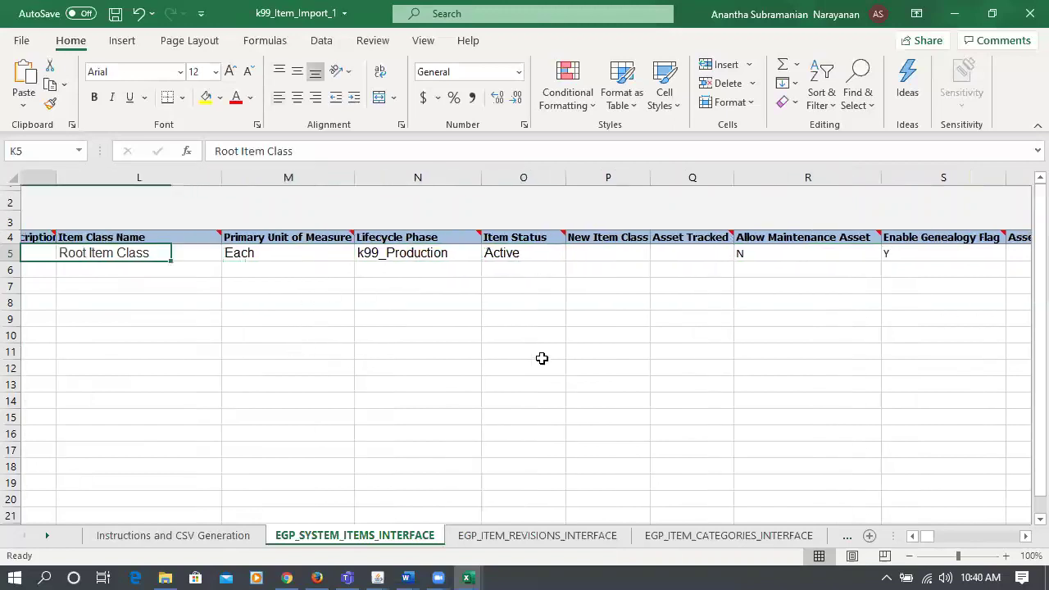
pyautogui.press('Left')
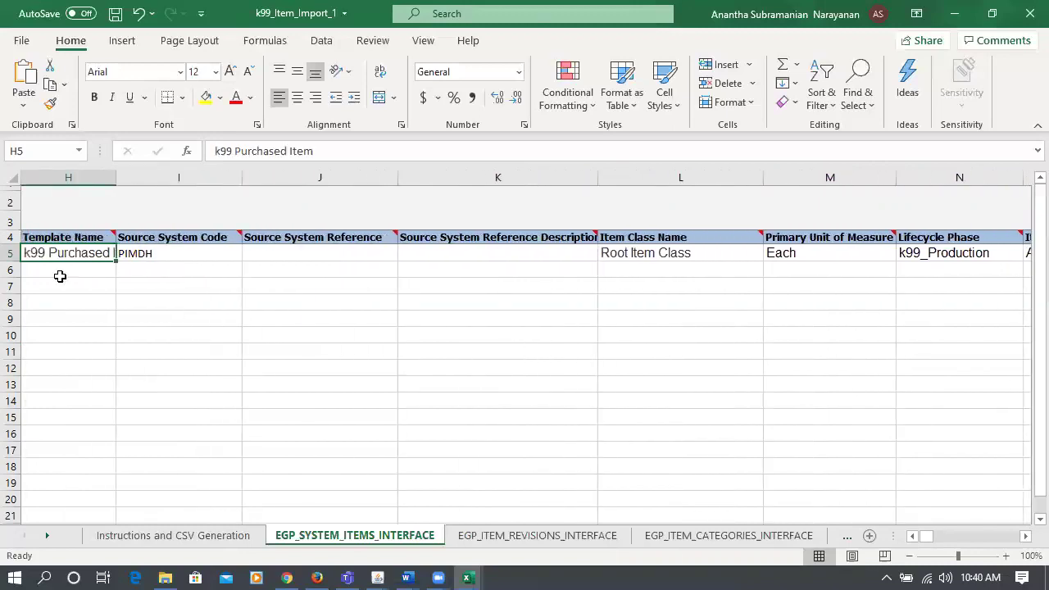
pyautogui.click(725, 258)
# - Enter N for Allow Maintenance Asset and Y for Enable Genealogy Flag in row 5
pyautogui.press('Right')
pyautogui.press('Right')
pyautogui.press('Right')
pyautogui.press('Right')
pyautogui.press('Right')
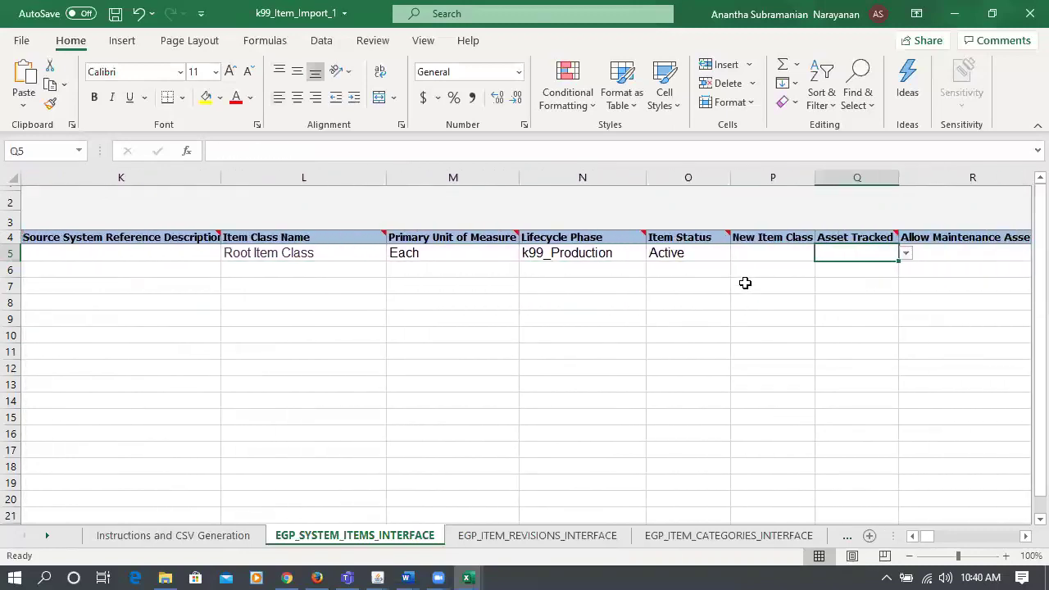
pyautogui.press('Right')
pyautogui.write('N')
pyautogui.press('Right')
pyautogui.write('Y')
pyautogui.press('Right')
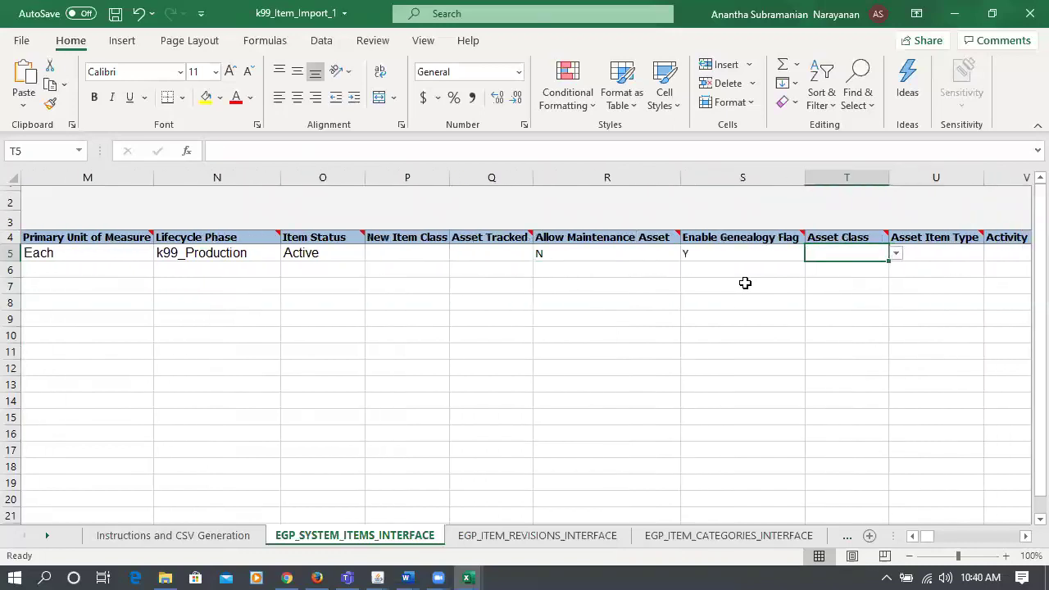
# - Check row 5's Costing Enabled and Inventory Asset Value fields
pyautogui.press('Right')
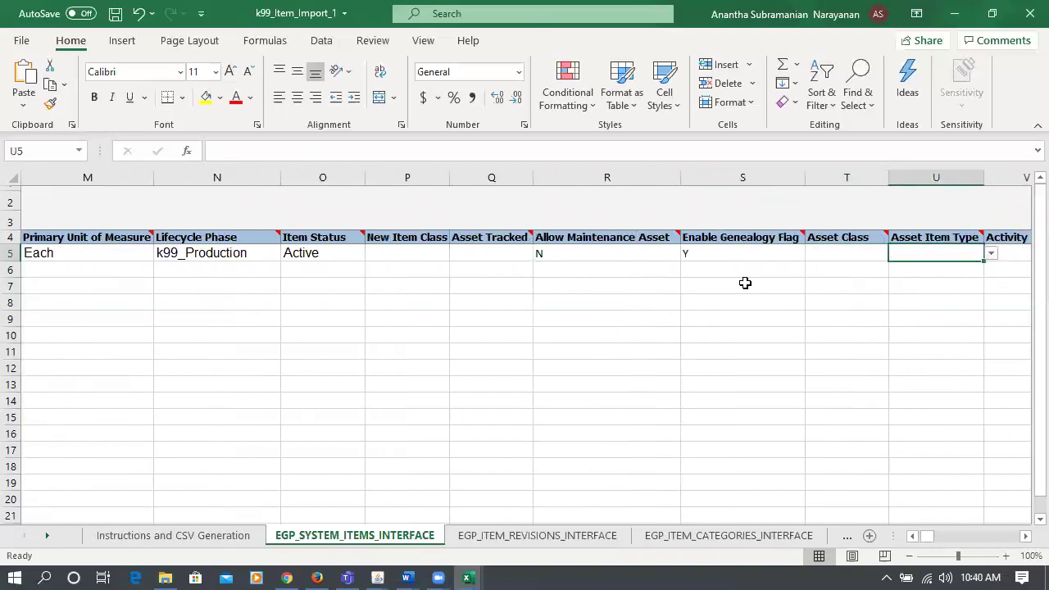
pyautogui.press('Left')
pyautogui.press('Left')
pyautogui.press('Right')
pyautogui.press('Right')
pyautogui.press('Right')
pyautogui.press('Right')
pyautogui.press('Right')
pyautogui.press('Right')
pyautogui.press('Right')
pyautogui.press('Right')
pyautogui.press('Right')
pyautogui.press('Right')
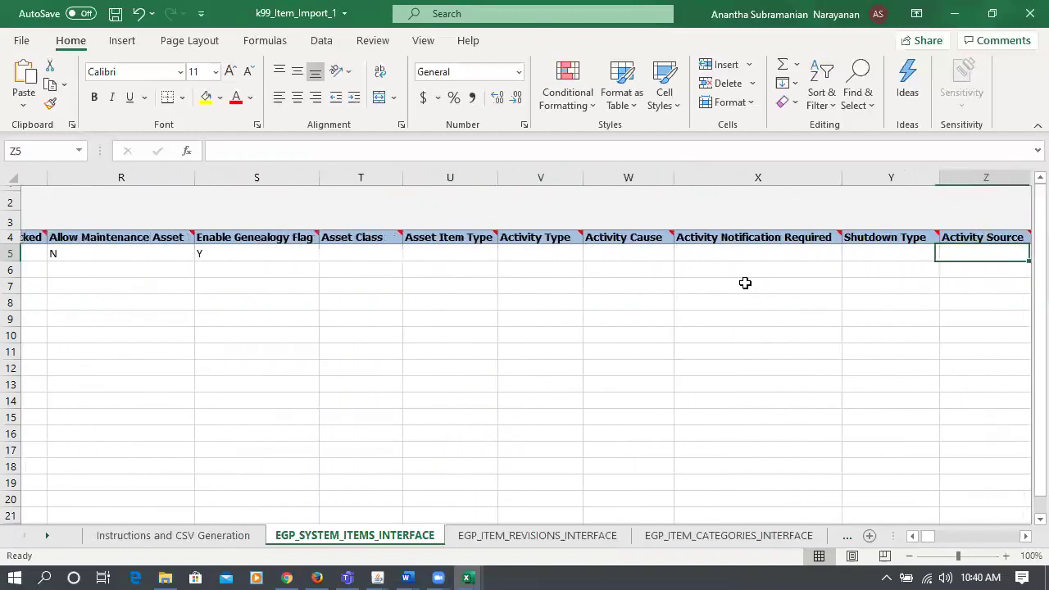
pyautogui.press('Right')
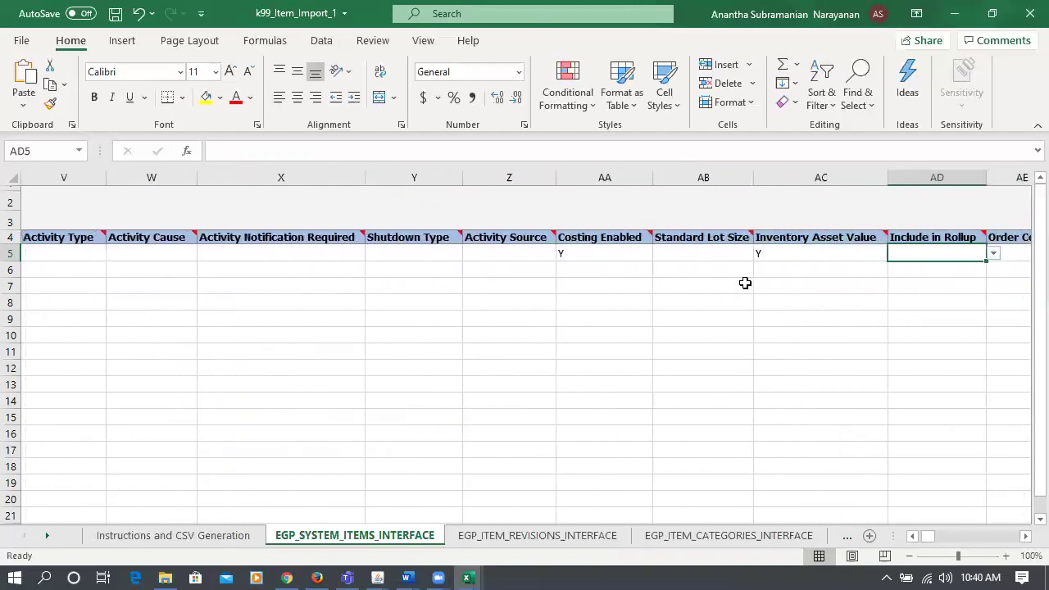
pyautogui.press('Left')
pyautogui.press('Left')
pyautogui.press('Left')
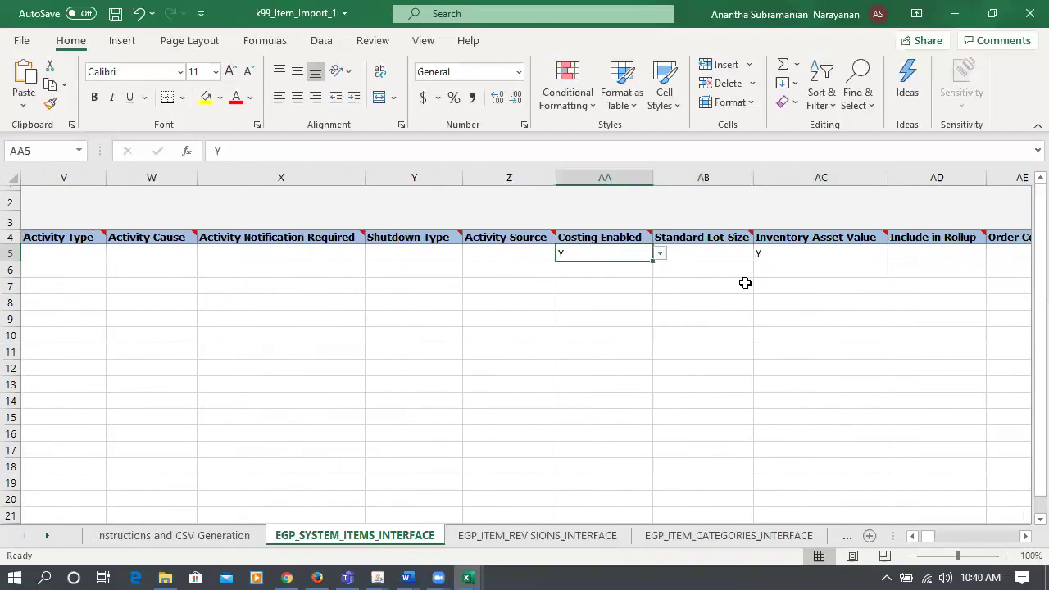
pyautogui.press('Right')
pyautogui.press('Right')
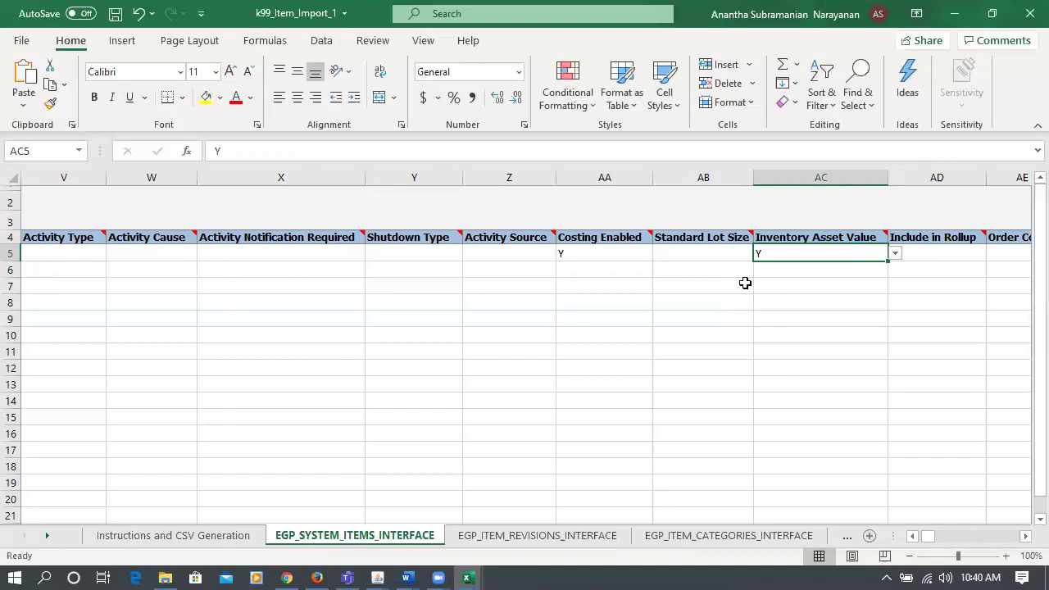
pyautogui.press('Tab')
pyautogui.press('Tab')
pyautogui.press('Tab')
pyautogui.press('Tab')
pyautogui.press('Tab')
pyautogui.press('Tab')
pyautogui.press('Tab')
pyautogui.press('Tab')
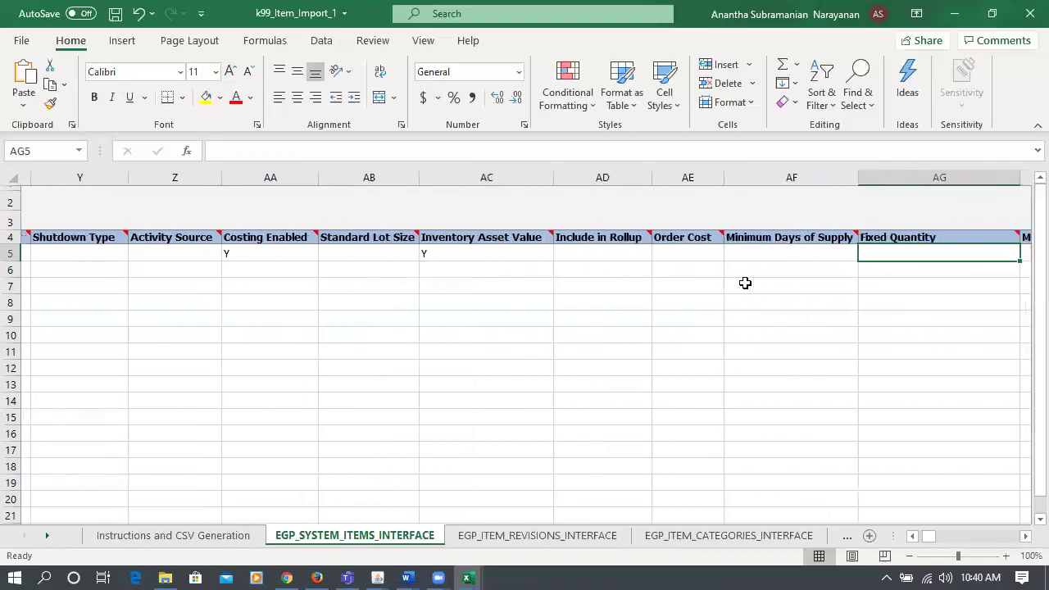
pyautogui.press('Tab')
pyautogui.press('Tab')
pyautogui.press('Tab')
pyautogui.press('Tab')
pyautogui.press('Tab')
pyautogui.press('Tab')
pyautogui.press('Tab')
pyautogui.press('Tab')
pyautogui.press('Tab')
pyautogui.press('Tab')
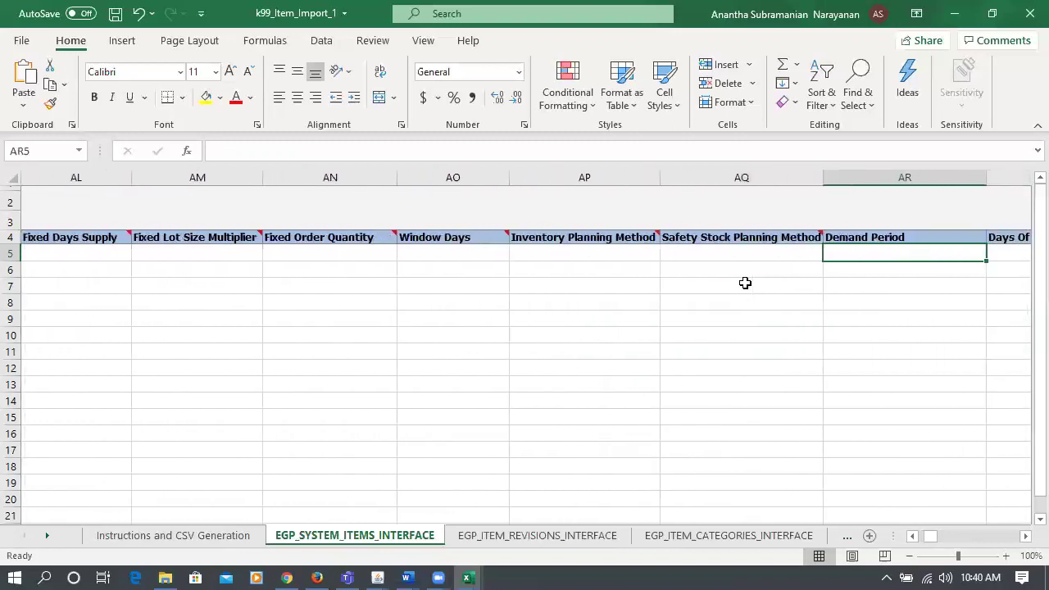
pyautogui.press('Tab')
pyautogui.press('Tab')
pyautogui.press('Tab')
pyautogui.press('Tab')
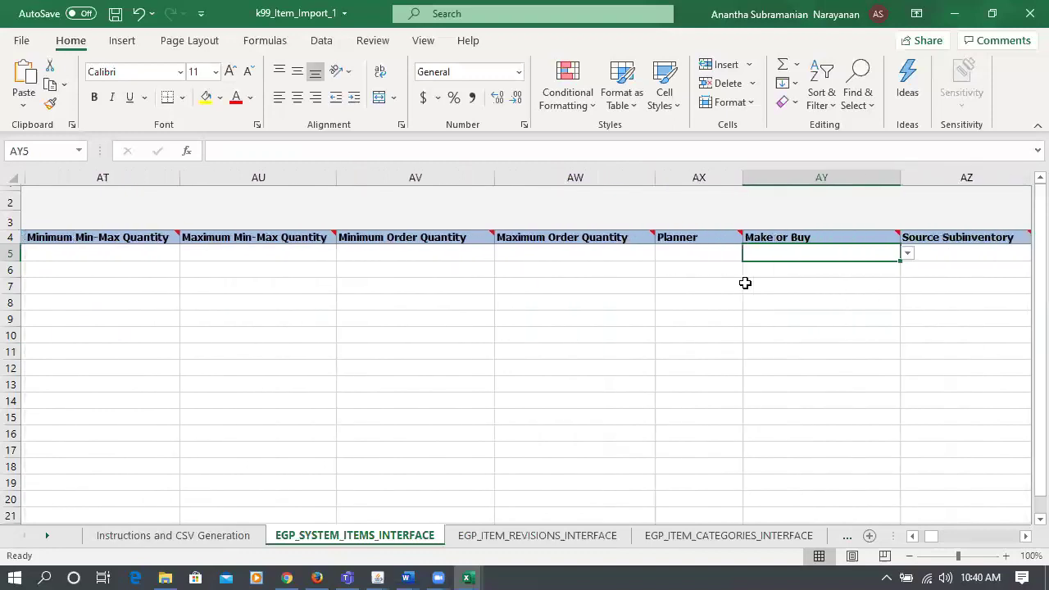
pyautogui.hotkey('shift', 'Tab')
pyautogui.hotkey('shift', 'Tab')
pyautogui.hotkey('shift', 'Tab')
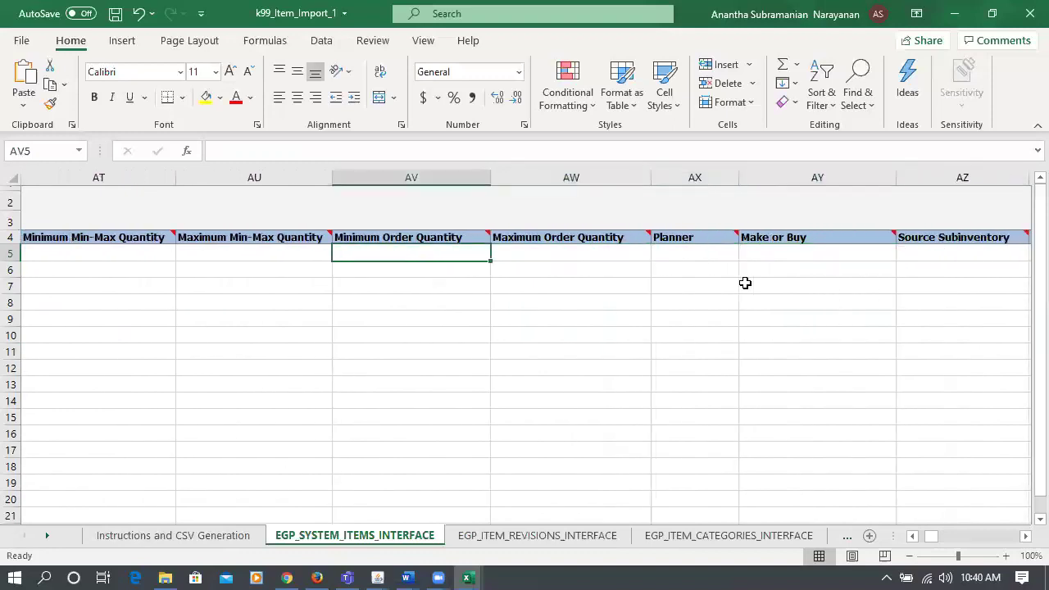
pyautogui.press('Tab')
pyautogui.press('Tab')
pyautogui.press('Tab')
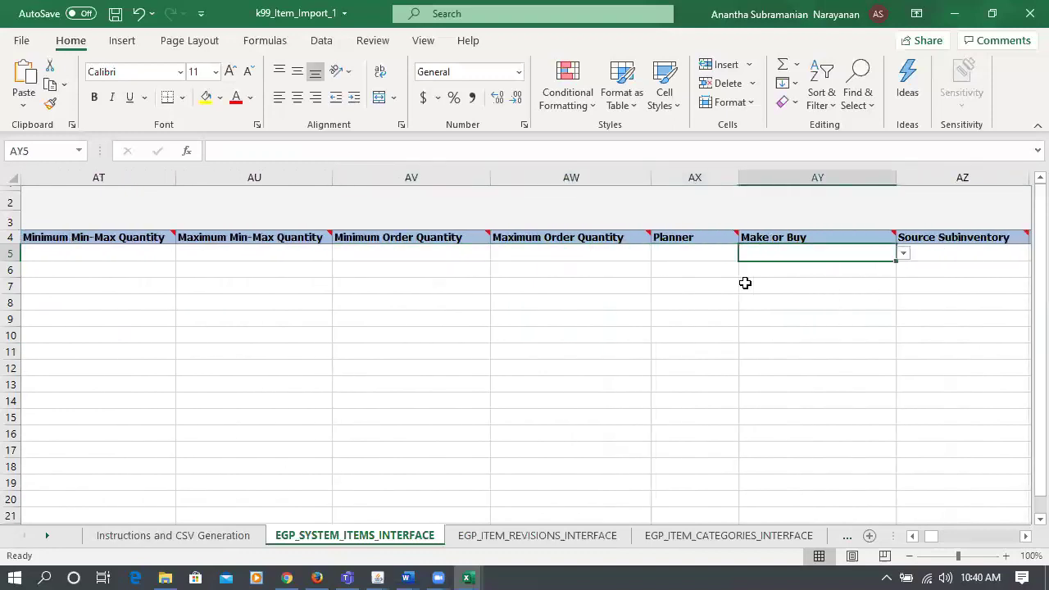
pyautogui.press('Tab')
pyautogui.press('Tab')
pyautogui.press('Tab')
pyautogui.press('Tab')
pyautogui.press('Tab')
pyautogui.press('Tab')
pyautogui.press('Tab')
pyautogui.press('Tab')
pyautogui.press('Tab')
pyautogui.press('Tab')
pyautogui.press('Tab')
pyautogui.press('Tab')
pyautogui.press('Tab')
pyautogui.press('Tab')
pyautogui.press('Tab')
pyautogui.press('Tab')
pyautogui.press('Tab')
pyautogui.press('Tab')
pyautogui.press('Tab')
pyautogui.press('Tab')
pyautogui.press('Tab')
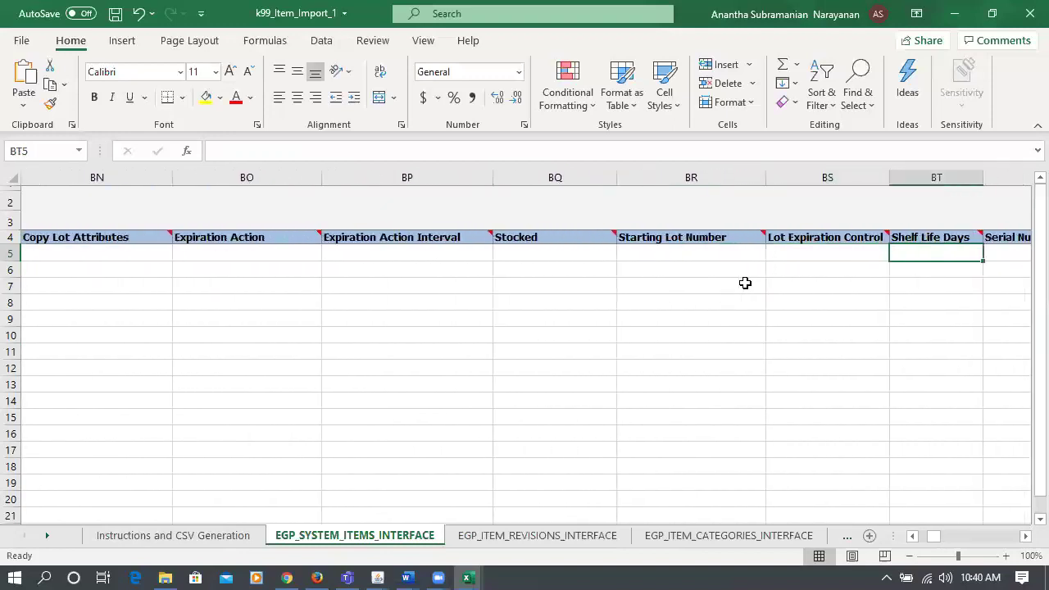
pyautogui.hotkey('shift', 'Tab')
pyautogui.hotkey('shift', 'Tab')
pyautogui.hotkey('shift', 'Tab')
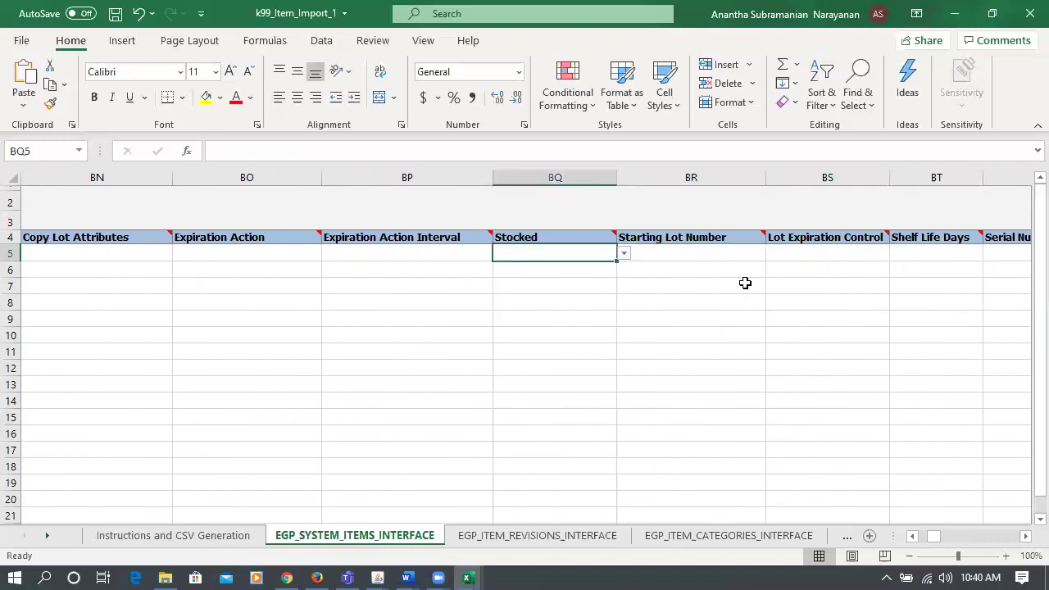
pyautogui.press('Tab')
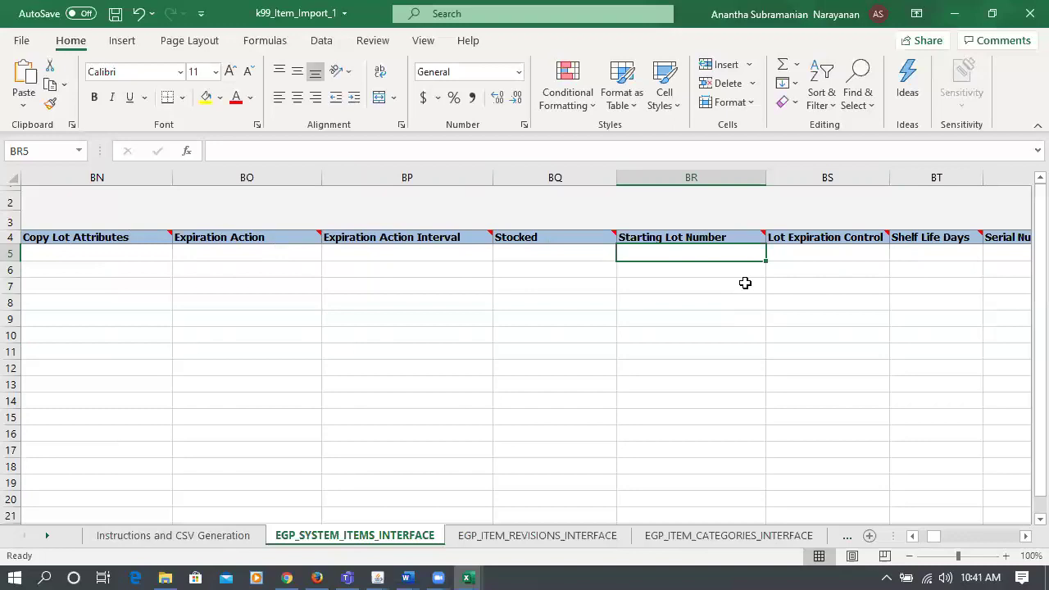
# - Set row 5's Starting Lot Number to 160760 and save the workbook
pyautogui.write('16')
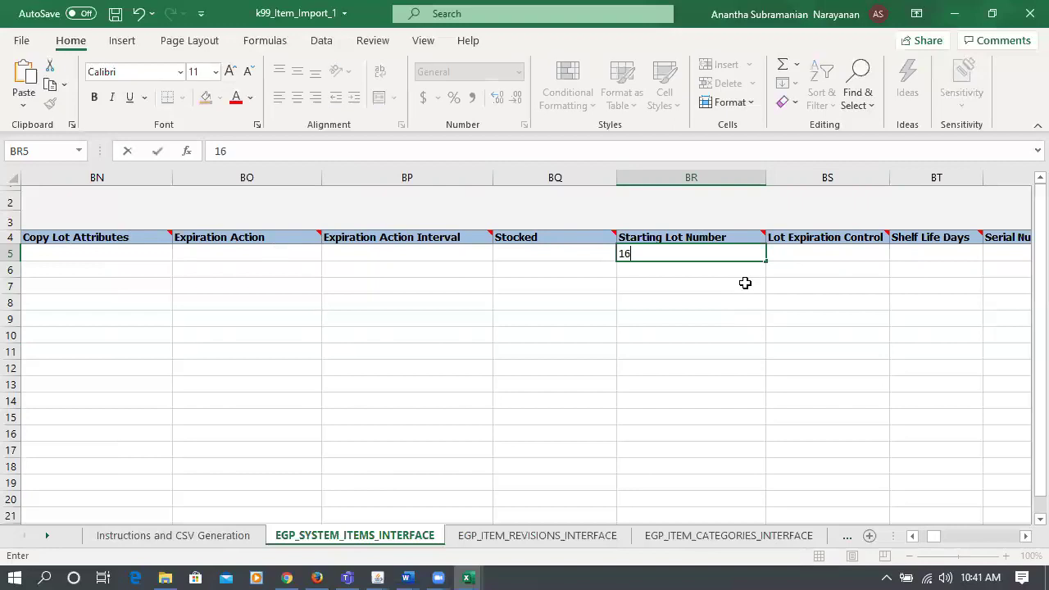
pyautogui.write('0760')
pyautogui.press('Tab')
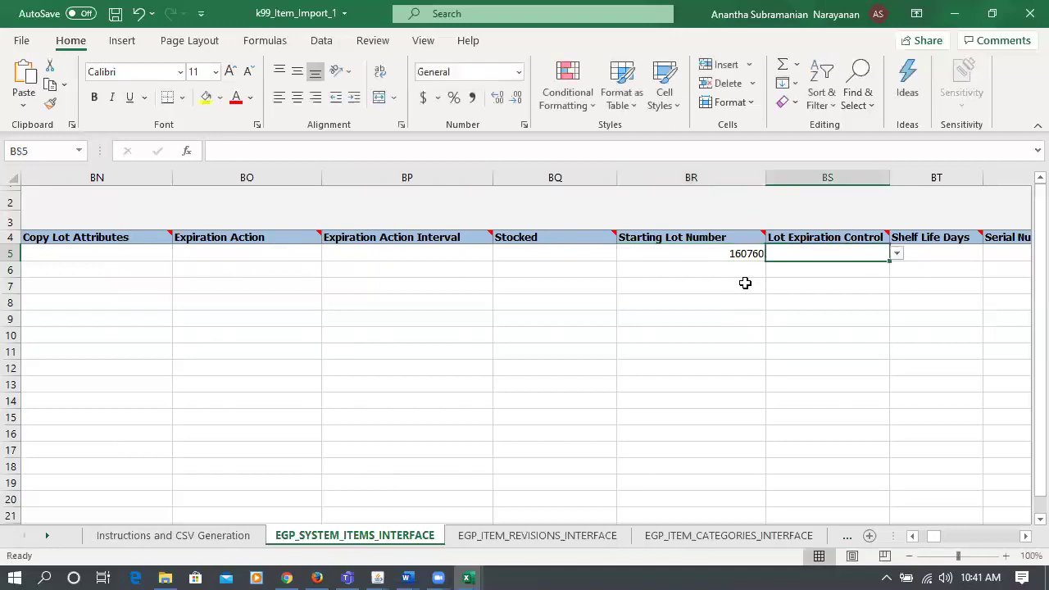
pyautogui.press('Left')
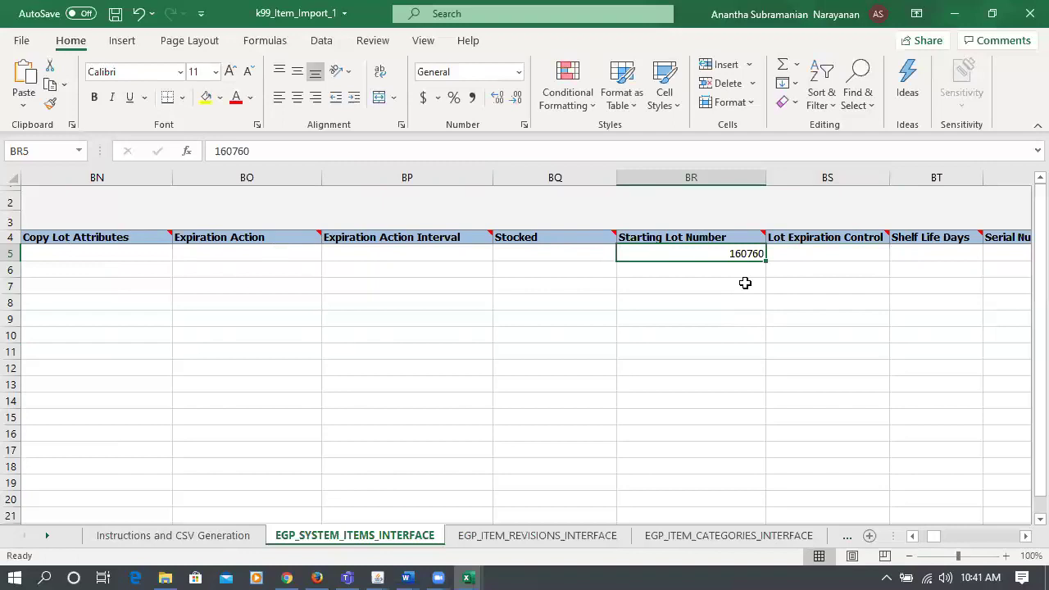
pyautogui.hotkey('ctrl', 's')
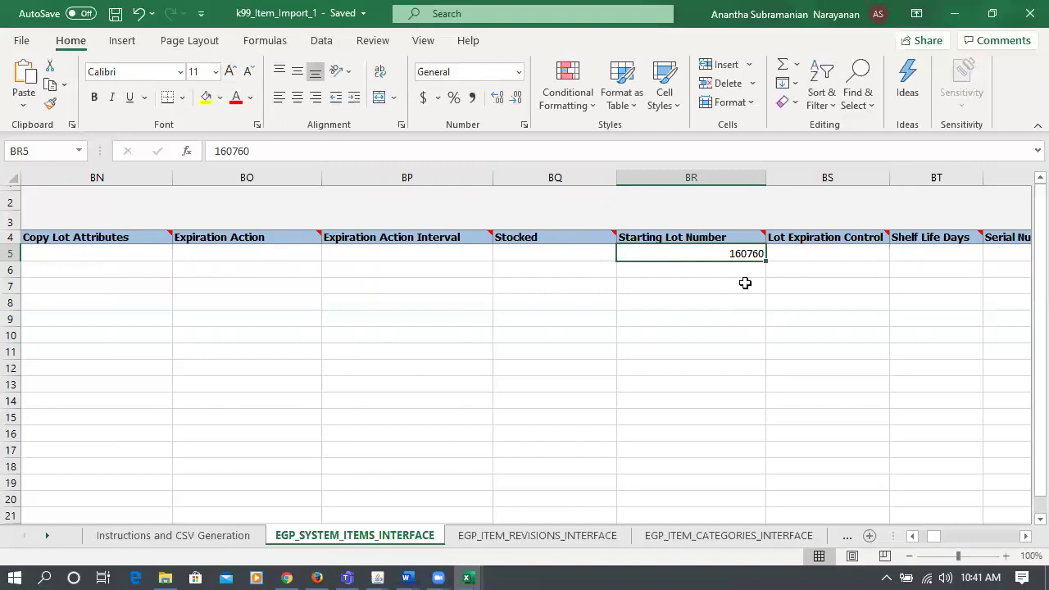
# - Review the lot expiration, shelf life and serial control columns, then return to column A
pyautogui.press('Right')
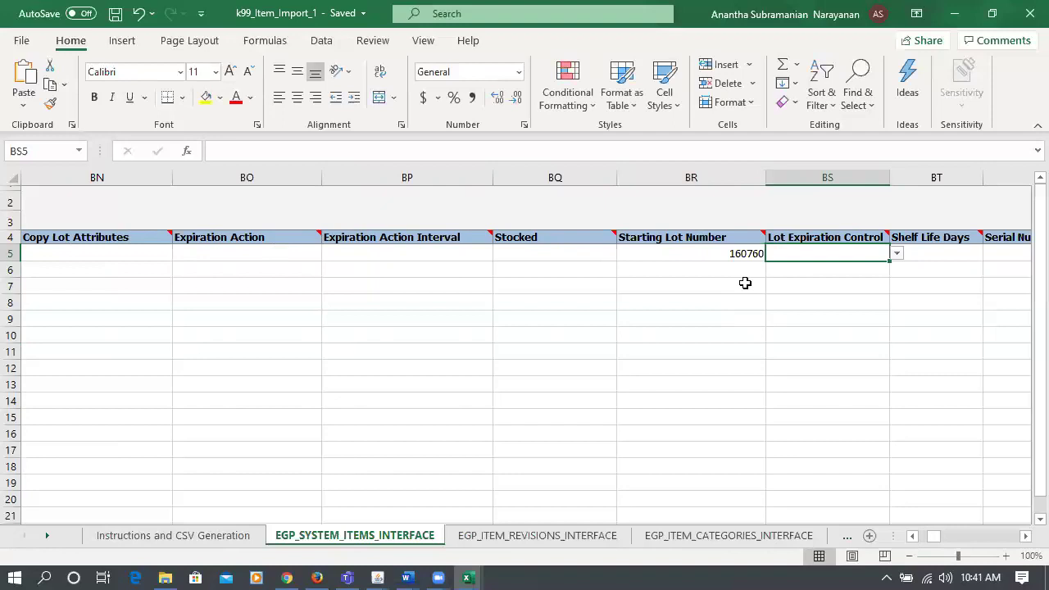
pyautogui.press('Right')
pyautogui.press('Right')
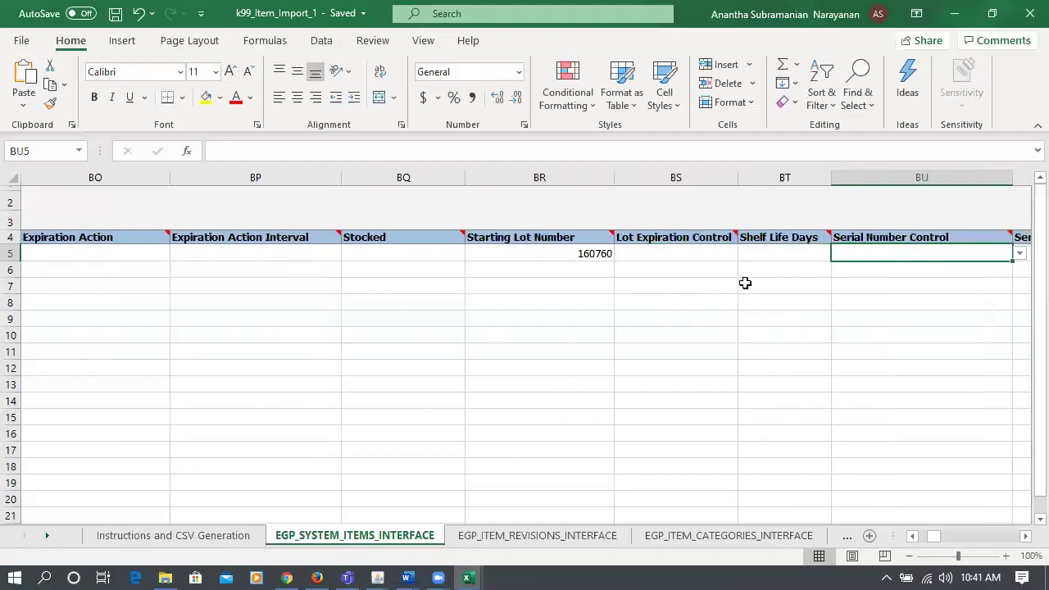
pyautogui.press('Right')
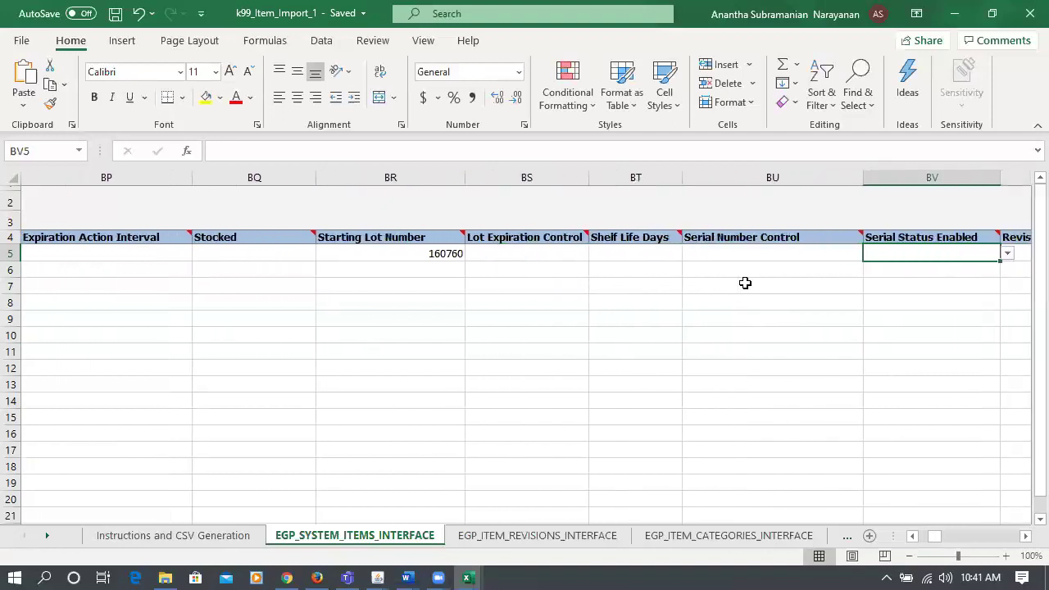
pyautogui.press('Right')
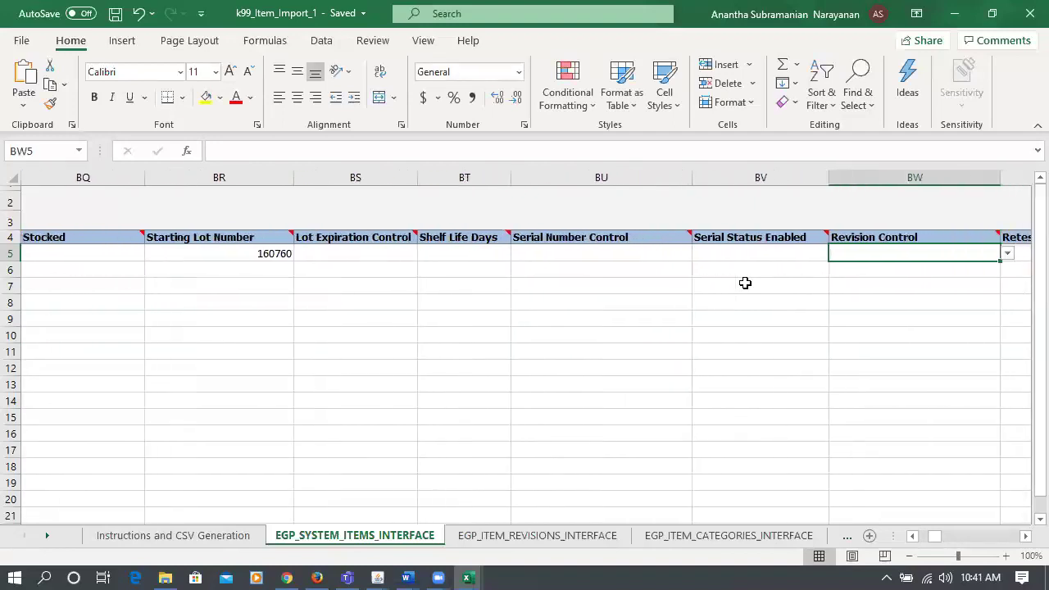
pyautogui.press('Left')
pyautogui.press('Left')
pyautogui.press('Left')
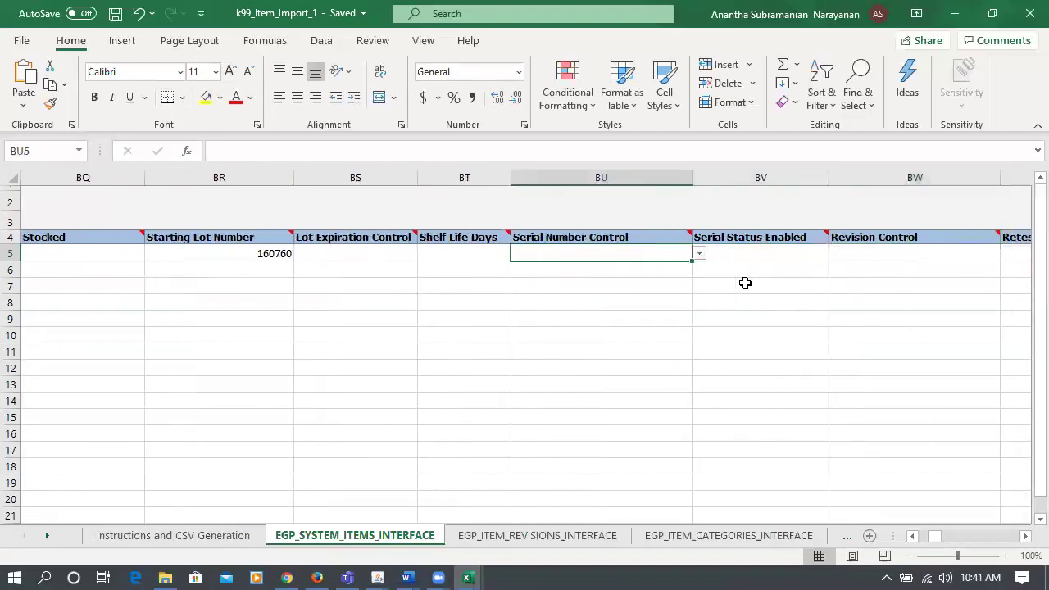
pyautogui.press('Left')
pyautogui.press('Left')
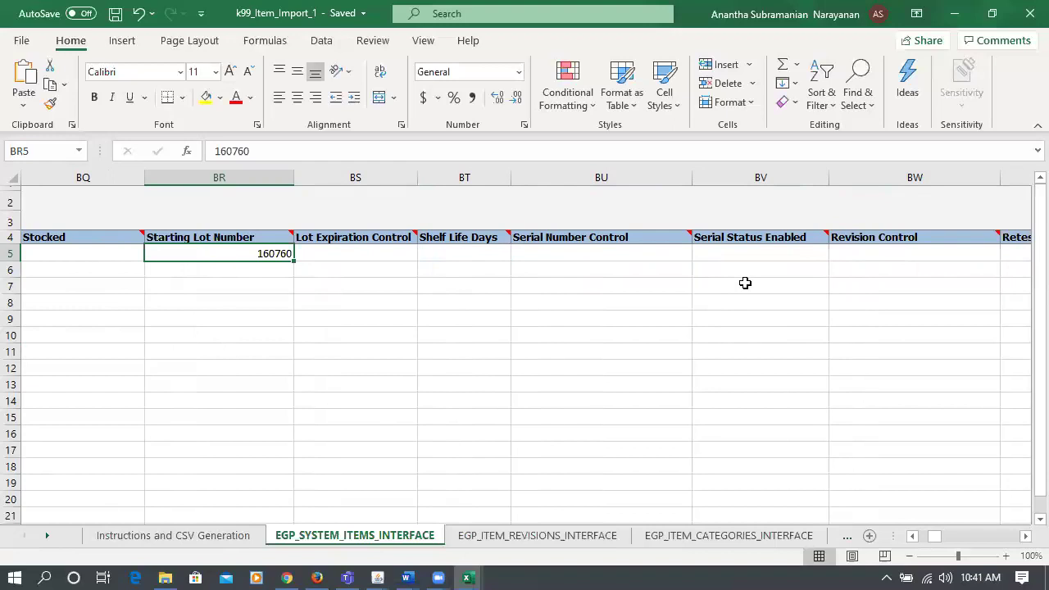
pyautogui.press('Right')
pyautogui.press('Right')
pyautogui.press('Right')
pyautogui.press('Right')
pyautogui.press('Right')
pyautogui.press('Right')
pyautogui.press('Right')
pyautogui.press('Right')
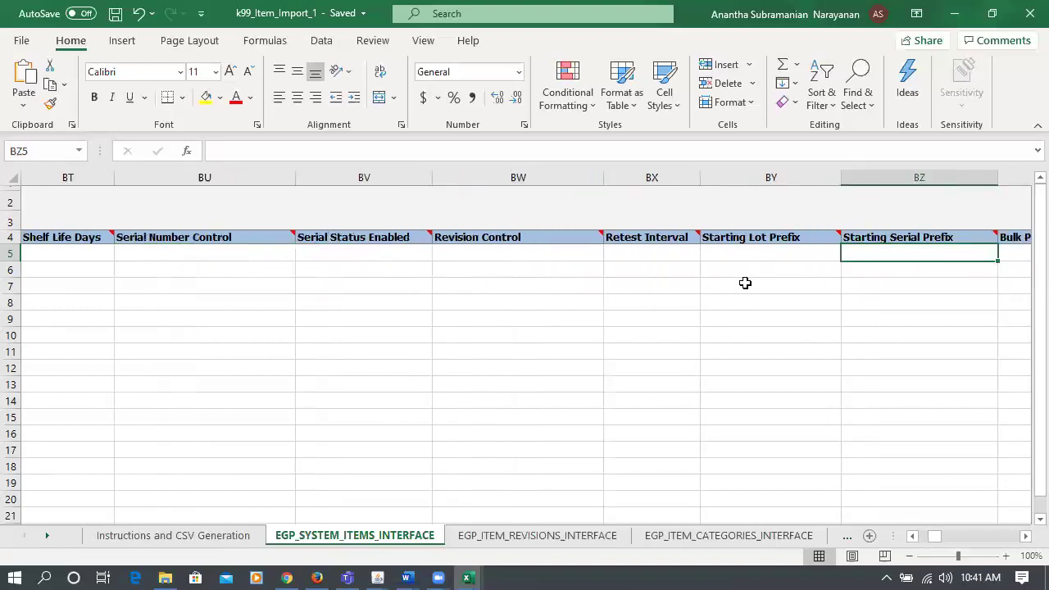
pyautogui.press('Right')
pyautogui.press('Right')
pyautogui.press('Right')
pyautogui.press('Right')
pyautogui.press('Right')
pyautogui.press('Right')
pyautogui.press('Right')
pyautogui.press('Right')
pyautogui.press('Right')
pyautogui.press('Right')
pyautogui.press('Right')
pyautogui.press('Right')
pyautogui.press('Right')
pyautogui.press('Right')
pyautogui.press('Right')
pyautogui.press('Right')
pyautogui.press('Right')
pyautogui.press('Right')
pyautogui.press('Right')
pyautogui.press('Right')
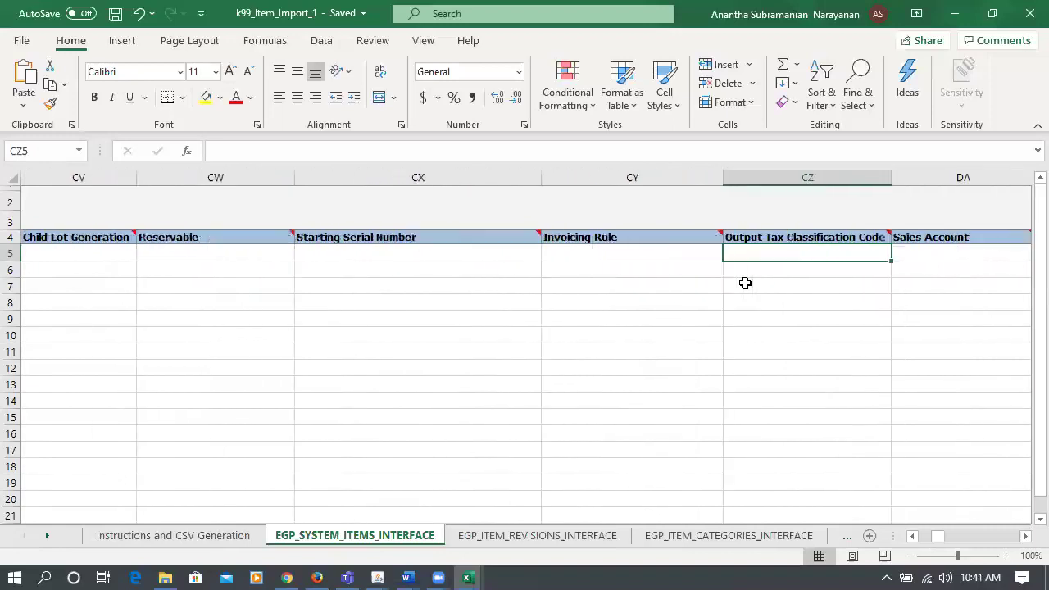
pyautogui.press('Right')
pyautogui.press('Right')
pyautogui.press('Right')
pyautogui.press('Right')
pyautogui.press('Right')
pyautogui.press('Right')
pyautogui.press('Right')
pyautogui.press('Right')
pyautogui.press('Right')
pyautogui.press('Right')
pyautogui.press('Right')
pyautogui.press('Right')
pyautogui.press('Right')
pyautogui.press('Right')
pyautogui.press('Right')
pyautogui.press('Right')
pyautogui.press('Right')
pyautogui.press('Right')
pyautogui.press('Right')
pyautogui.press('Right')
pyautogui.press('Home')
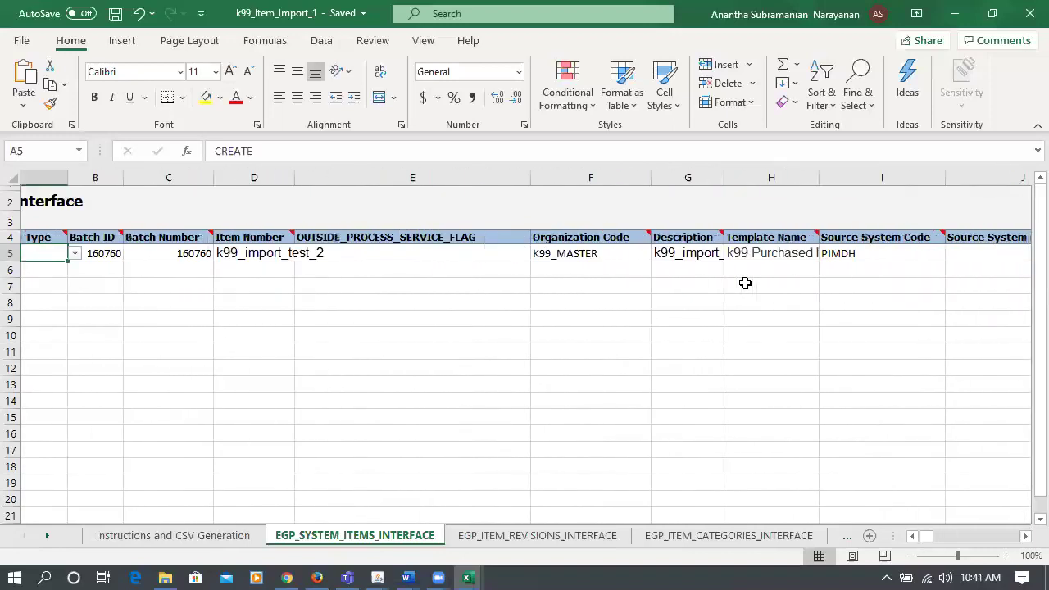
pyautogui.click(479, 540)
pyautogui.click(739, 537)
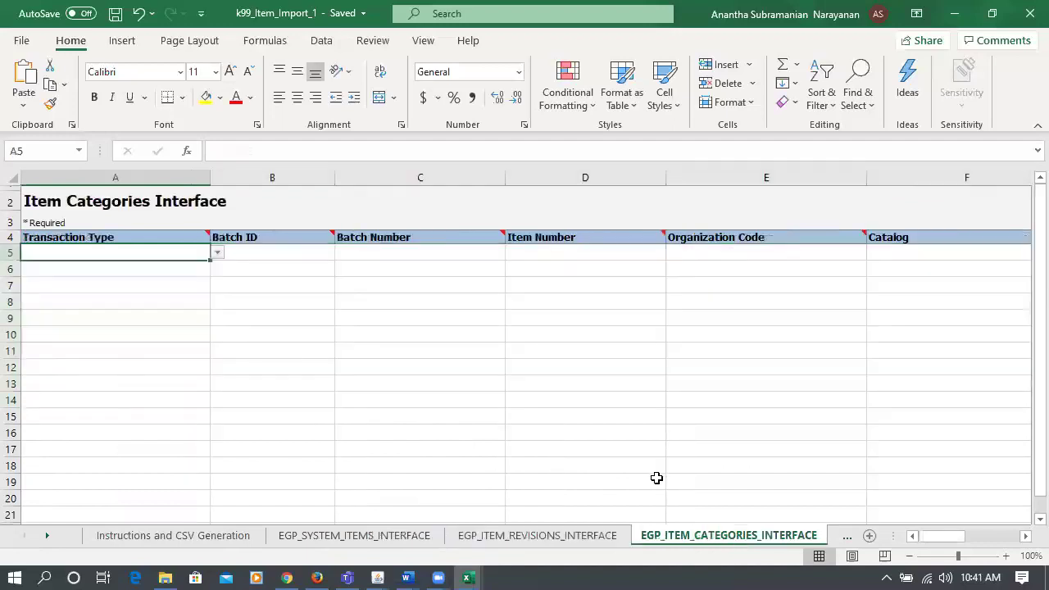
pyautogui.click(848, 537)
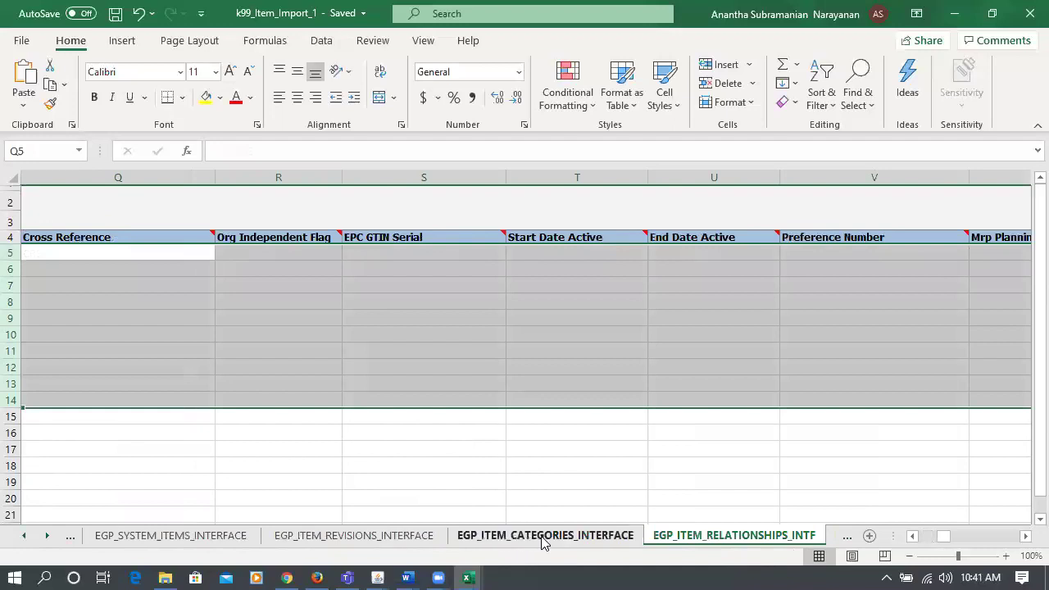
pyautogui.click(847, 537)
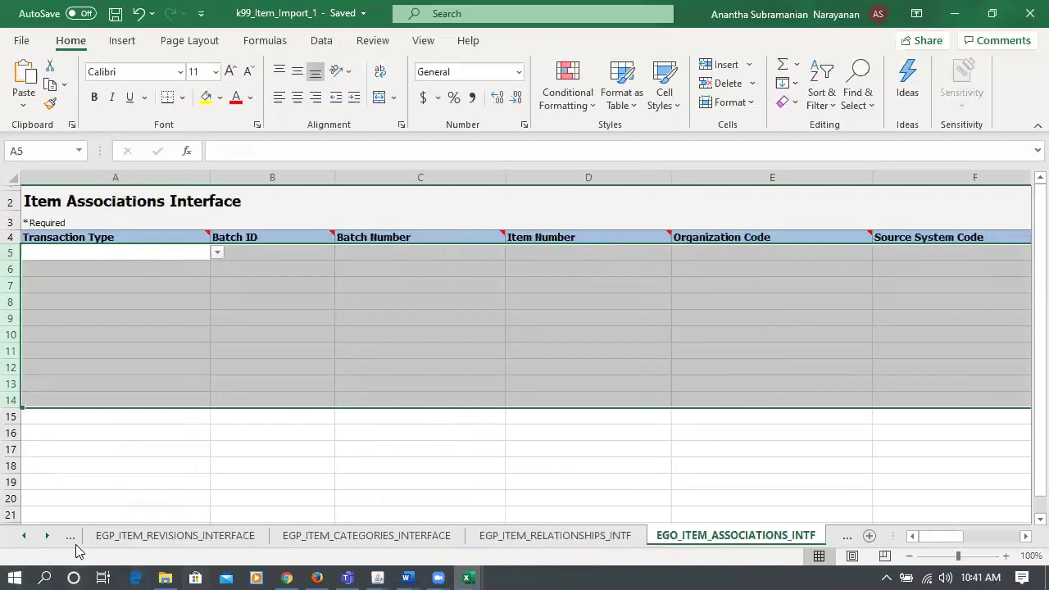
pyautogui.click(71, 537)
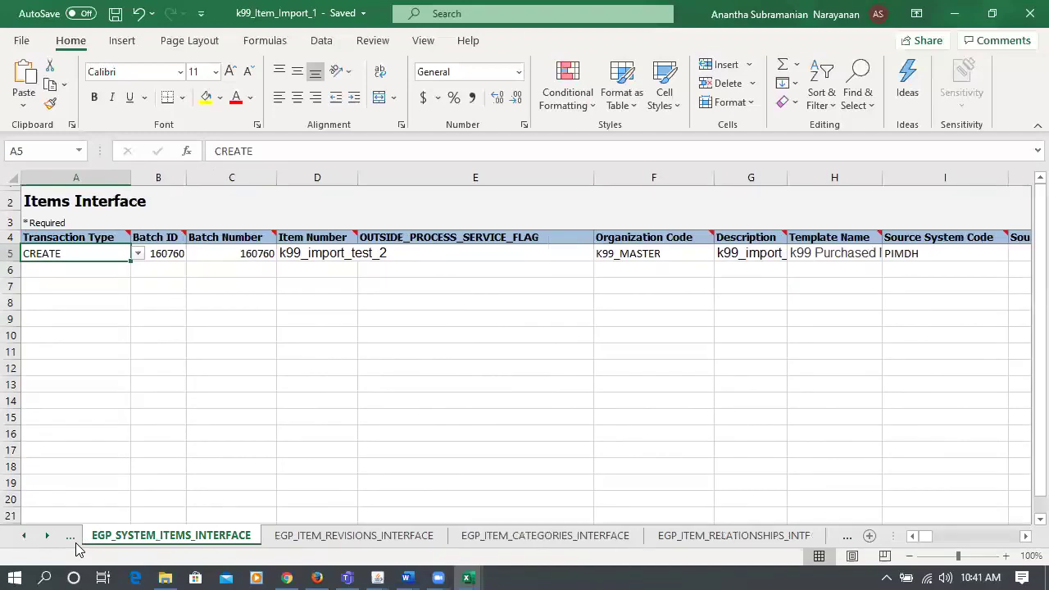
pyautogui.click(140, 443)
# - Copy the k99_import_test_2 record from row 5 into row 6
pyautogui.click(13, 253)
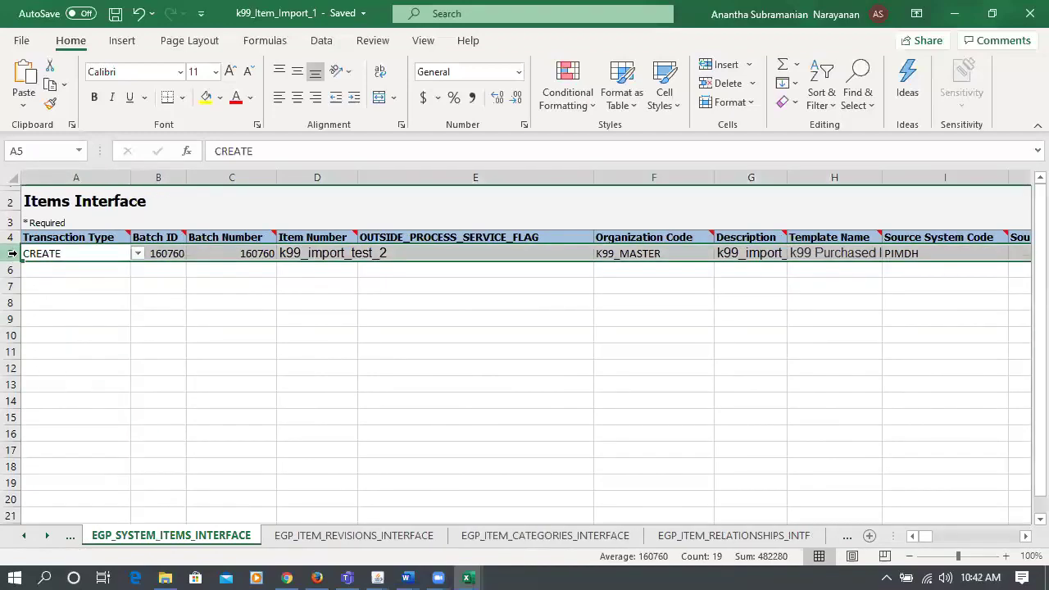
pyautogui.hotkey('ctrl', 'c')
pyautogui.click(12, 269)
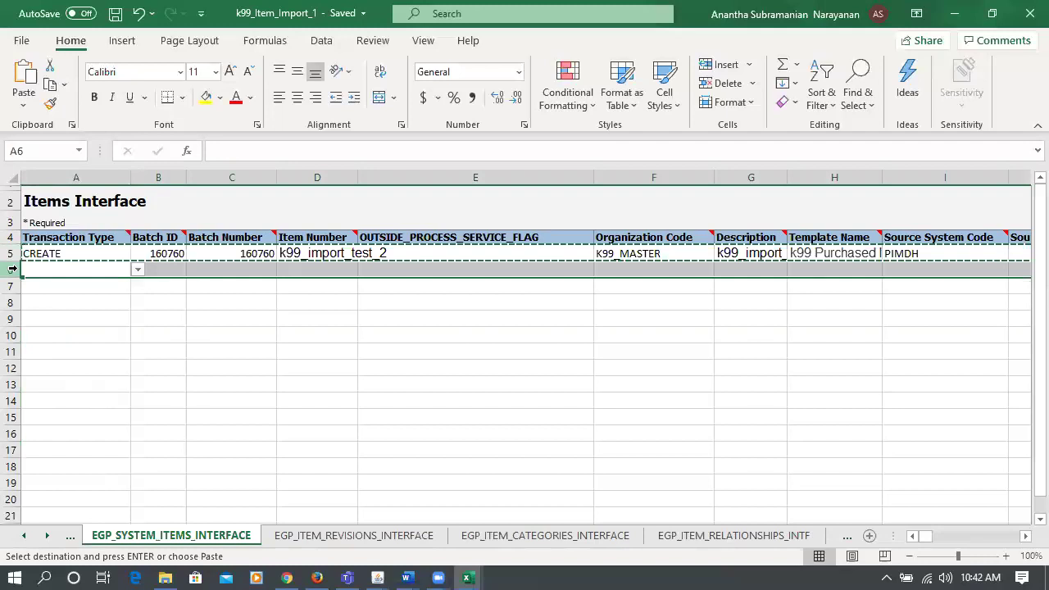
pyautogui.hotkey('ctrl', 'v')
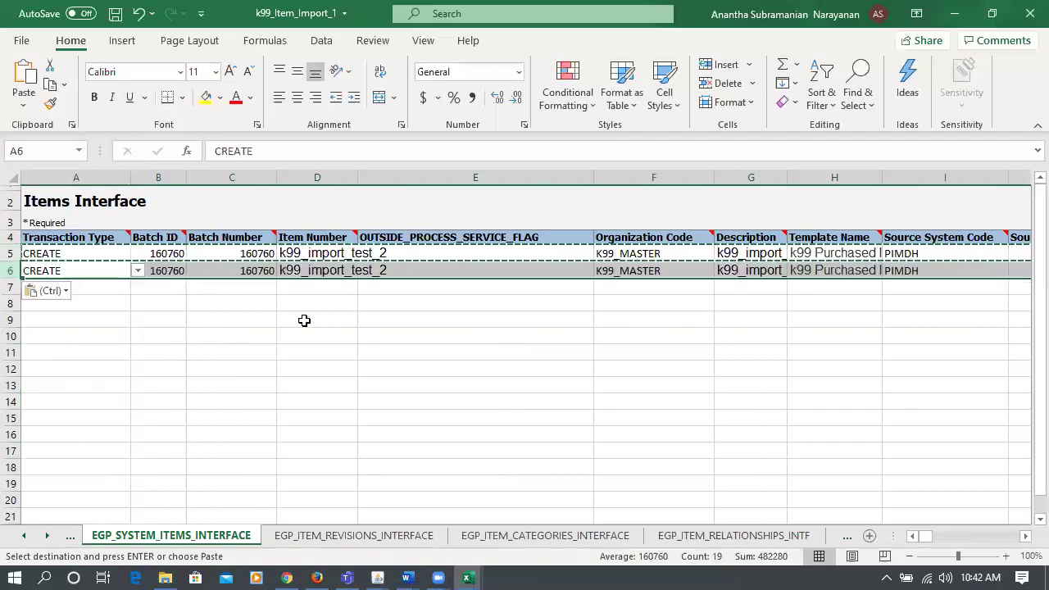
# - Change row 6's item number to k99_import_test_3
pyautogui.doubleClick(398, 271)
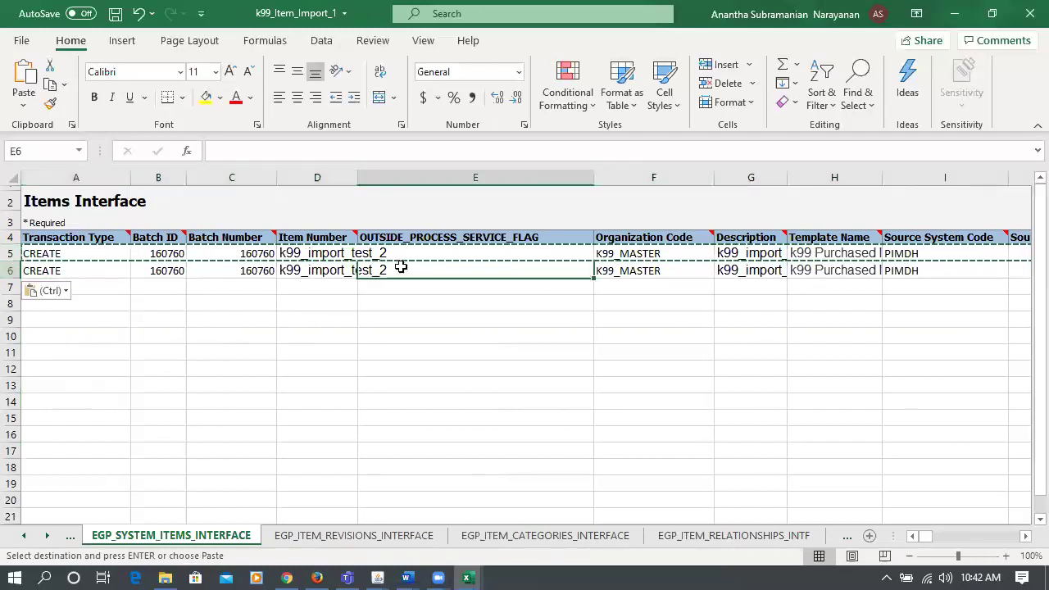
pyautogui.click(277, 267)
pyautogui.click(320, 151)
pyautogui.press('BackSpace')
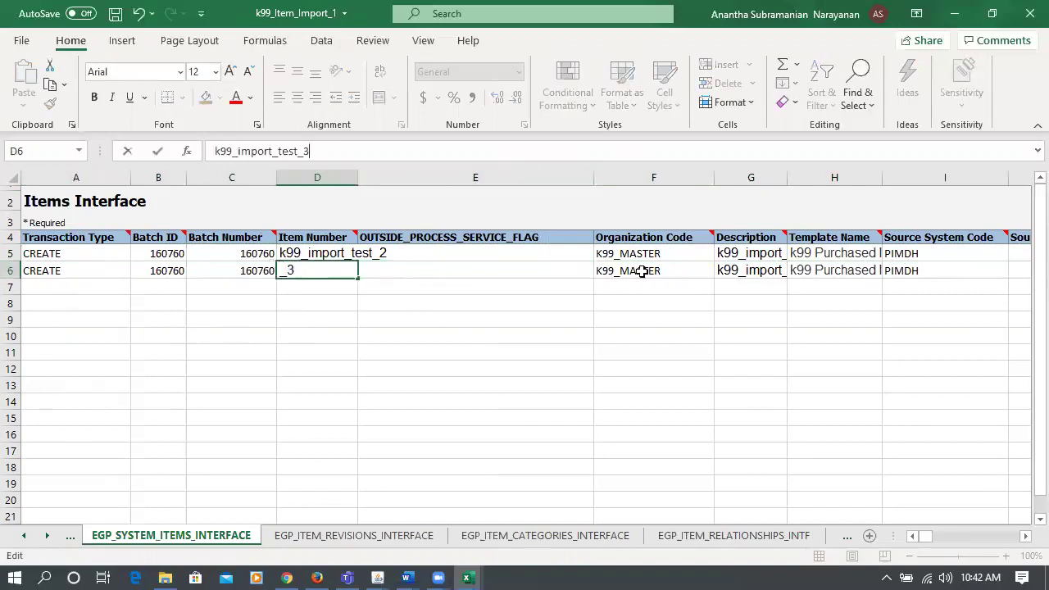
pyautogui.click(640, 271)
pyautogui.click(831, 267)
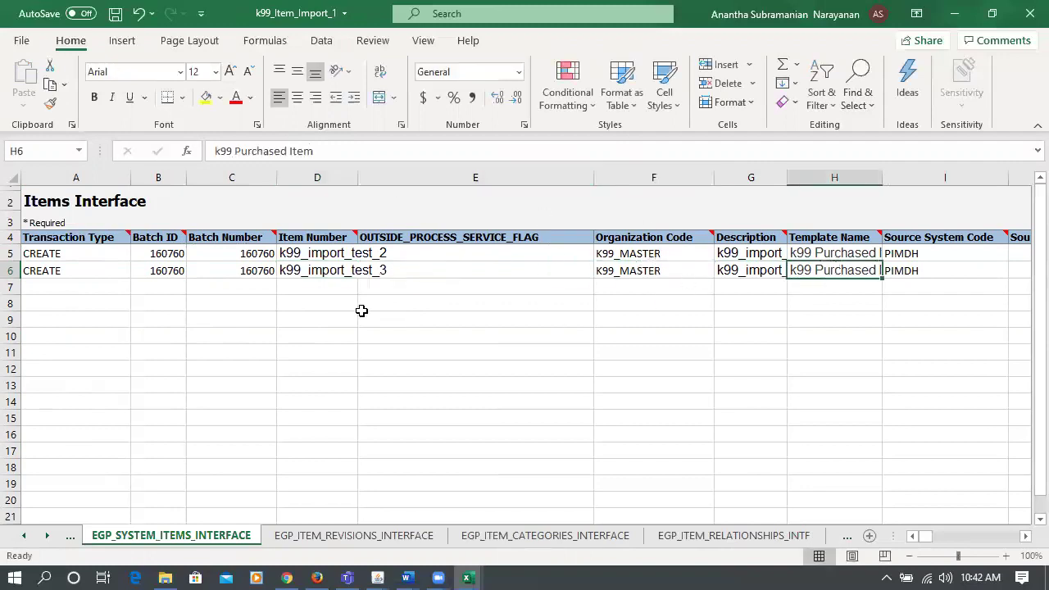
pyautogui.click(223, 276)
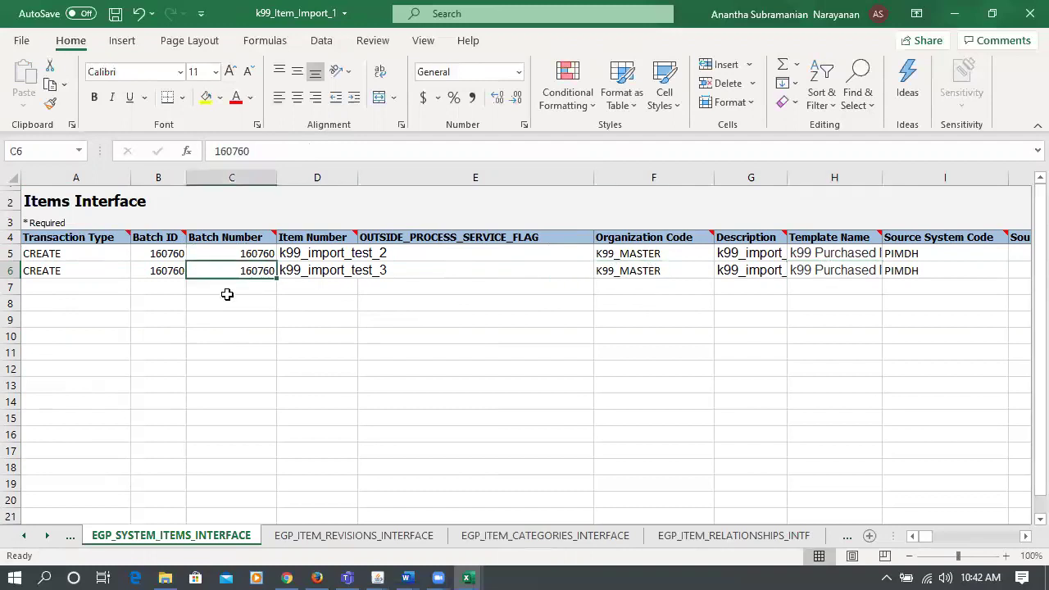
pyautogui.press('Up')
pyautogui.press('Left')
pyautogui.press('Left')
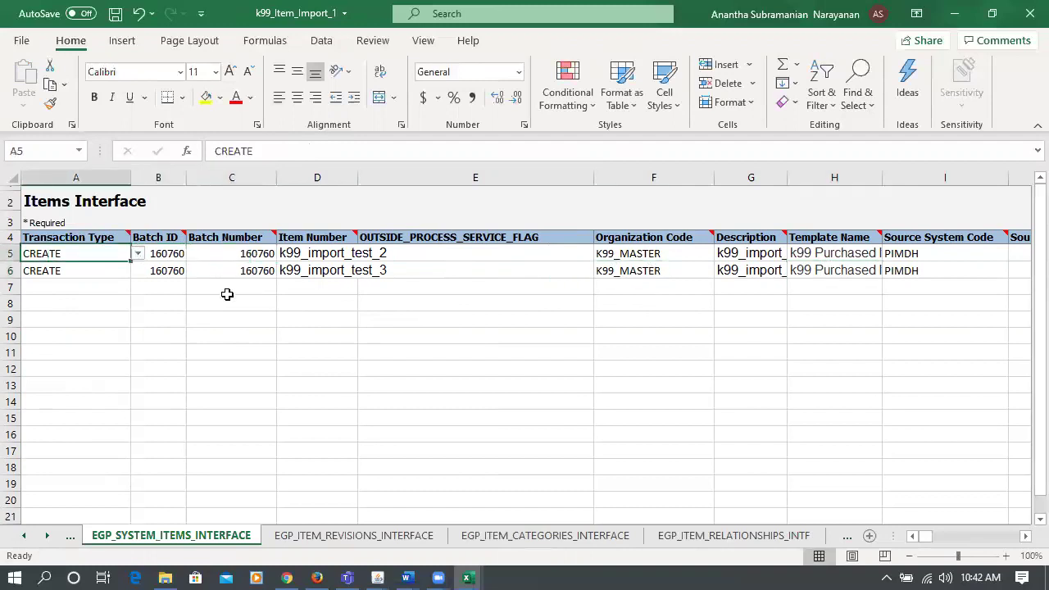
# - Change row 6's description to k99_import_test_3 and save the workbook
pyautogui.click(286, 270)
pyautogui.click(737, 270)
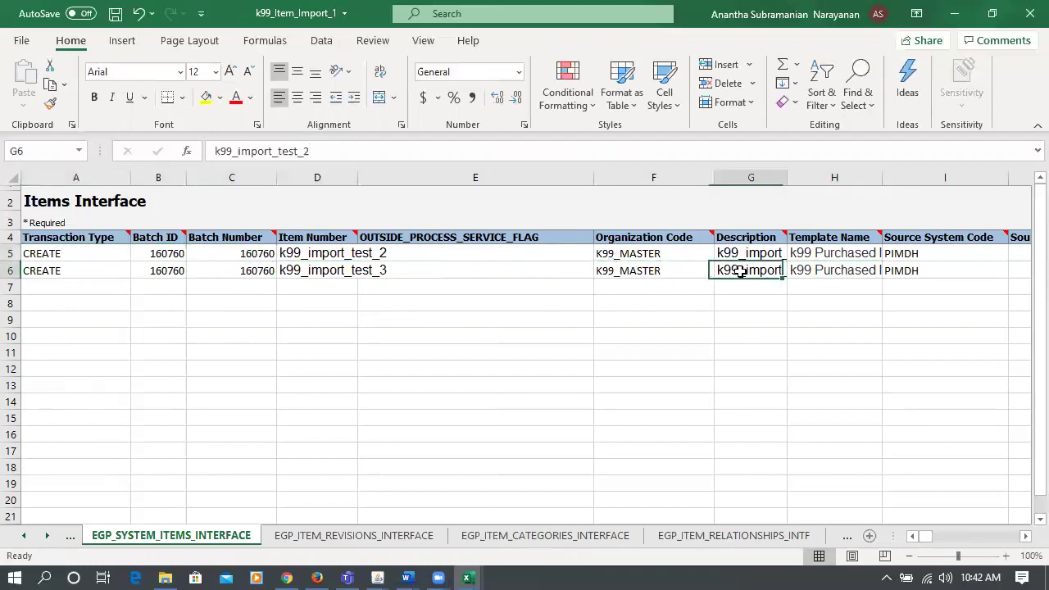
pyautogui.click(417, 149)
pyautogui.press('BackSpace')
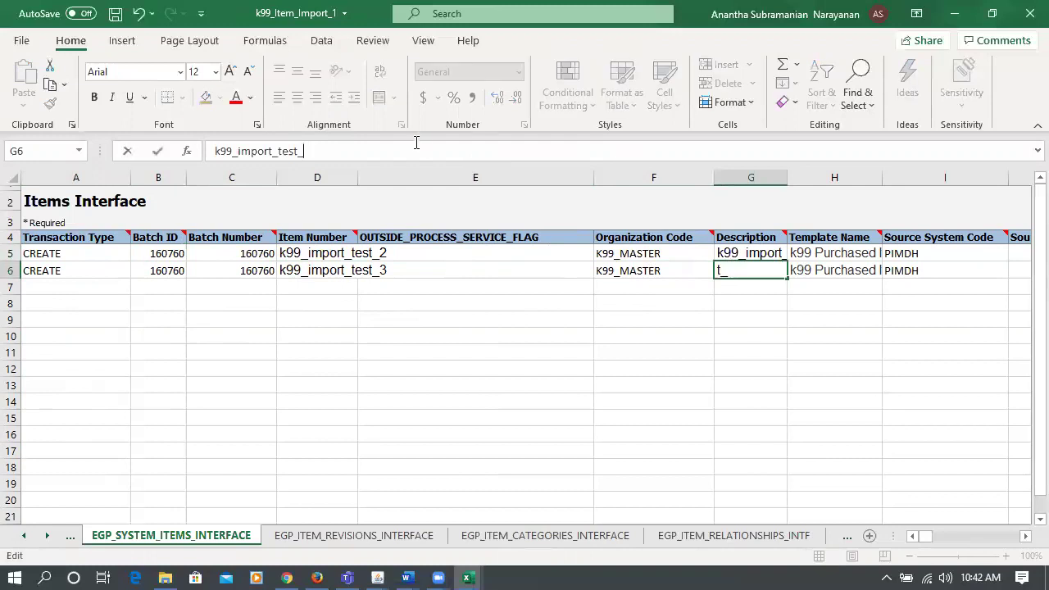
pyautogui.click(312, 336)
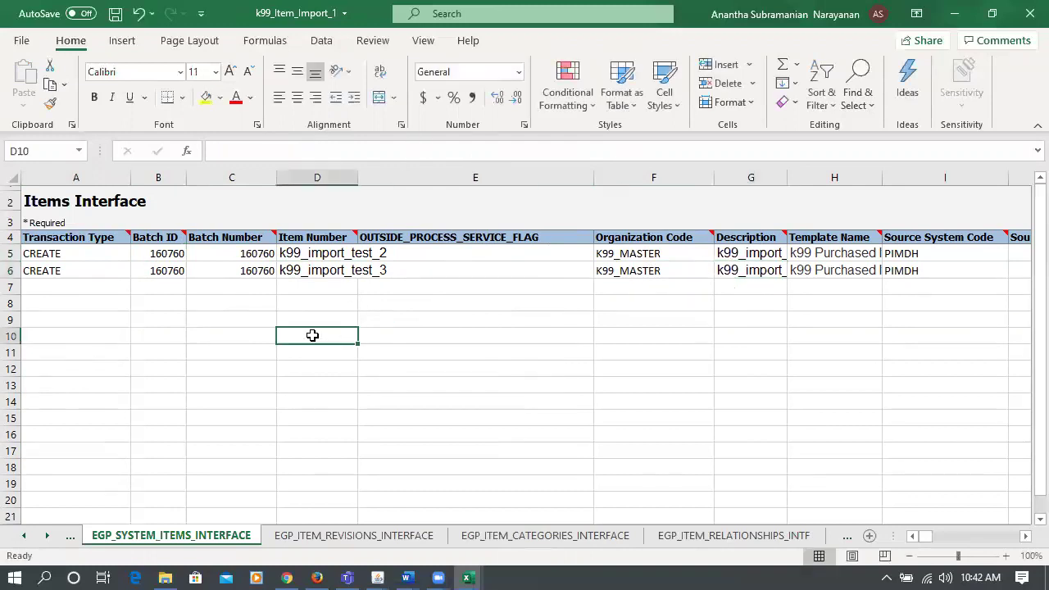
pyautogui.click(774, 256)
pyautogui.hotkey('ctrl', 'c')
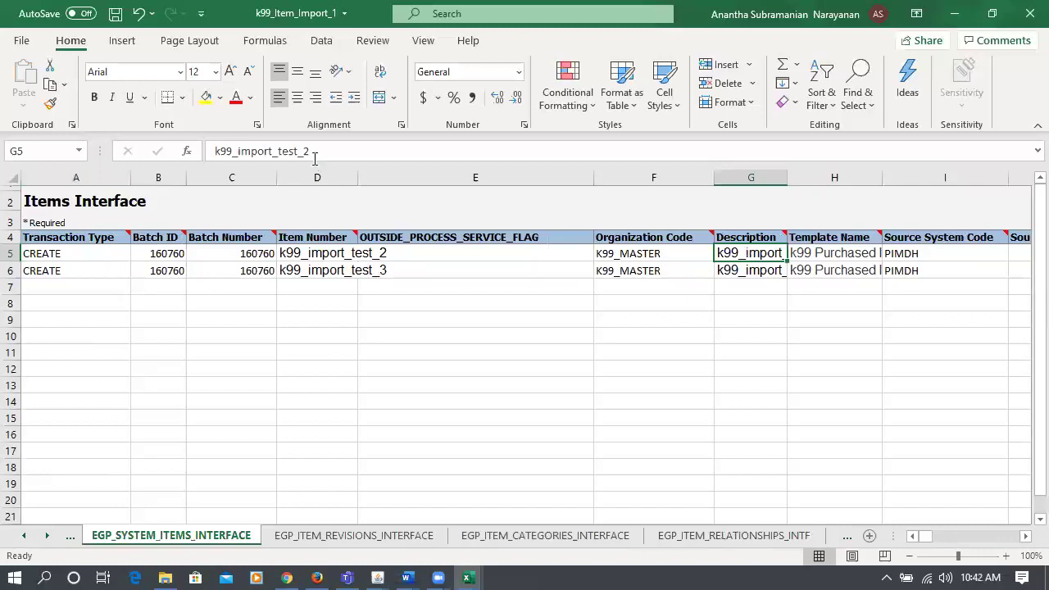
pyautogui.click(742, 272)
pyautogui.press('Escape')
pyautogui.hotkey('ctrl', 's')
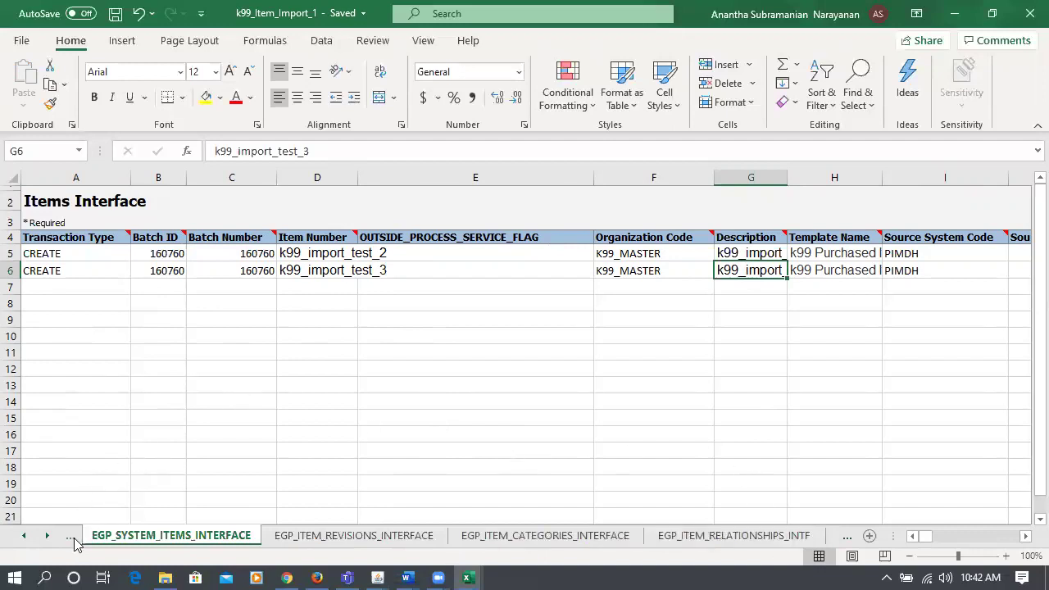
# - Open the Instructions and CSV Generation sheet and scroll to its Loading the Data section
pyautogui.click(73, 537)
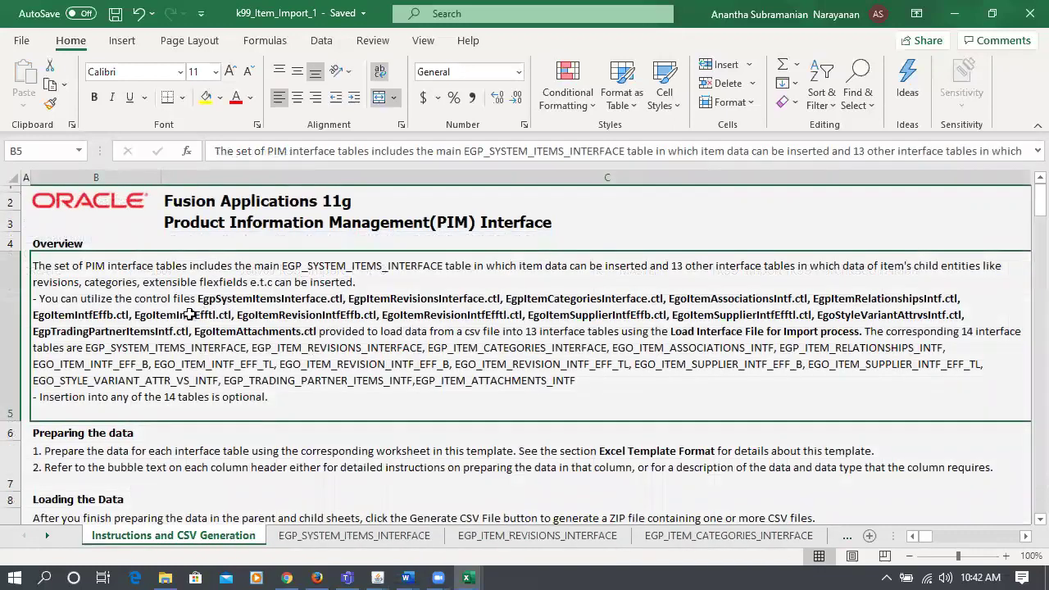
pyautogui.scroll(-2, 141, 271)
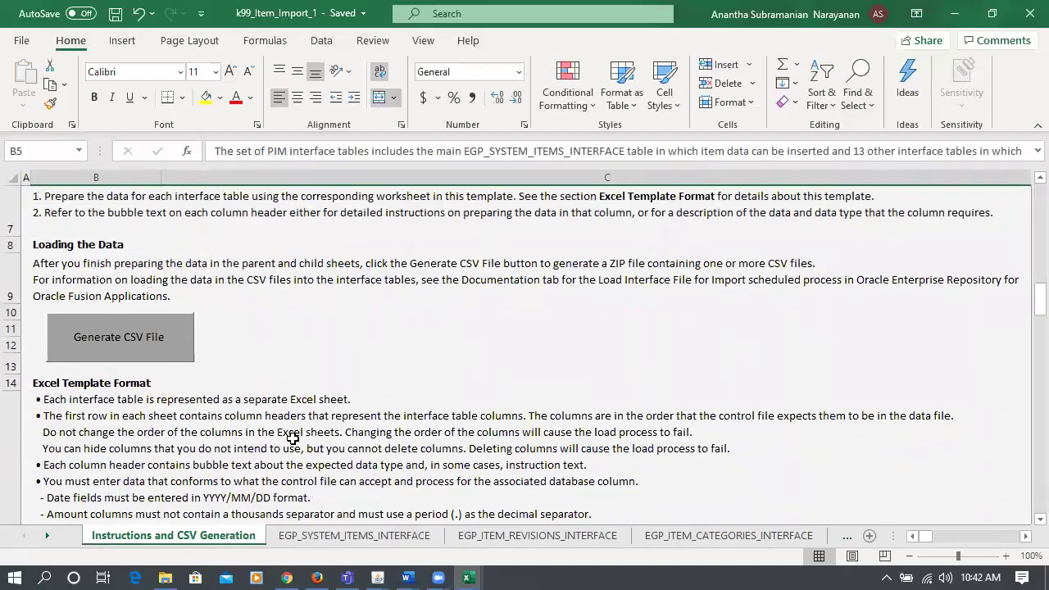
pyautogui.scroll(-1, 300, 455)
pyautogui.scroll(-3, 301, 456)
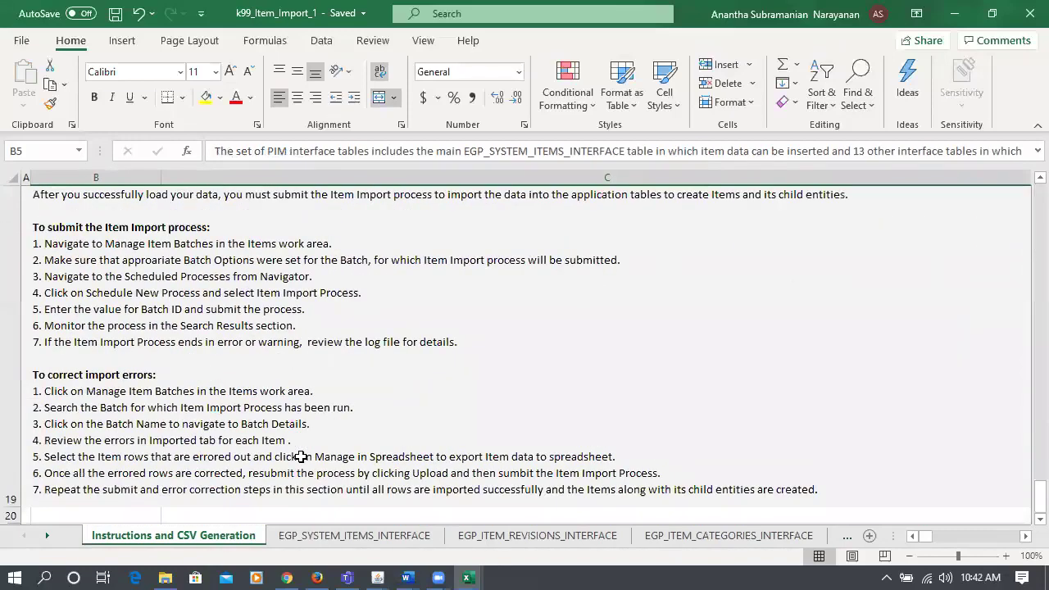
pyautogui.scroll(-2, 301, 456)
pyautogui.scroll(4, 300, 456)
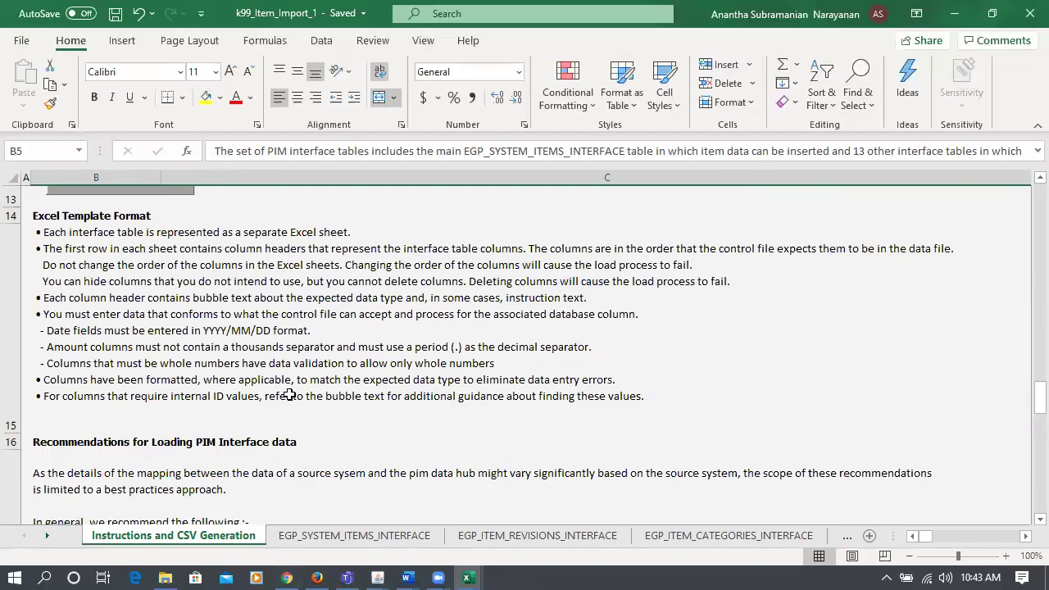
pyautogui.scroll(2, 296, 385)
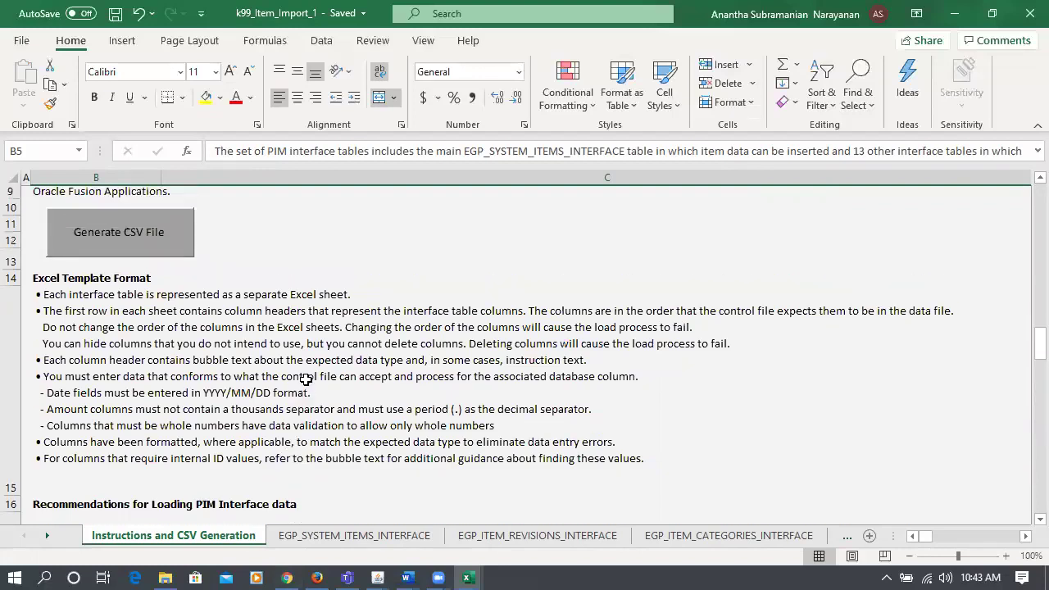
pyautogui.scroll(2, 306, 380)
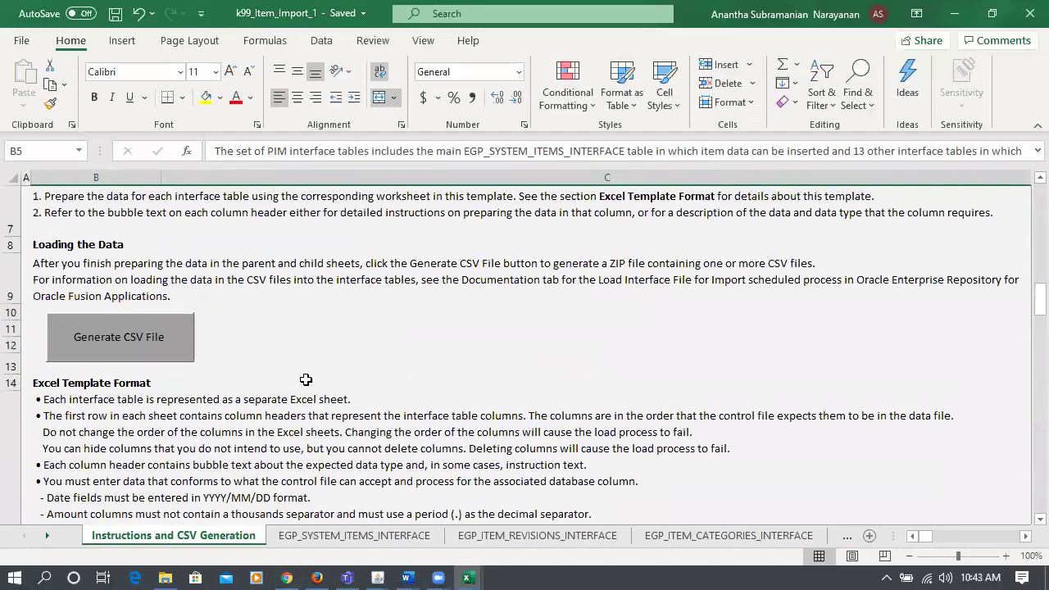
# - Generate the CSV and save the ZIP as 160760 in C:\test\Import
pyautogui.click(108, 338)
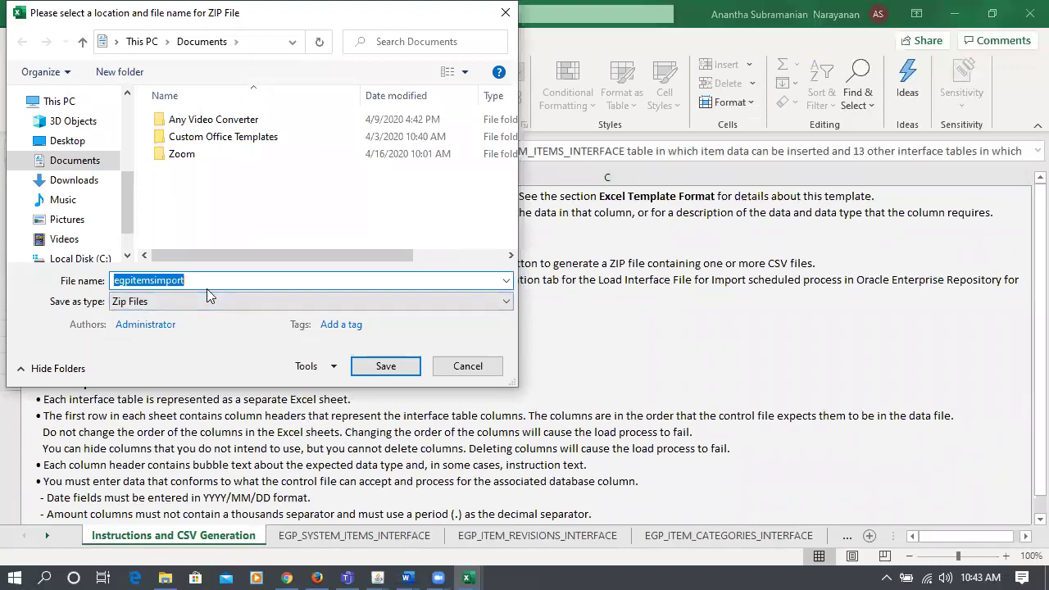
pyautogui.write('160760')
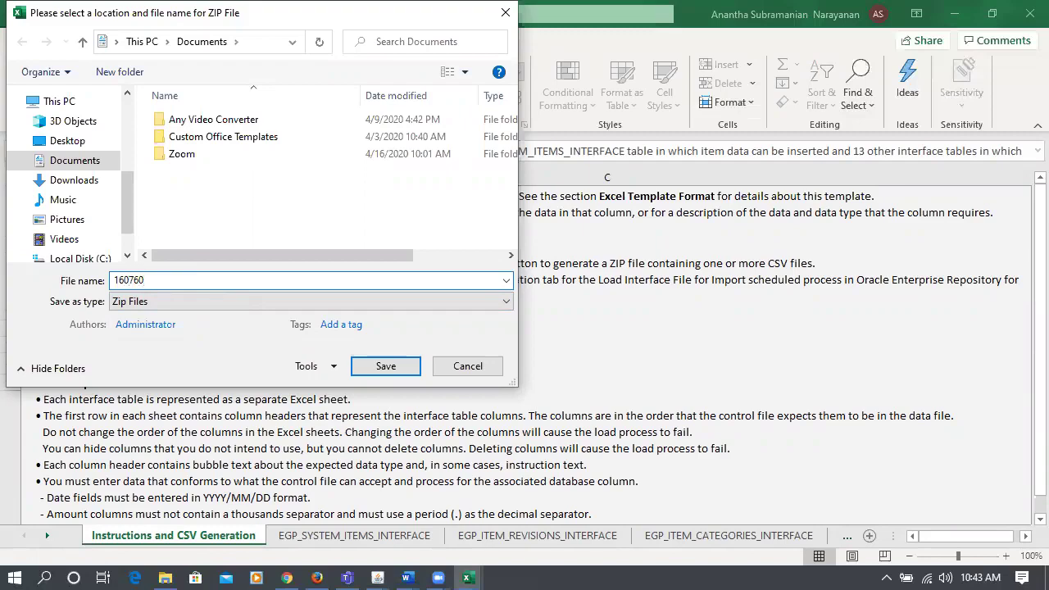
pyautogui.moveTo(130, 216); pyautogui.dragTo(139, 244)
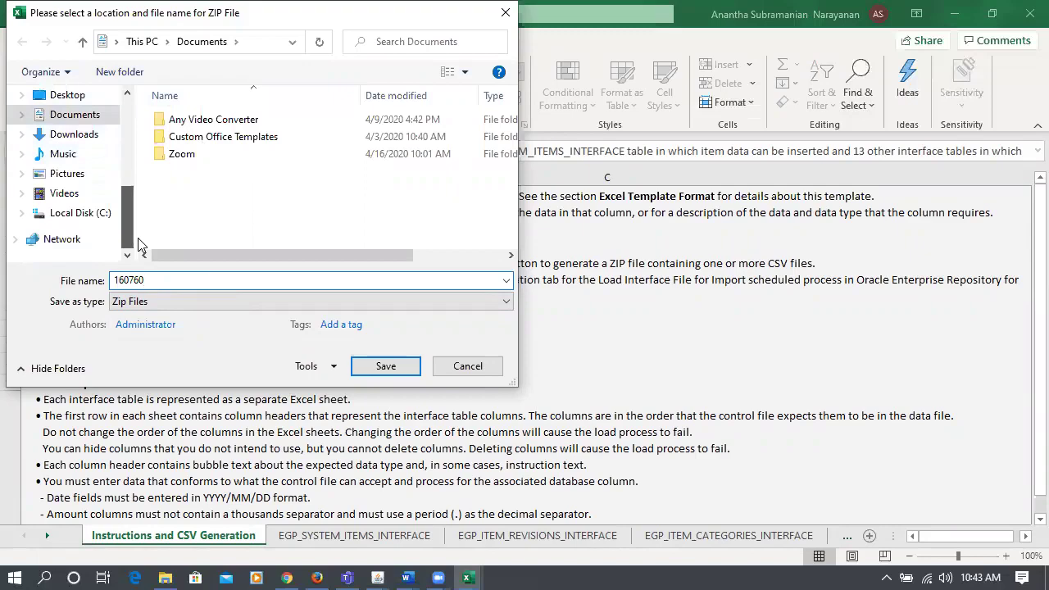
pyautogui.click(79, 212)
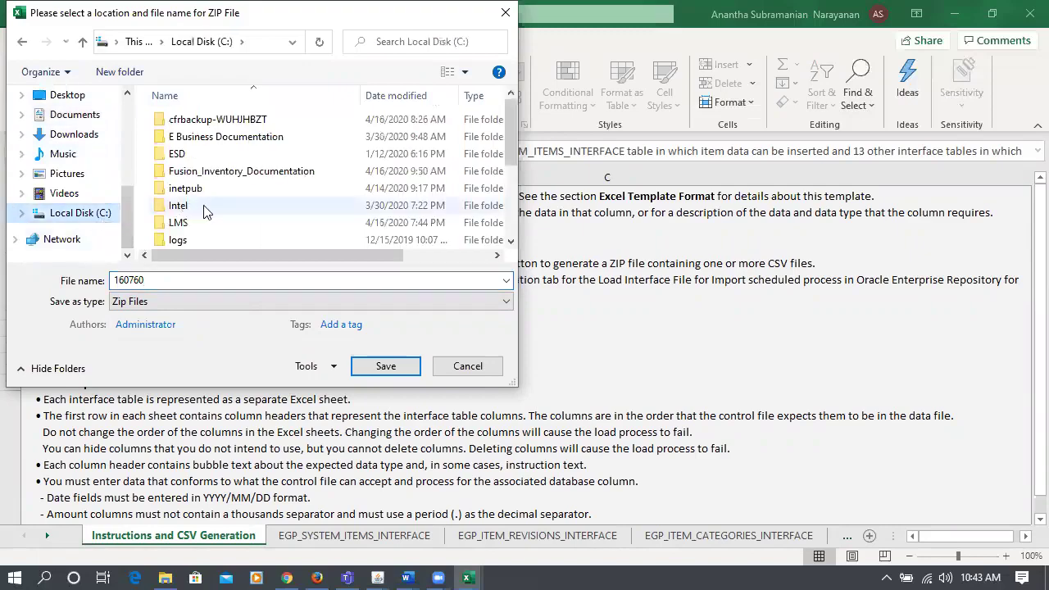
pyautogui.click(218, 222)
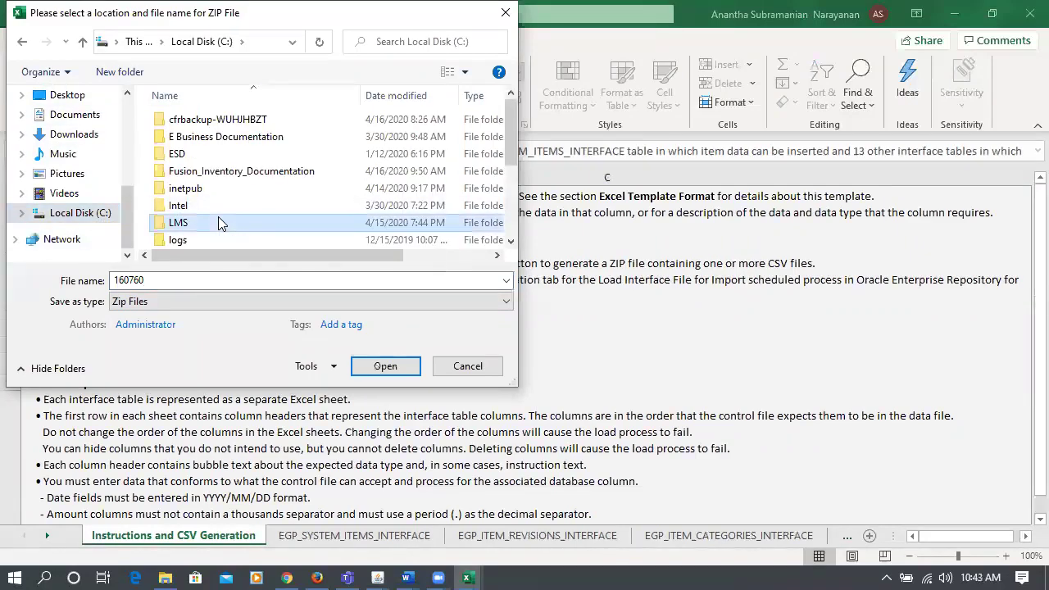
pyautogui.scroll(-3, 218, 222)
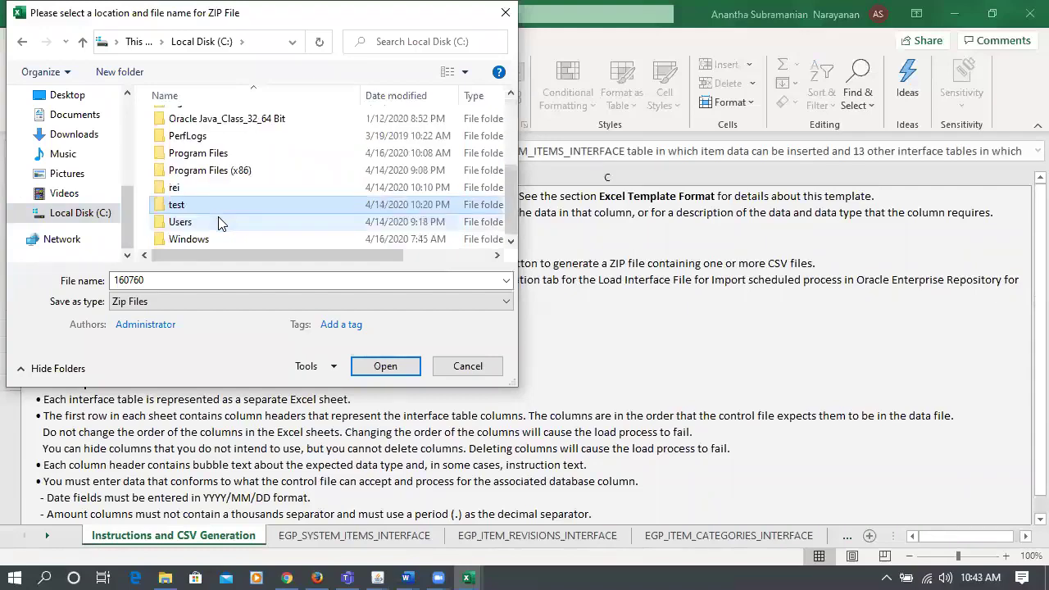
pyautogui.doubleClick(212, 205)
pyautogui.click(188, 121)
pyautogui.doubleClick(187, 121)
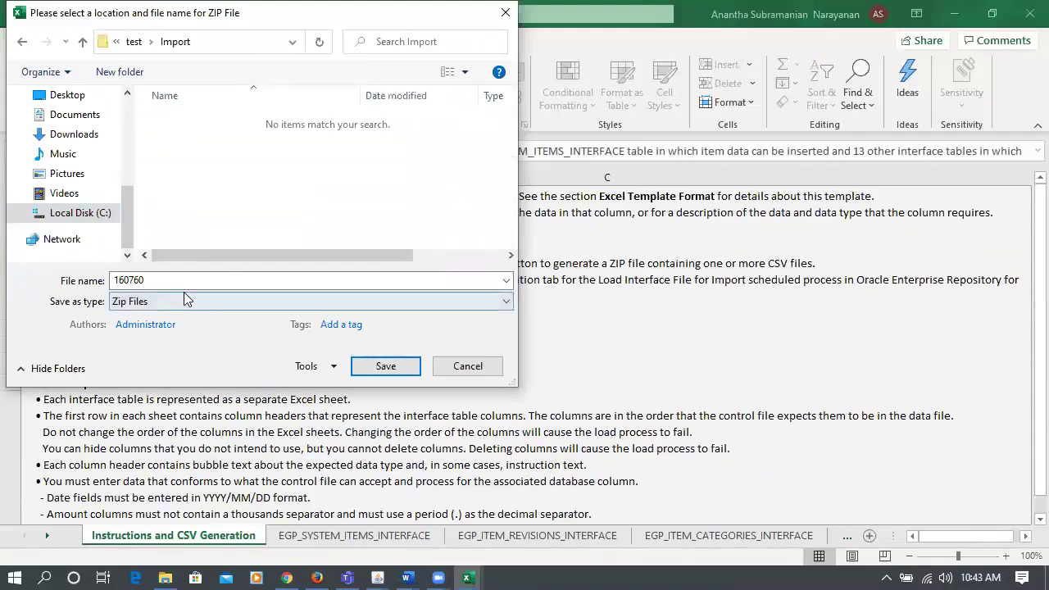
pyautogui.click(398, 367)
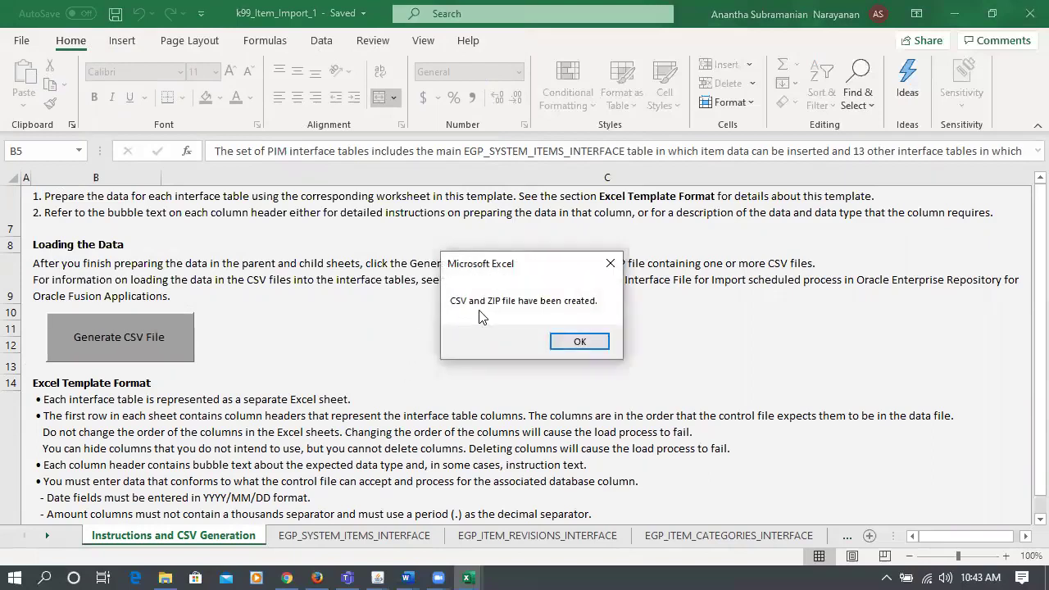
# - Acknowledge the CSV/ZIP creation message and bring up the Import folder in File Explorer
pyautogui.click(579, 342)
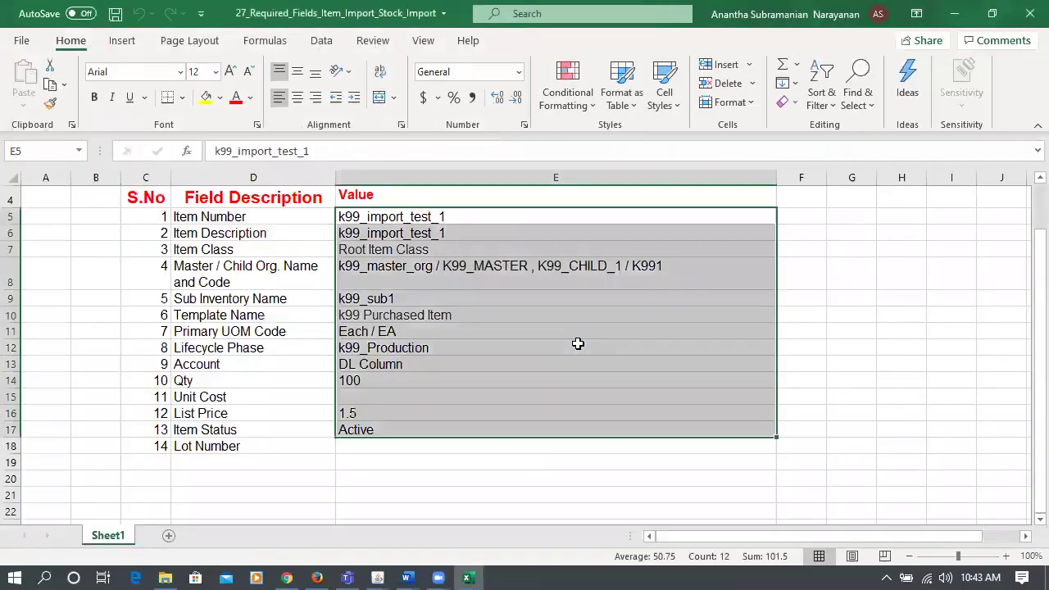
pyautogui.click(572, 361)
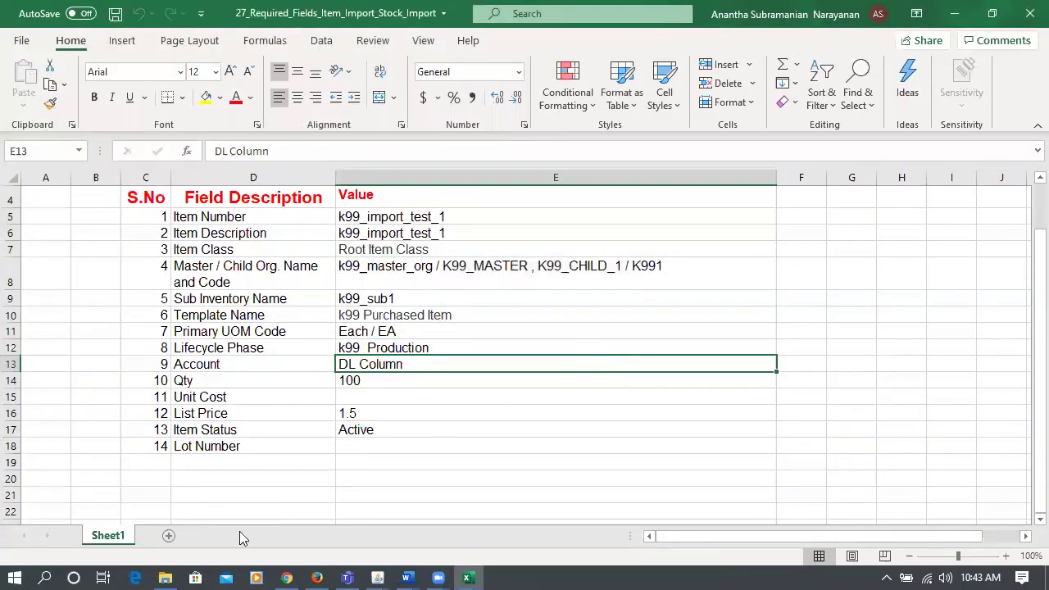
pyautogui.click(165, 577)
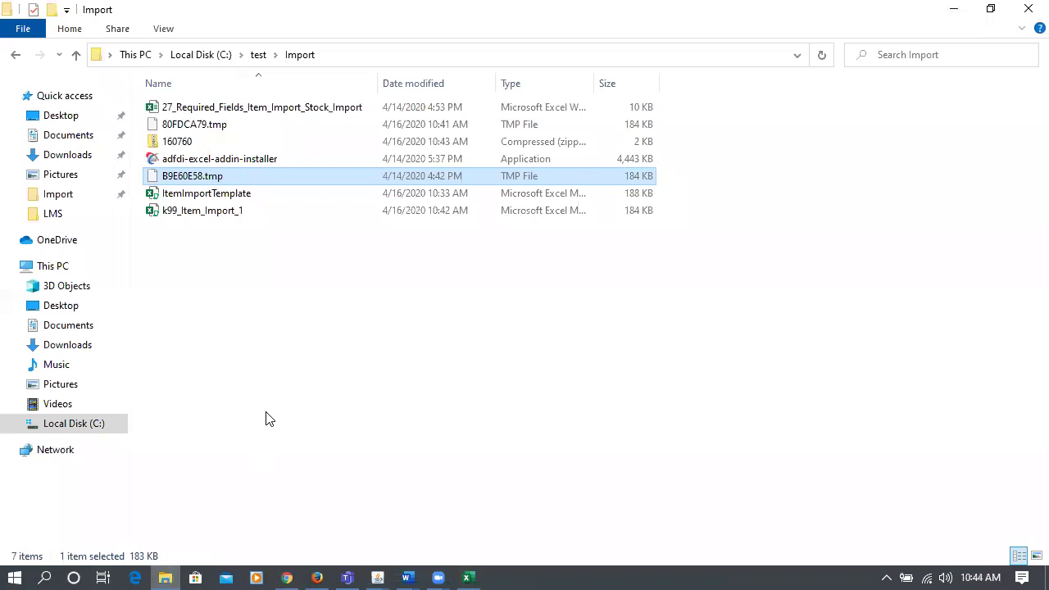
# - Select the new 160760 zip in the Import folder, then bring Chrome to the front
pyautogui.click(206, 142)
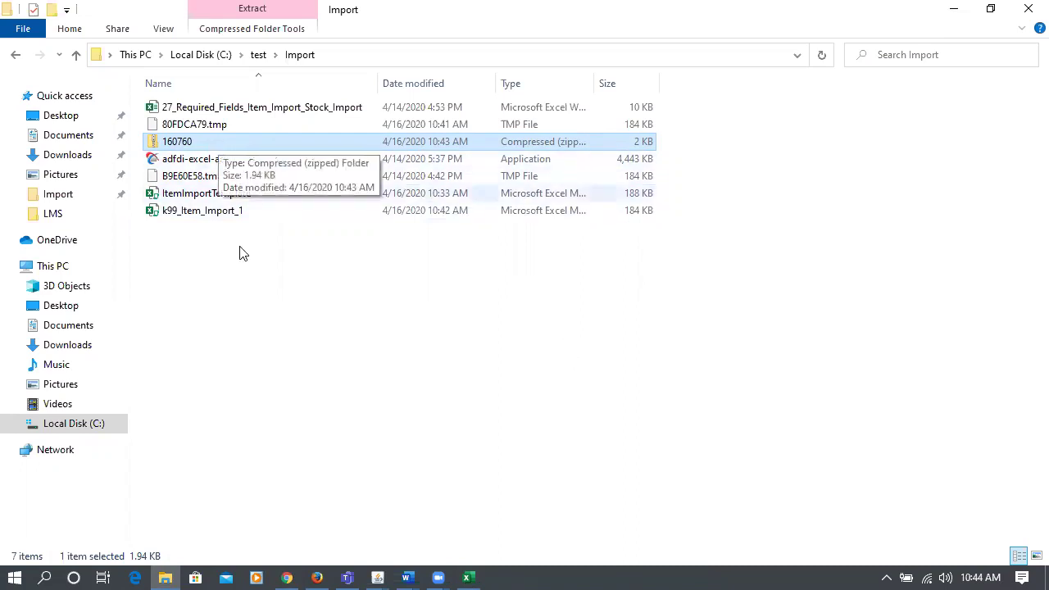
pyautogui.click(288, 577)
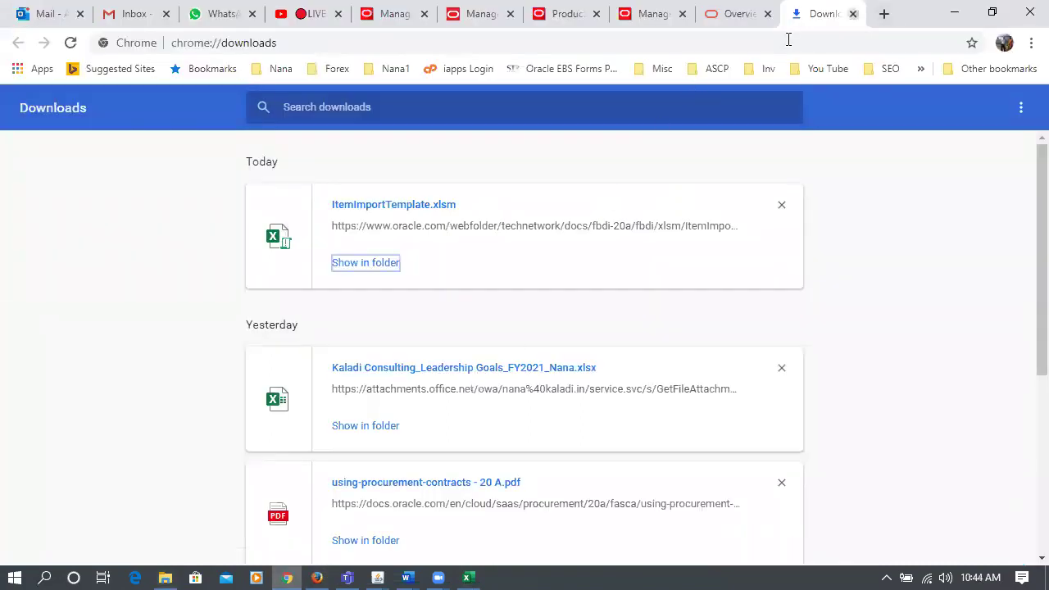
# - Close the Downloads tab, finish Manage Item Quantities with Done, and return to Fusion home
pyautogui.hotkey('ctrl', 'w')
pyautogui.hotkey('ctrl', 'shift', 'Tab')
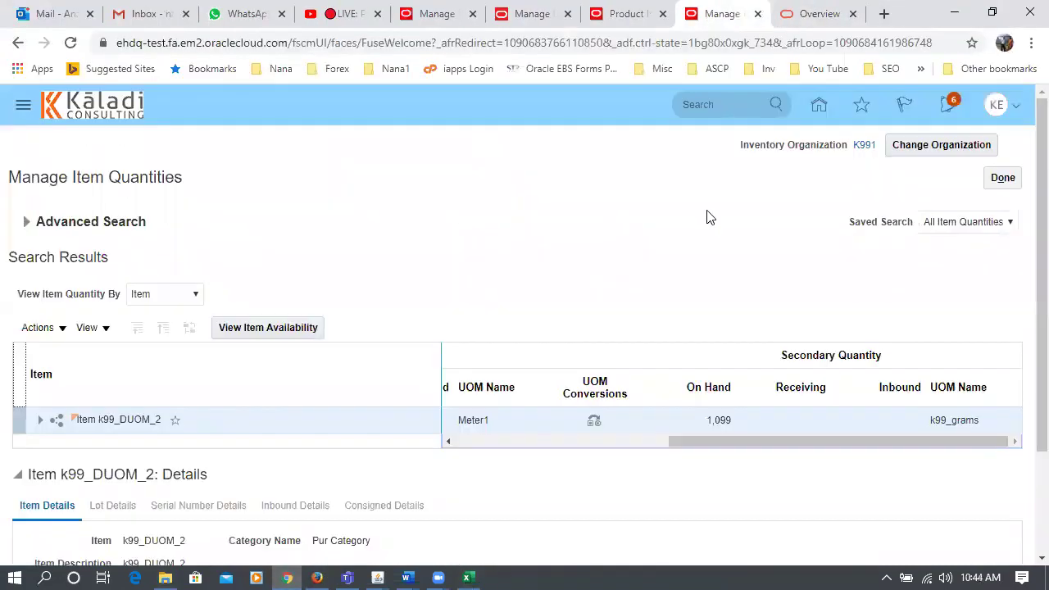
pyautogui.click(998, 178)
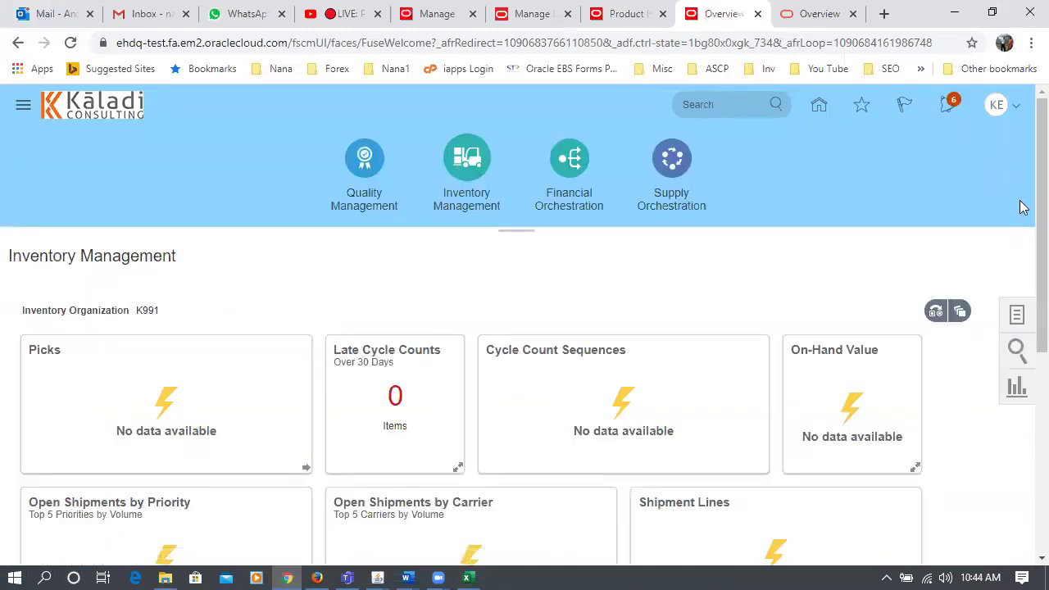
pyautogui.click(820, 106)
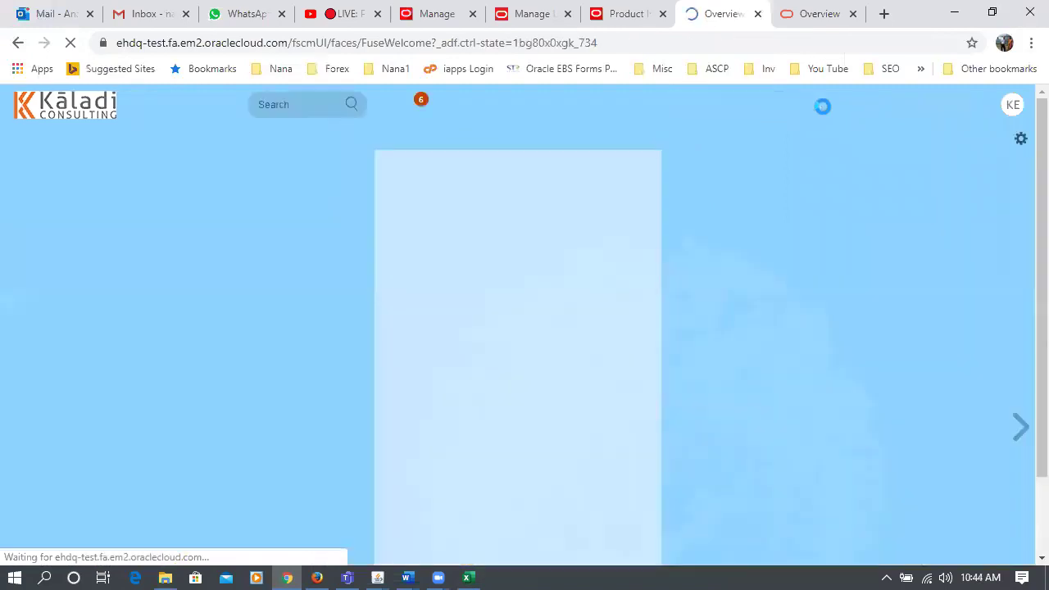
# - Go to the File Import and Export work area from the Tools group
pyautogui.click(914, 354)
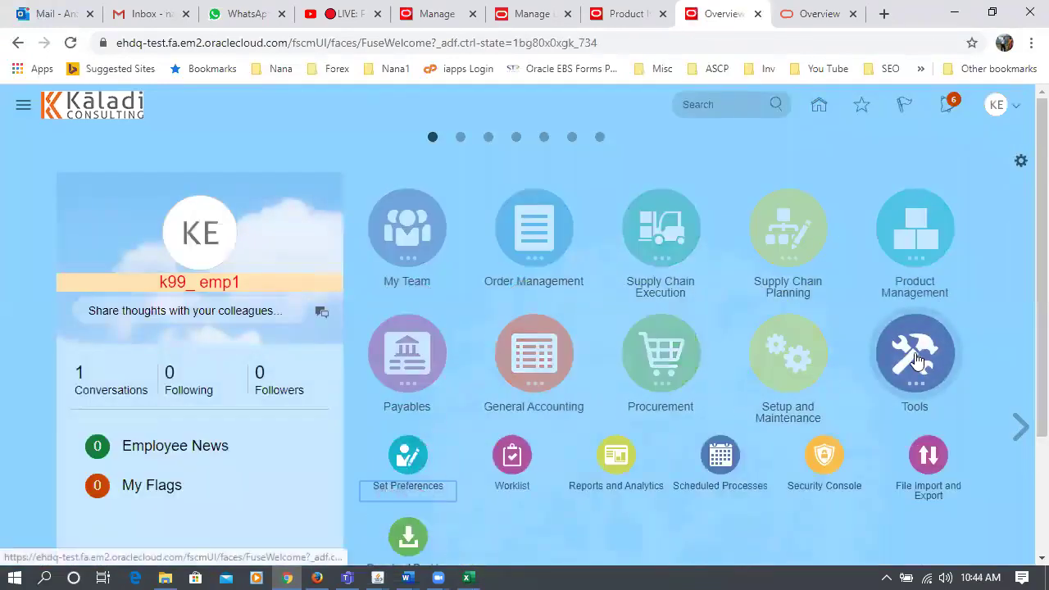
pyautogui.scroll(-1, 915, 361)
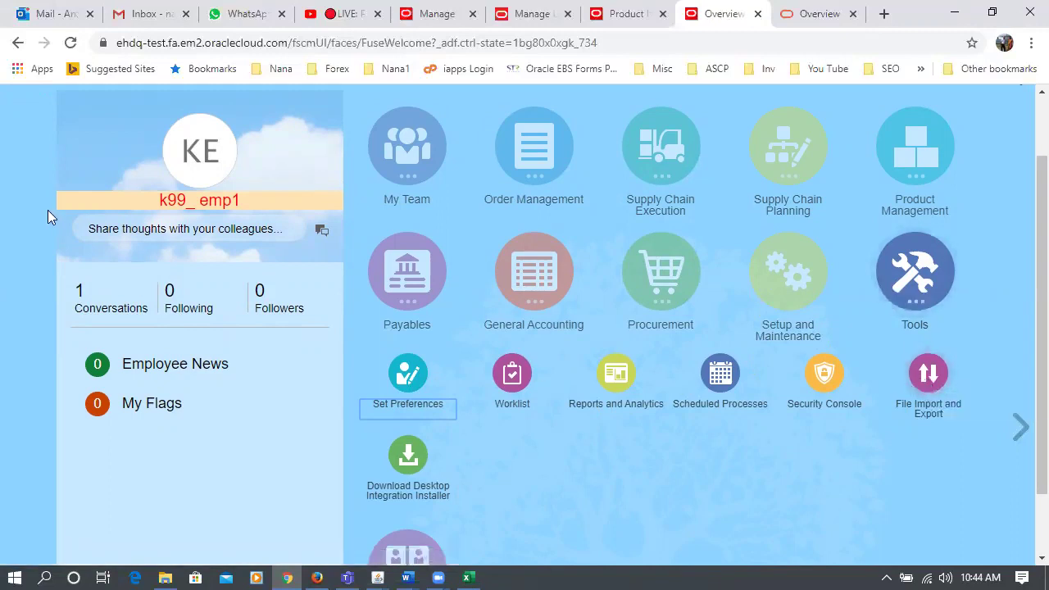
pyautogui.scroll(2, 47, 210)
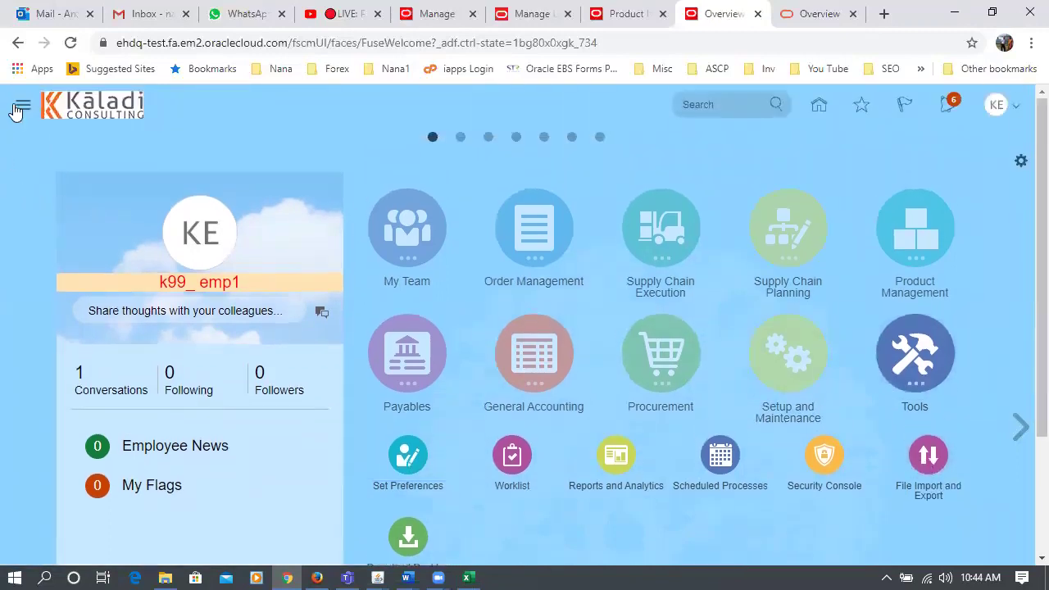
pyautogui.click(17, 108)
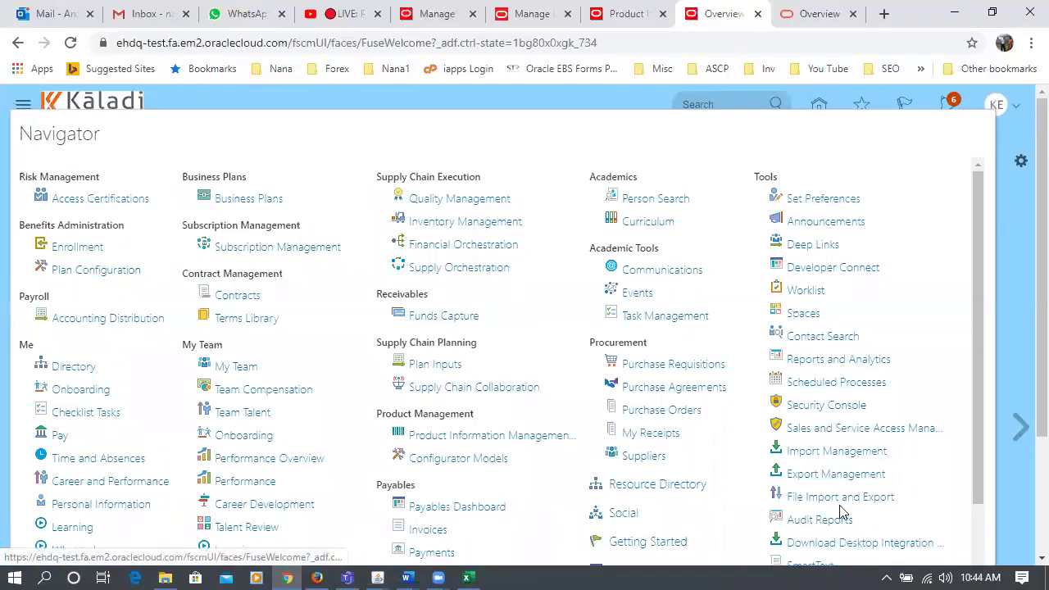
pyautogui.click(1012, 344)
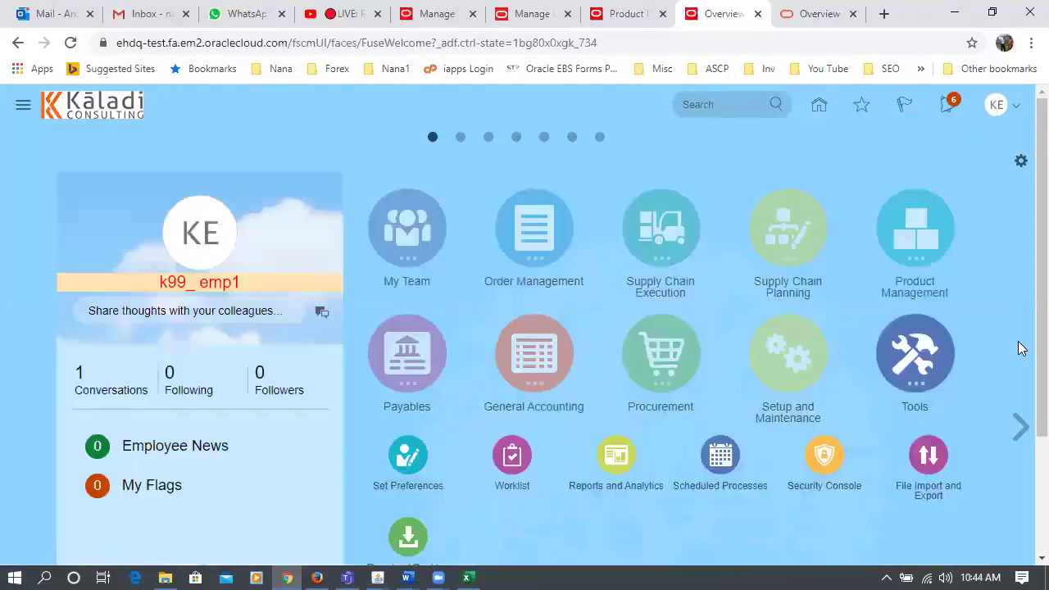
pyautogui.click(931, 455)
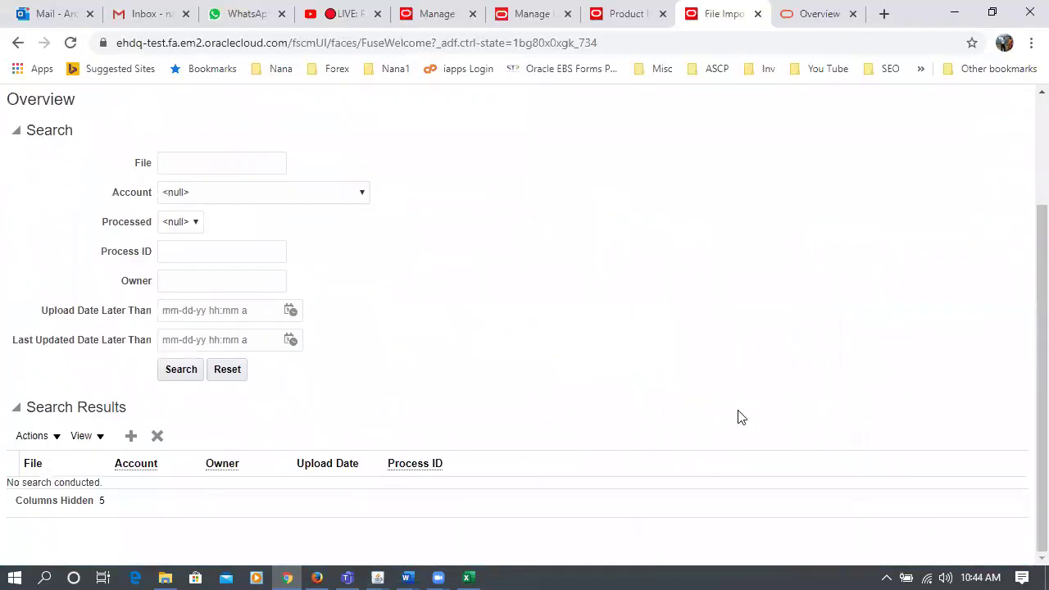
# - Start a new upload and choose 160760.zip from C:\test\Import
pyautogui.click(131, 438)
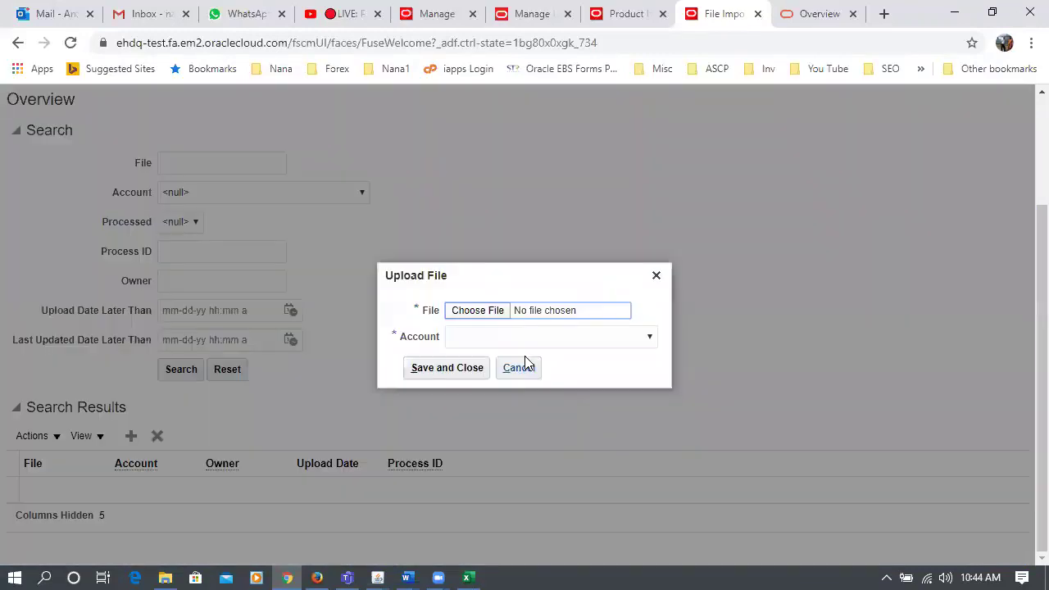
pyautogui.click(504, 311)
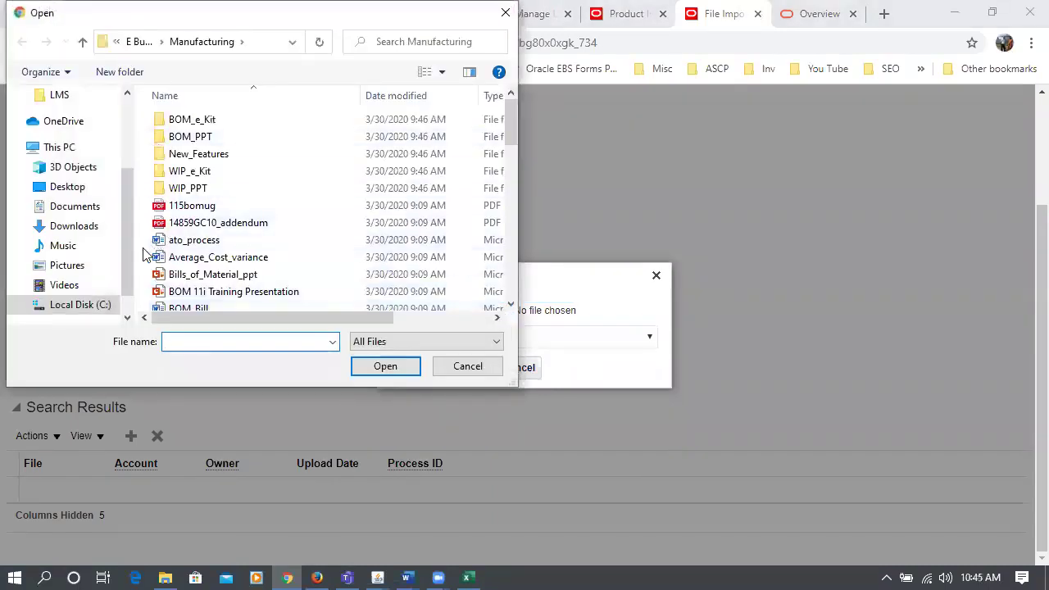
pyautogui.click(205, 172)
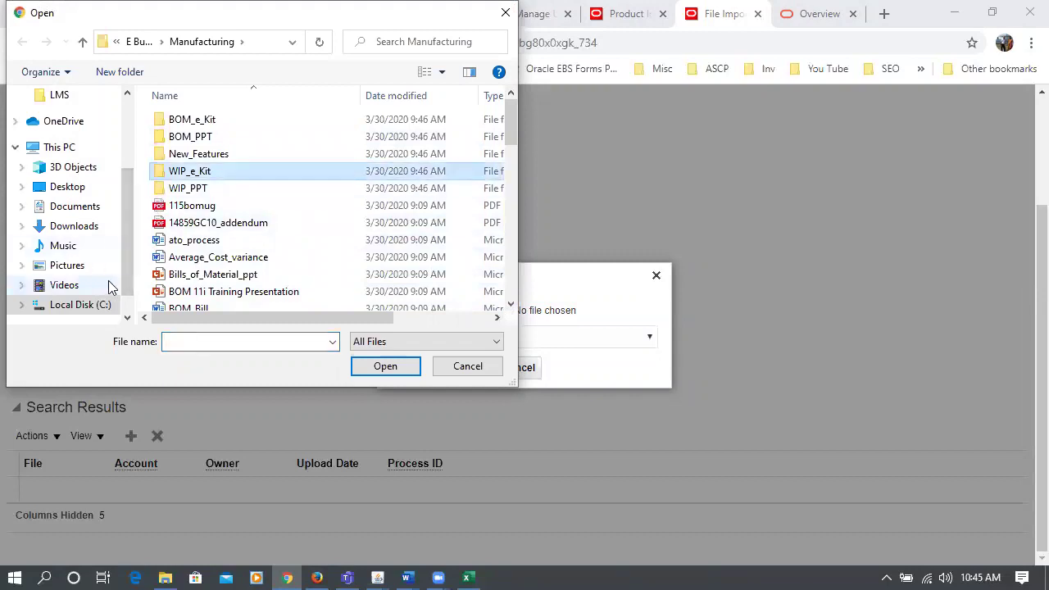
pyautogui.click(89, 306)
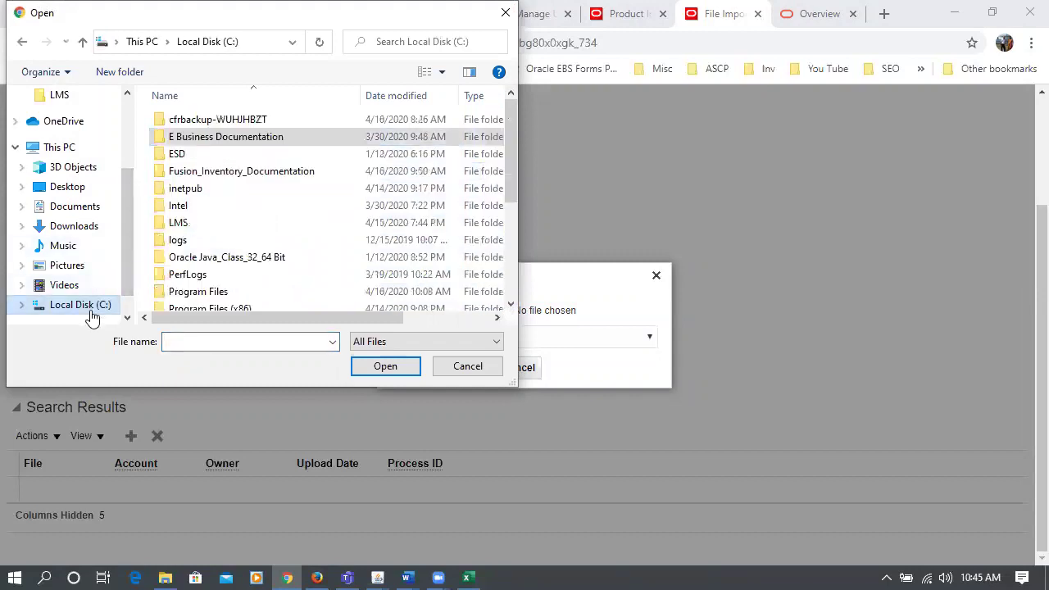
pyautogui.click(198, 248)
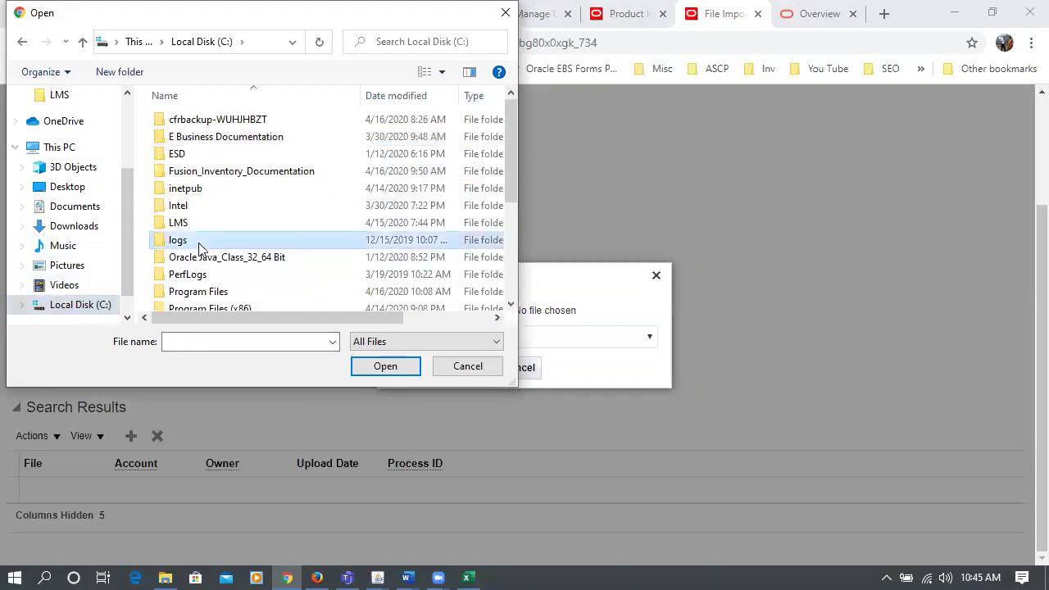
pyautogui.scroll(-3, 199, 248)
pyautogui.doubleClick(199, 169)
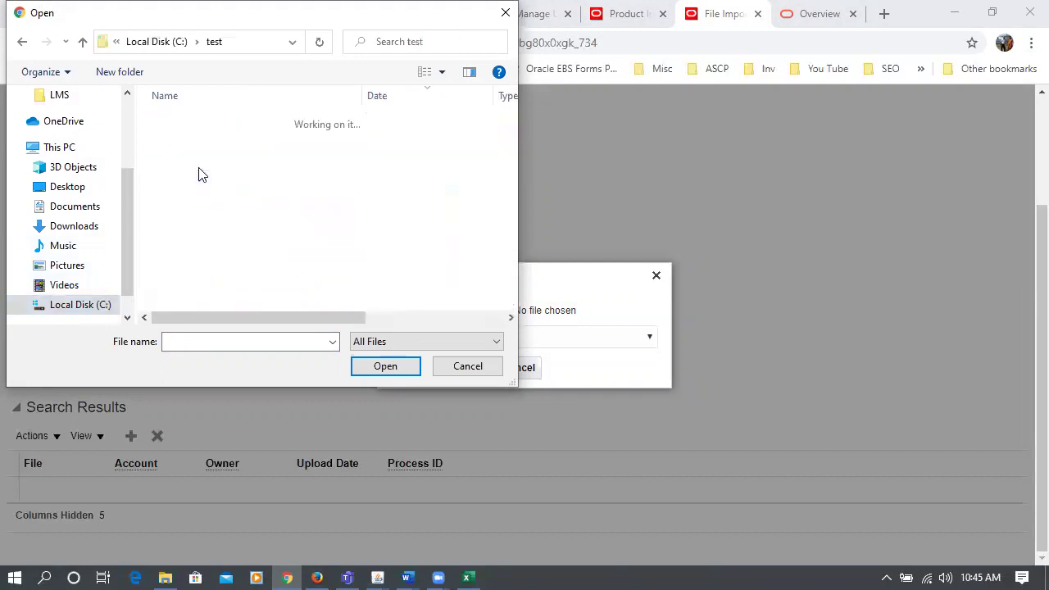
pyautogui.doubleClick(202, 122)
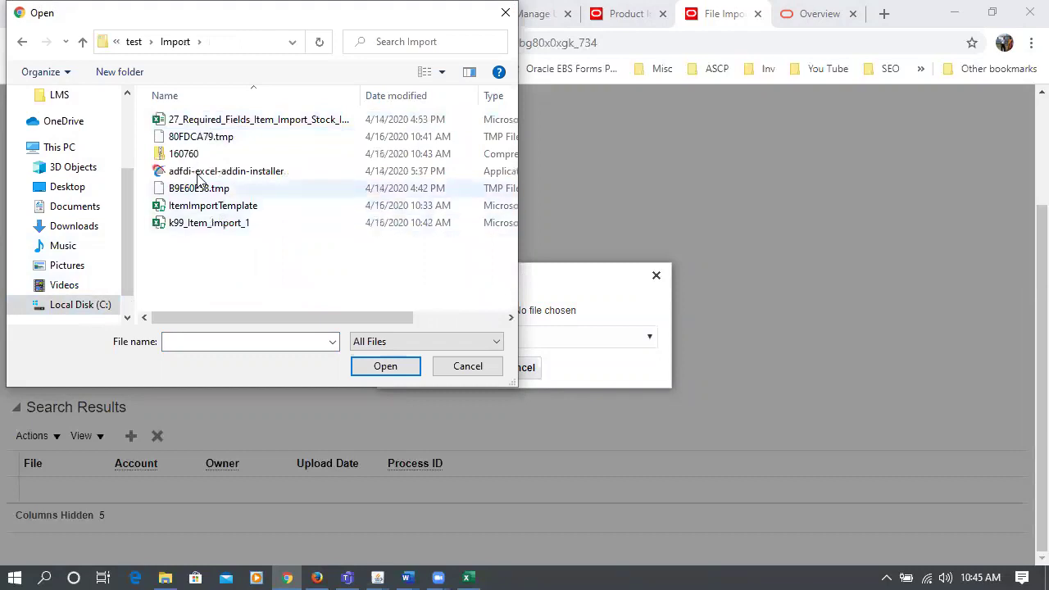
pyautogui.click(195, 154)
pyautogui.click(365, 367)
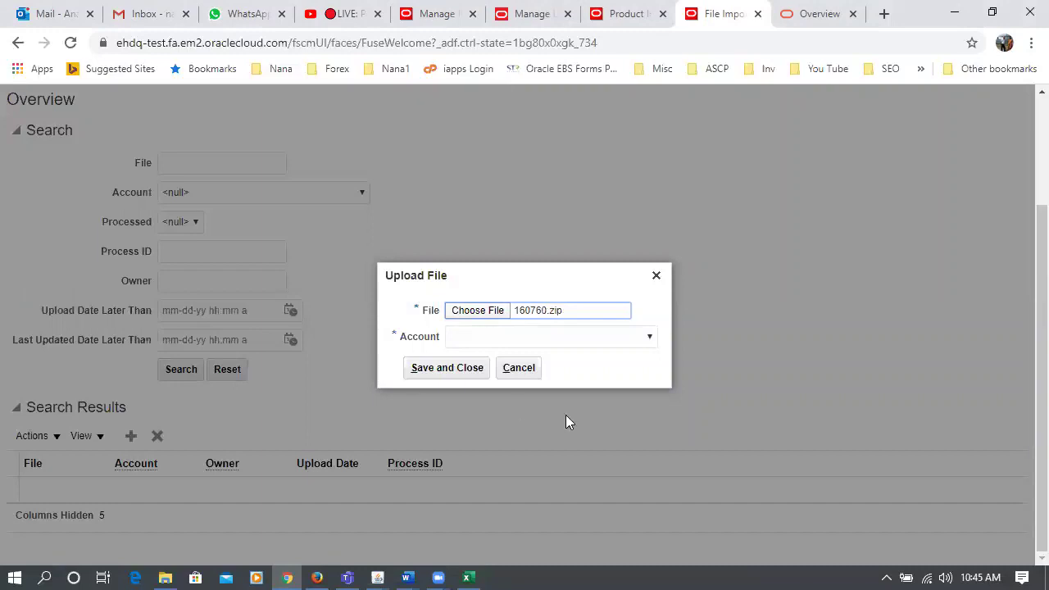
# - Set the upload account to scm/item/import and Save and Close the upload
pyautogui.click(616, 342)
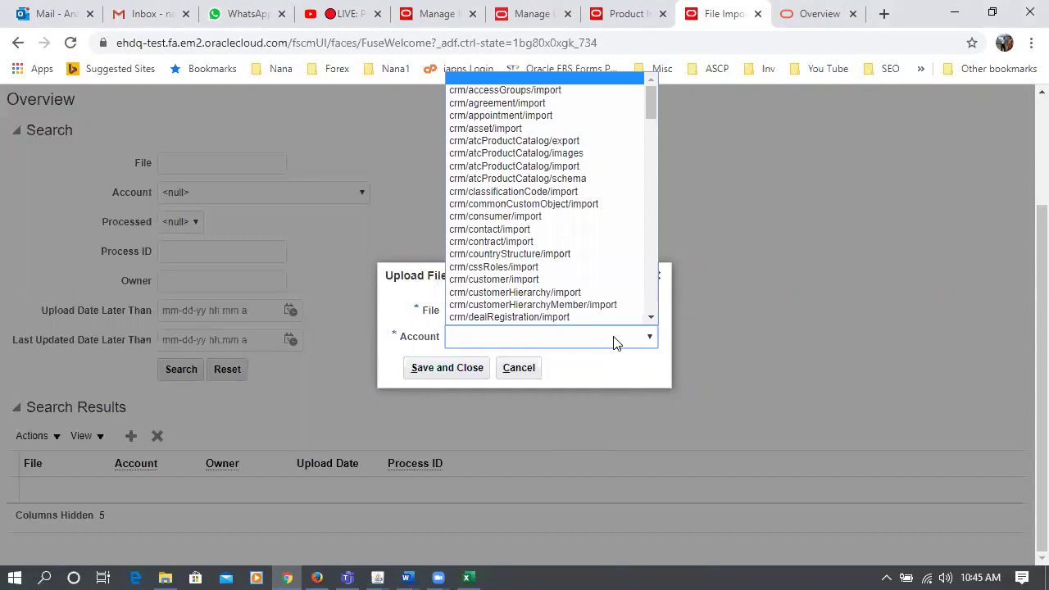
pyautogui.press('s')
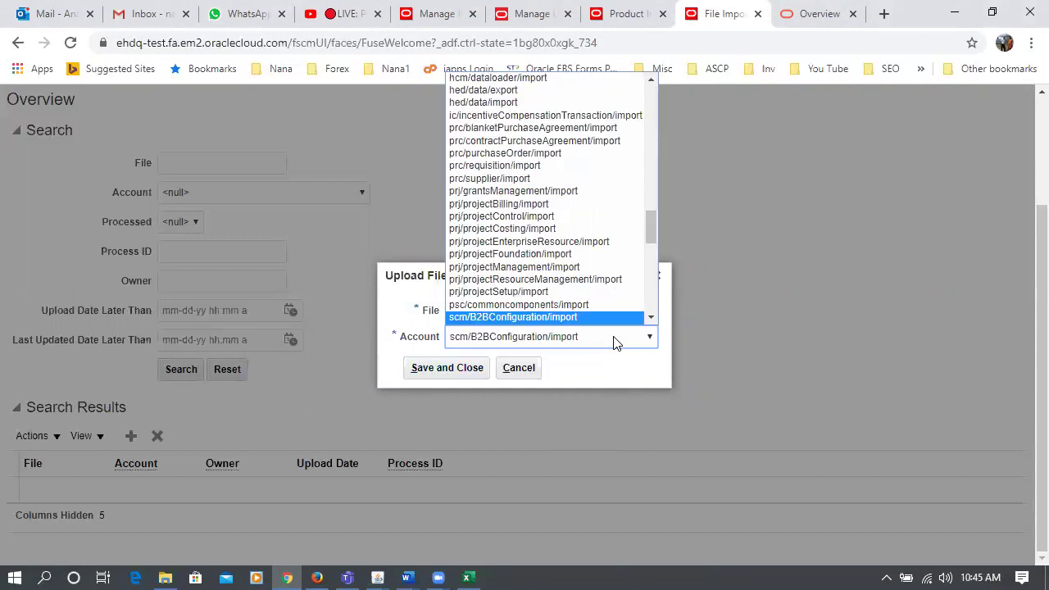
pyautogui.press('Down')
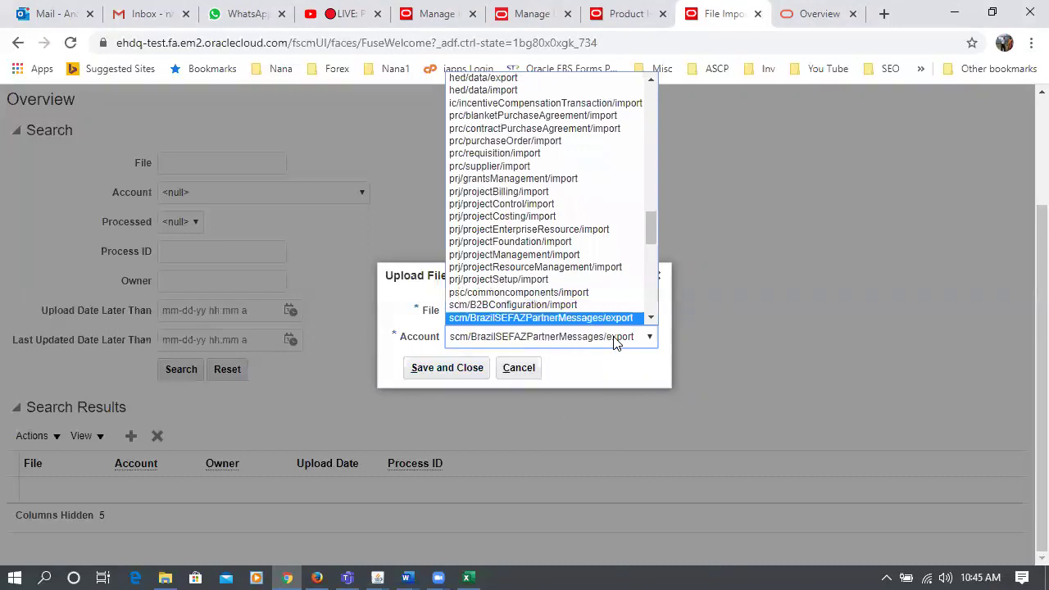
pyautogui.press('Down')
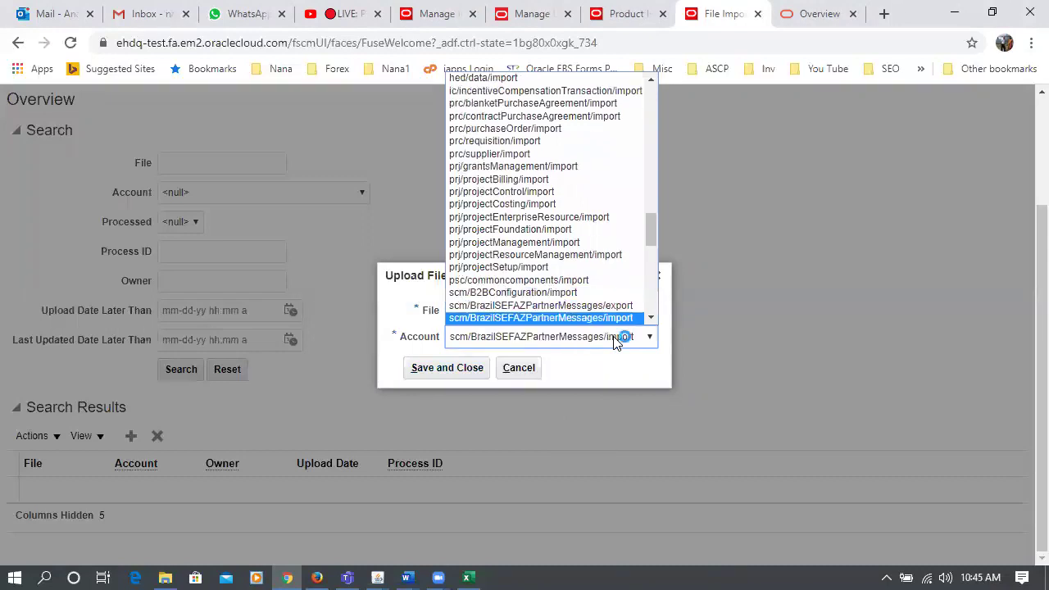
pyautogui.press('Down')
pyautogui.press('Down')
pyautogui.press('Down')
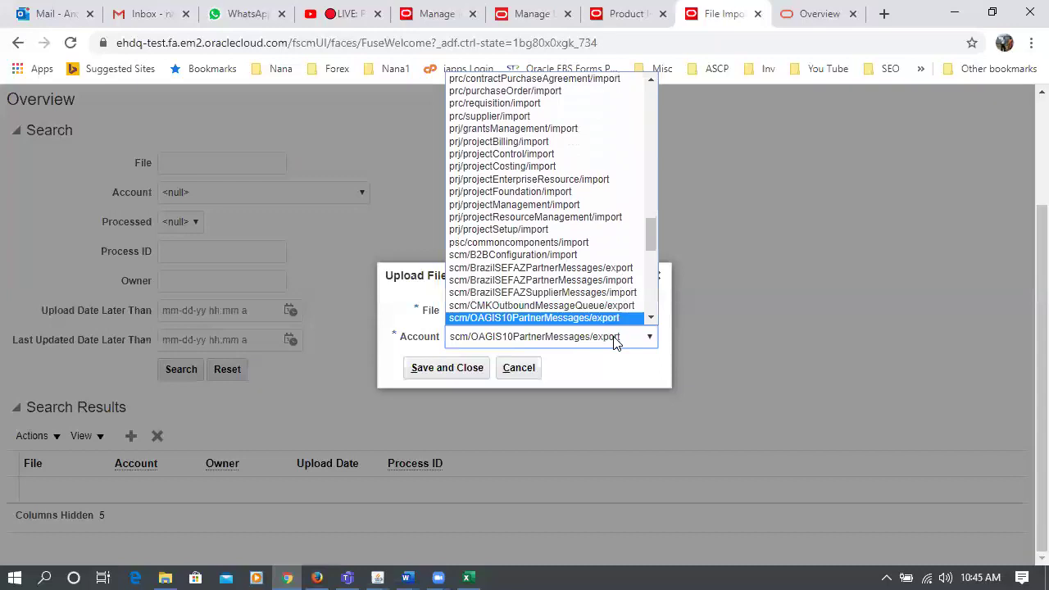
pyautogui.press('Down')
pyautogui.press('Down')
pyautogui.press('Down')
pyautogui.press('Down')
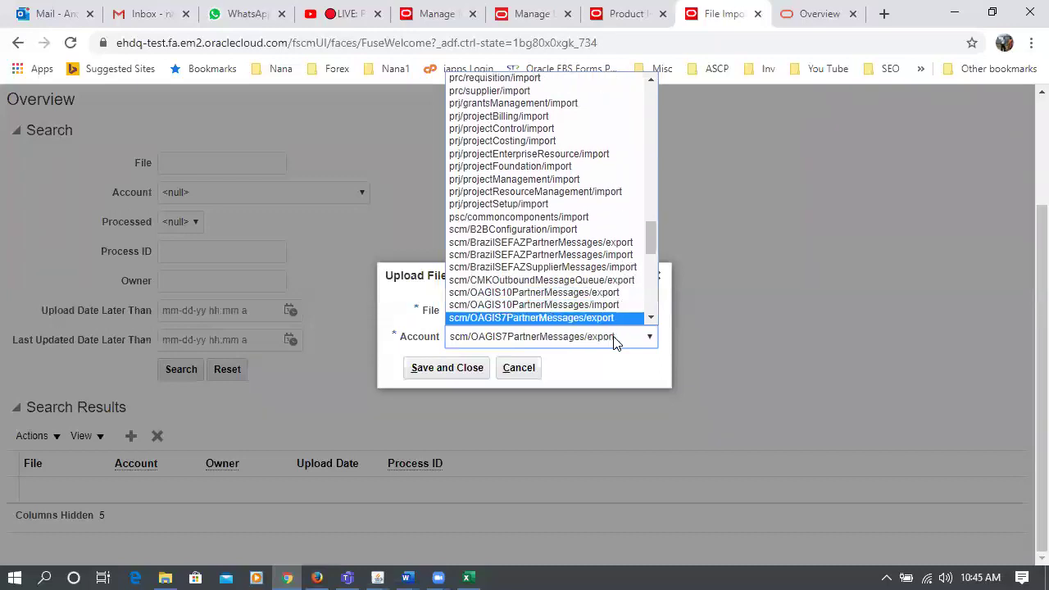
pyautogui.press('Down')
pyautogui.press('Down')
pyautogui.press('Down')
pyautogui.press('Down')
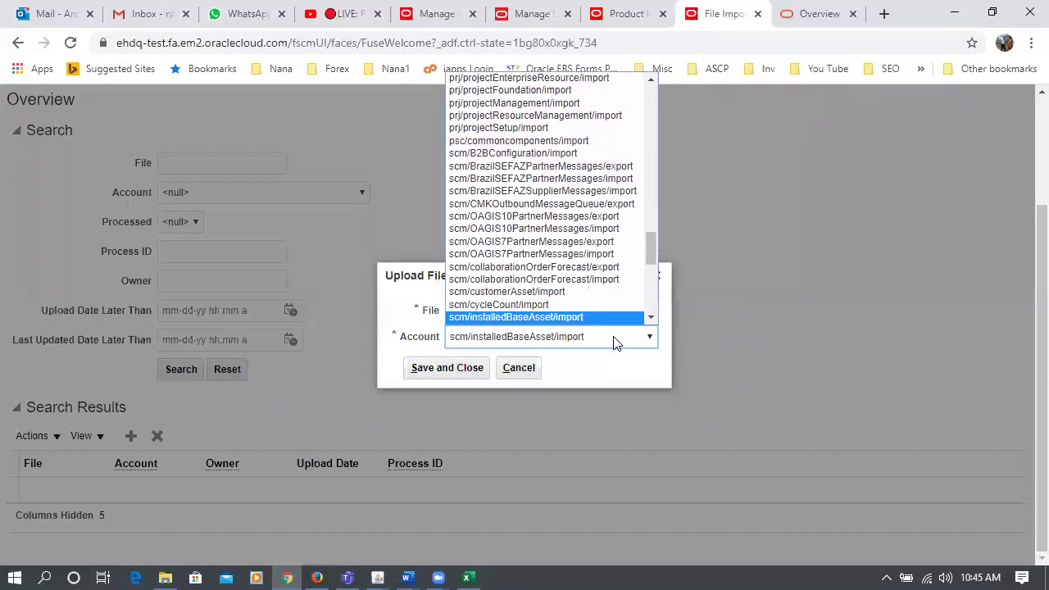
pyautogui.press('Down')
pyautogui.press('Down')
pyautogui.press('Down')
pyautogui.press('Down')
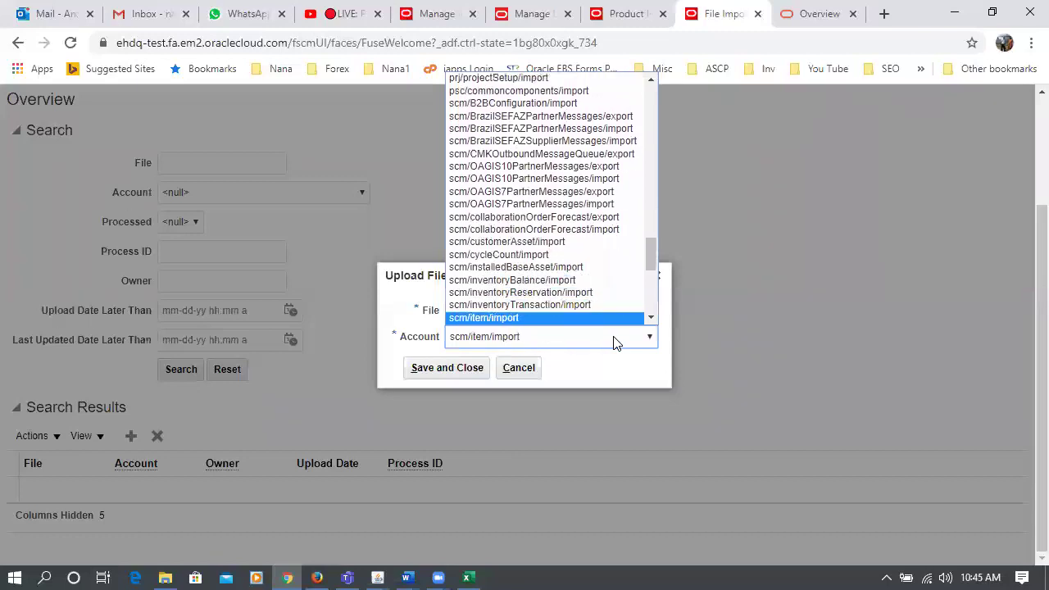
pyautogui.scroll(-3, 557, 327)
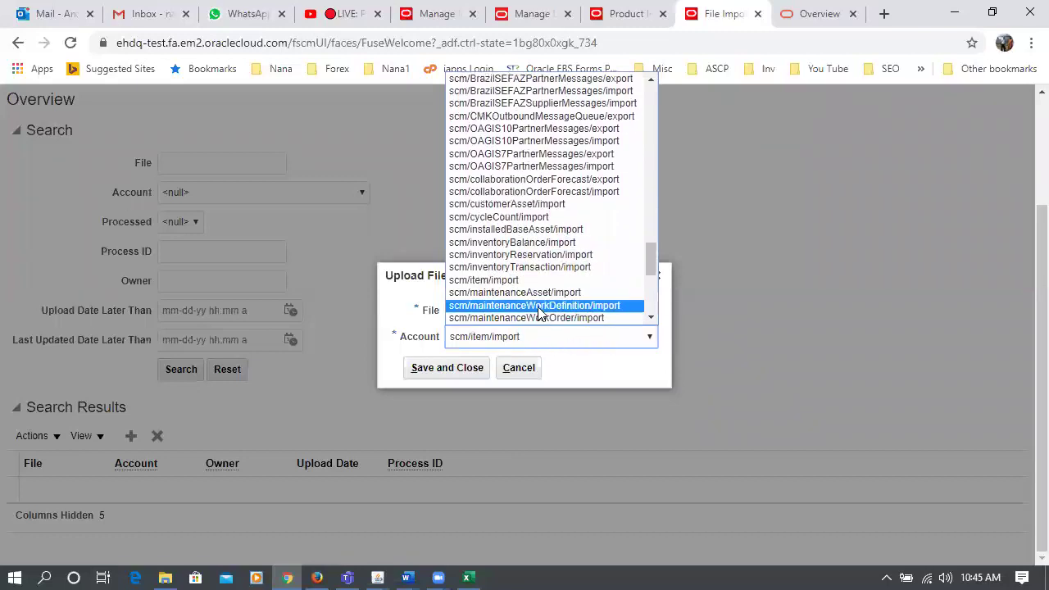
pyautogui.click(529, 283)
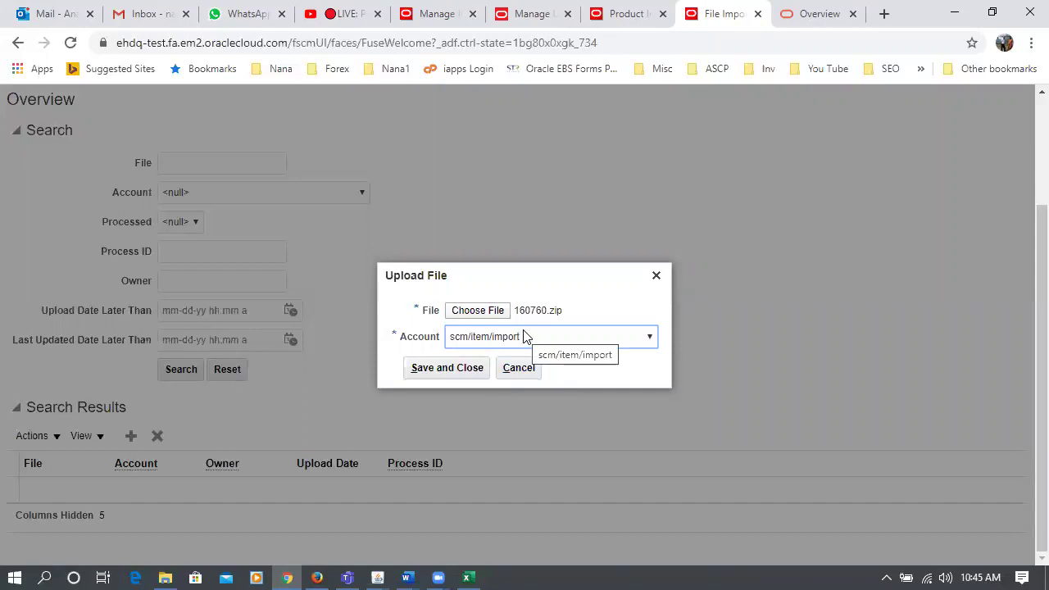
pyautogui.click(437, 373)
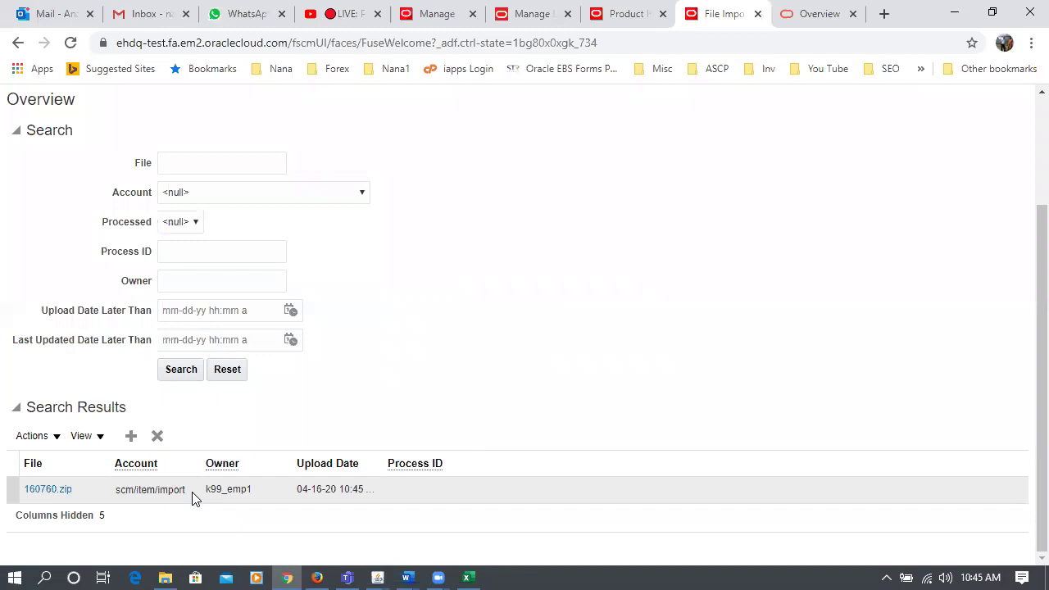
# - Duplicate the File Import and Export tab and reload the copy
pyautogui.rightClick(728, 16)
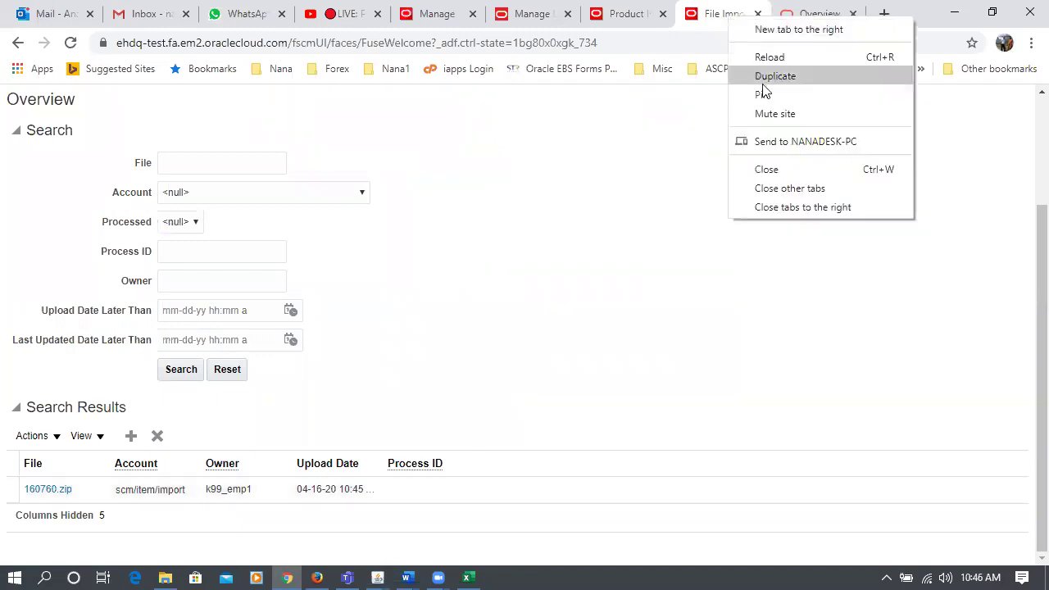
pyautogui.click(762, 76)
pyautogui.click(272, 45)
pyautogui.press('Return')
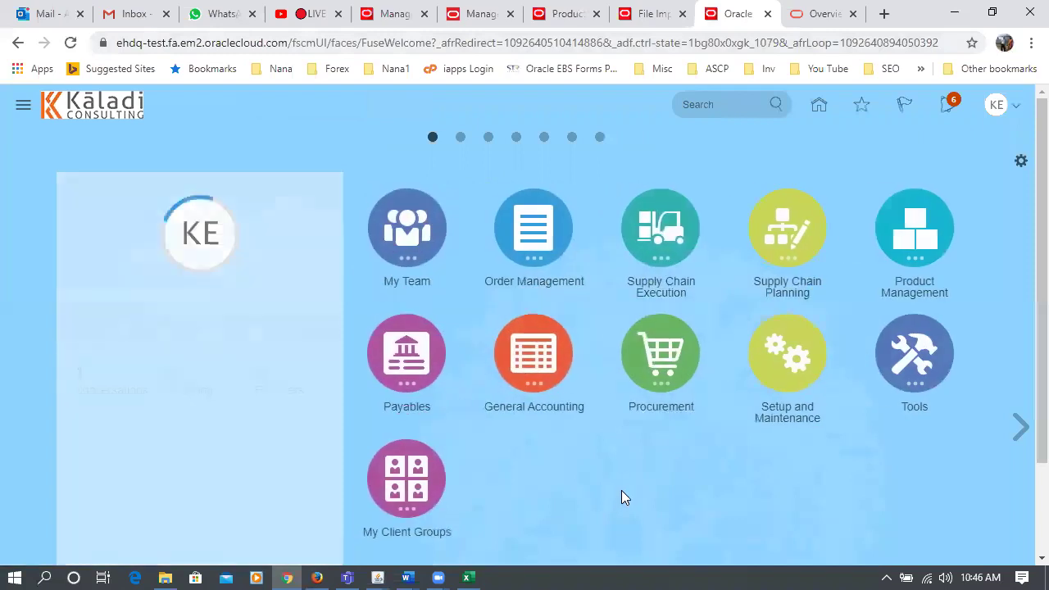
# - Open Tools > Scheduled Processes and start scheduling a new process
pyautogui.click(904, 379)
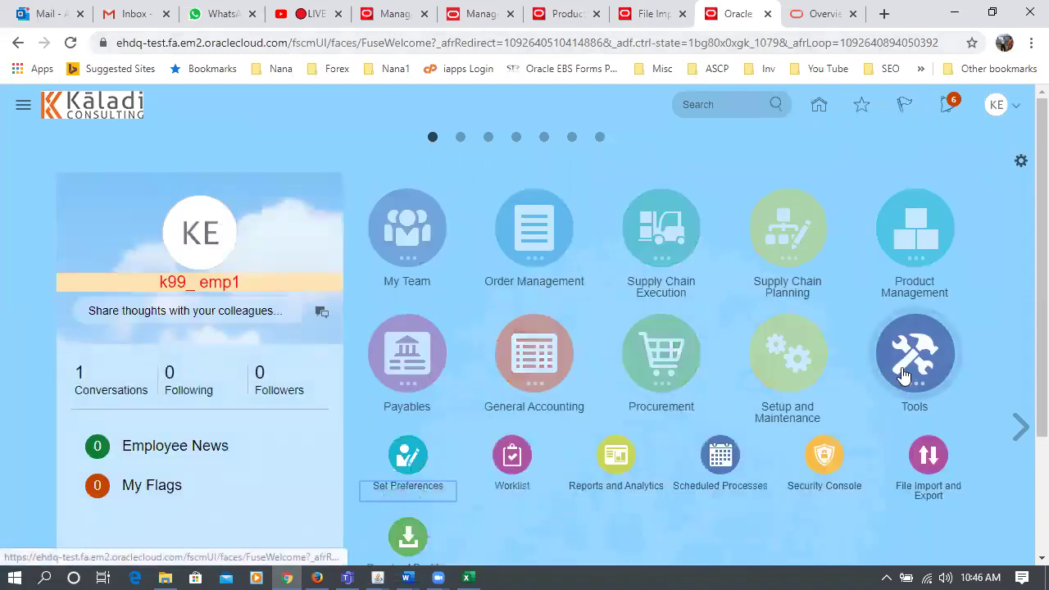
pyautogui.click(722, 455)
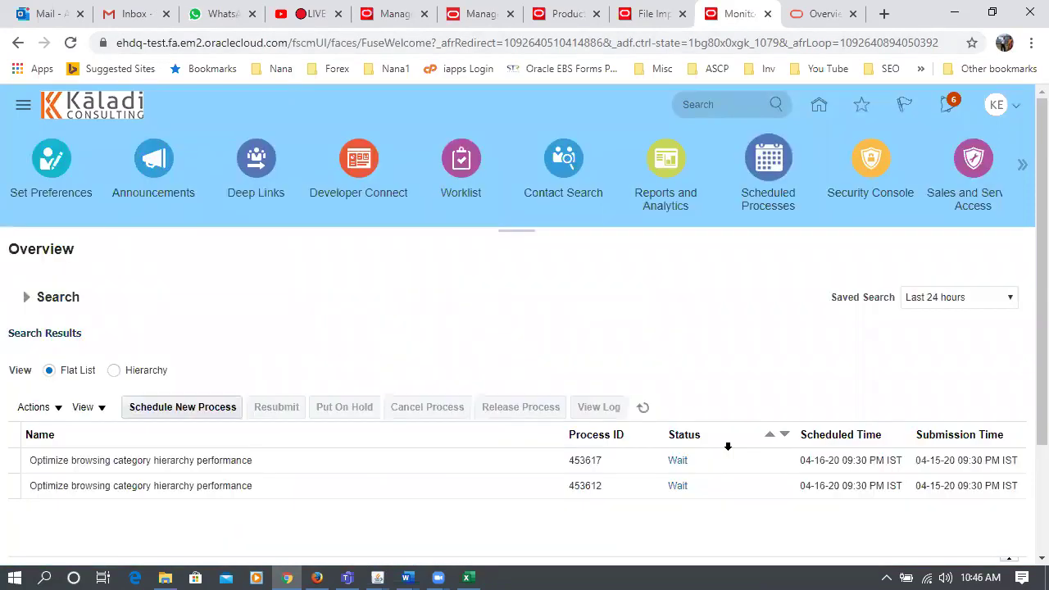
pyautogui.click(211, 408)
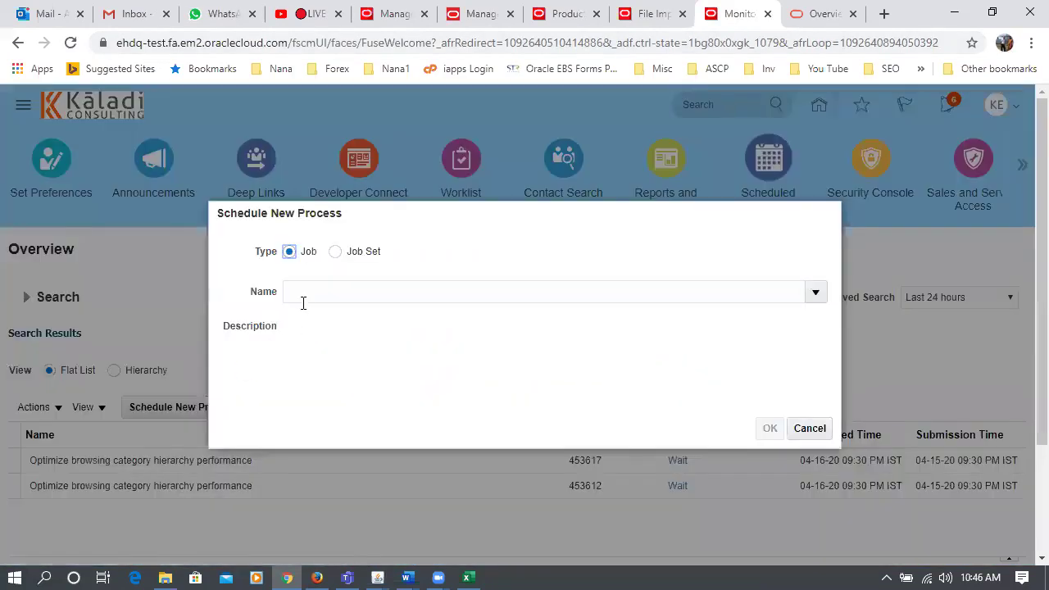
# - Search jobs named load%int% and choose Load Interface File for Import as the process
pyautogui.click(308, 291)
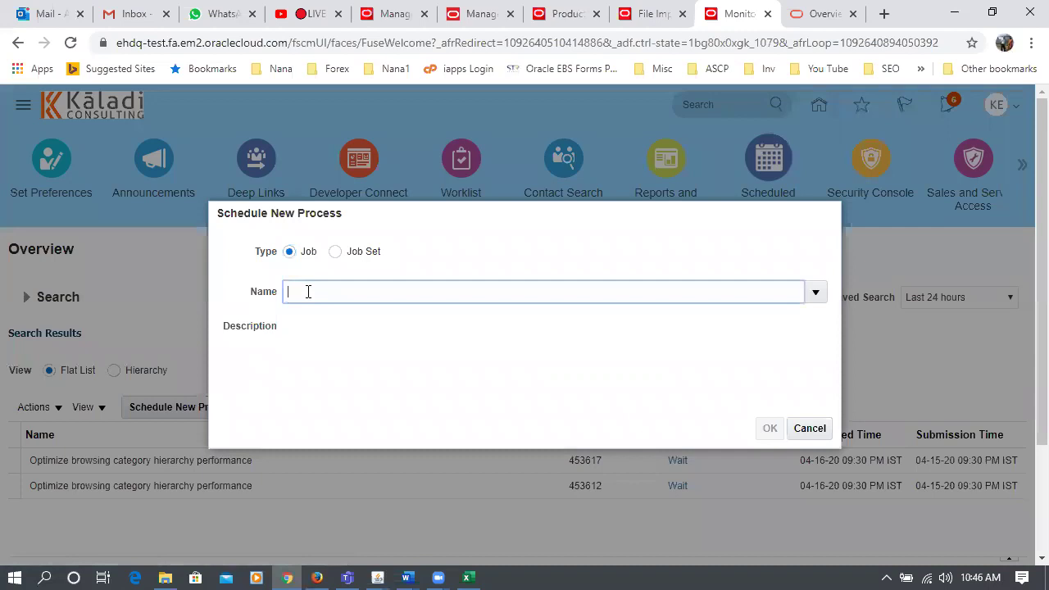
pyautogui.write('load%int%')
pyautogui.press('Tab')
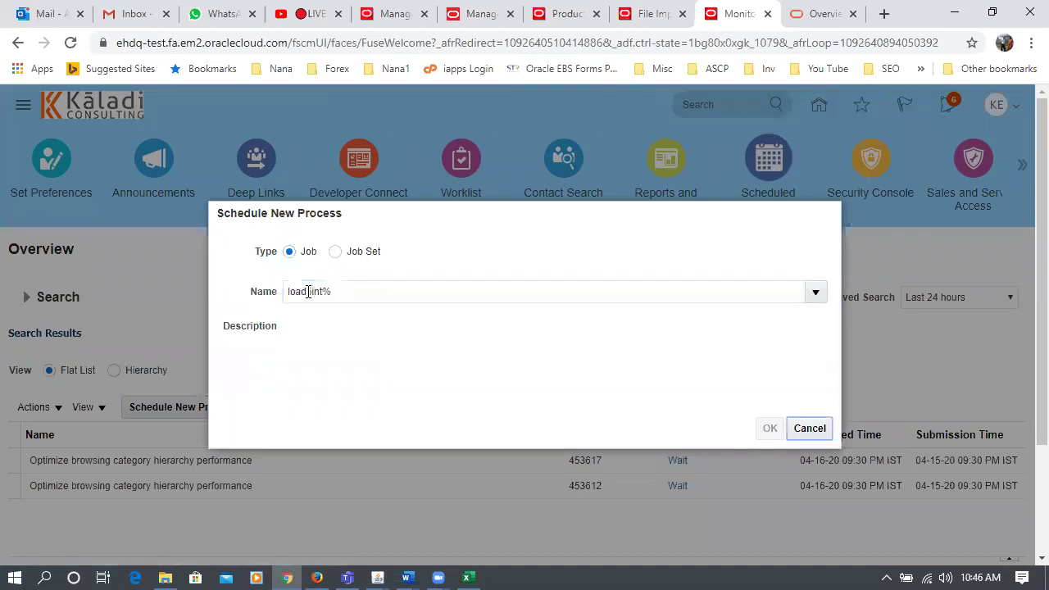
pyautogui.click(290, 293)
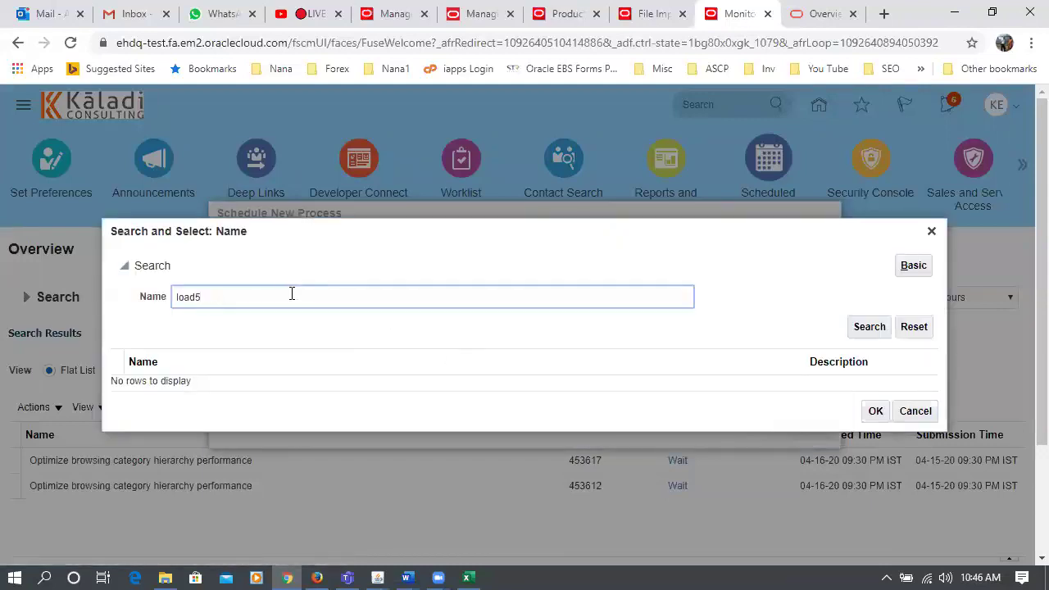
pyautogui.write('load%int%')
pyautogui.press('Tab')
pyautogui.click(860, 331)
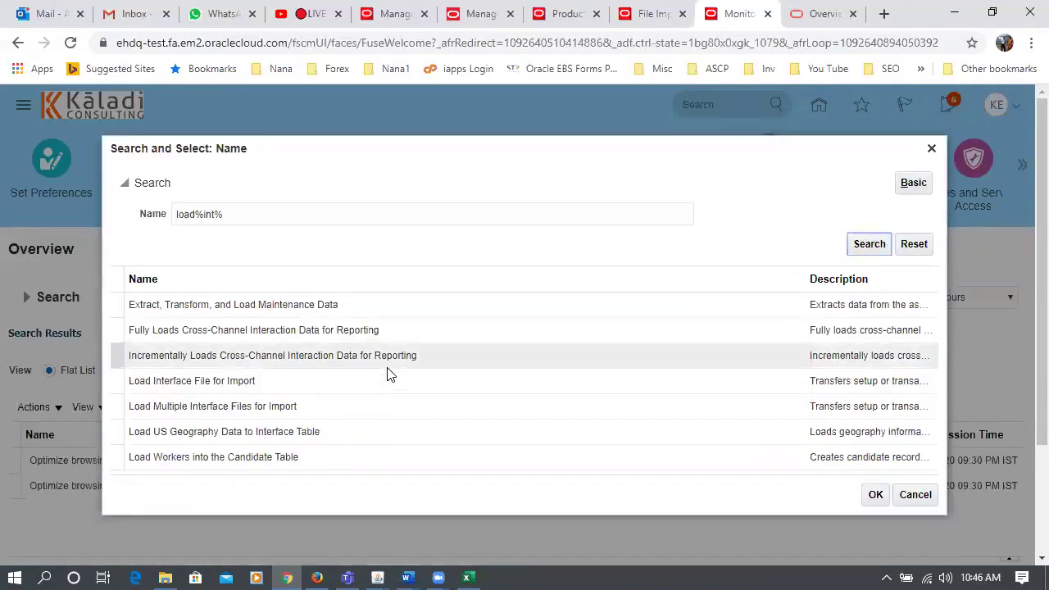
pyautogui.click(382, 386)
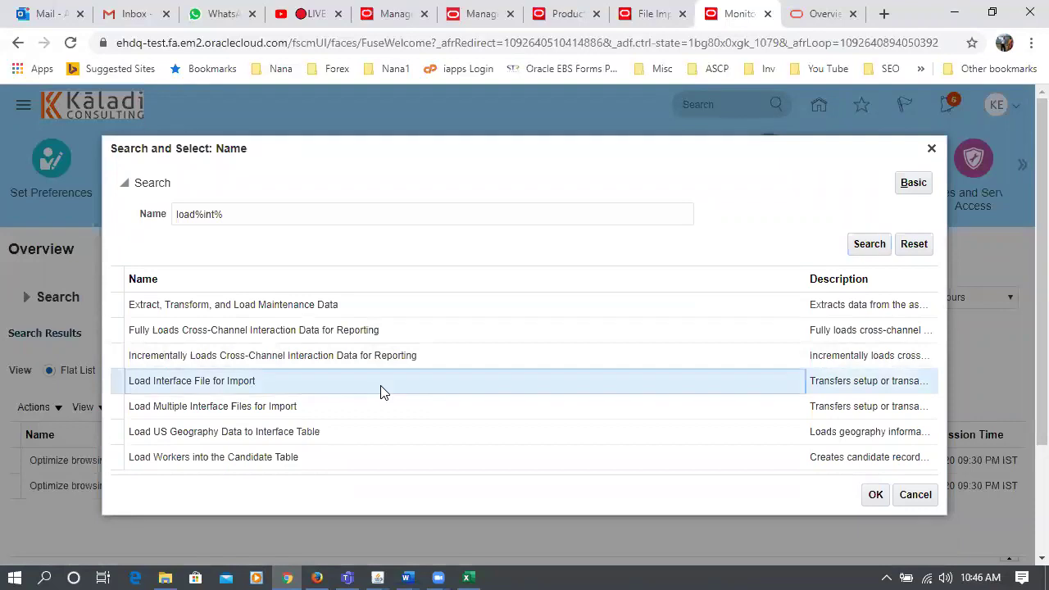
pyautogui.click(874, 494)
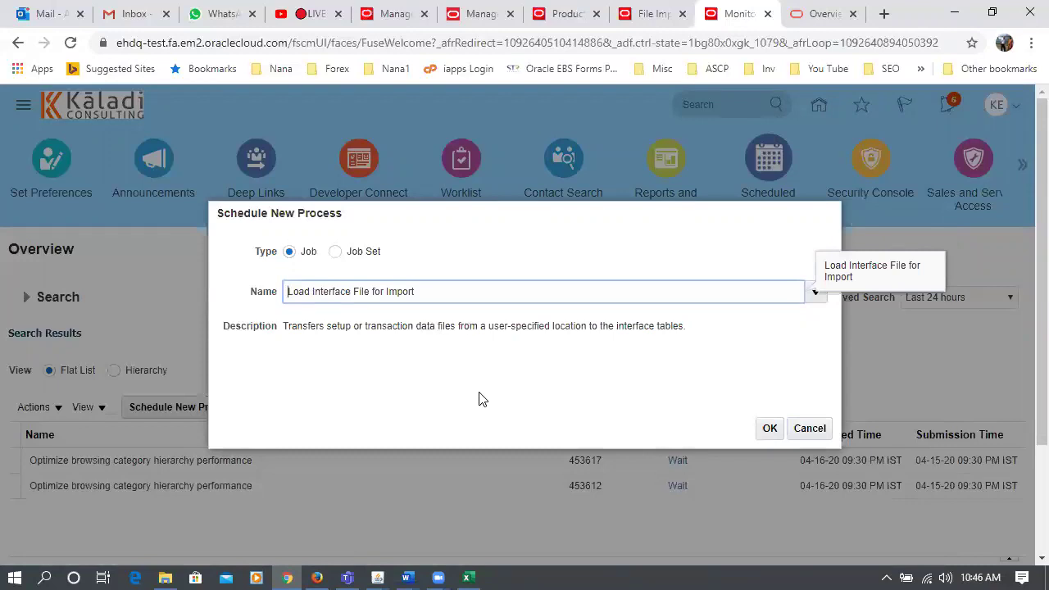
pyautogui.click(769, 432)
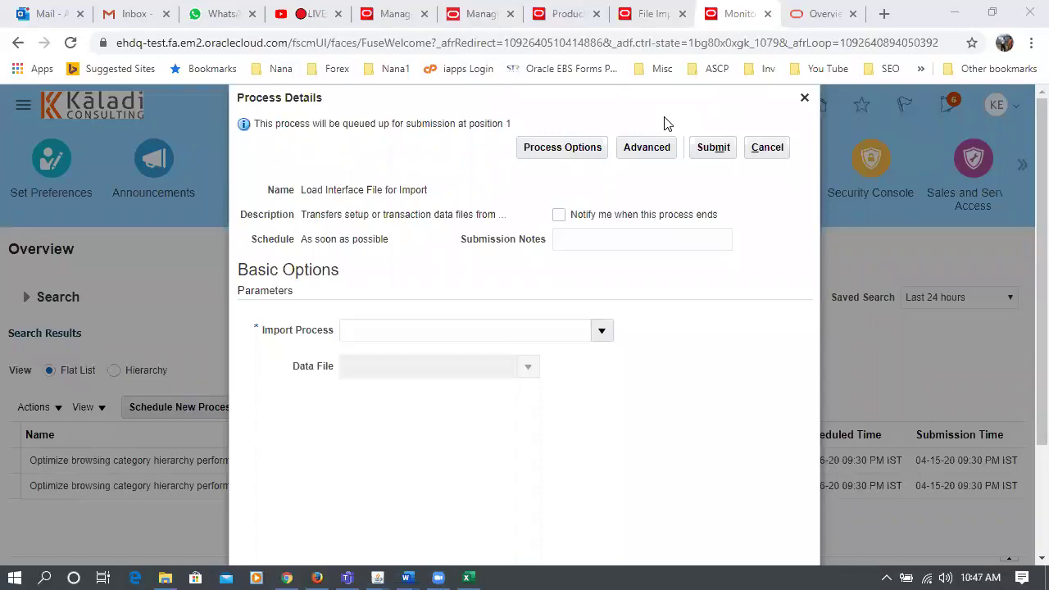
# - Return to the Load Interface File for Import job and open its Import Process list
pyautogui.click(659, 23)
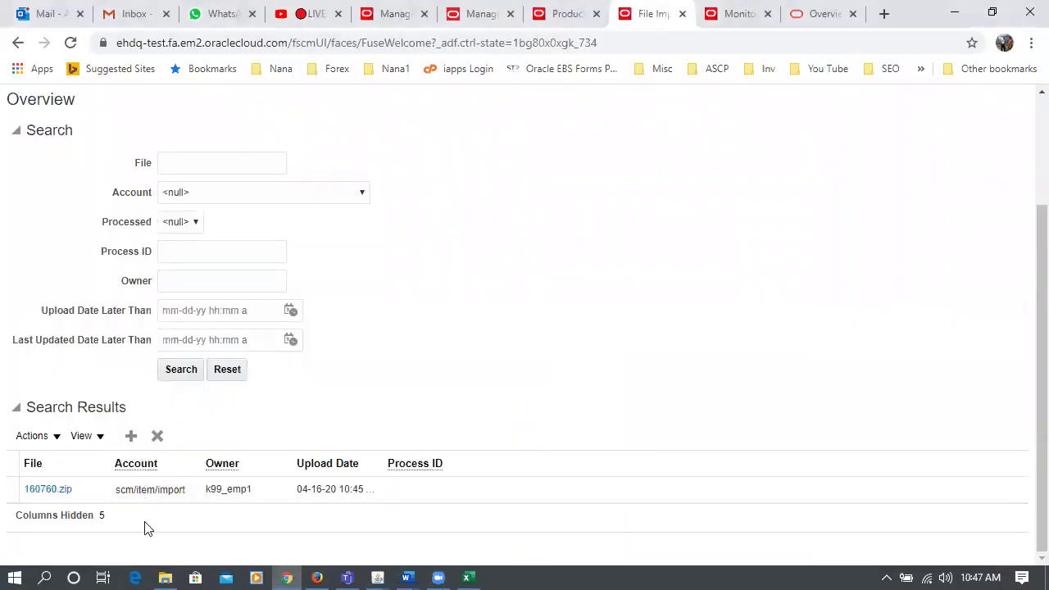
pyautogui.click(742, 20)
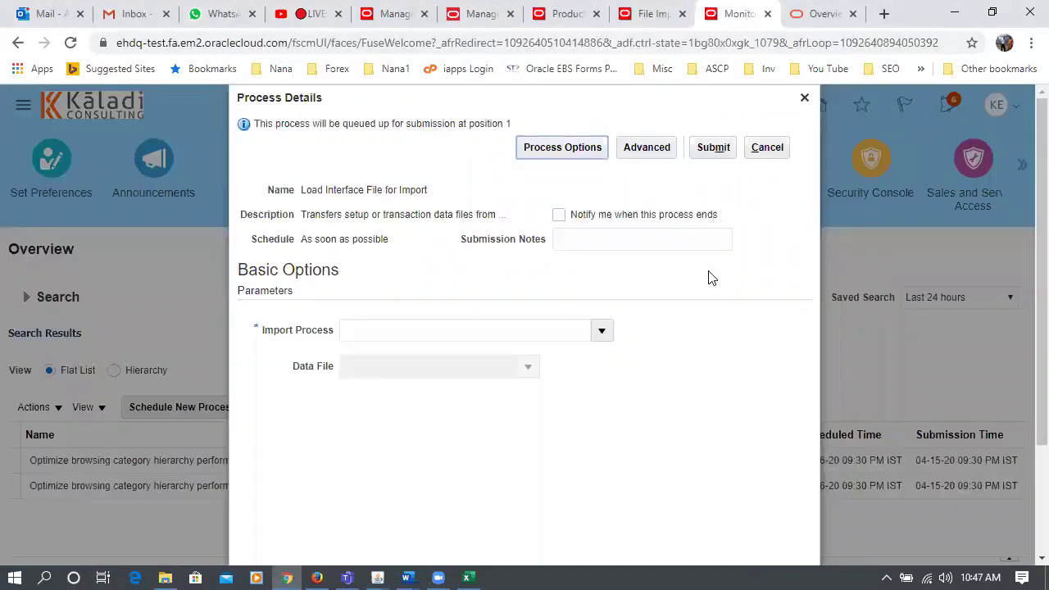
pyautogui.click(605, 331)
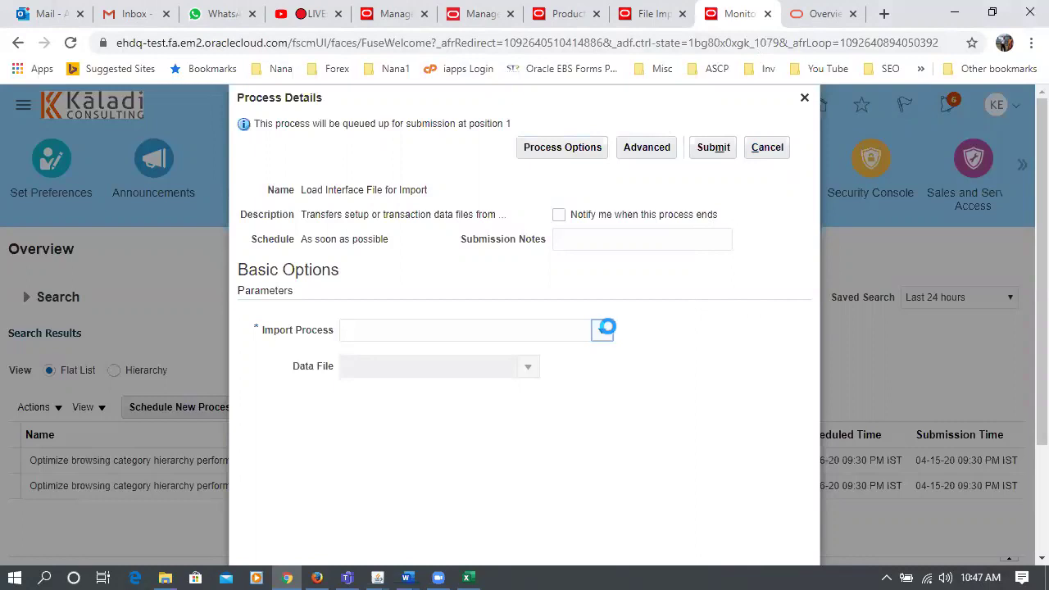
pyautogui.press('Escape')
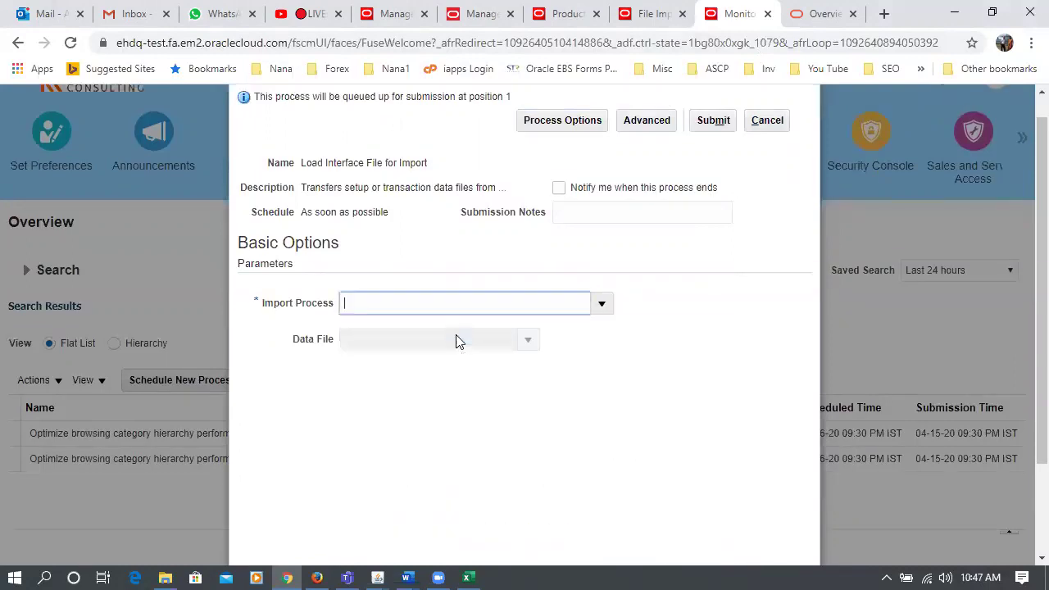
pyautogui.click(528, 341)
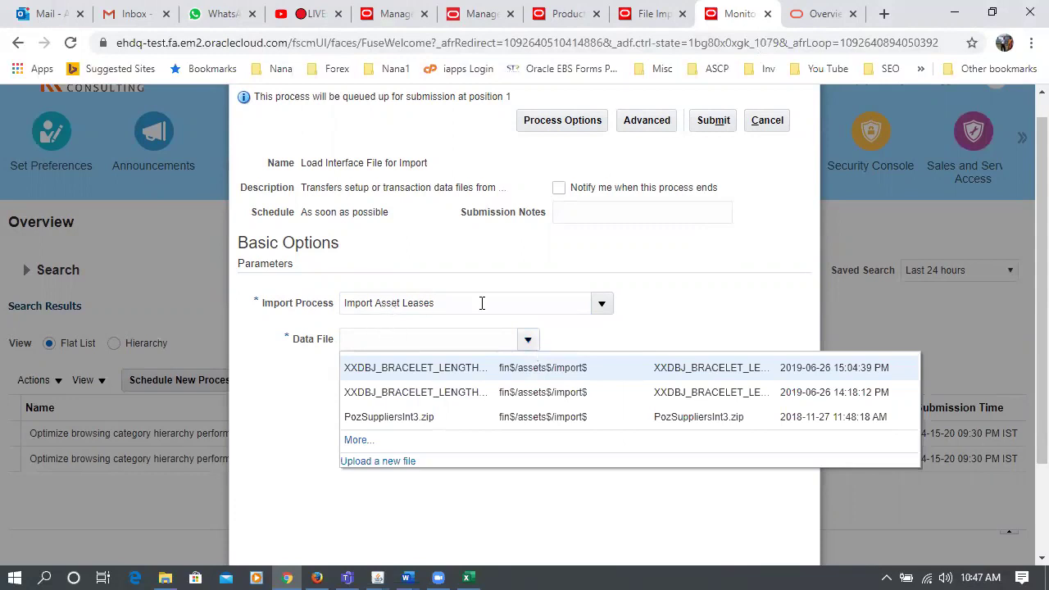
pyautogui.click(498, 306)
pyautogui.click(602, 304)
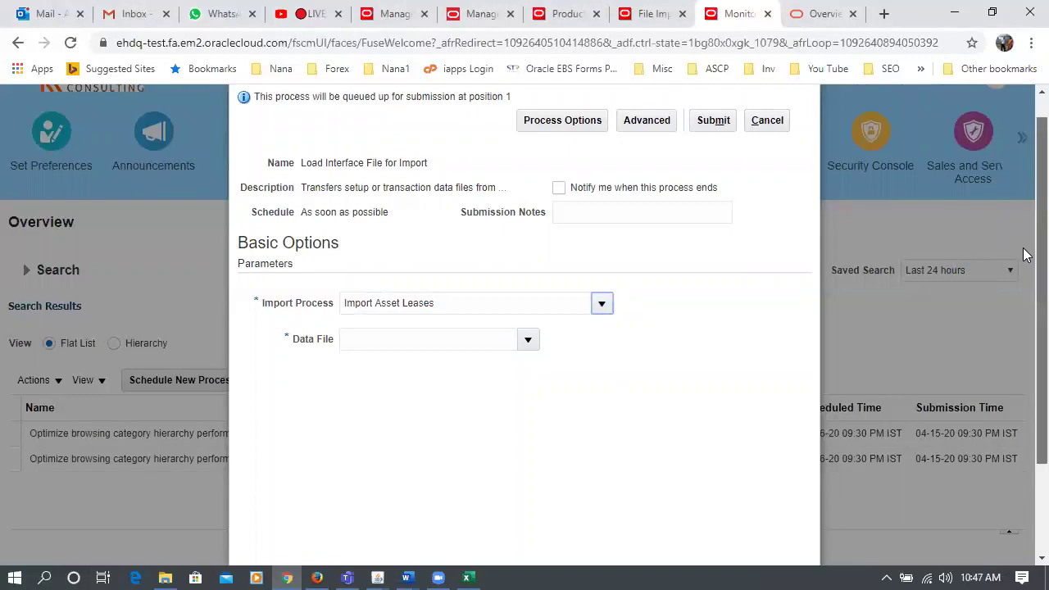
pyautogui.scroll(-3, 1024, 403)
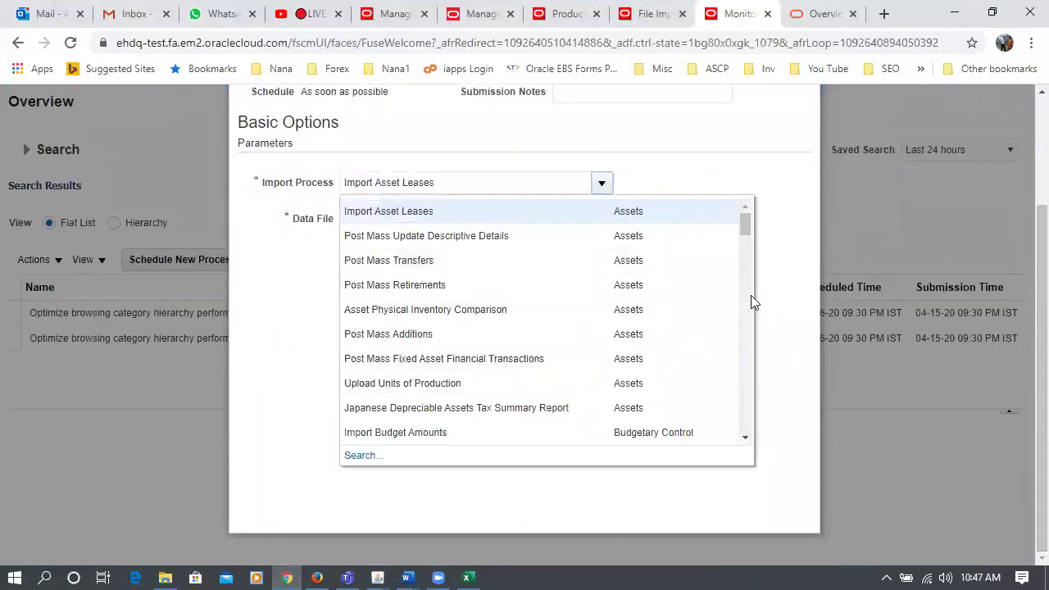
pyautogui.moveTo(744, 224); pyautogui.dragTo(752, 258)
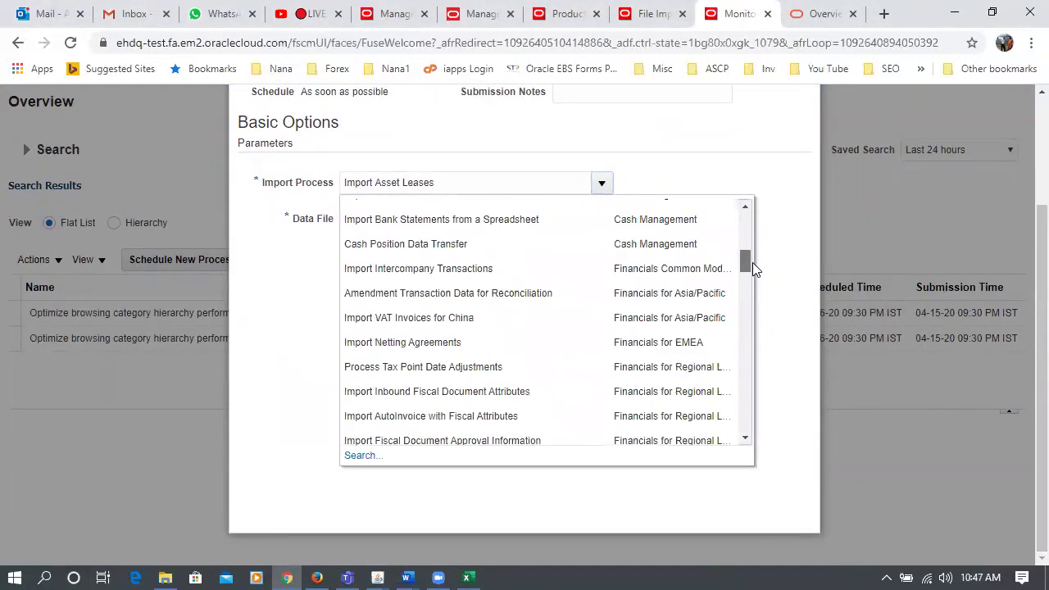
# - Search import processes for 'Item Impo' and select Item Import as the import process
pyautogui.click(361, 456)
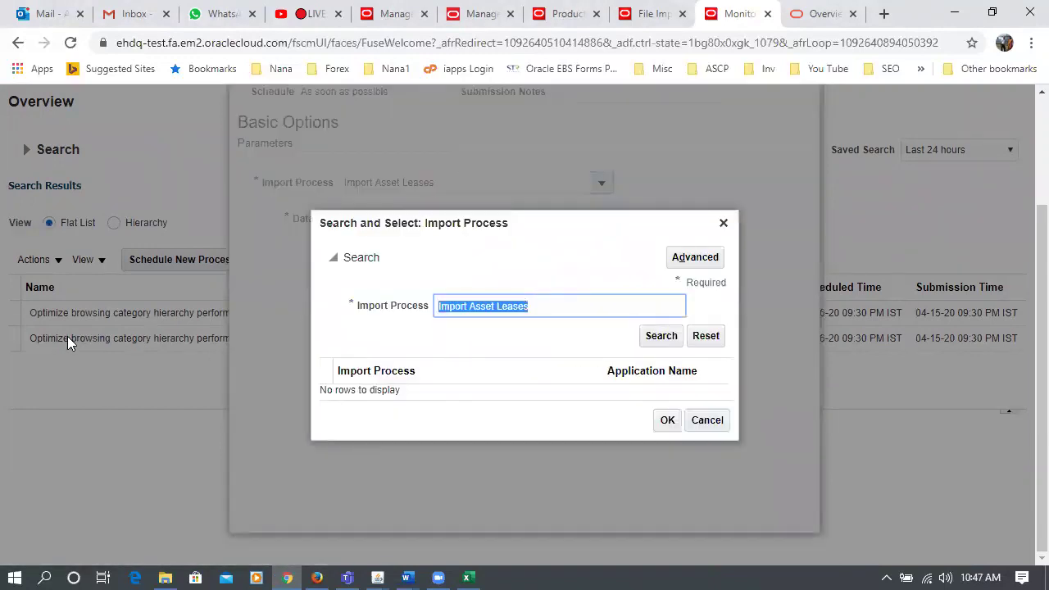
pyautogui.press('BackSpace')
pyautogui.write('Item imp')
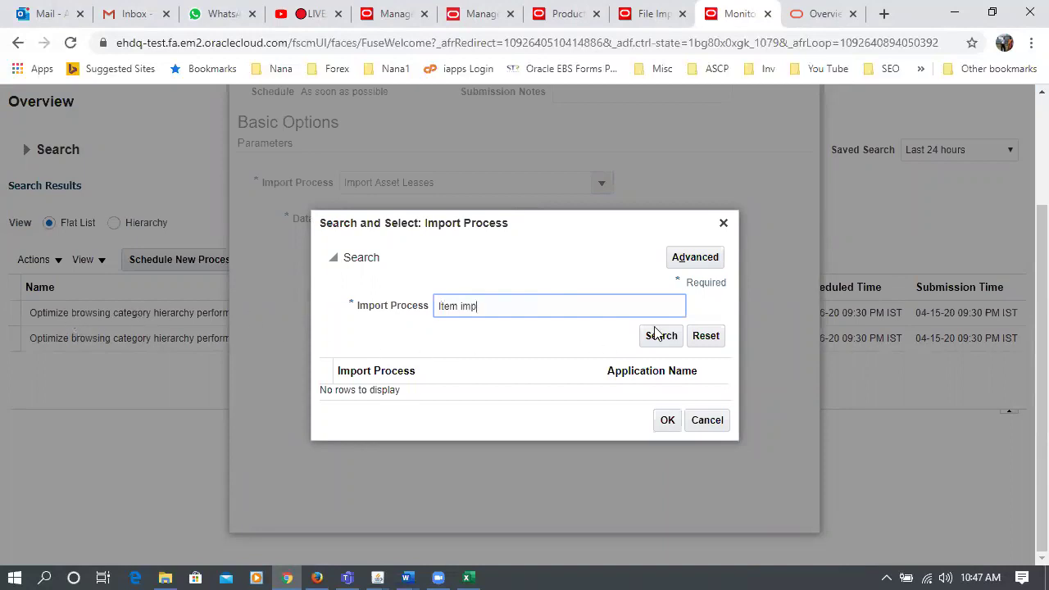
pyautogui.click(656, 336)
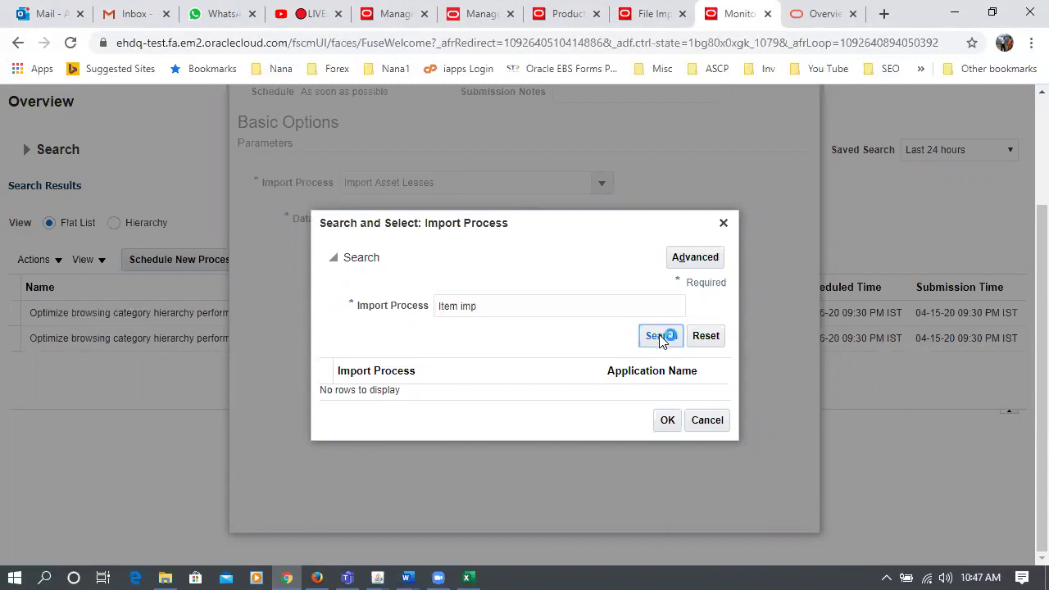
pyautogui.click(554, 308)
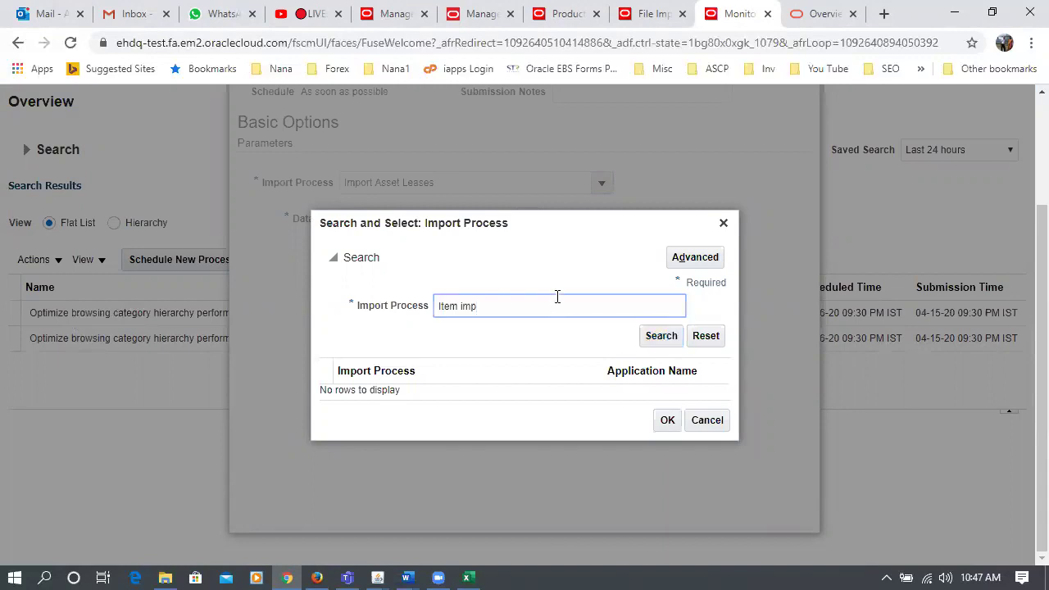
pyautogui.press('BackSpace')
pyautogui.press('BackSpace')
pyautogui.press('BackSpace')
pyautogui.write('Impo')
pyautogui.click(666, 340)
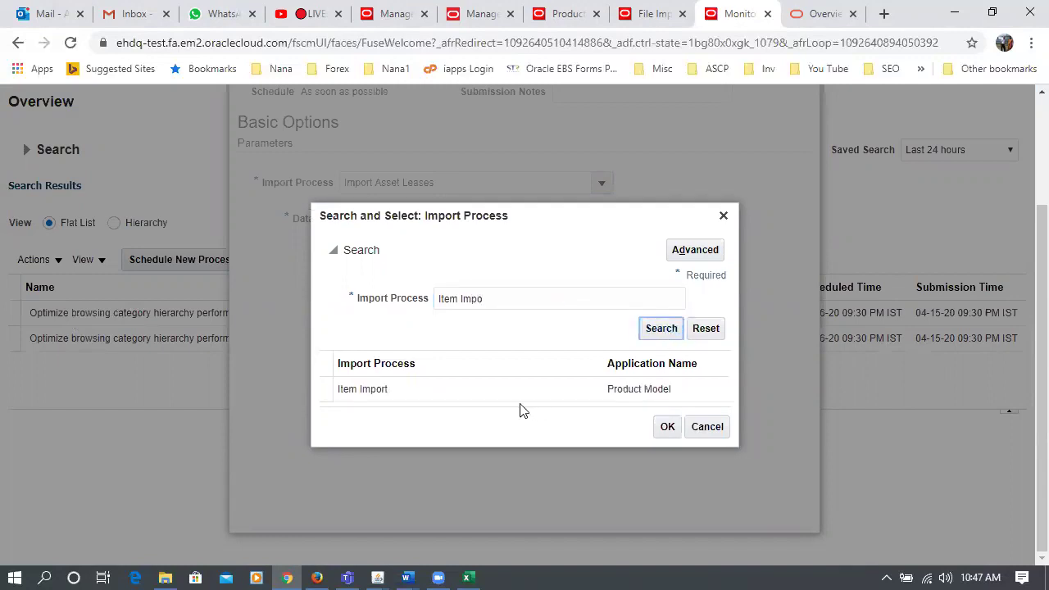
pyautogui.click(520, 398)
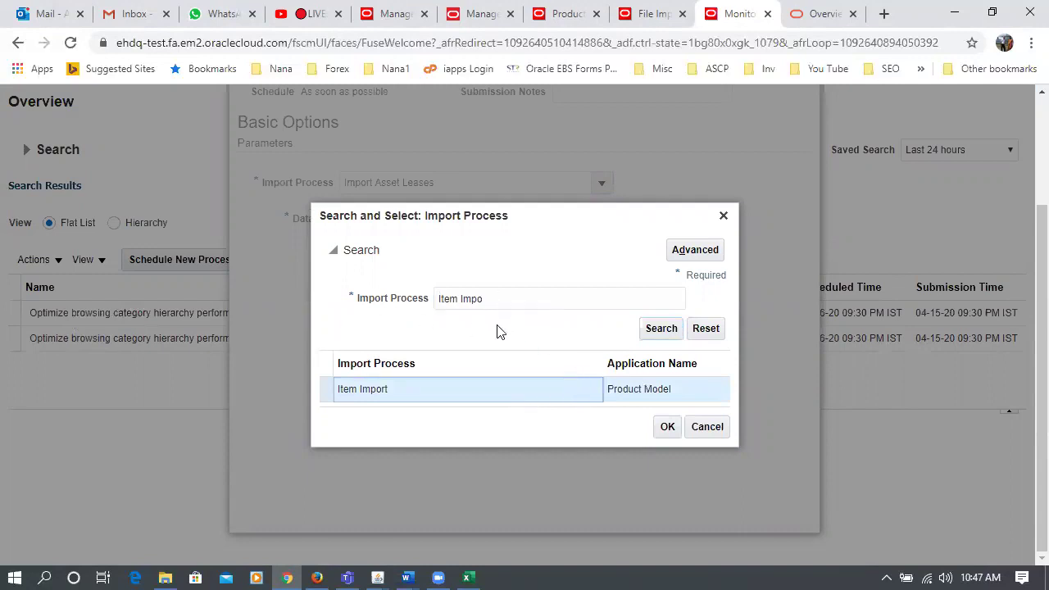
pyautogui.click(667, 427)
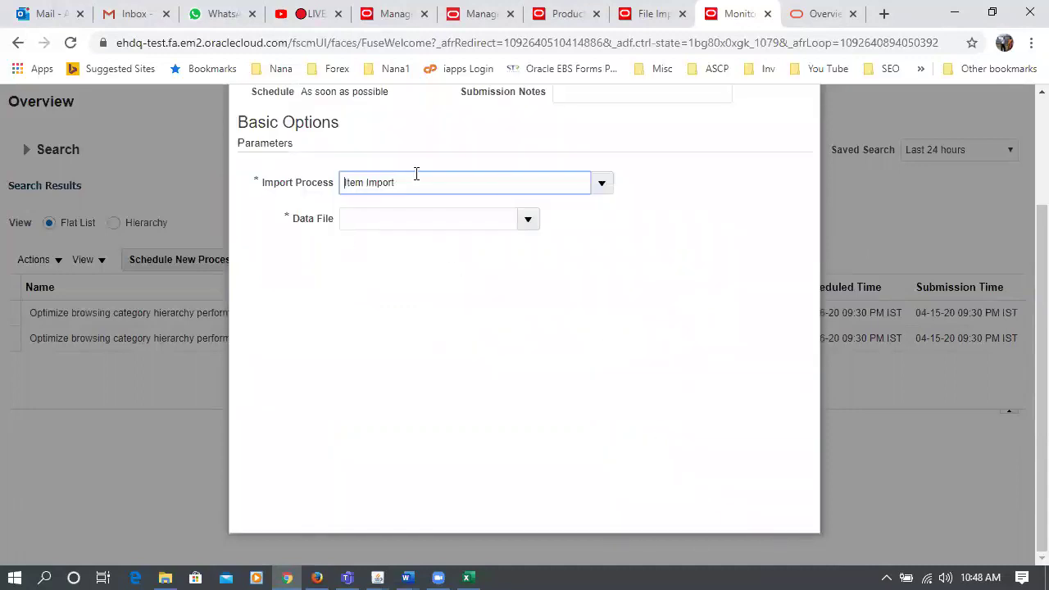
# - Choose 160760.zip as the data file and submit the Load Interface File for Import job
pyautogui.click(528, 219)
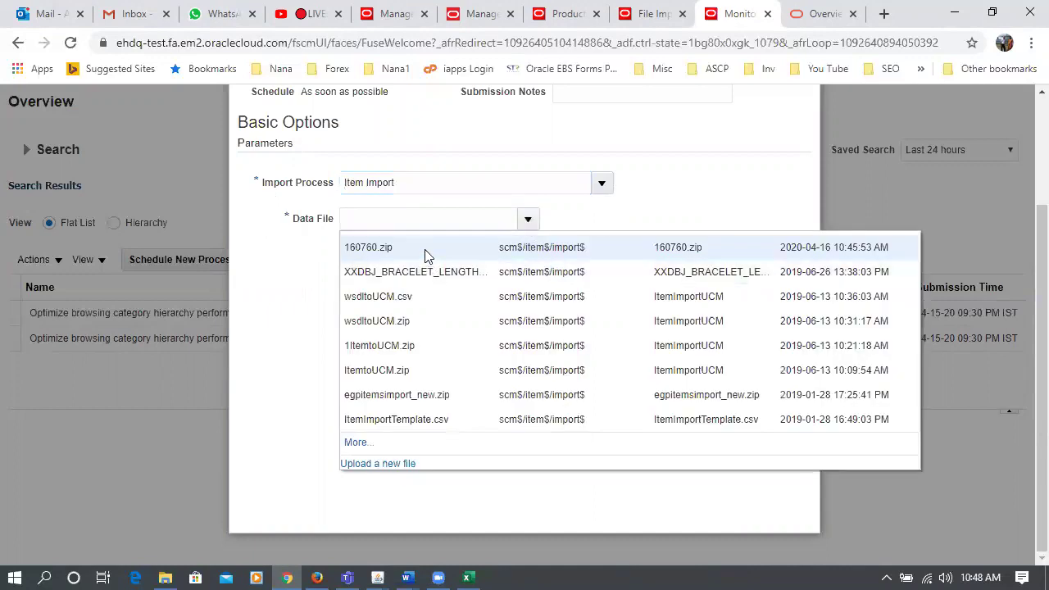
pyautogui.click(425, 256)
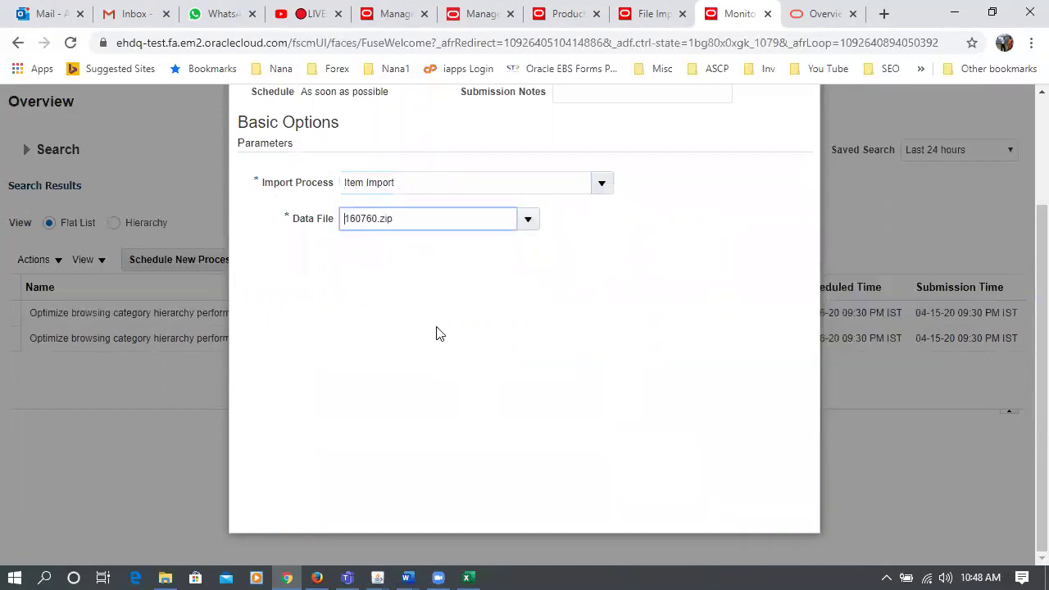
pyautogui.scroll(2, 602, 398)
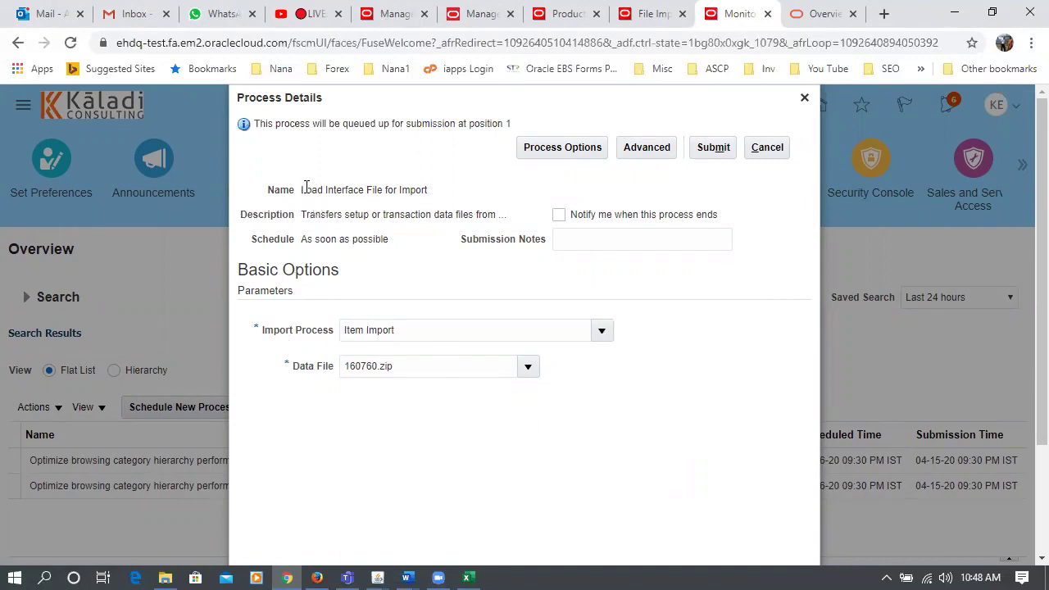
pyautogui.moveTo(307, 188); pyautogui.dragTo(414, 193)
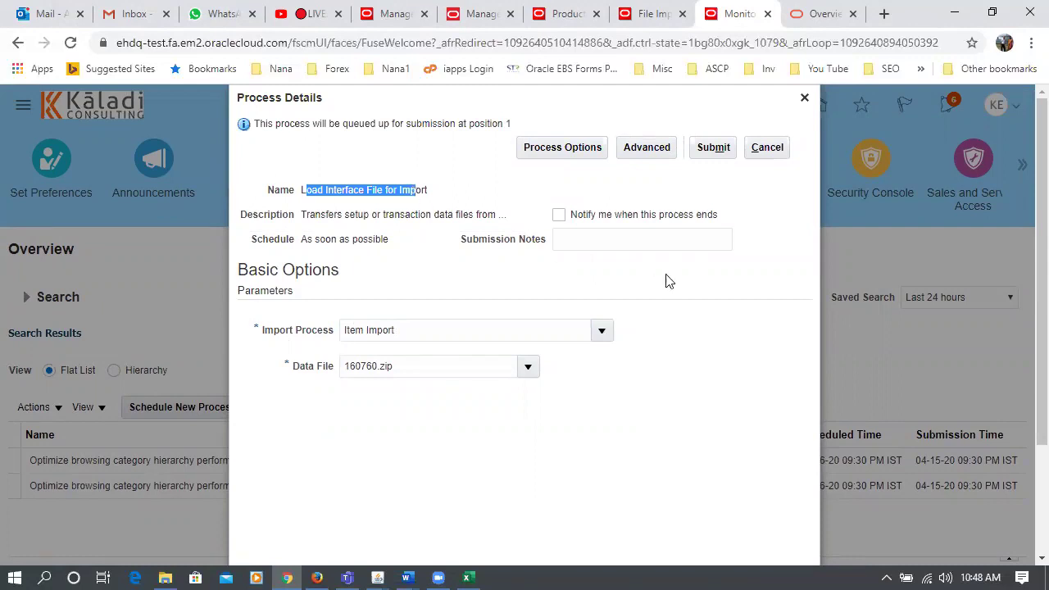
pyautogui.click(751, 279)
pyautogui.click(711, 145)
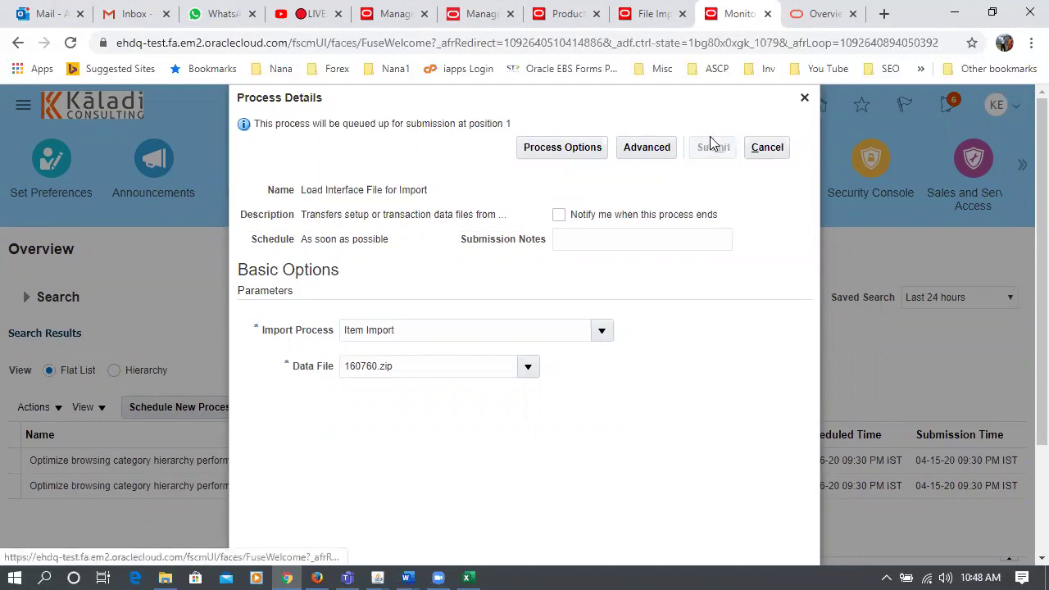
# - Dismiss the submission confirmation and refresh until the import jobs show Succeeded
pyautogui.click(708, 259)
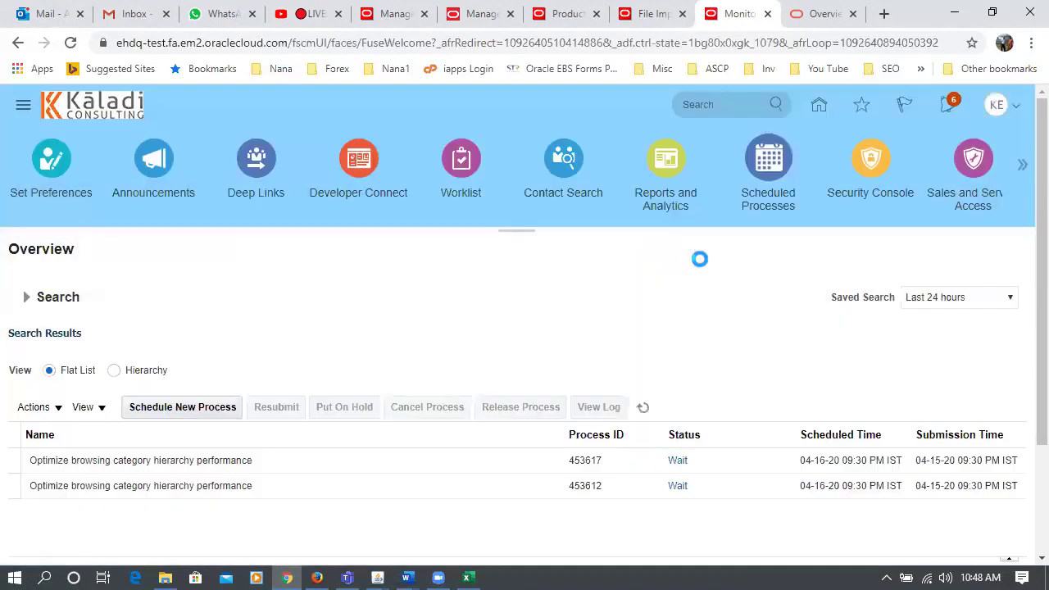
pyautogui.click(642, 406)
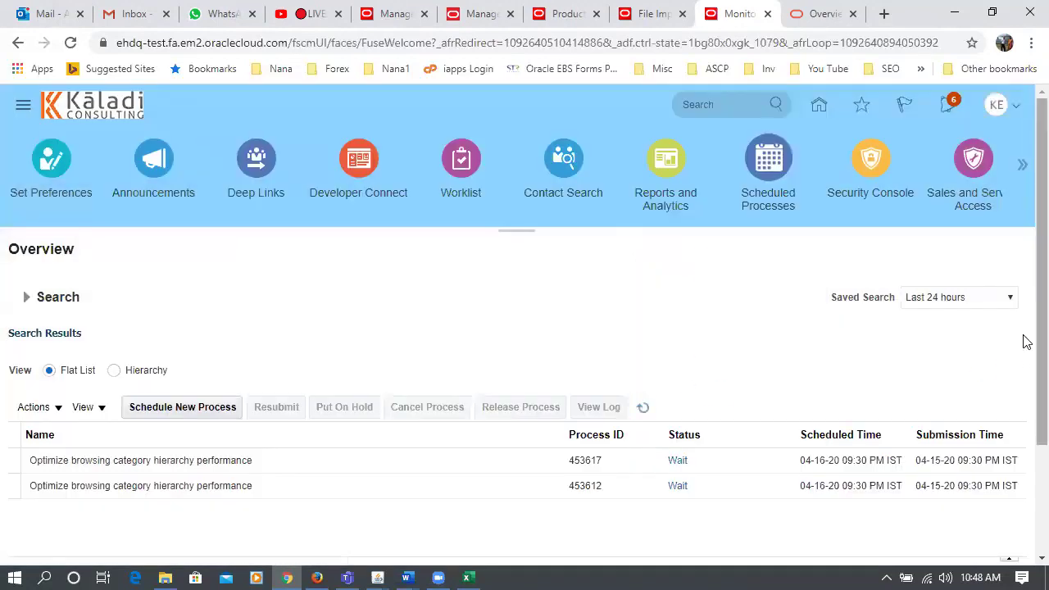
pyautogui.scroll(-2, 1027, 341)
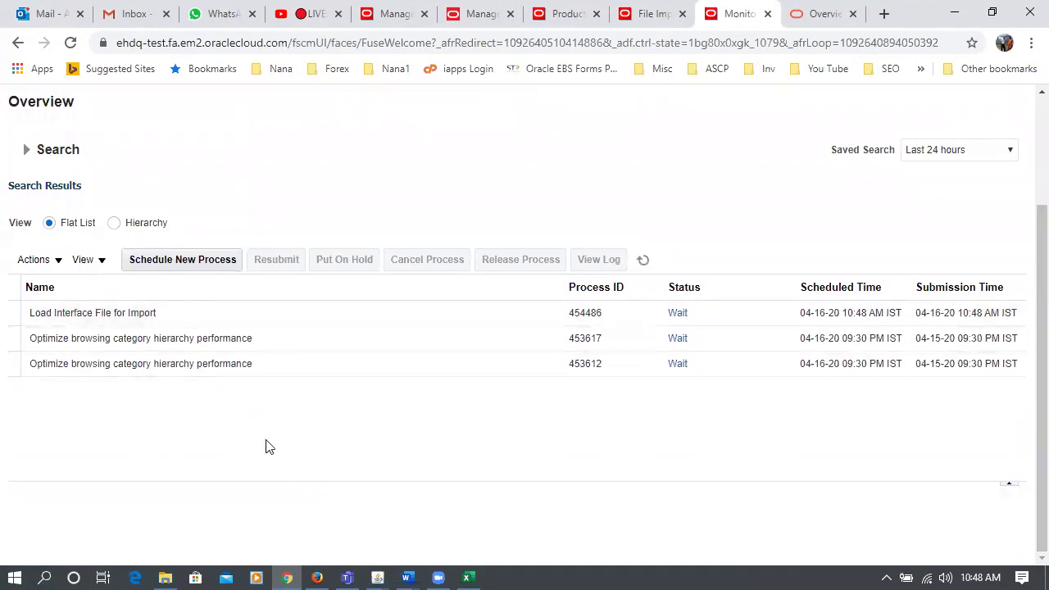
pyautogui.click(646, 261)
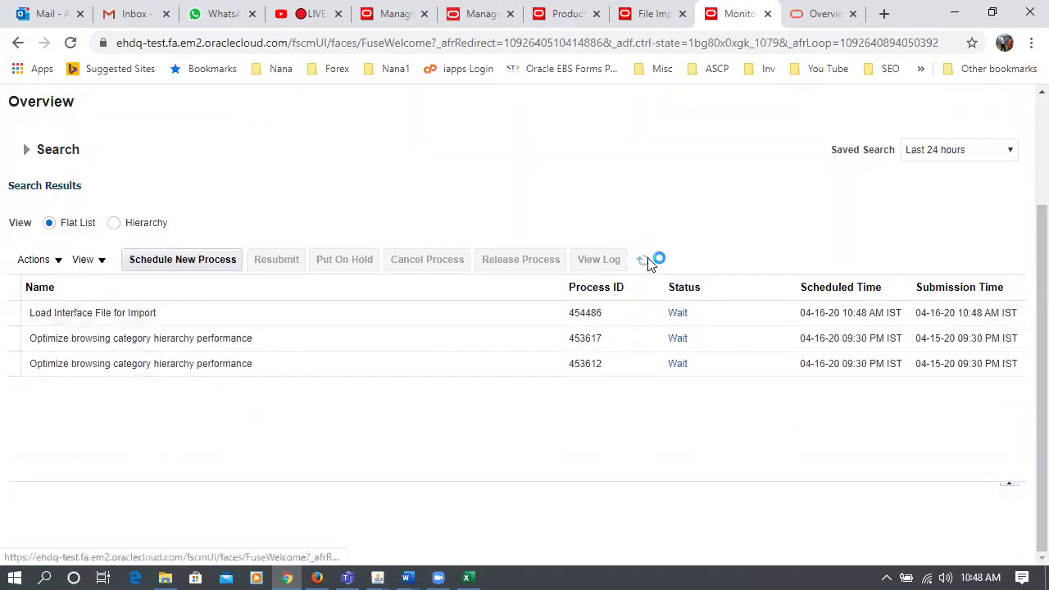
pyautogui.click(644, 261)
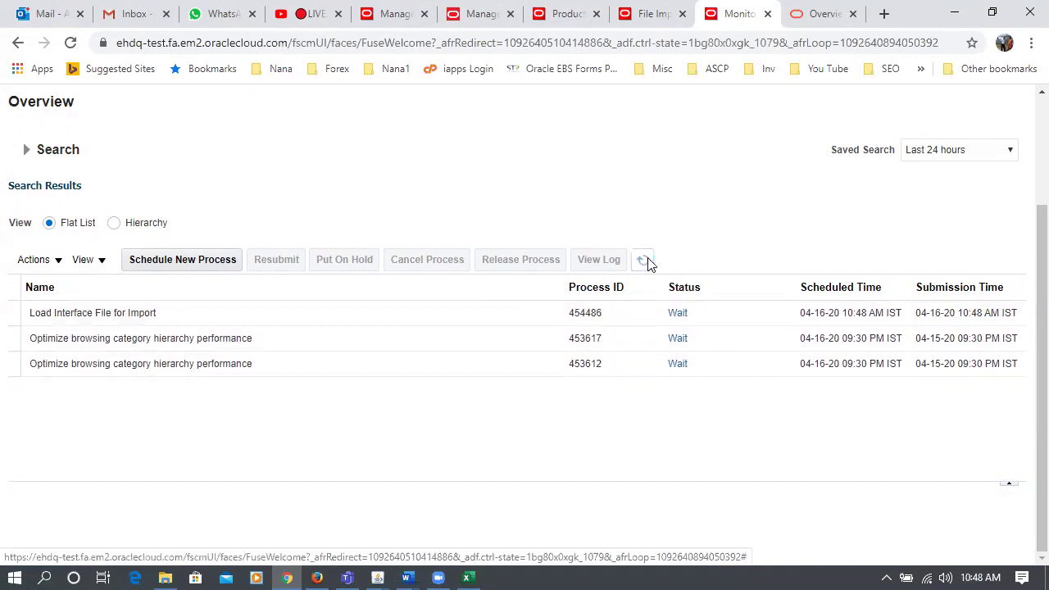
pyautogui.click(646, 261)
pyautogui.click(646, 262)
pyautogui.click(645, 261)
pyautogui.click(645, 261)
pyautogui.click(645, 261)
pyautogui.click(645, 261)
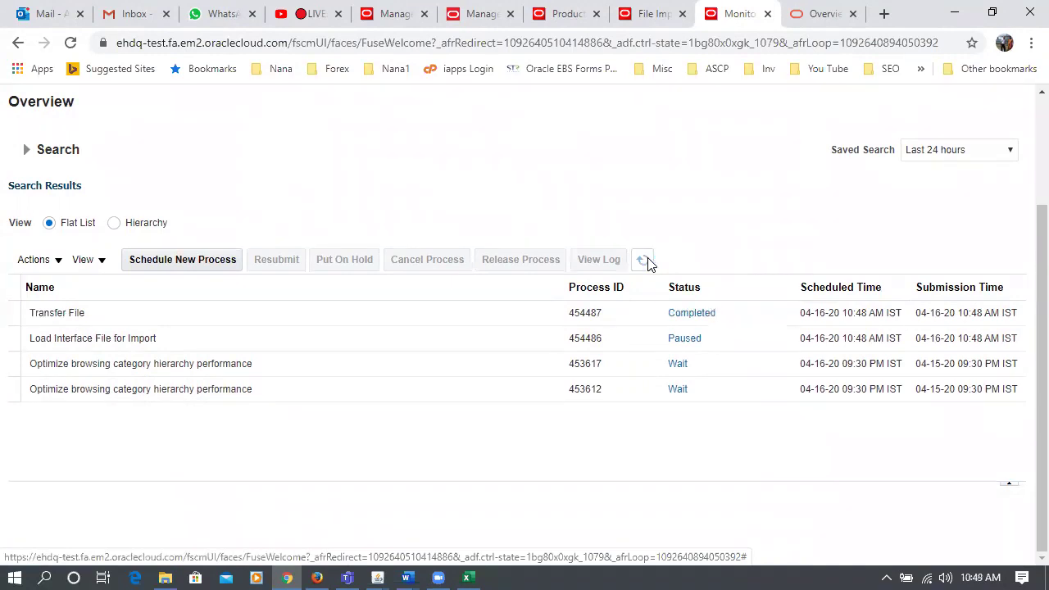
pyautogui.click(646, 261)
pyautogui.click(646, 261)
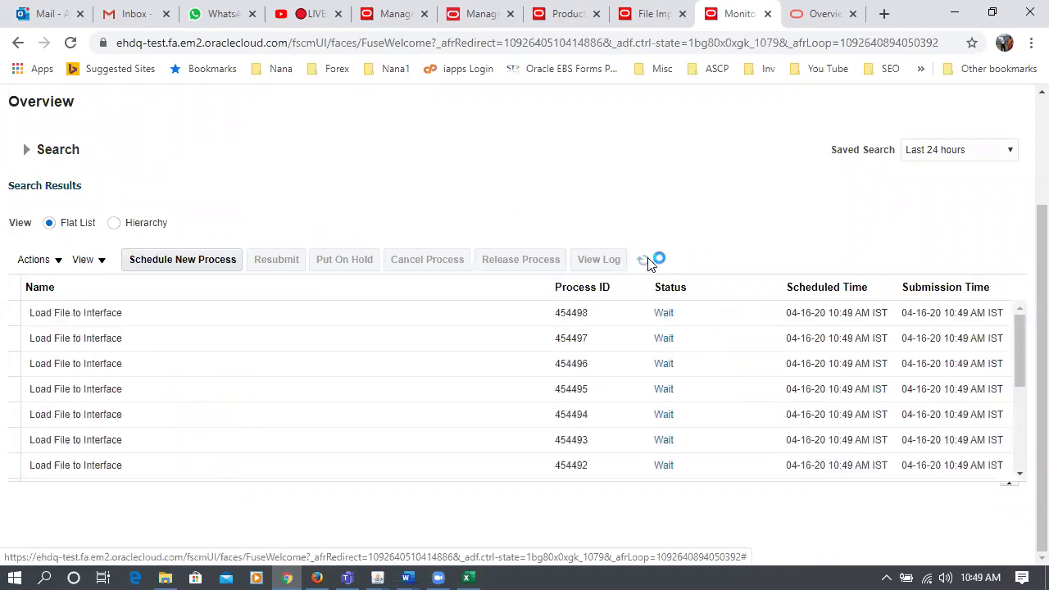
pyautogui.click(646, 261)
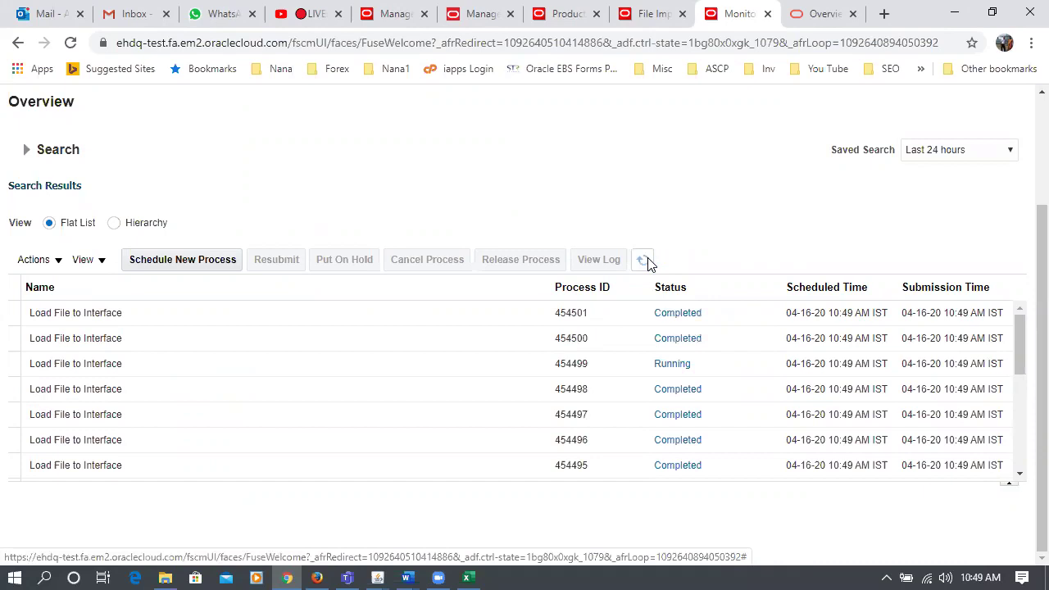
pyautogui.click(643, 261)
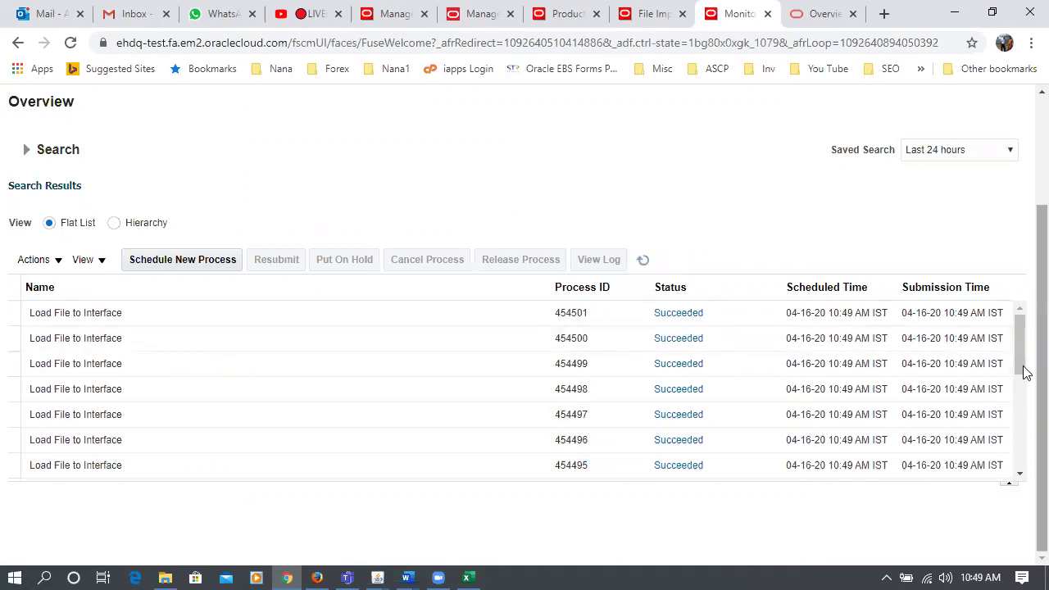
# - View the details of Load Interface File for Import process 454486
pyautogui.moveTo(1022, 366); pyautogui.dragTo(1023, 444)
pyautogui.click(204, 421)
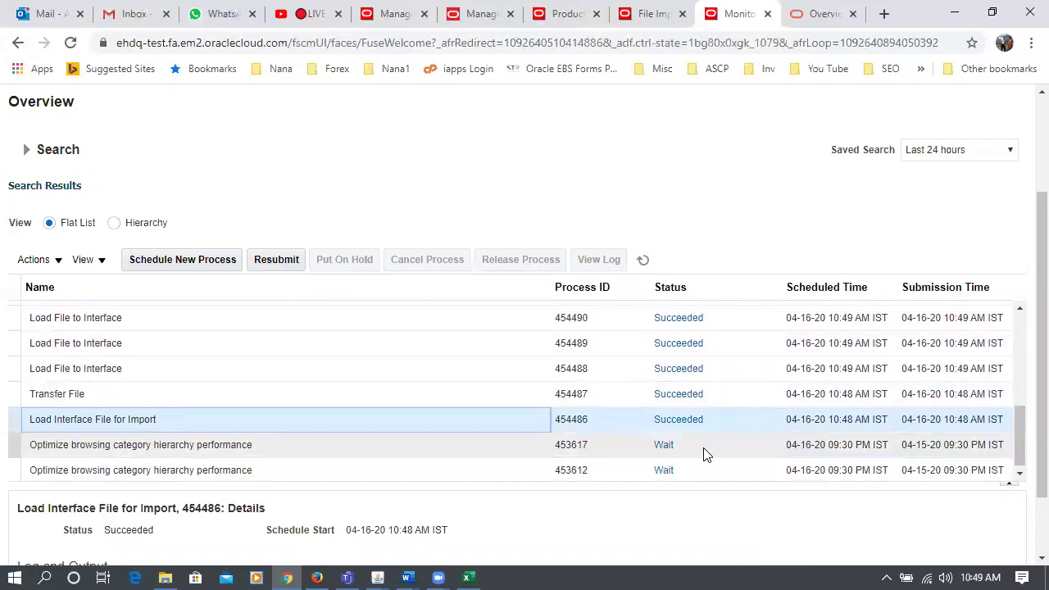
pyautogui.click(539, 141)
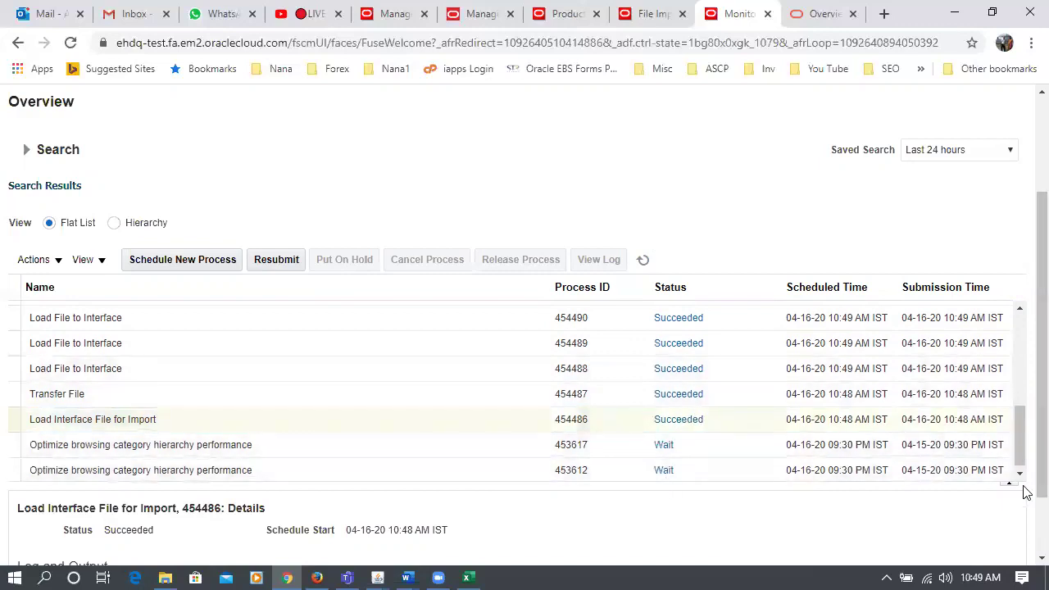
pyautogui.scroll(3, 1026, 349)
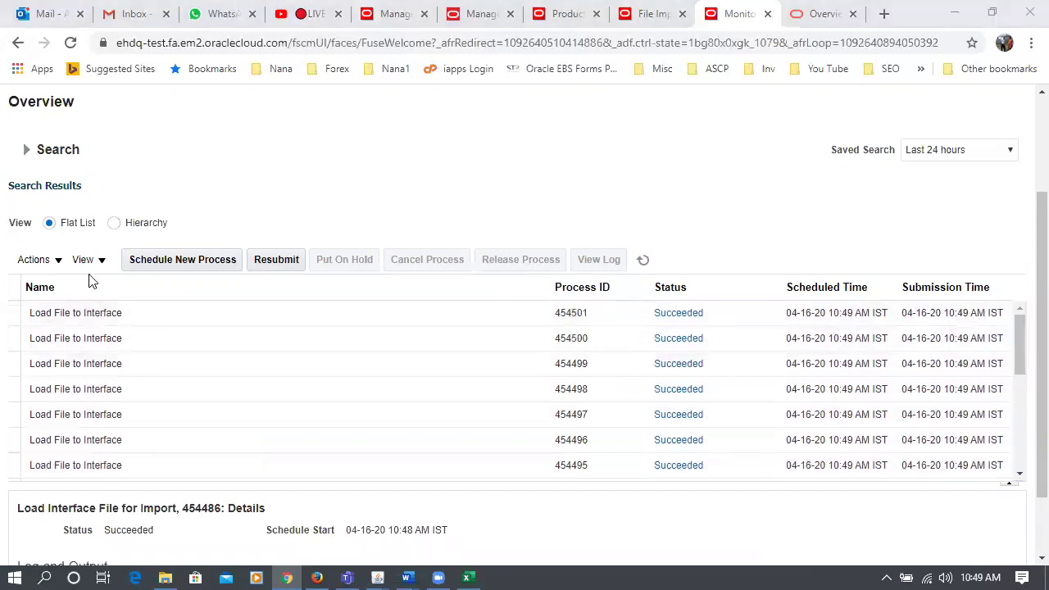
# - Schedule a new process using the Item Import job
pyautogui.click(168, 259)
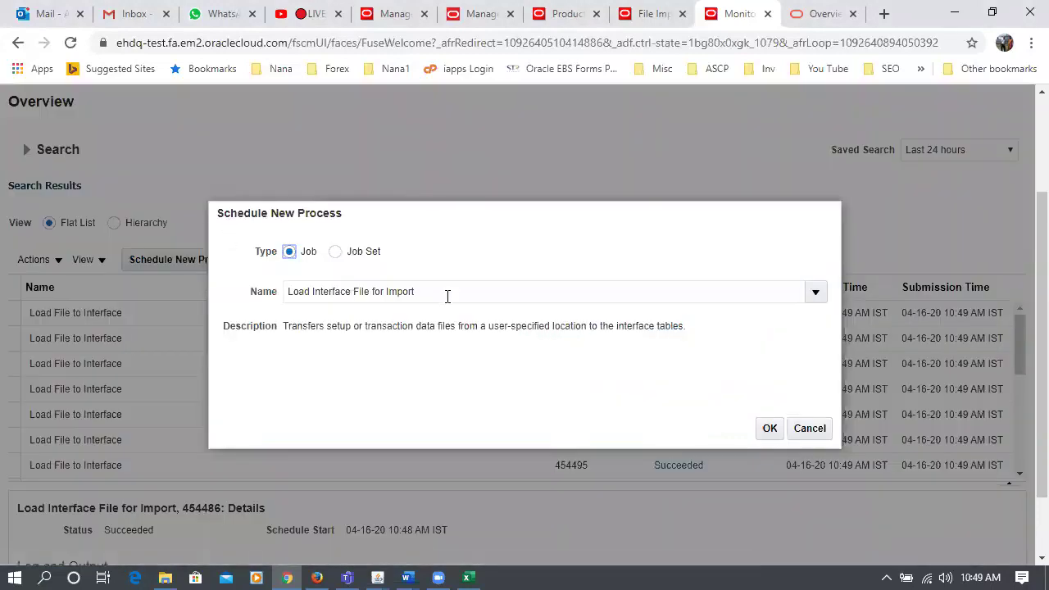
pyautogui.tripleClick(447, 298)
pyautogui.write('ltem impo')
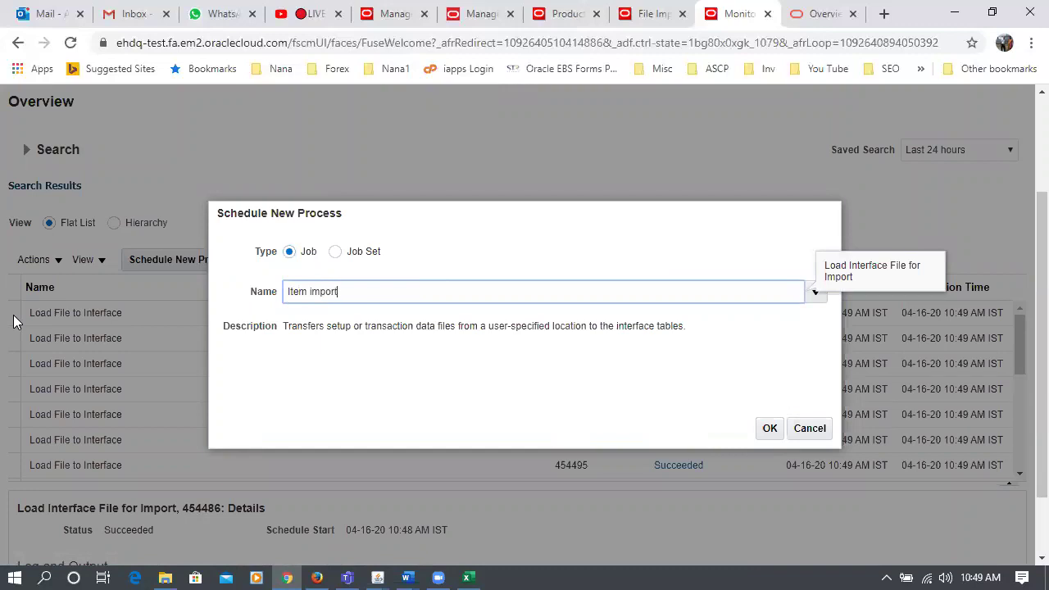
pyautogui.click(13, 315)
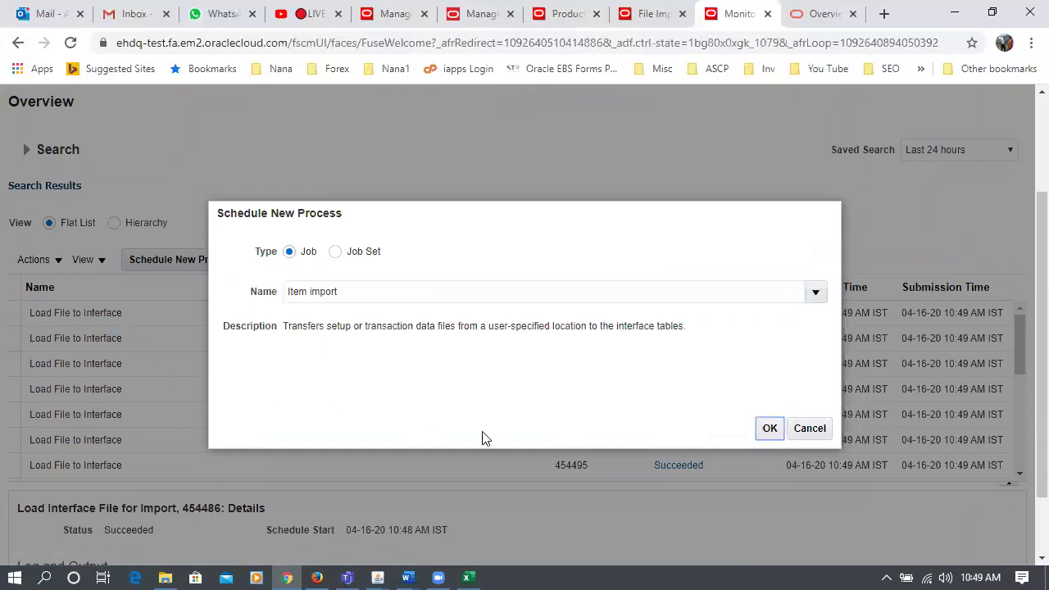
pyautogui.click(352, 368)
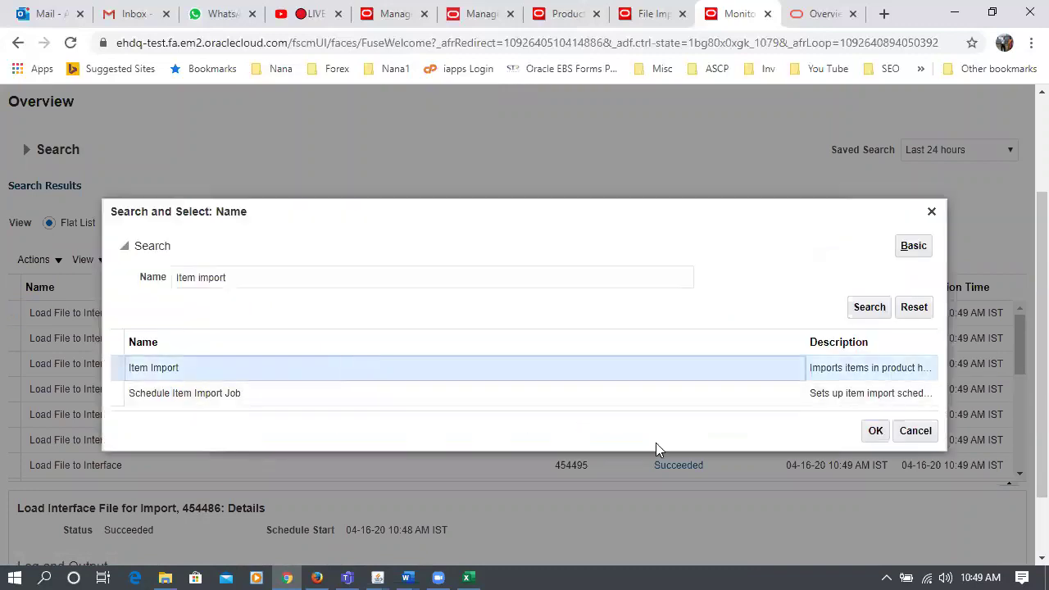
pyautogui.click(873, 434)
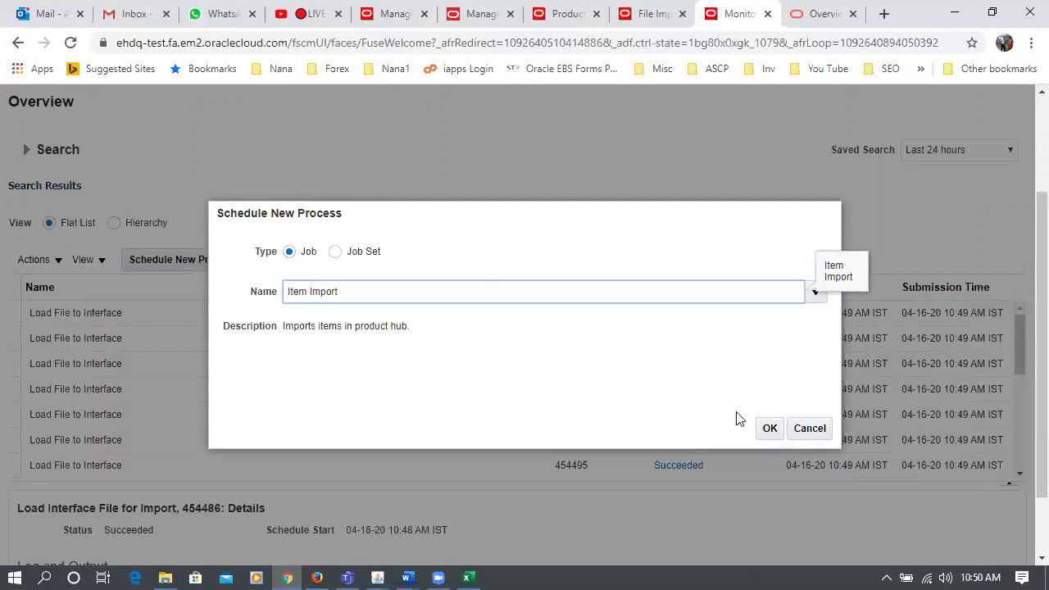
pyautogui.click(766, 431)
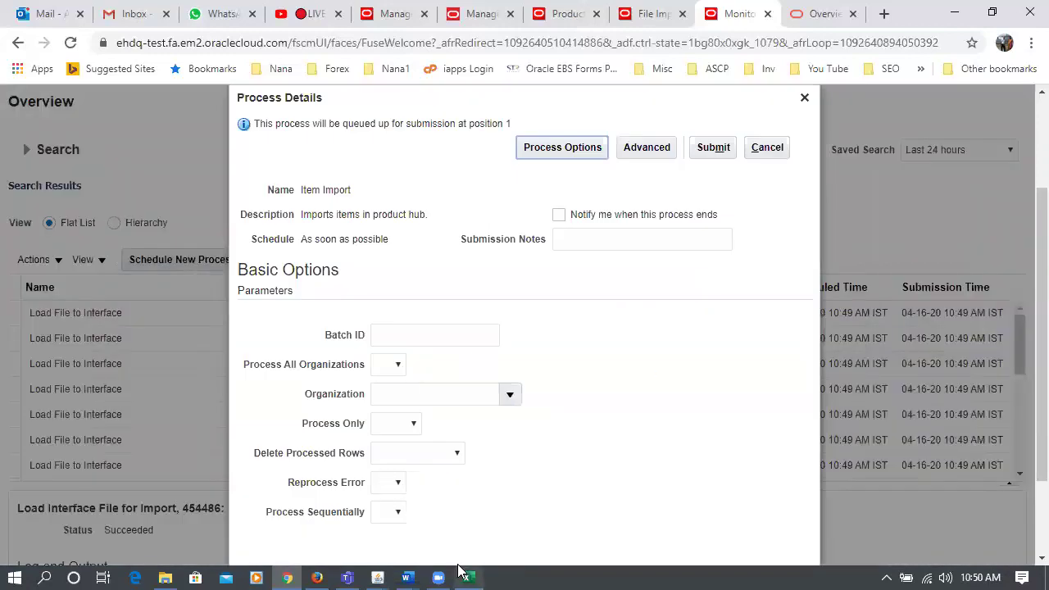
# - Enter Batch ID 160760, submit the Item Import job and close the confirmation
pyautogui.click(447, 339)
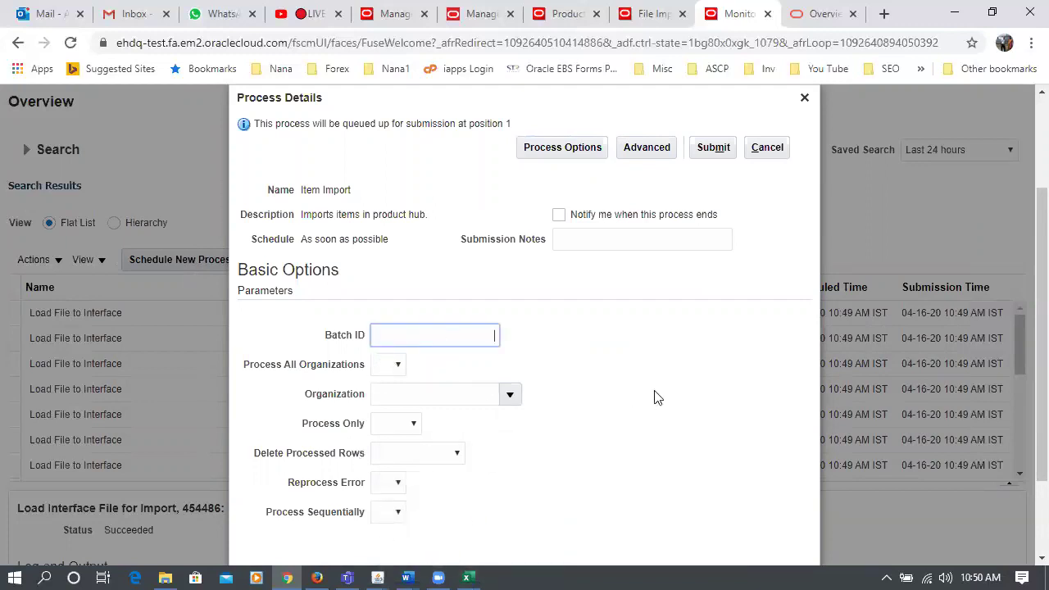
pyautogui.write('160760')
pyautogui.click(712, 147)
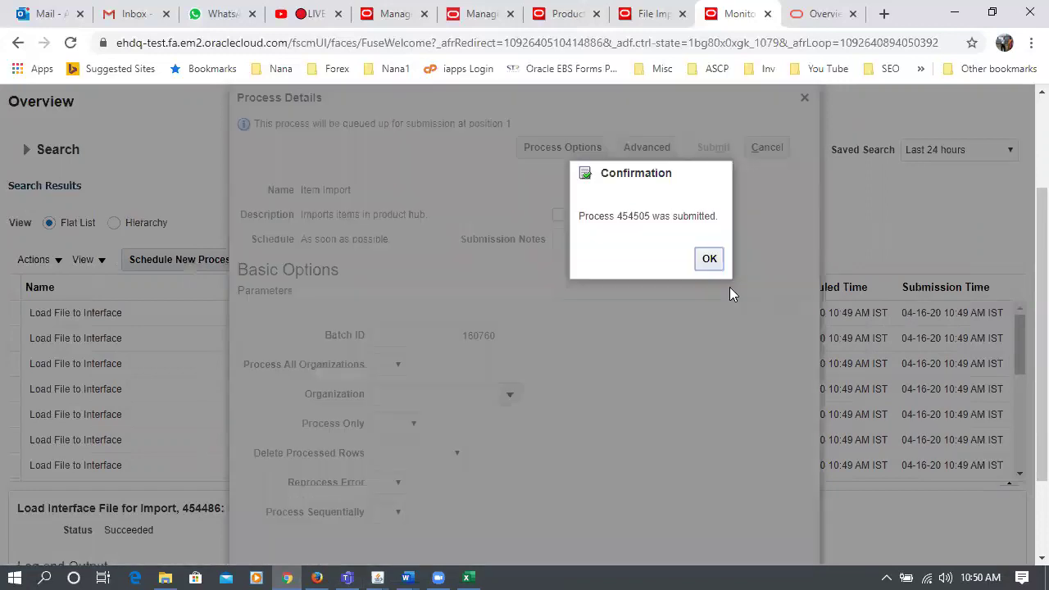
pyautogui.click(710, 261)
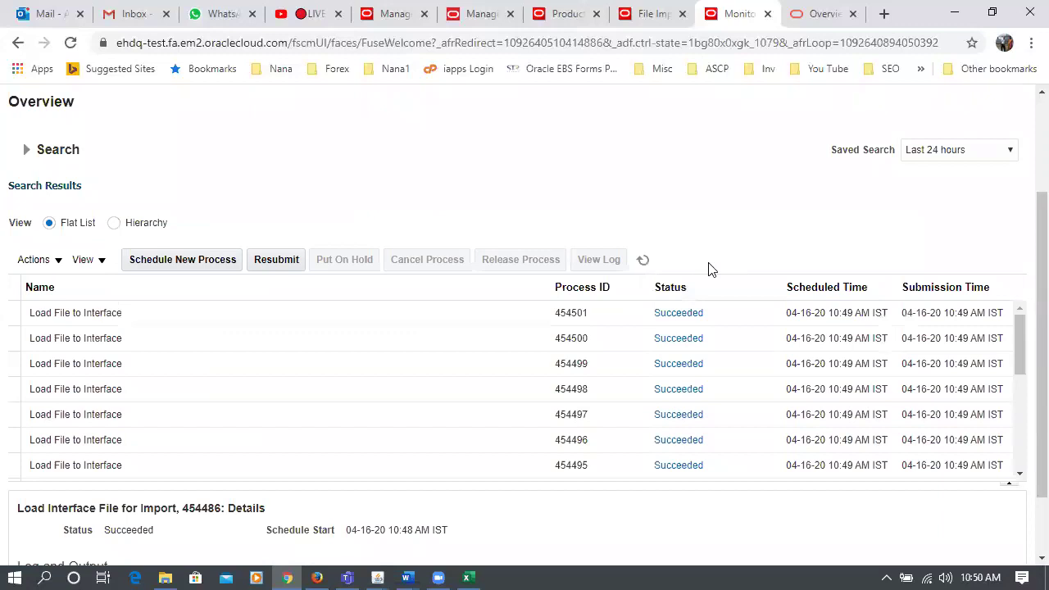
# - Repeatedly refresh the process list to follow Item Import 454505 and its child jobs
pyautogui.click(642, 260)
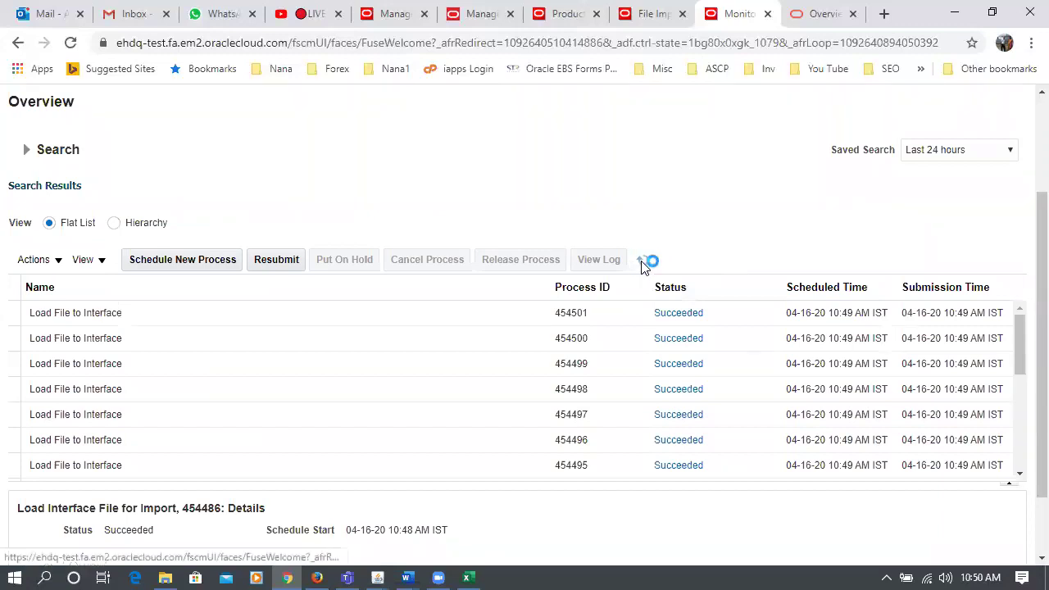
pyautogui.click(642, 261)
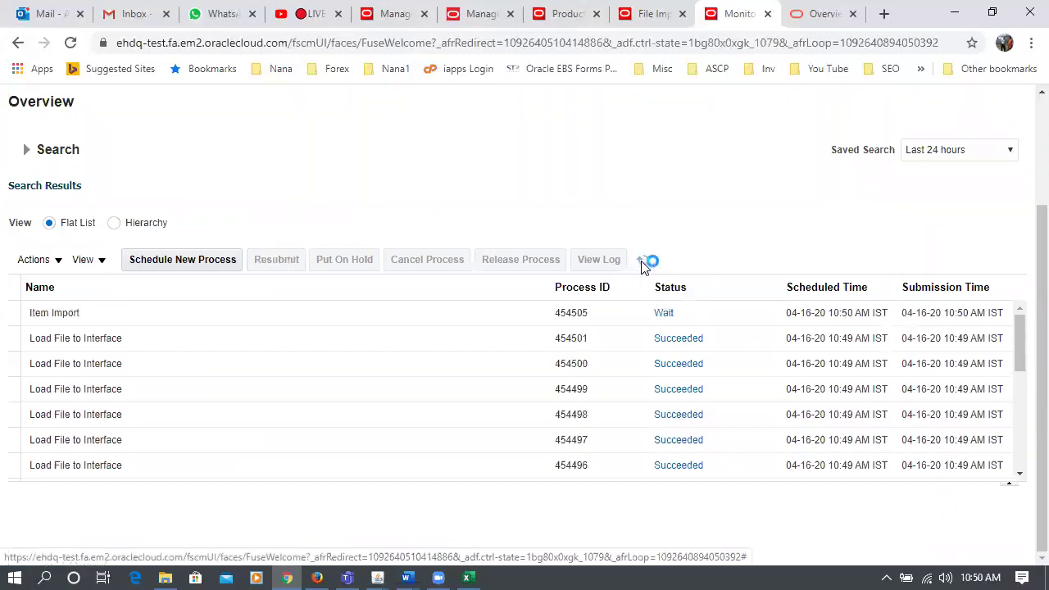
pyautogui.click(643, 262)
pyautogui.click(642, 261)
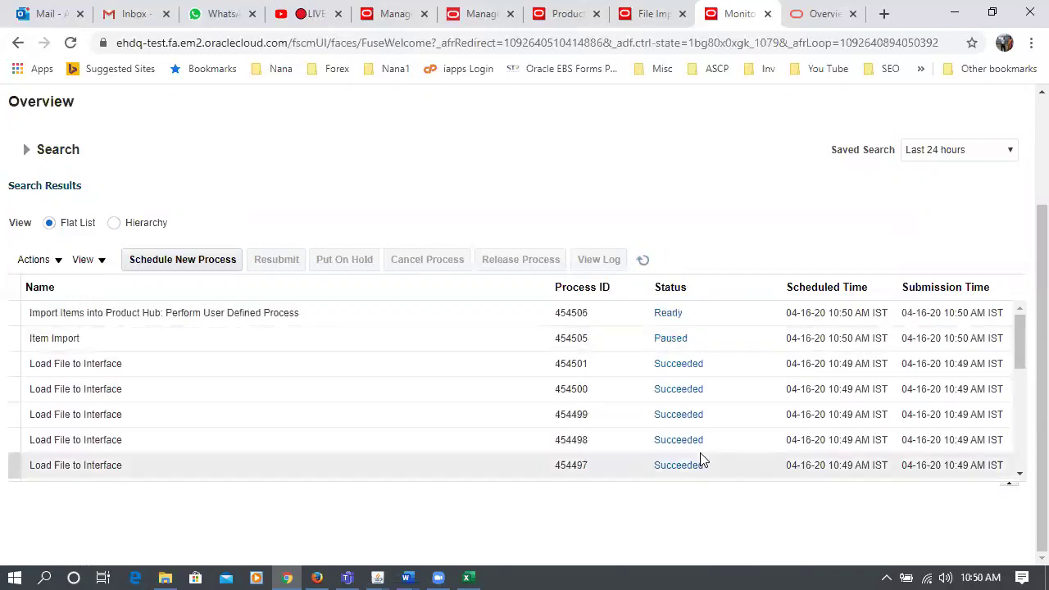
pyautogui.click(643, 261)
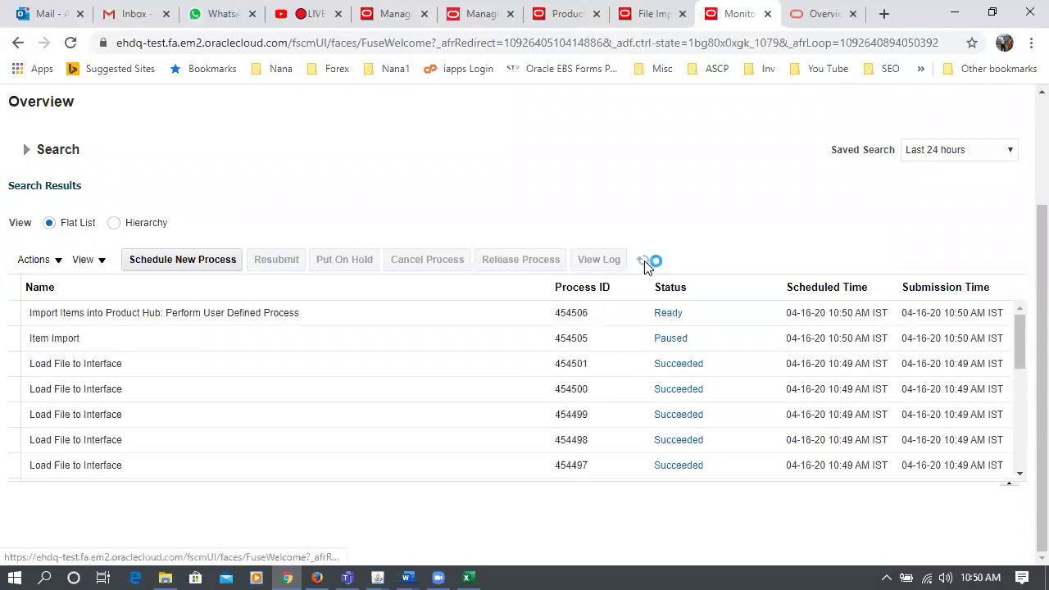
pyautogui.click(643, 262)
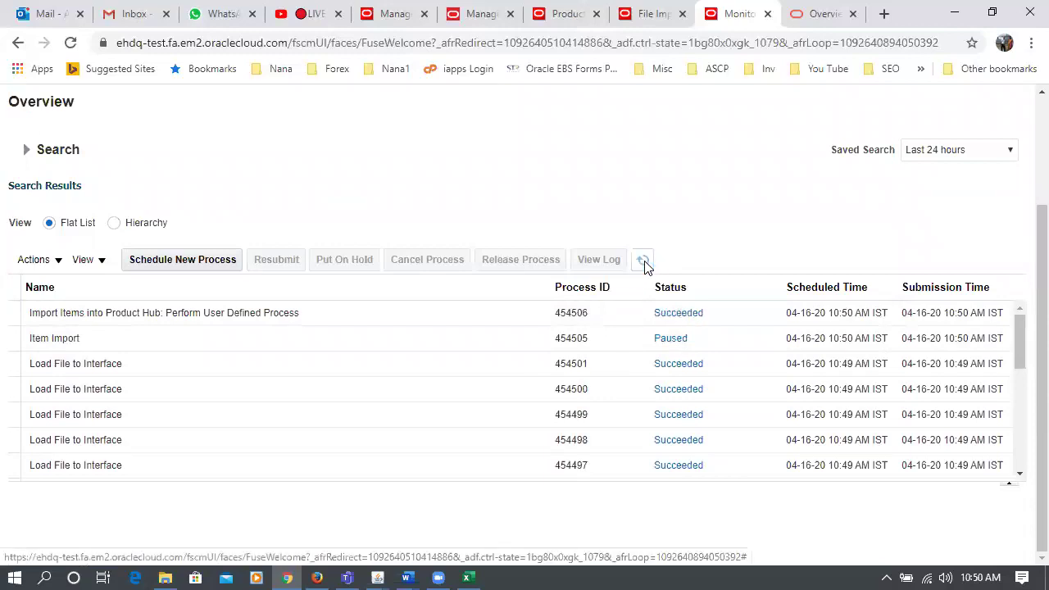
pyautogui.click(643, 261)
pyautogui.click(643, 262)
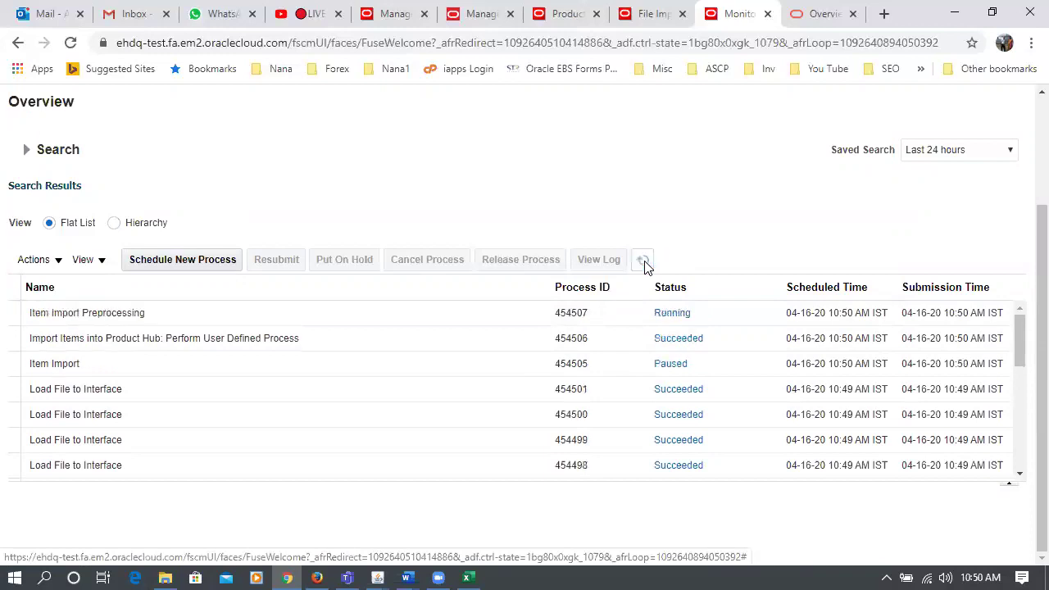
pyautogui.click(645, 262)
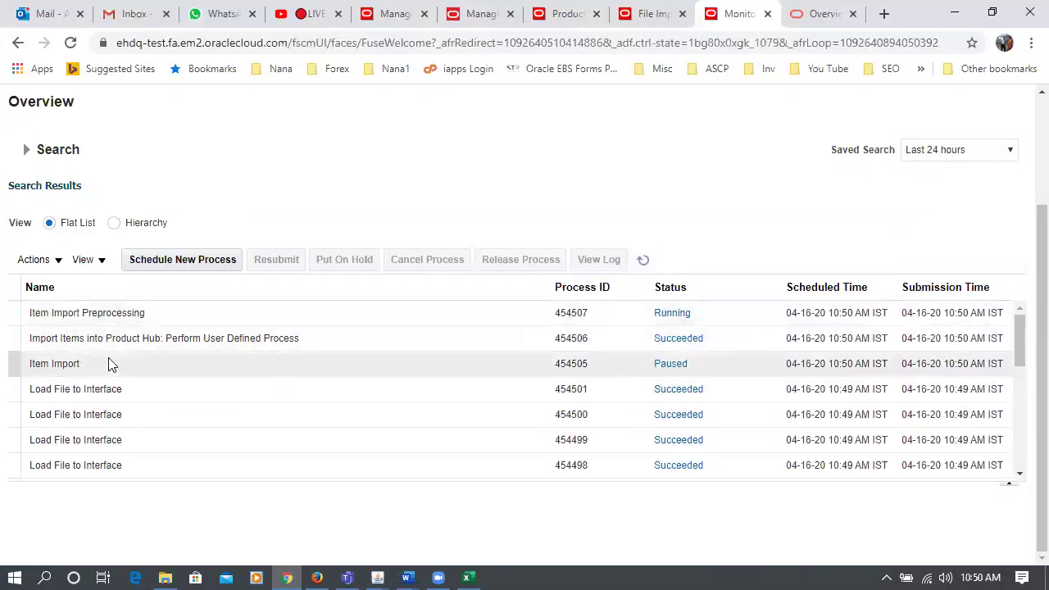
pyautogui.click(644, 262)
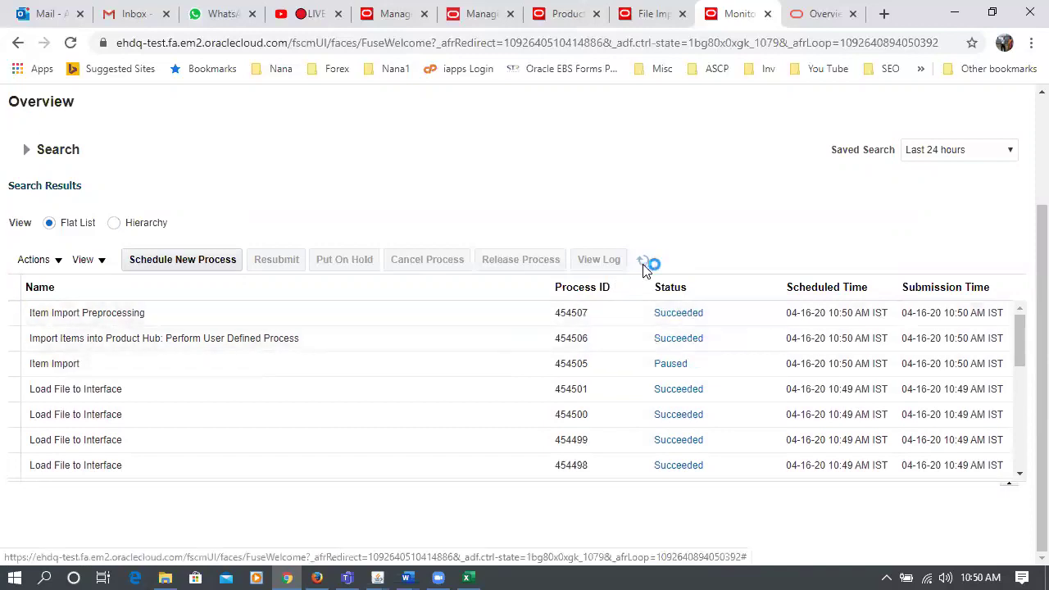
pyautogui.click(643, 264)
pyautogui.click(643, 260)
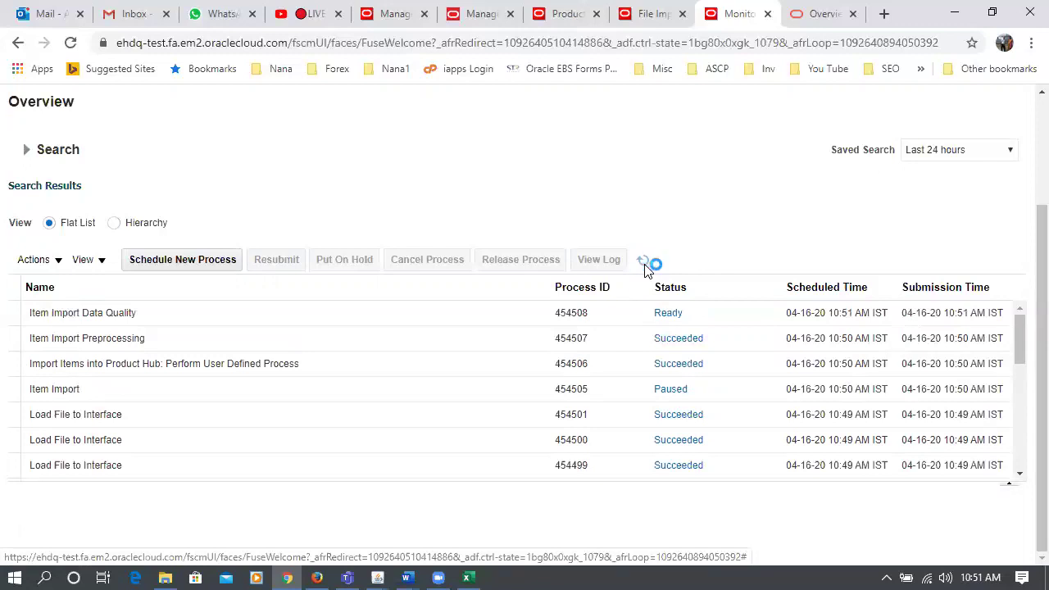
pyautogui.click(643, 264)
pyautogui.click(644, 262)
pyautogui.click(644, 262)
pyautogui.click(644, 262)
pyautogui.click(644, 262)
pyautogui.click(644, 262)
pyautogui.click(644, 262)
pyautogui.click(646, 267)
pyautogui.click(646, 267)
pyautogui.click(646, 267)
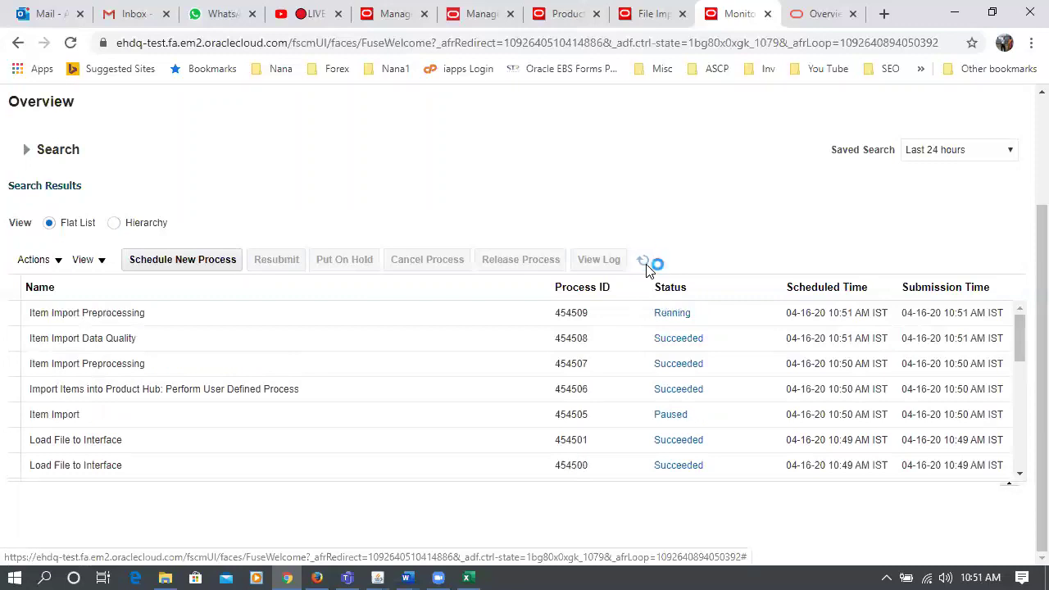
pyautogui.click(646, 267)
pyautogui.click(645, 268)
# - Keep refreshing until Item Import 454505 and its child processes show Succeeded
pyautogui.click(643, 260)
pyautogui.click(646, 268)
pyautogui.click(644, 261)
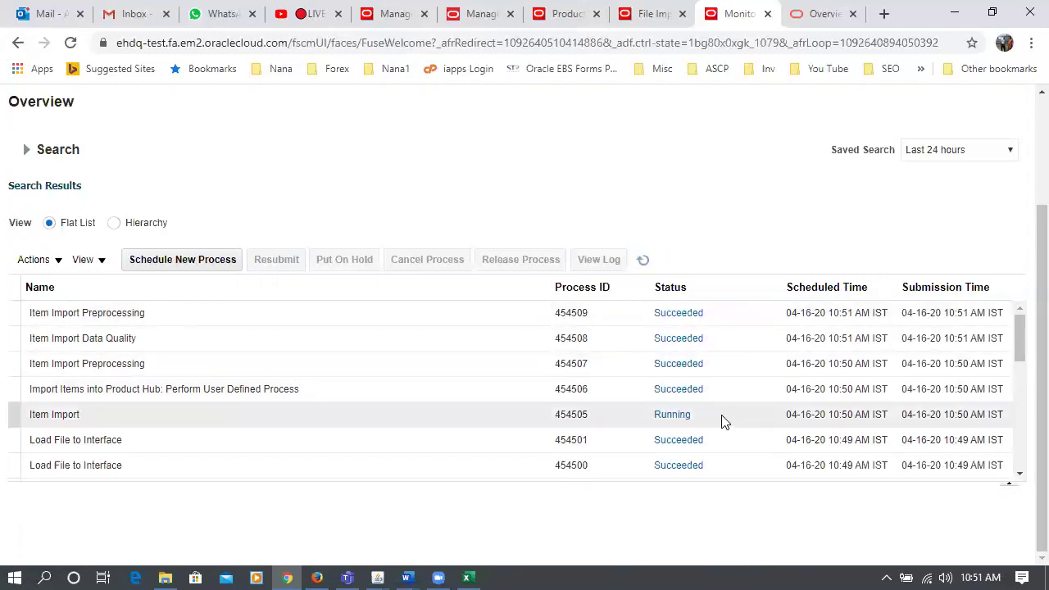
pyautogui.click(644, 260)
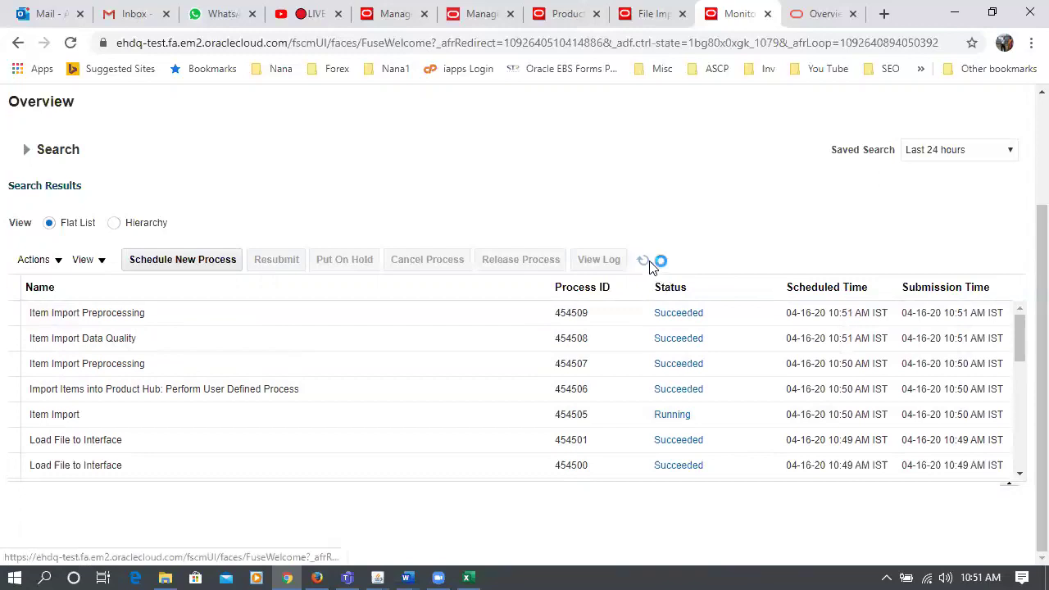
pyautogui.click(644, 261)
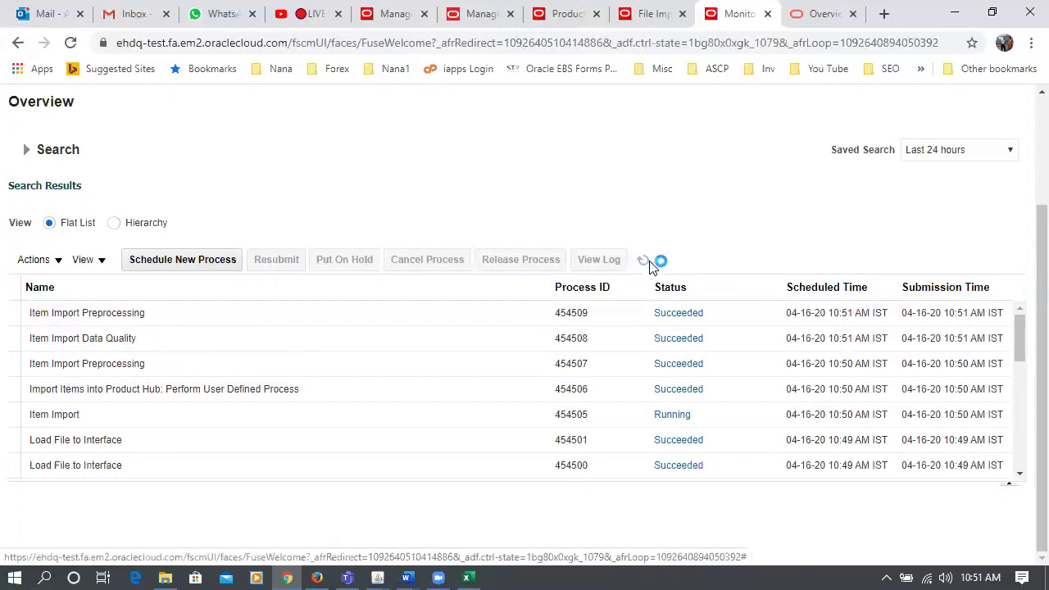
pyautogui.click(644, 261)
pyautogui.click(644, 261)
pyautogui.click(644, 260)
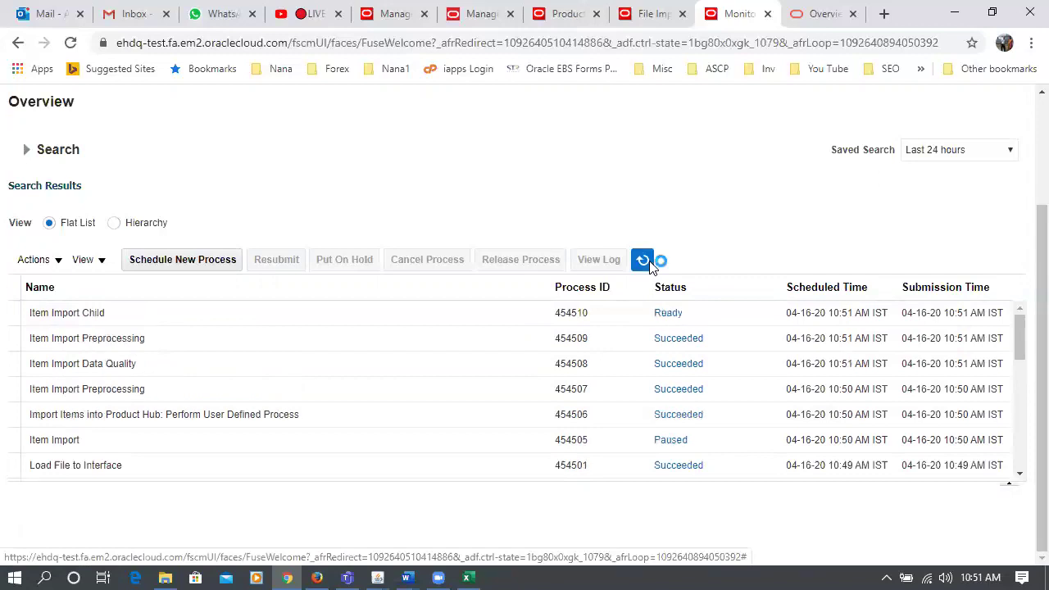
pyautogui.click(644, 260)
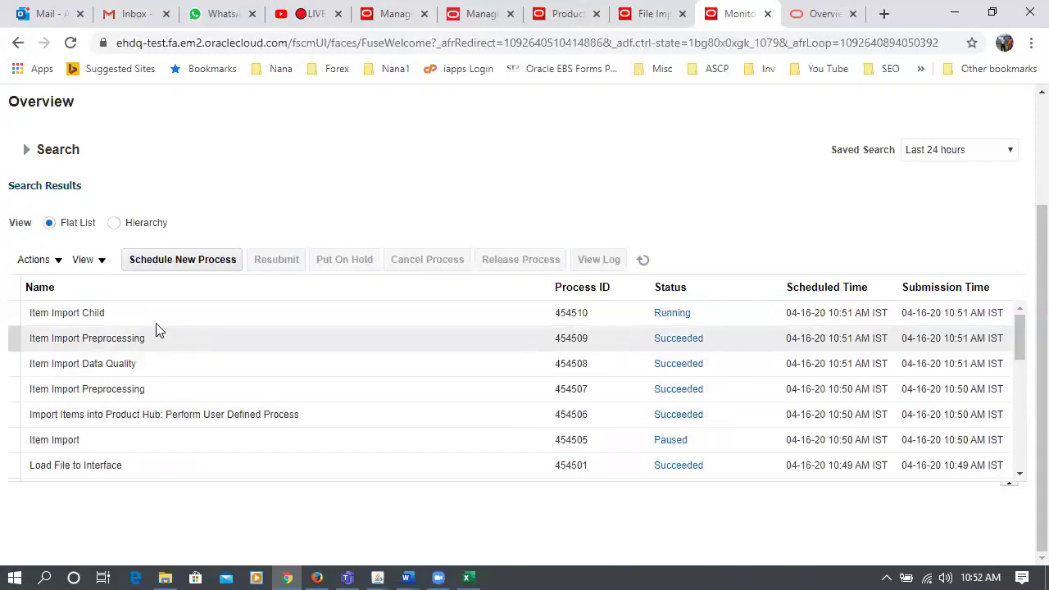
pyautogui.click(643, 260)
pyautogui.click(642, 262)
pyautogui.click(643, 262)
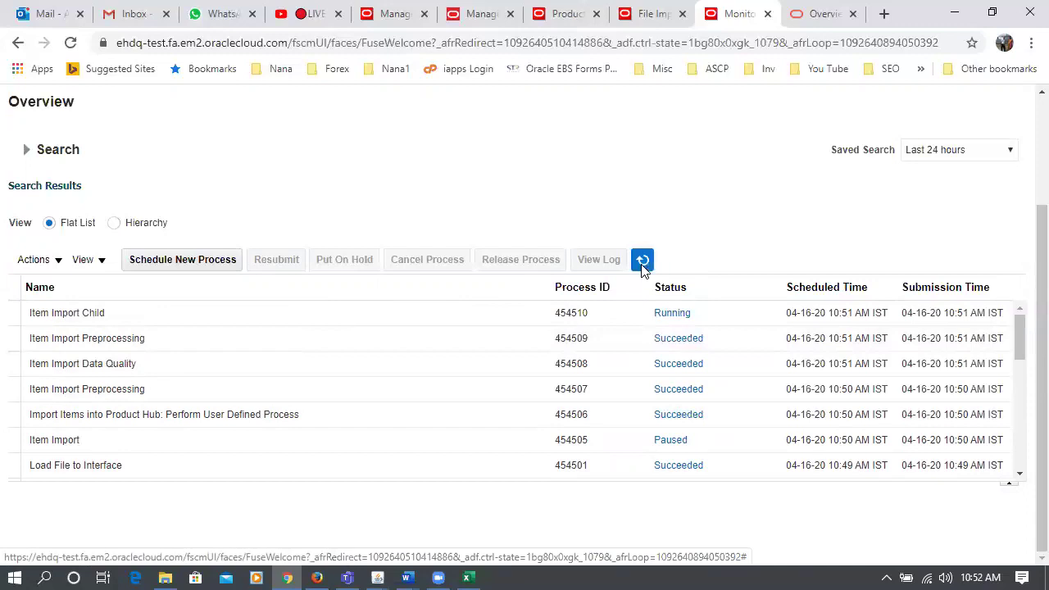
pyautogui.click(642, 263)
pyautogui.click(642, 263)
pyautogui.click(644, 262)
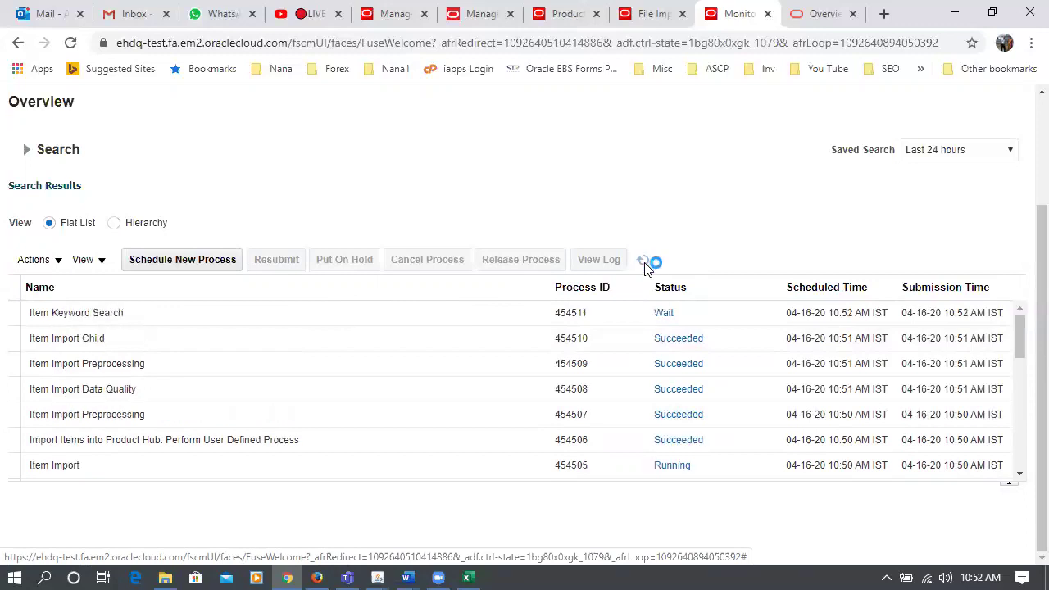
pyautogui.click(643, 263)
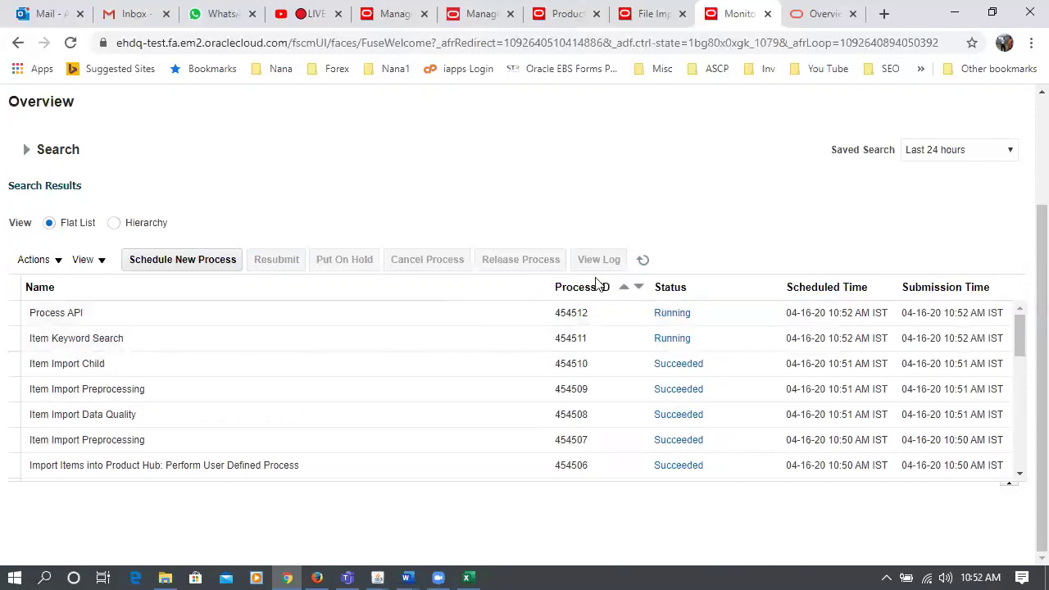
pyautogui.click(644, 261)
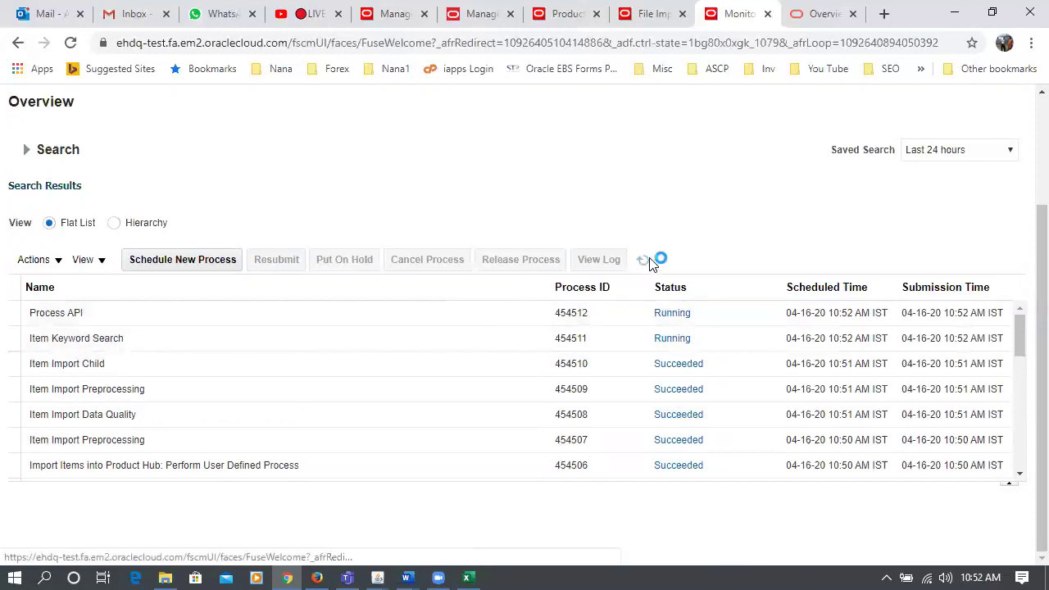
pyautogui.click(644, 262)
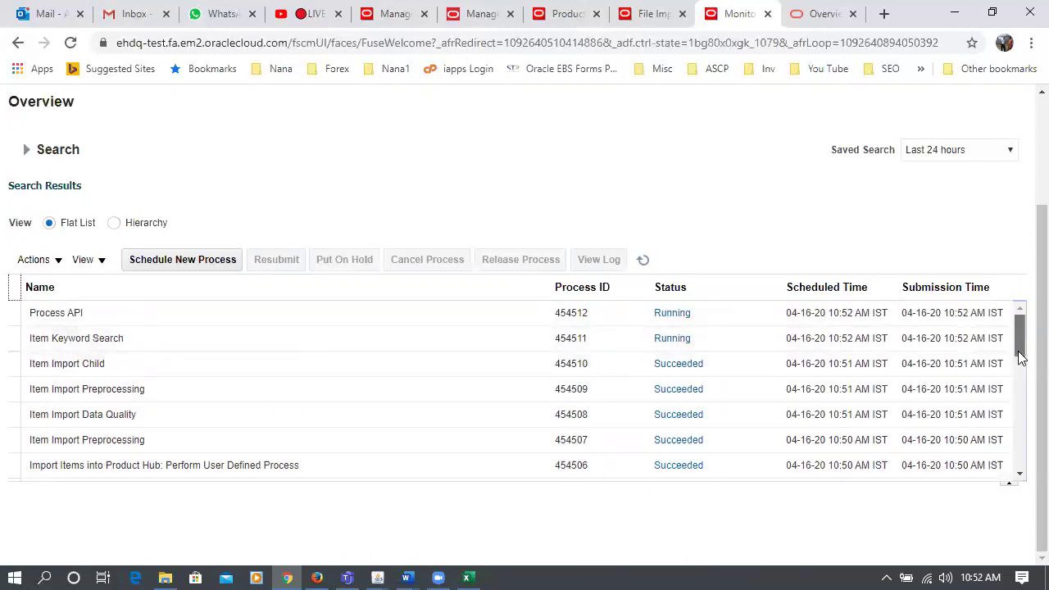
# - Check the finished process table, then go to the Product Information Management page
pyautogui.scroll(-2, 1019, 353)
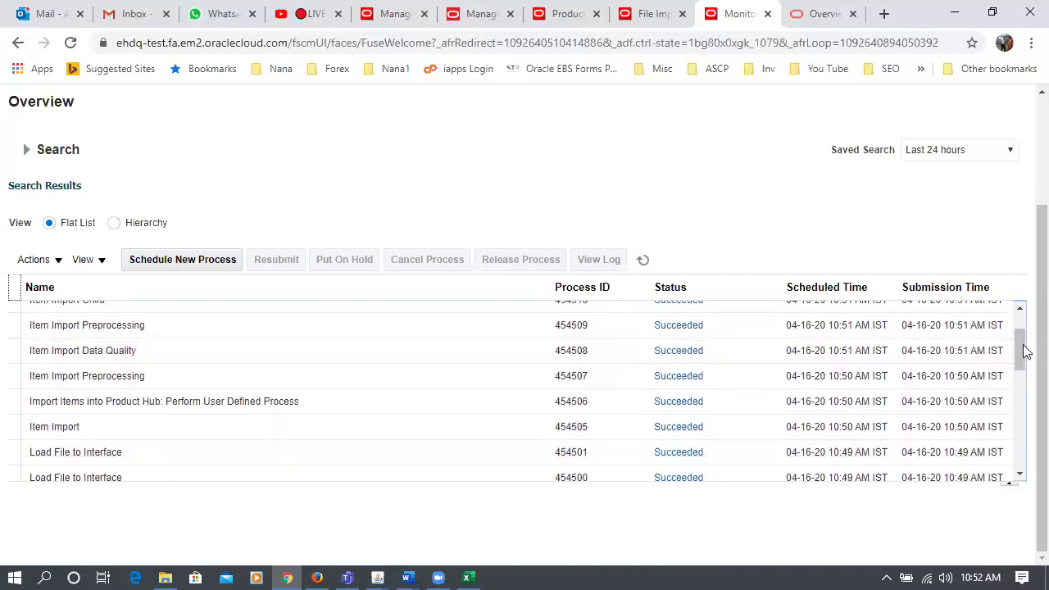
pyautogui.scroll(2, 1027, 246)
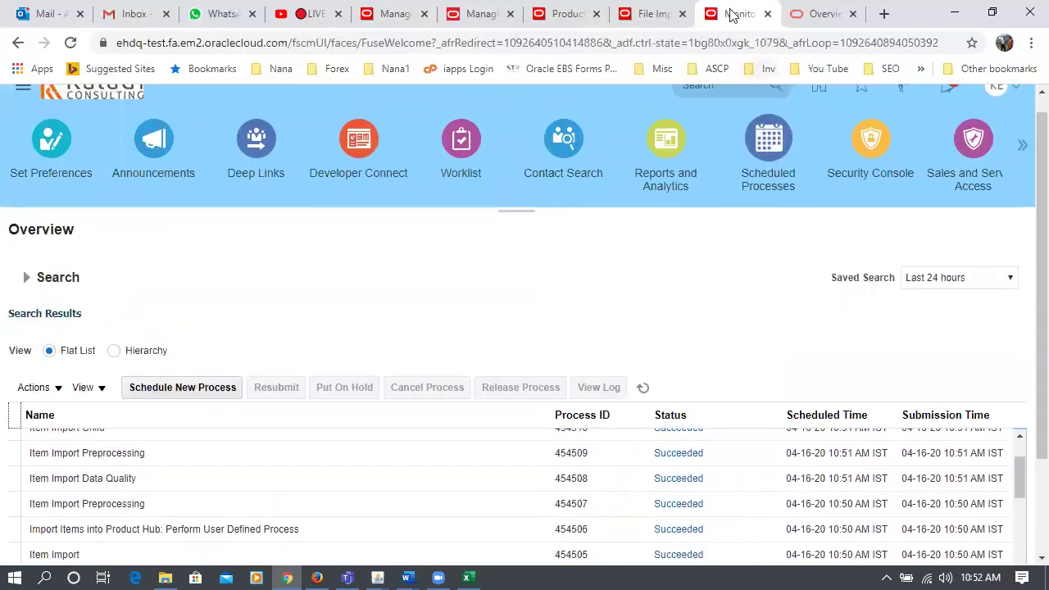
pyautogui.click(651, 14)
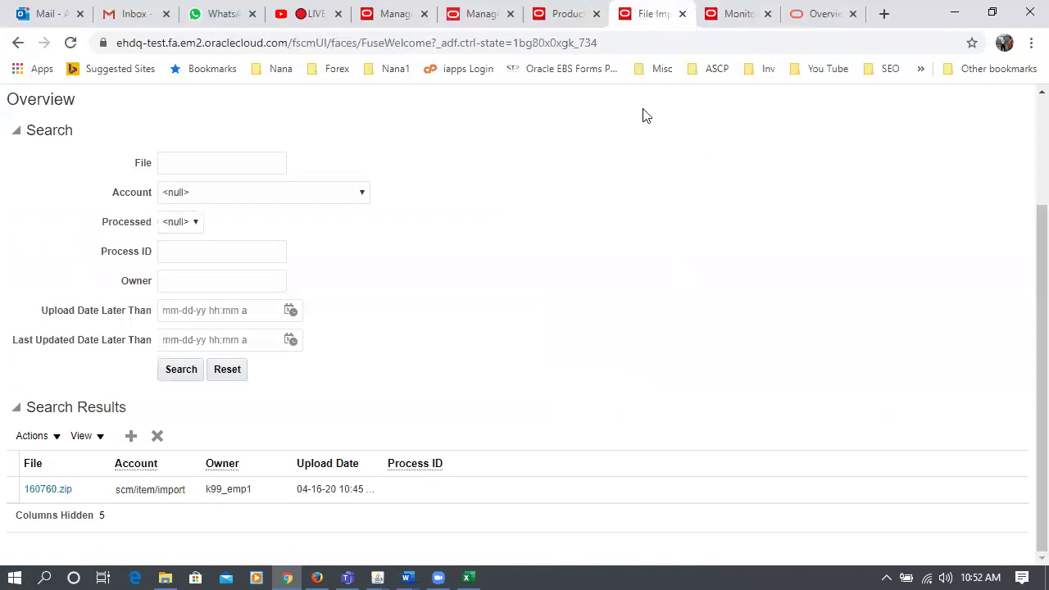
pyautogui.click(564, 20)
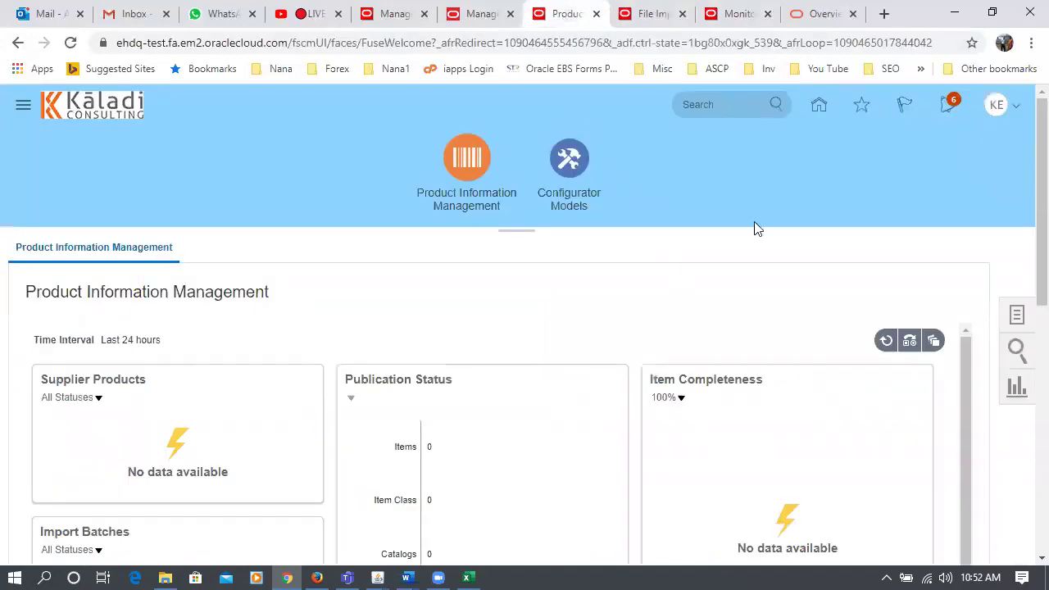
# - From Home, go to Product Management > Product Information Management and open Manage Items
pyautogui.click(817, 108)
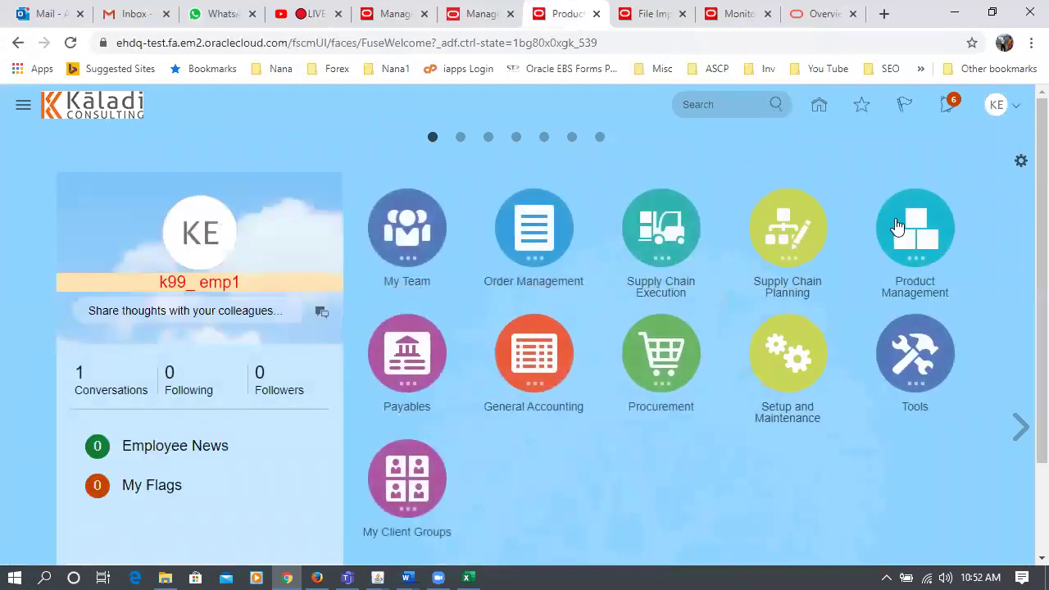
pyautogui.click(922, 236)
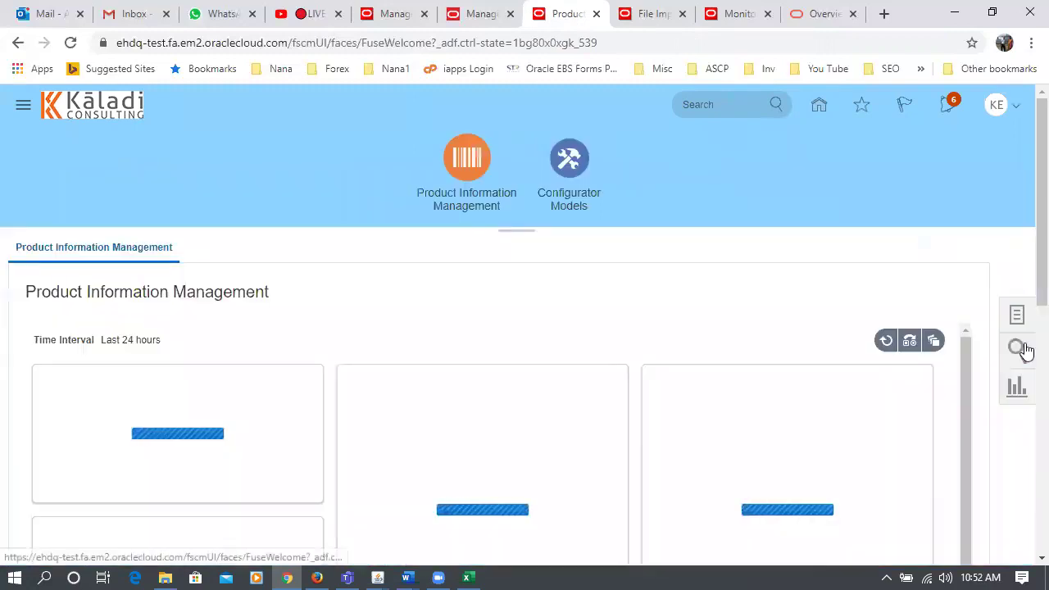
pyautogui.click(1019, 316)
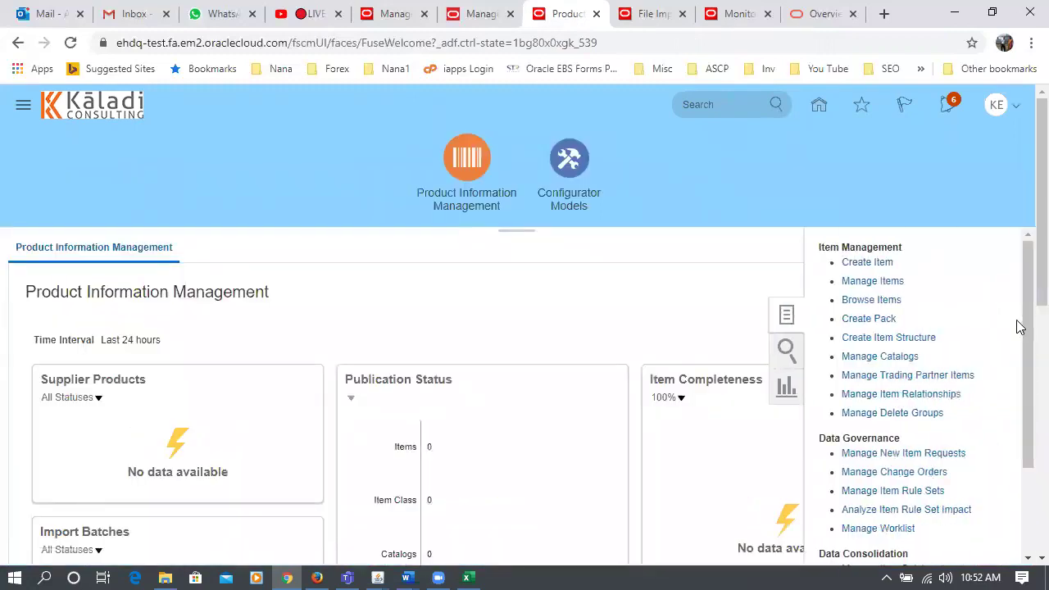
pyautogui.click(875, 281)
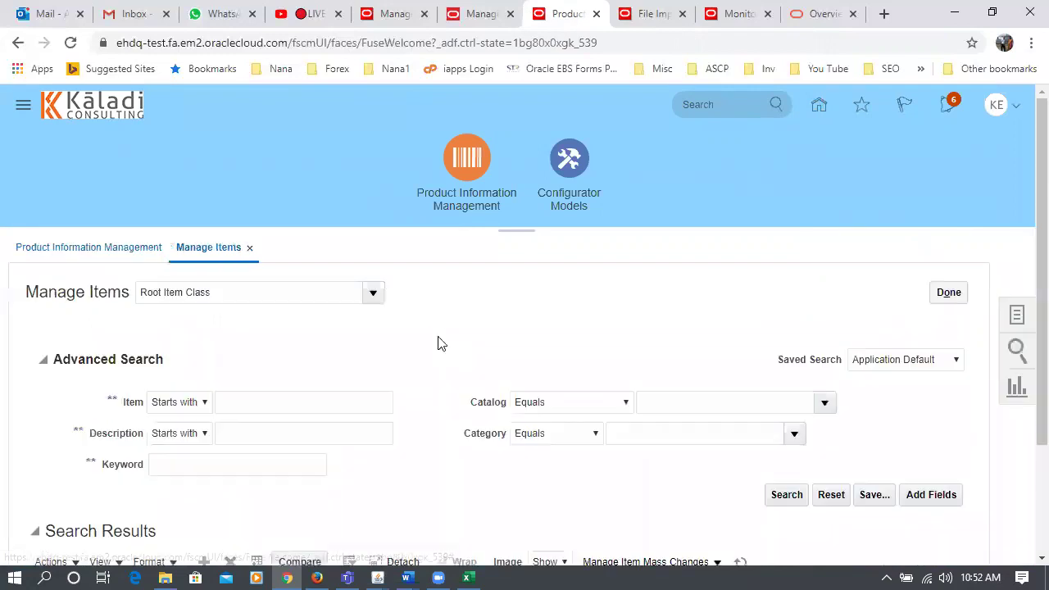
pyautogui.scroll(-1, 458, 377)
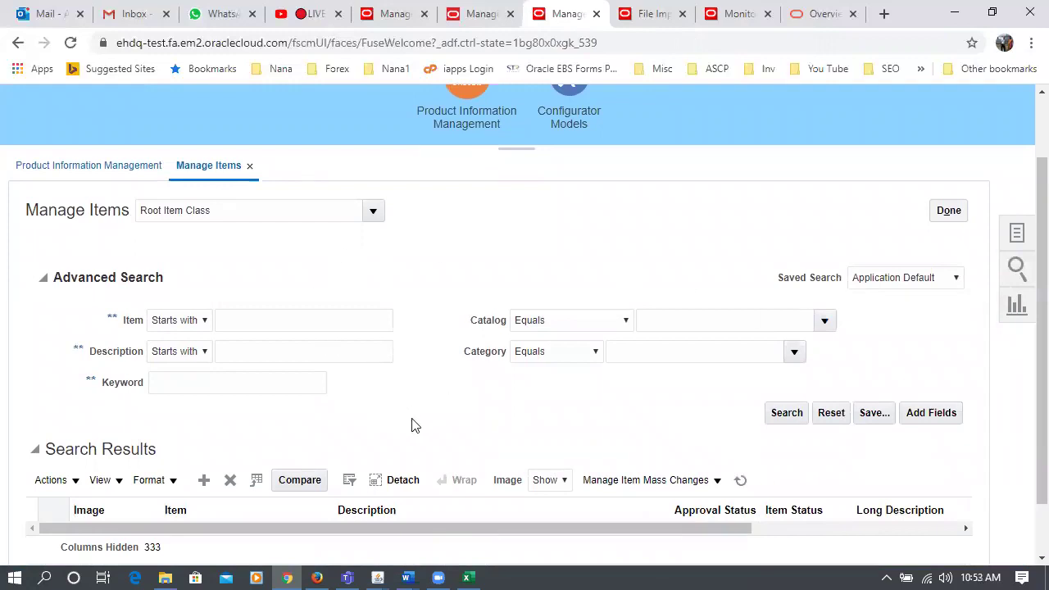
# - Filter attributes by 'Starting' and add Starting Lot Number to the item search fields
pyautogui.click(933, 414)
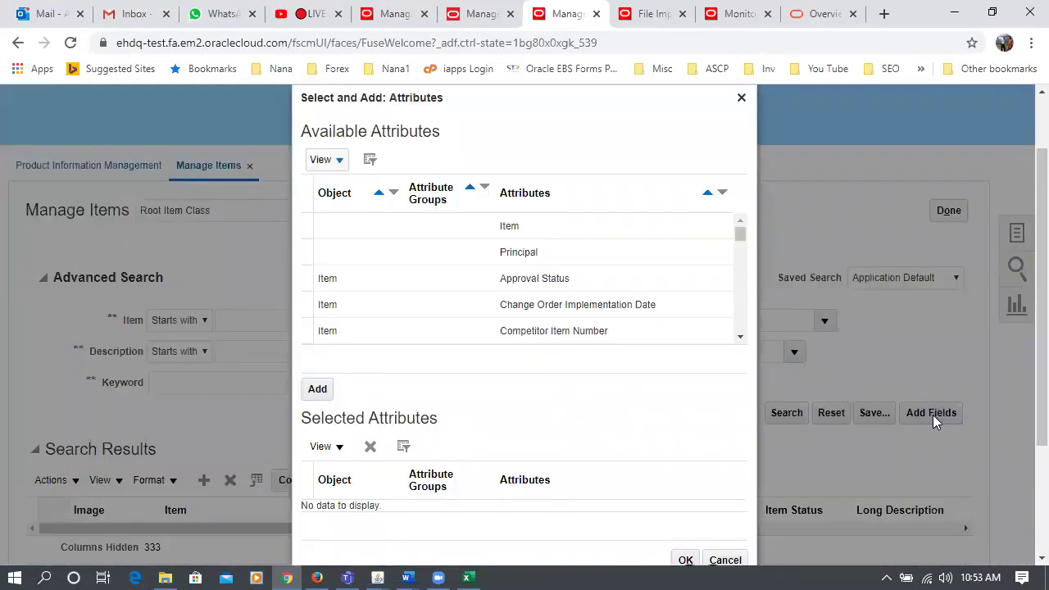
pyautogui.click(368, 162)
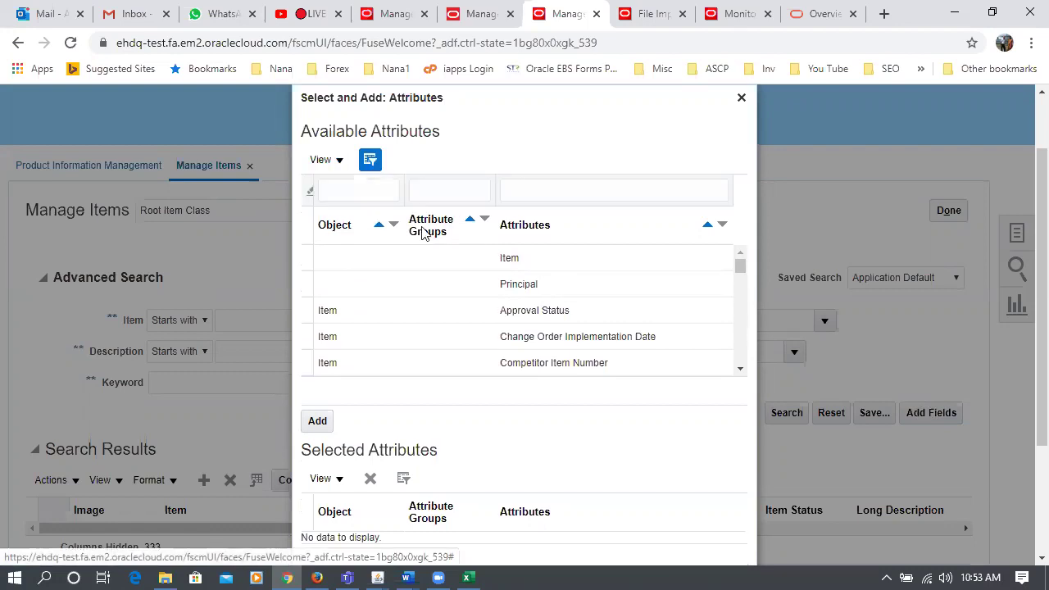
pyautogui.click(527, 195)
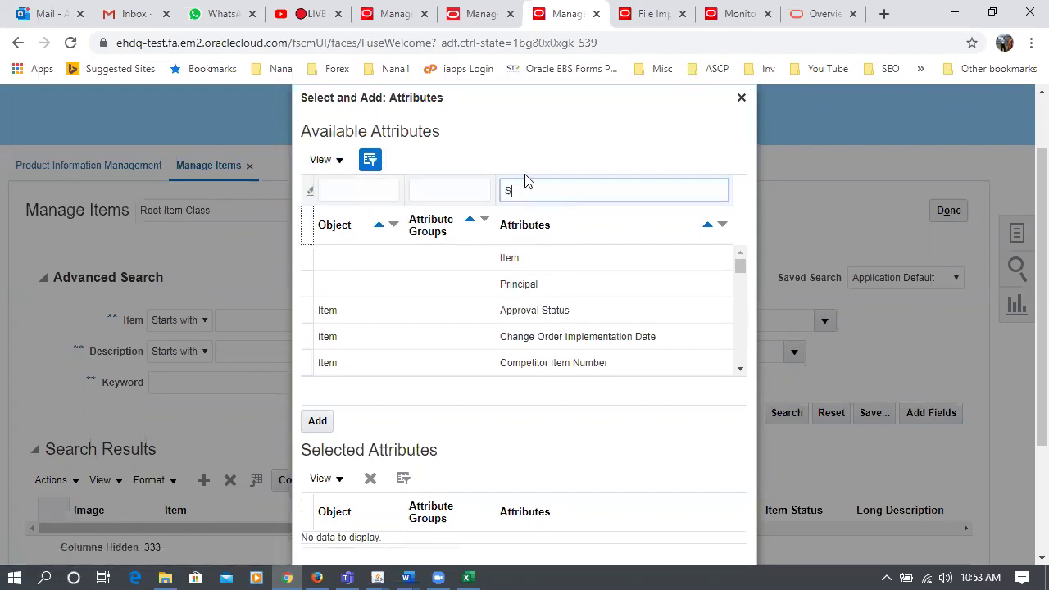
pyautogui.press('Return')
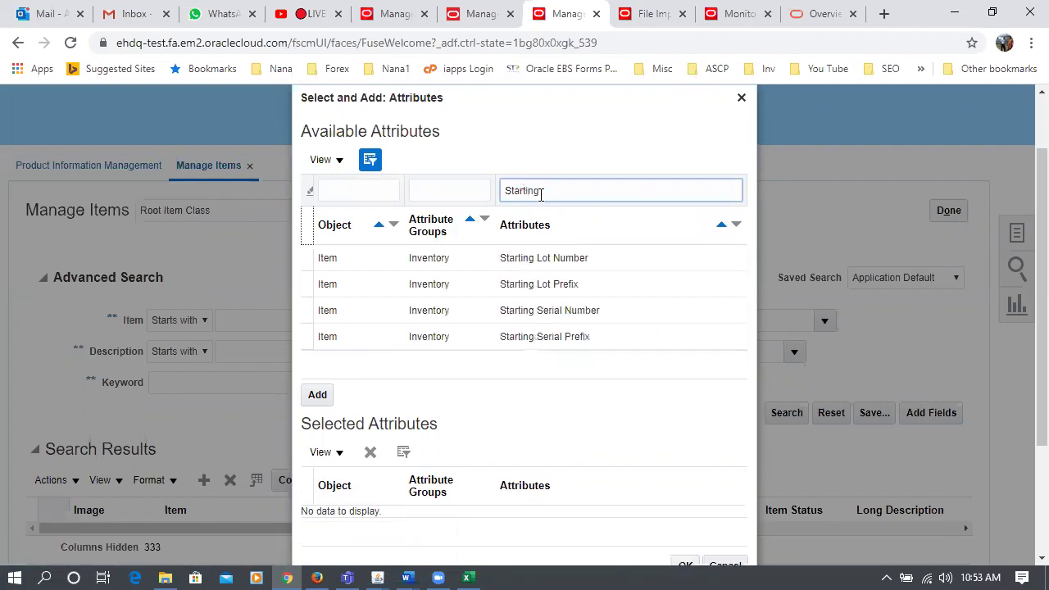
pyautogui.click(601, 267)
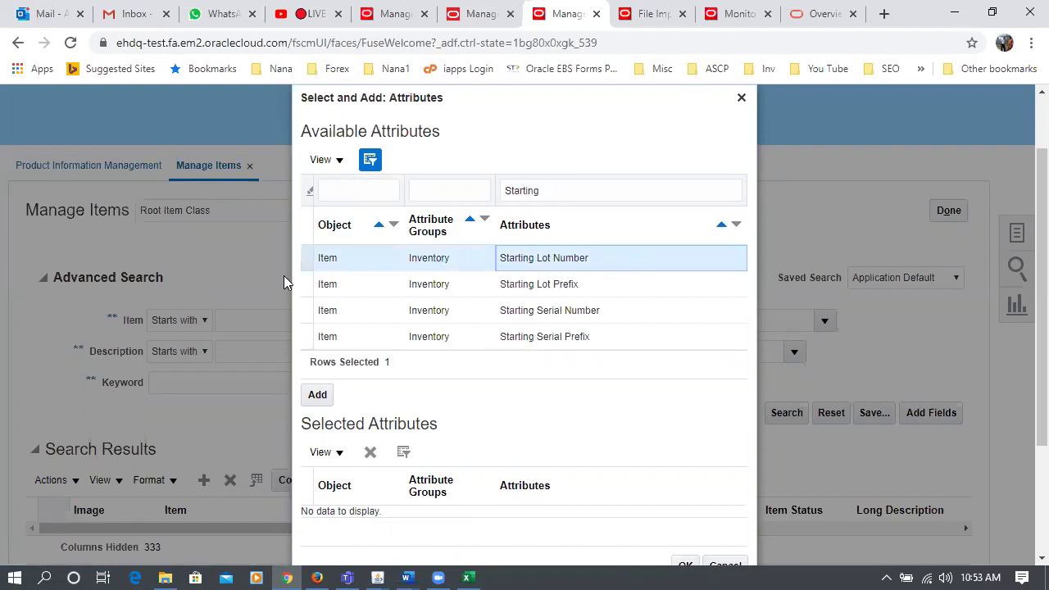
pyautogui.click(308, 257)
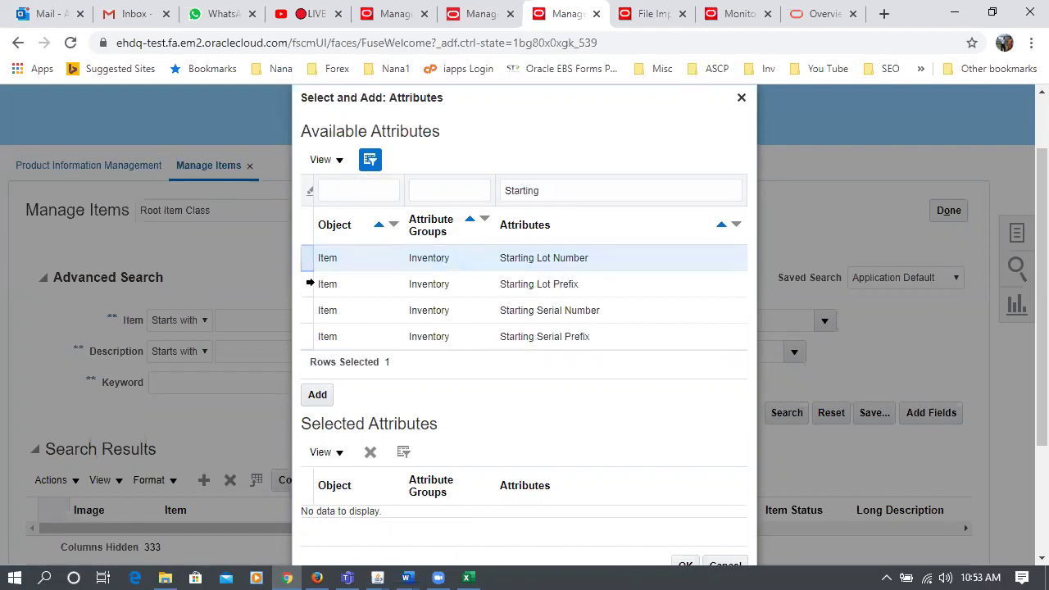
pyautogui.click(317, 395)
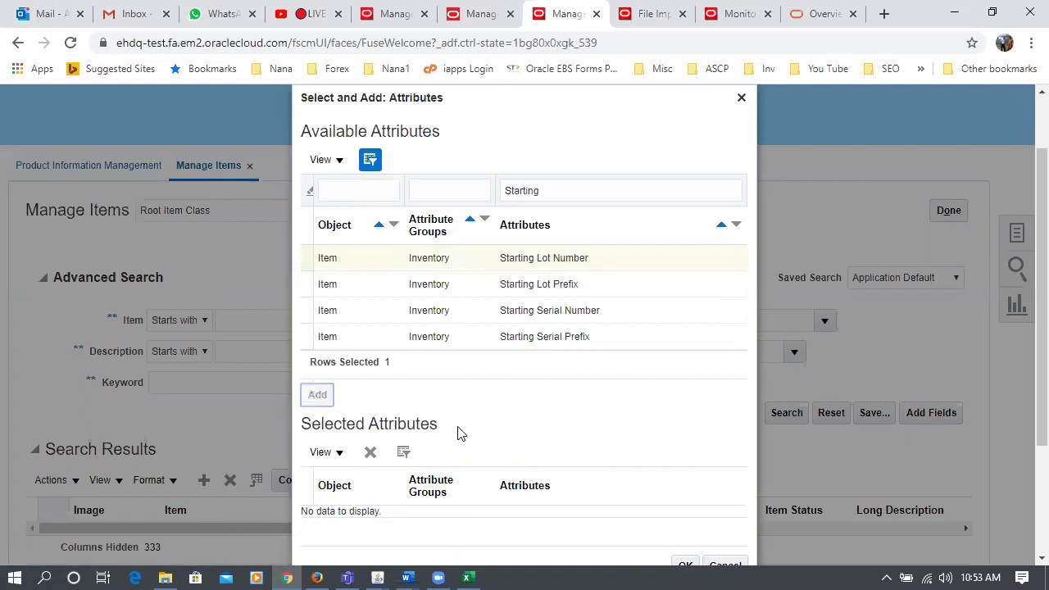
pyautogui.scroll(-1, 459, 431)
pyautogui.click(394, 411)
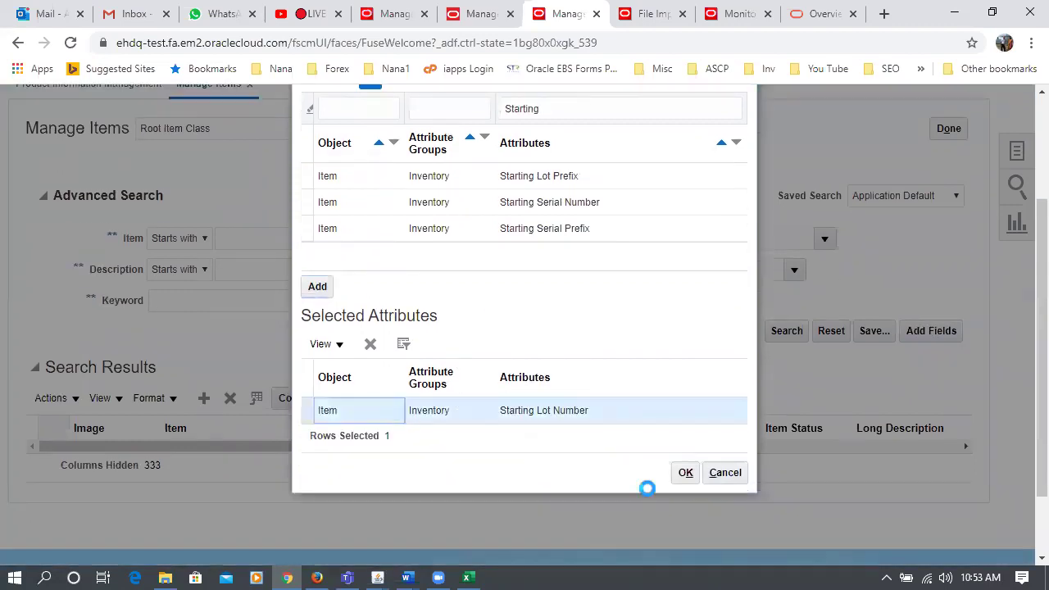
pyautogui.click(693, 479)
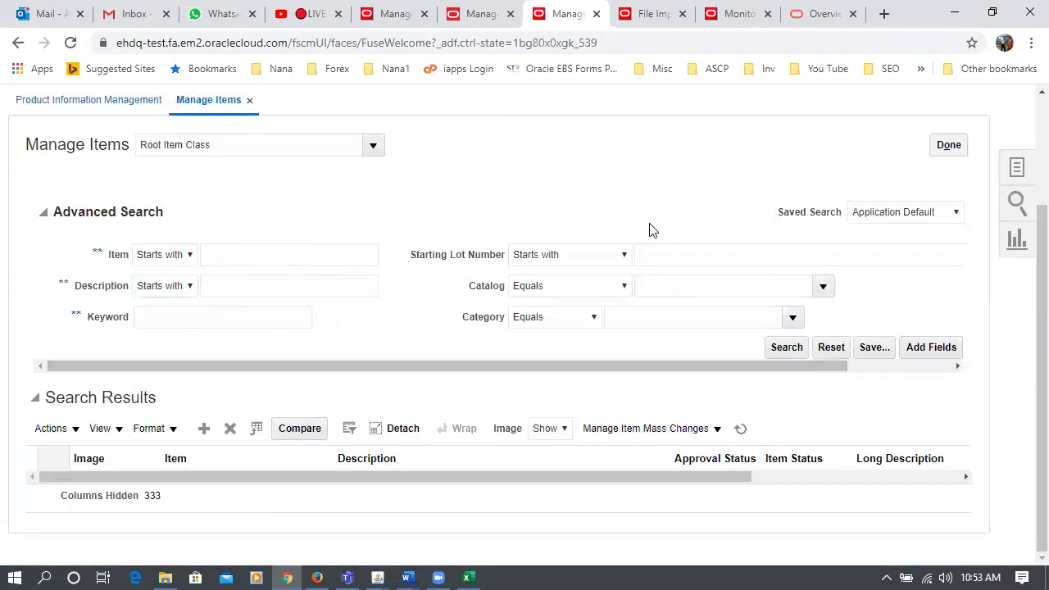
# - Try an empty item search, dismiss the required-field error, and keep Item as 'Starts with'
pyautogui.click(672, 252)
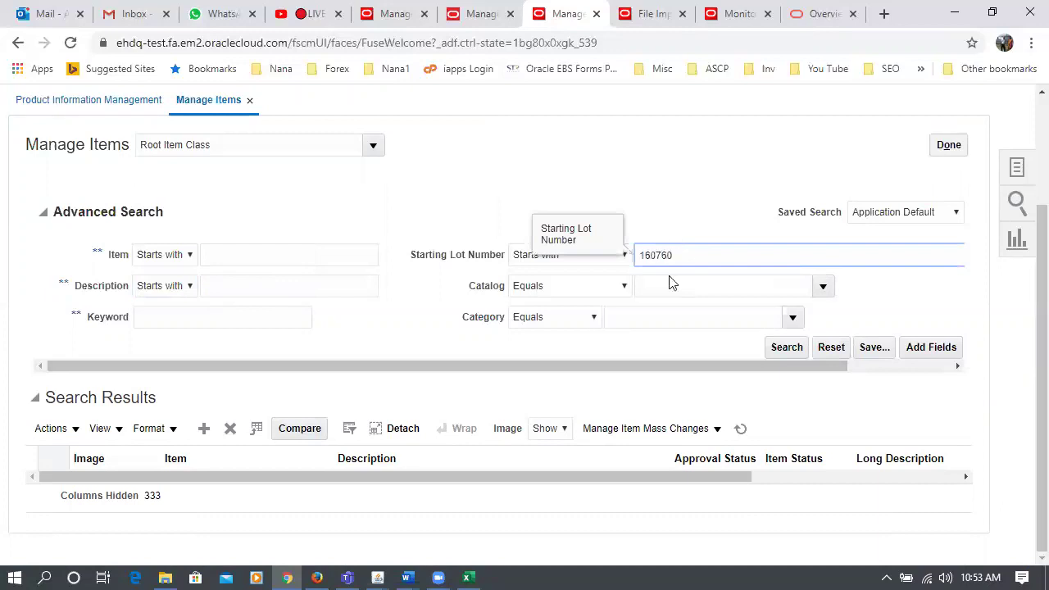
pyautogui.click(802, 348)
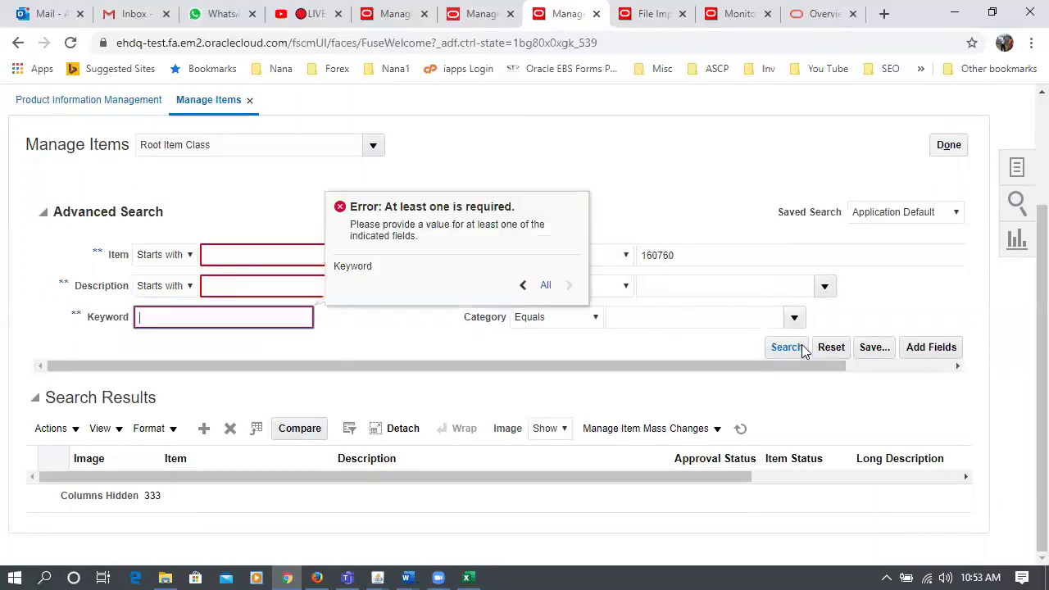
pyautogui.click(569, 354)
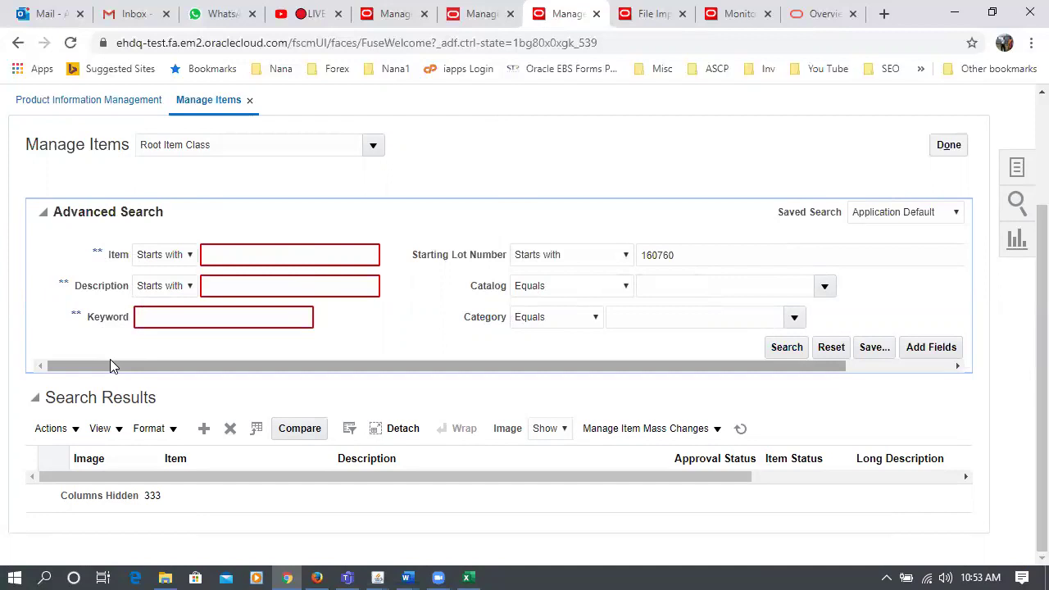
pyautogui.click(161, 261)
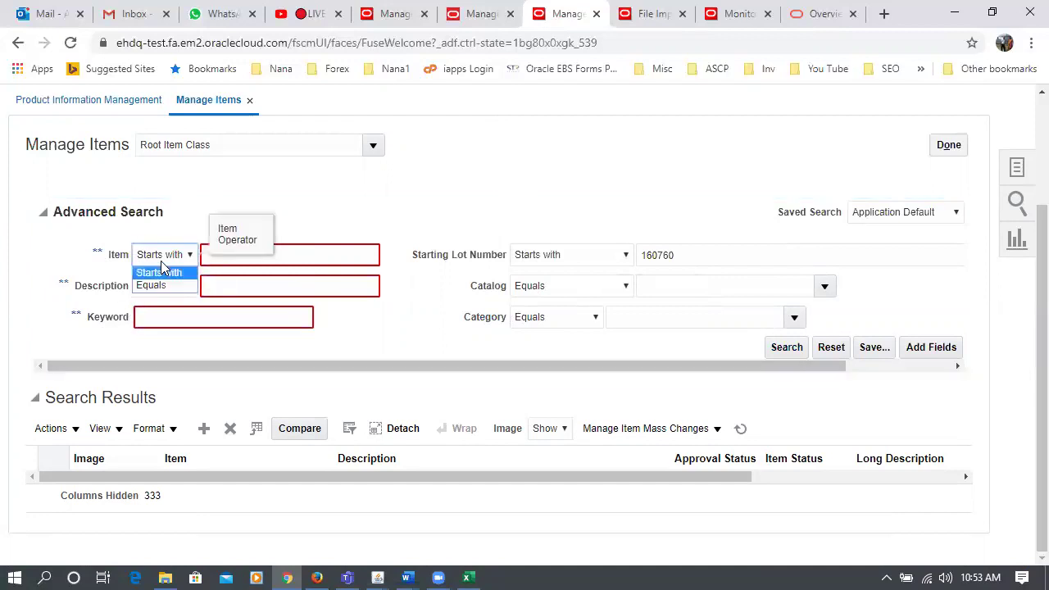
pyautogui.click(161, 255)
pyautogui.click(328, 259)
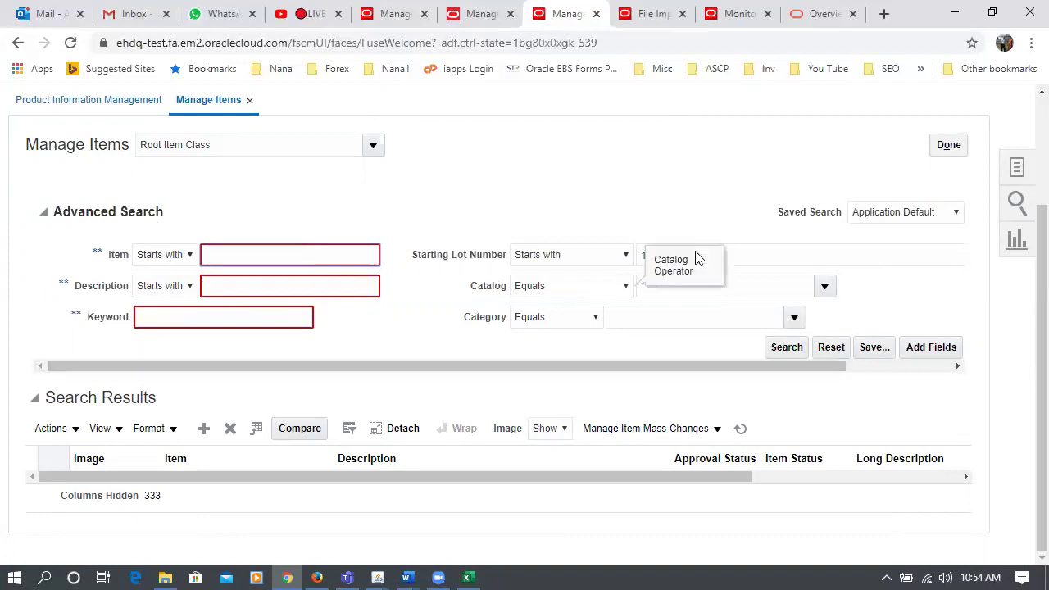
pyautogui.click(752, 254)
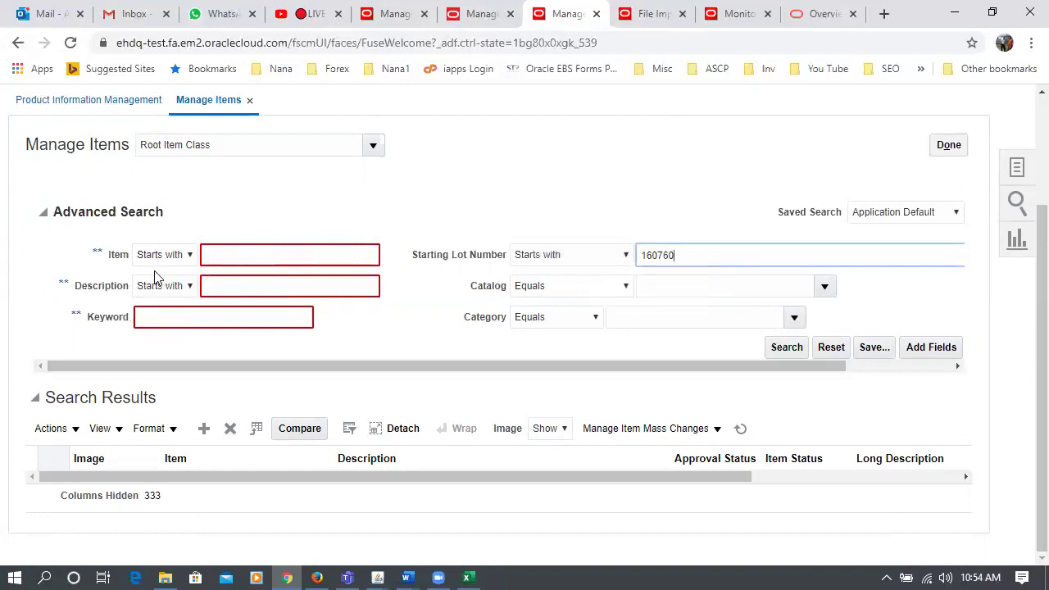
# - Search for items starting with k99 with Starting Lot Number 160760
pyautogui.click(273, 254)
pyautogui.write('k99')
pyautogui.press('Tab')
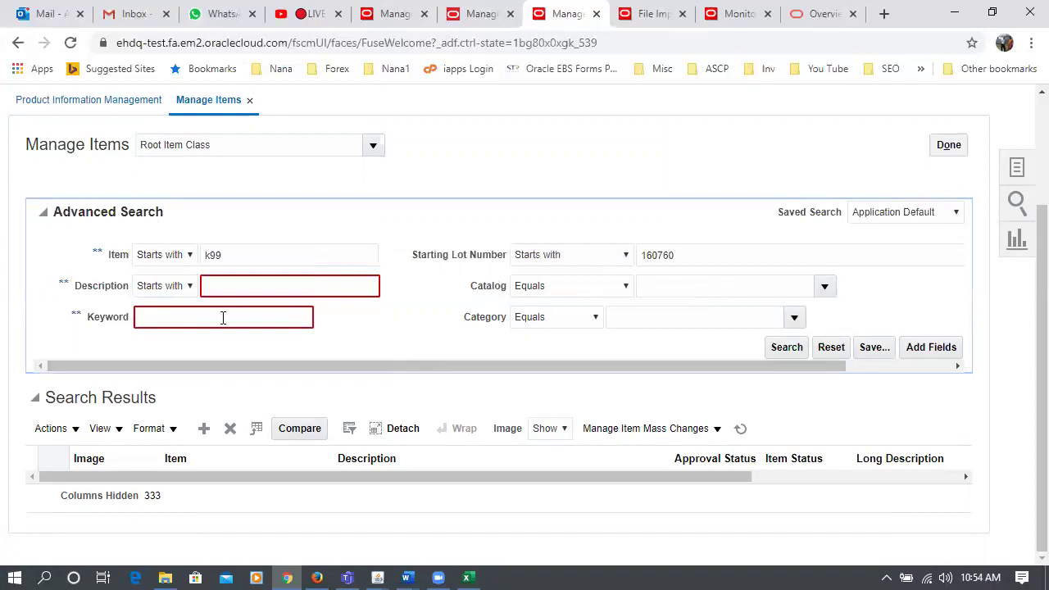
pyautogui.click(779, 347)
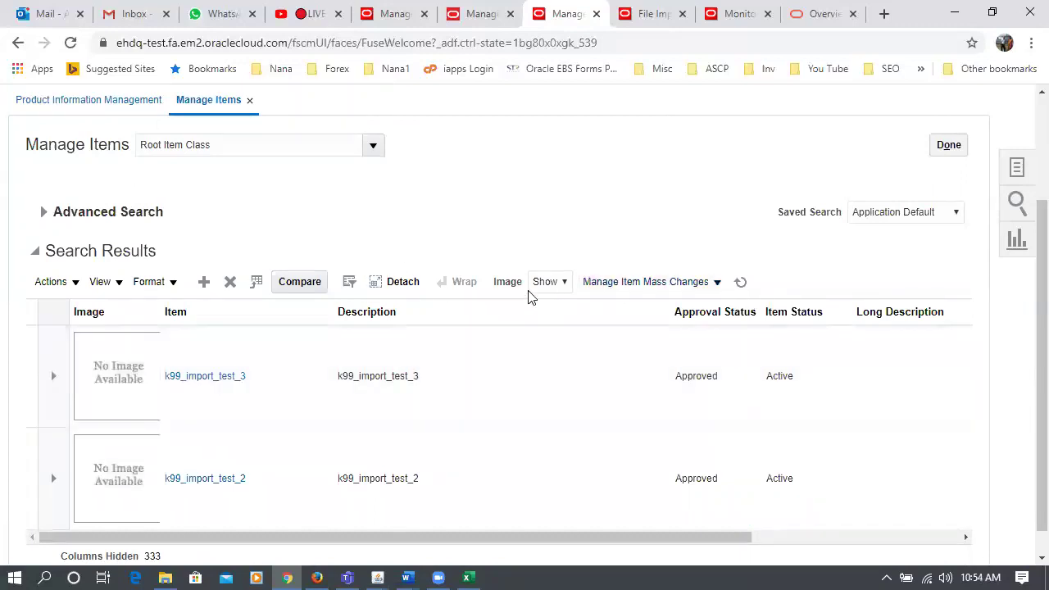
# - Set Image to Hide in the k99 item search results
pyautogui.click(552, 287)
pyautogui.click(553, 298)
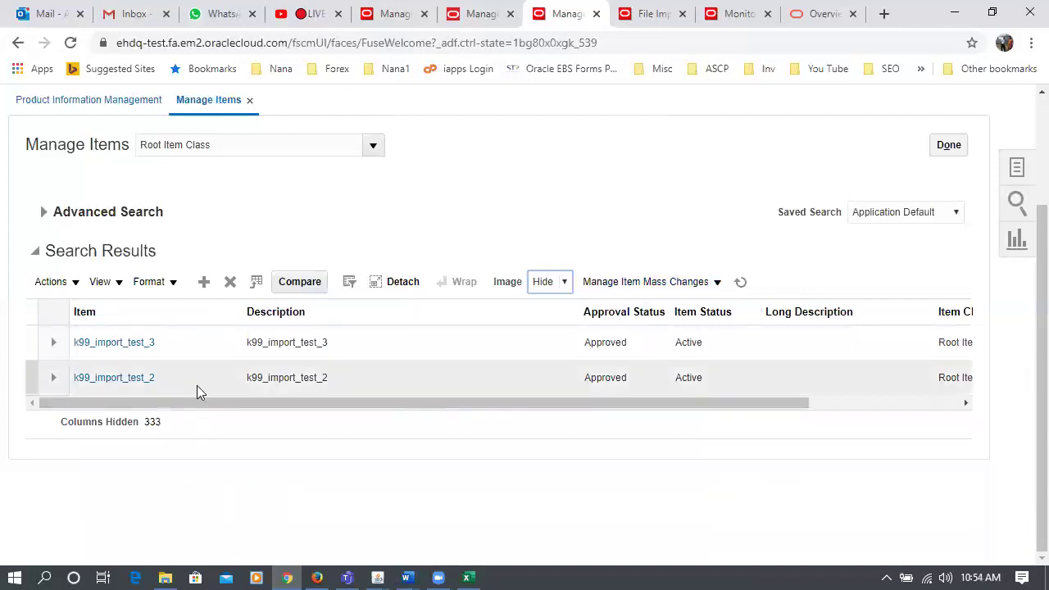
pyautogui.moveTo(192, 400); pyautogui.dragTo(482, 446)
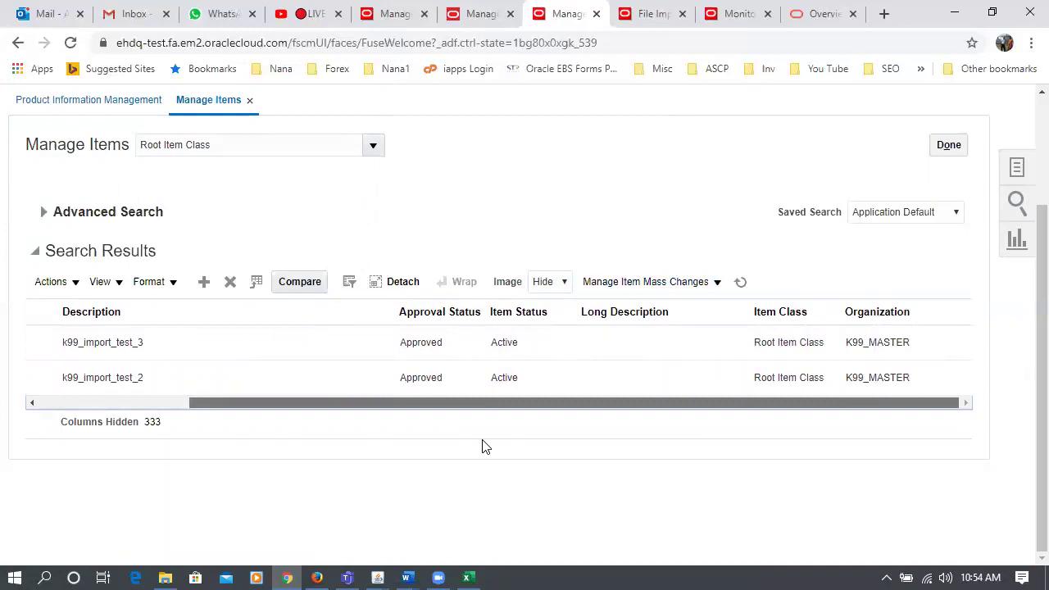
pyautogui.moveTo(474, 400); pyautogui.dragTo(54, 239)
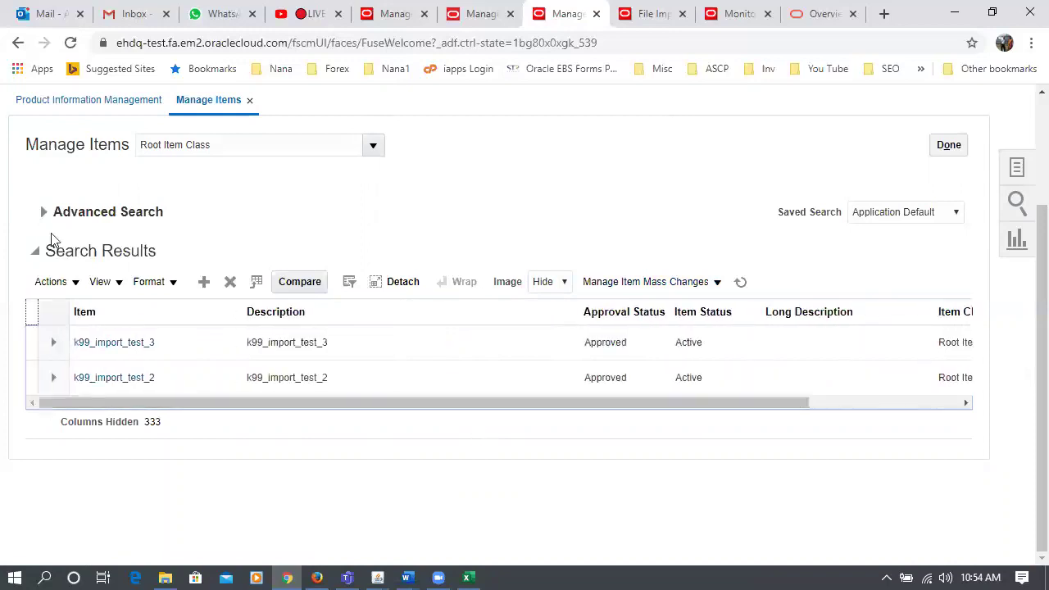
# - Expand Advanced Search, review the Description and lot number criteria, then open Add Fields
pyautogui.click(43, 212)
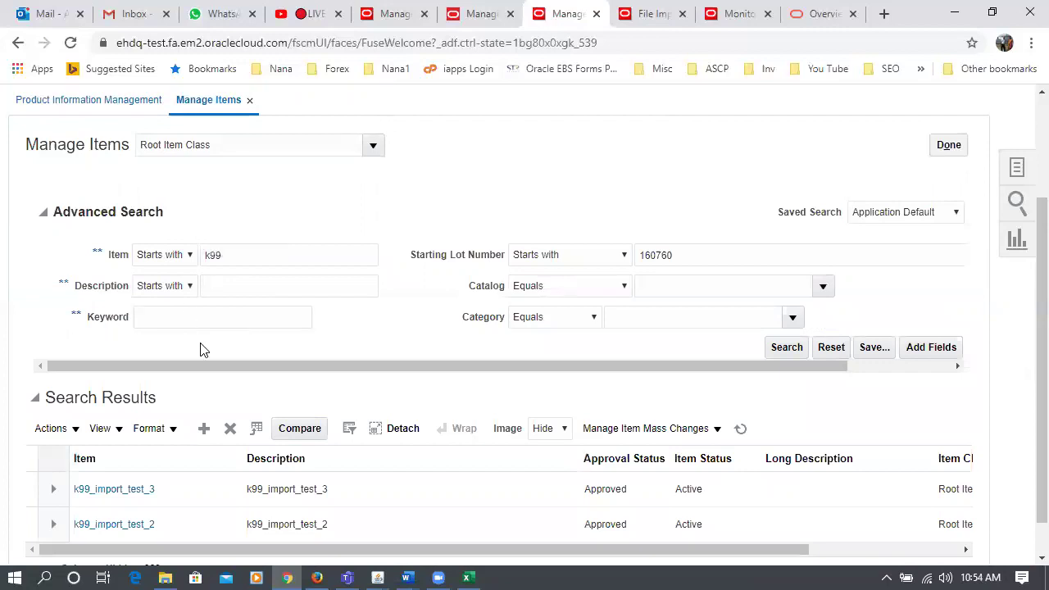
pyautogui.click(157, 292)
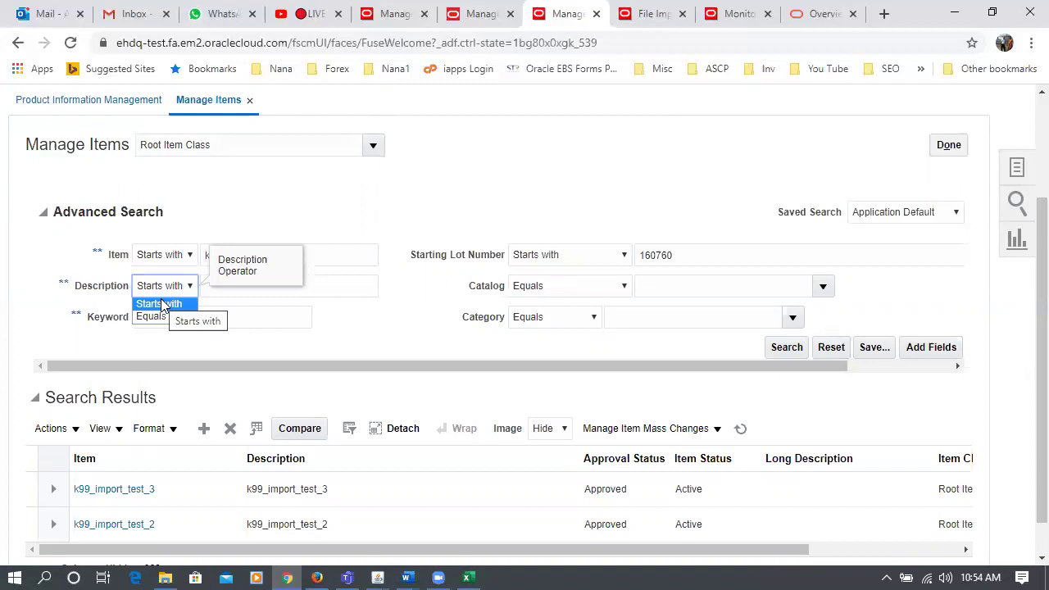
pyautogui.click(710, 255)
pyautogui.moveTo(710, 255); pyautogui.dragTo(631, 256)
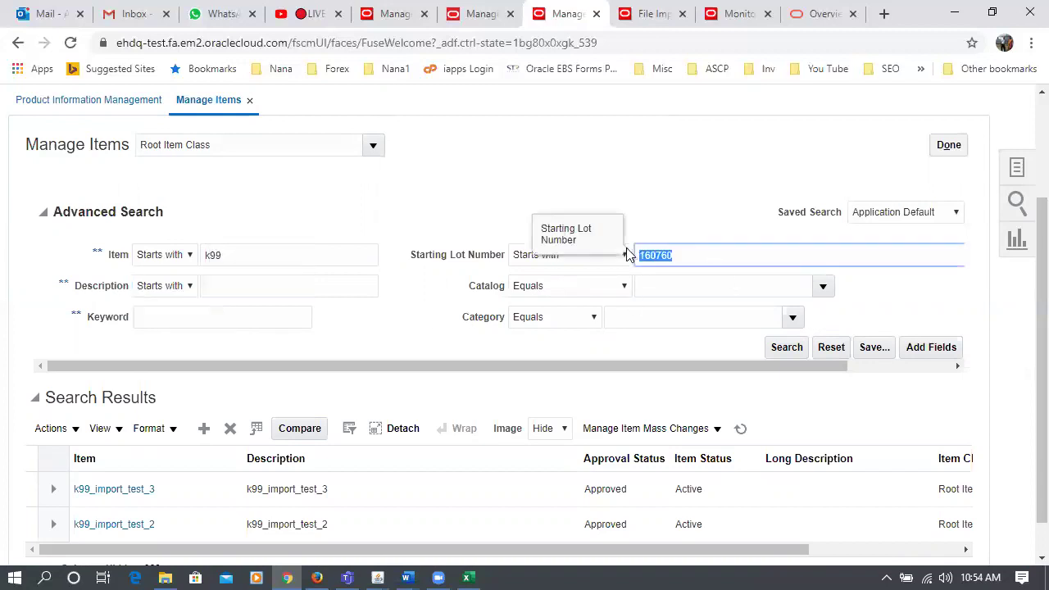
pyautogui.click(283, 202)
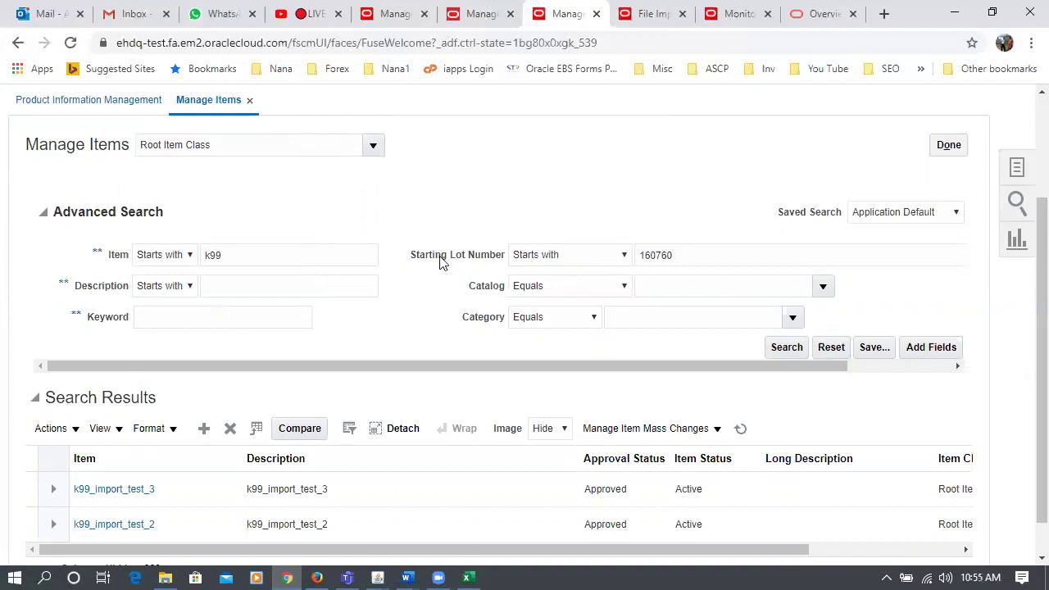
pyautogui.click(948, 349)
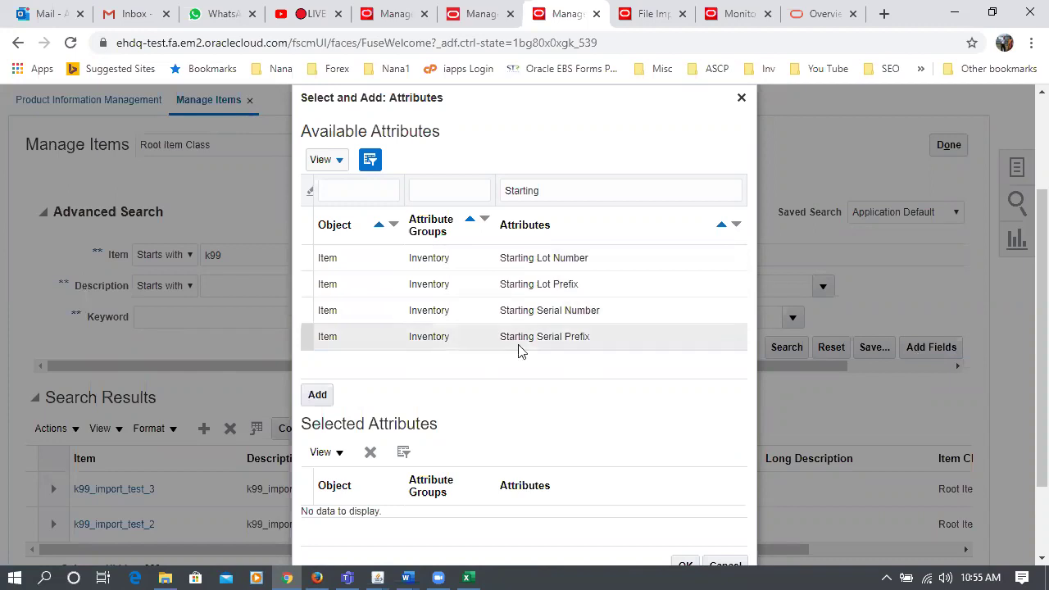
# - Filter the attribute list by 'root', clear the filter, and cancel without adding search fields
pyautogui.click(566, 196)
pyautogui.press('BackSpace')
pyautogui.press('BackSpace')
pyautogui.press('BackSpace')
pyautogui.press('BackSpace')
pyautogui.press('BackSpace')
pyautogui.press('BackSpace')
pyautogui.press('BackSpace')
pyautogui.press('BackSpace')
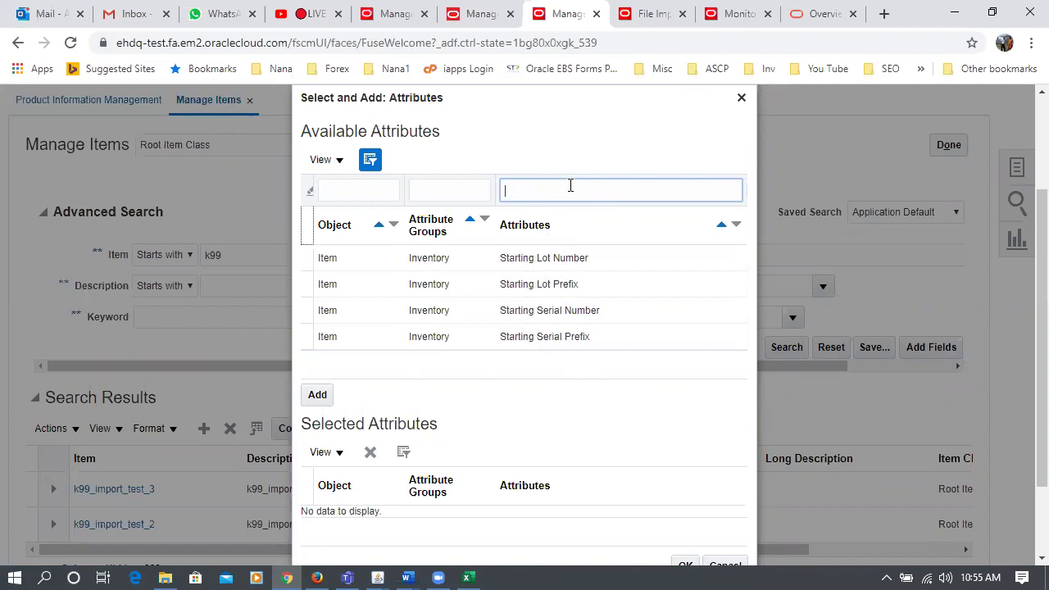
pyautogui.write('root')
pyautogui.press('Return')
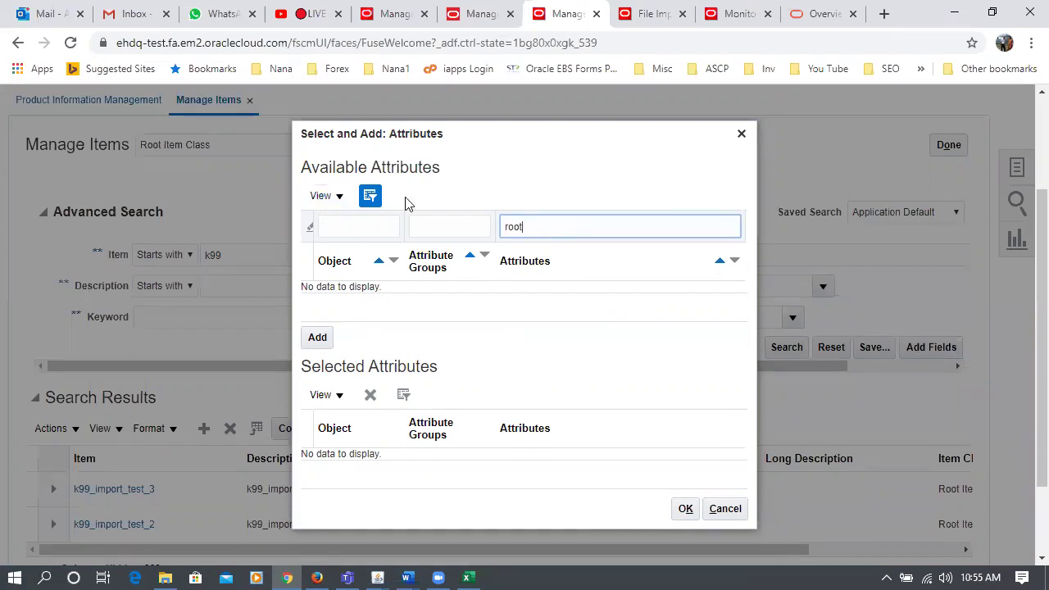
pyautogui.moveTo(546, 226); pyautogui.dragTo(453, 231)
pyautogui.press('BackSpace')
pyautogui.click(724, 509)
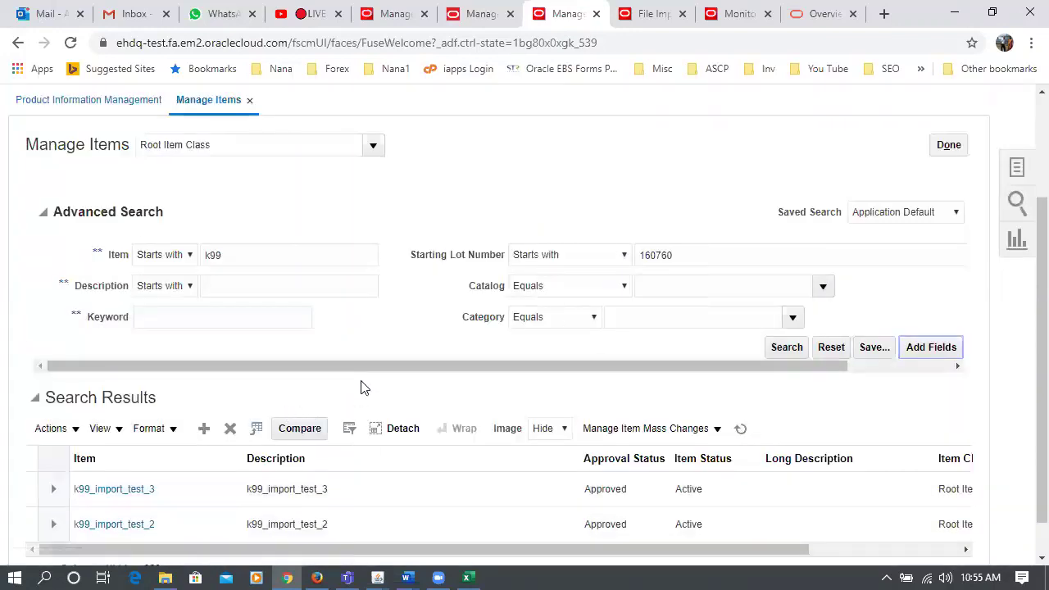
# - Select both k99_import_test_2 and k99_import_test_3 in the search results
pyautogui.click(690, 258)
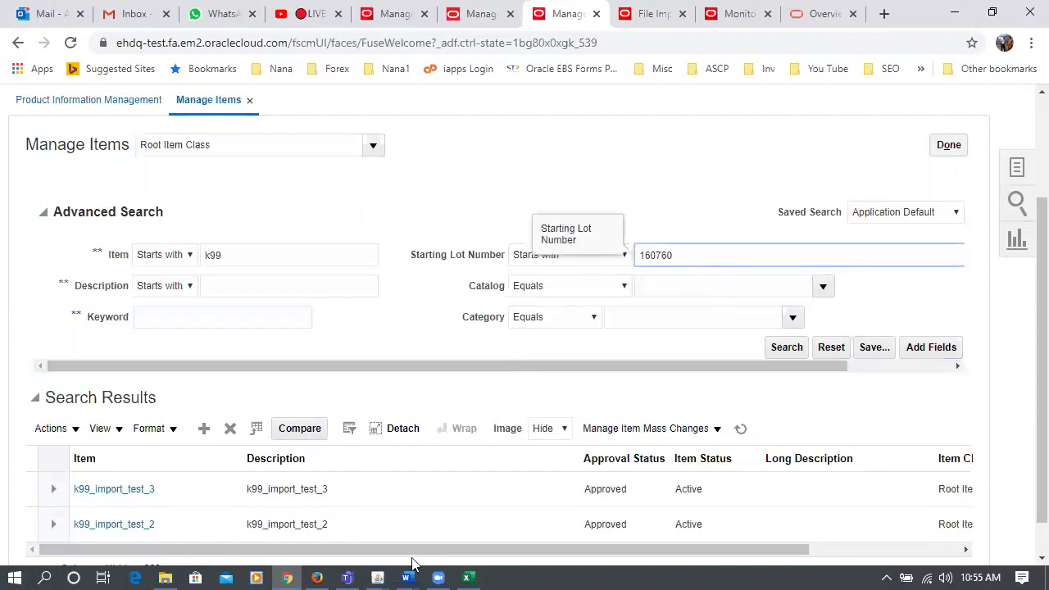
pyautogui.moveTo(407, 554); pyautogui.dragTo(634, 571)
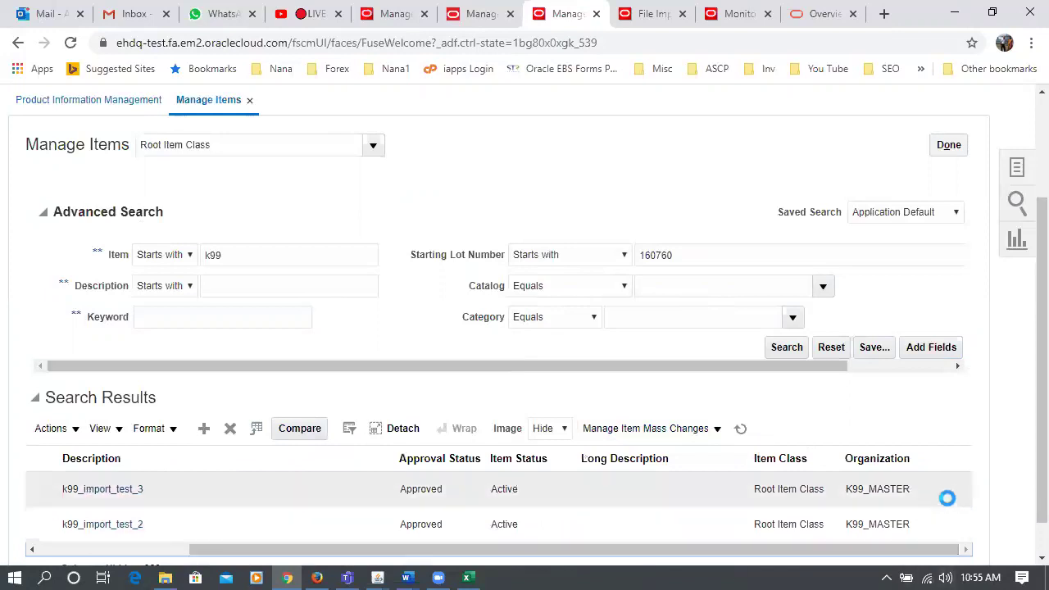
pyautogui.scroll(-1, 1023, 491)
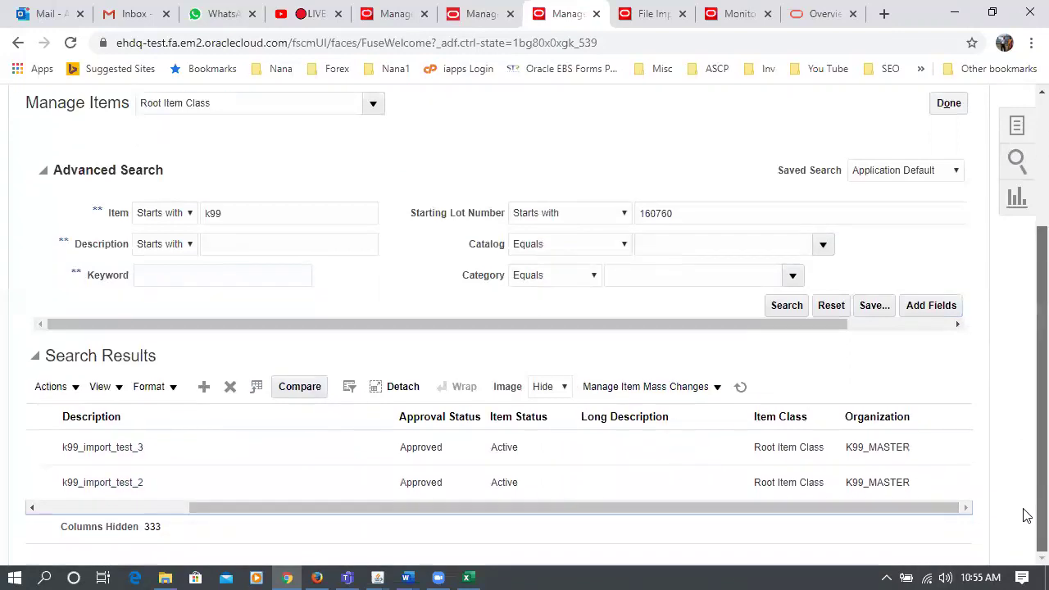
pyautogui.moveTo(240, 507); pyautogui.dragTo(3, 483)
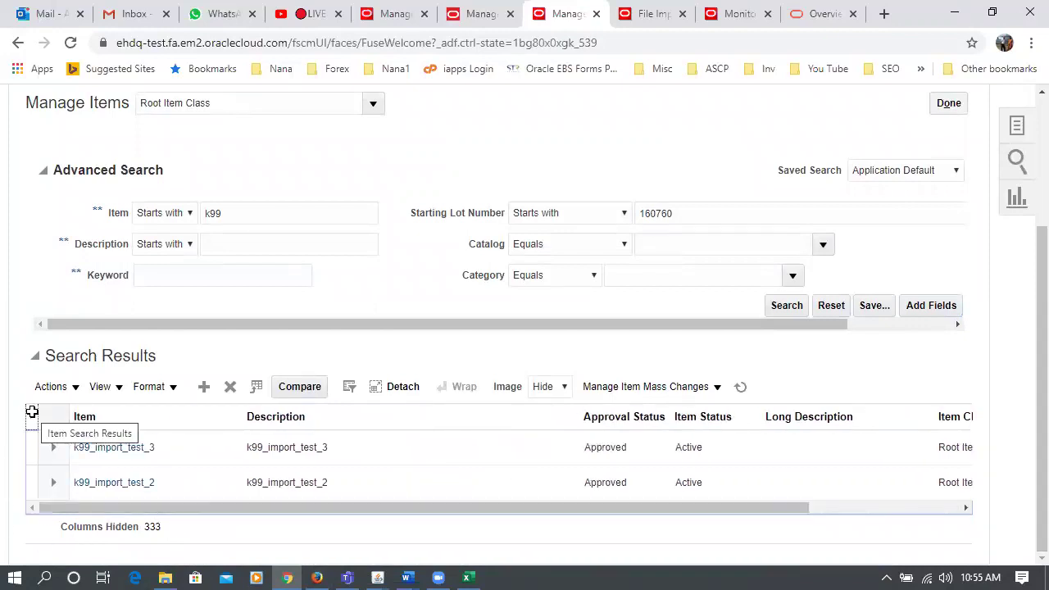
pyautogui.click(31, 411)
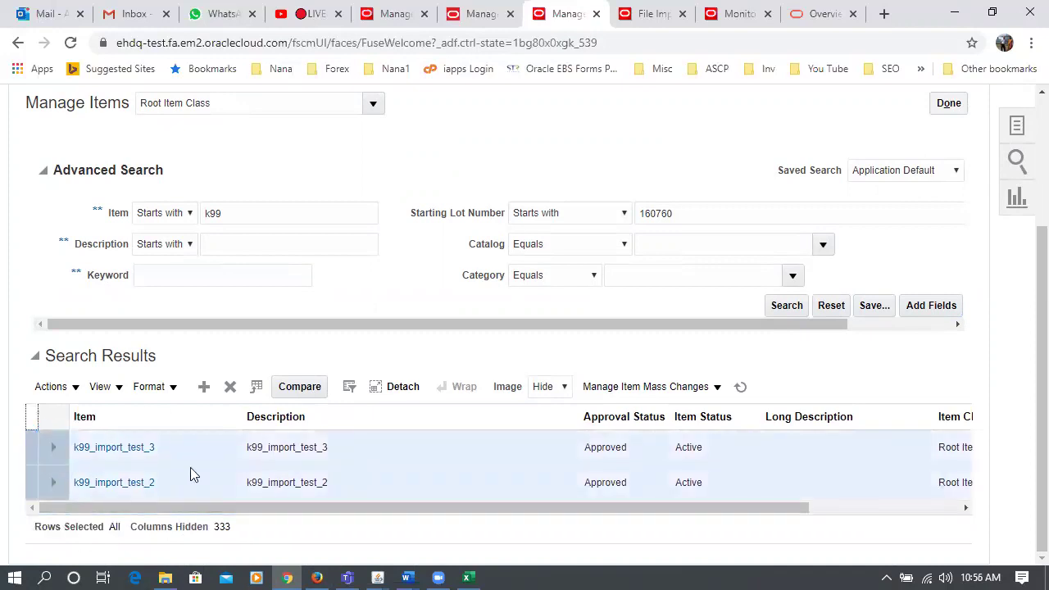
# - Choose Actions > Manage Item Mass Changes > Assign to Organizations for the selected items
pyautogui.moveTo(197, 515); pyautogui.dragTo(442, 549)
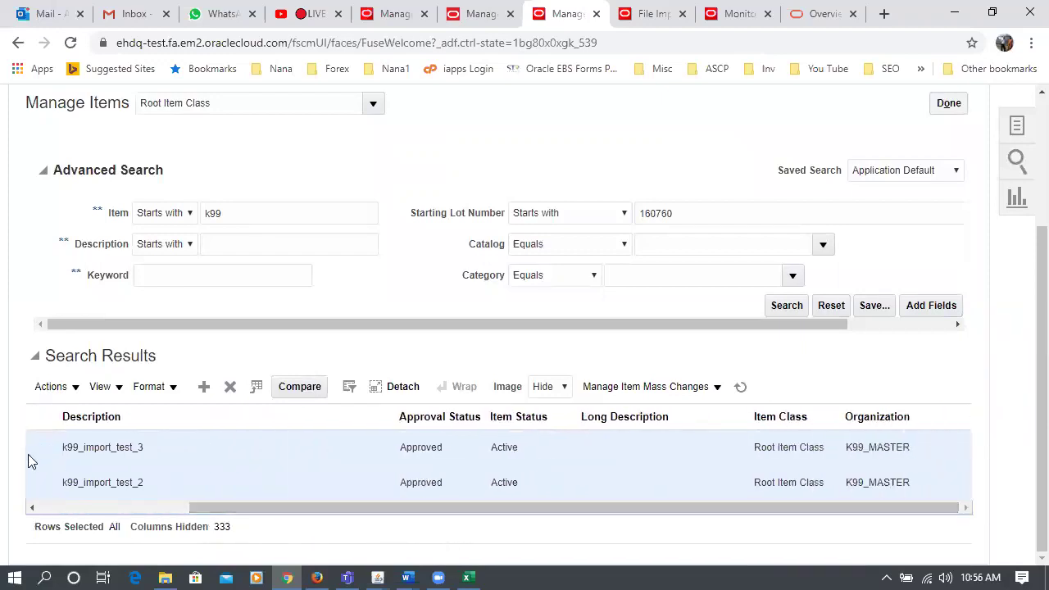
pyautogui.click(51, 387)
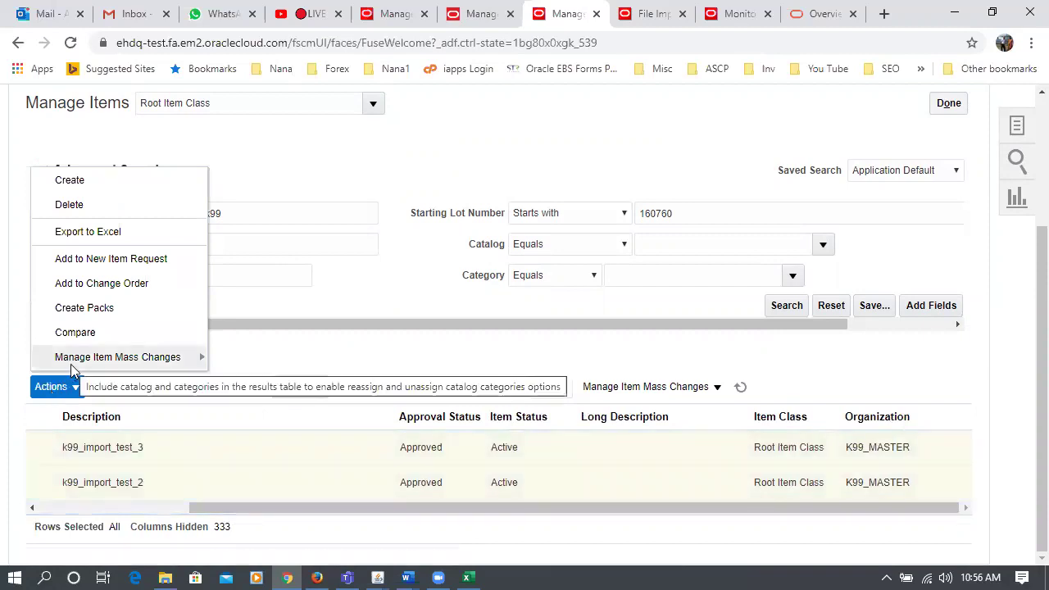
pyautogui.moveTo(72, 367)
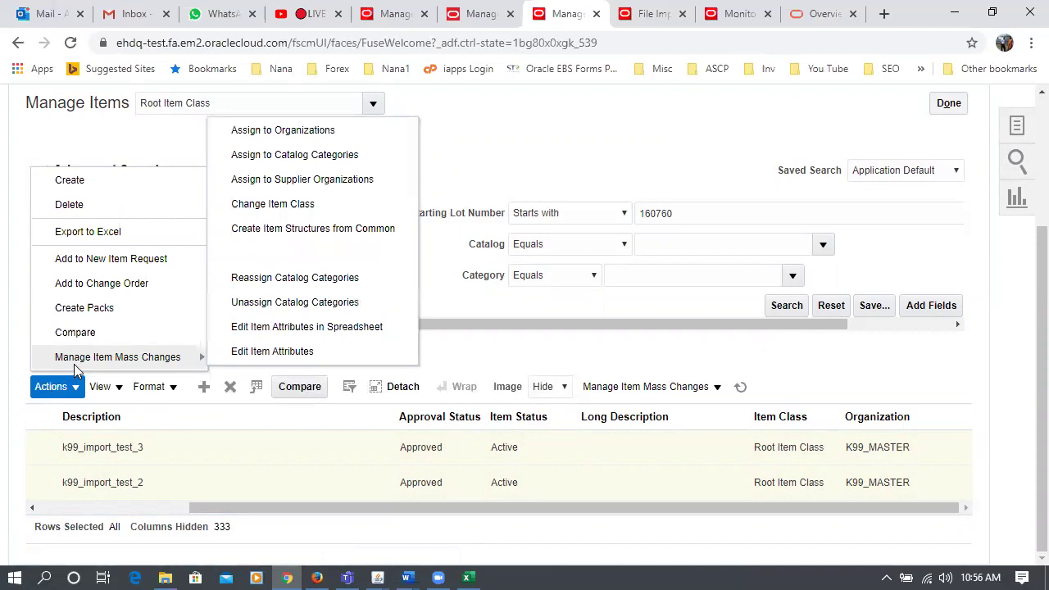
pyautogui.click(325, 131)
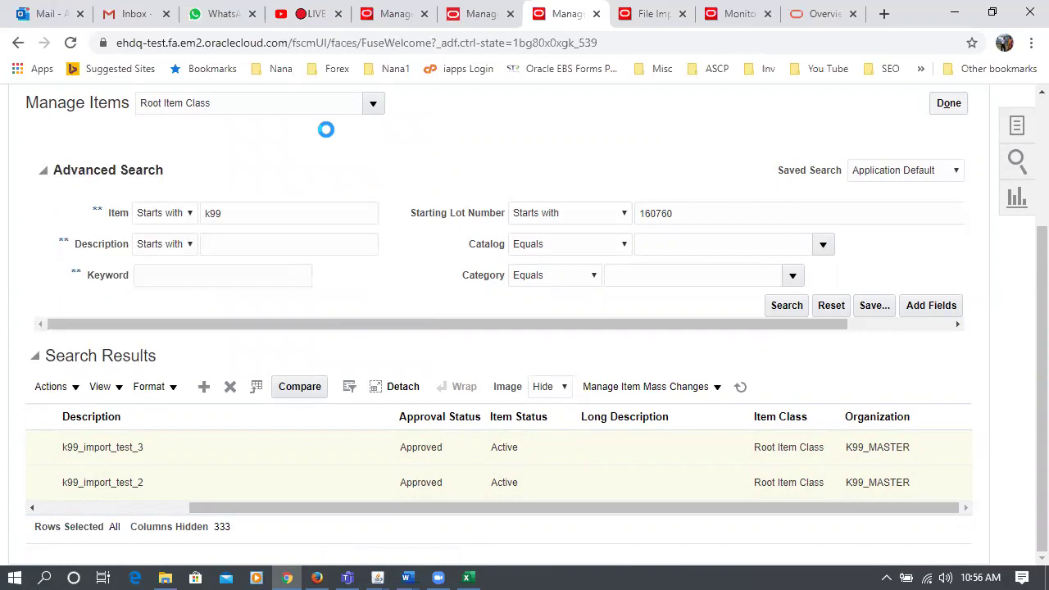
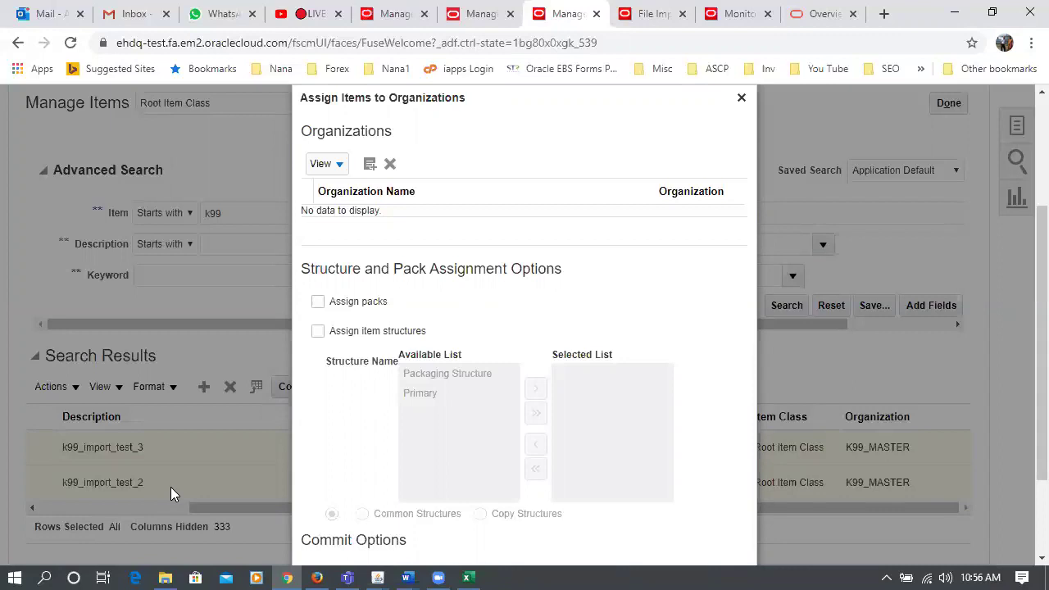
# - Search for organization K991 and add K99_CHILD_1 to the item assignment list
pyautogui.click(369, 167)
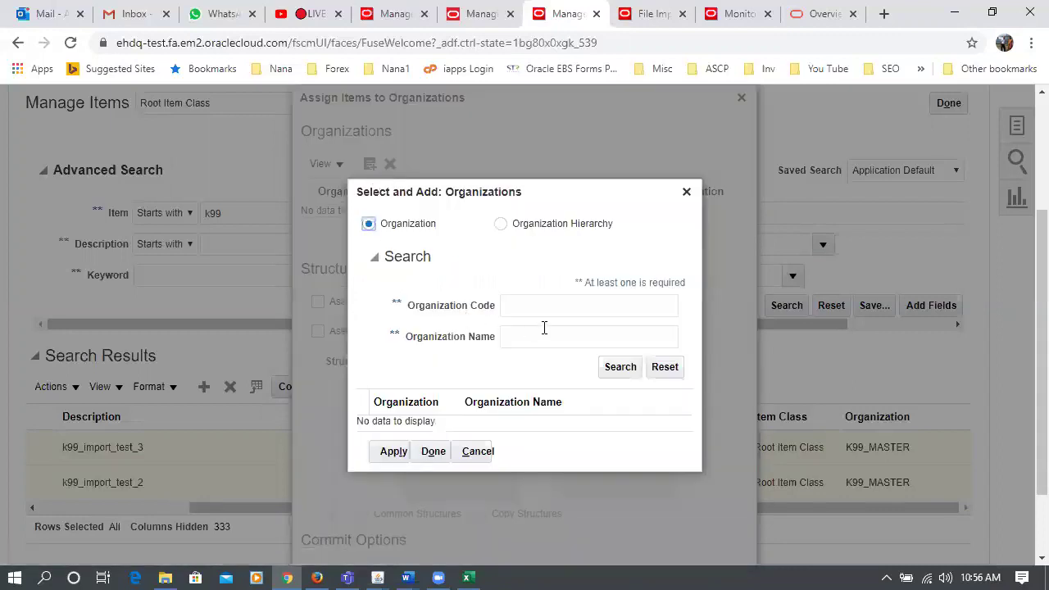
pyautogui.click(529, 305)
pyautogui.write('K991')
pyautogui.click(630, 374)
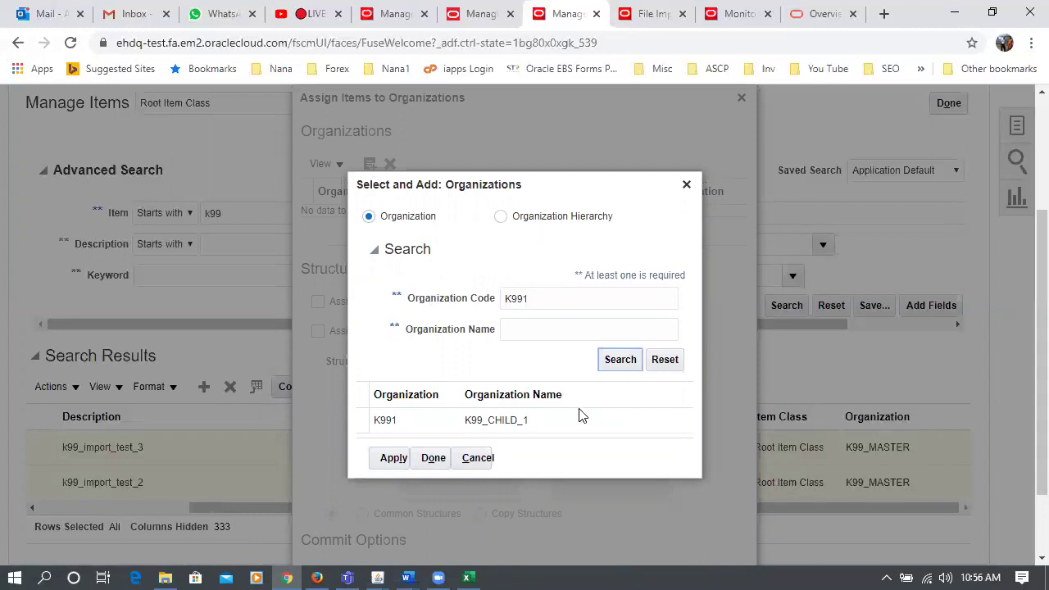
pyautogui.click(578, 418)
pyautogui.click(380, 461)
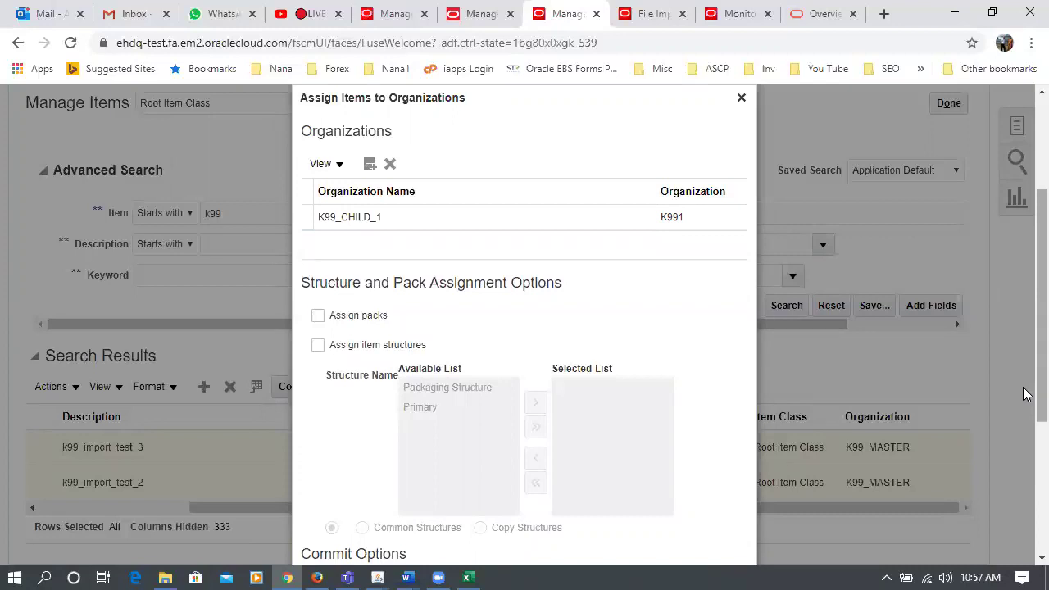
# - Select the K99_CHILD_1 row and confirm applying the changes to the database
pyautogui.moveTo(1022, 394)
pyautogui.mouseDown()
pyautogui.moveTo(1023, 473)
pyautogui.moveTo(1026, 384)
pyautogui.mouseUp()
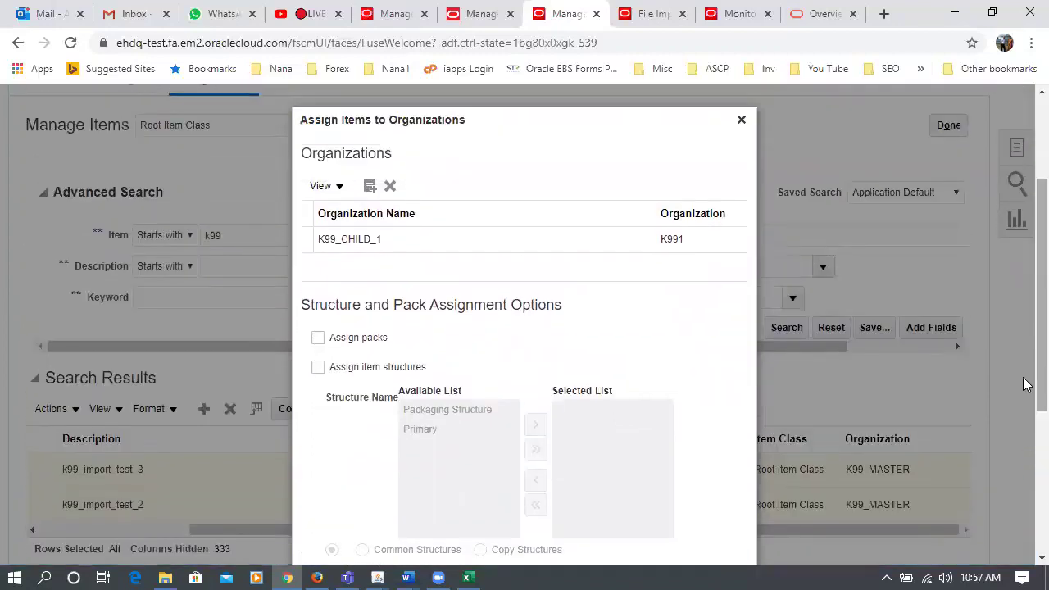
pyautogui.click(466, 244)
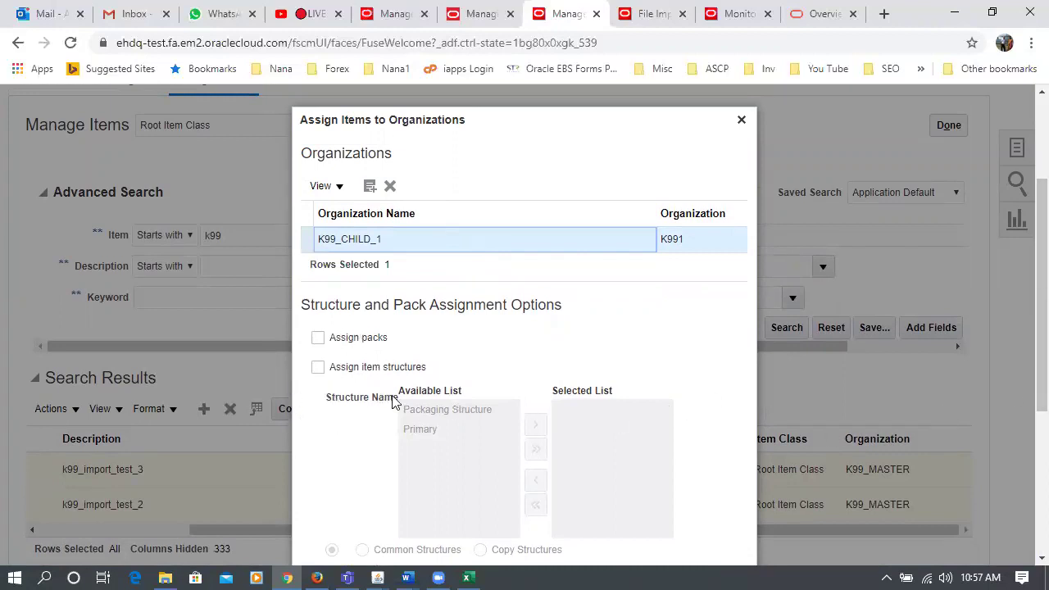
pyautogui.scroll(-3, 1022, 369)
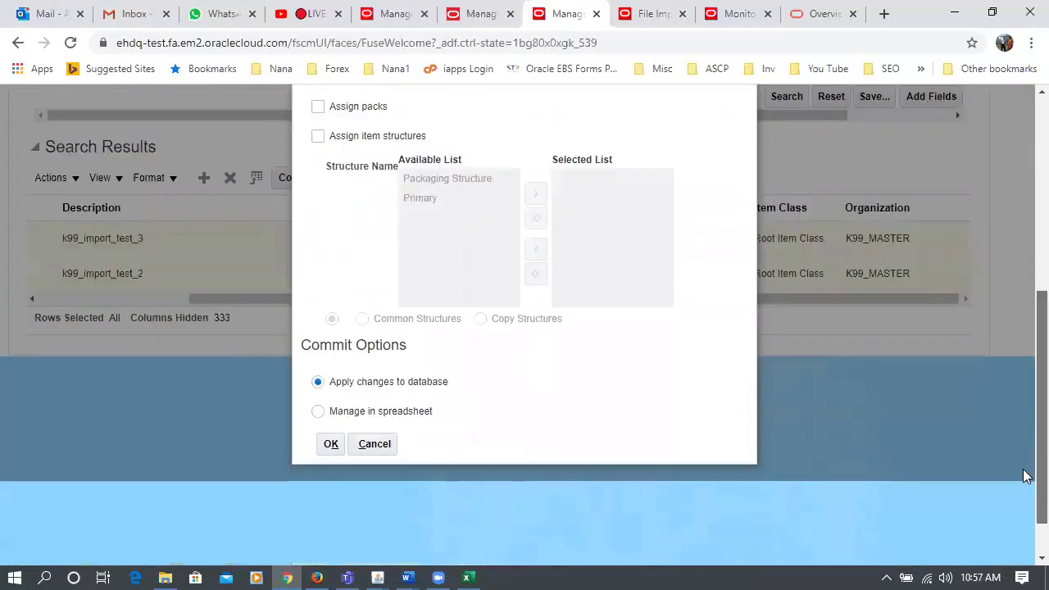
pyautogui.click(331, 445)
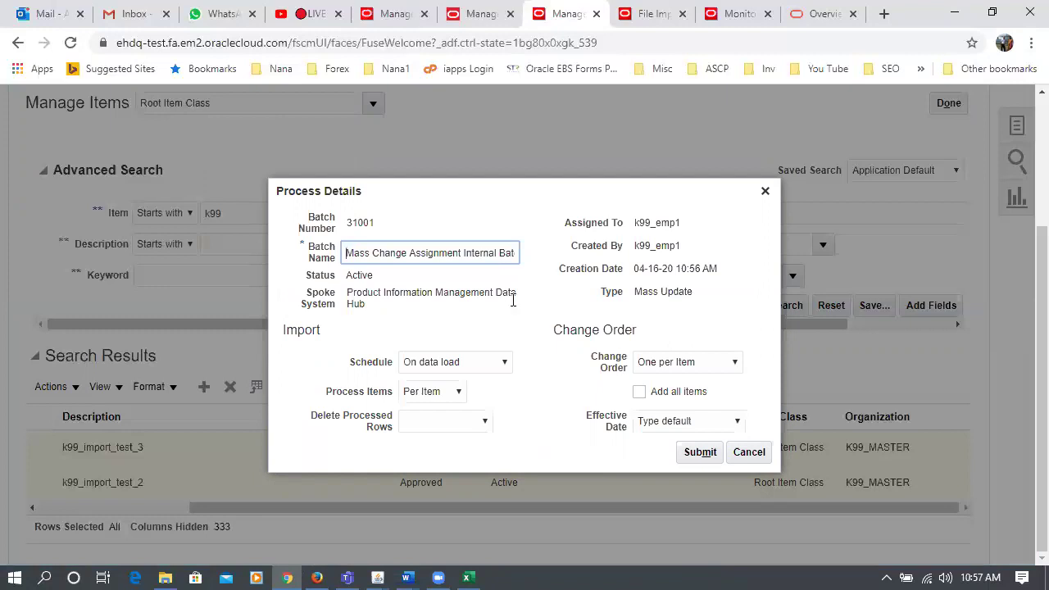
# - Submit the mass-change batch and refresh the process monitor until Item Import 454517 shows paused
pyautogui.click(715, 455)
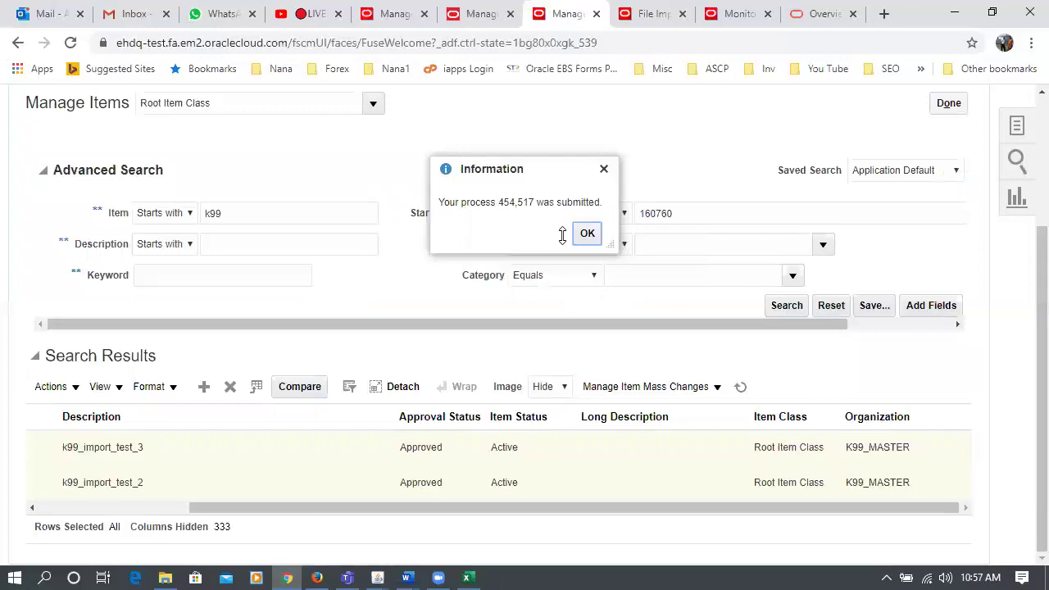
pyautogui.click(586, 234)
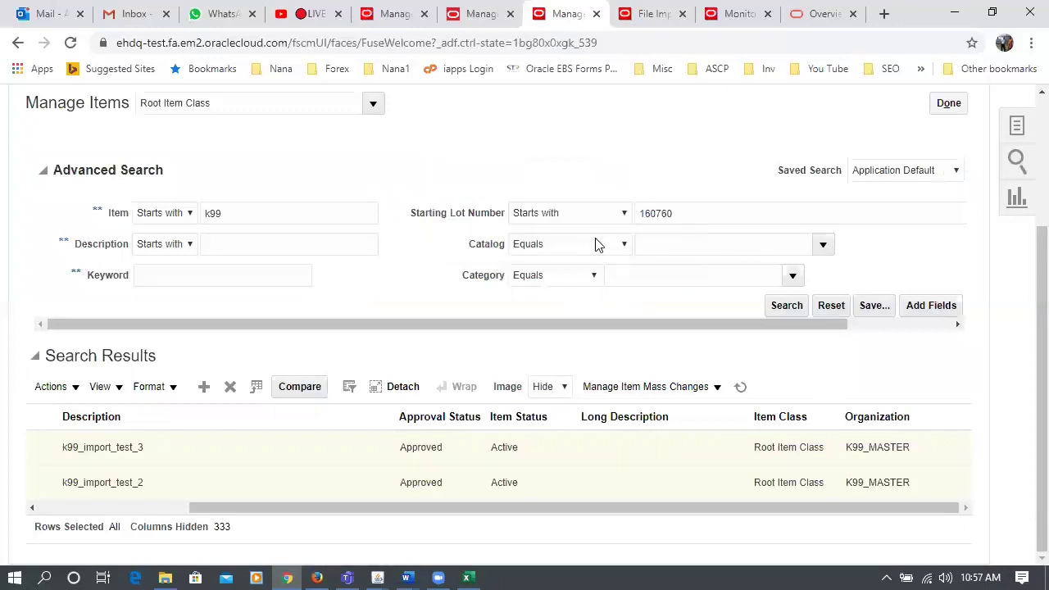
pyautogui.click(741, 17)
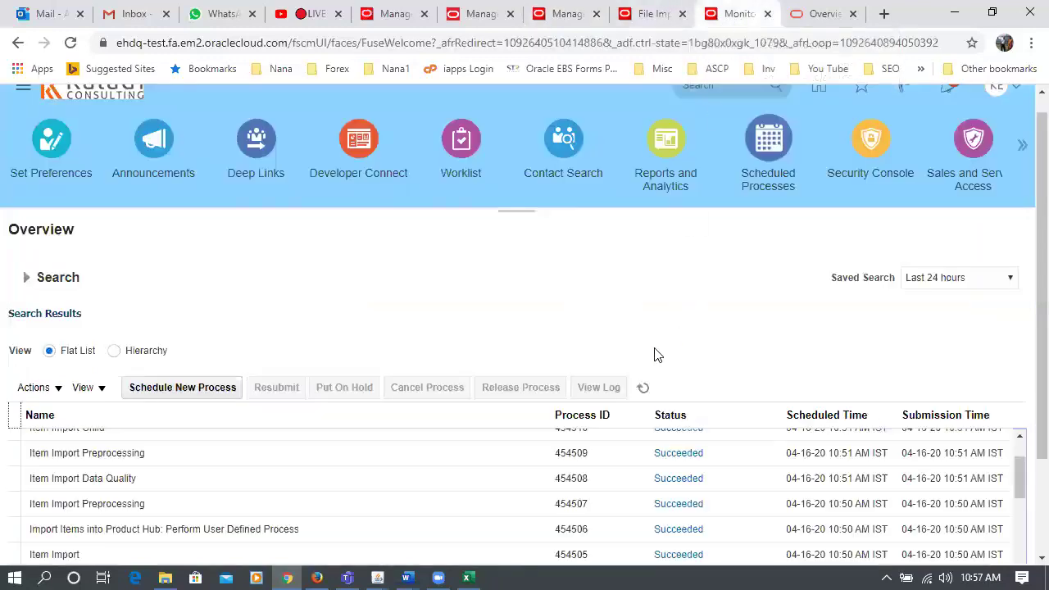
pyautogui.click(643, 389)
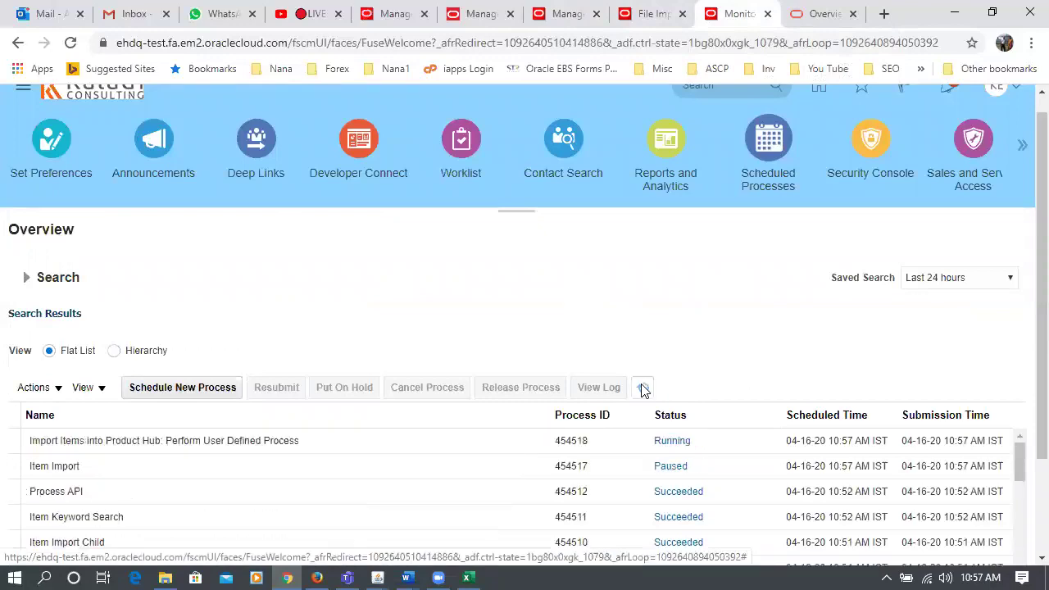
pyautogui.click(188, 460)
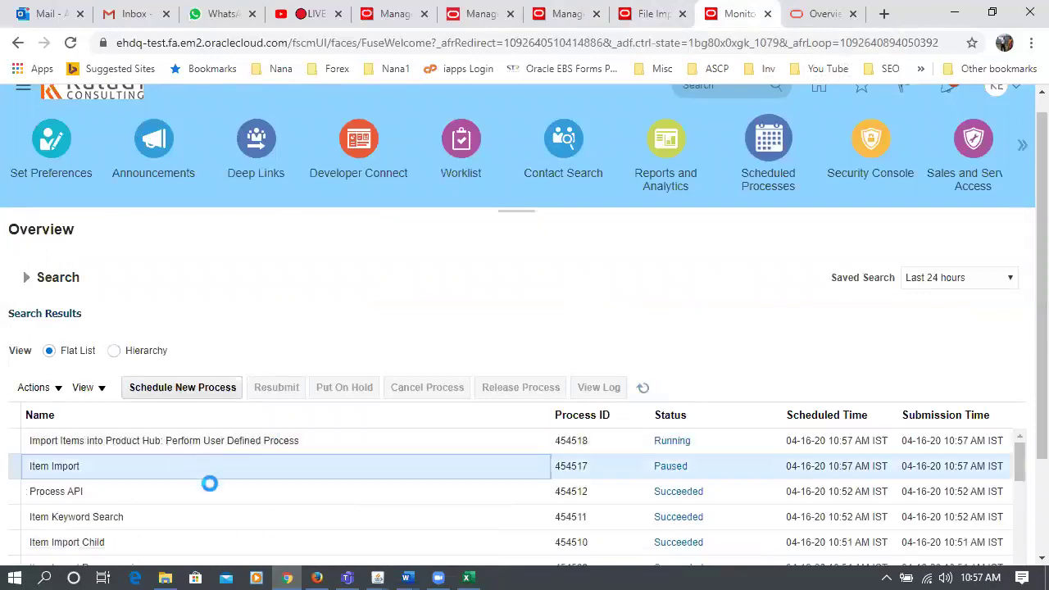
pyautogui.click(644, 390)
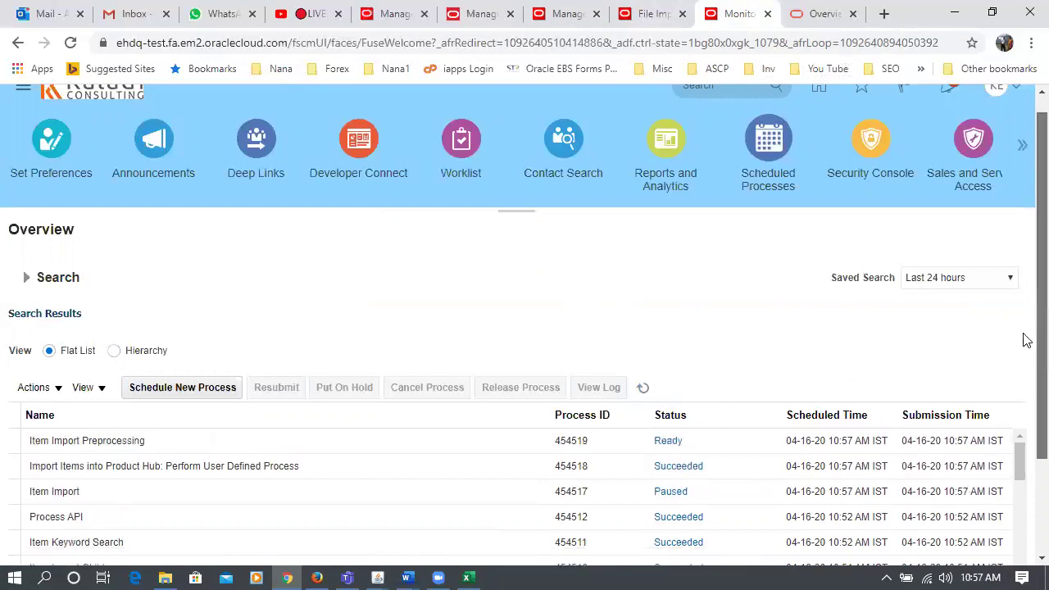
pyautogui.scroll(-1, 1025, 340)
pyautogui.click(644, 297)
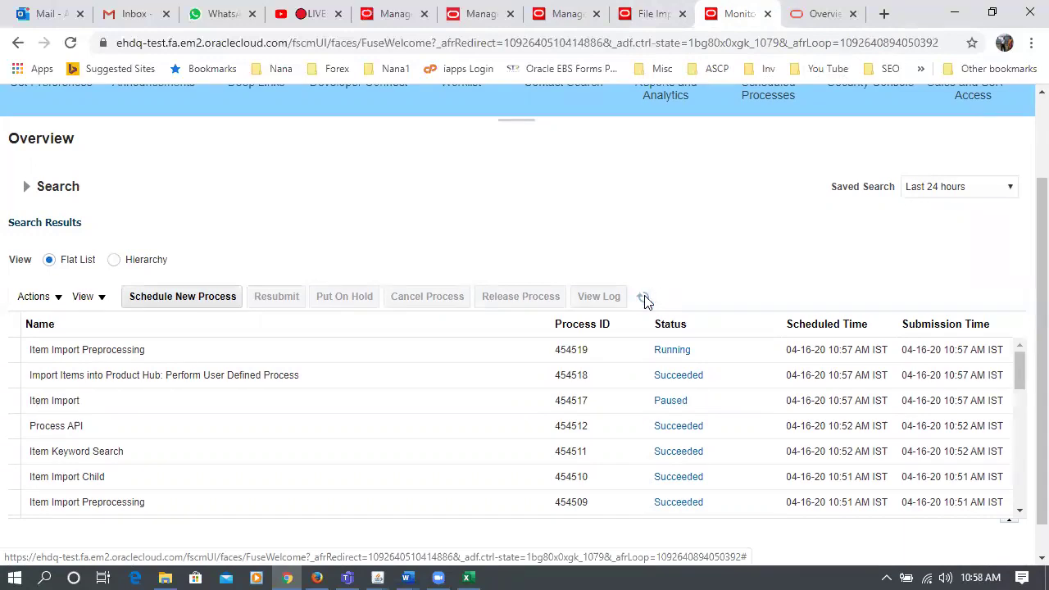
# - On Manage Items, review the Starting Lot Number 160760 and leave it unchanged
pyautogui.click(565, 22)
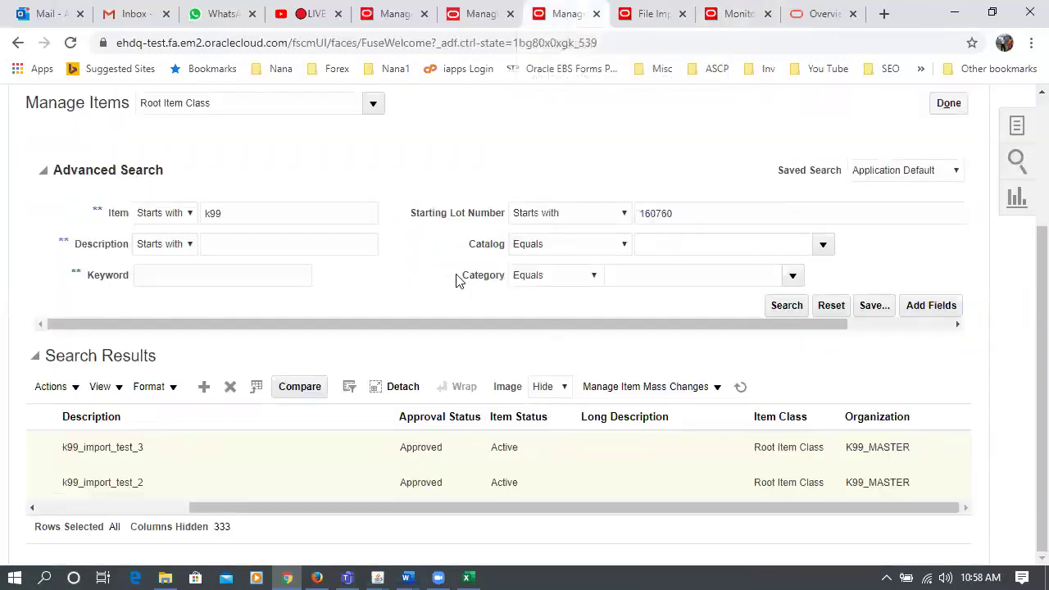
pyautogui.click(786, 214)
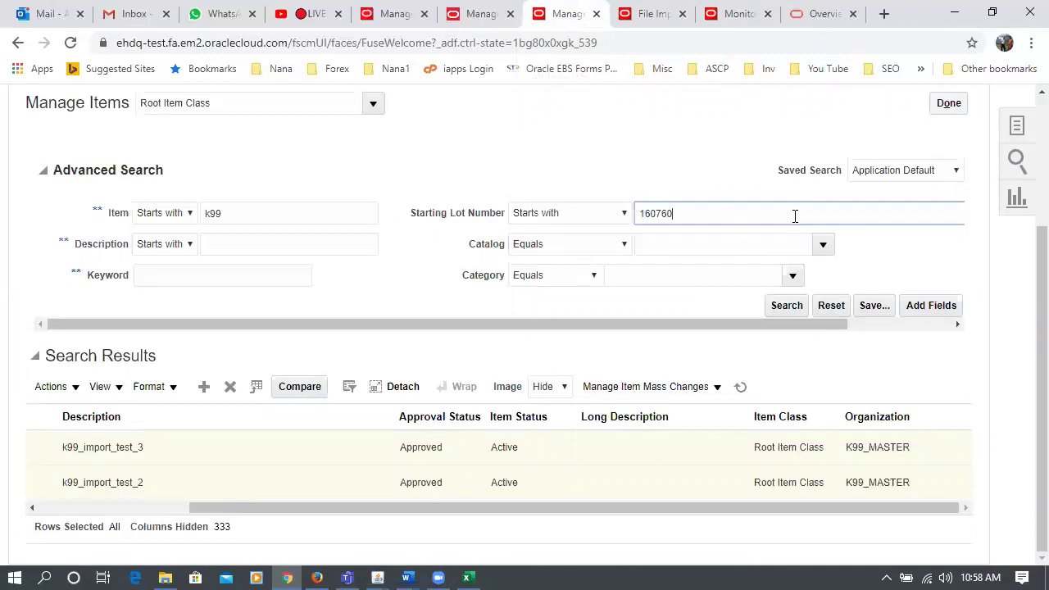
pyautogui.moveTo(721, 214); pyautogui.dragTo(641, 223)
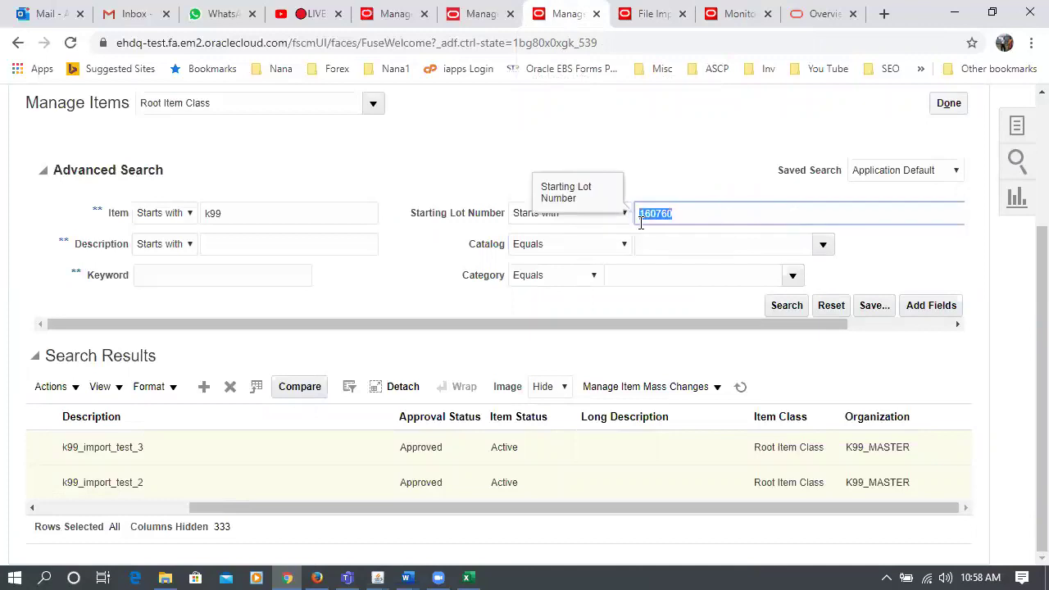
pyautogui.click(407, 176)
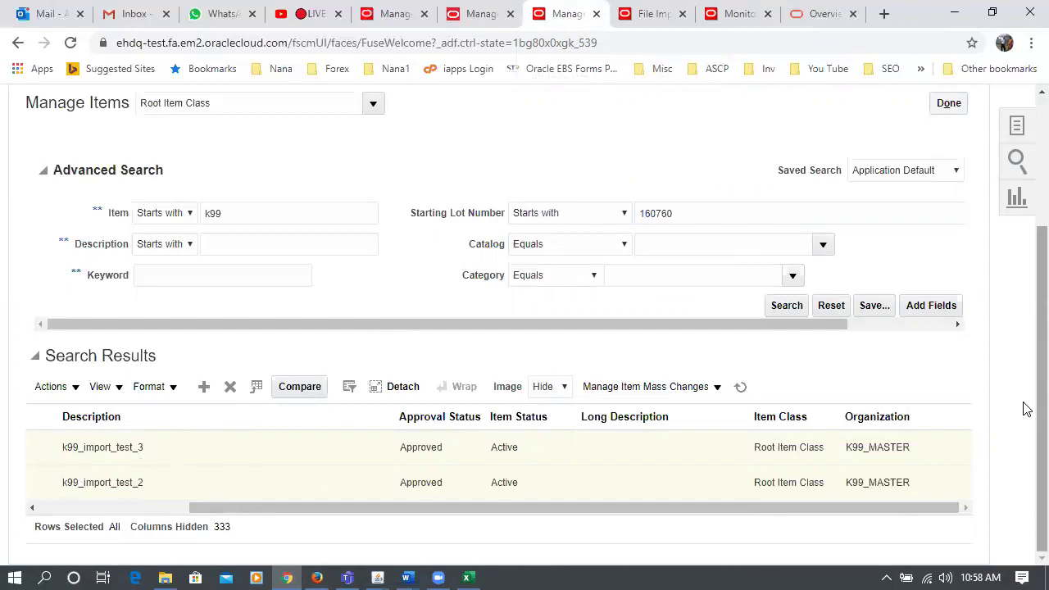
pyautogui.scroll(1, 1023, 361)
pyautogui.scroll(-1, 1027, 404)
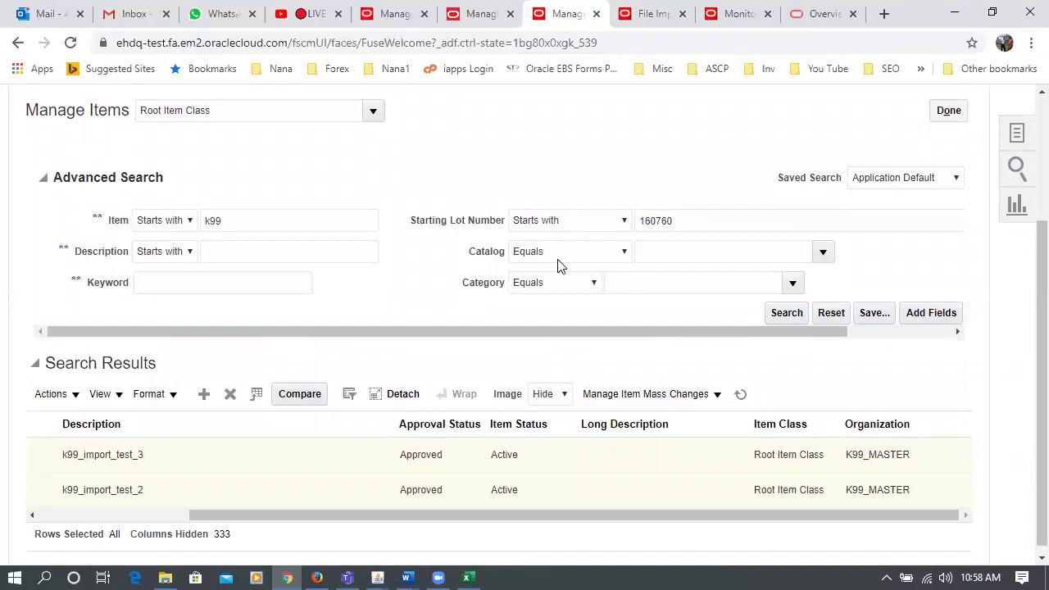
pyautogui.click(807, 223)
pyautogui.moveTo(701, 219); pyautogui.dragTo(601, 229)
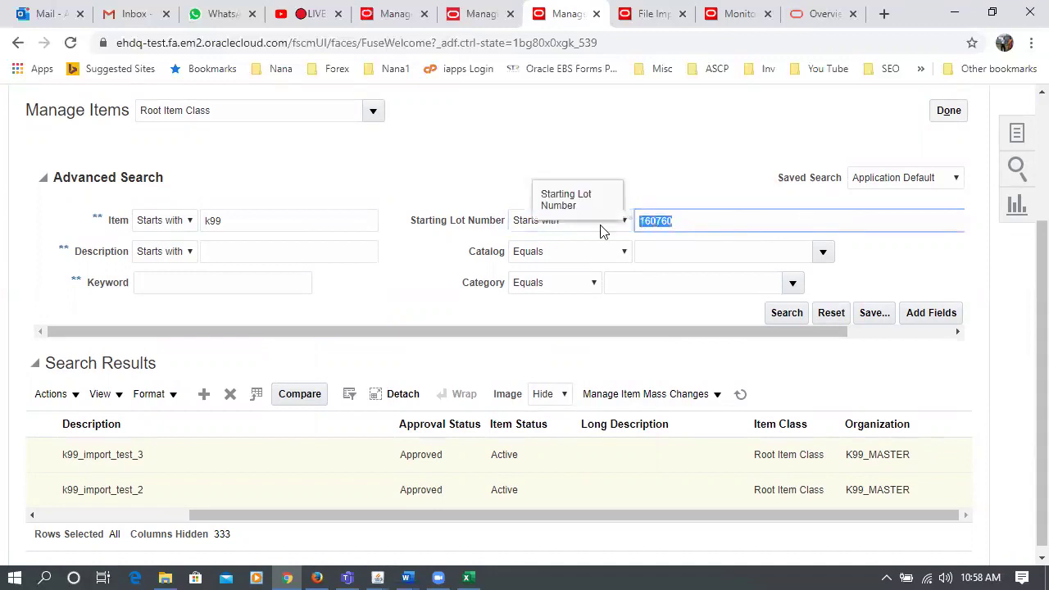
pyautogui.click(367, 183)
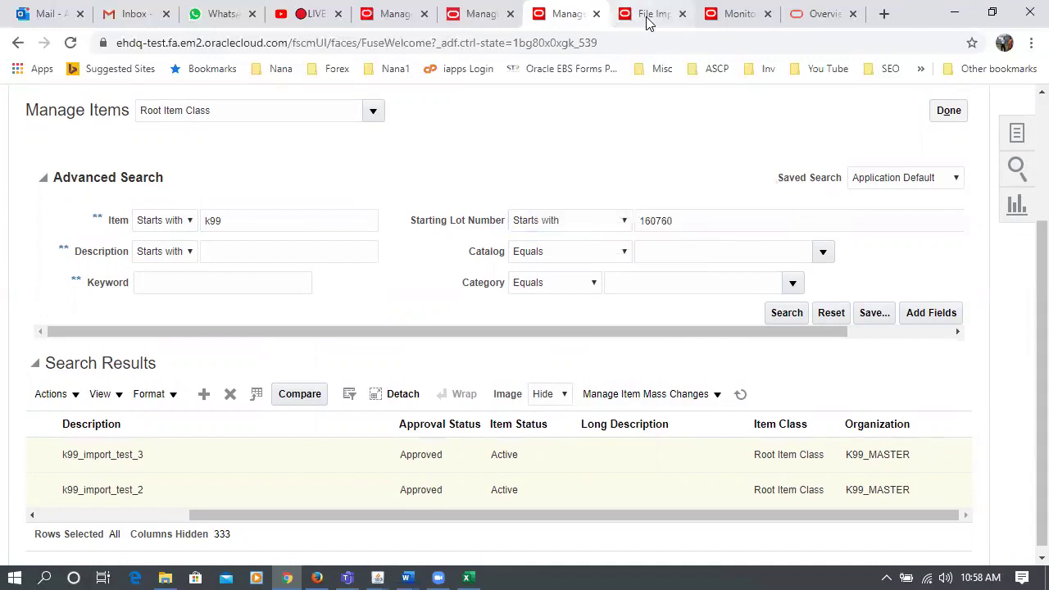
# - Refresh the scheduled process statuses to check the import progress
pyautogui.click(743, 16)
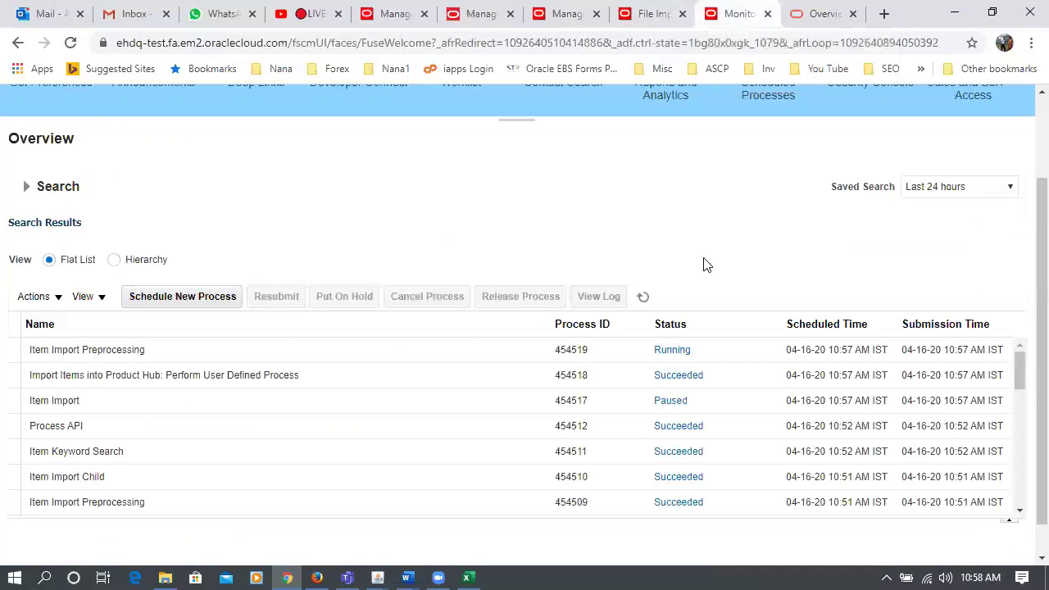
pyautogui.click(646, 300)
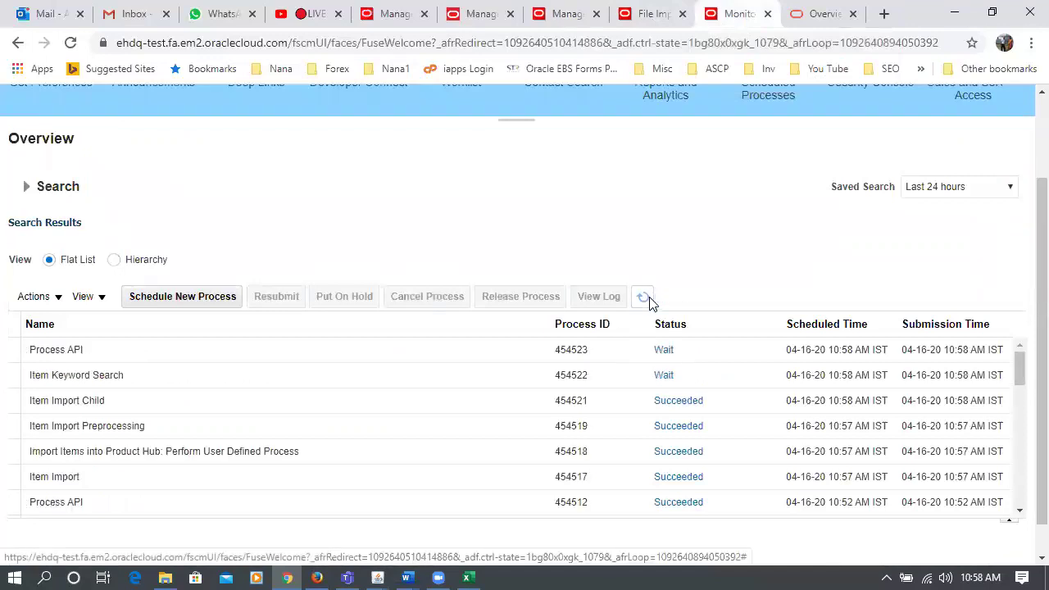
pyautogui.click(644, 298)
# - Rerun the k99 item search and open the results View menu
pyautogui.click(562, 16)
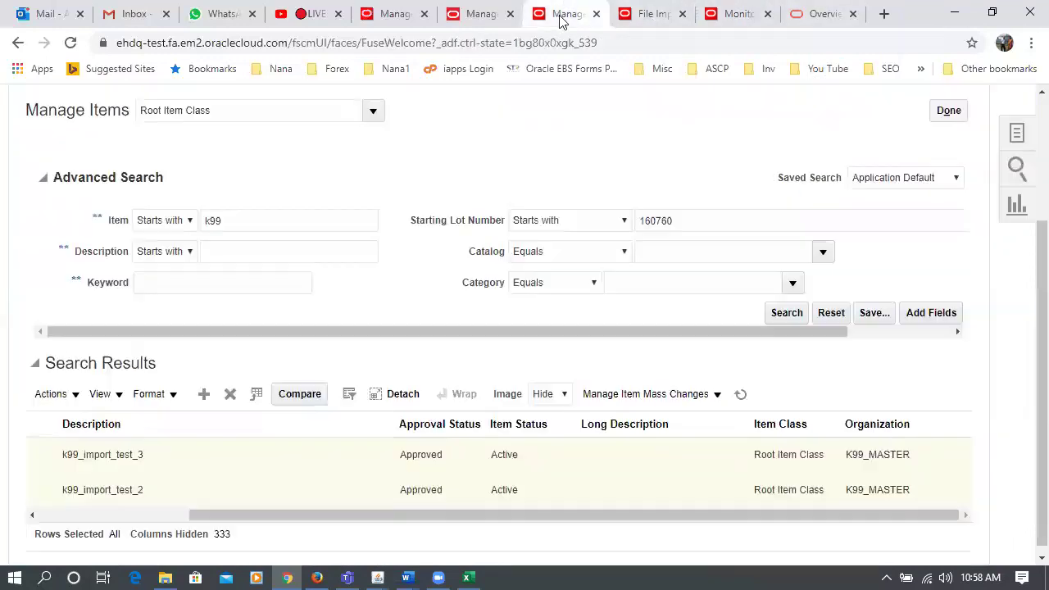
pyautogui.click(785, 314)
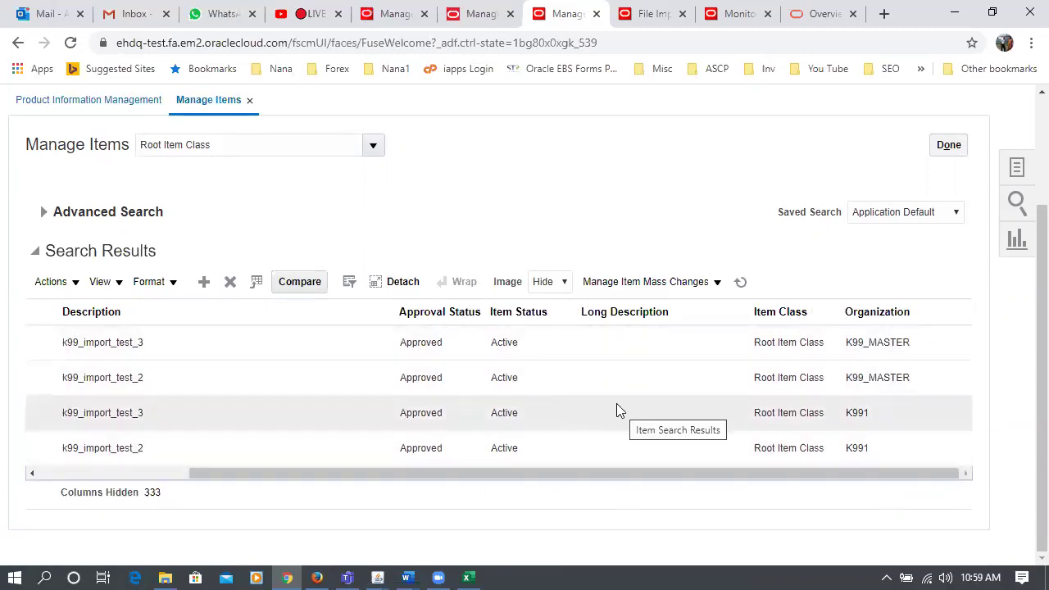
pyautogui.click(100, 282)
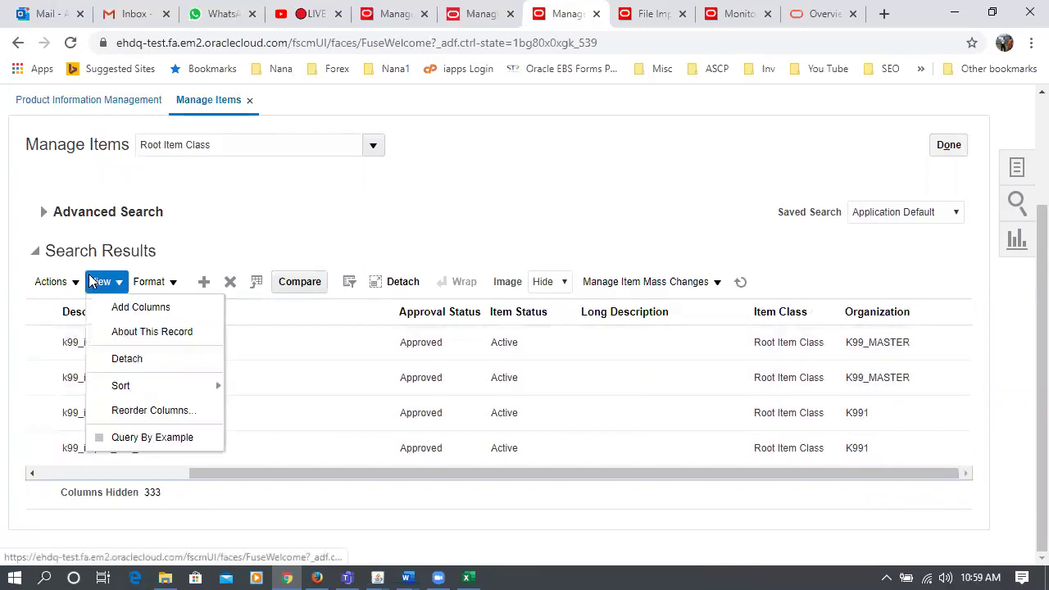
# - Filter the available columns for 'List price' and add List Price to the results
pyautogui.click(140, 308)
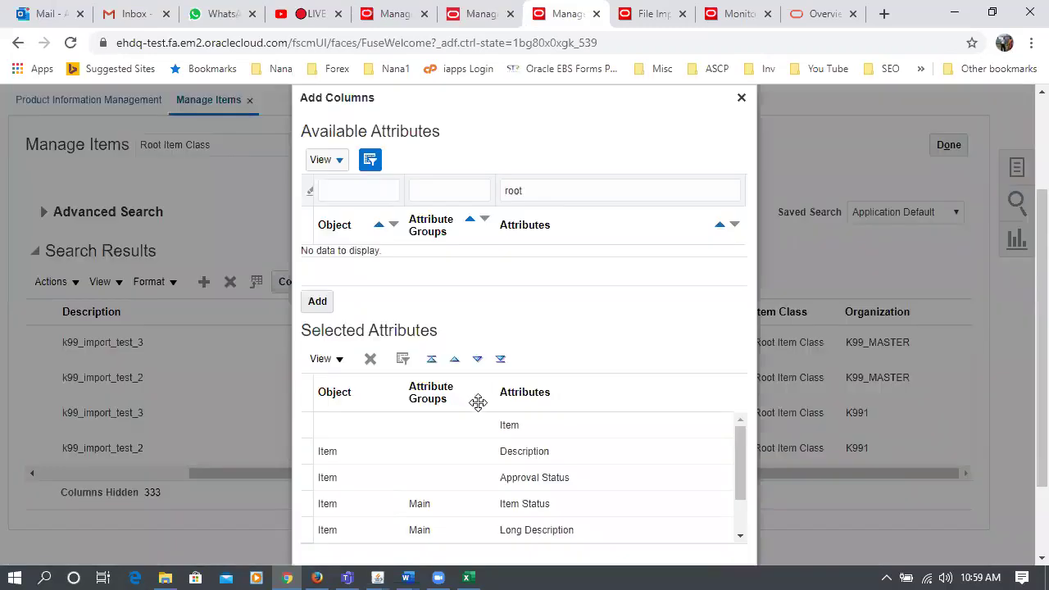
pyautogui.moveTo(557, 187); pyautogui.dragTo(329, 192)
pyautogui.write('List')
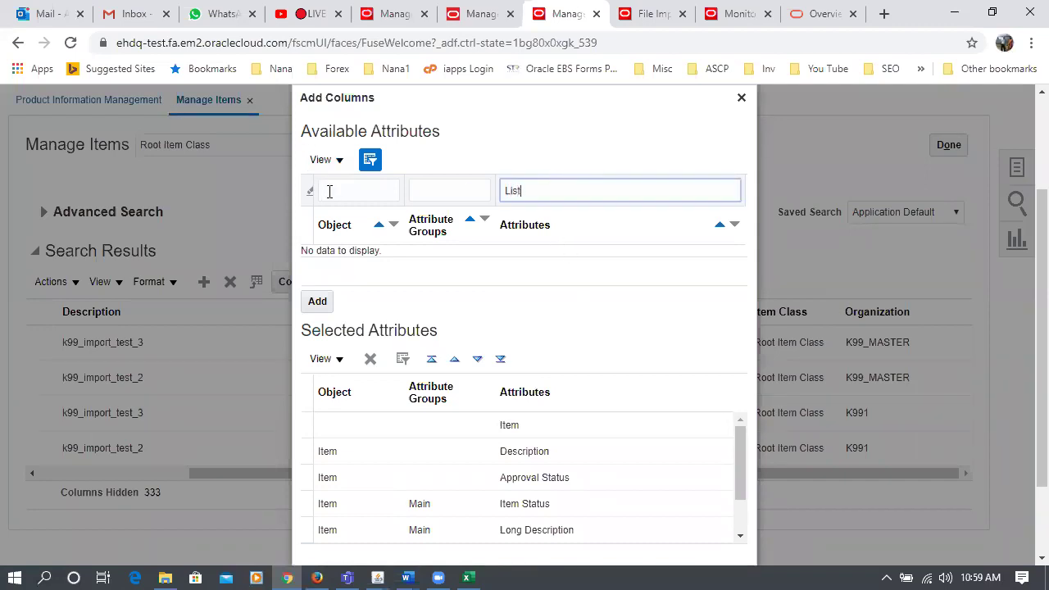
pyautogui.press('Return')
pyautogui.moveTo(740, 475); pyautogui.dragTo(576, 267)
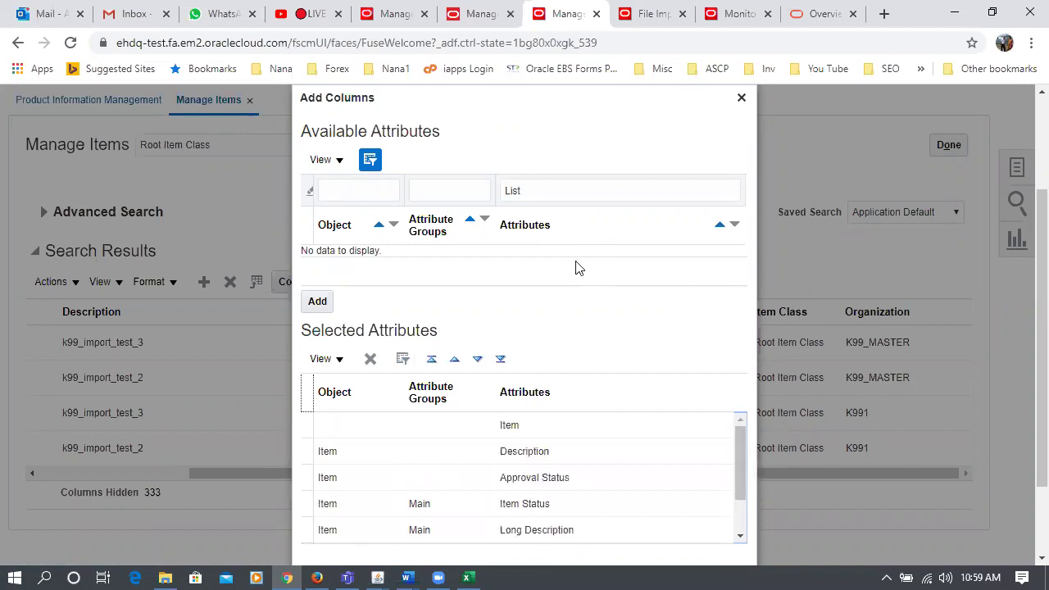
pyautogui.click(572, 190)
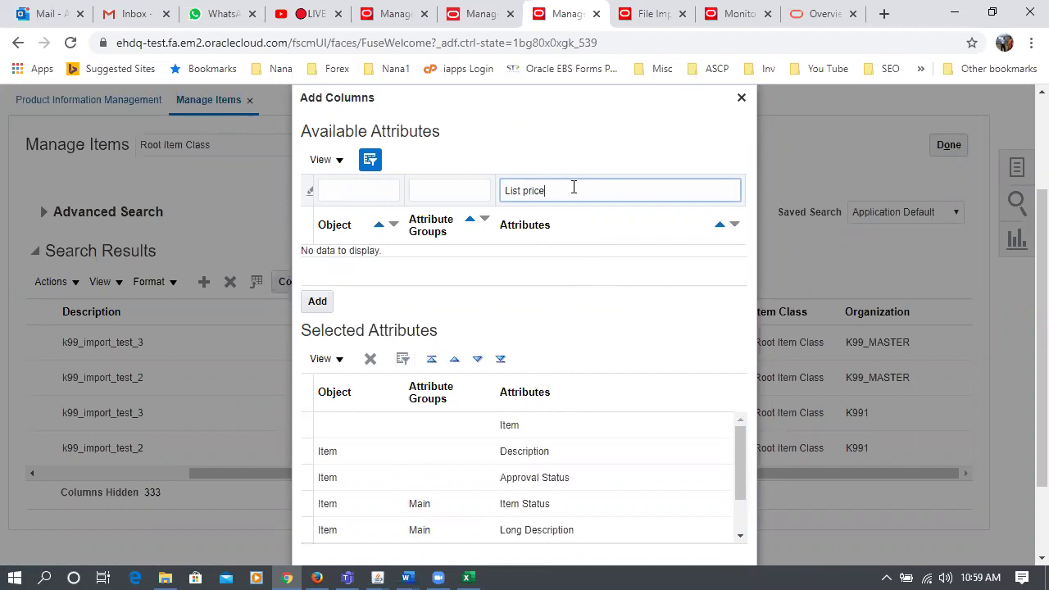
pyautogui.write('price')
pyautogui.press('Return')
pyautogui.click(576, 256)
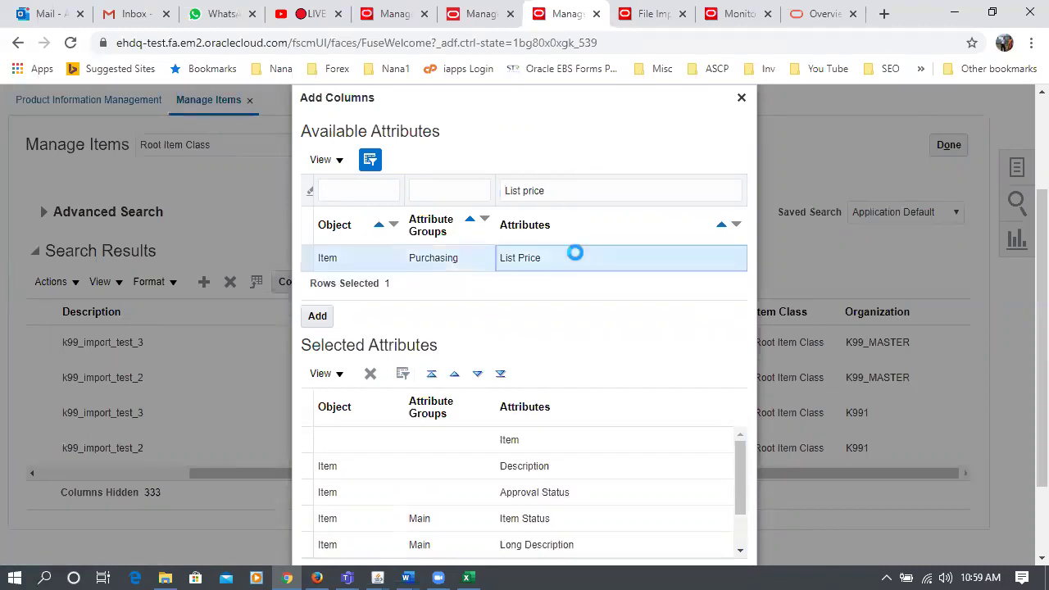
pyautogui.click(307, 320)
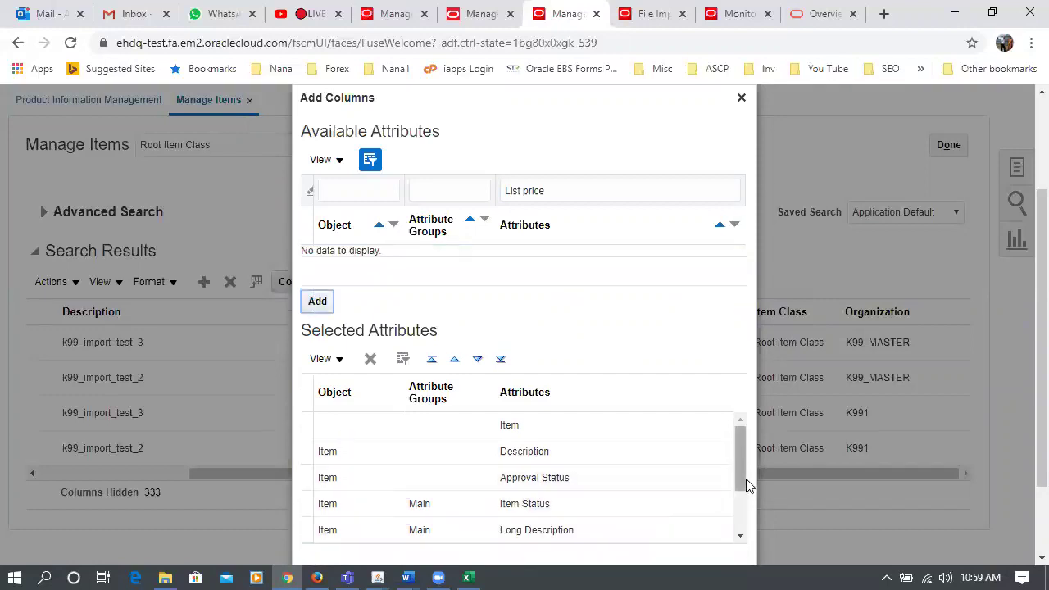
# - Move List Price above Item Class in the column order and apply the column changes
pyautogui.moveTo(743, 478); pyautogui.dragTo(752, 534)
pyautogui.click(677, 533)
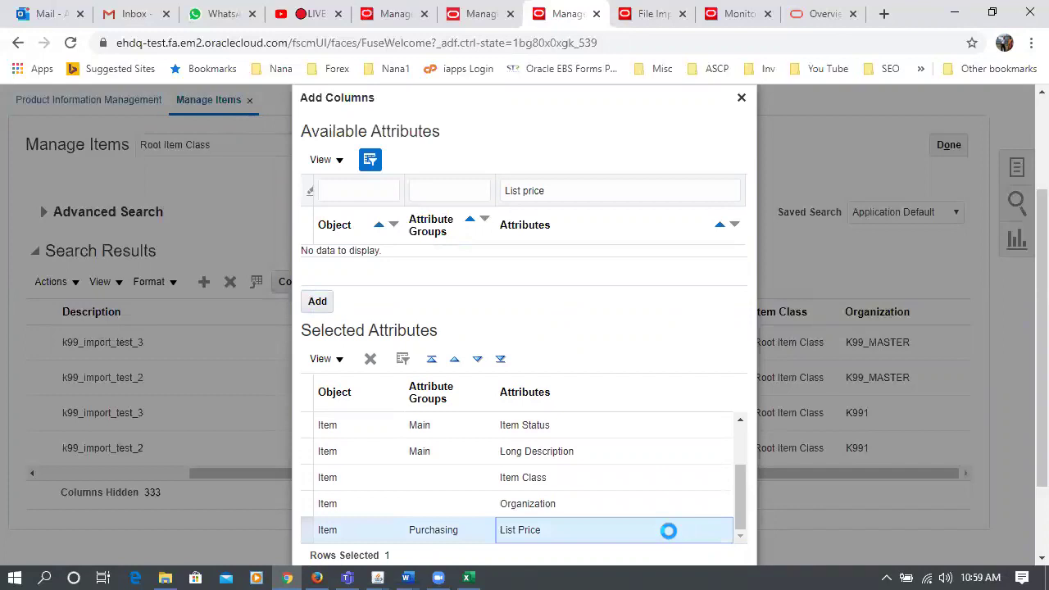
pyautogui.click(455, 359)
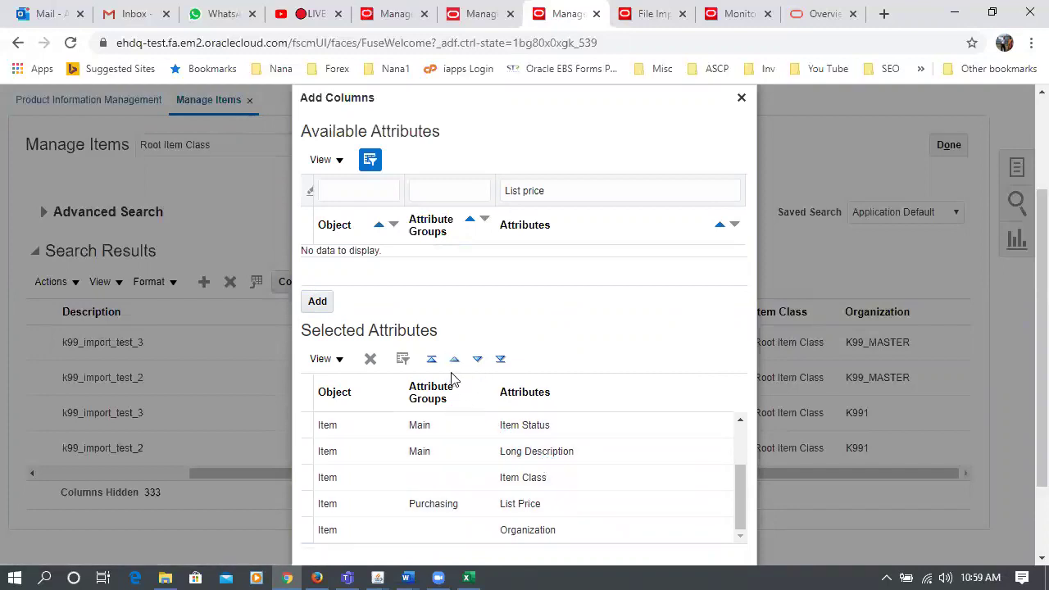
pyautogui.click(590, 502)
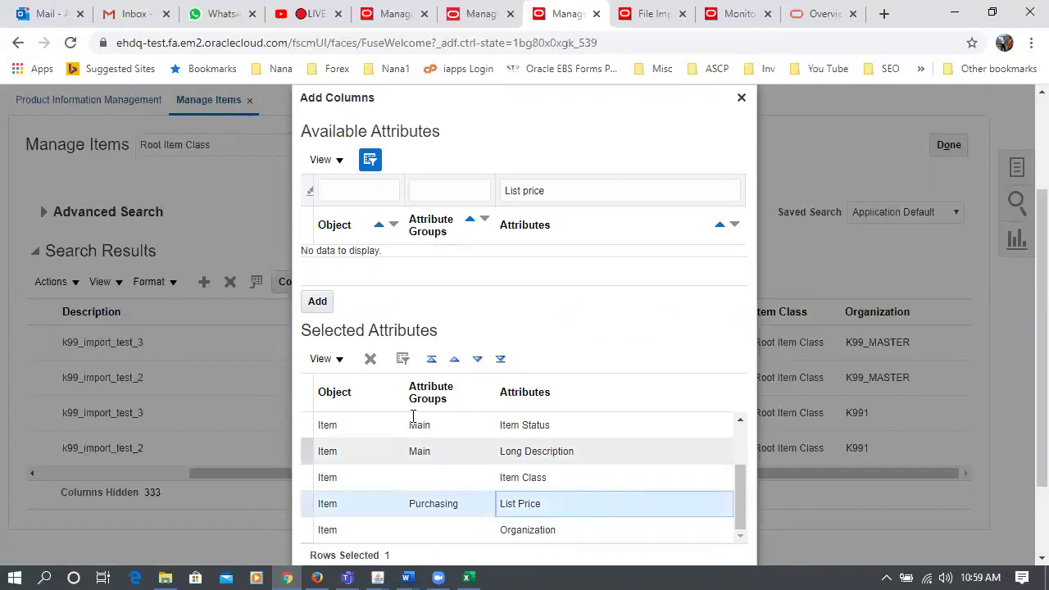
pyautogui.click(456, 361)
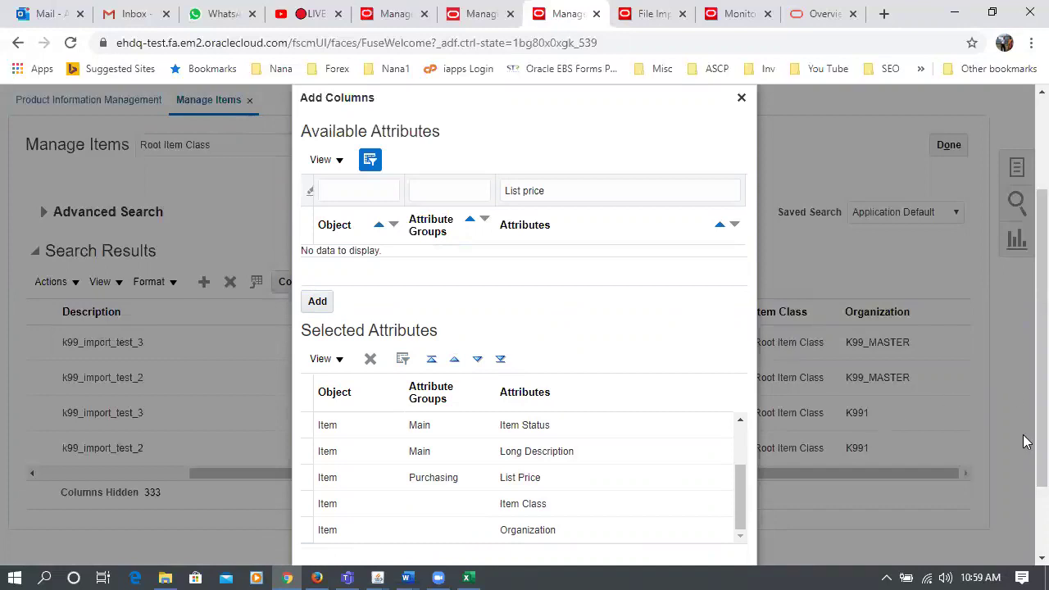
pyautogui.scroll(-2, 1024, 475)
pyautogui.click(682, 523)
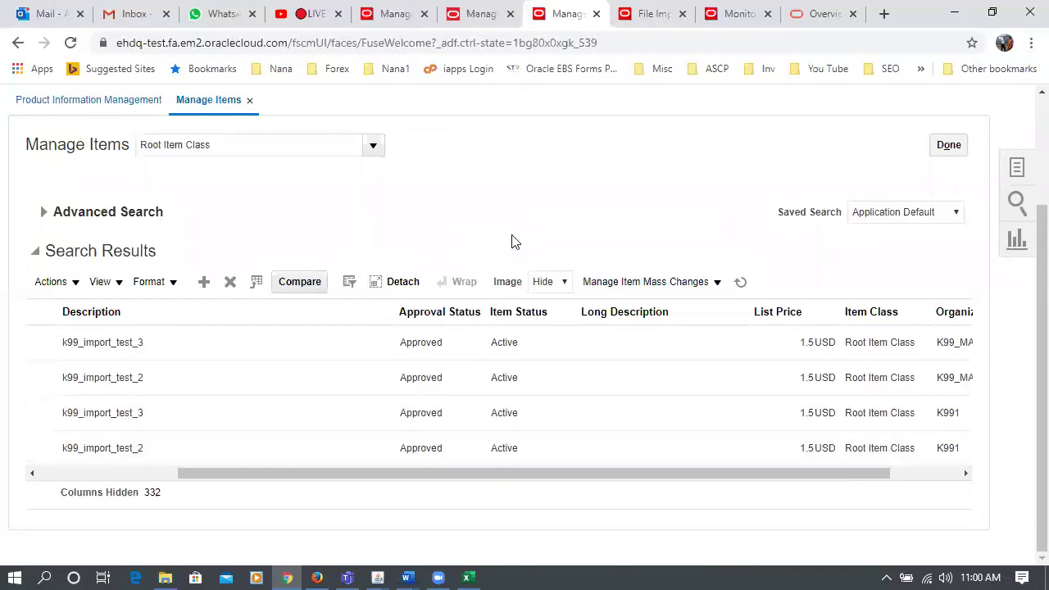
# - Expand the Advanced Search criteria above the k99 results
pyautogui.scroll(2, 517, 242)
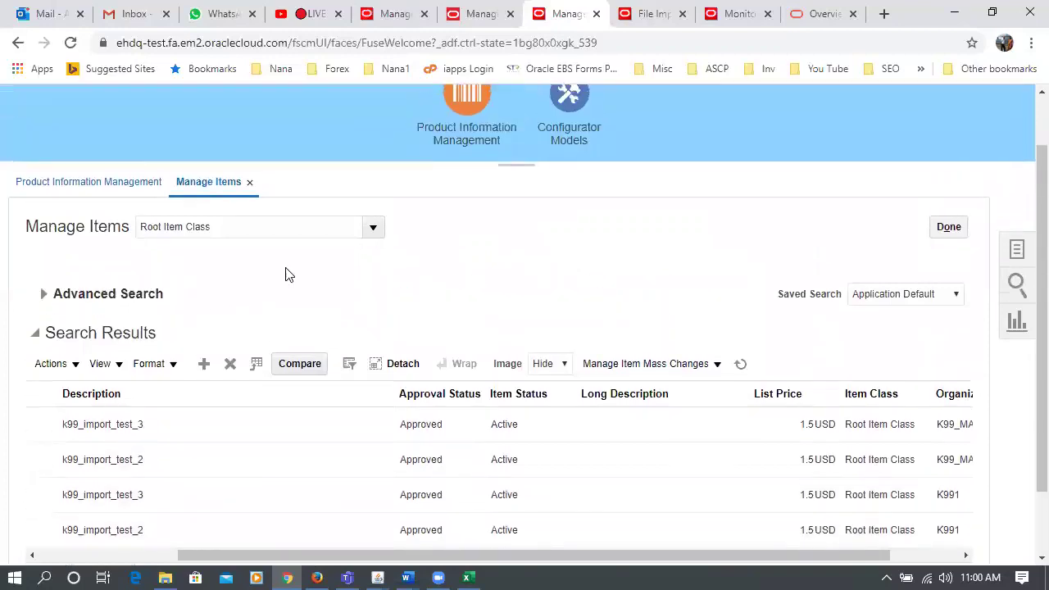
pyautogui.click(44, 294)
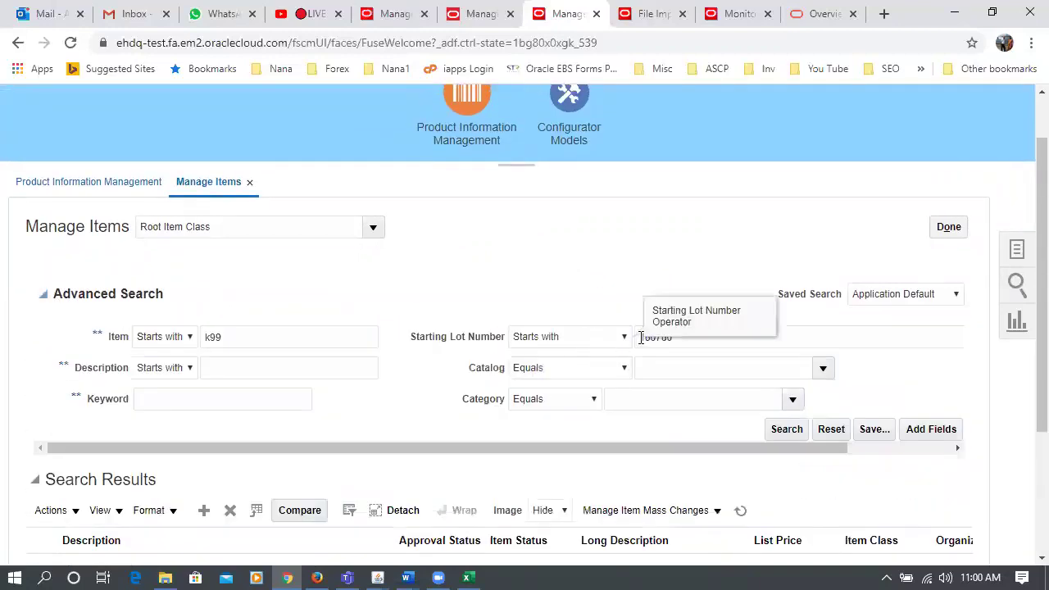
pyautogui.scroll(-2, 270, 409)
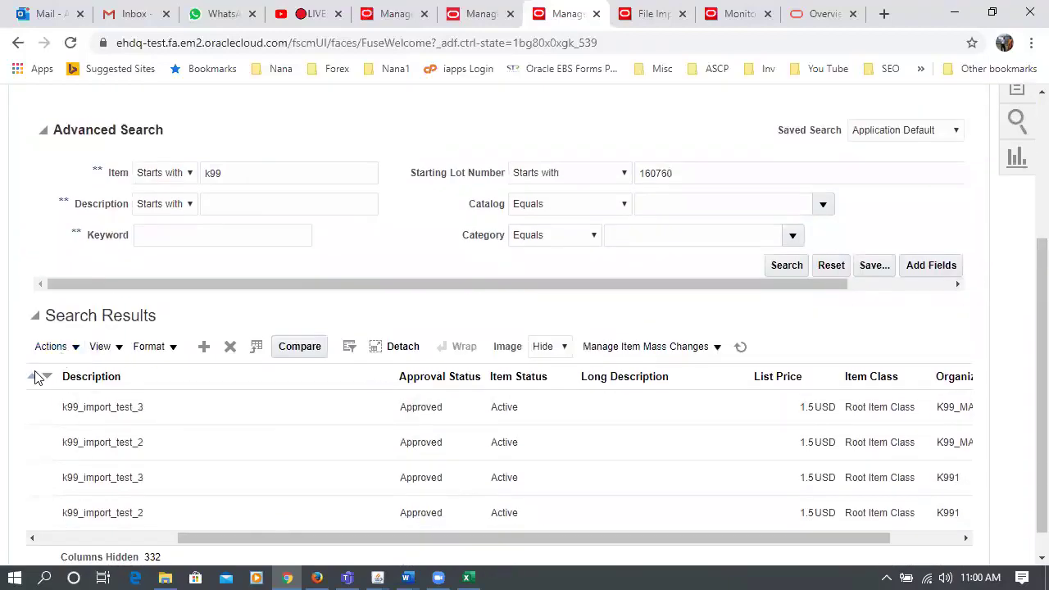
# - Select all four k99 items and start a mass change to edit their attributes together
pyautogui.moveTo(181, 539); pyautogui.dragTo(33, 534)
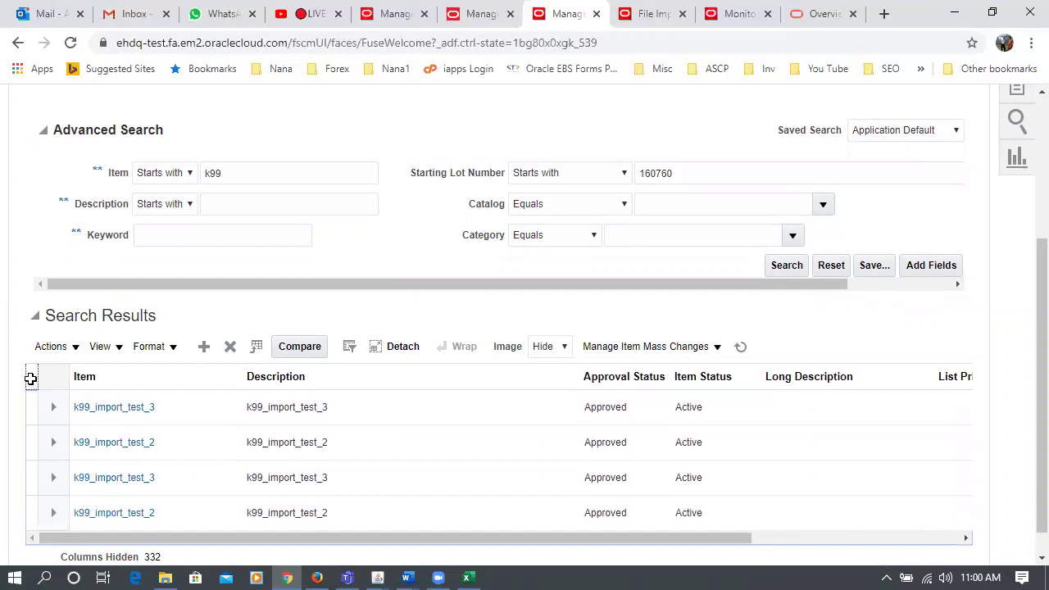
pyautogui.click(30, 377)
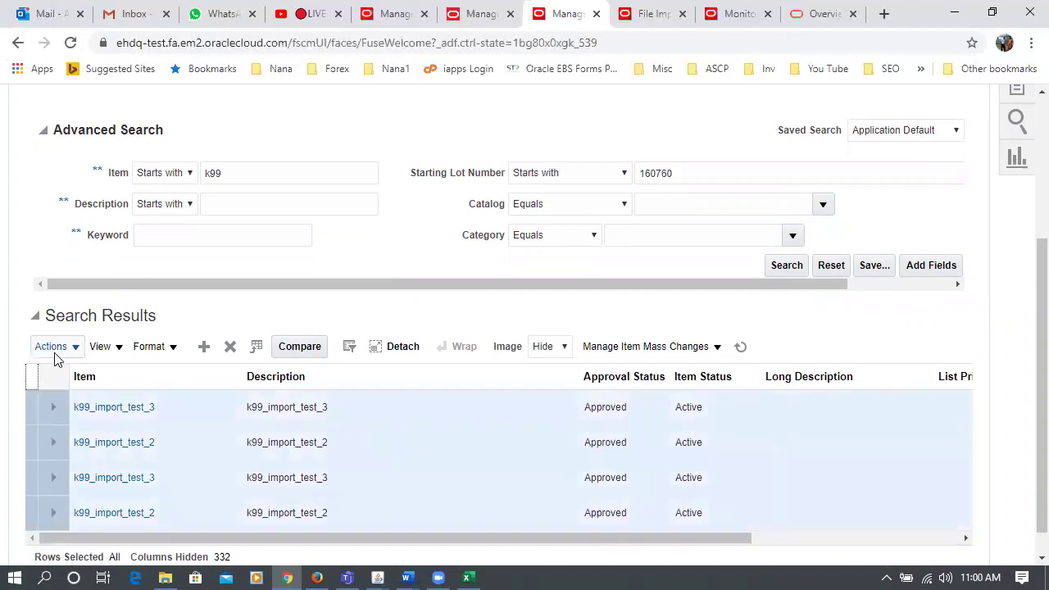
pyautogui.click(54, 349)
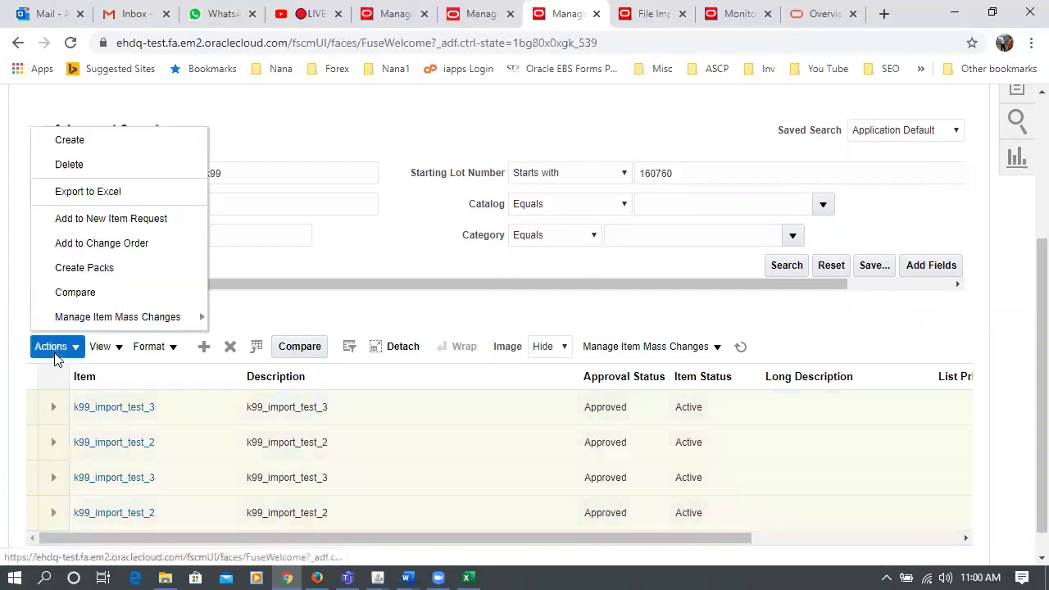
pyautogui.click(91, 320)
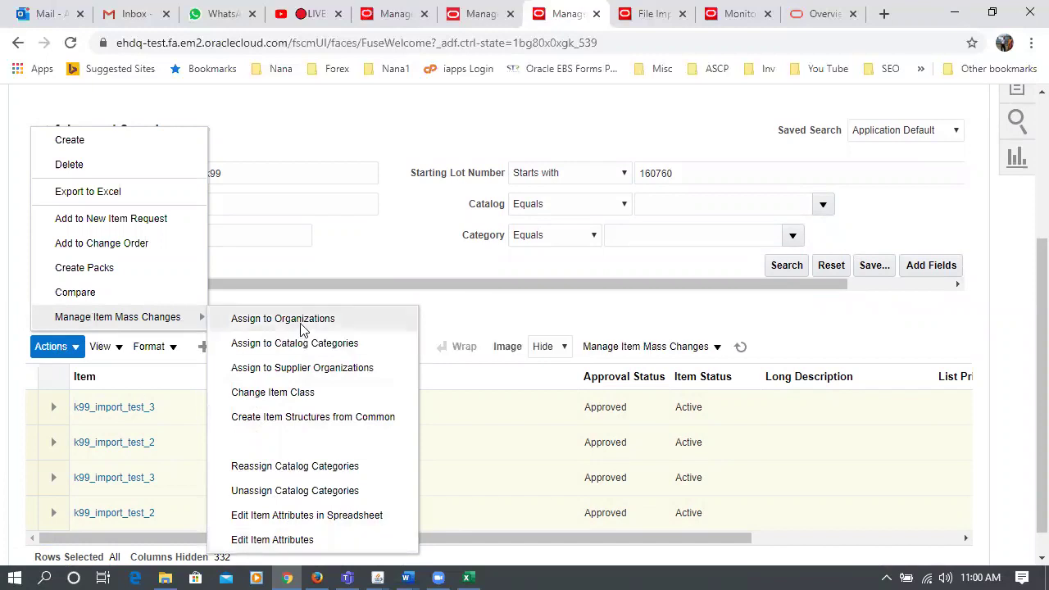
pyautogui.click(301, 540)
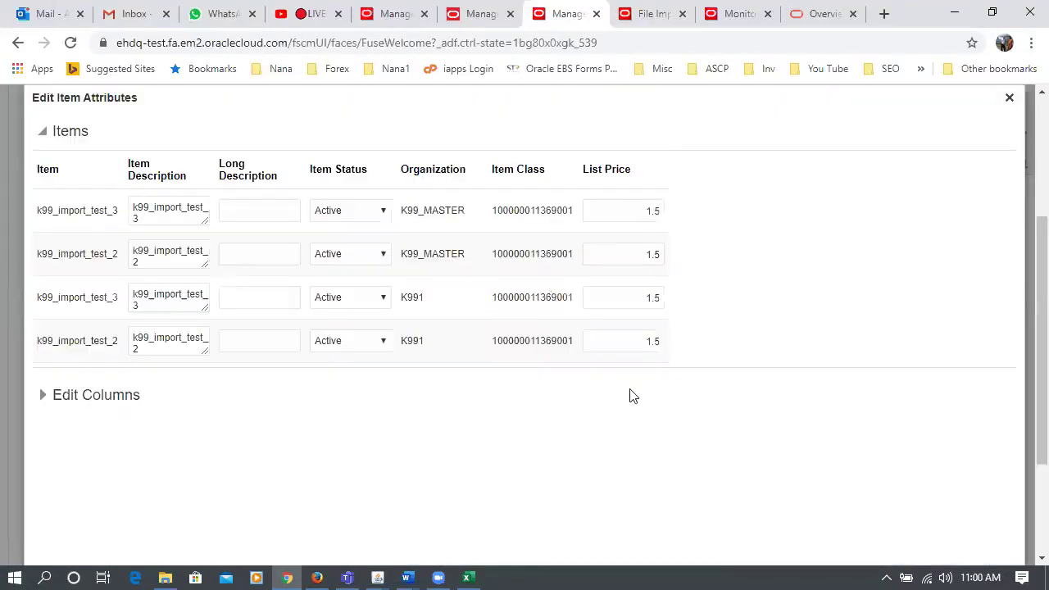
# - Set List Price to 1 for all items using the bulk-edit section
pyautogui.click(44, 395)
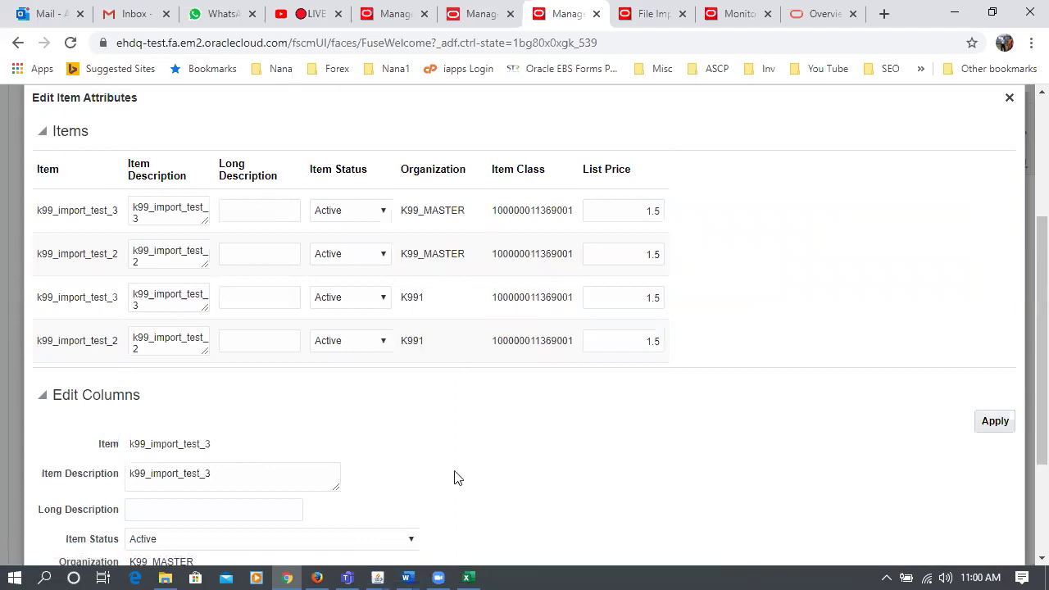
pyautogui.scroll(-2, 295, 502)
pyautogui.click(259, 445)
pyautogui.write('1.8')
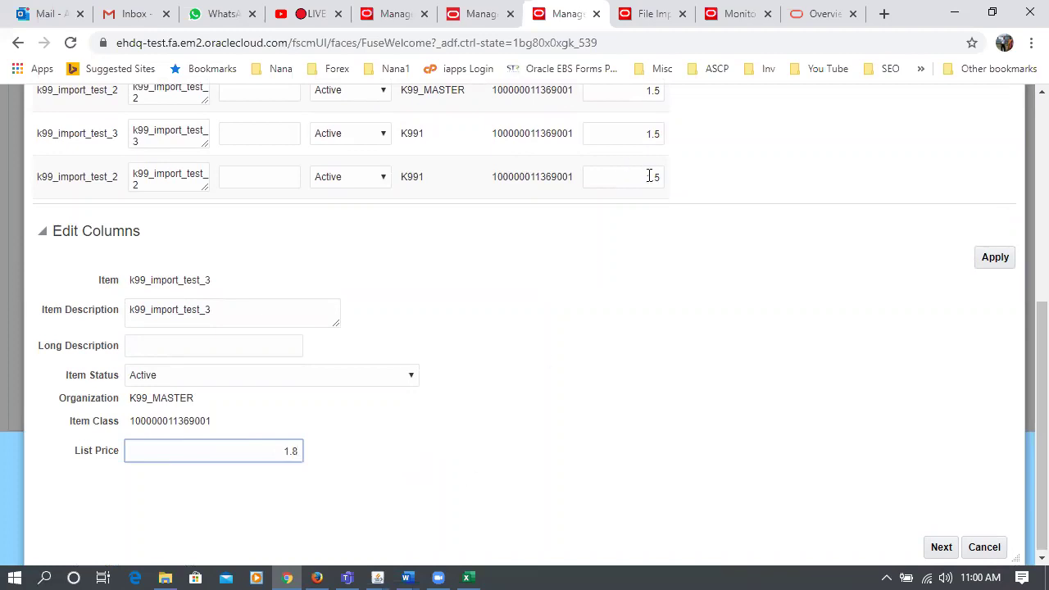
pyautogui.scroll(2, 647, 178)
pyautogui.click(989, 428)
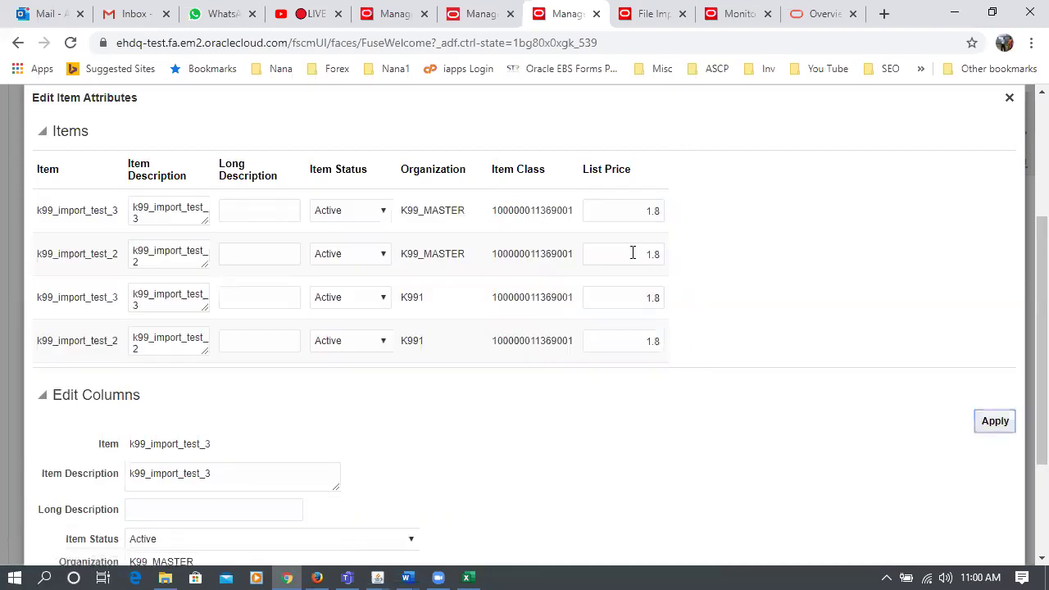
# - Overwrite the four items' List Prices individually with 1.6, 1.7, 1.8 and 1.9
pyautogui.moveTo(631, 220); pyautogui.dragTo(672, 219)
pyautogui.write('1')
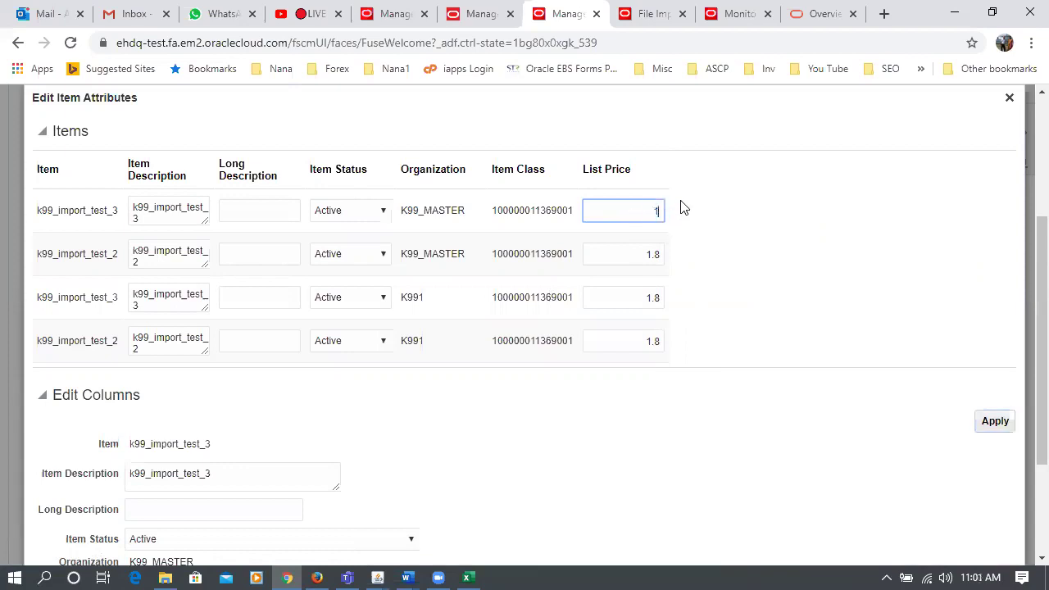
pyautogui.write('.6')
pyautogui.moveTo(635, 258); pyautogui.dragTo(694, 272)
pyautogui.write('1')
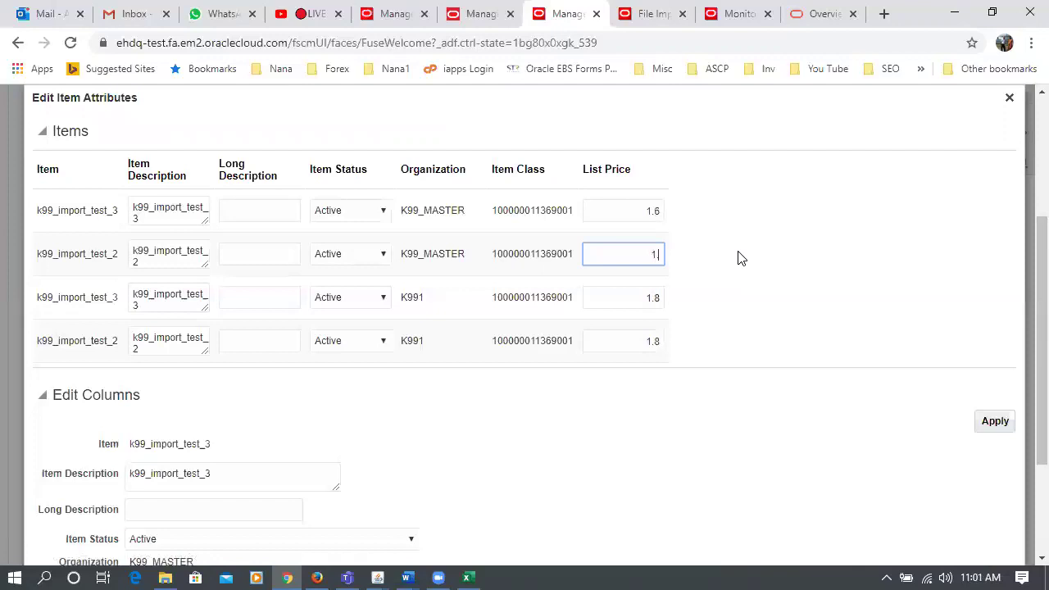
pyautogui.moveTo(639, 302); pyautogui.dragTo(719, 314)
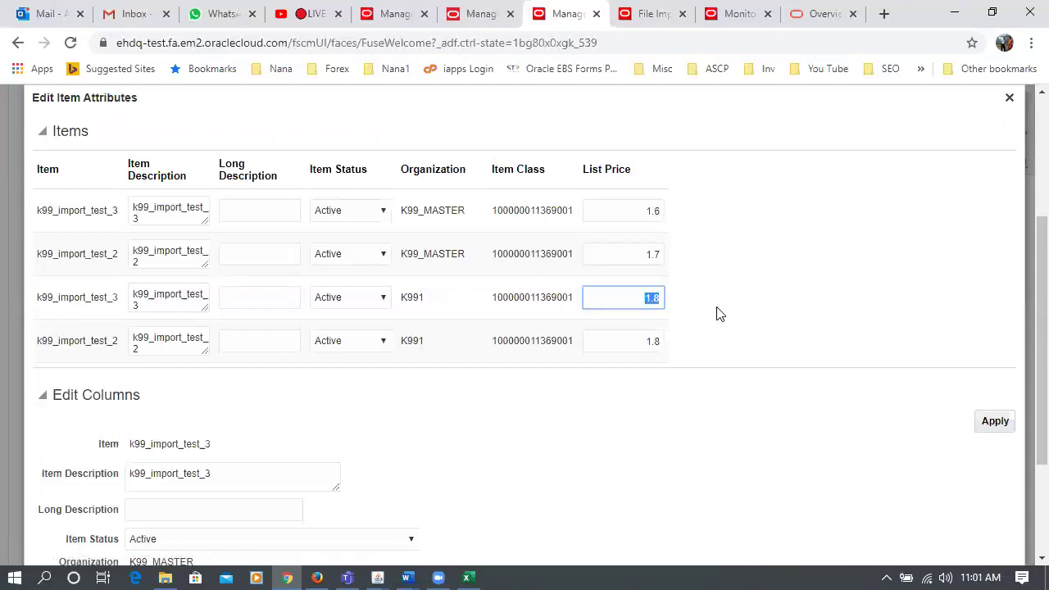
pyautogui.write('1')
pyautogui.moveTo(637, 341); pyautogui.dragTo(655, 345)
pyautogui.write('1.9')
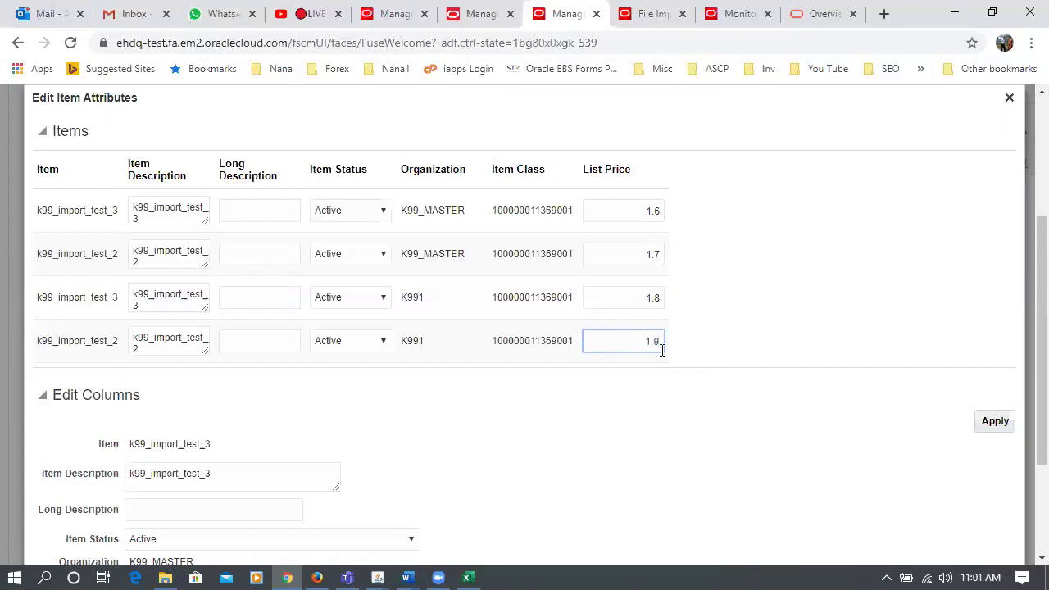
pyautogui.click(545, 445)
pyautogui.scroll(-2, 345, 391)
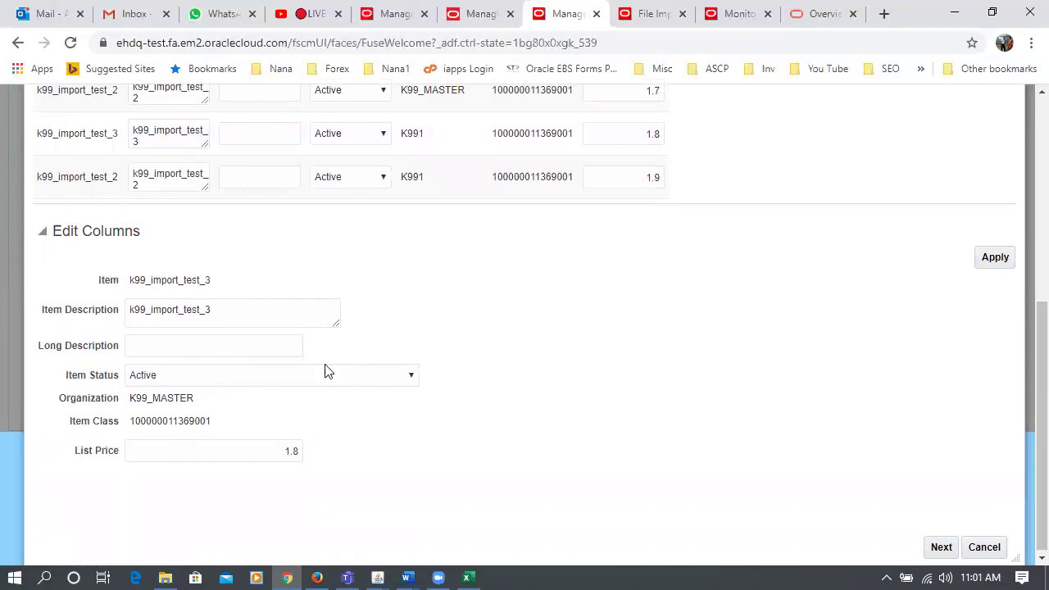
pyautogui.scroll(2, 811, 317)
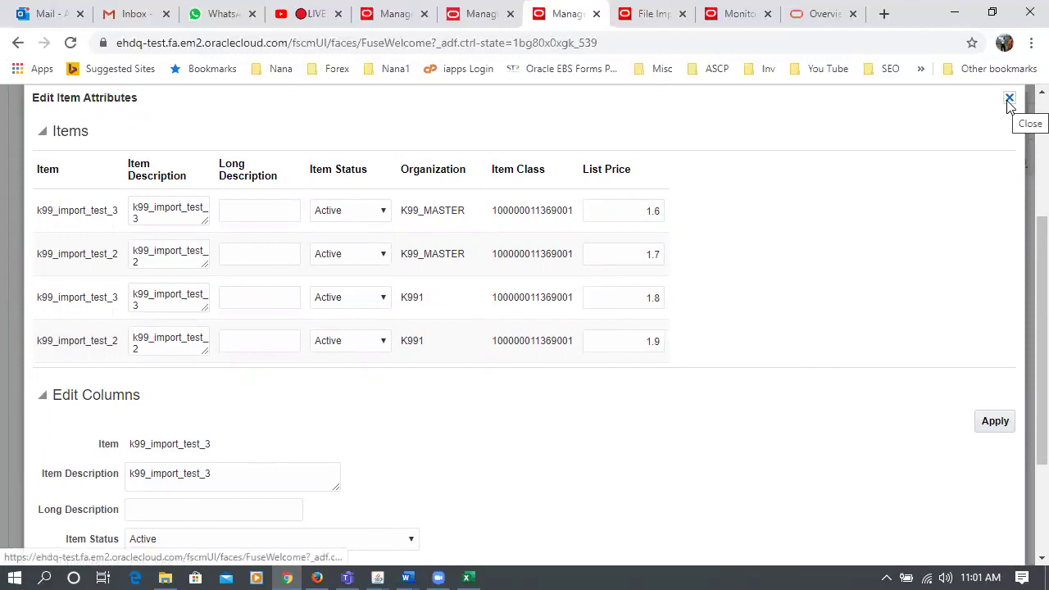
pyautogui.scroll(-3, 1026, 327)
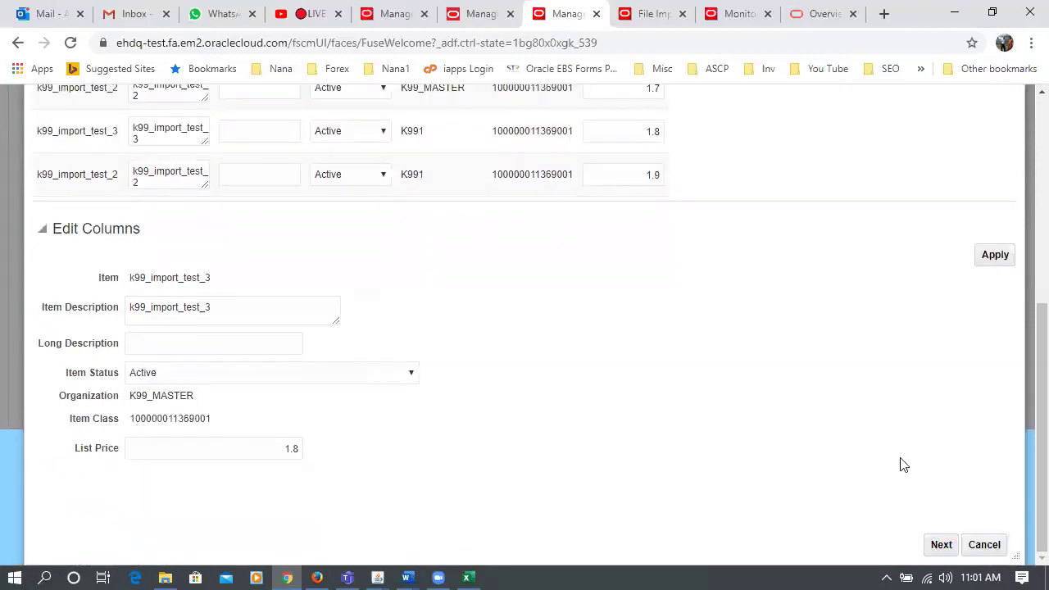
pyautogui.scroll(3, 780, 376)
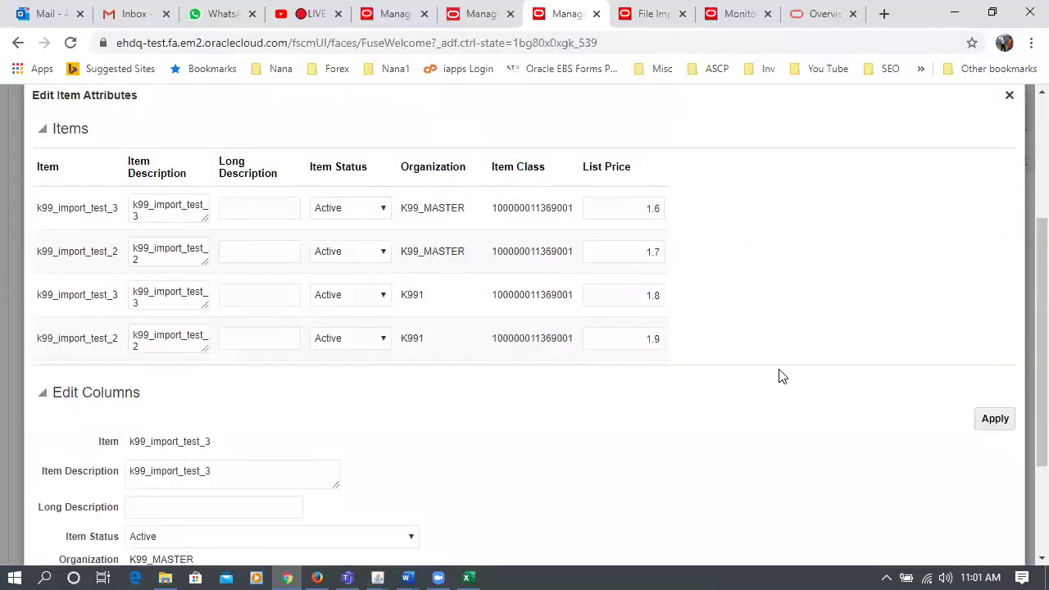
pyautogui.scroll(-3, 780, 376)
# - Submit mass-change batch 31002 with the new List Prices as process 454529 and view Scheduled Processes
pyautogui.click(934, 548)
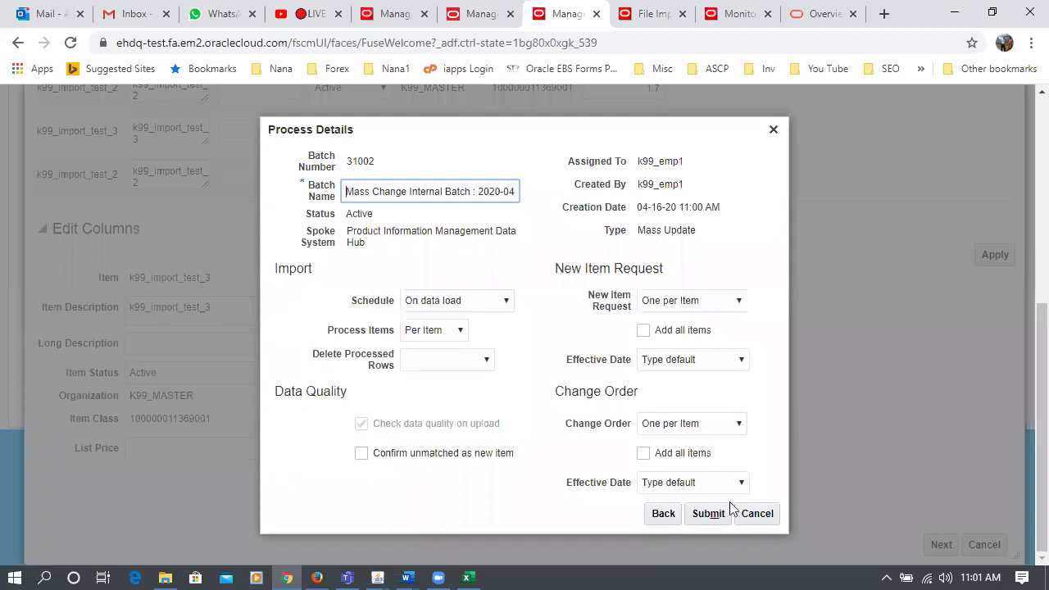
pyautogui.click(711, 514)
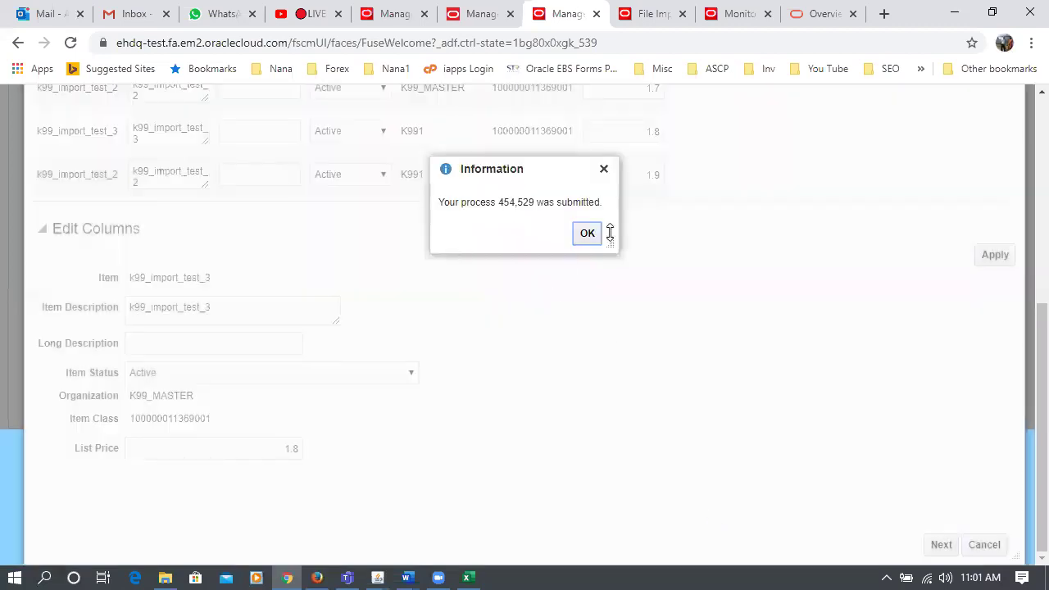
pyautogui.click(597, 236)
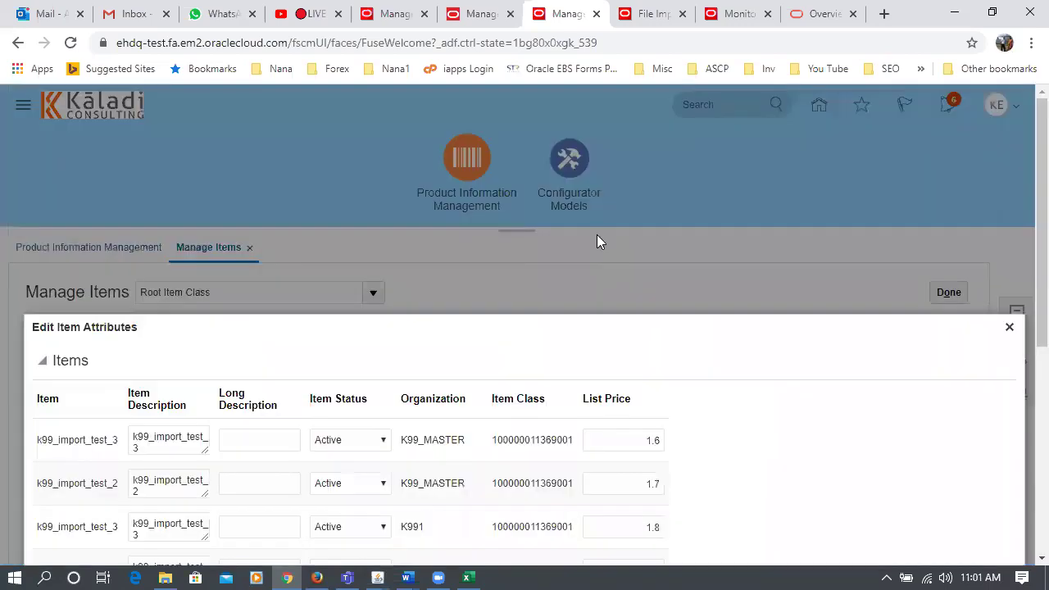
pyautogui.click(726, 14)
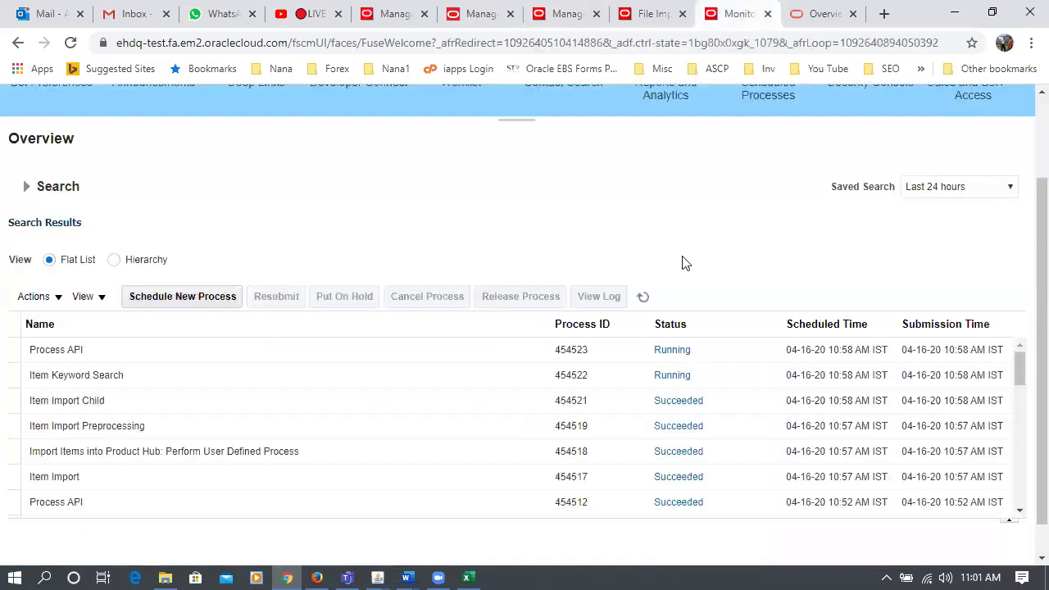
# - Refresh the process list until Item Import Child 454541 and its preprocessing and data-quality processes succeed
pyautogui.click(641, 301)
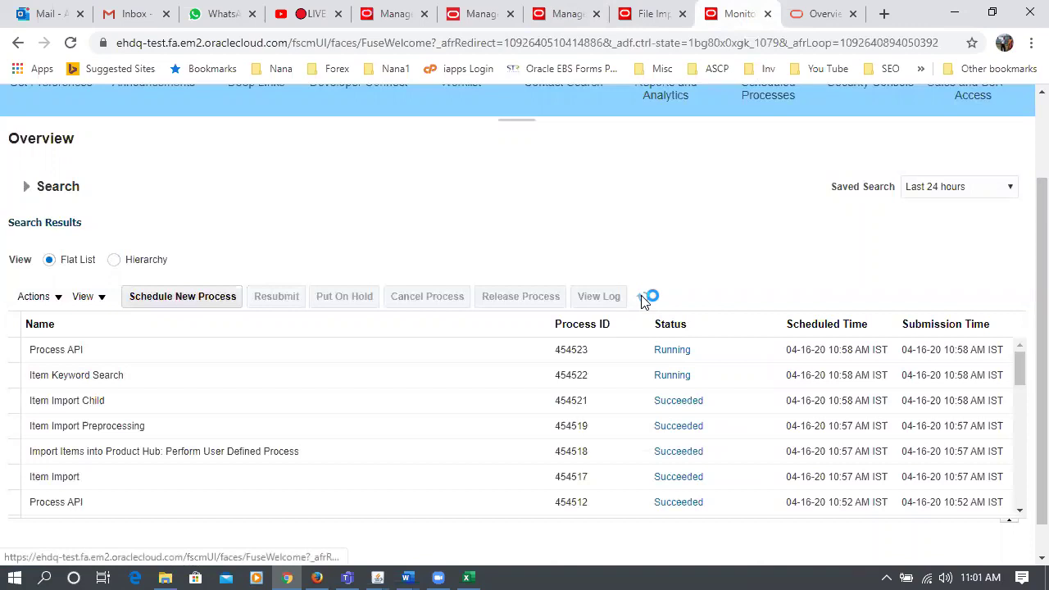
pyautogui.click(642, 300)
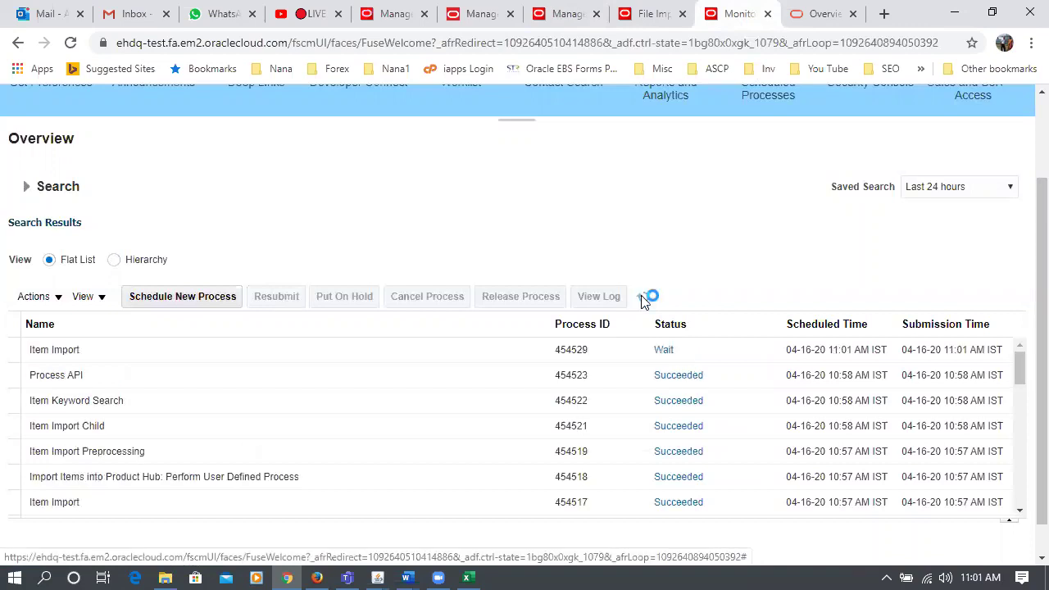
pyautogui.click(642, 300)
pyautogui.click(642, 300)
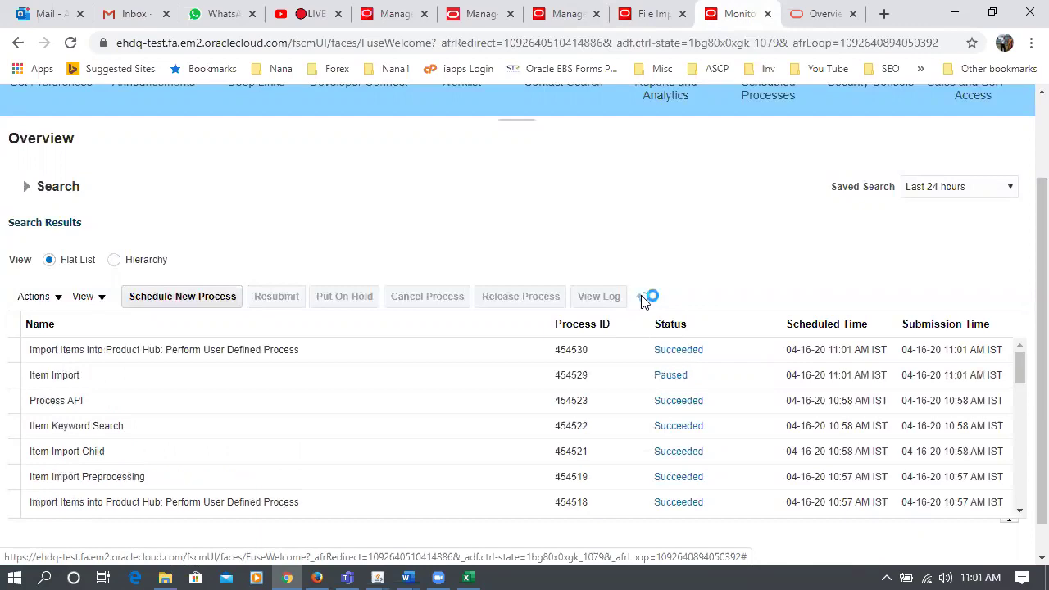
pyautogui.click(642, 300)
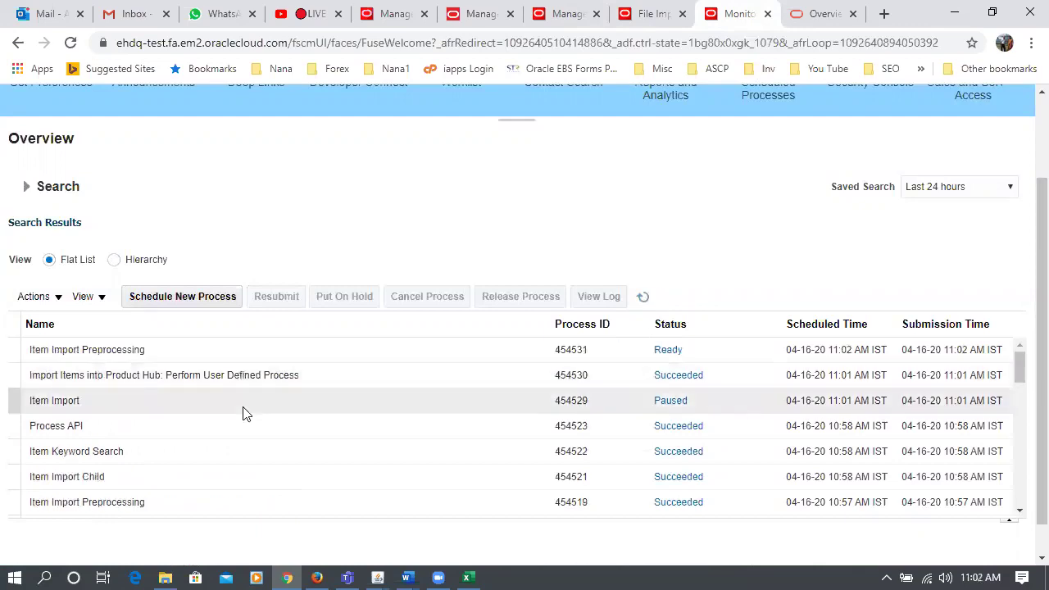
pyautogui.click(644, 298)
pyautogui.click(645, 300)
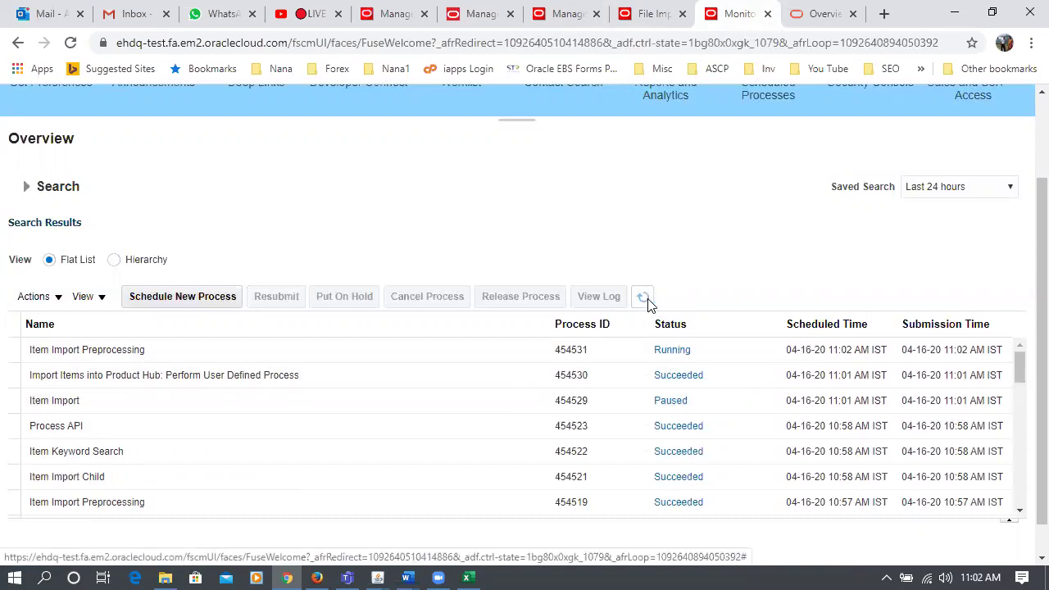
pyautogui.click(644, 298)
pyautogui.click(646, 300)
pyautogui.click(646, 300)
pyautogui.click(644, 299)
pyautogui.click(646, 300)
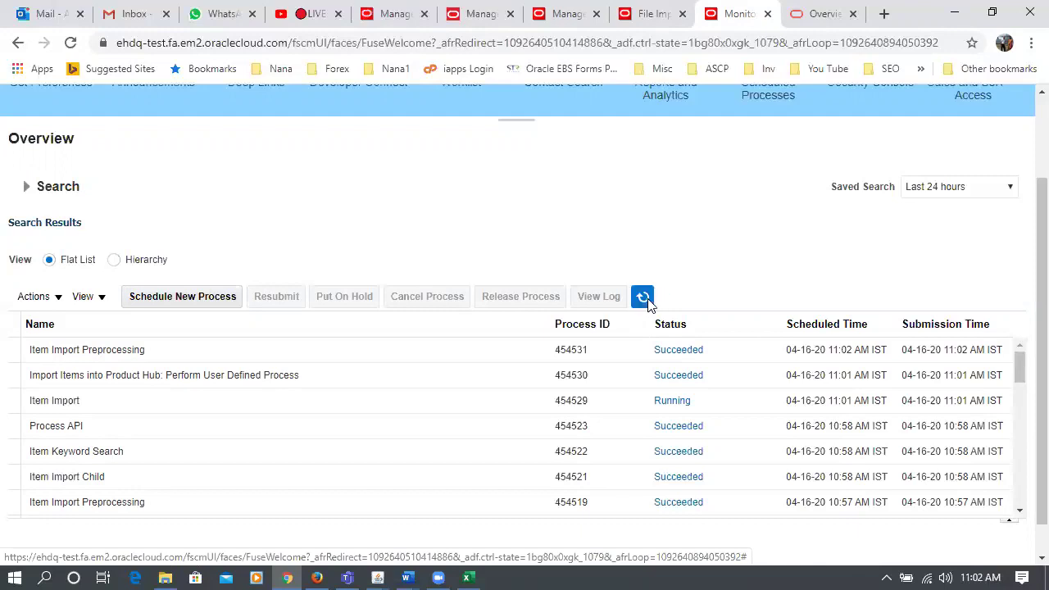
pyautogui.click(644, 299)
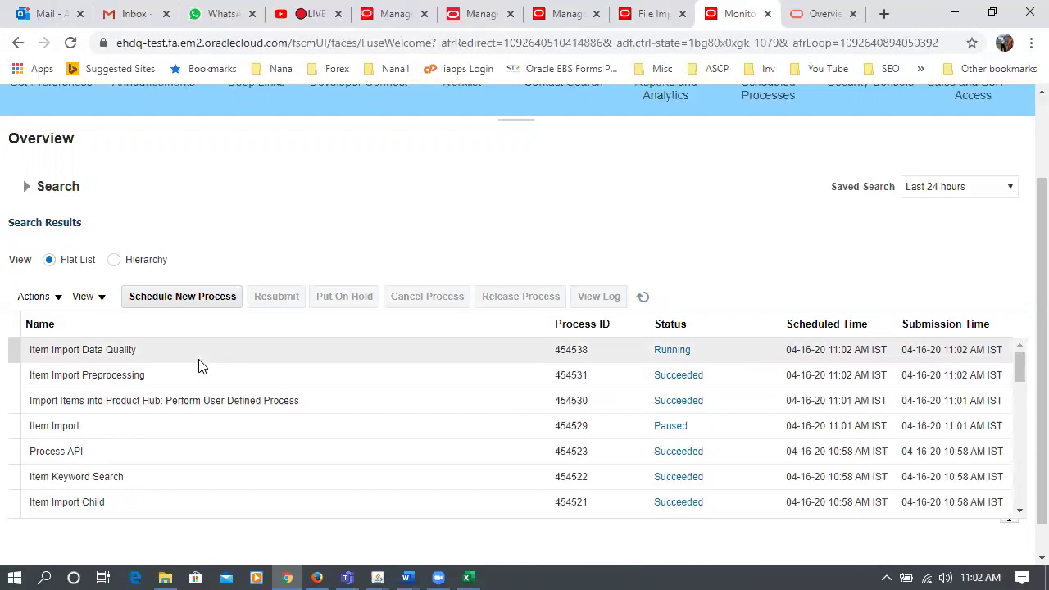
pyautogui.click(645, 299)
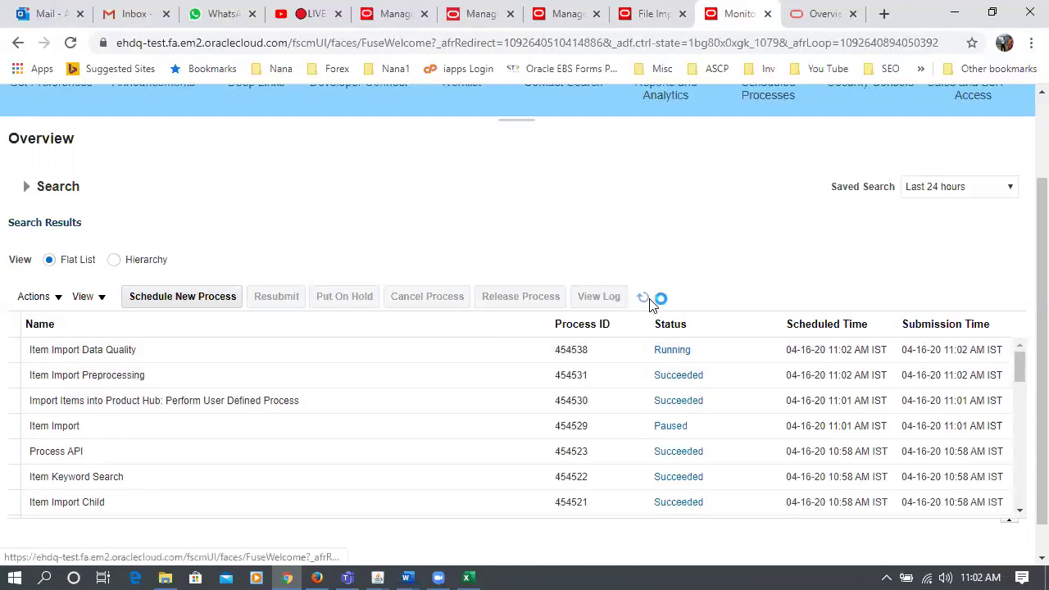
pyautogui.click(645, 299)
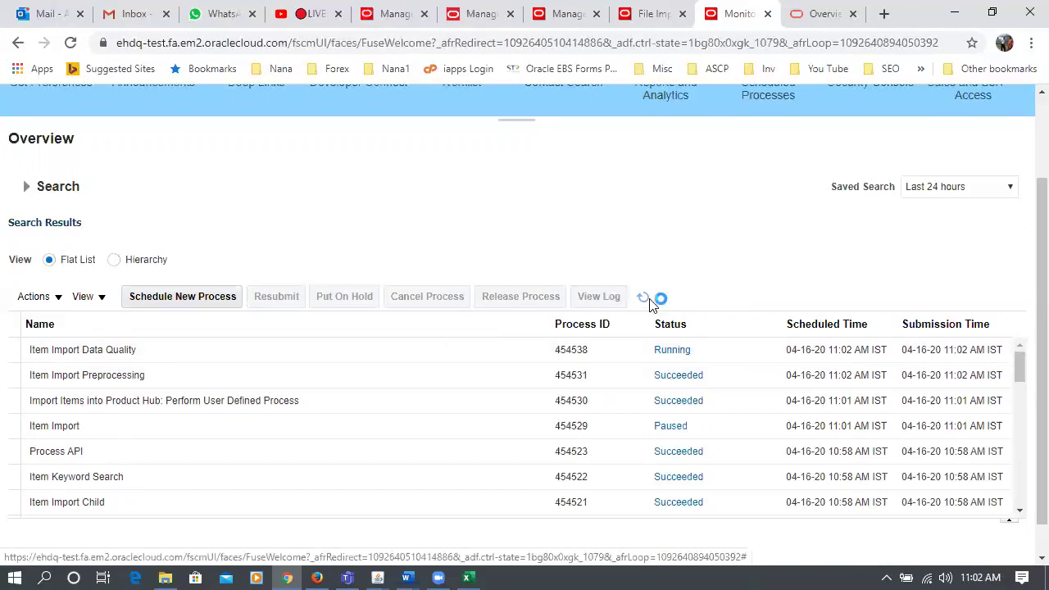
pyautogui.click(645, 299)
pyautogui.click(645, 299)
pyautogui.click(645, 299)
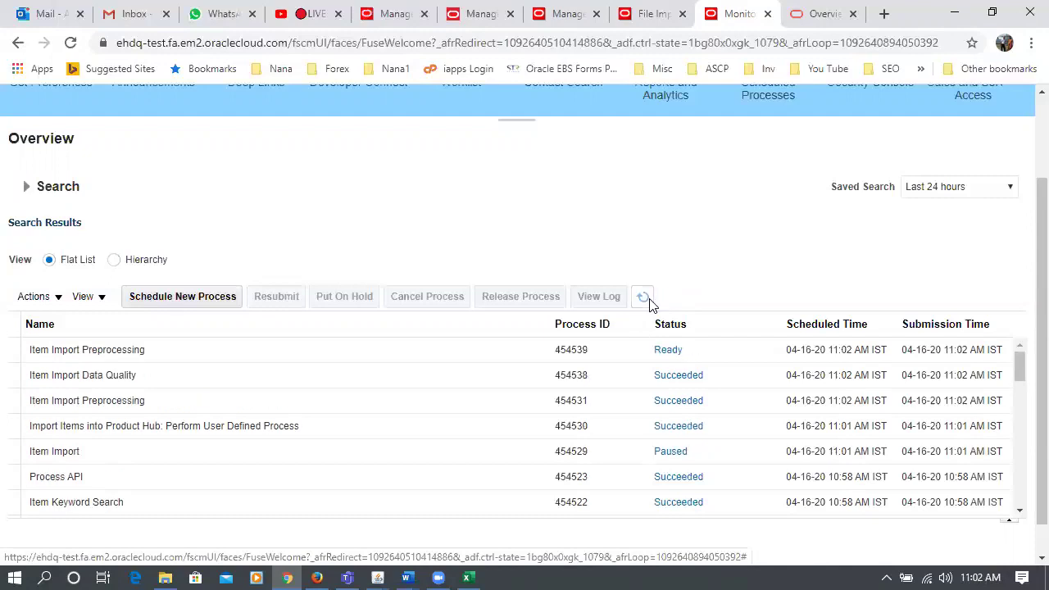
pyautogui.click(649, 301)
pyautogui.click(649, 301)
pyautogui.click(645, 302)
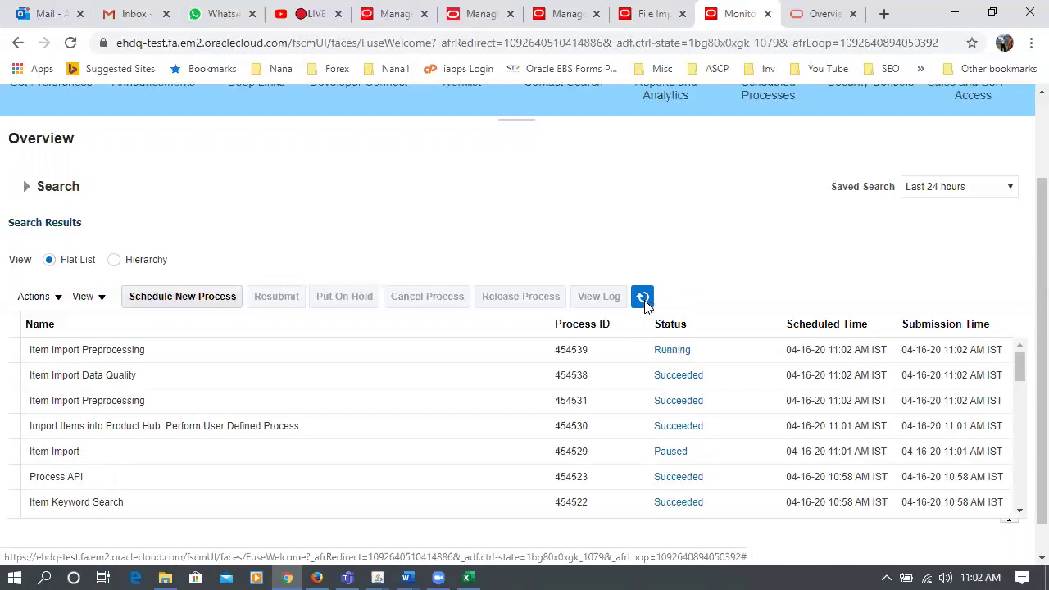
pyautogui.click(644, 300)
pyautogui.click(646, 301)
pyautogui.click(643, 299)
pyautogui.click(644, 299)
pyautogui.click(644, 300)
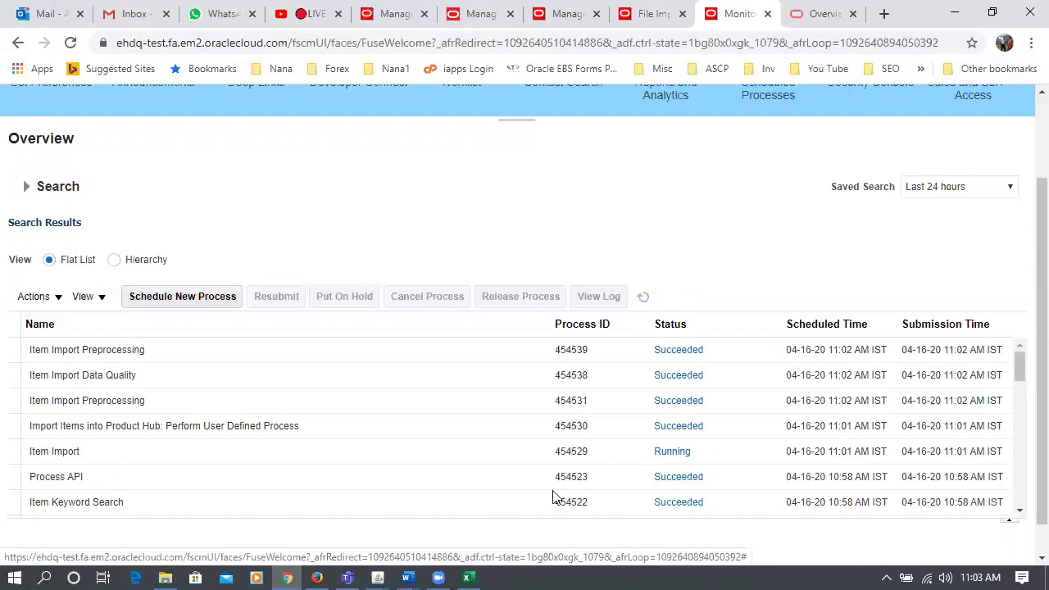
pyautogui.click(644, 300)
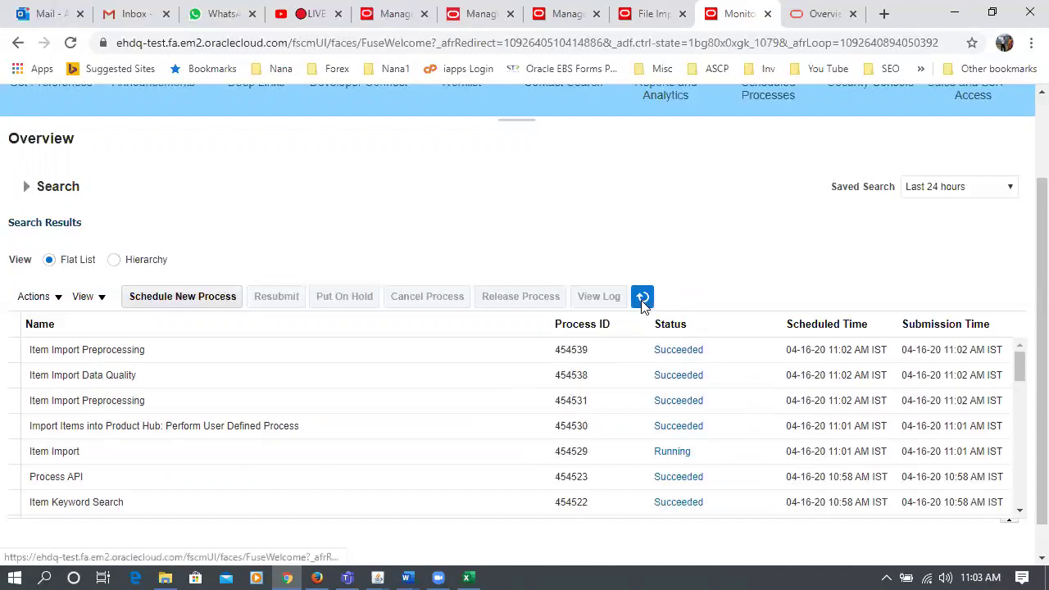
pyautogui.click(643, 299)
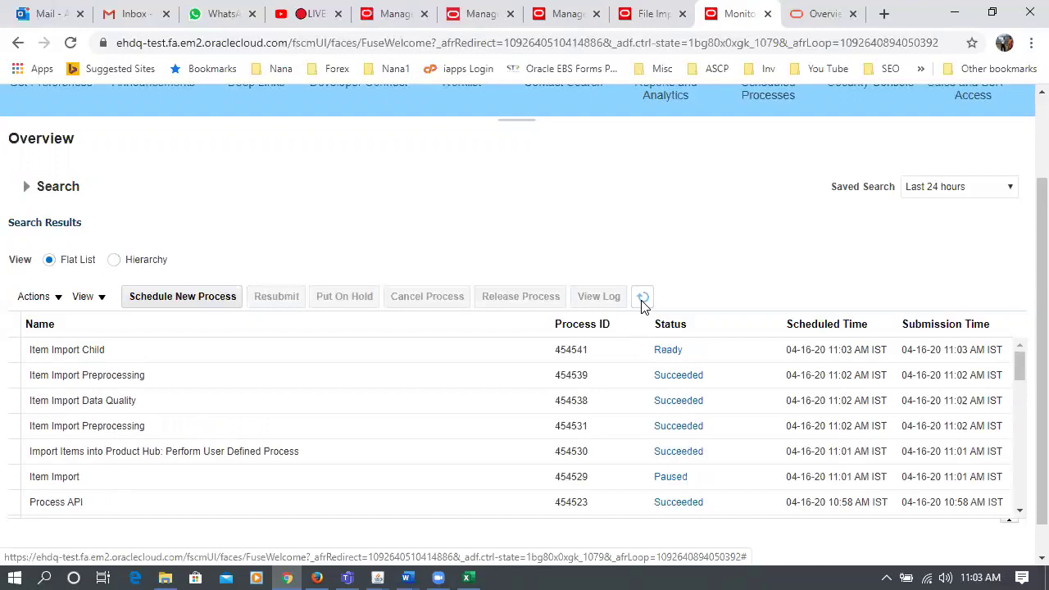
pyautogui.click(643, 300)
pyautogui.click(644, 302)
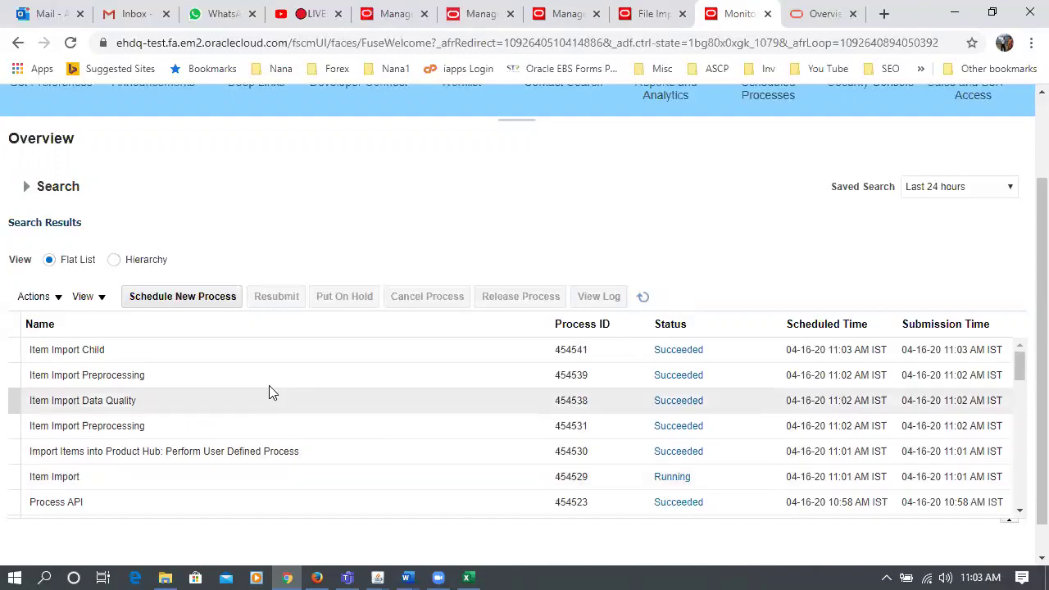
# - Keep refreshing until Process API 454544 and Item Keyword Search 454543 show Succeeded
pyautogui.click(643, 297)
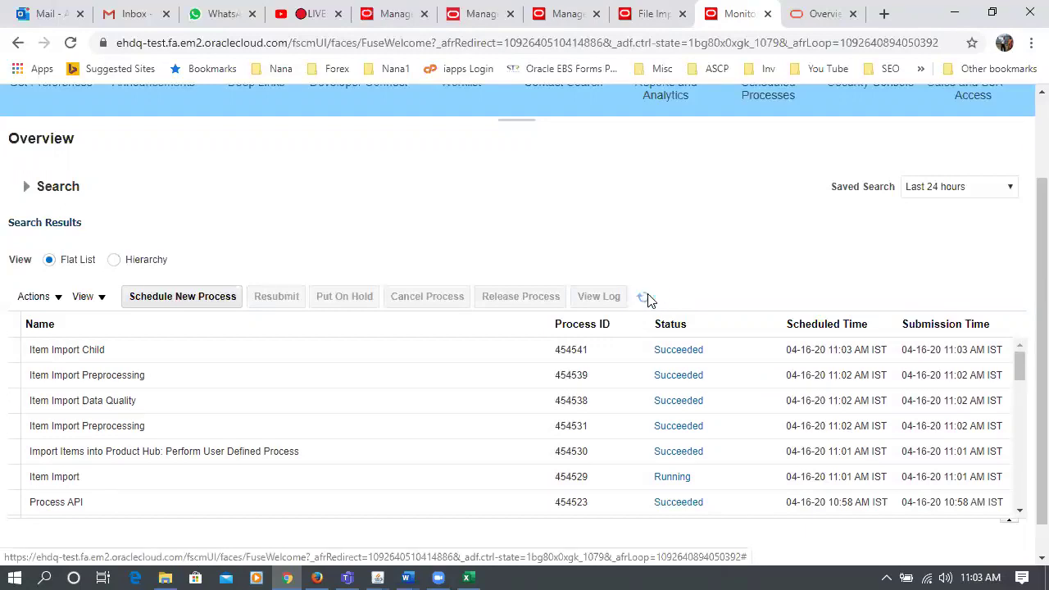
pyautogui.click(647, 300)
pyautogui.click(648, 300)
pyautogui.click(648, 300)
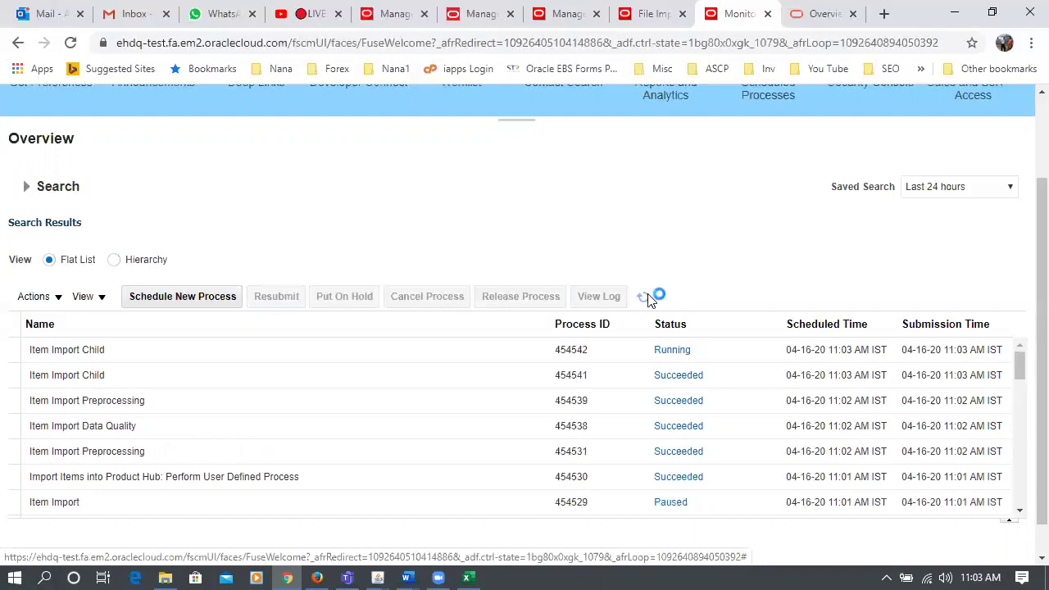
pyautogui.click(647, 299)
pyautogui.click(643, 300)
pyautogui.click(644, 303)
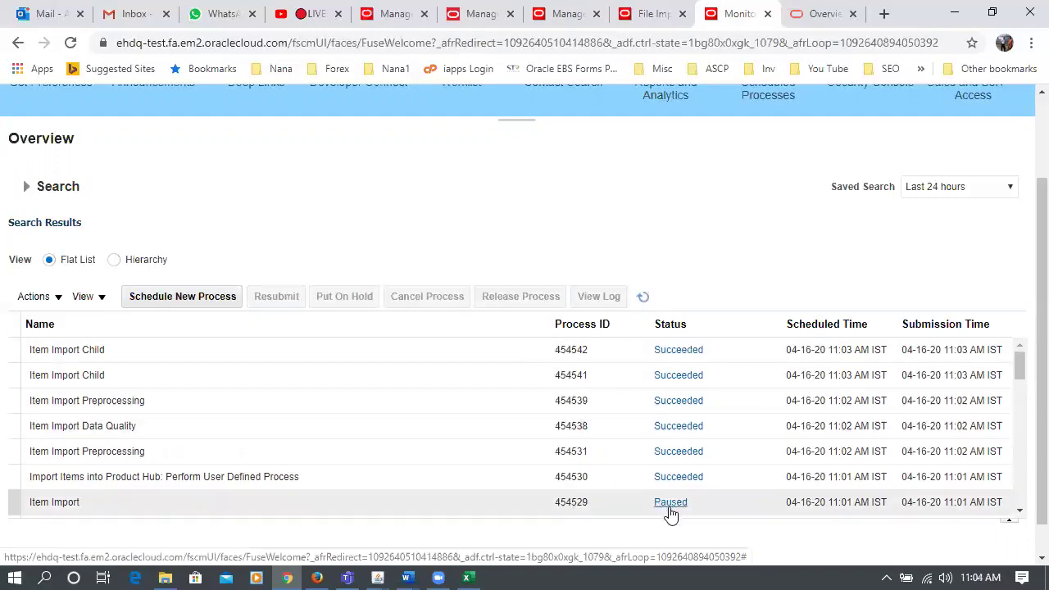
pyautogui.click(643, 296)
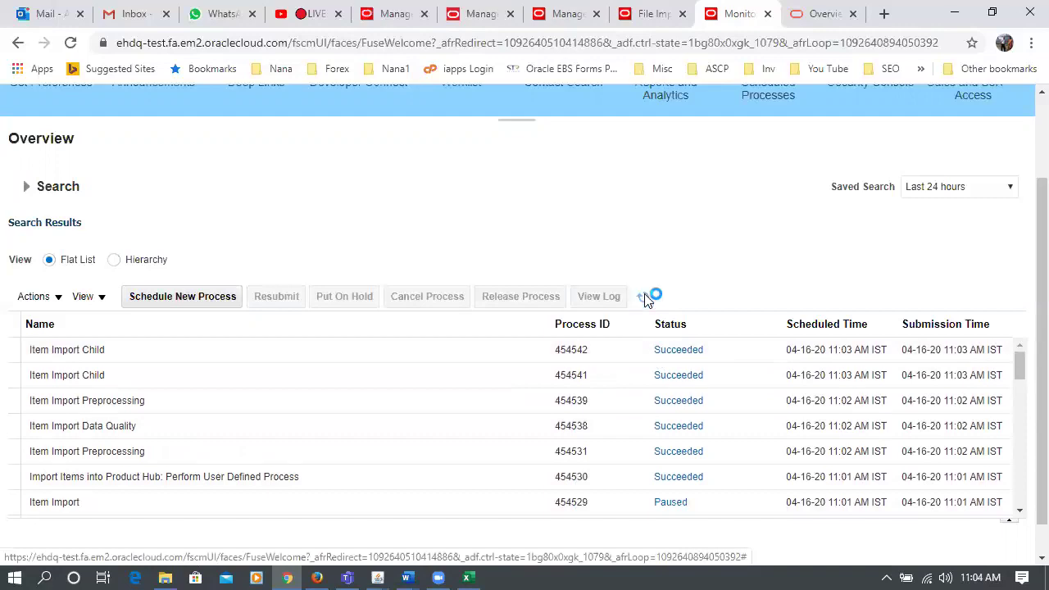
pyautogui.click(643, 297)
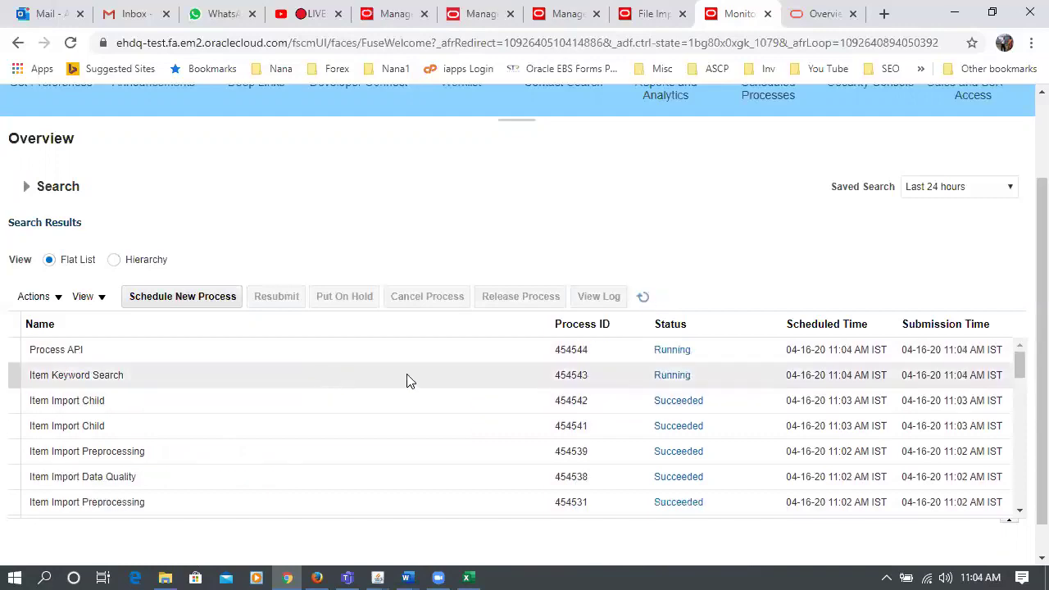
pyautogui.click(639, 303)
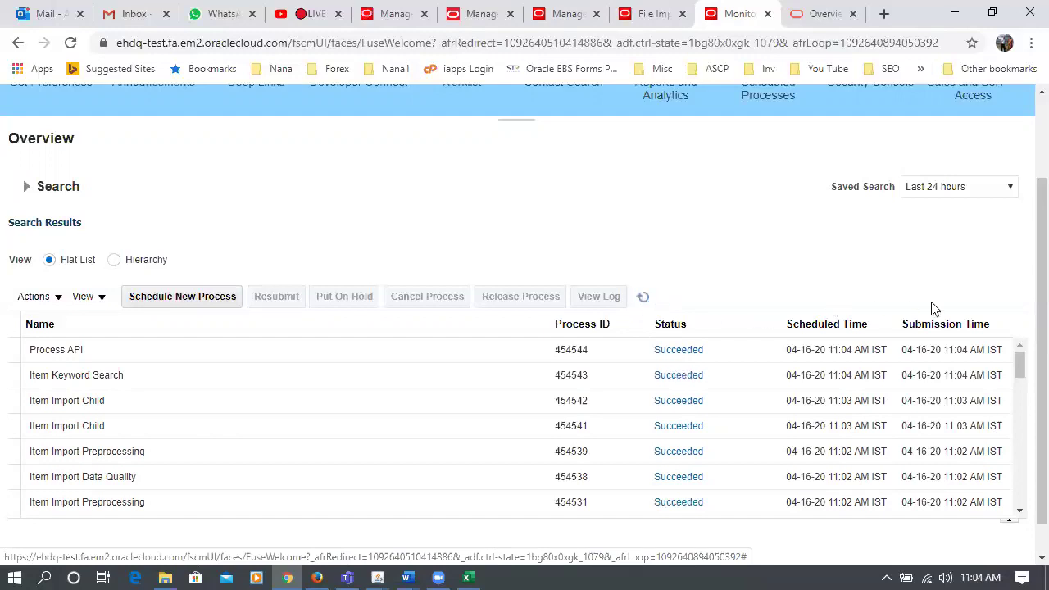
pyautogui.scroll(-1, 1026, 318)
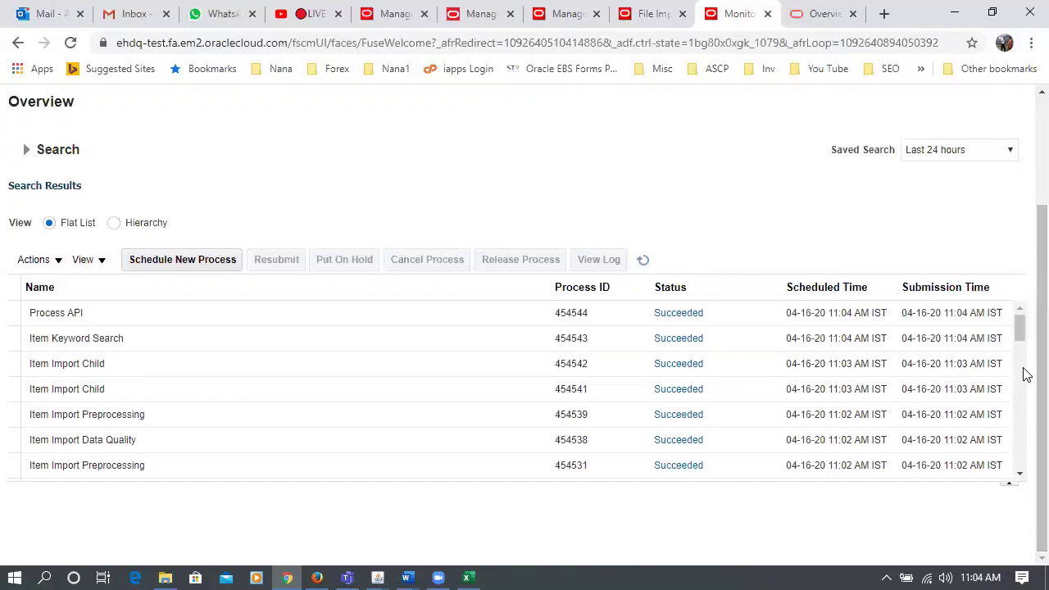
pyautogui.moveTo(1022, 343); pyautogui.dragTo(1026, 350)
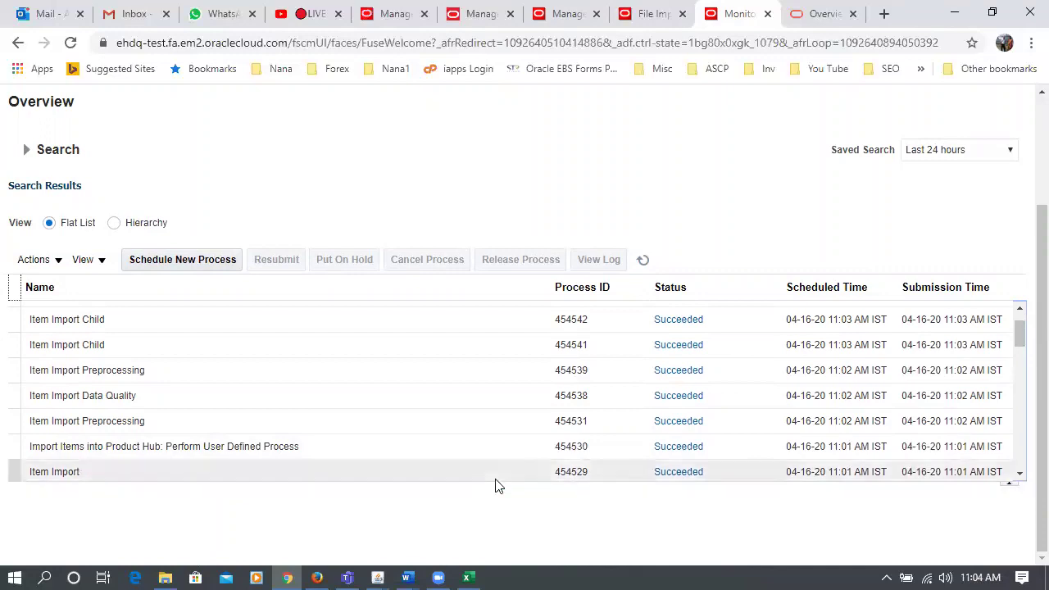
pyautogui.click(644, 261)
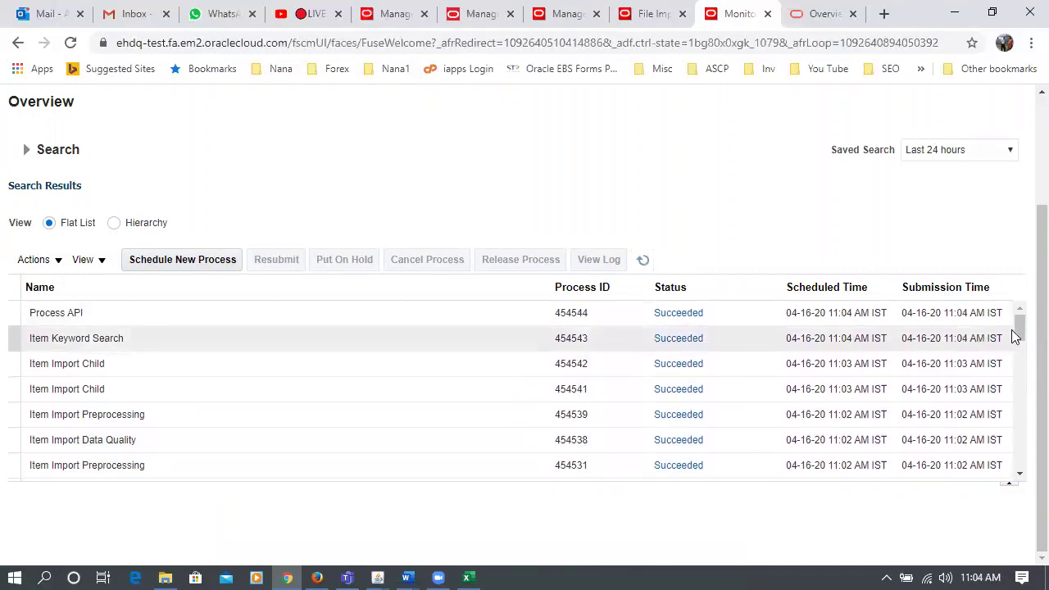
pyautogui.moveTo(1021, 328)
pyautogui.mouseDown()
pyautogui.moveTo(1025, 351)
pyautogui.moveTo(1020, 323)
pyautogui.mouseUp()
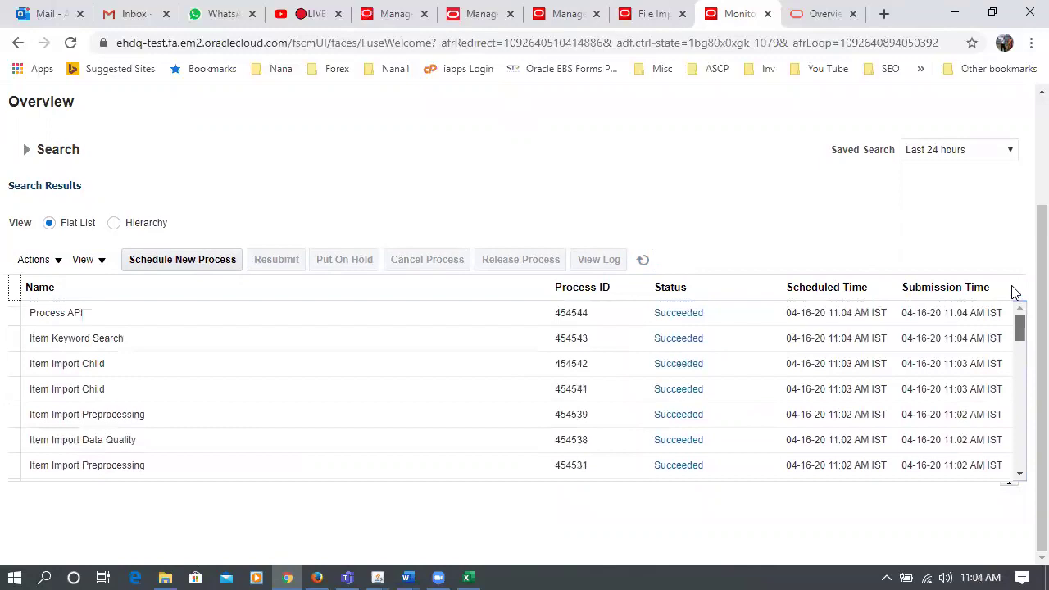
# - On Manage Items, close Edit Item Attributes, rerun the k99 search, and view List Prices 1.6–1.9 USD
pyautogui.click(655, 15)
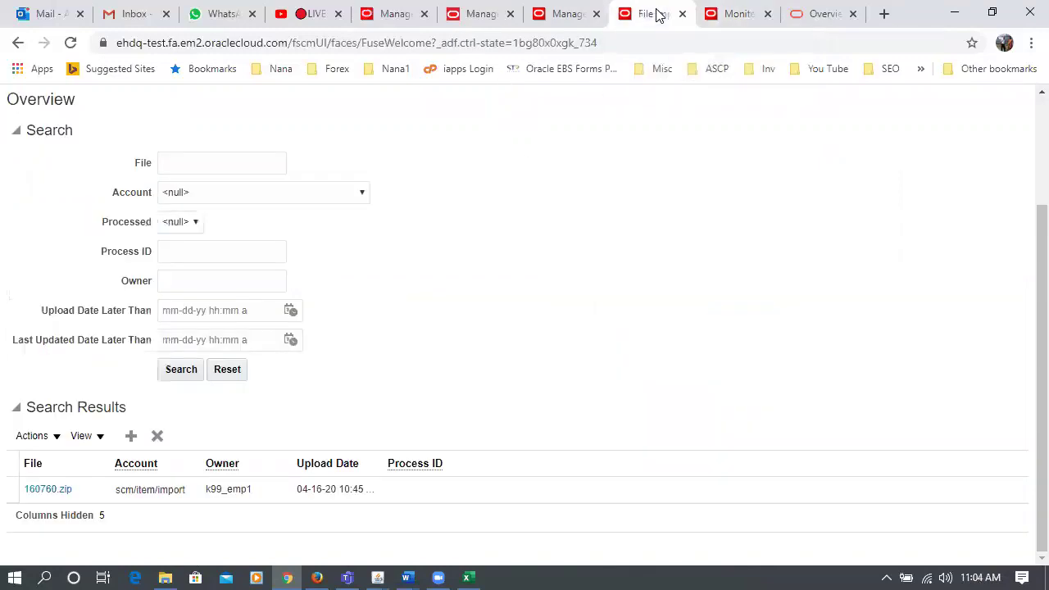
pyautogui.click(582, 16)
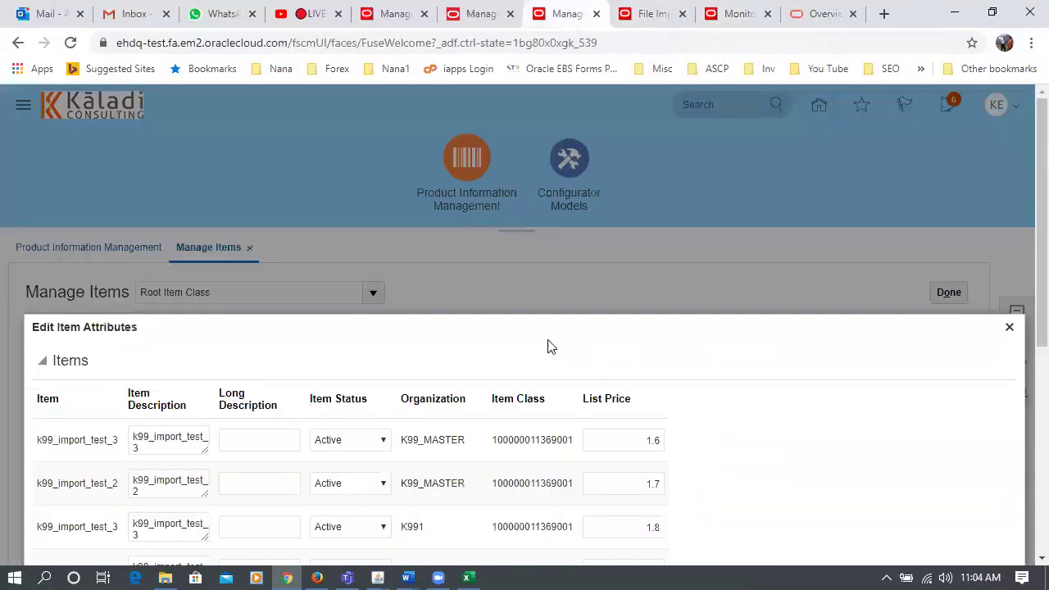
pyautogui.click(1009, 326)
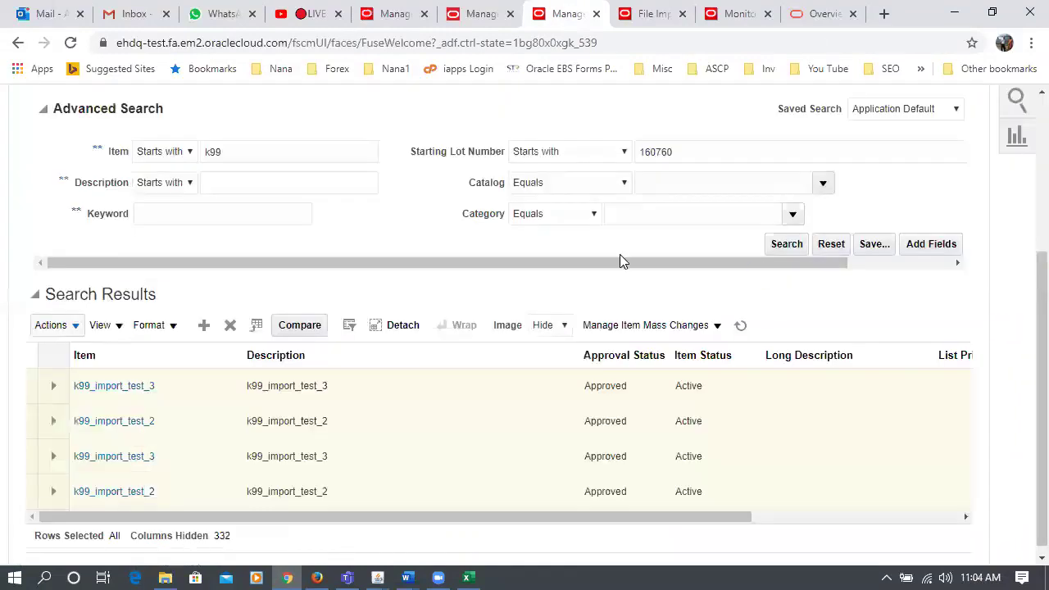
pyautogui.scroll(1, 175, 214)
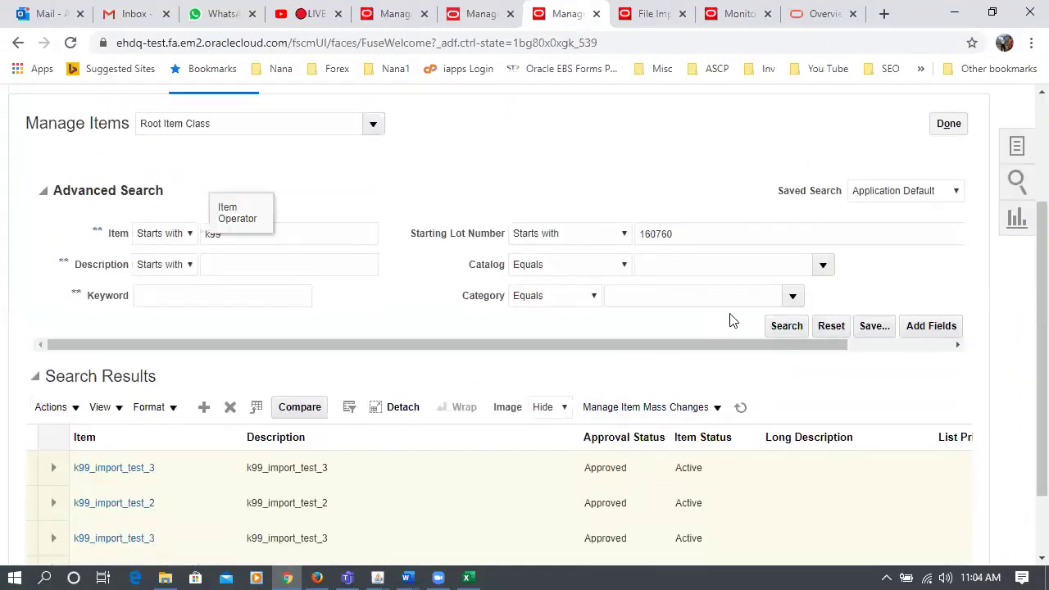
pyautogui.click(791, 335)
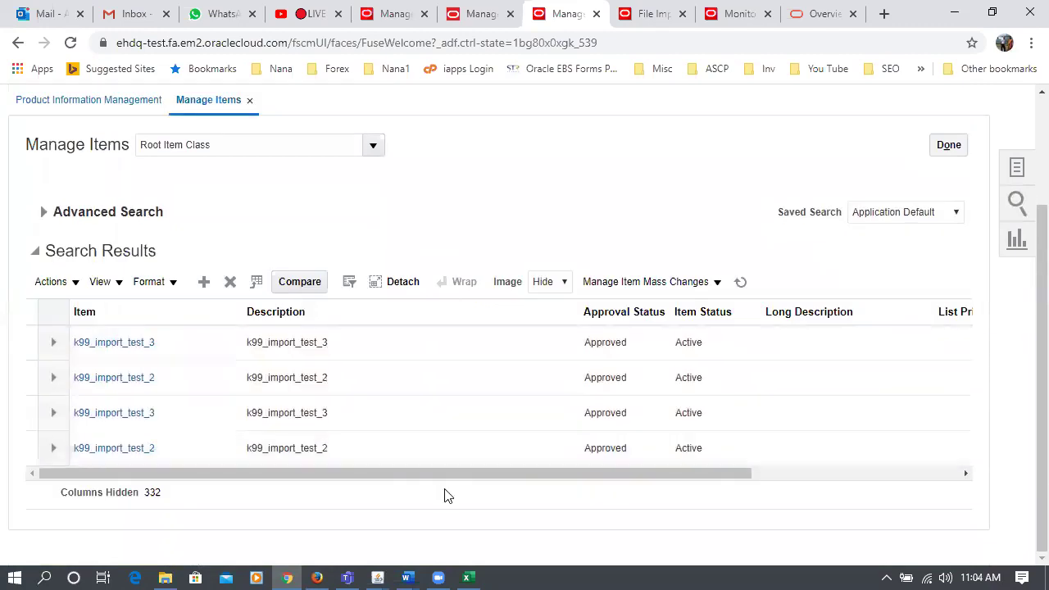
pyautogui.hscroll(1, 459, 490)
pyautogui.hscroll(3, 472, 492)
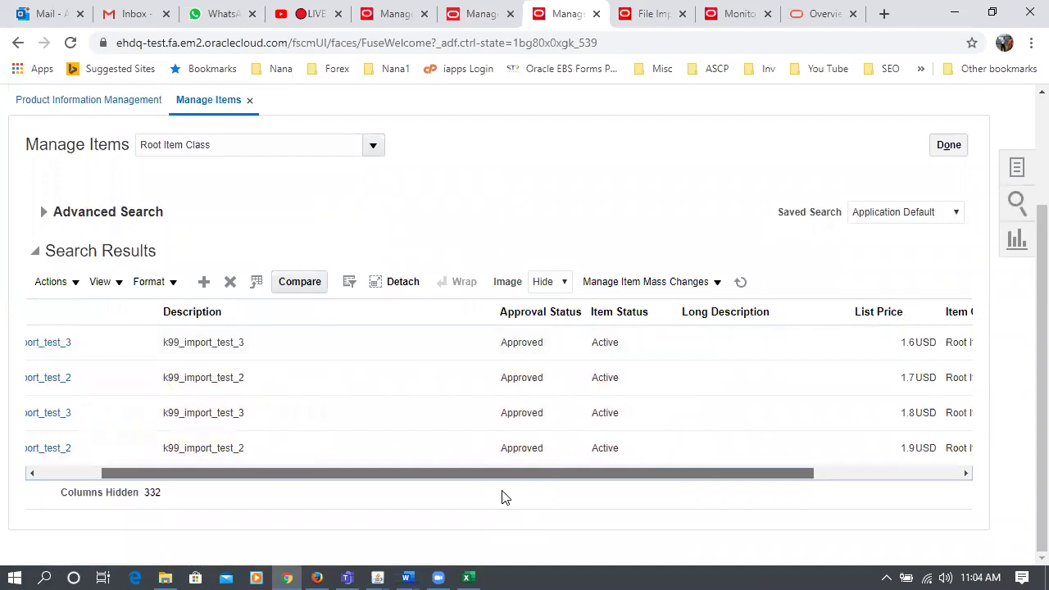
pyautogui.hscroll(8, 504, 498)
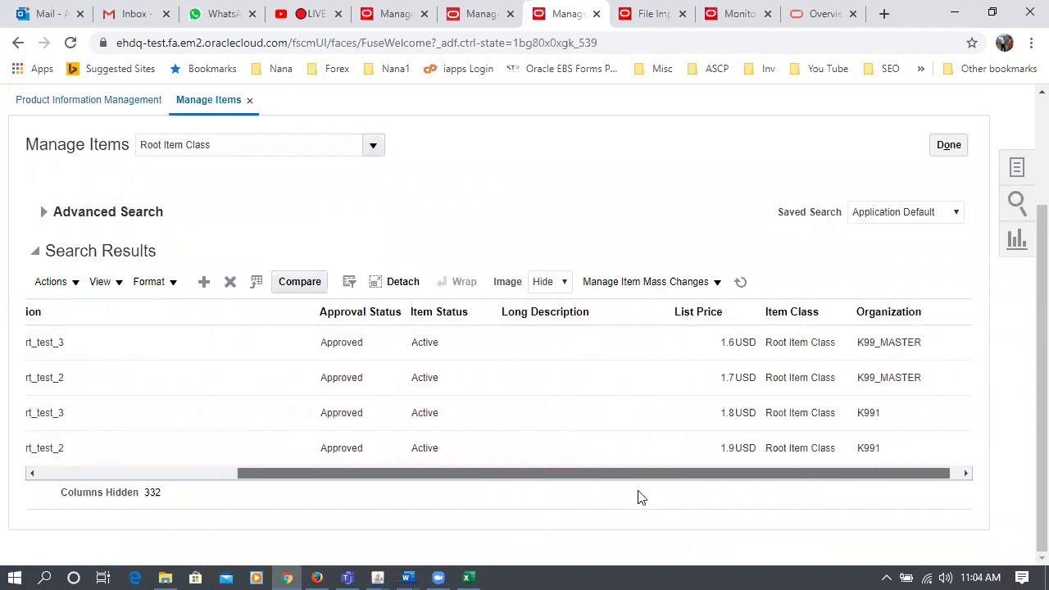
pyautogui.click(698, 311)
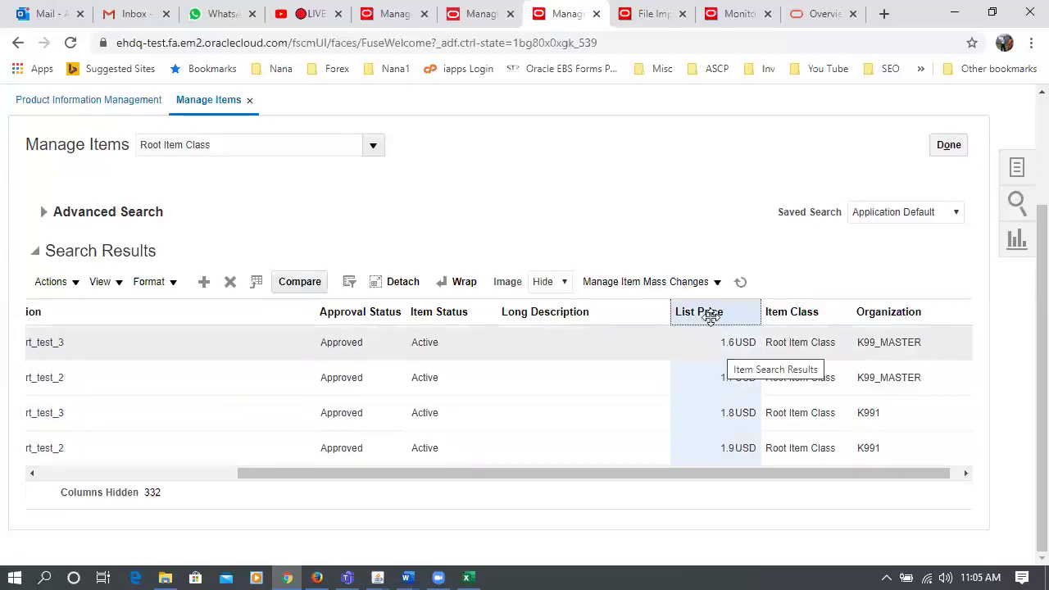
pyautogui.click(566, 314)
pyautogui.click(699, 312)
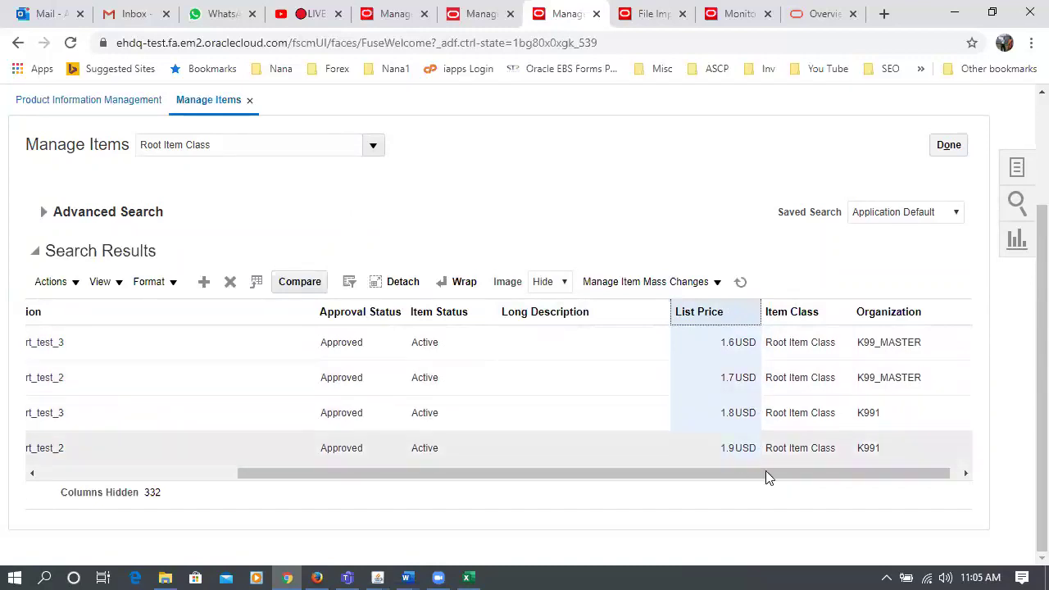
pyautogui.moveTo(683, 473)
pyautogui.mouseDown()
pyautogui.moveTo(694, 473)
pyautogui.moveTo(680, 473)
pyautogui.mouseUp()
pyautogui.hscroll(-3, 598, 489)
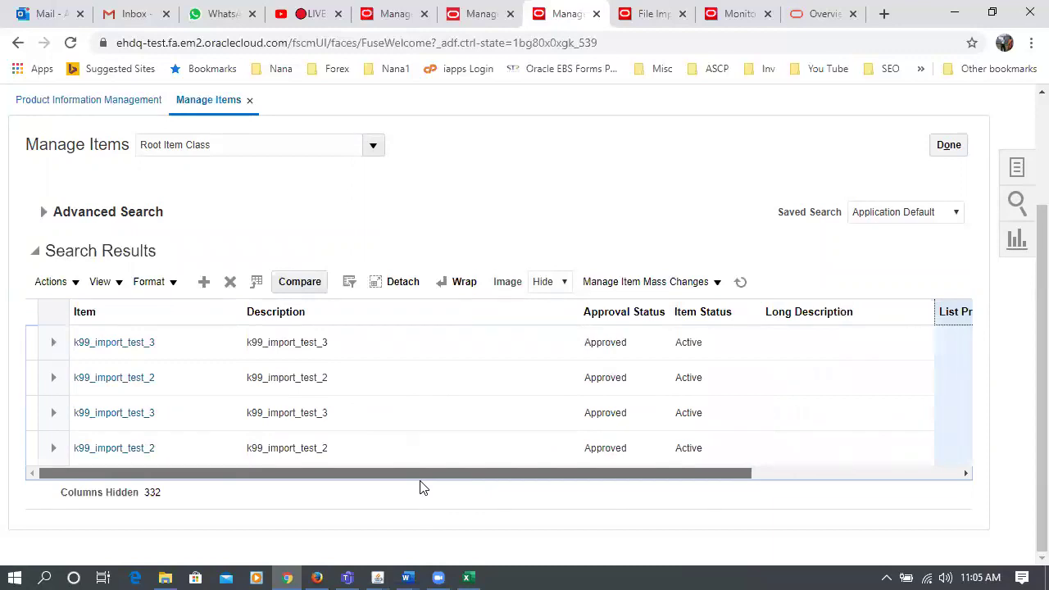
pyautogui.moveTo(423, 473); pyautogui.dragTo(358, 475)
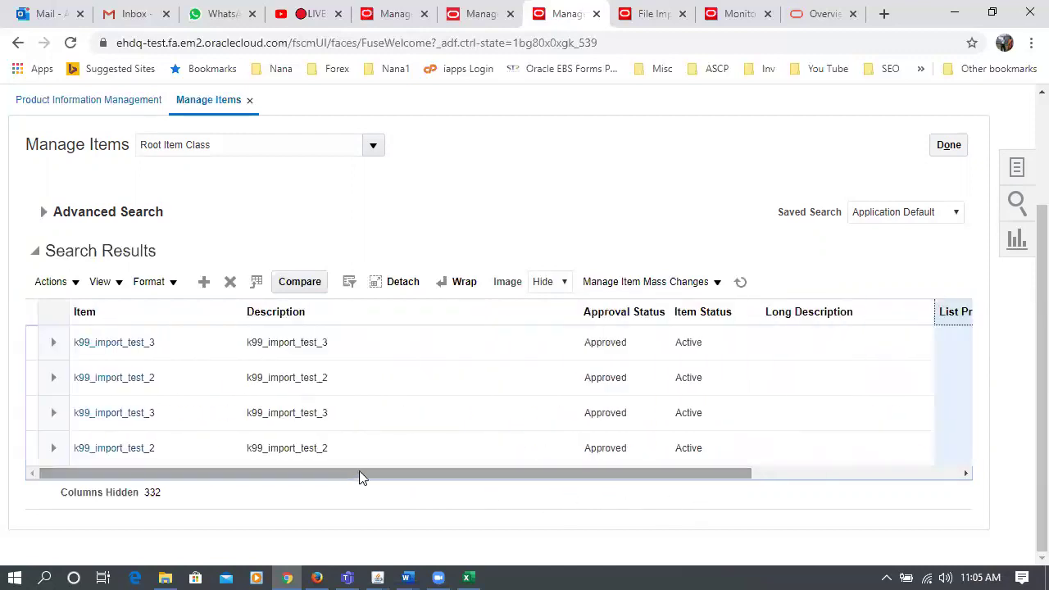